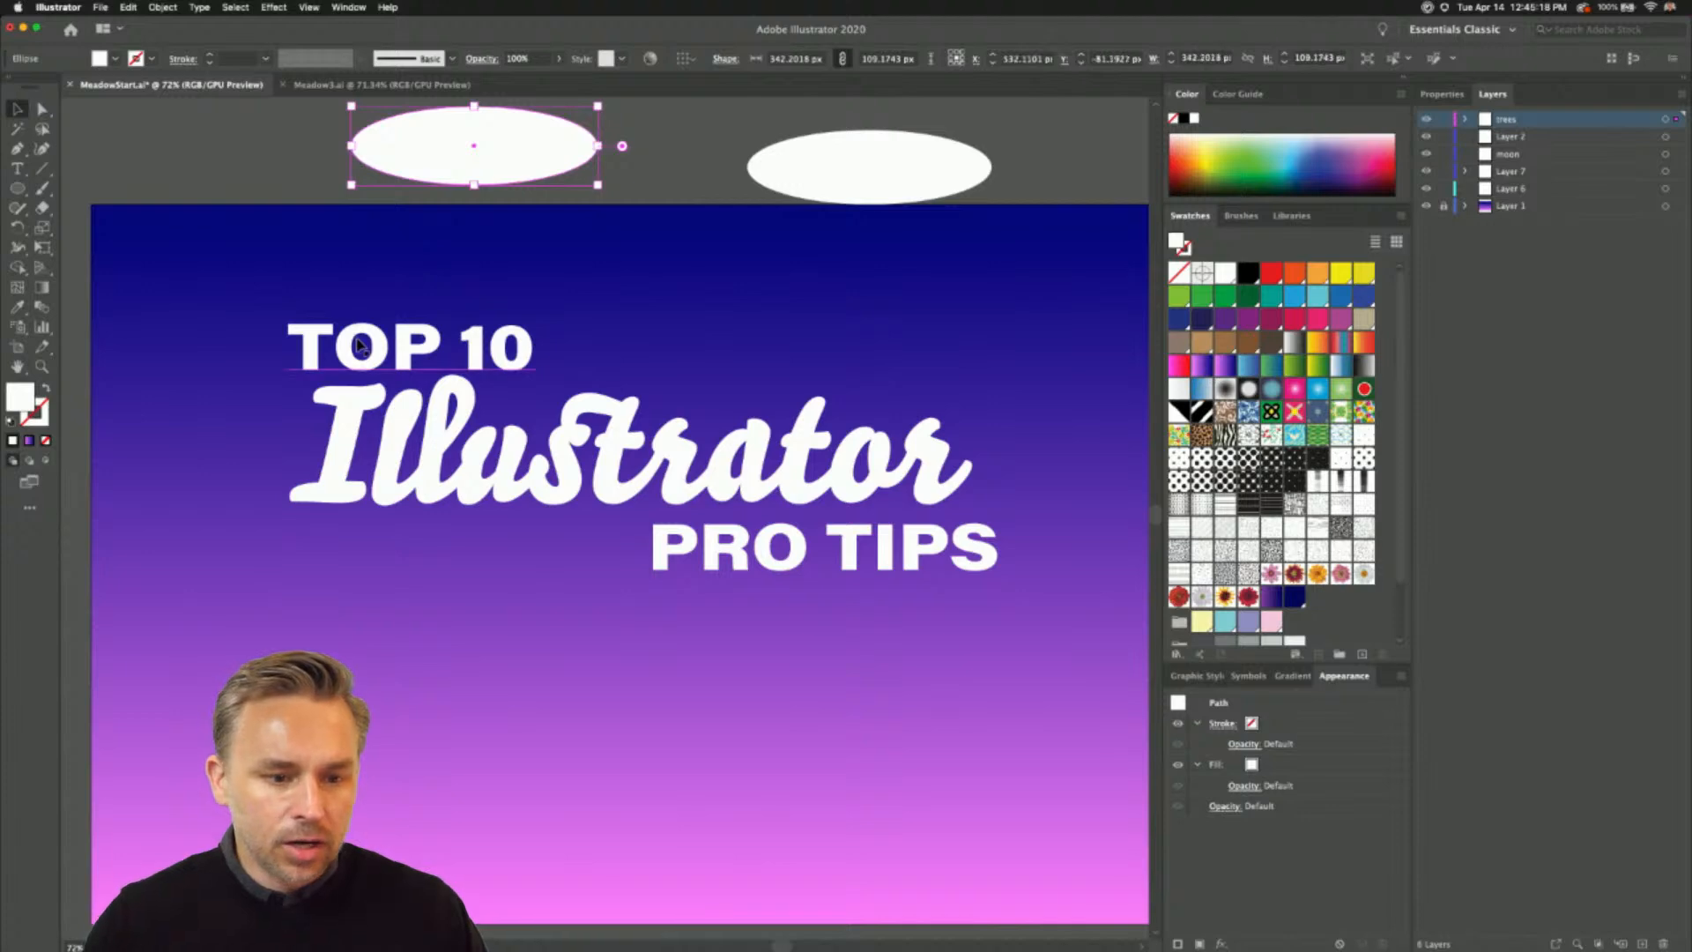
# - Duplicate the TOP 10 text into the area above the artboard and preview the artboard in presentation mode
pyautogui.moveTo(357, 345); pyautogui.dragTo(357, 138)
pyautogui.click(141, 134)
pyautogui.scroll(-2, 276, 208)
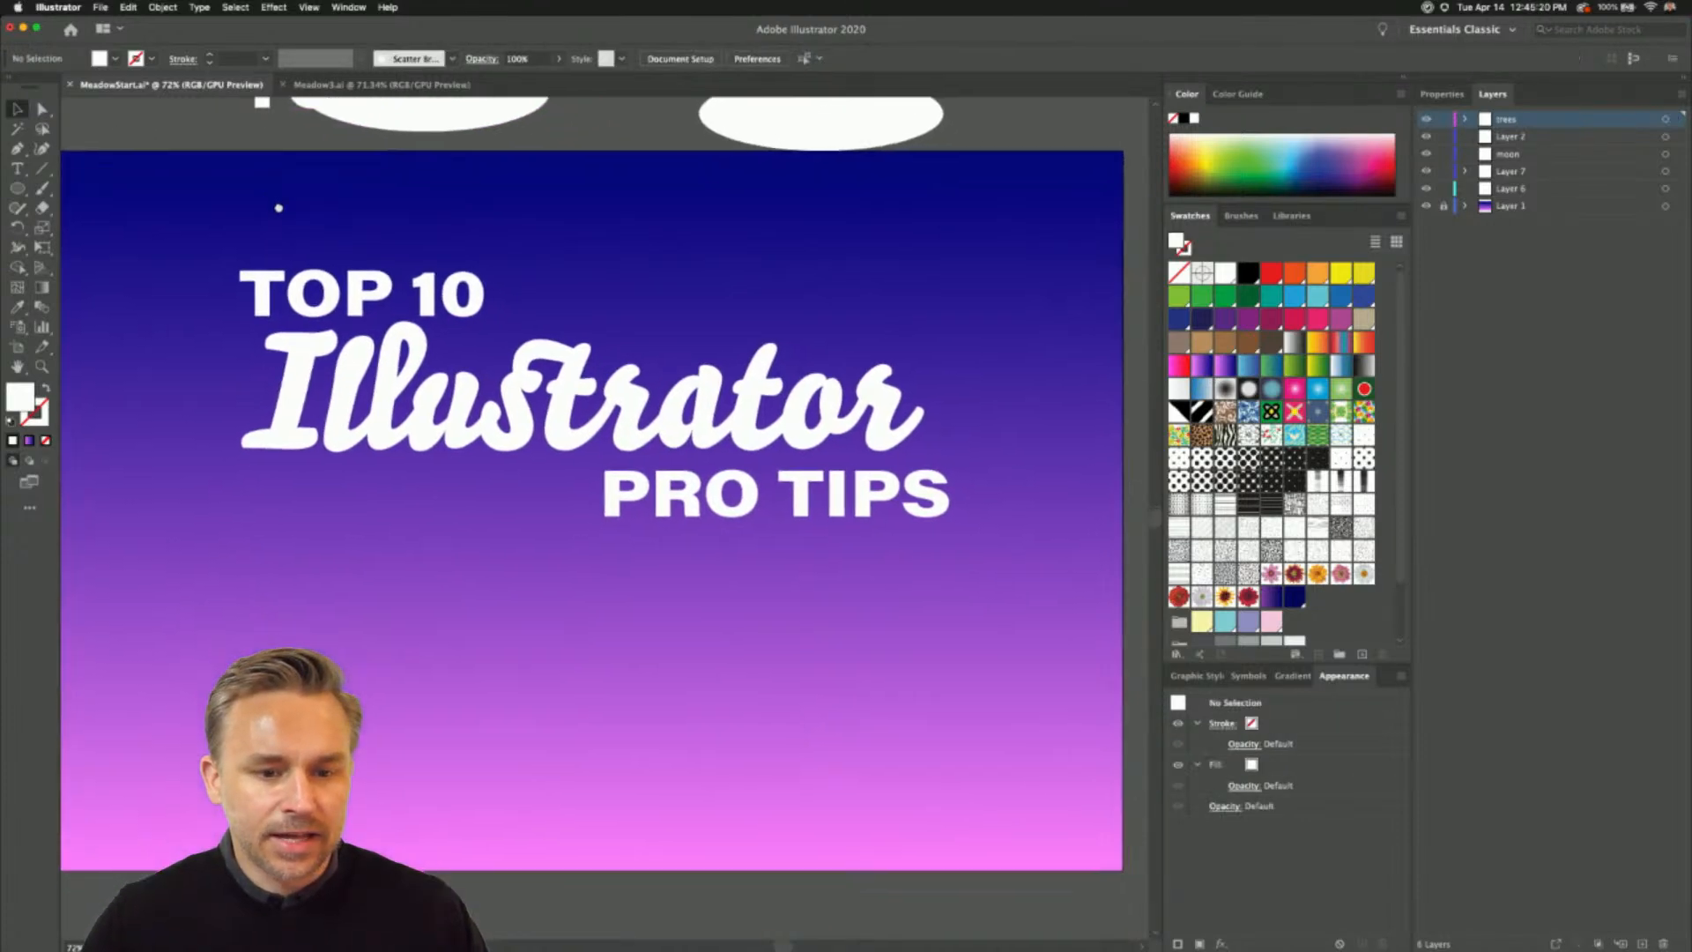
pyautogui.hotkey('shift', 'f')
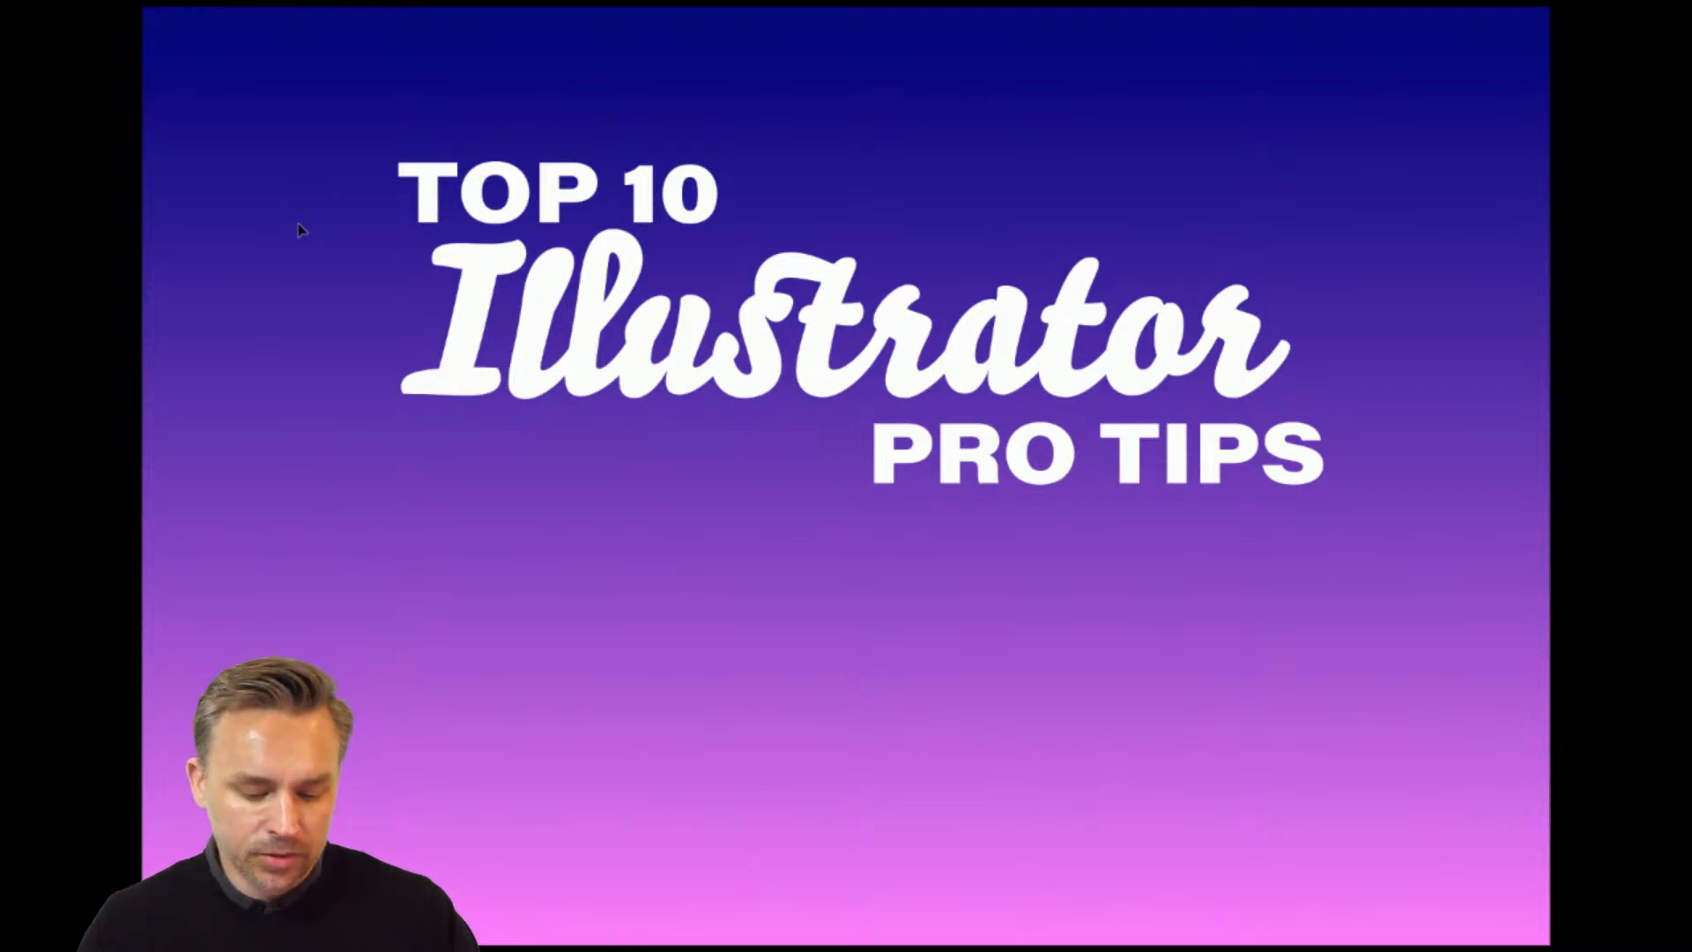
pyautogui.press('Escape')
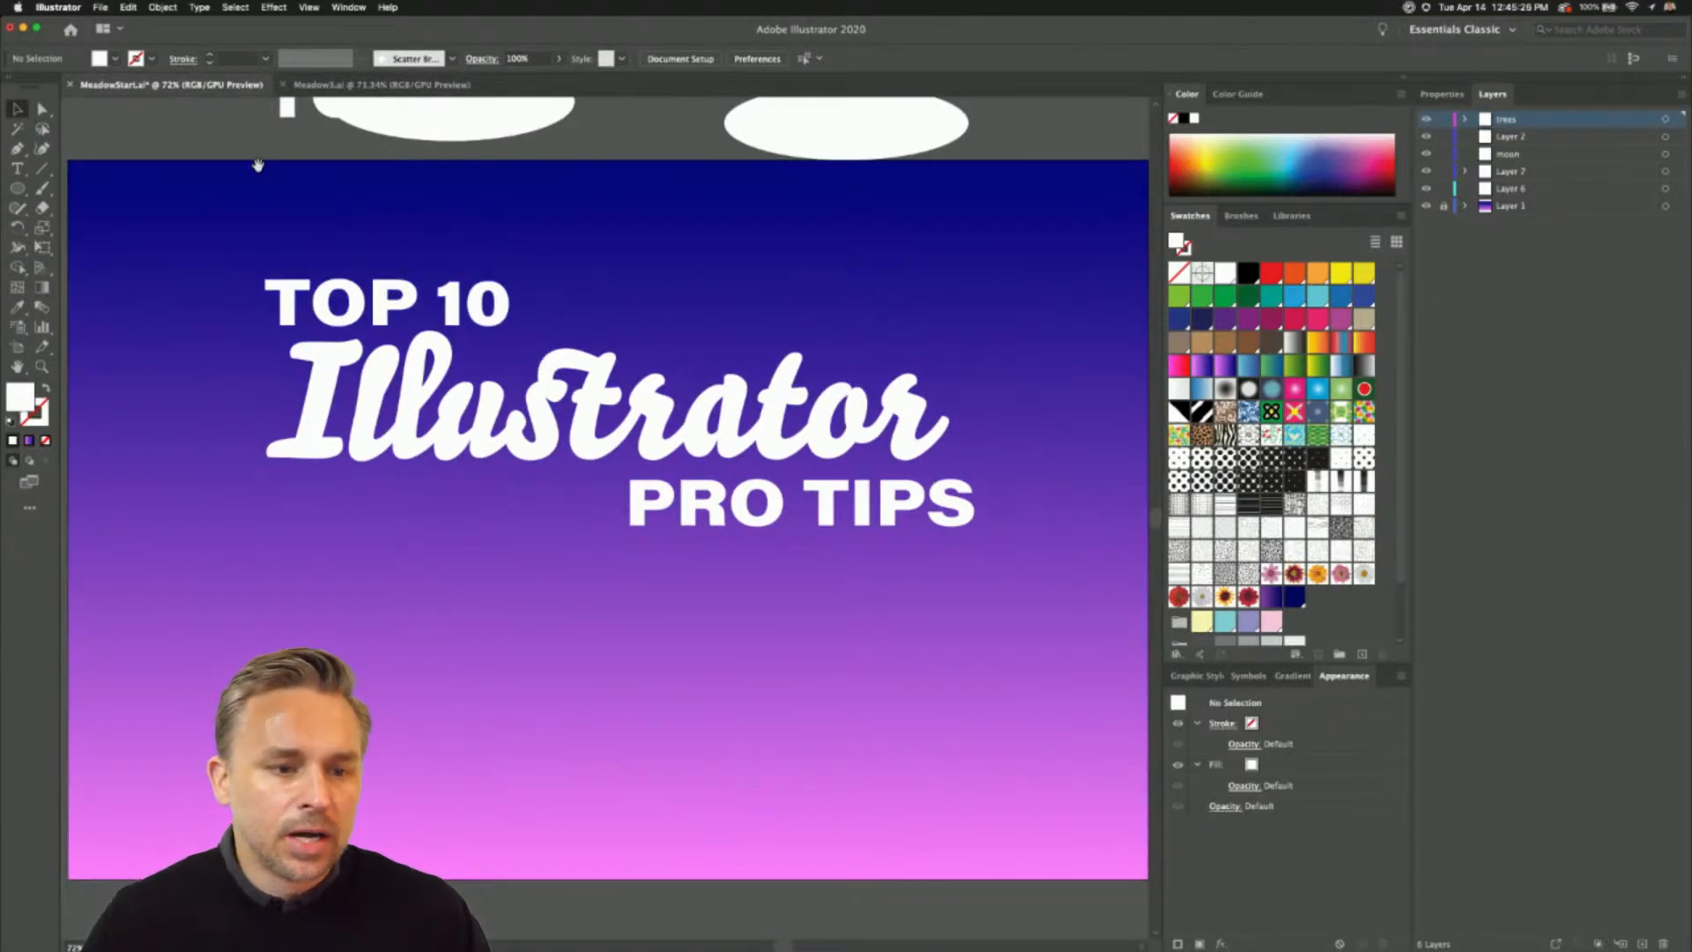
# - Delete the two white ellipses and the extra TOP 10 copy lying above the artboard
pyautogui.moveTo(258, 166); pyautogui.dragTo(270, 234)
pyautogui.moveTo(249, 133); pyautogui.dragTo(875, 219)
pyautogui.press('Delete')
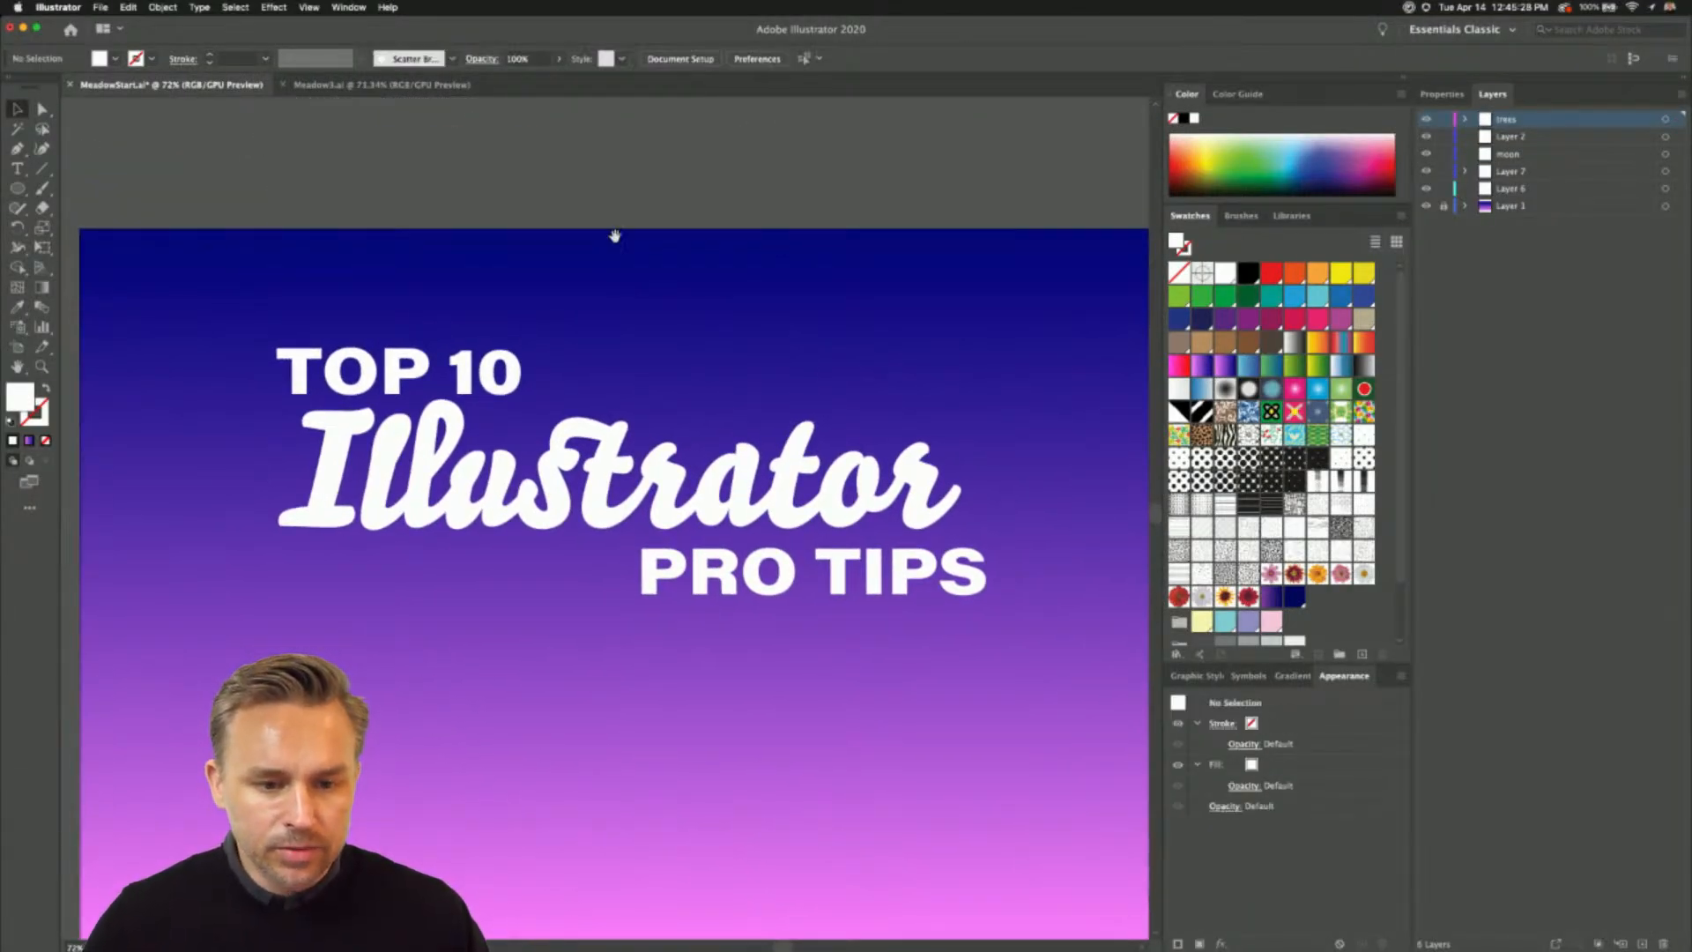
pyautogui.moveTo(614, 236); pyautogui.dragTo(616, 162)
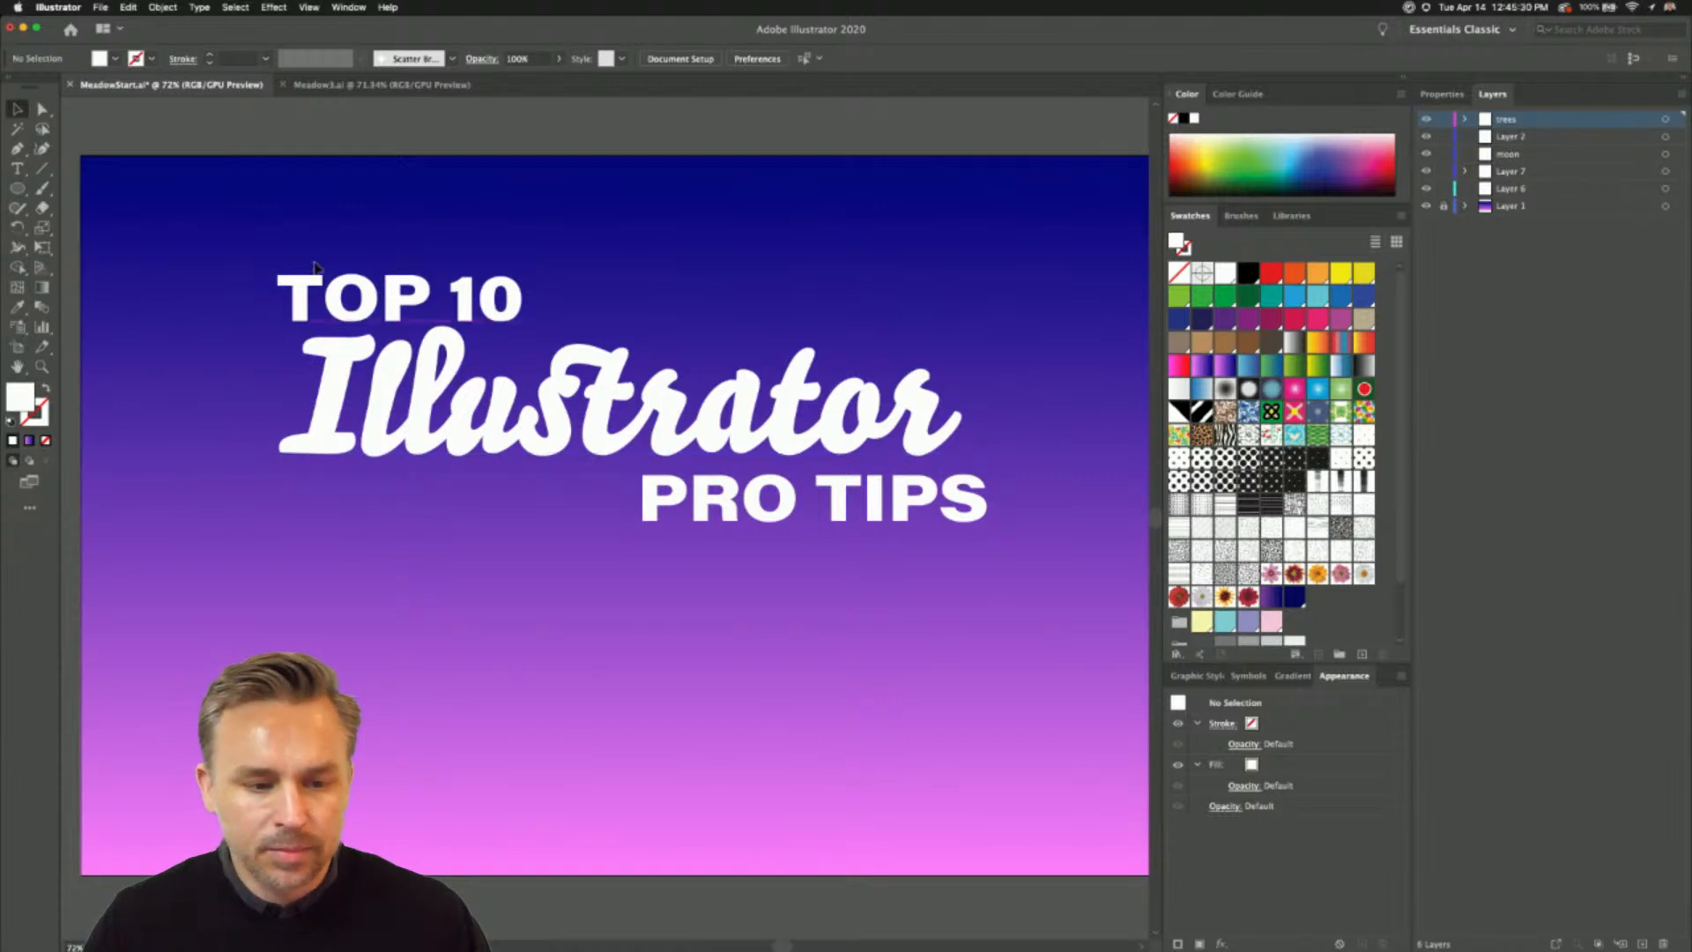
# - Apply a purple 7 pt stroke to all three lines of the title text
pyautogui.scroll(2, 423, 242)
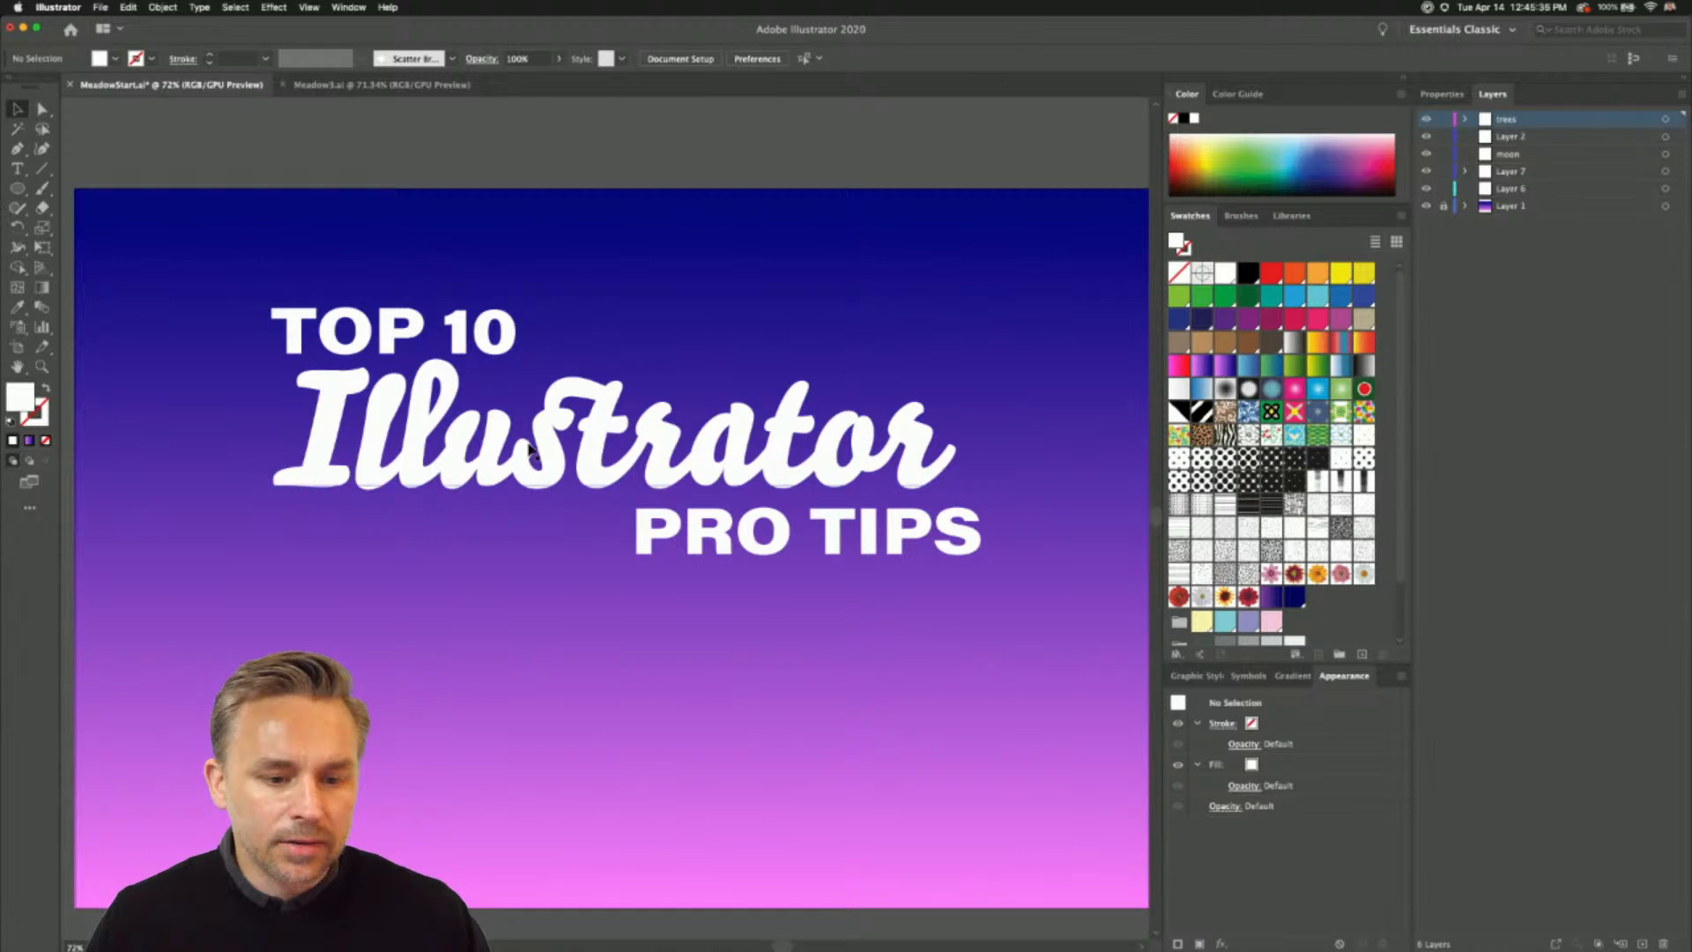
pyautogui.click(527, 398)
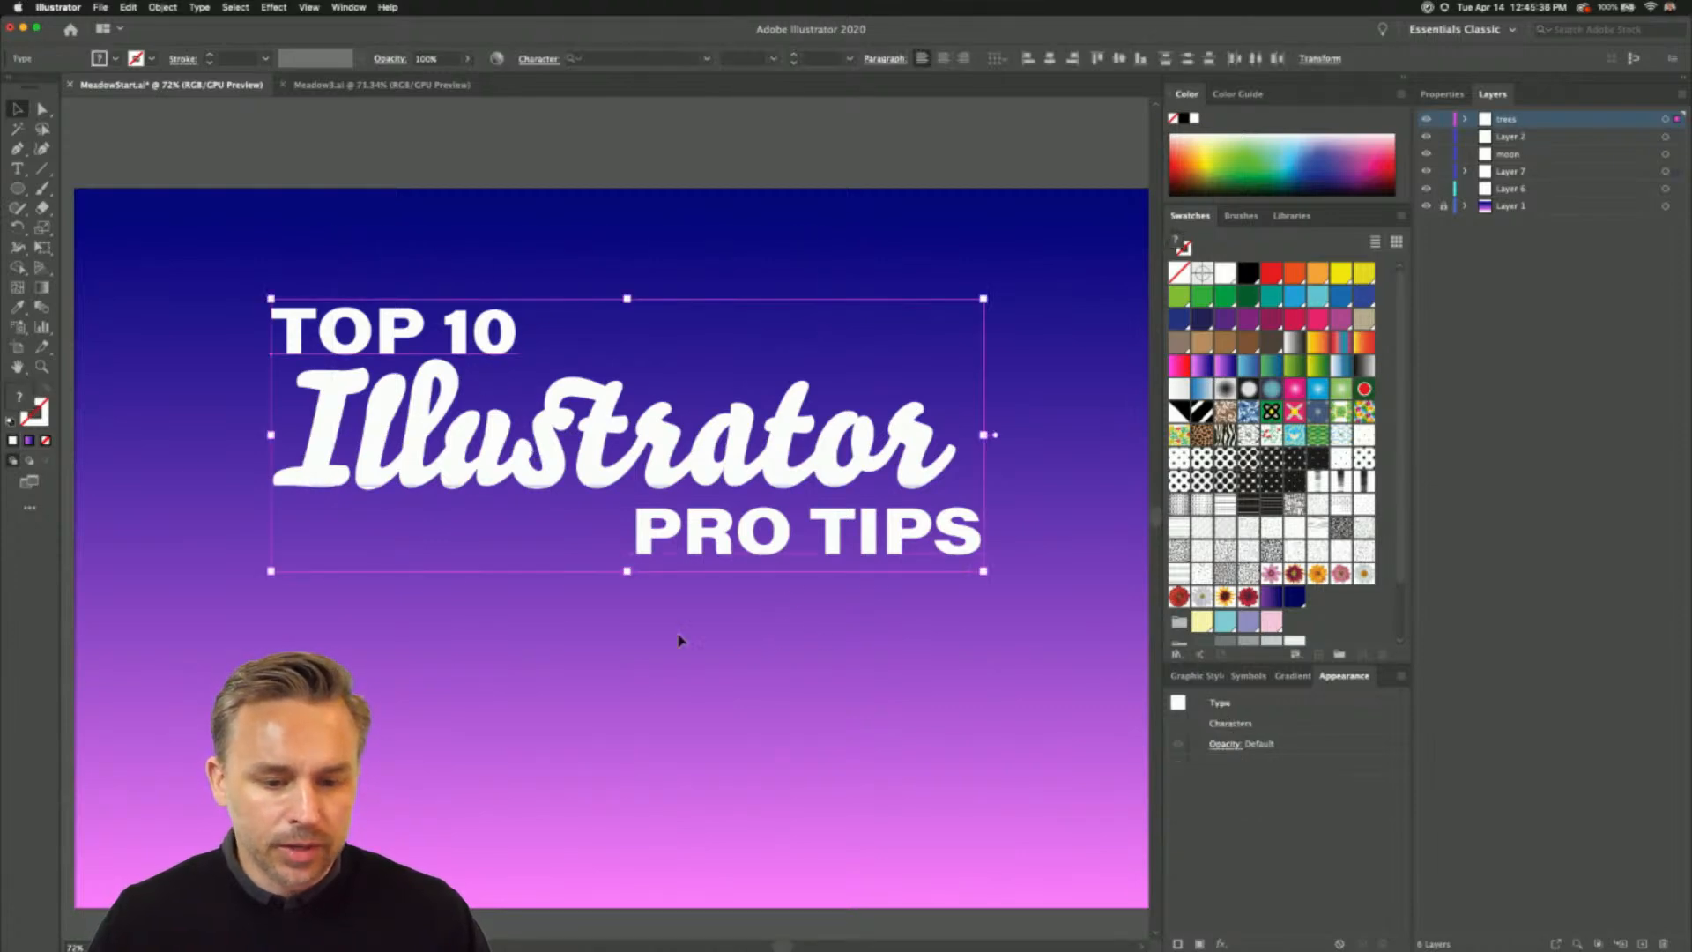
pyautogui.click(42, 406)
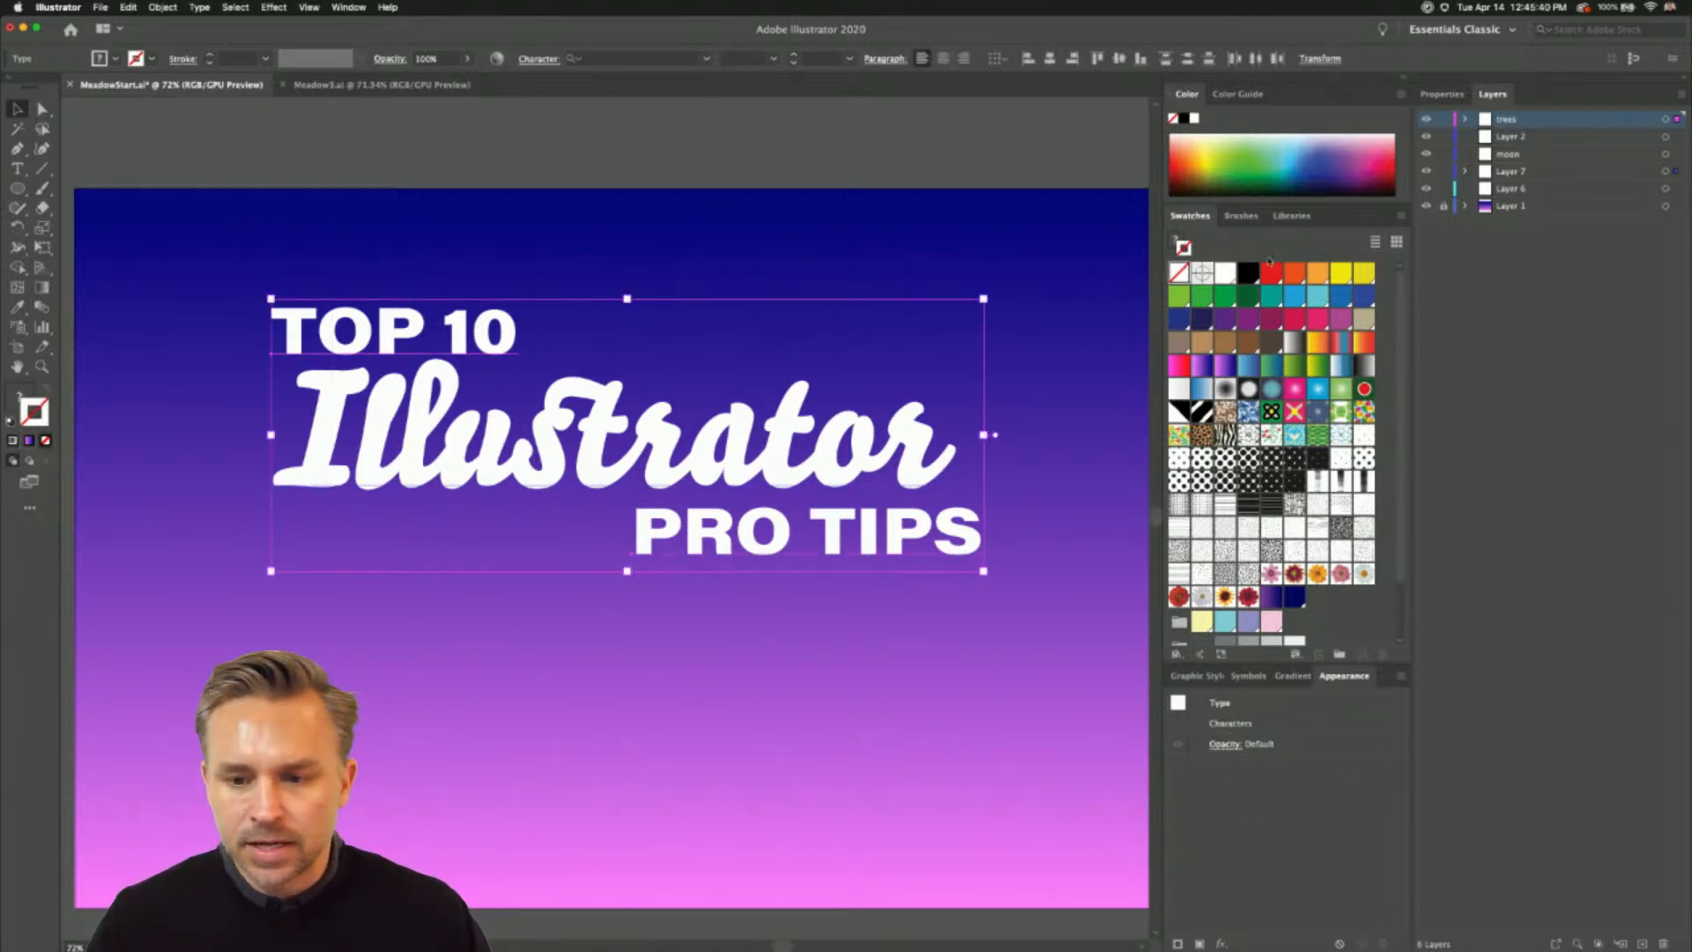
pyautogui.click(1252, 326)
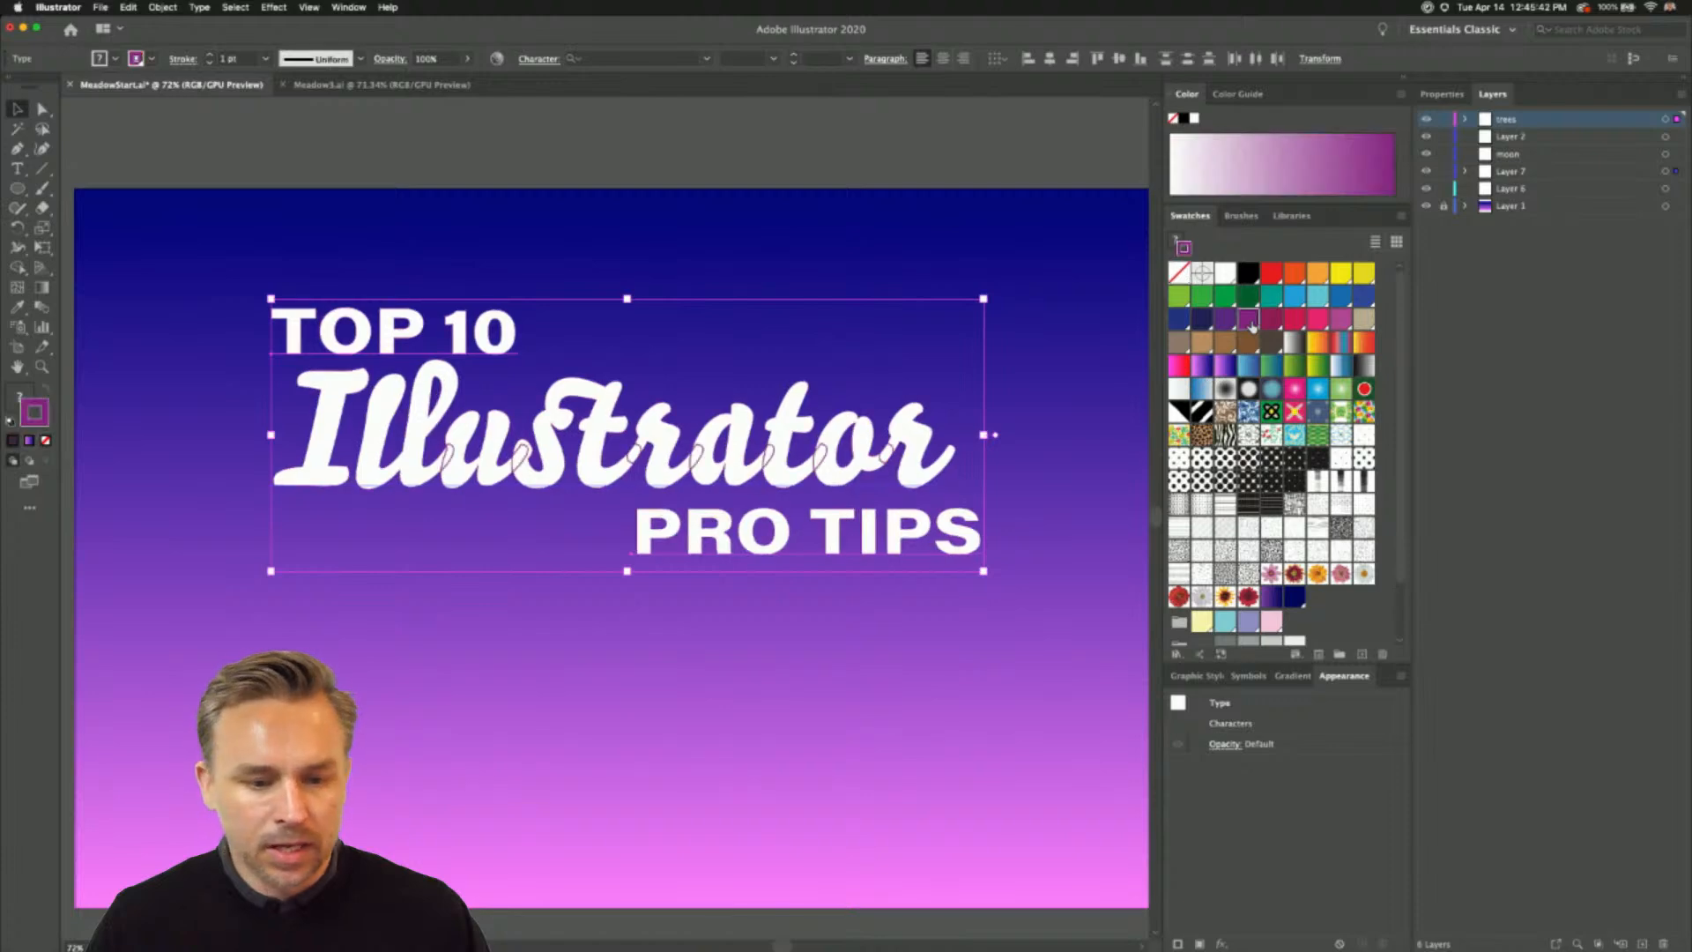
pyautogui.click(210, 56)
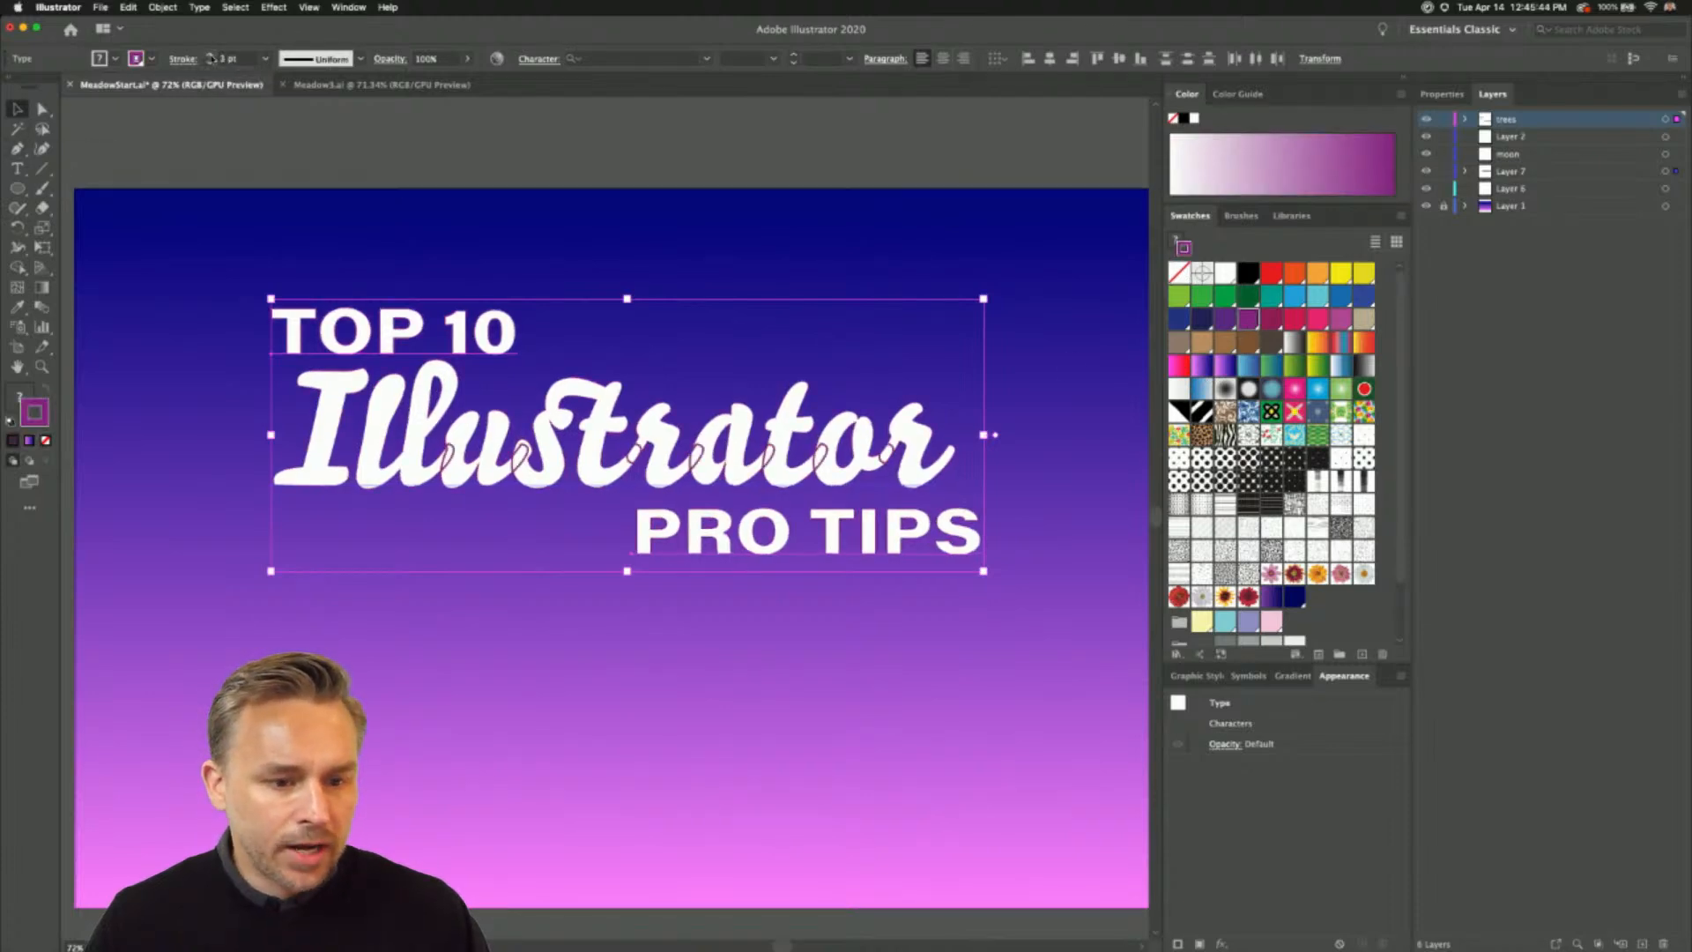
pyautogui.click(210, 55)
pyautogui.click(210, 56)
pyautogui.click(210, 55)
pyautogui.click(210, 56)
pyautogui.click(209, 56)
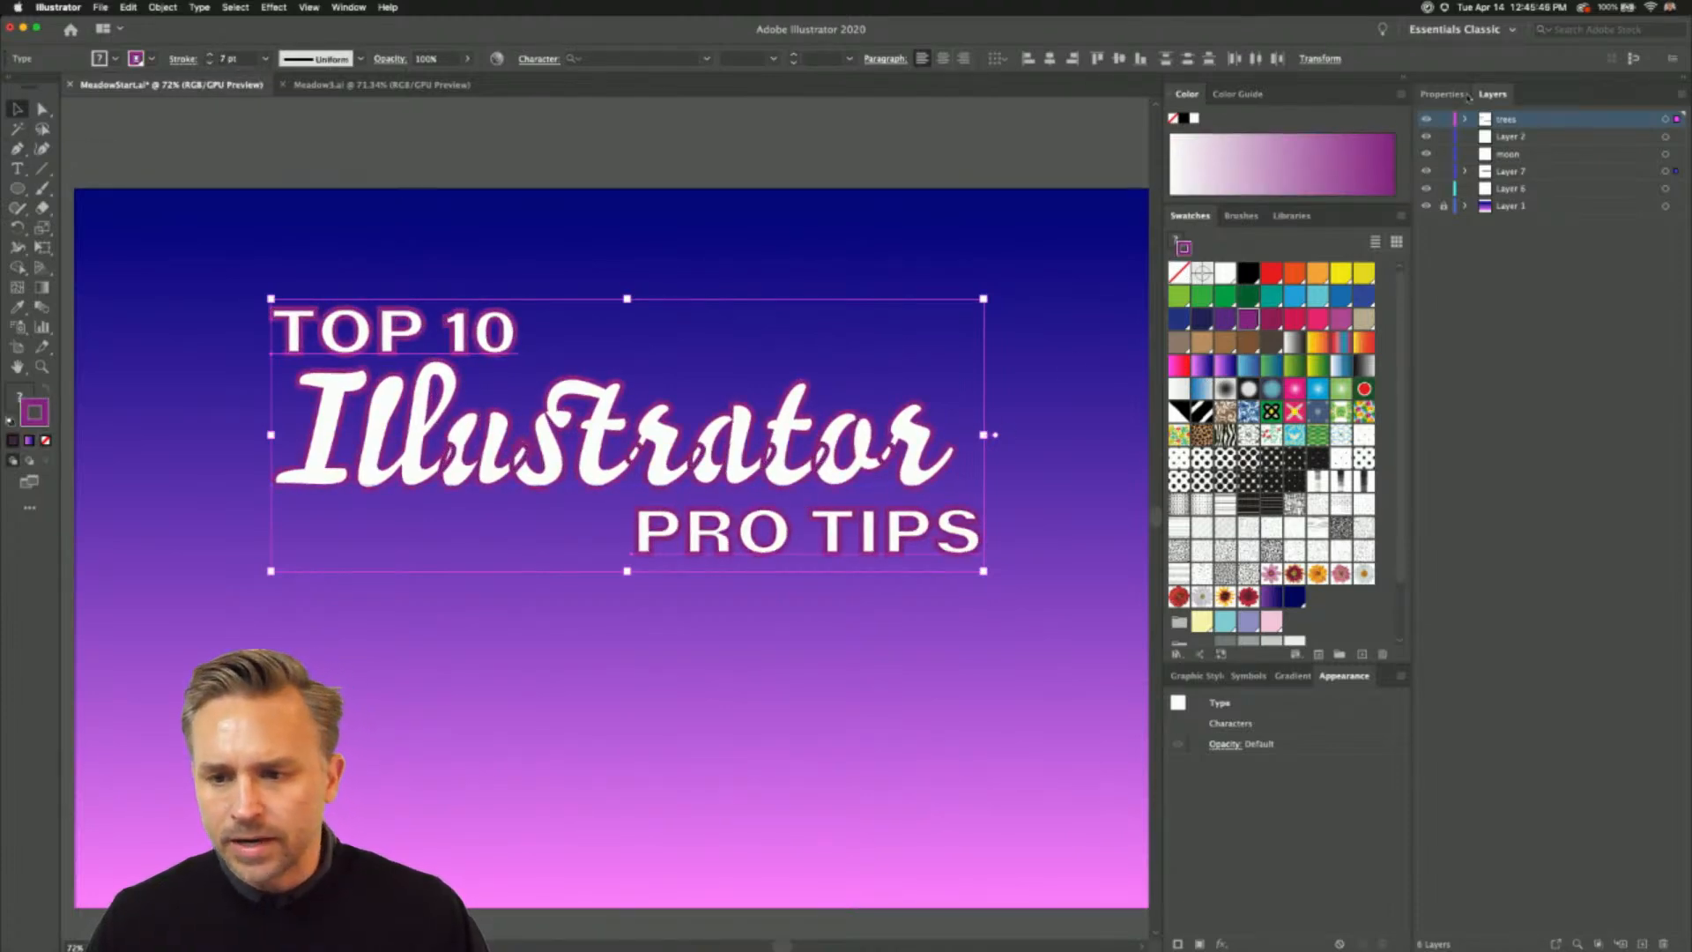
# - Examine the stroke options available for the selected title text
pyautogui.click(1442, 93)
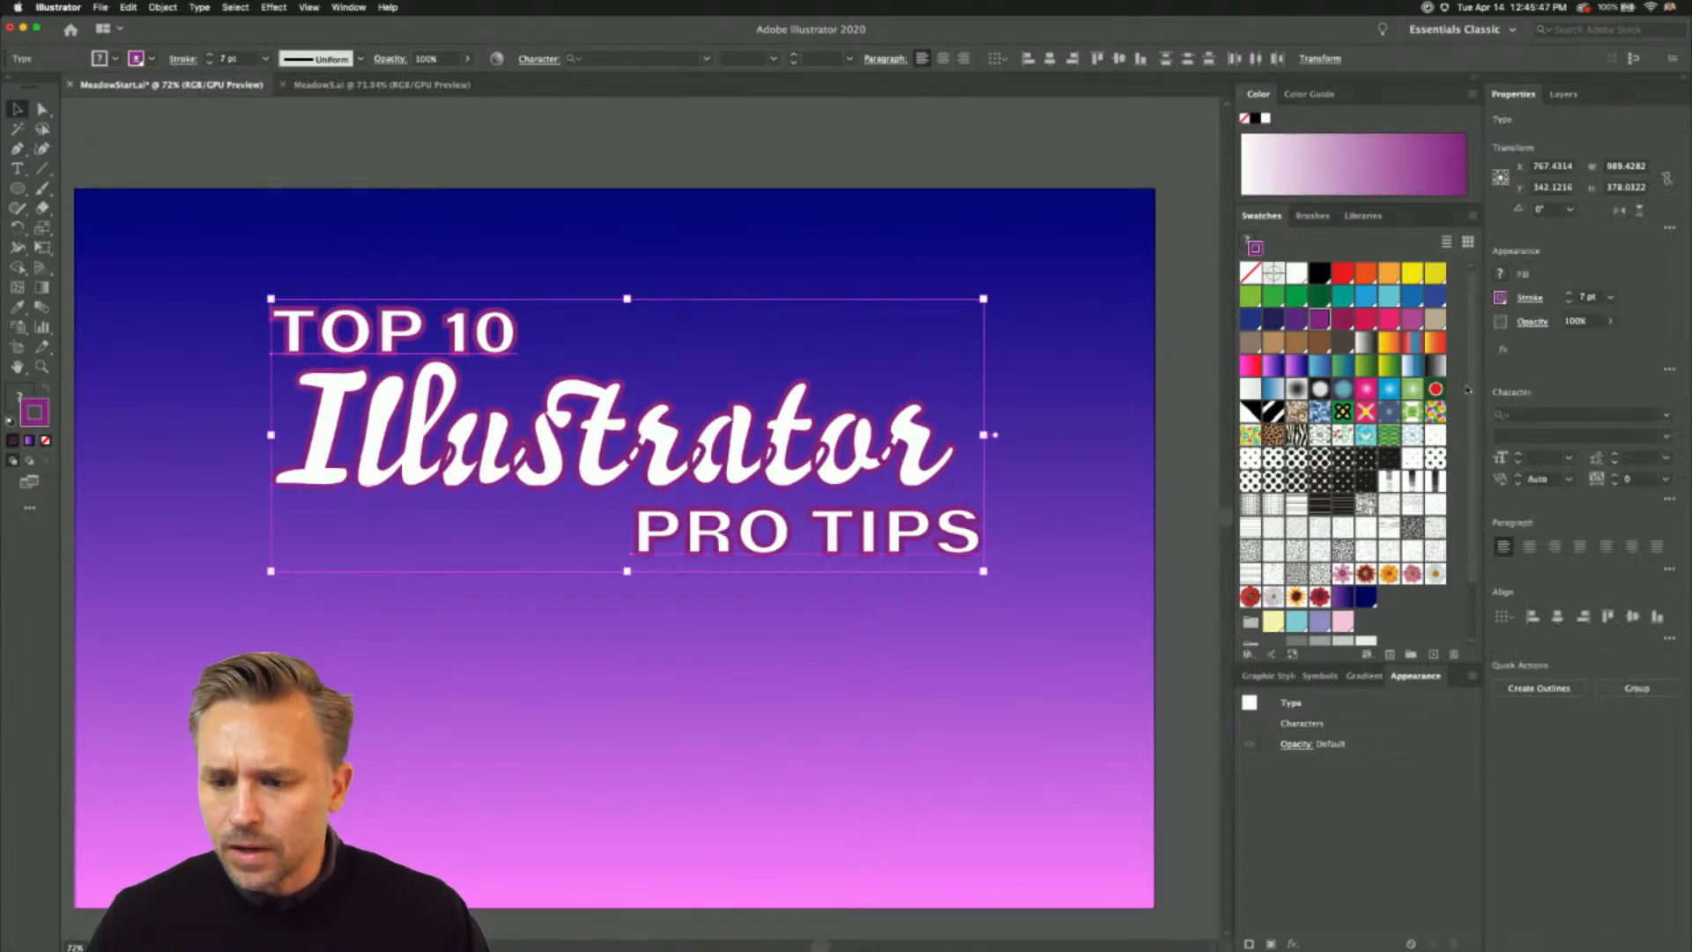
pyautogui.click(1520, 304)
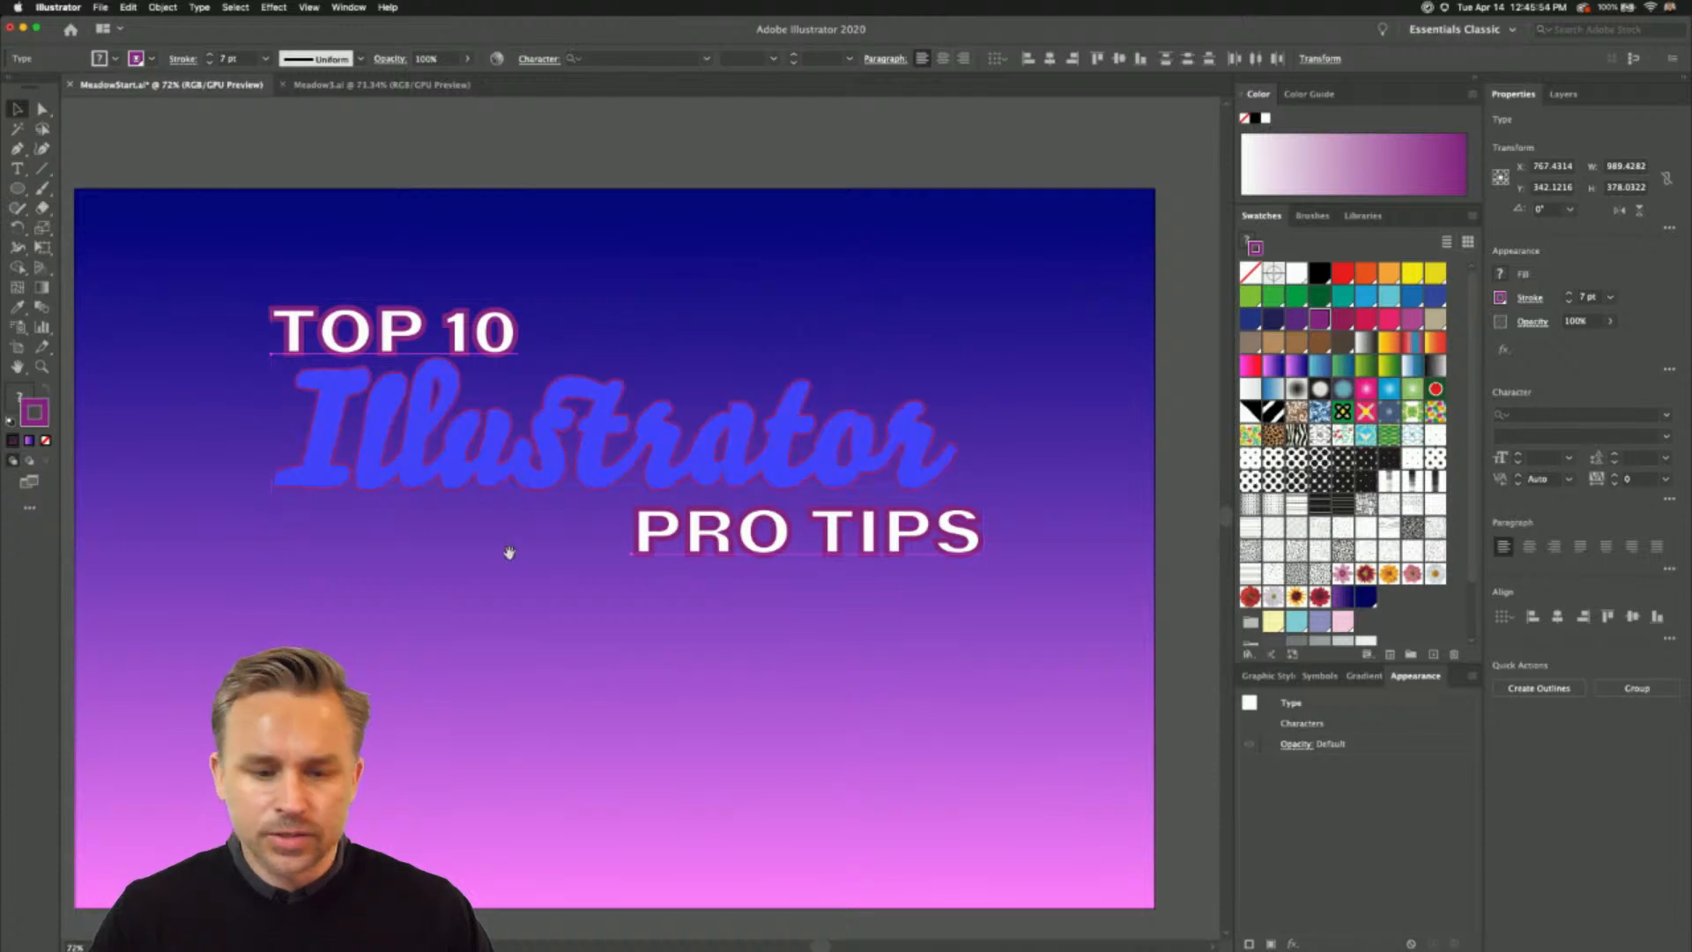
pyautogui.scroll(1, 510, 553)
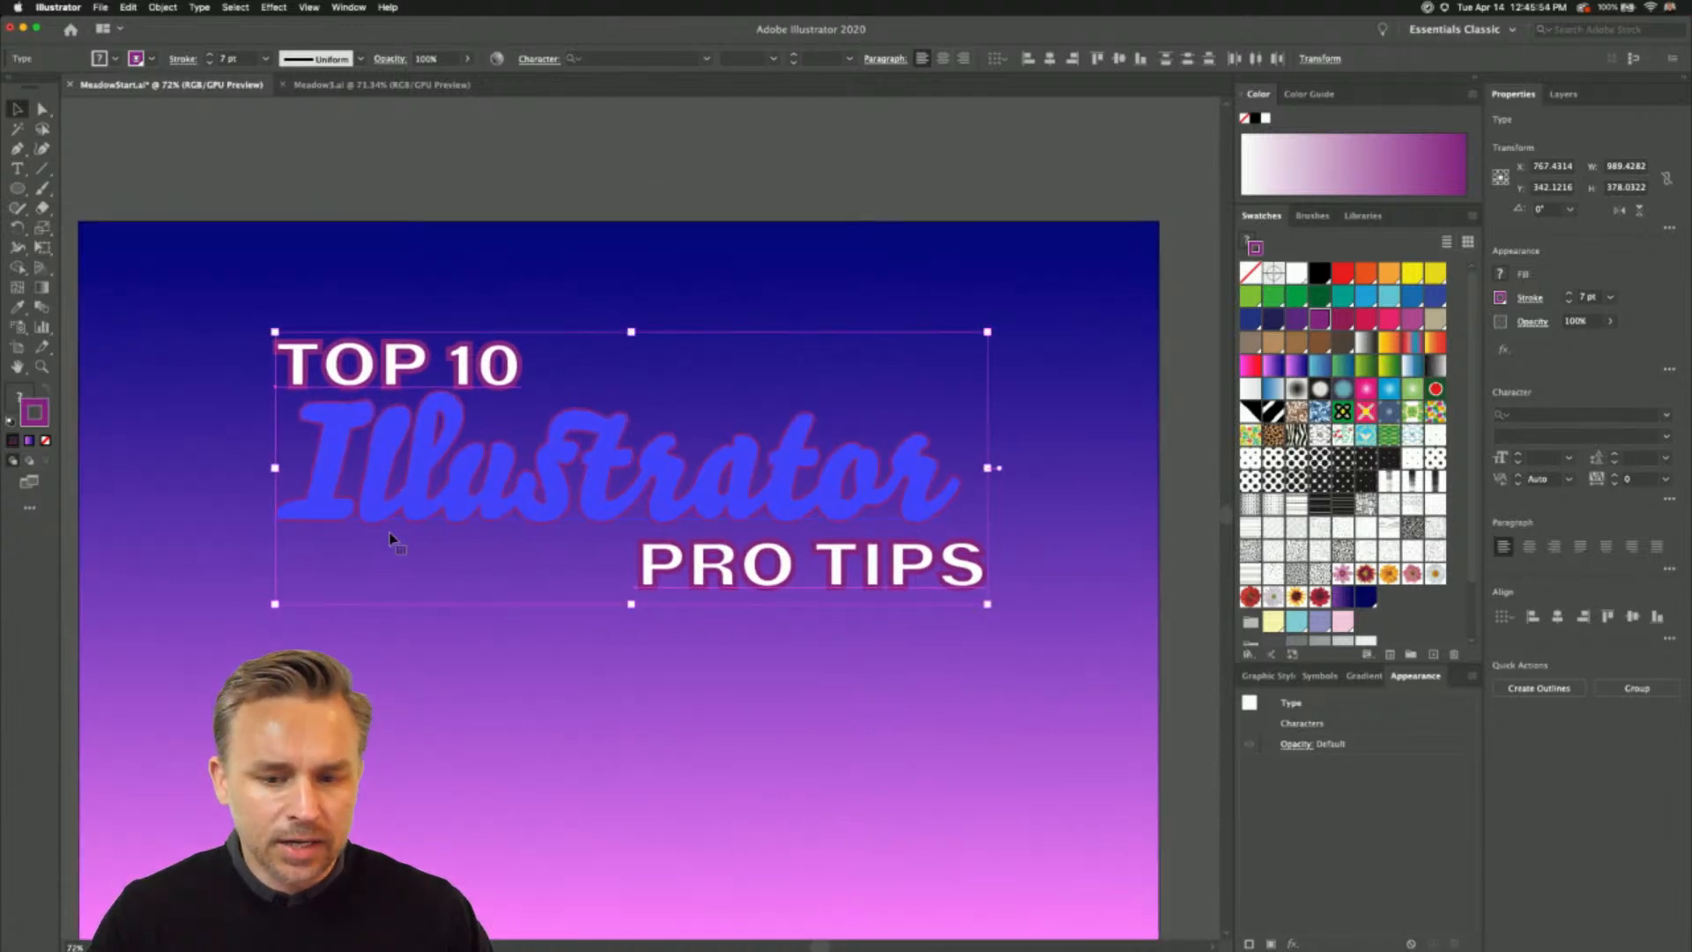
# - Recolor the stroke of all three title lines to magenta ED2EDF and deselect the text
pyautogui.click(1414, 274)
pyautogui.click(1388, 320)
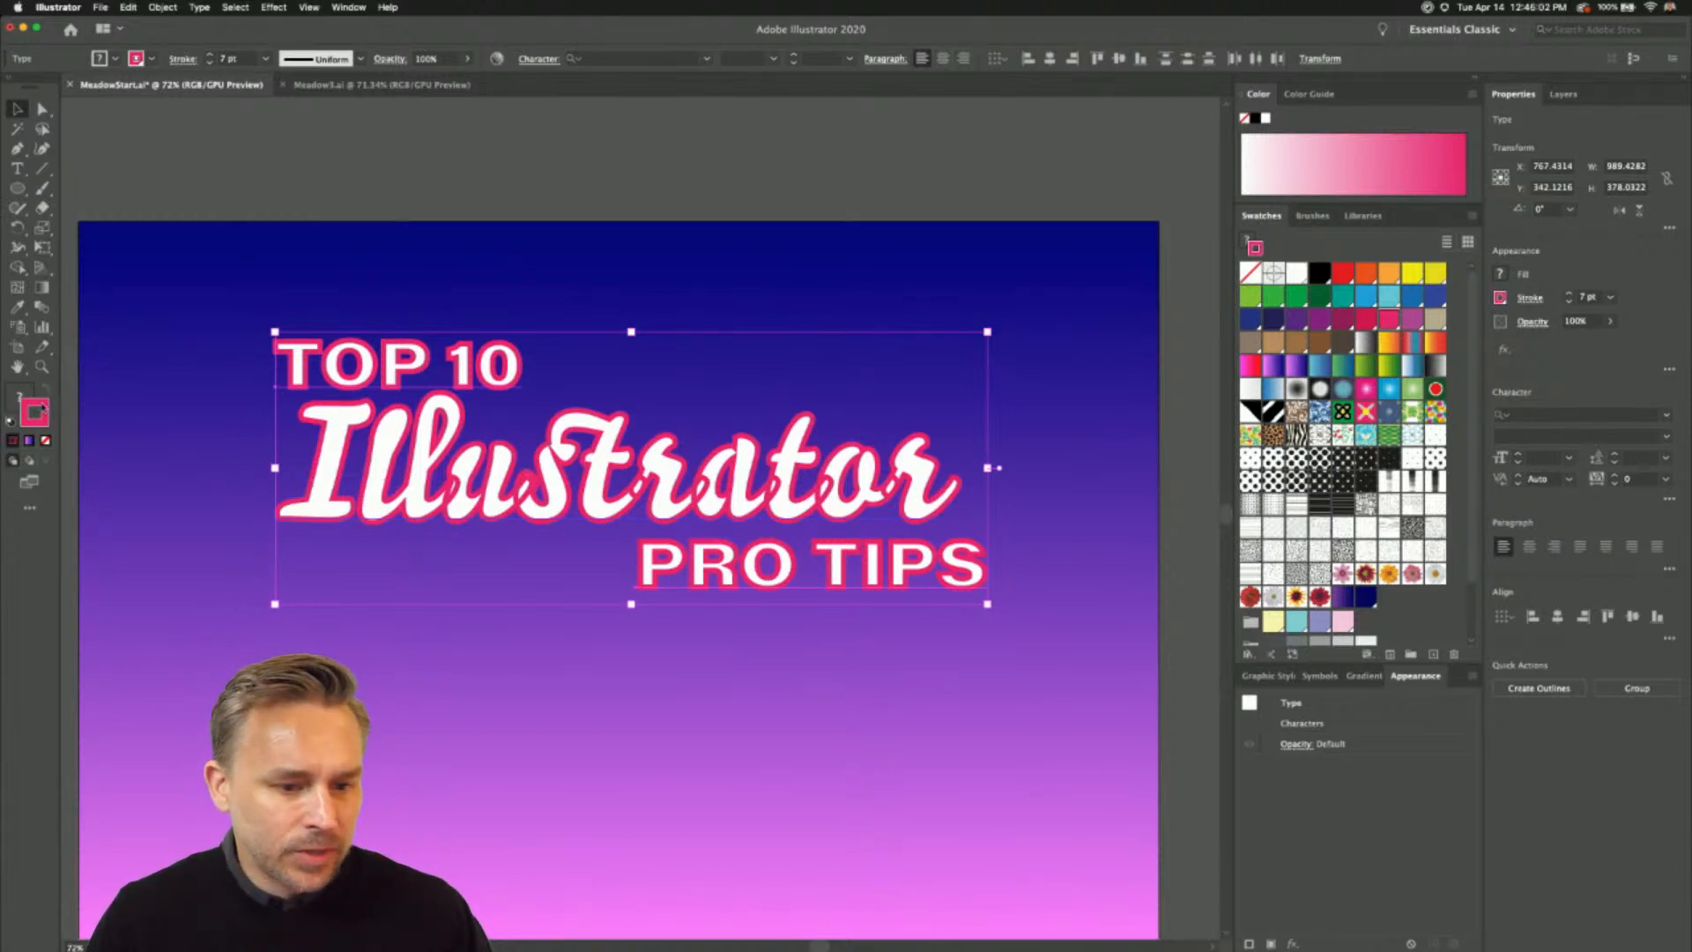
pyautogui.doubleClick(37, 410)
pyautogui.moveTo(485, 168); pyautogui.dragTo(484, 184)
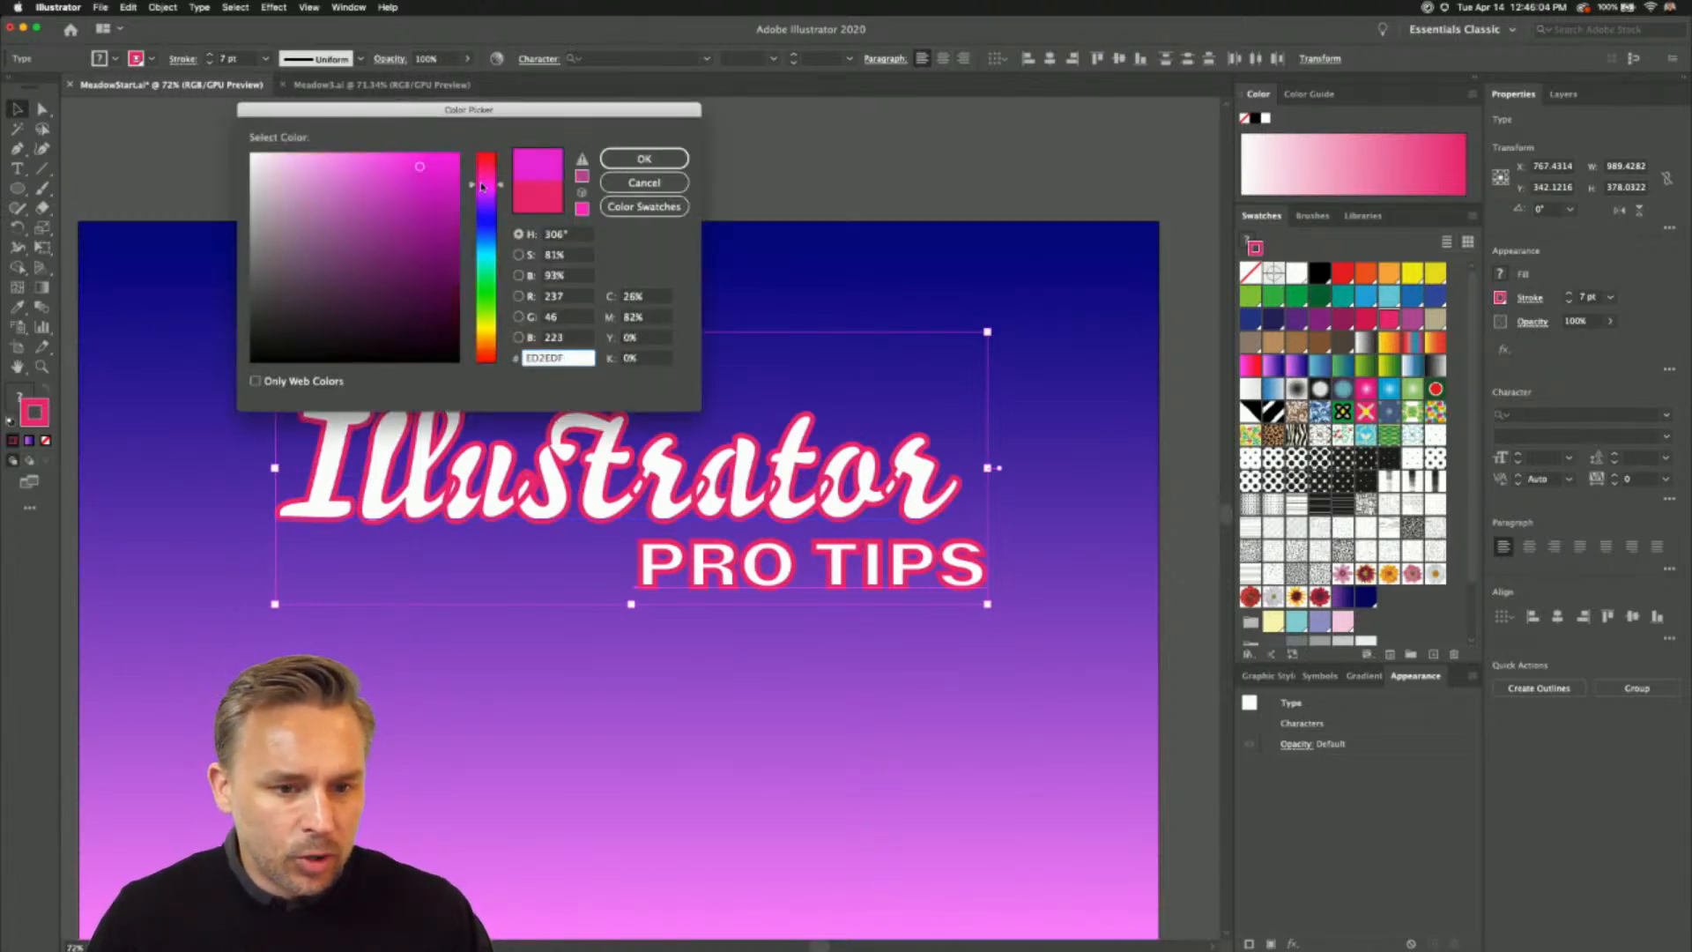
pyautogui.click(640, 162)
pyautogui.press('super+equal')
pyautogui.press('super+equal')
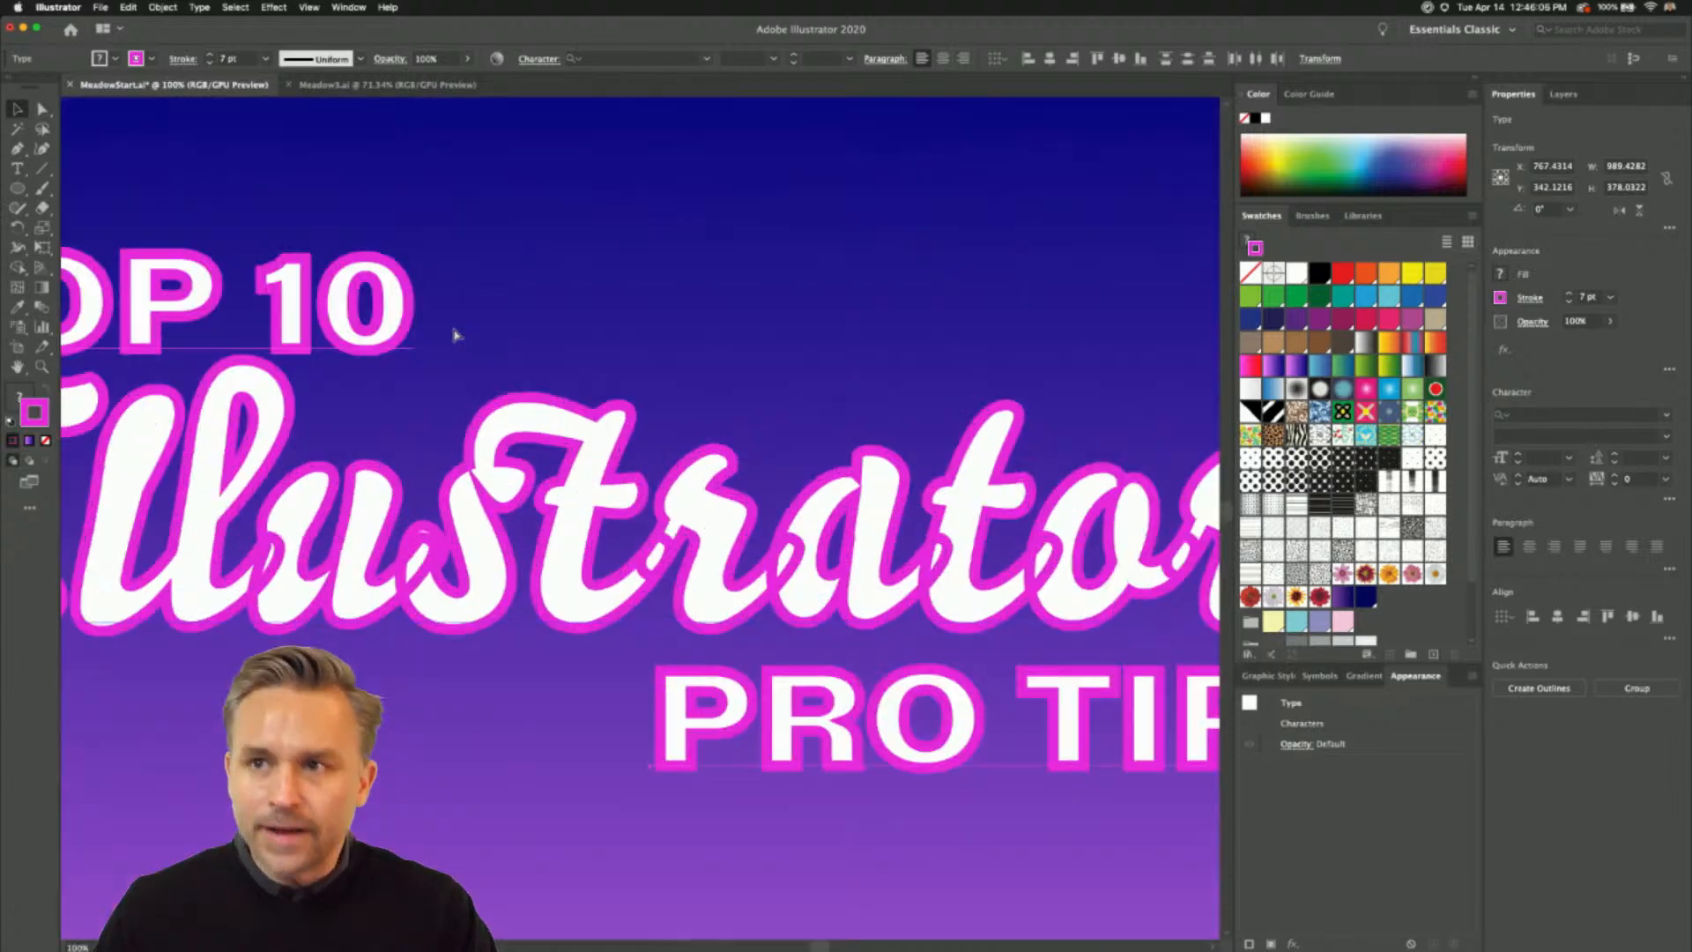
pyautogui.click(384, 194)
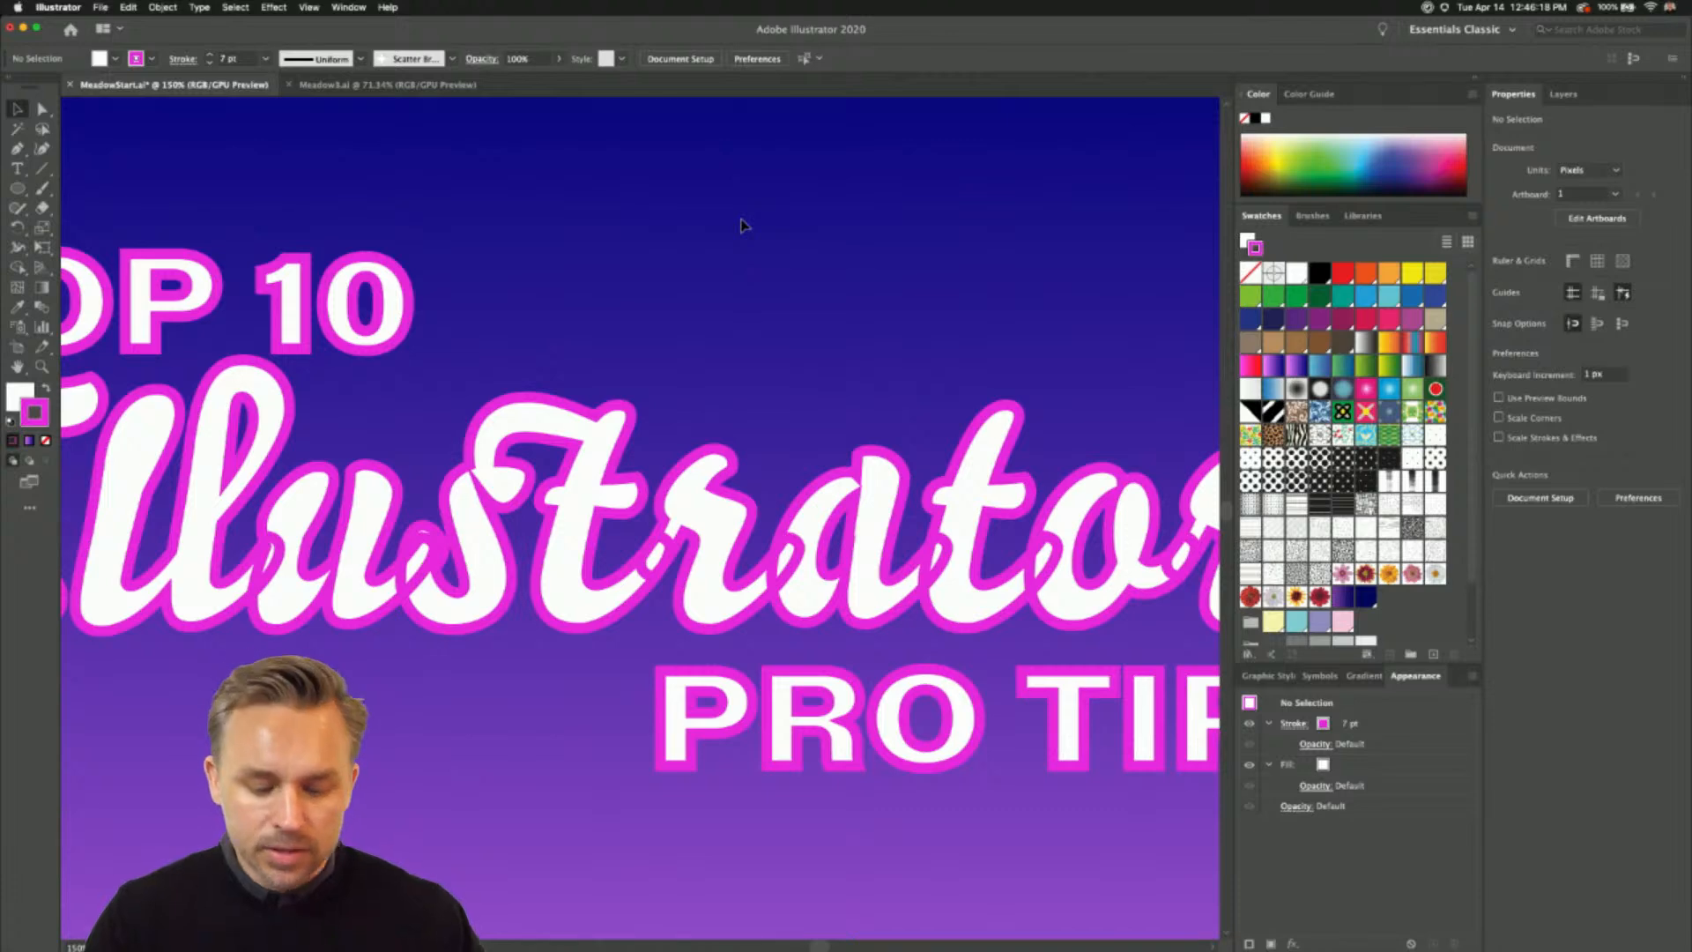
pyautogui.press('super+0')
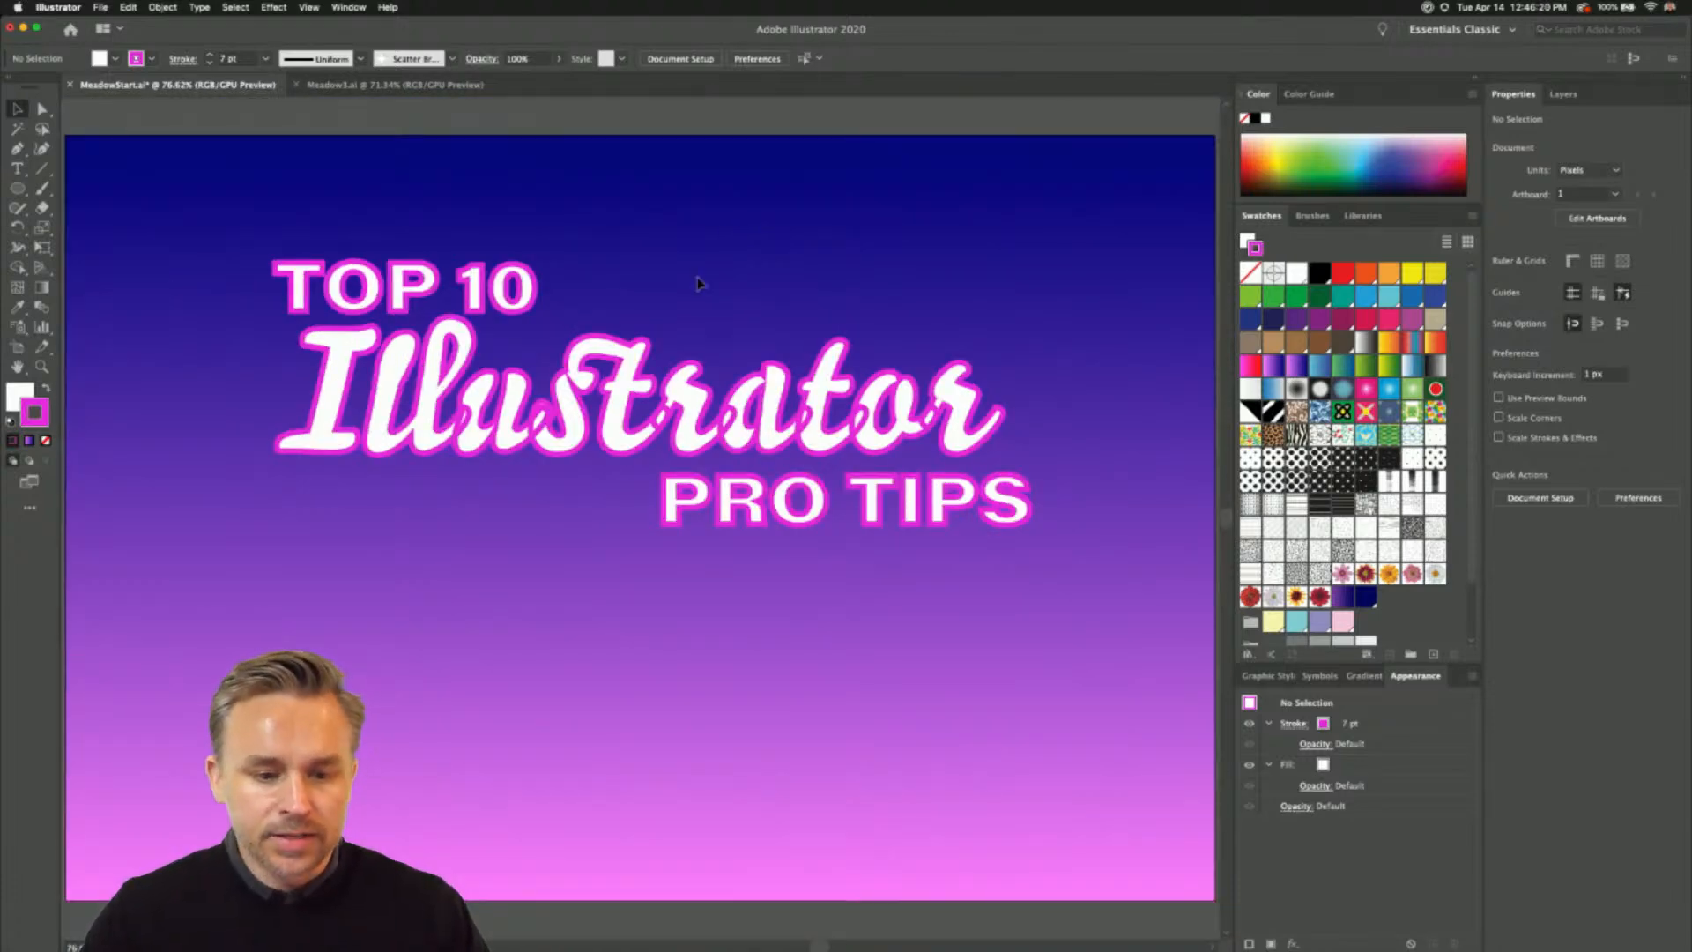
# - Try converting a duplicate of the Illustrator text, placed below the title, to outlines and delete that duplicate
pyautogui.moveTo(605, 440); pyautogui.dragTo(604, 691)
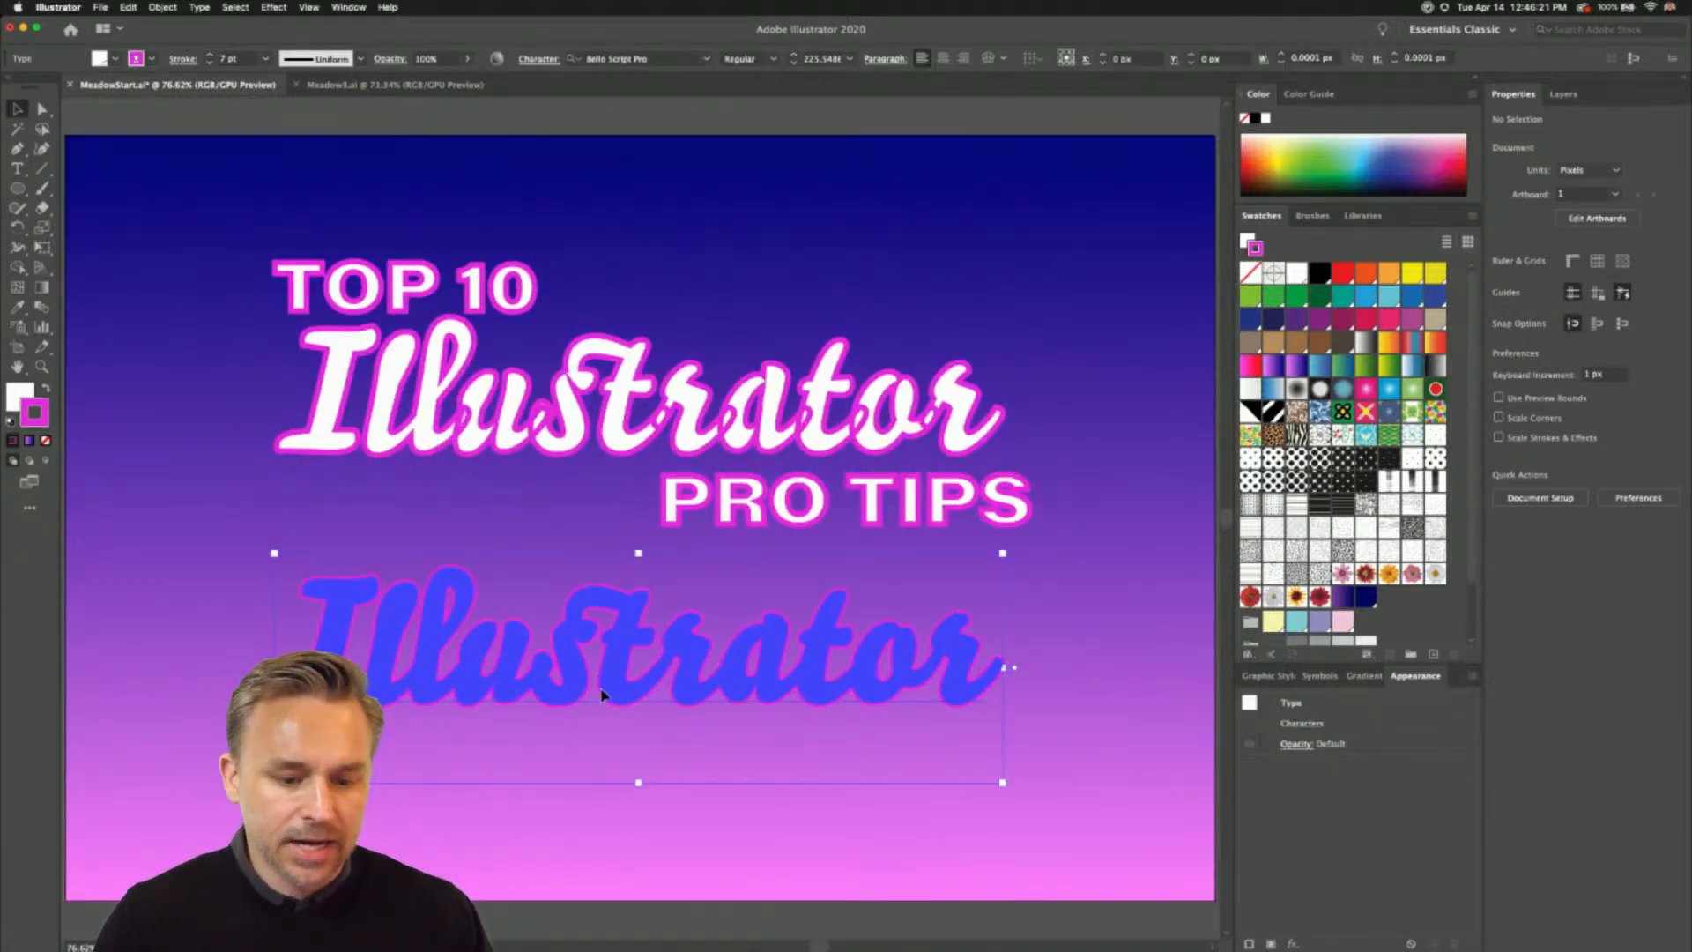
pyautogui.click(207, 7)
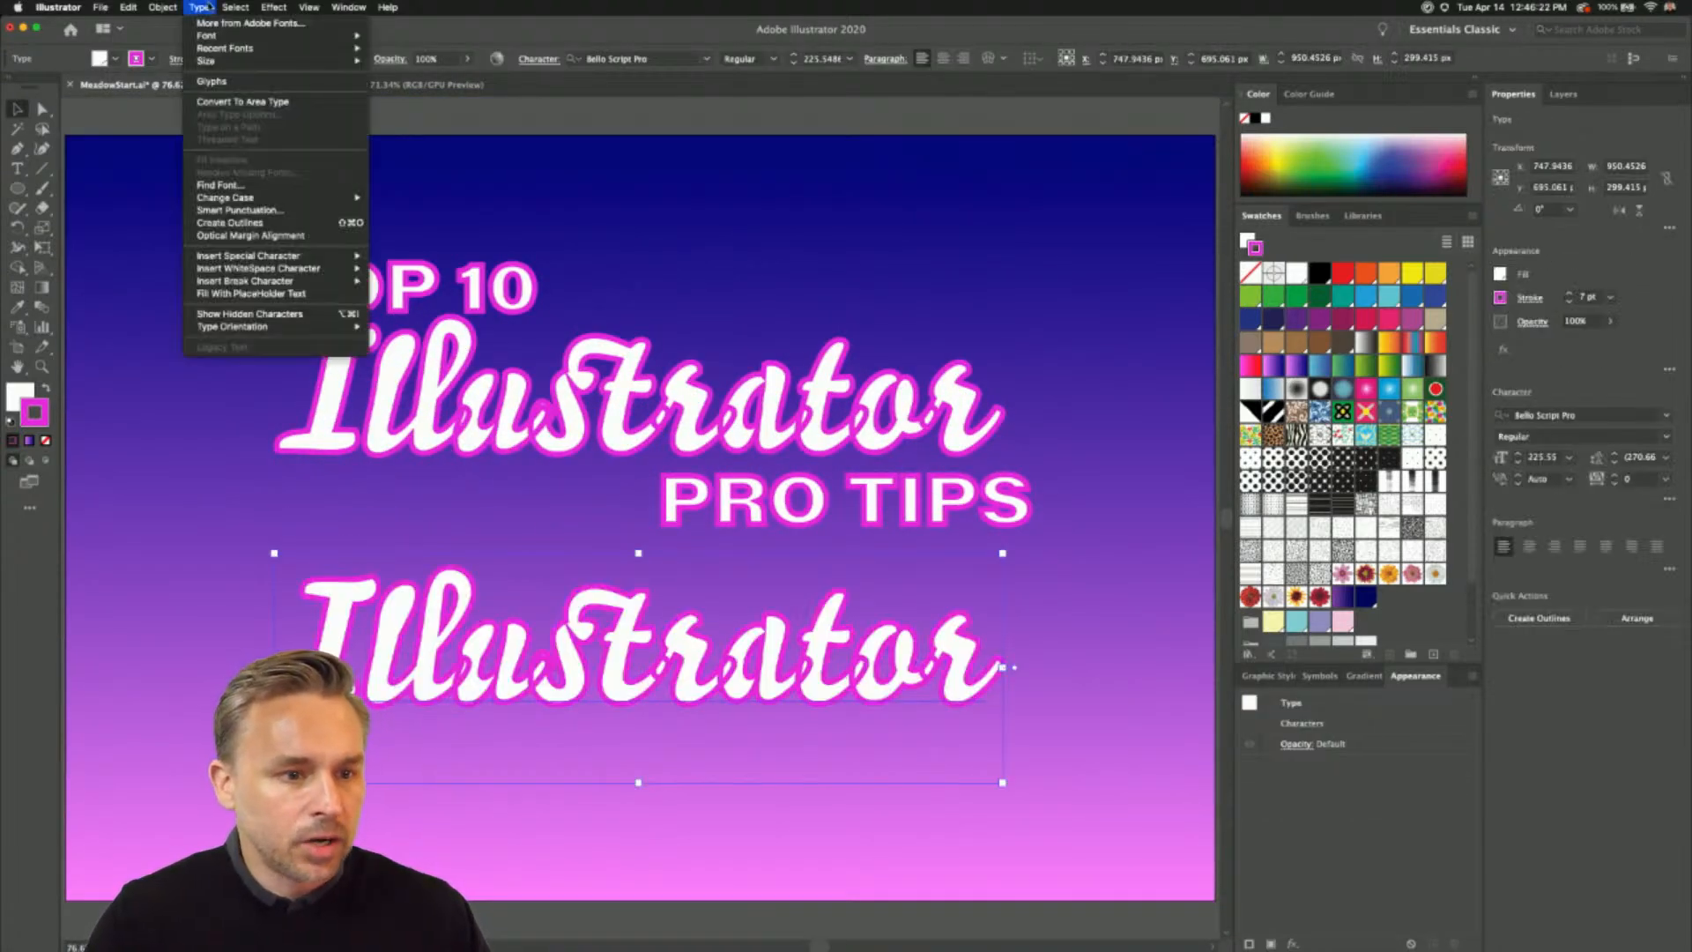
pyautogui.click(212, 224)
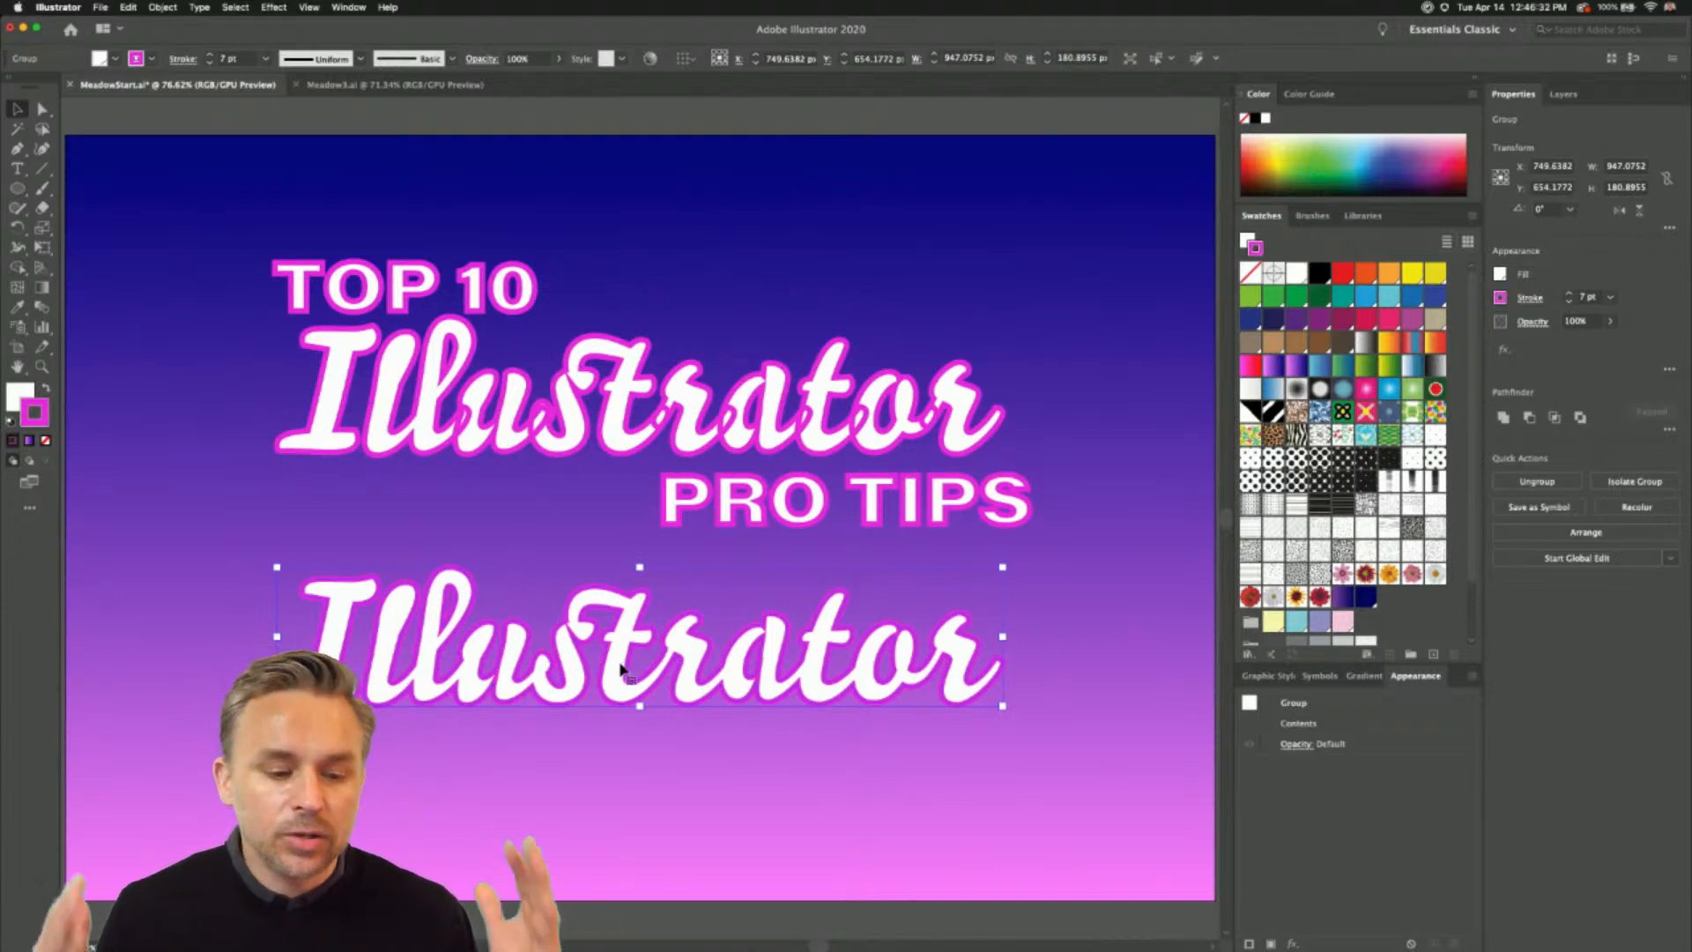
pyautogui.press('Delete')
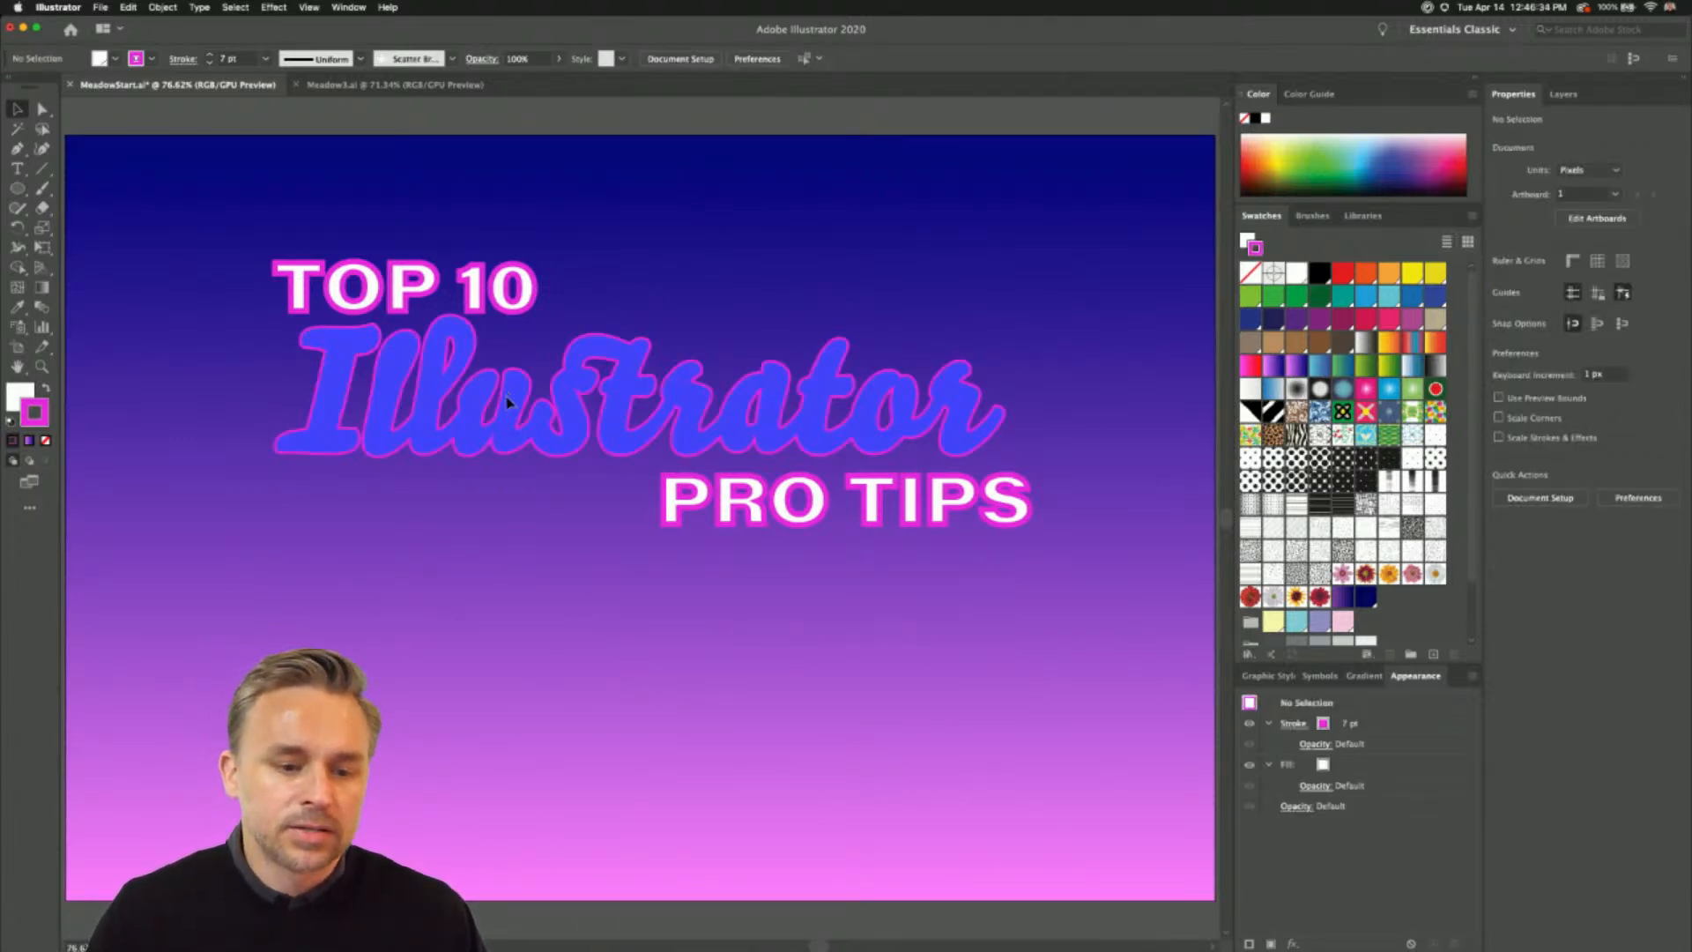
# - Add a new white fill above the characters in the appearance of the Illustrator text to cover the inner strokes
pyautogui.click(506, 401)
pyautogui.press('super+equal')
pyautogui.press('super+equal')
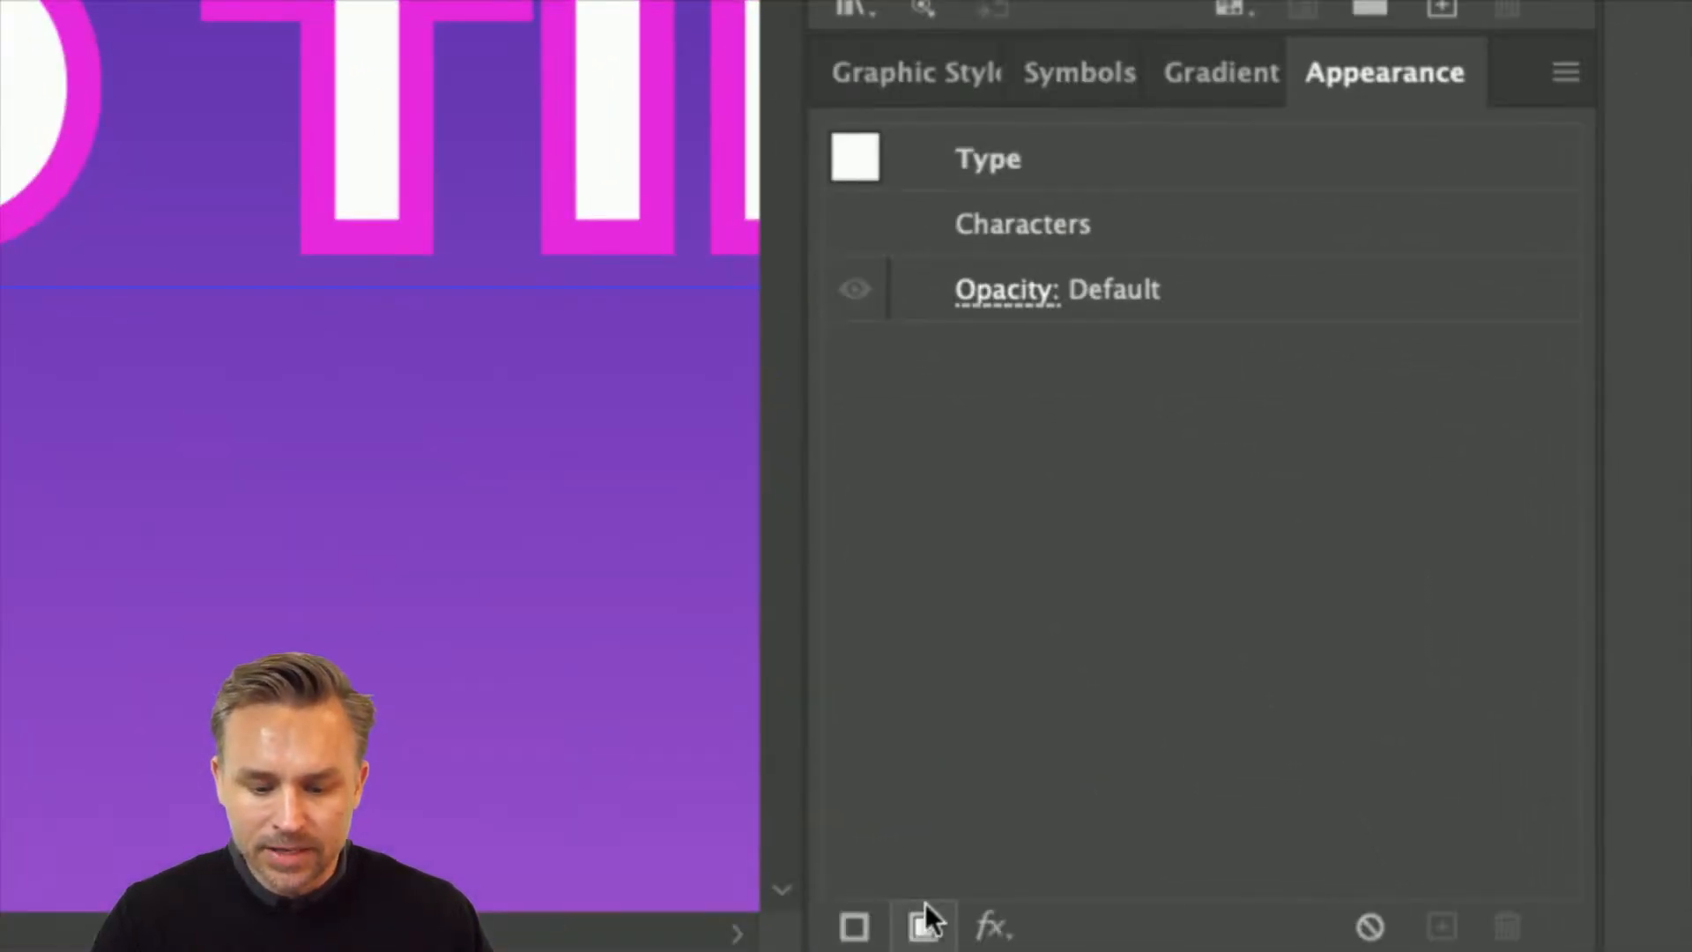
pyautogui.click(926, 922)
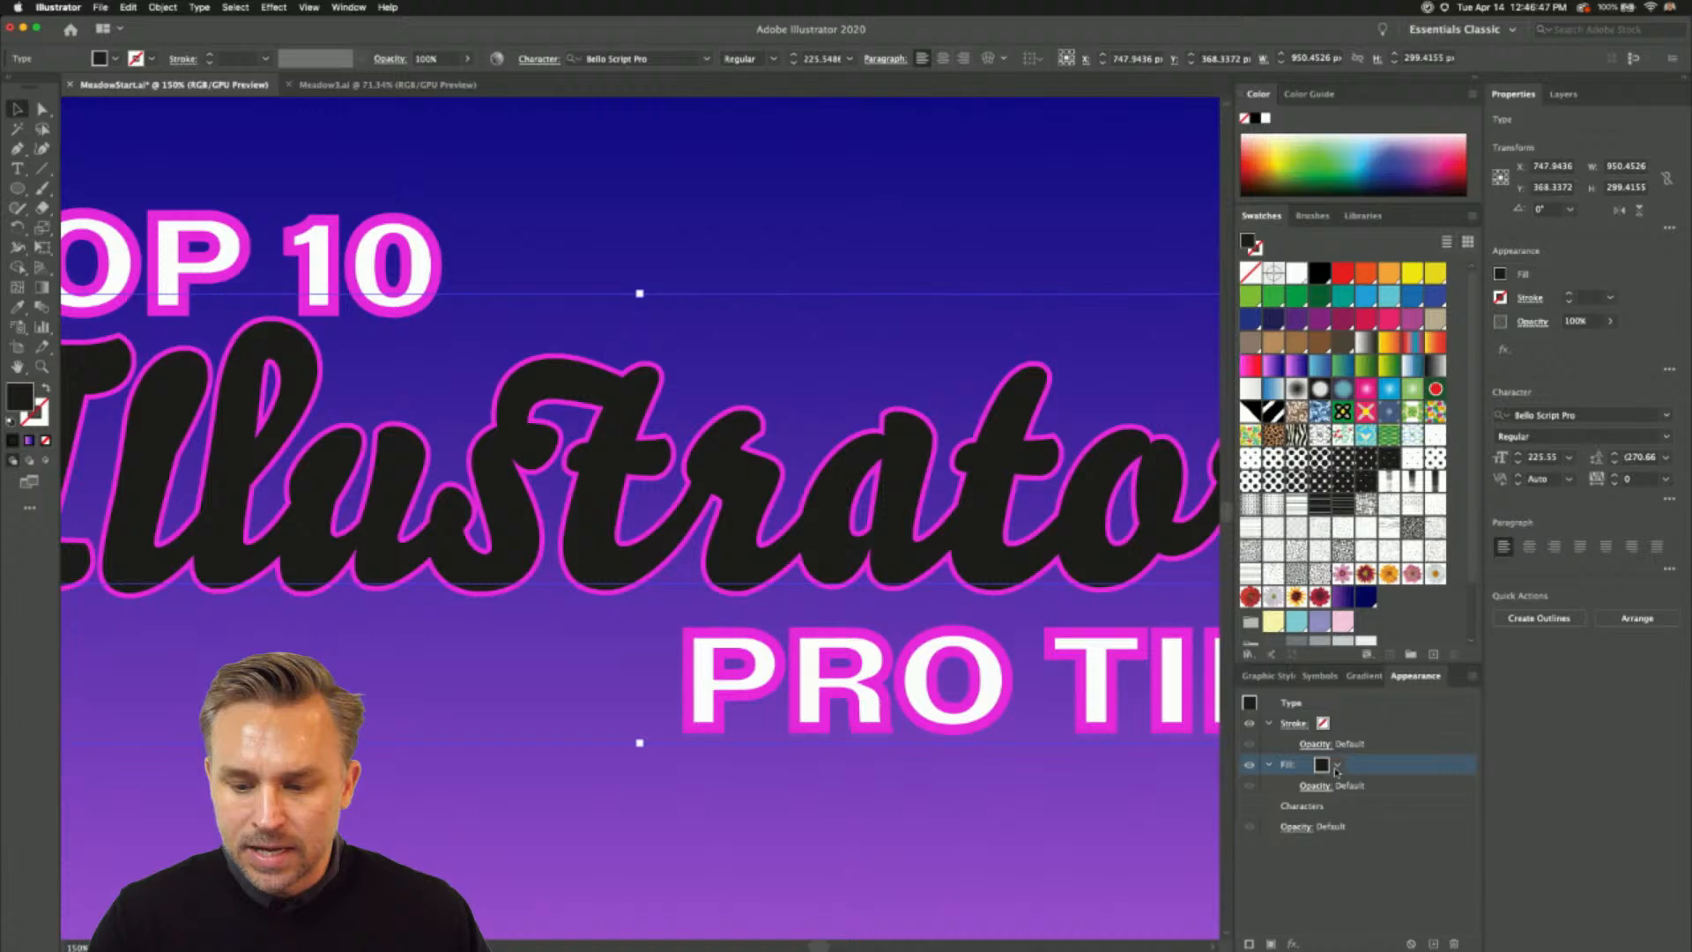
pyautogui.click(1336, 772)
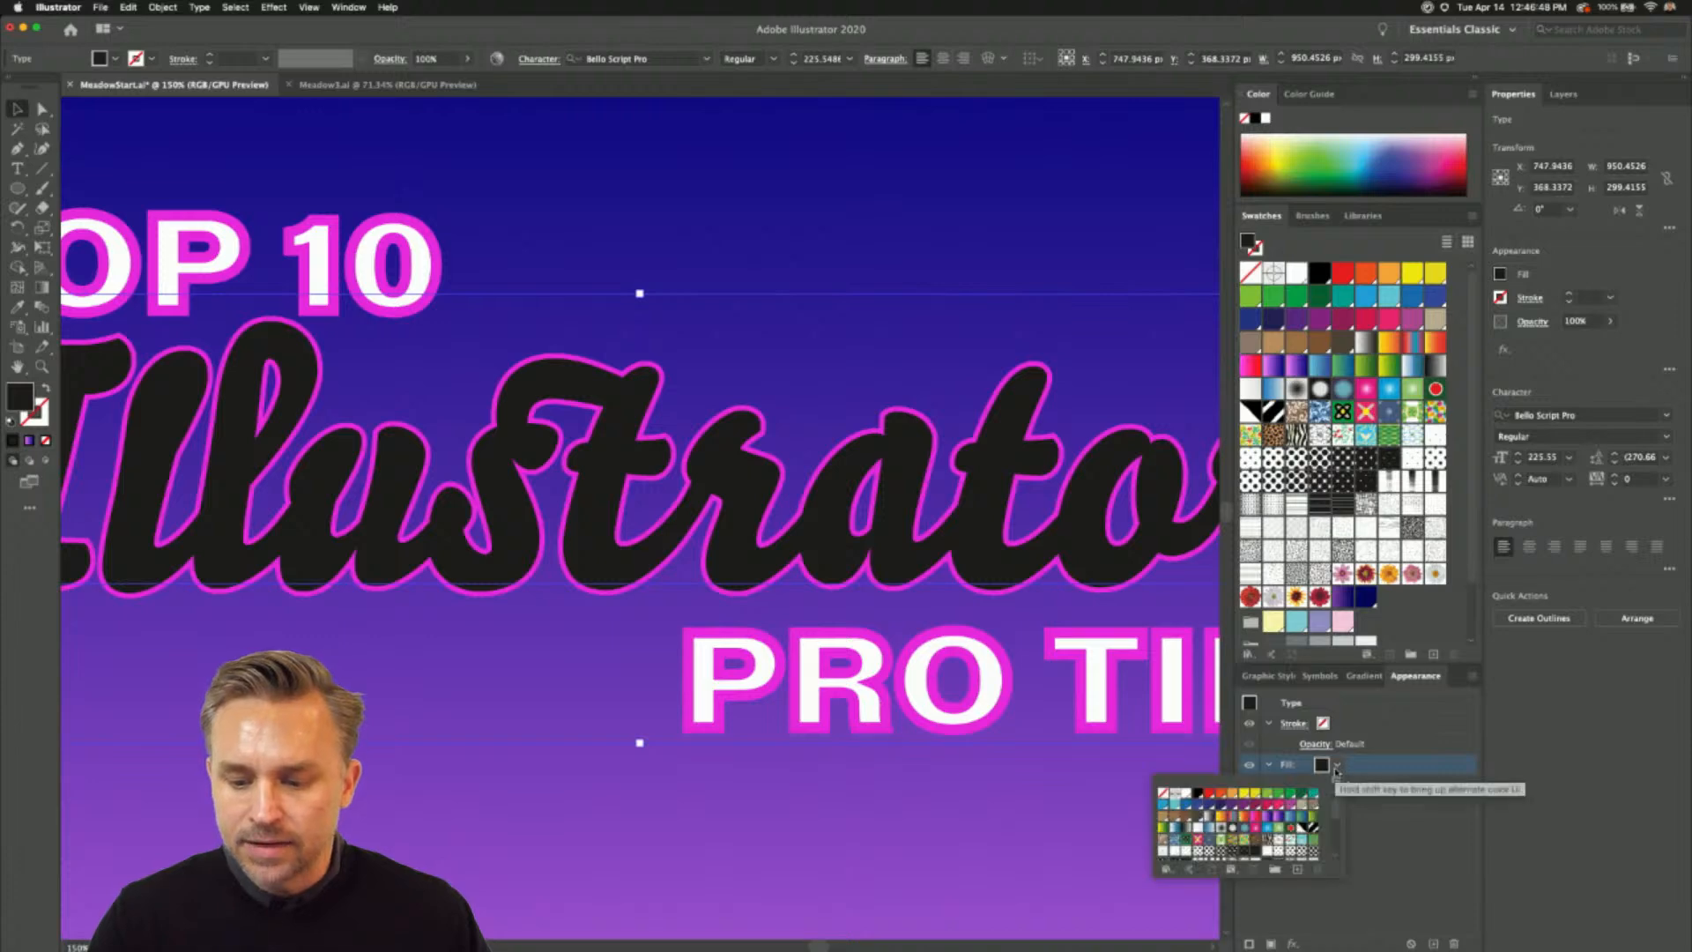
pyautogui.click(1187, 795)
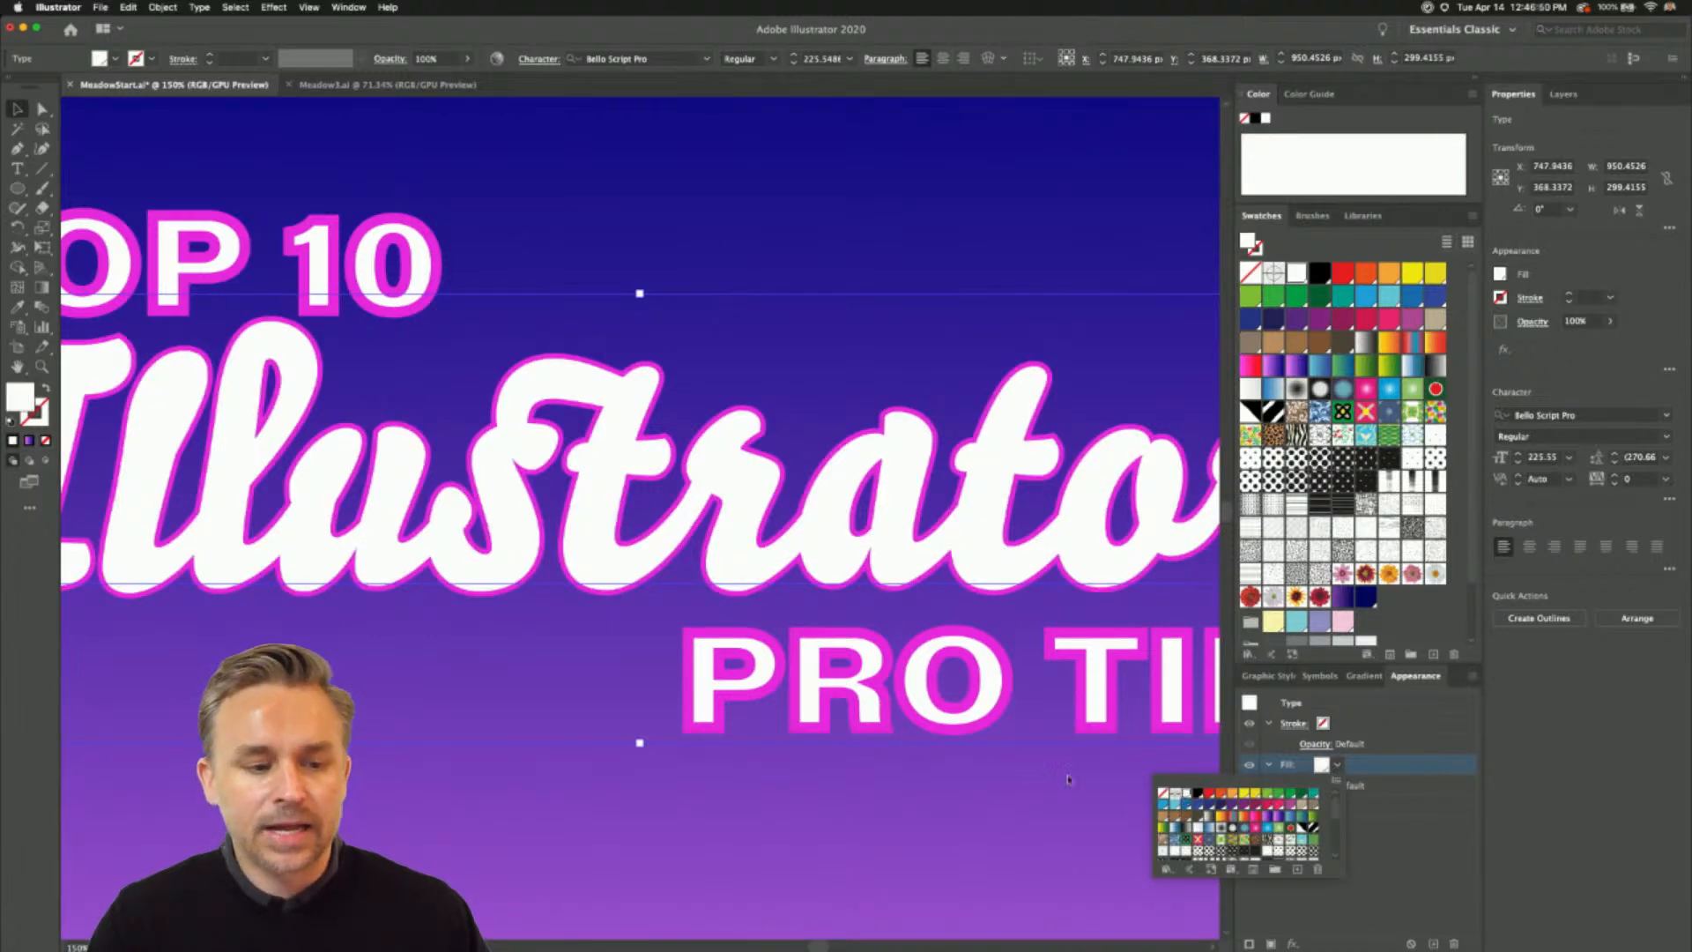
pyautogui.click(489, 804)
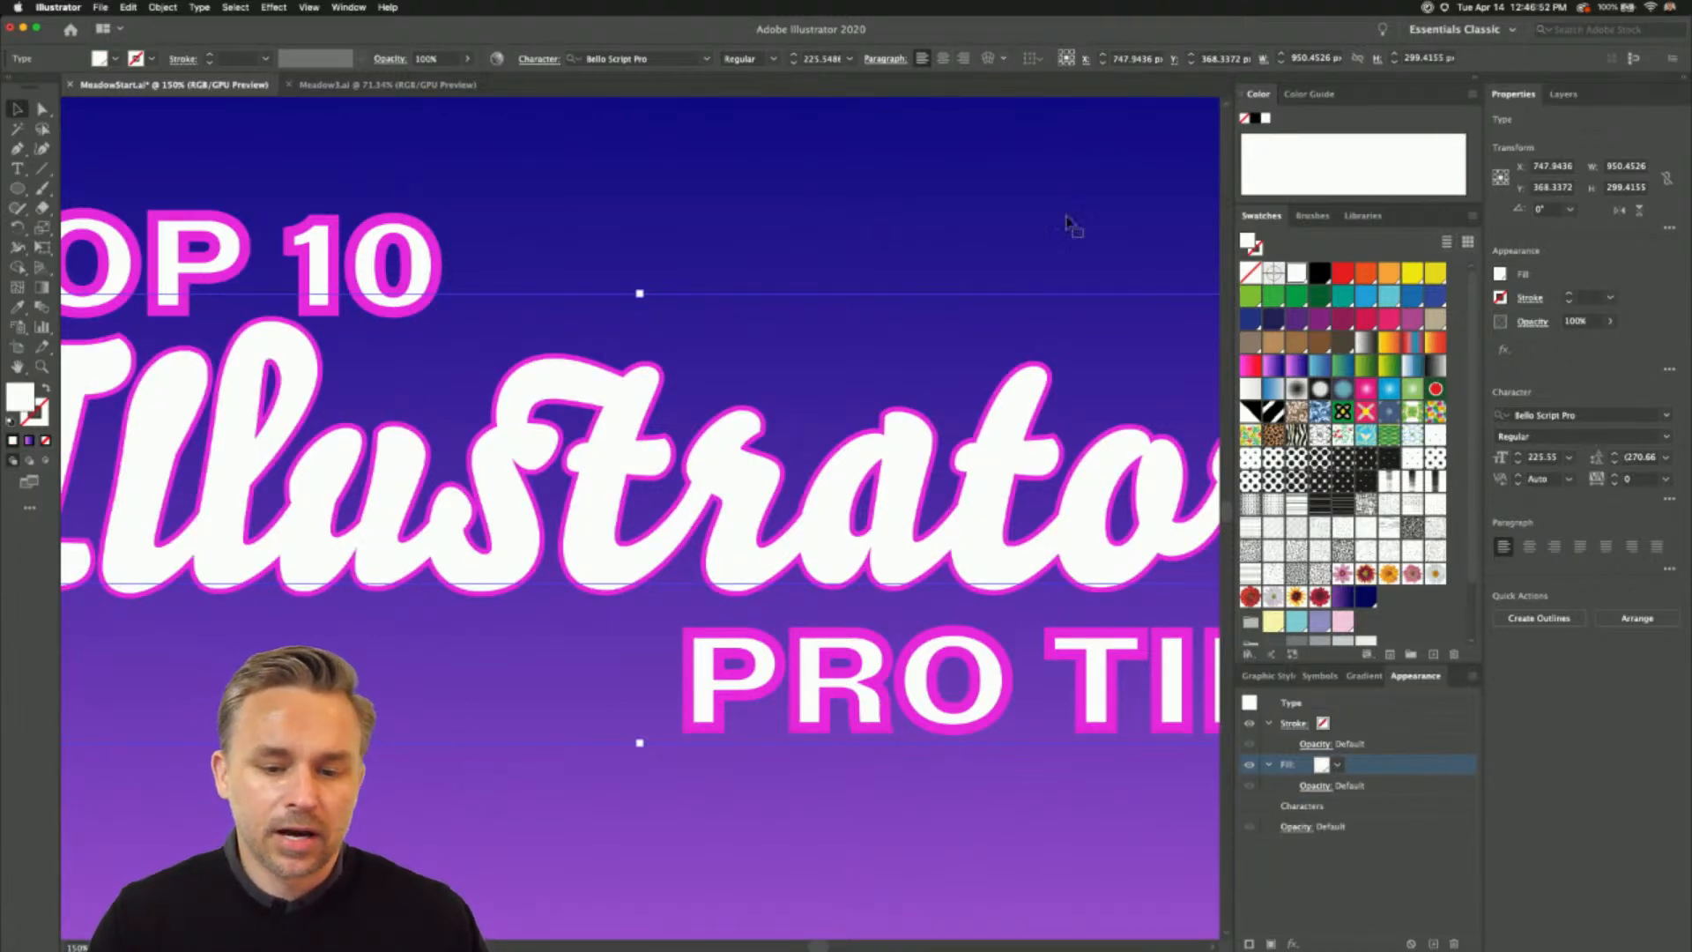
# - Test that the Illustrator text is still editable by adding an exclamation mark at its end and removing it
pyautogui.press('super+minus')
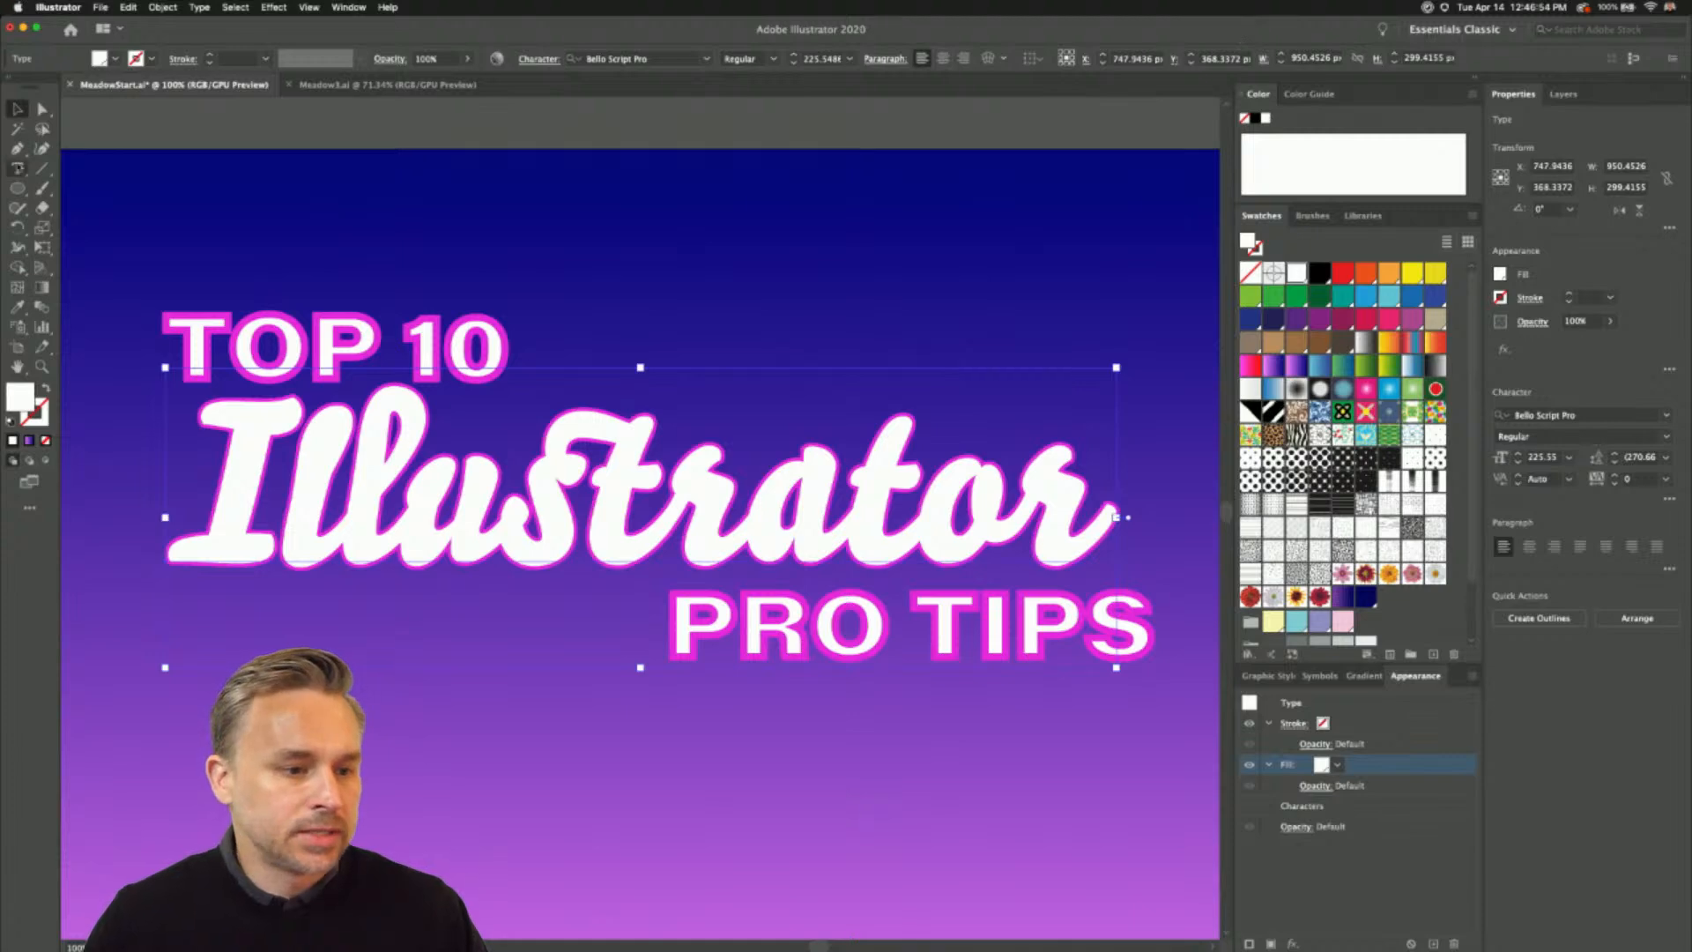
pyautogui.click(17, 169)
pyautogui.moveTo(941, 488); pyautogui.dragTo(1051, 491)
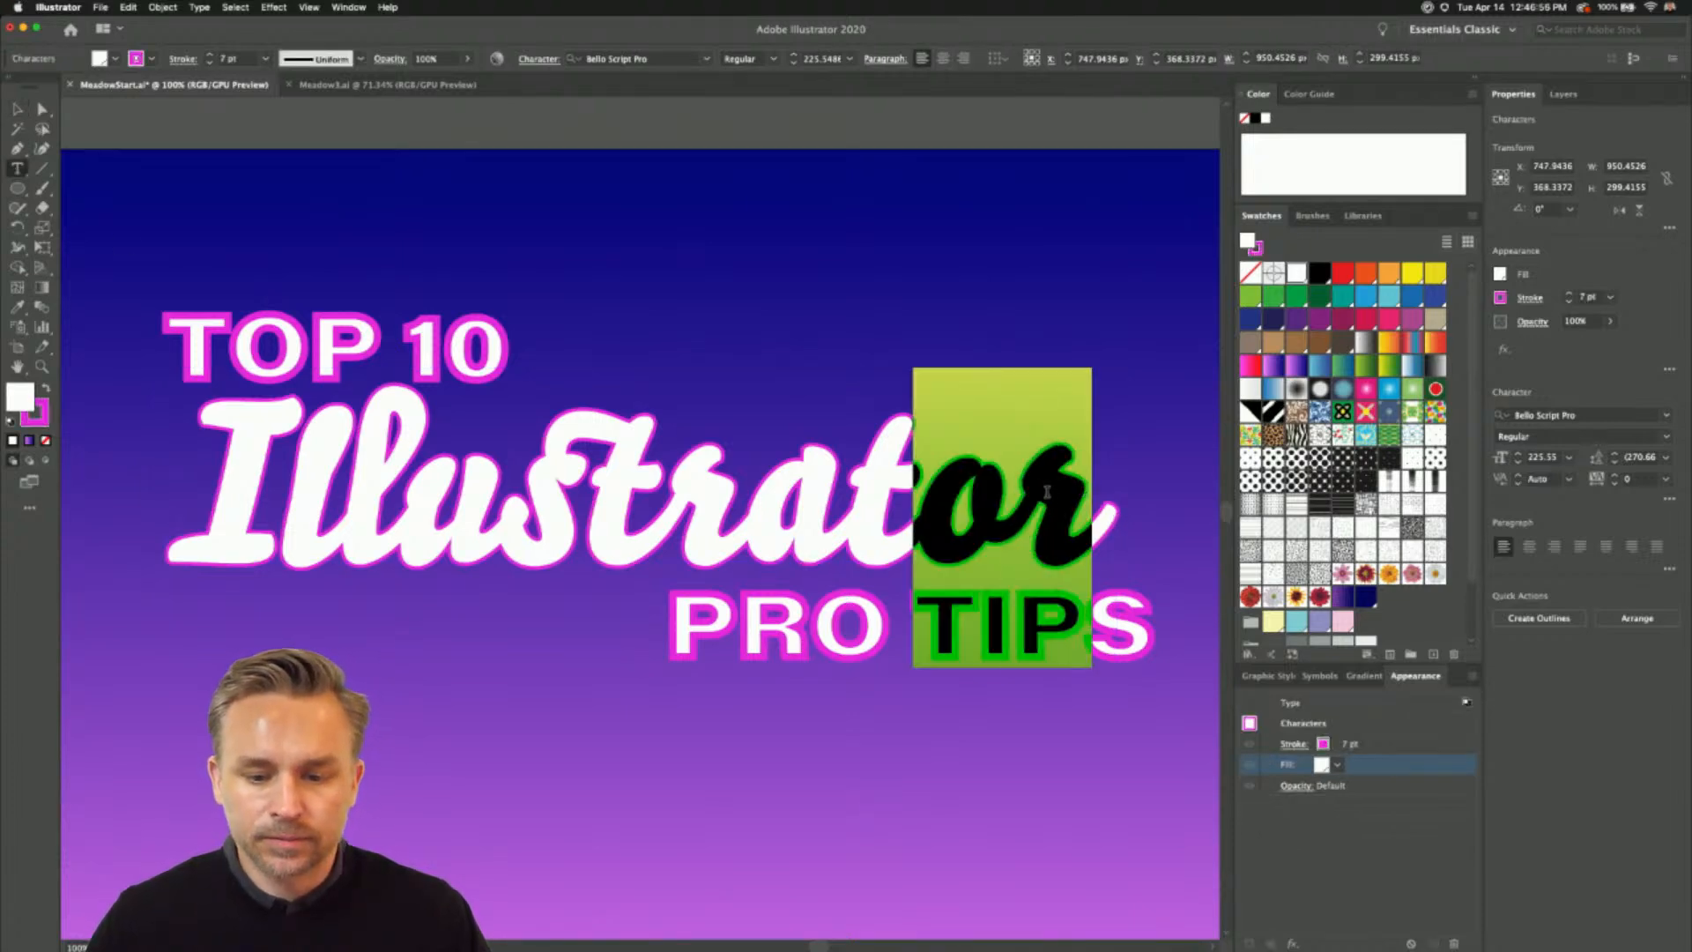
pyautogui.click(1038, 491)
pyautogui.press('Right')
pyautogui.write('!')
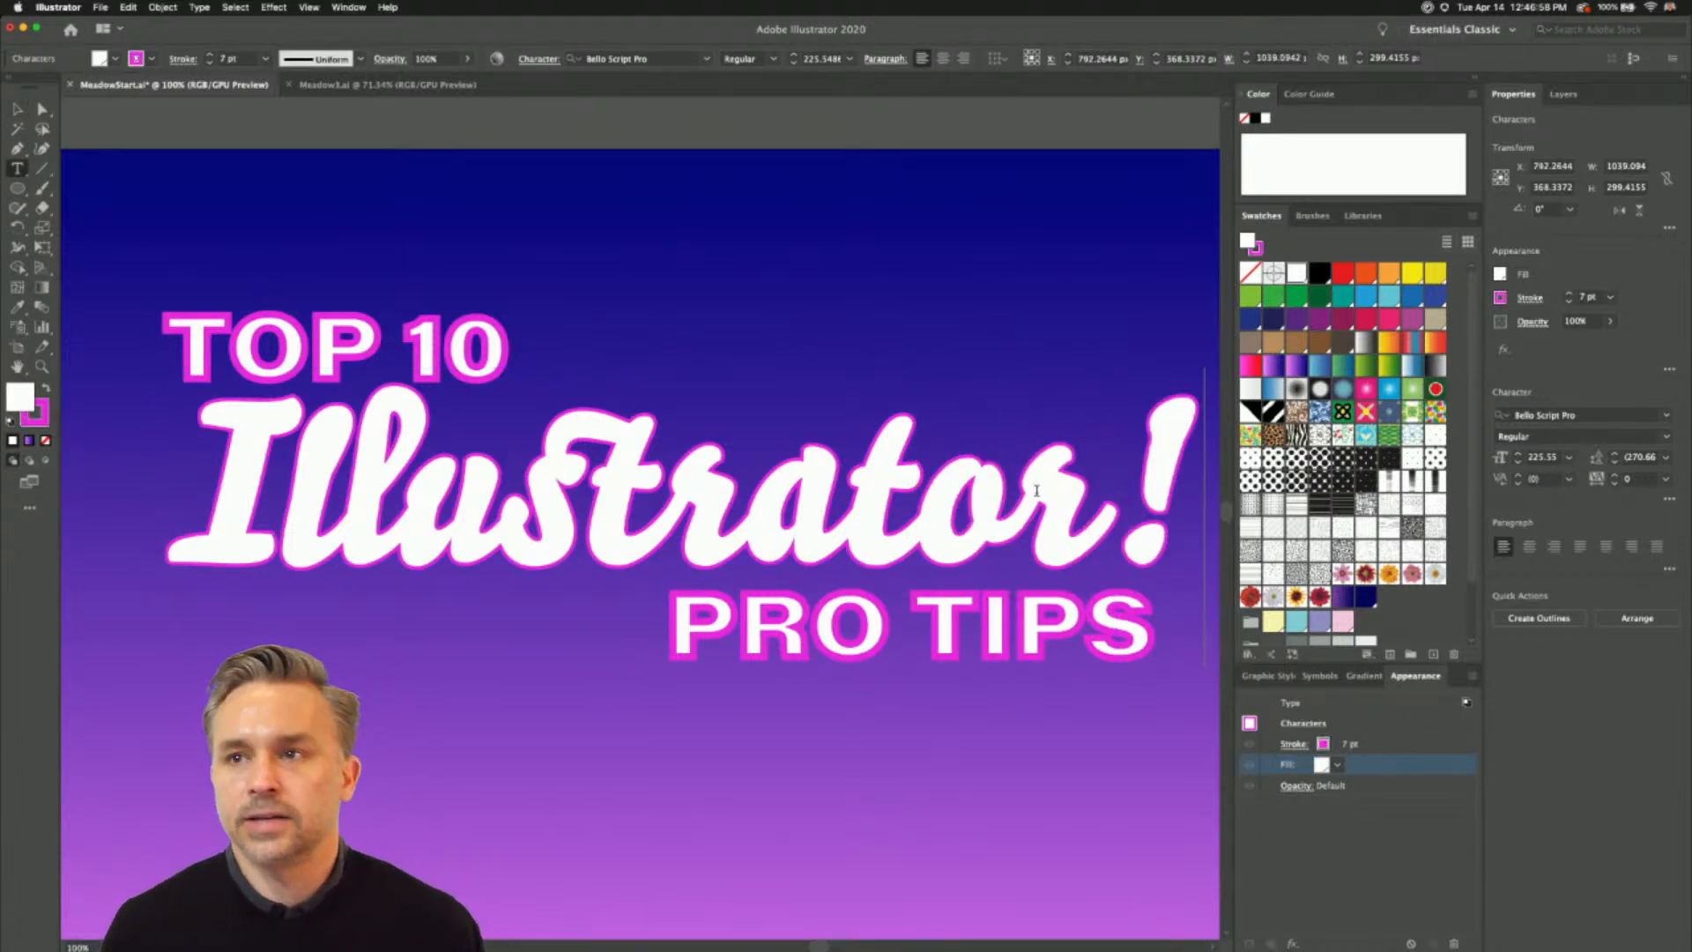
pyautogui.press('BackSpace')
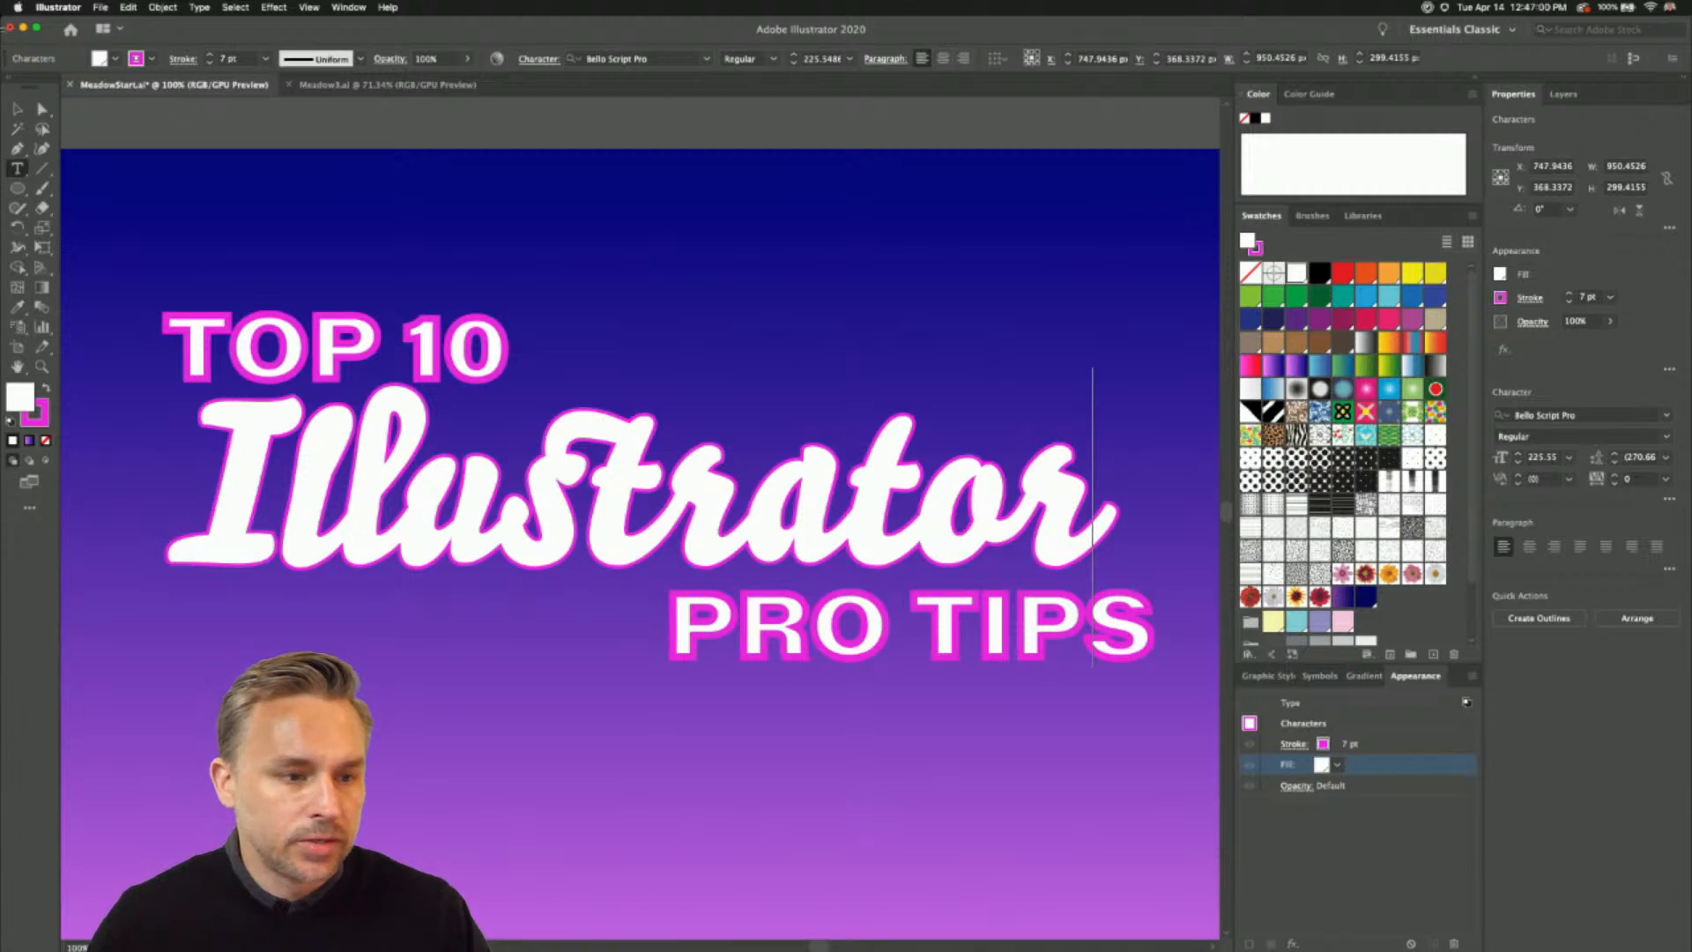
pyautogui.press('Escape')
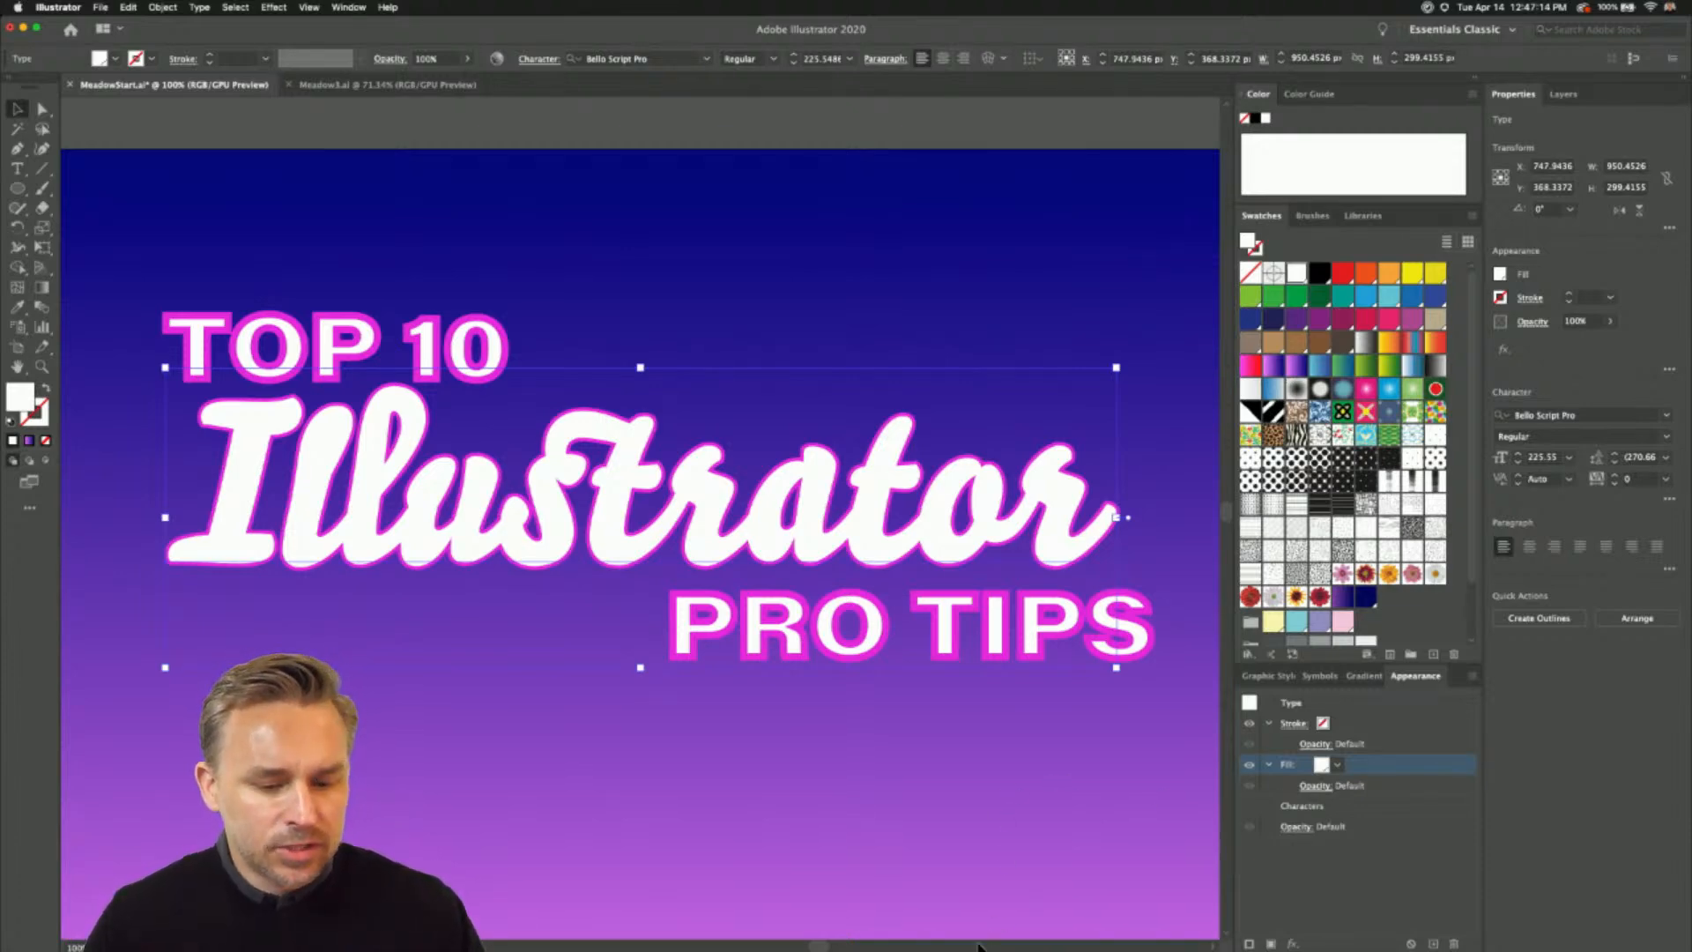
pyautogui.click(578, 769)
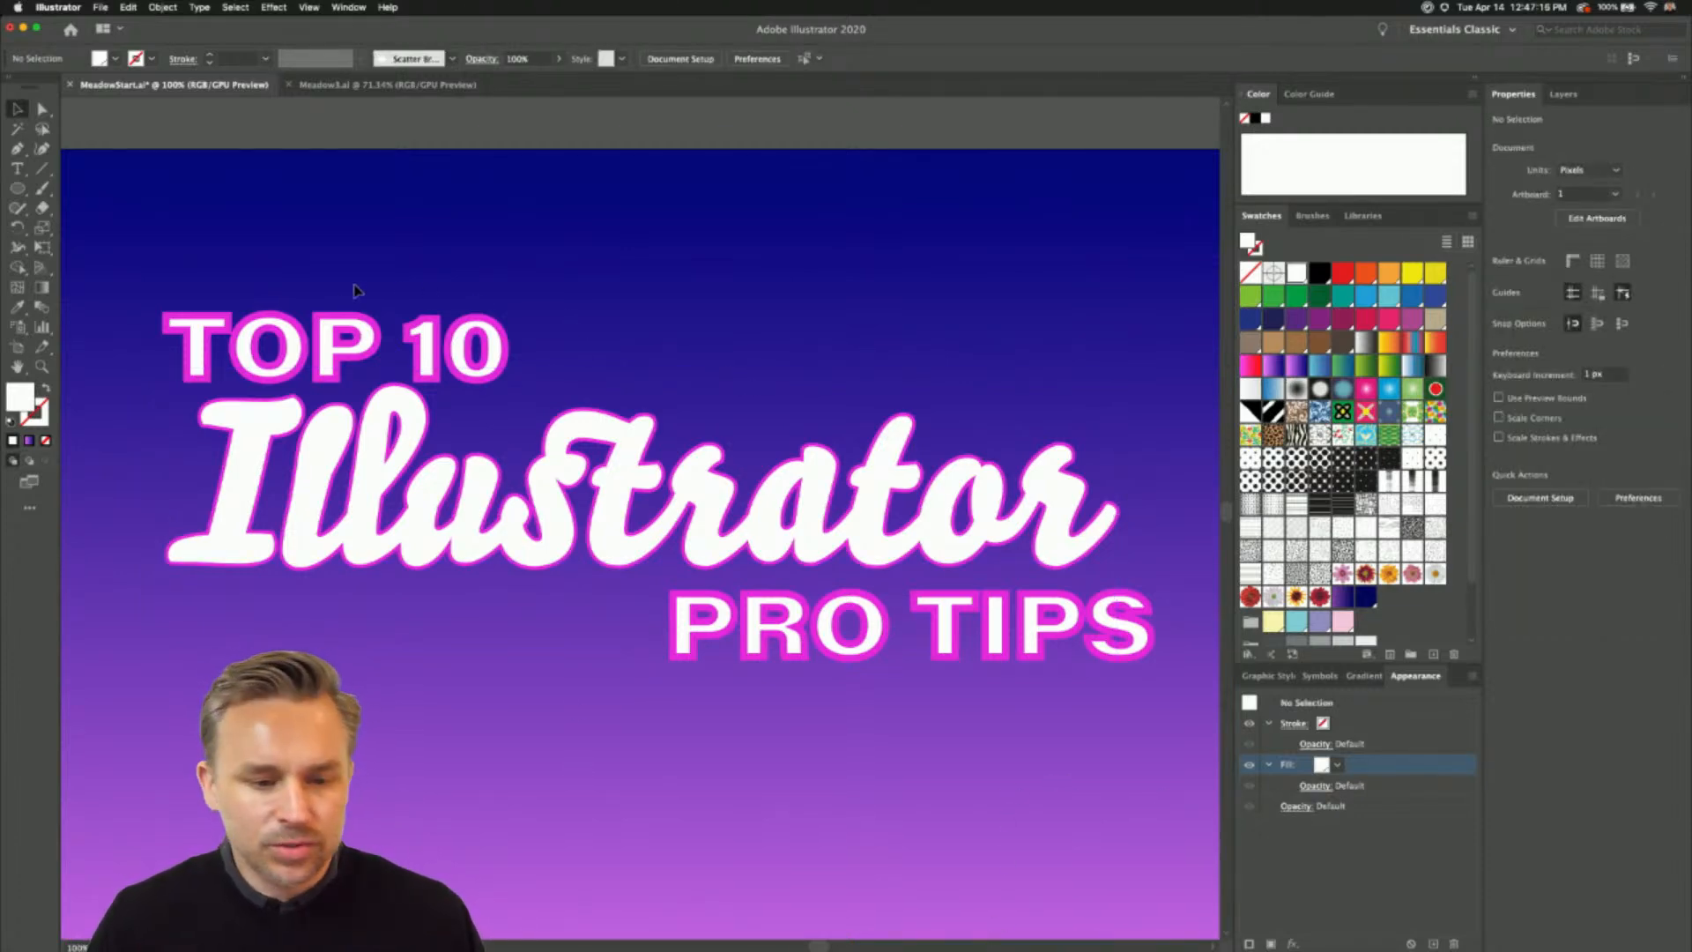
pyautogui.press('super+0')
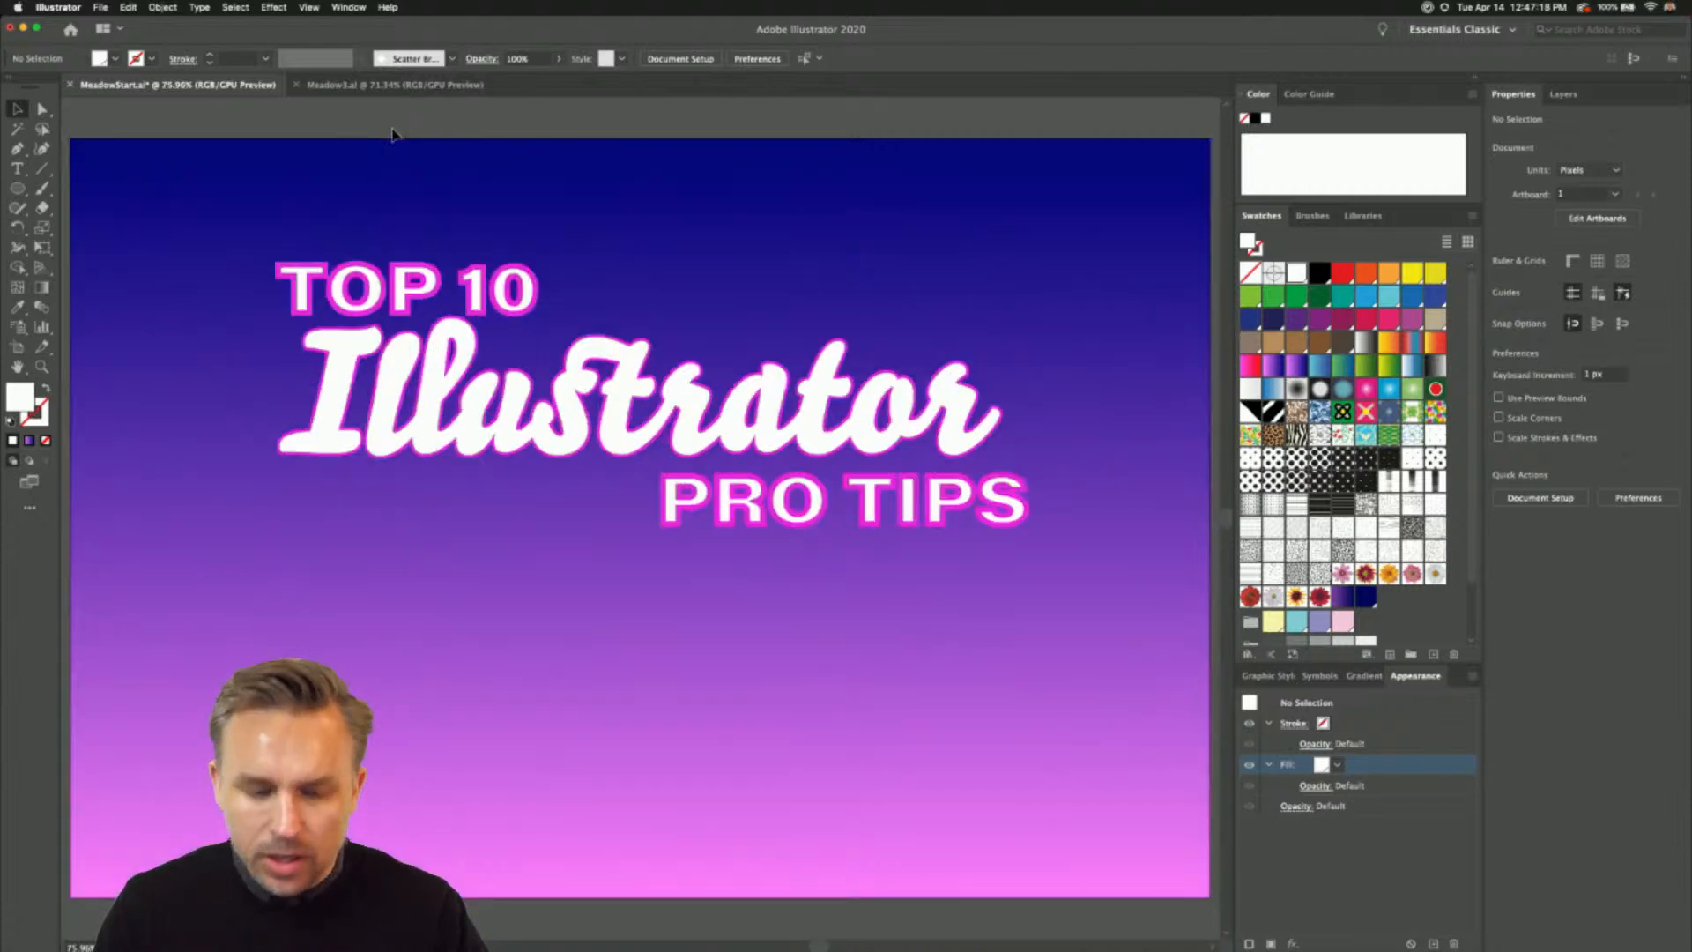
# - Open the layer list and toggle the visibility of Layer 7 to check what it contains
pyautogui.click(1561, 94)
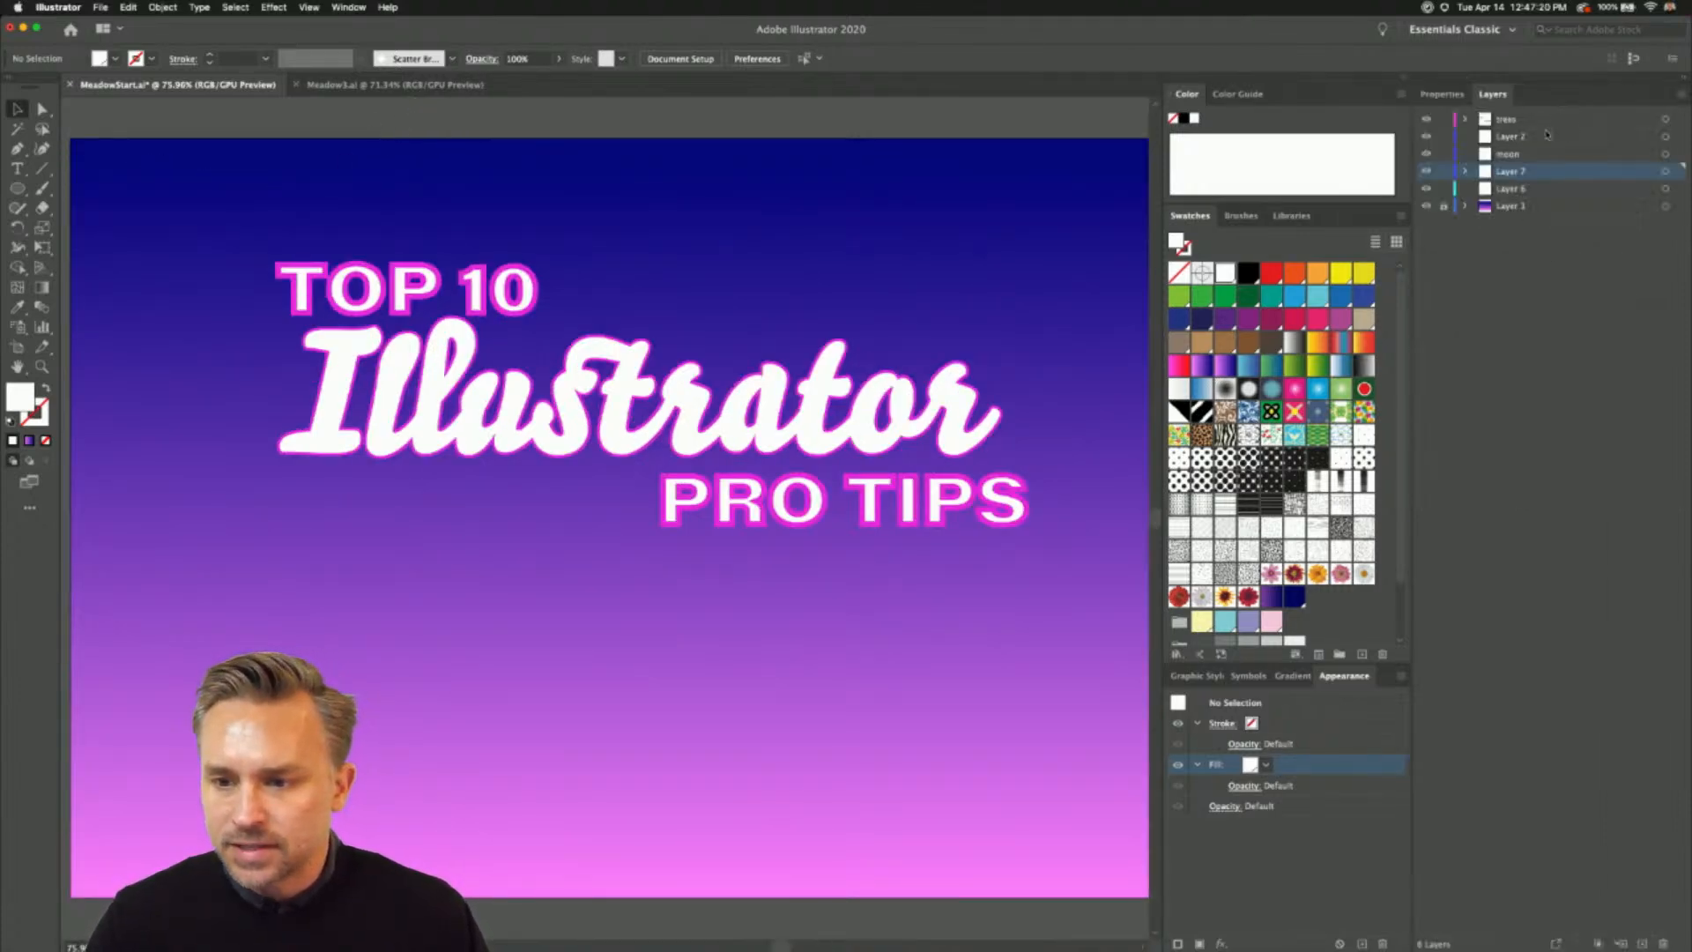
pyautogui.click(1427, 173)
pyautogui.click(1427, 172)
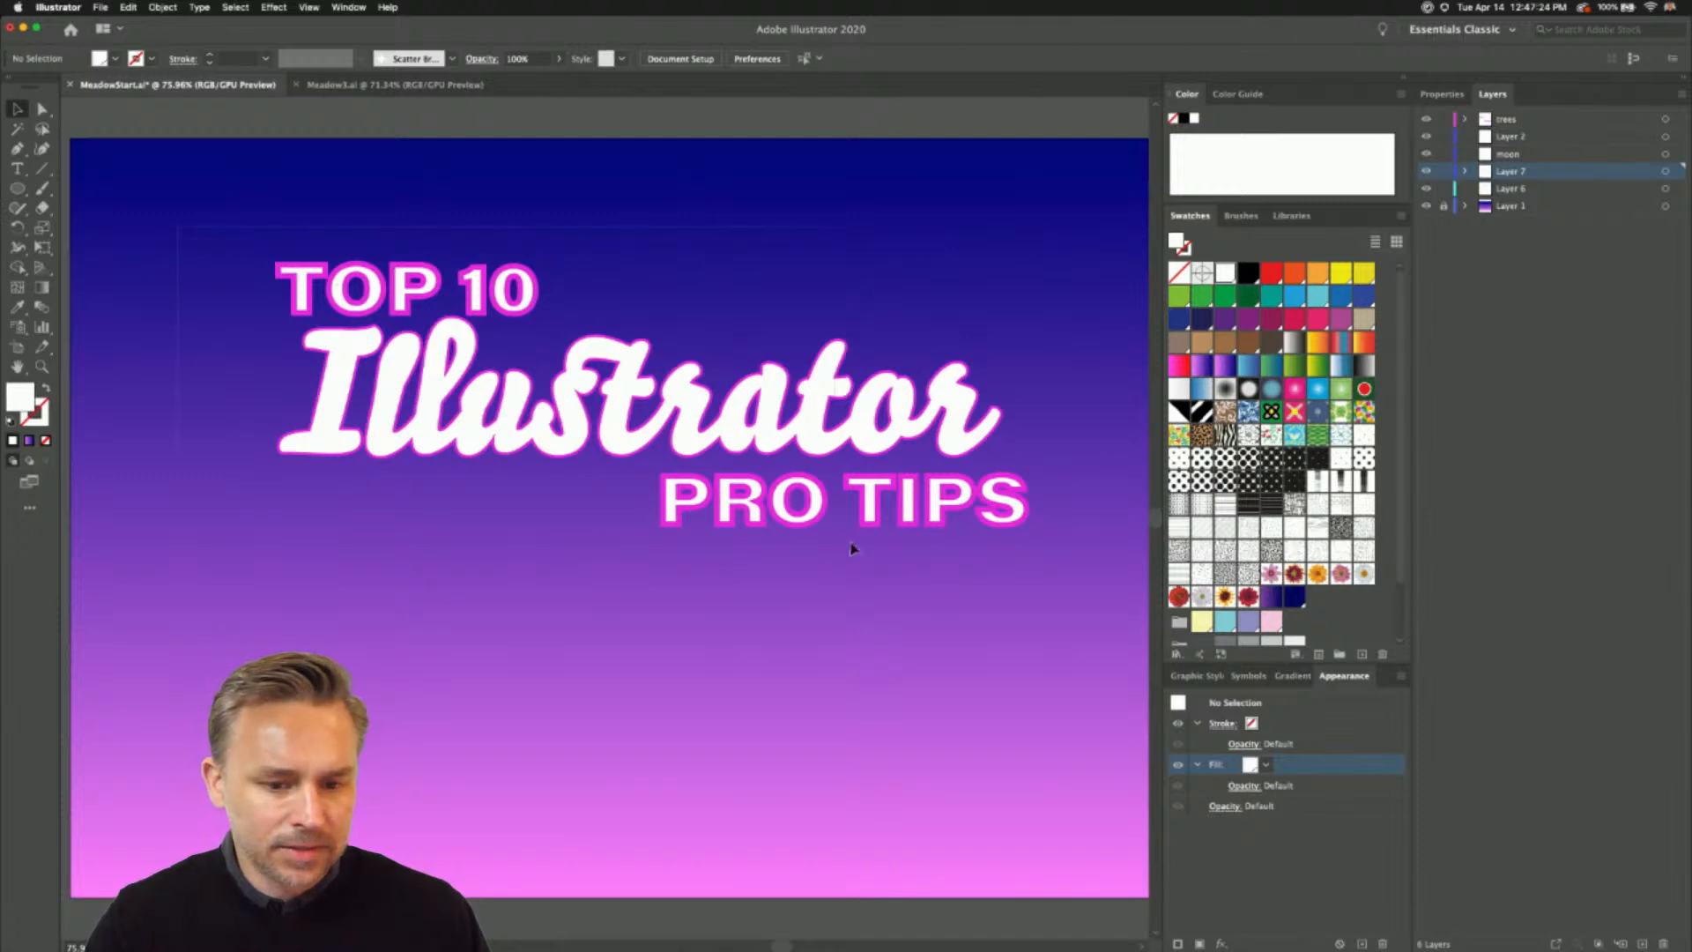
pyautogui.press('super+a')
pyautogui.press('Delete')
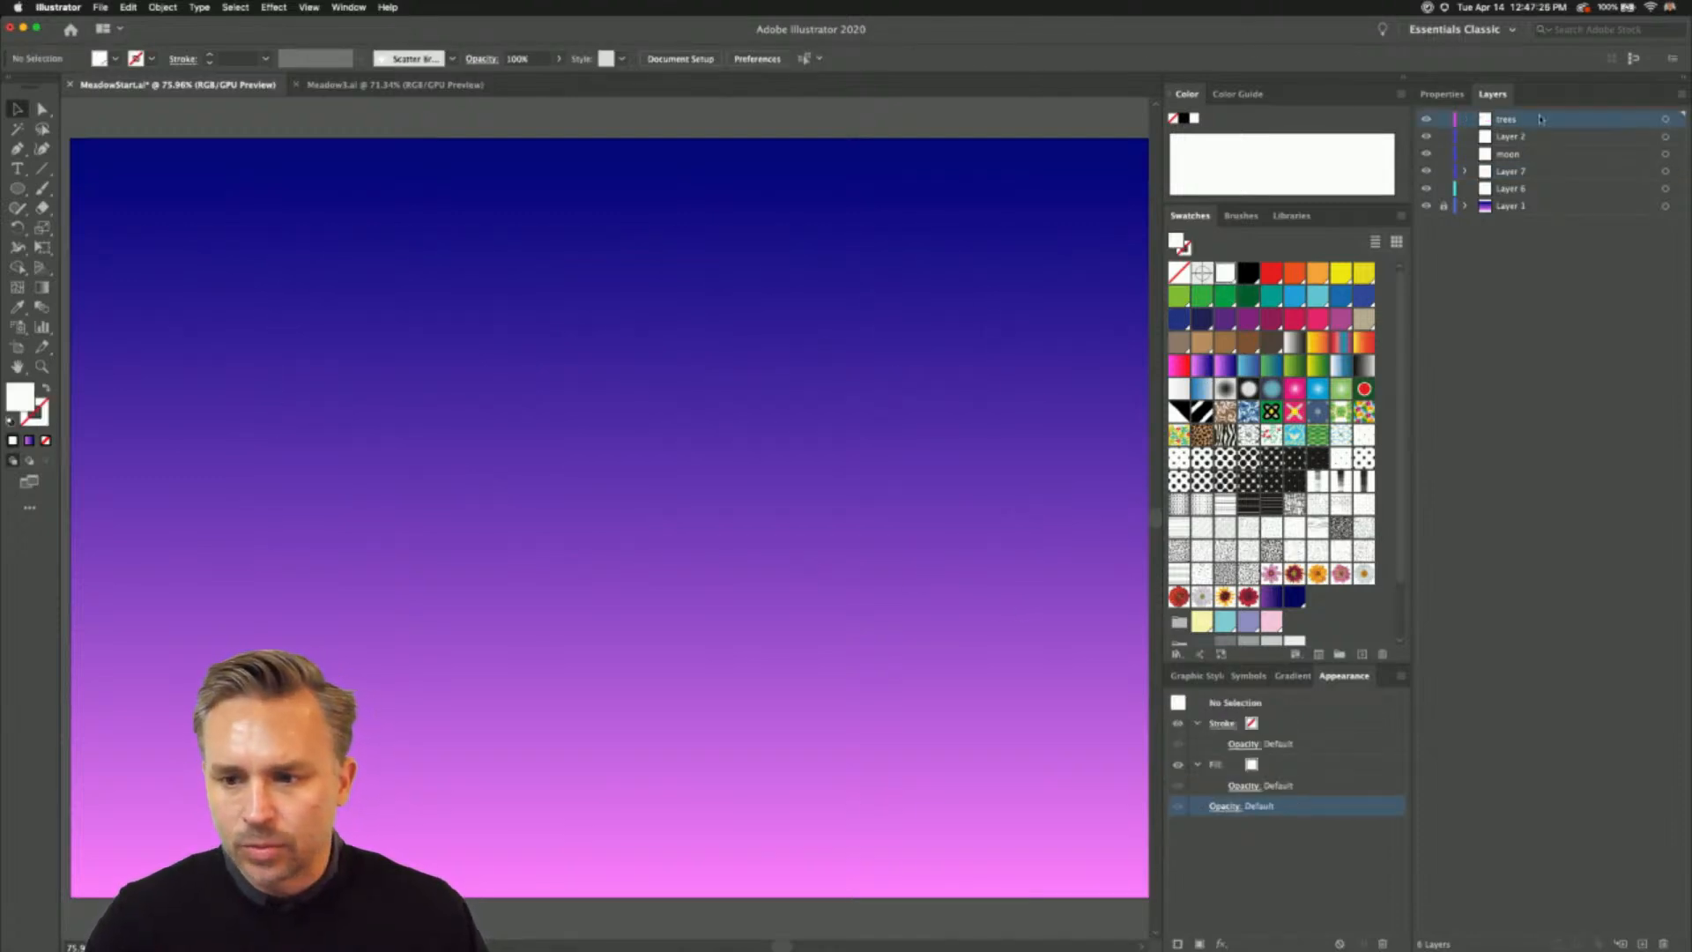
pyautogui.press('super+z')
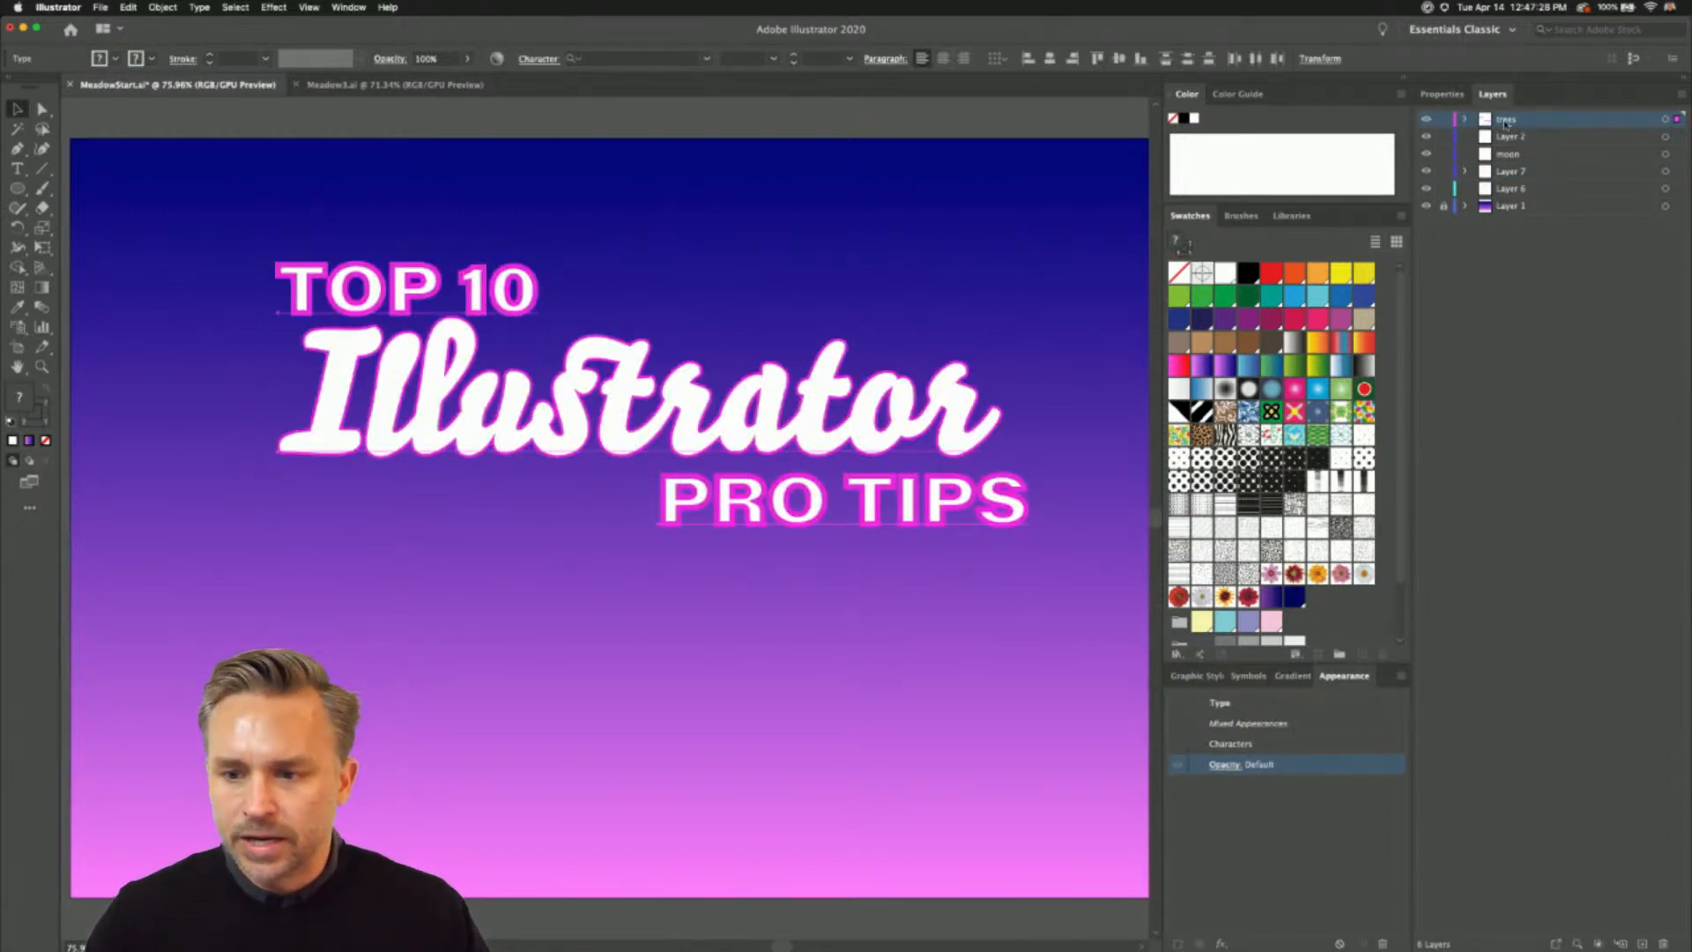
# - Hide the trees layer containing the title text and make Layer 6 the active layer
pyautogui.click(1426, 119)
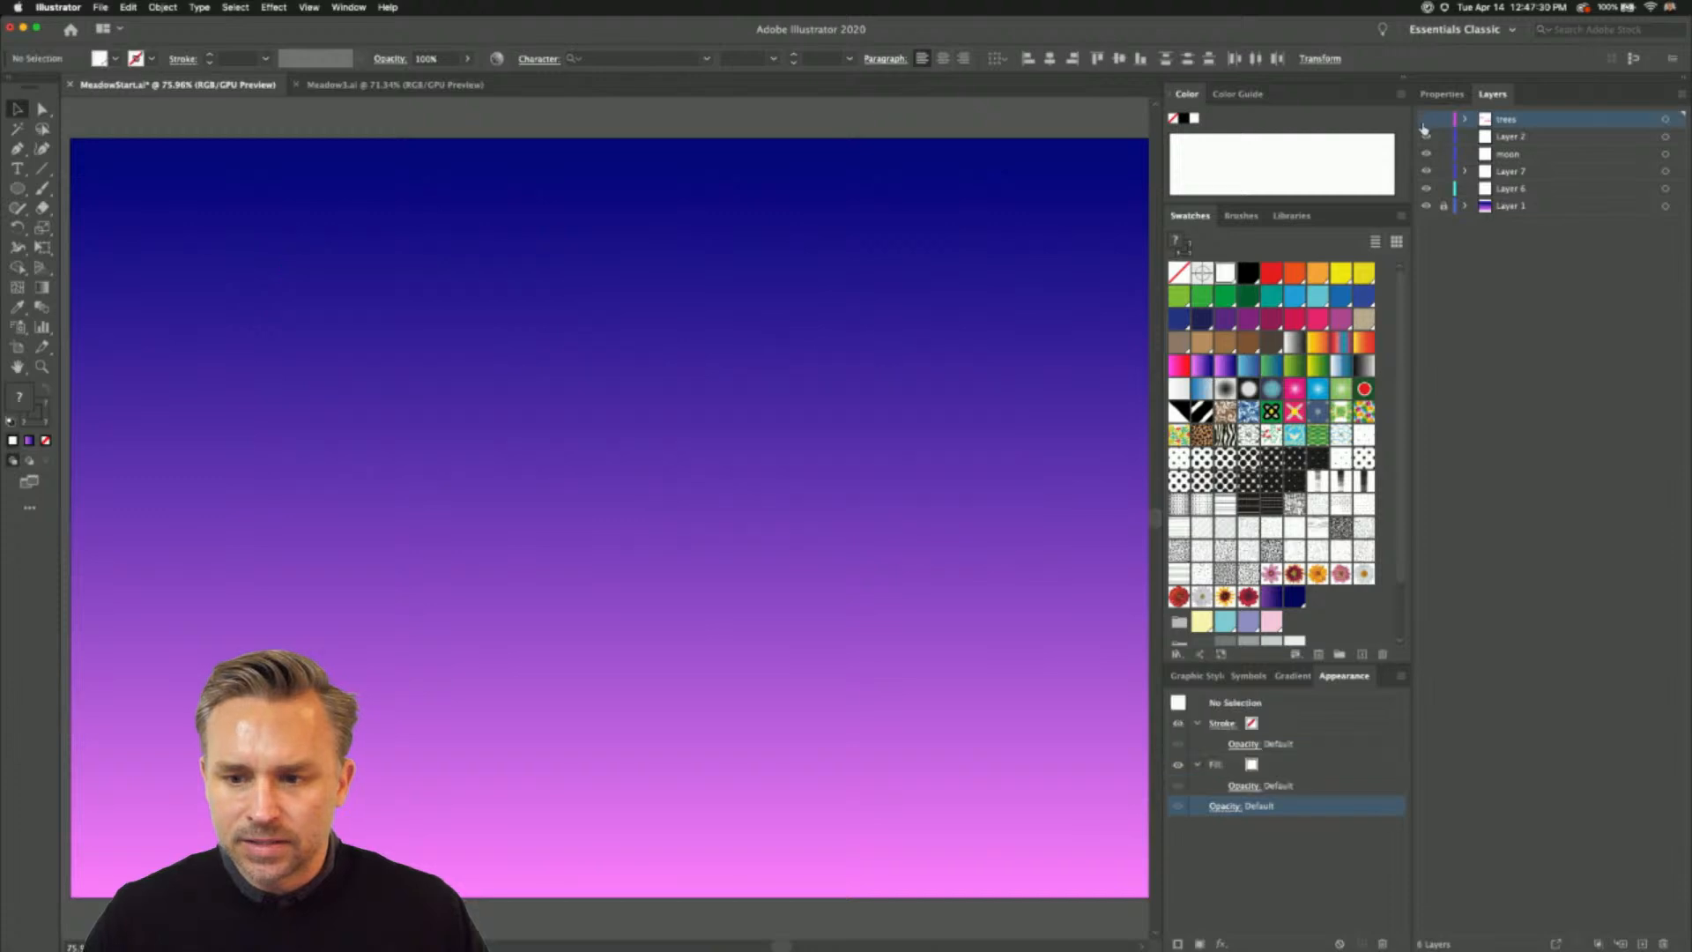
pyautogui.click(1450, 189)
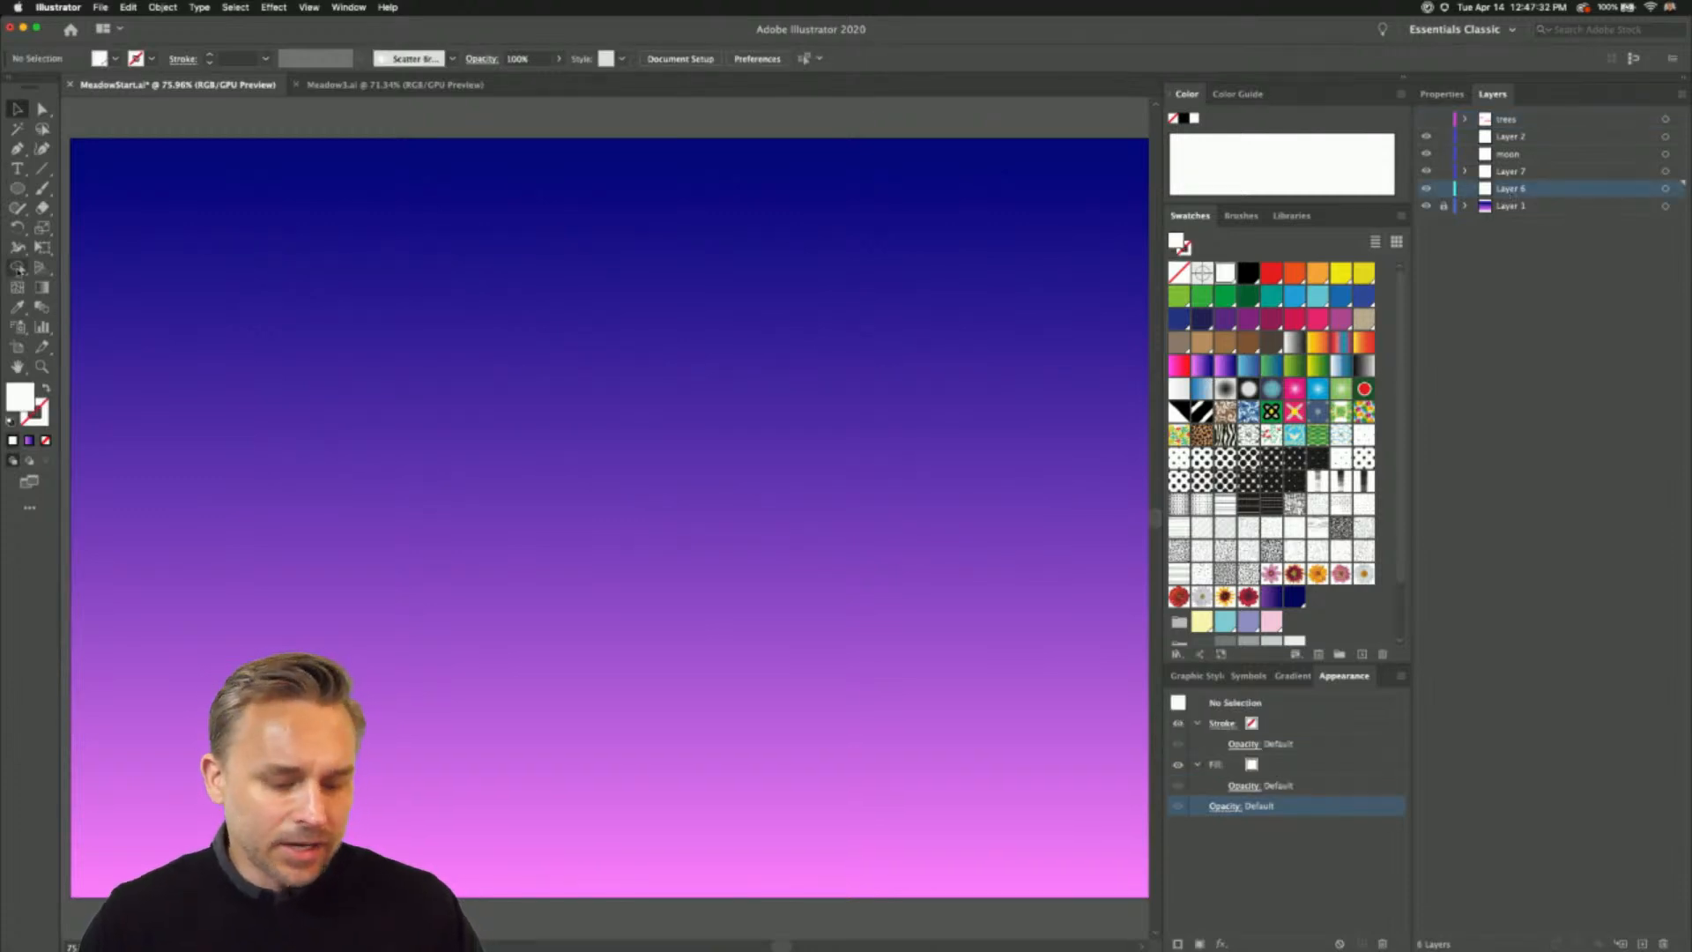
# - Set the Pencil tool's fidelity fully to Accurate and enable the Option key toggle to the Smooth tool
pyautogui.press('n')
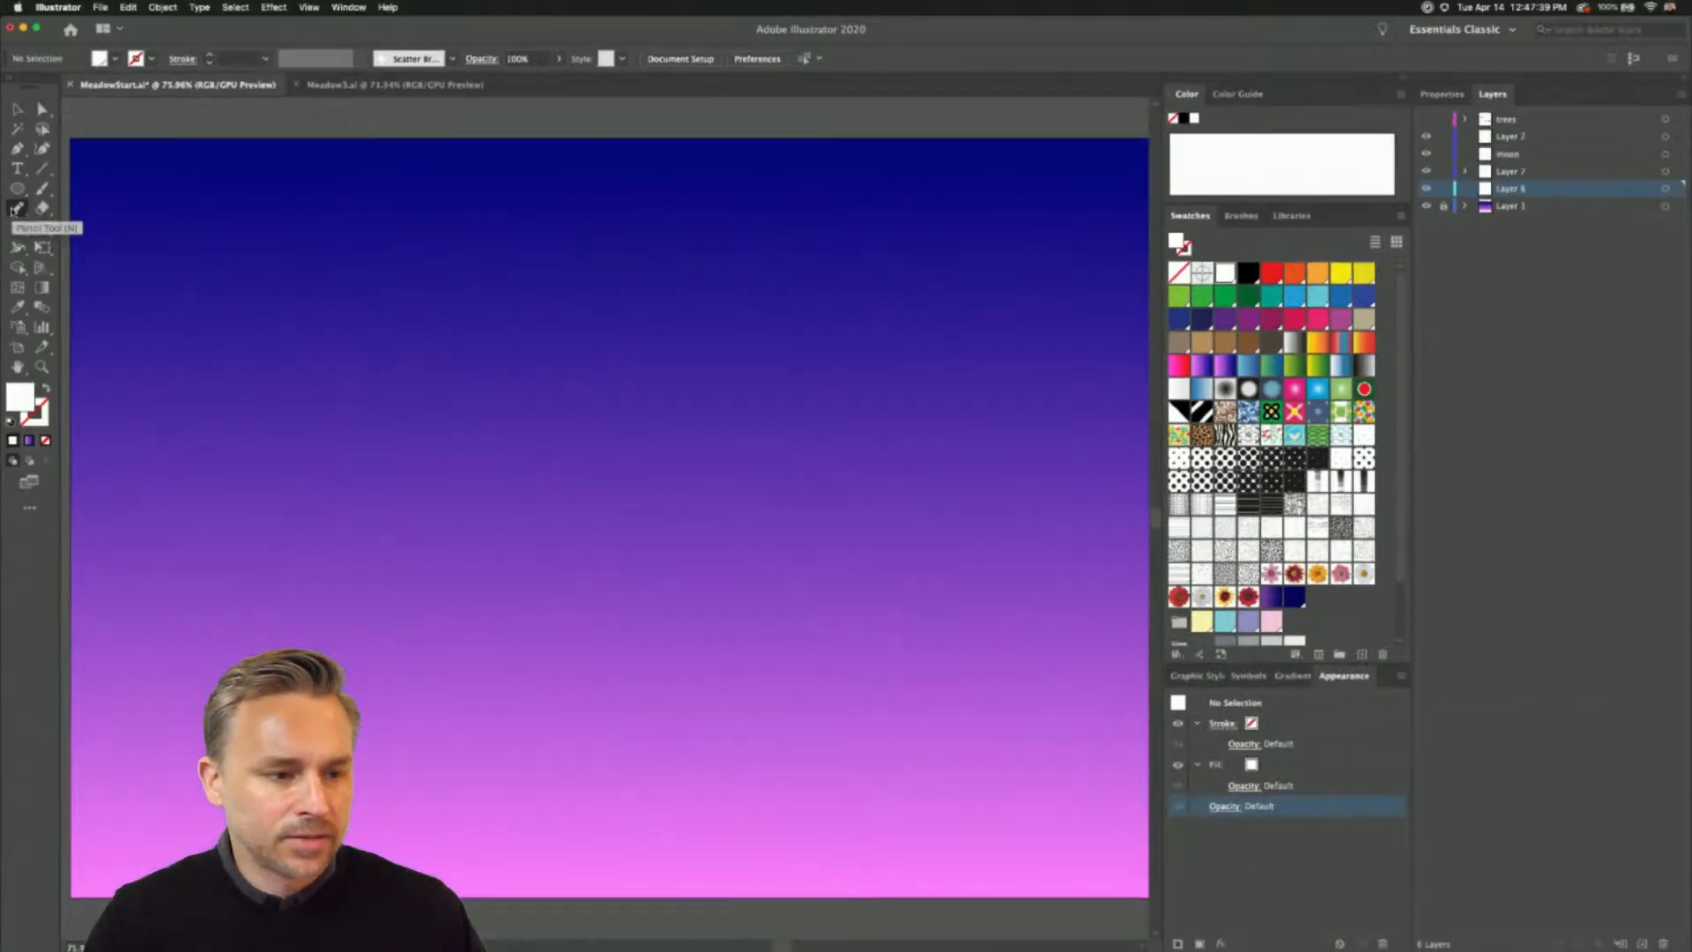
pyautogui.doubleClick(15, 209)
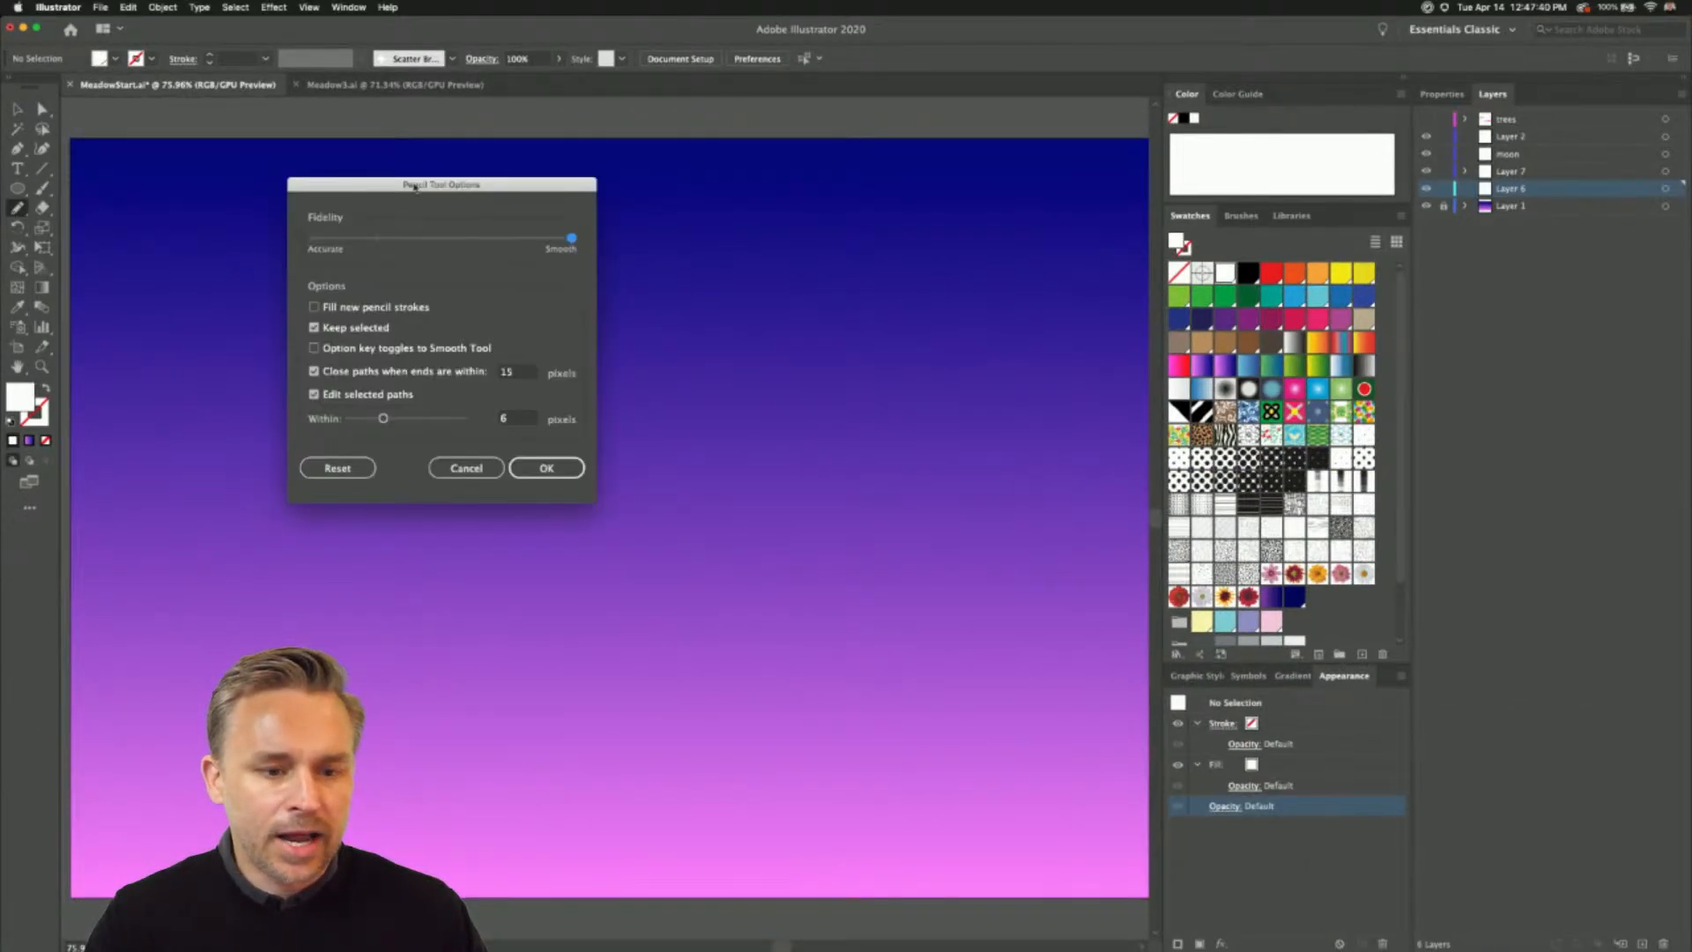
pyautogui.moveTo(414, 187); pyautogui.dragTo(737, 255)
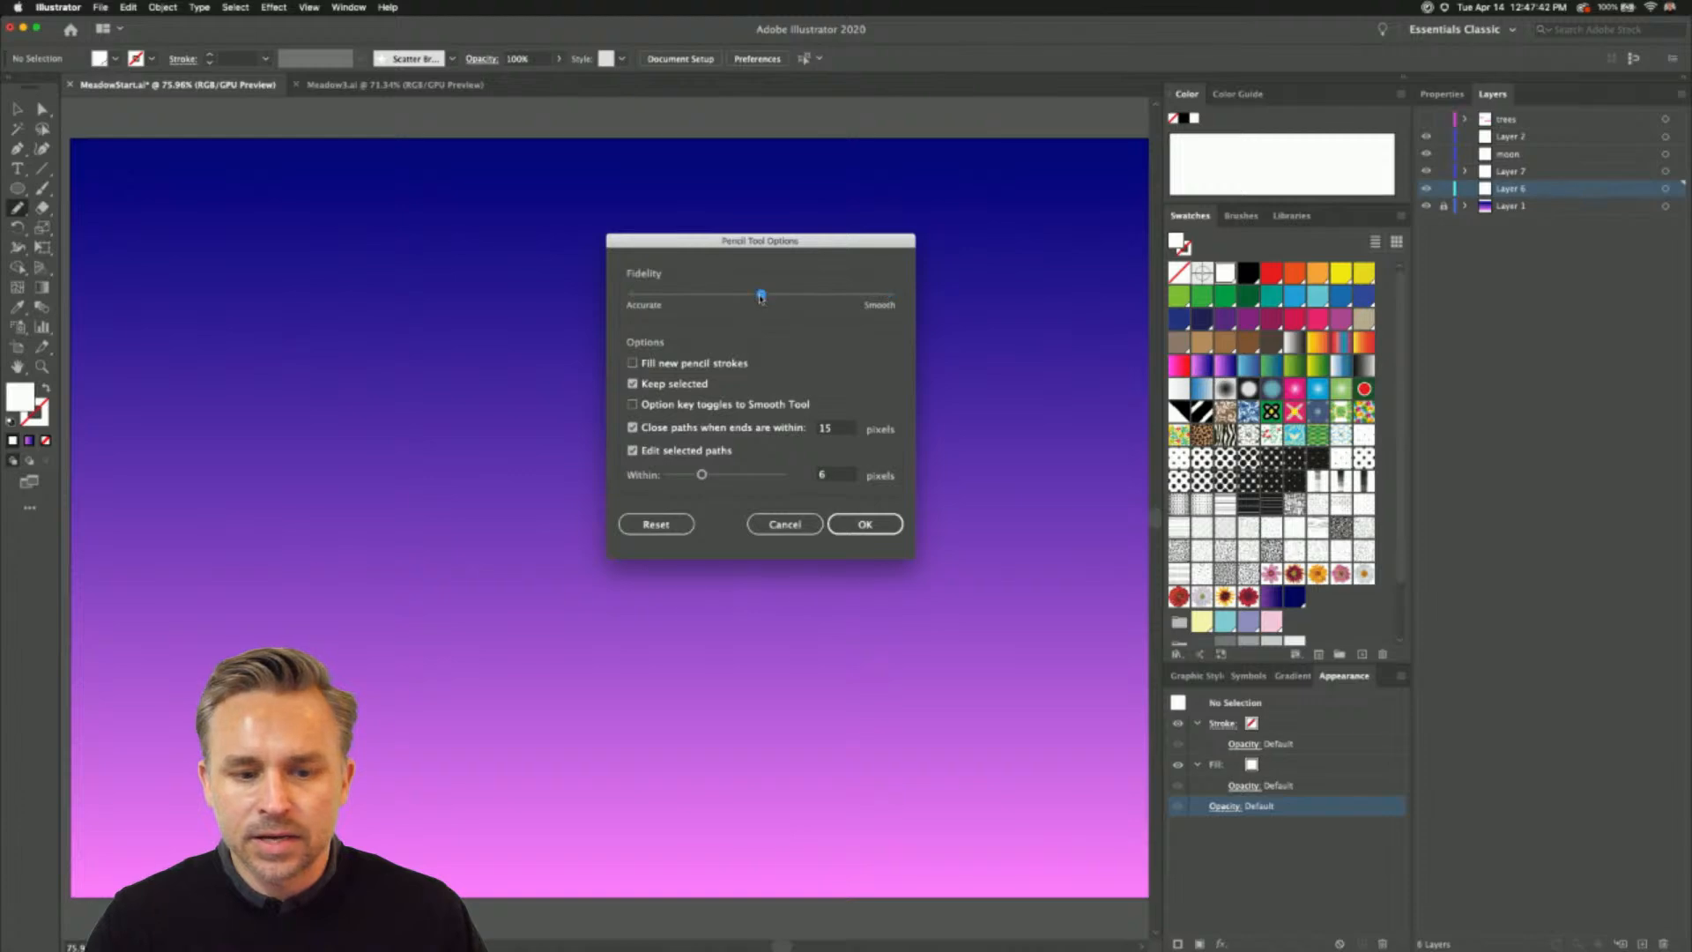
pyautogui.moveTo(649, 297); pyautogui.dragTo(940, 306)
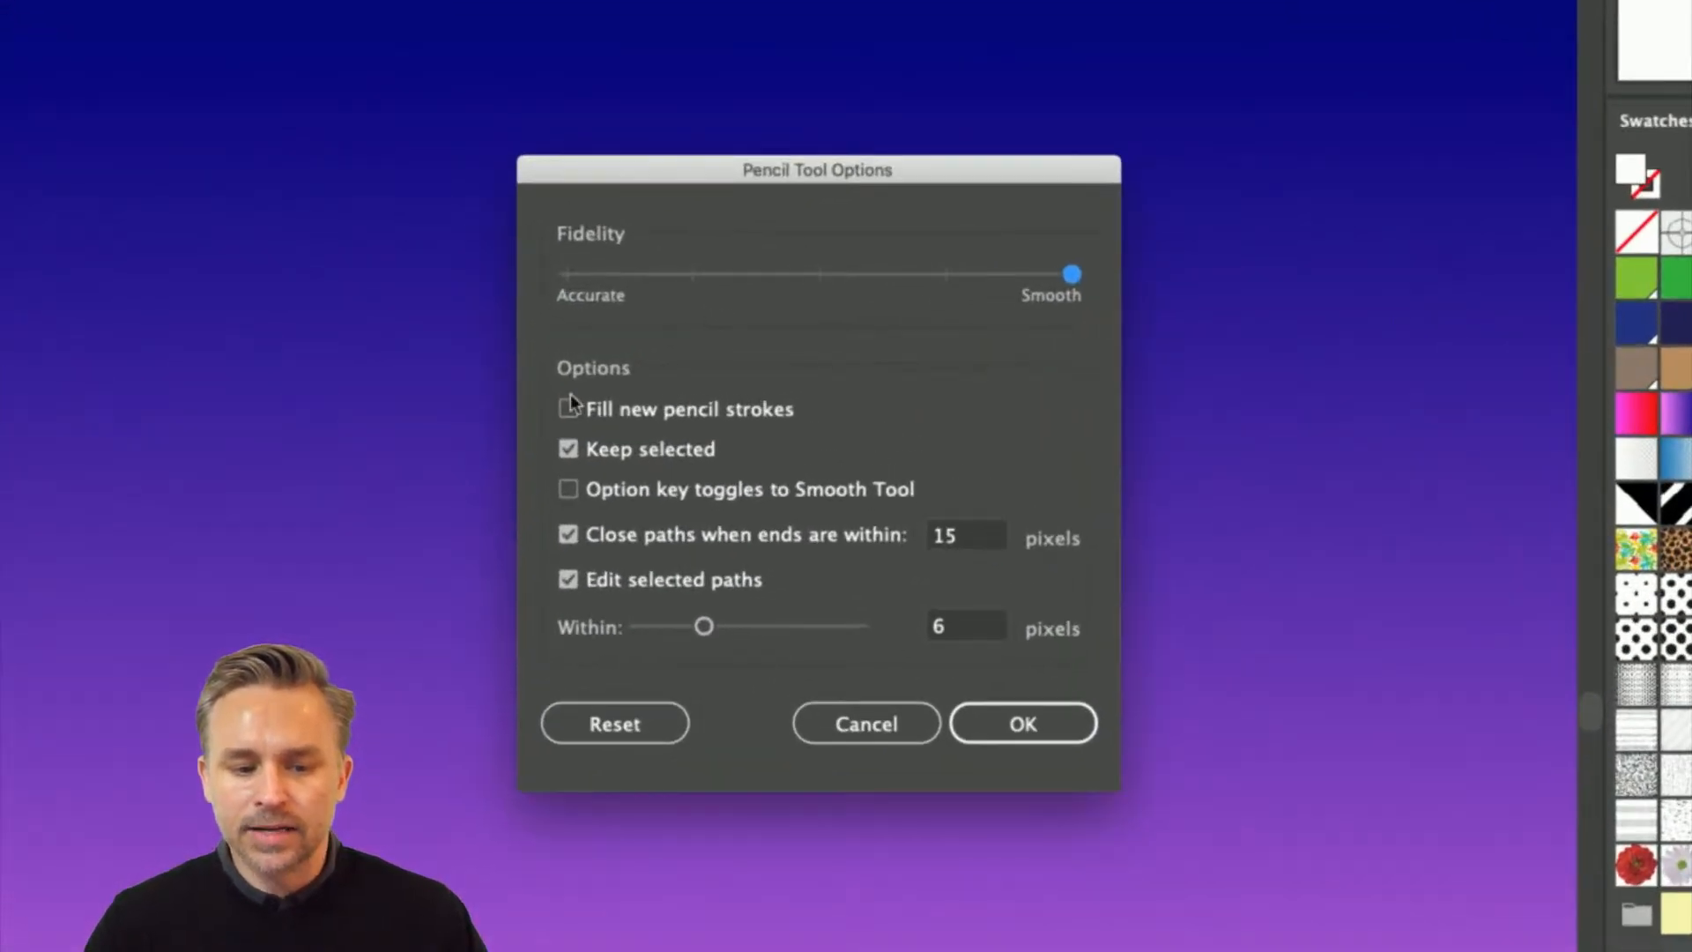
pyautogui.click(568, 490)
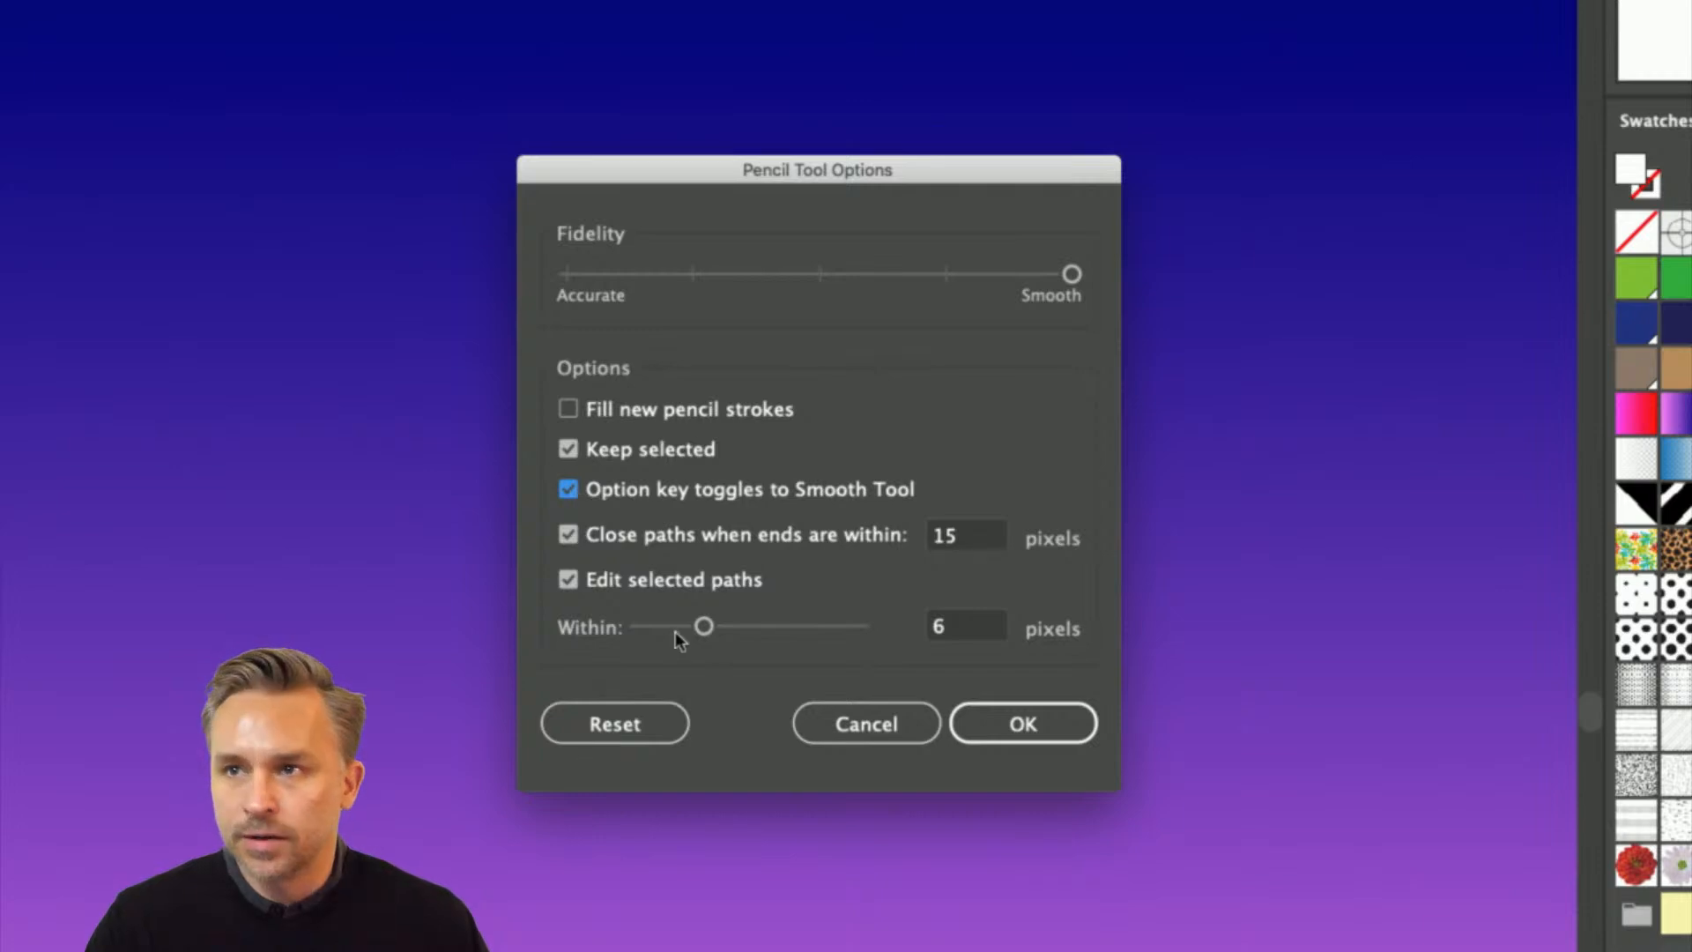
pyautogui.click(564, 275)
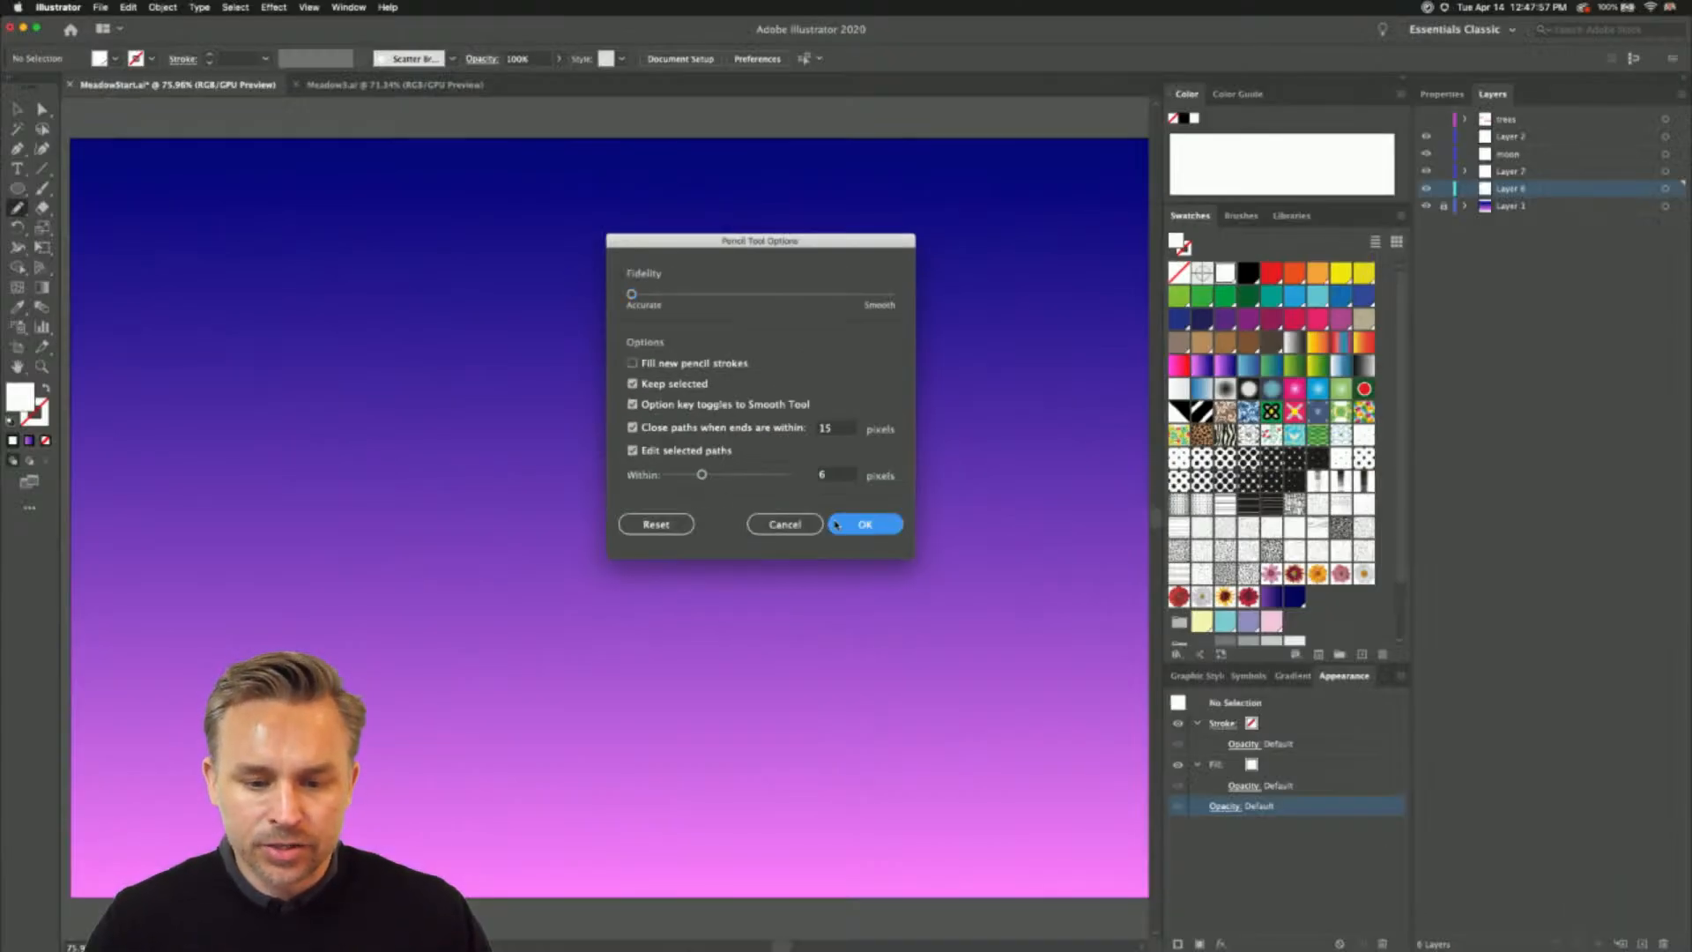
pyautogui.click(837, 524)
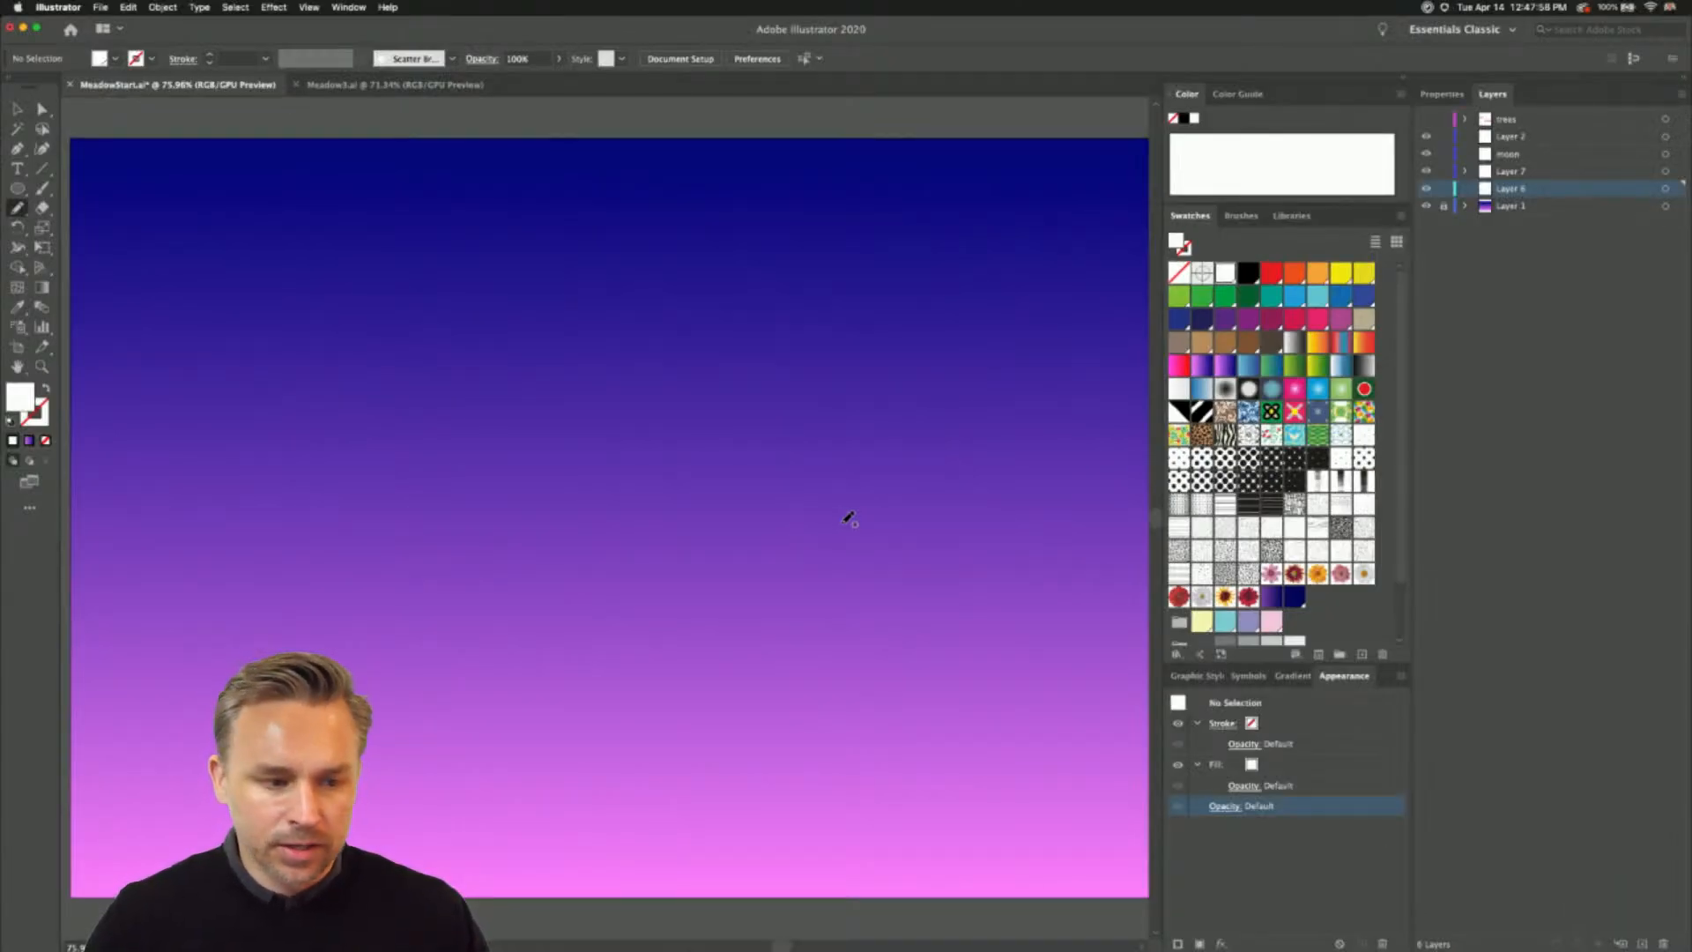
# - Draw a closed jagged mountain range freehand across the artboard, about 1581 by 775 px, and fill it with the pink-to-dark-blue gradient swatch
pyautogui.press('super+minus')
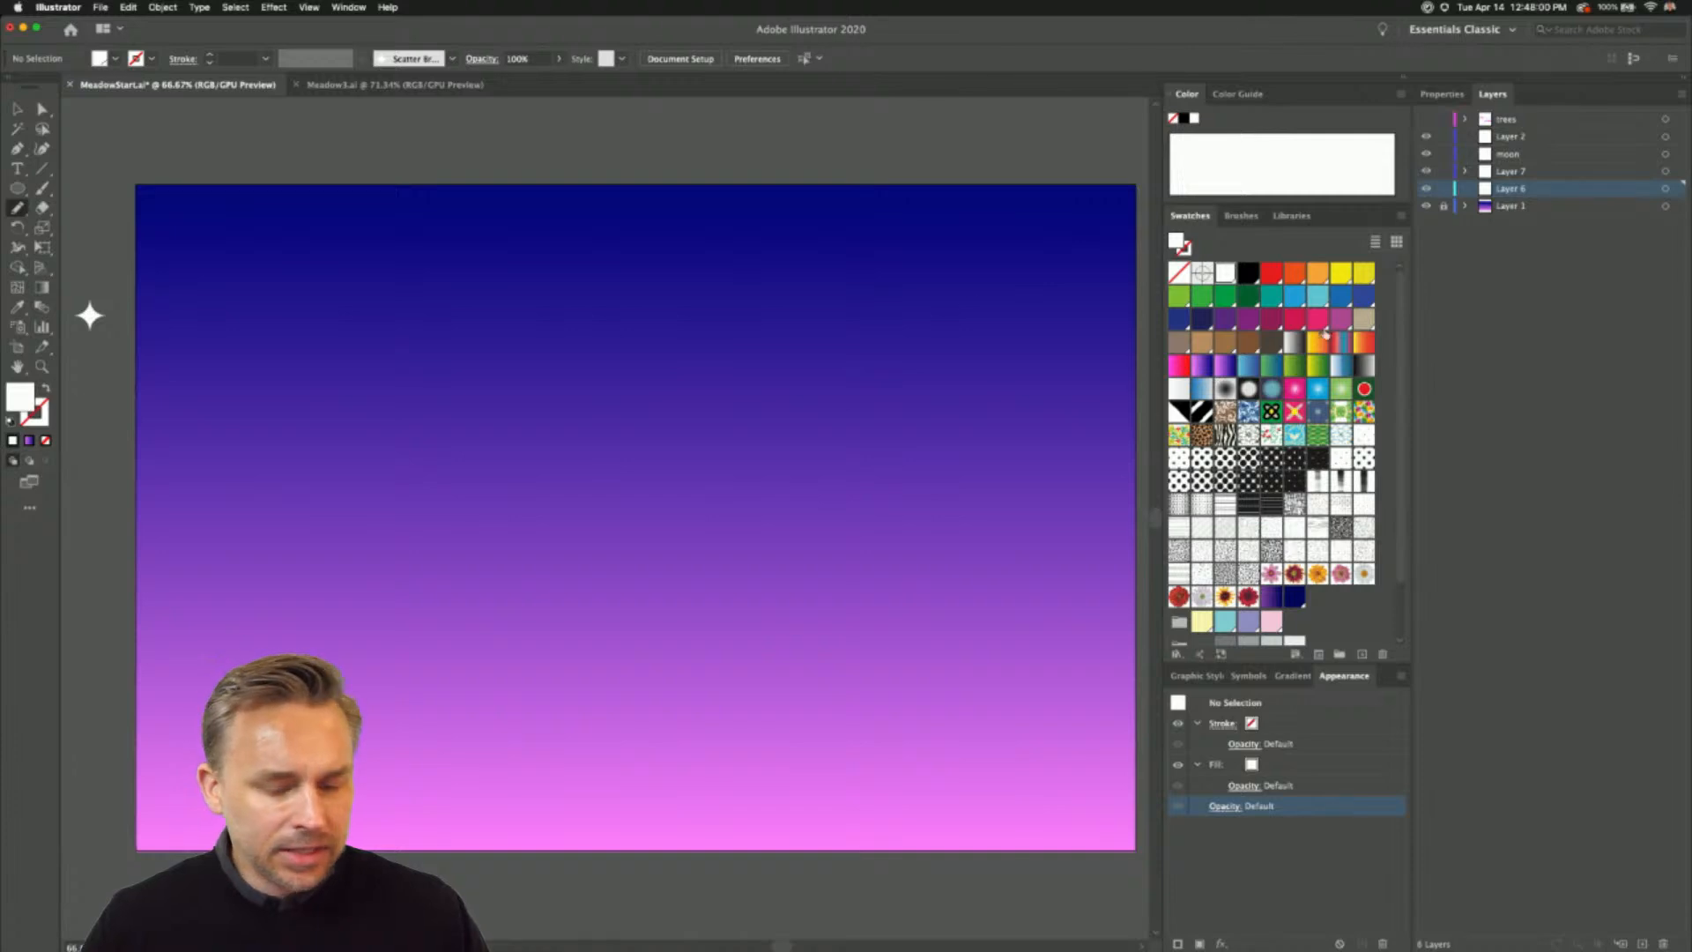
pyautogui.click(1202, 365)
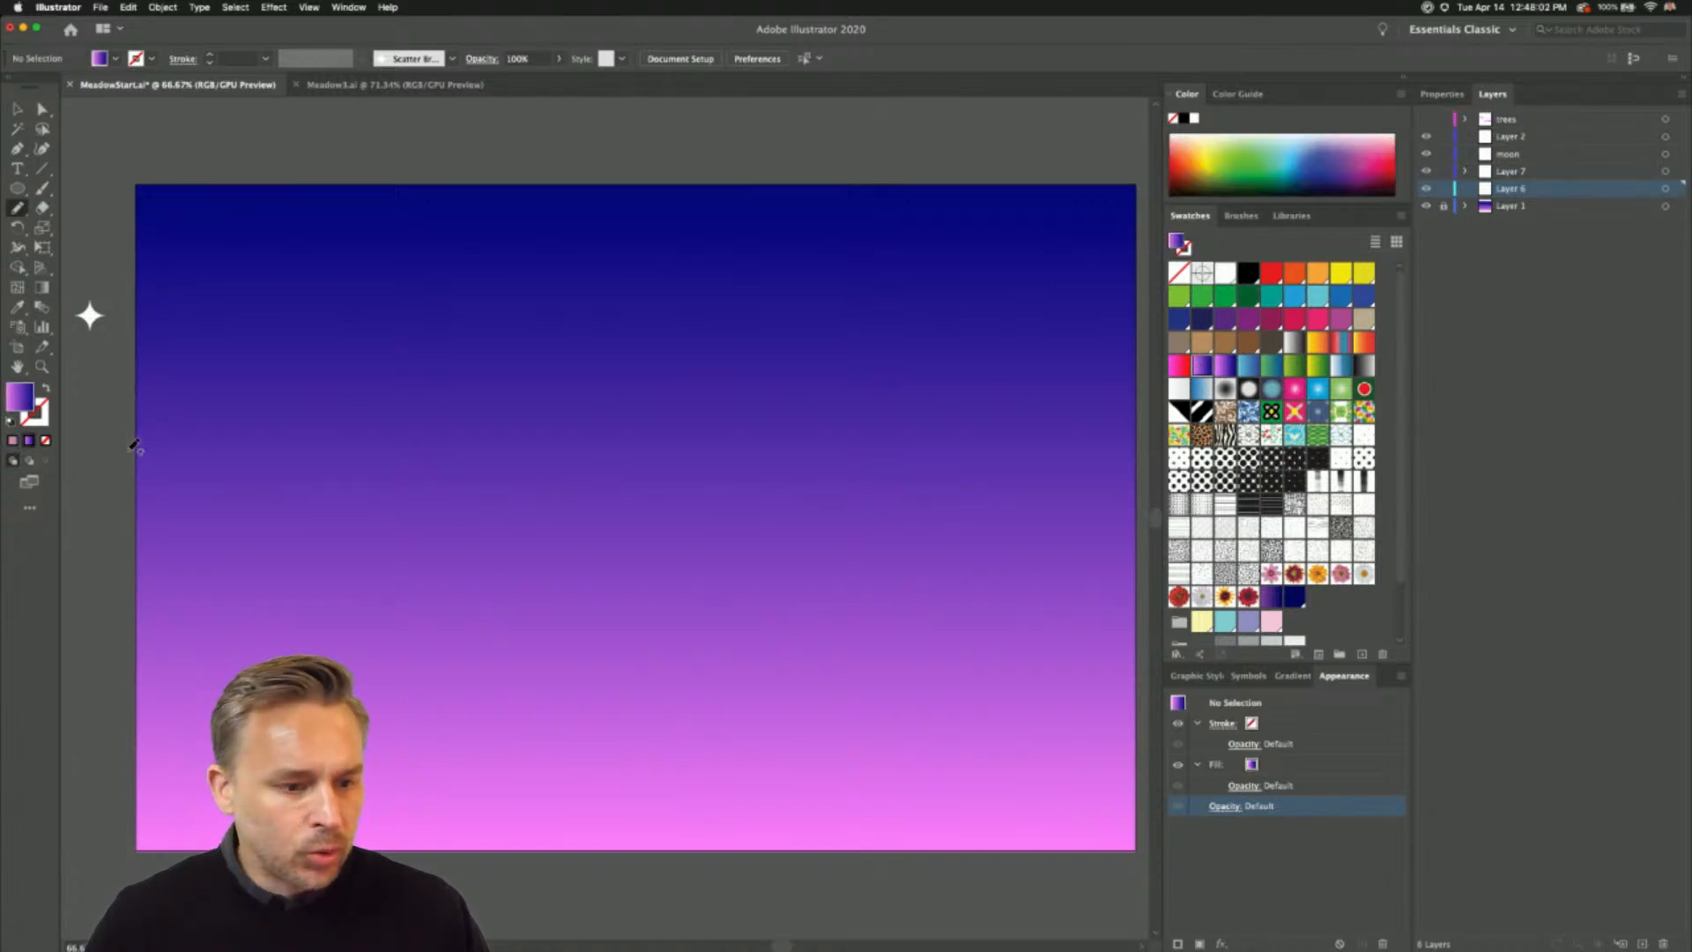
pyautogui.moveTo(134, 498)
pyautogui.mouseDown()
pyautogui.moveTo(320, 451)
pyautogui.moveTo(410, 507)
pyautogui.moveTo(468, 506)
pyautogui.moveTo(549, 446)
pyautogui.moveTo(670, 484)
pyautogui.moveTo(771, 430)
pyautogui.moveTo(841, 464)
pyautogui.moveTo(934, 429)
pyautogui.moveTo(964, 448)
pyautogui.moveTo(1013, 429)
pyautogui.moveTo(1140, 450)
pyautogui.moveTo(1148, 877)
pyautogui.moveTo(810, 941)
pyautogui.moveTo(141, 854)
pyautogui.moveTo(105, 726)
pyautogui.moveTo(148, 504)
pyautogui.mouseUp()
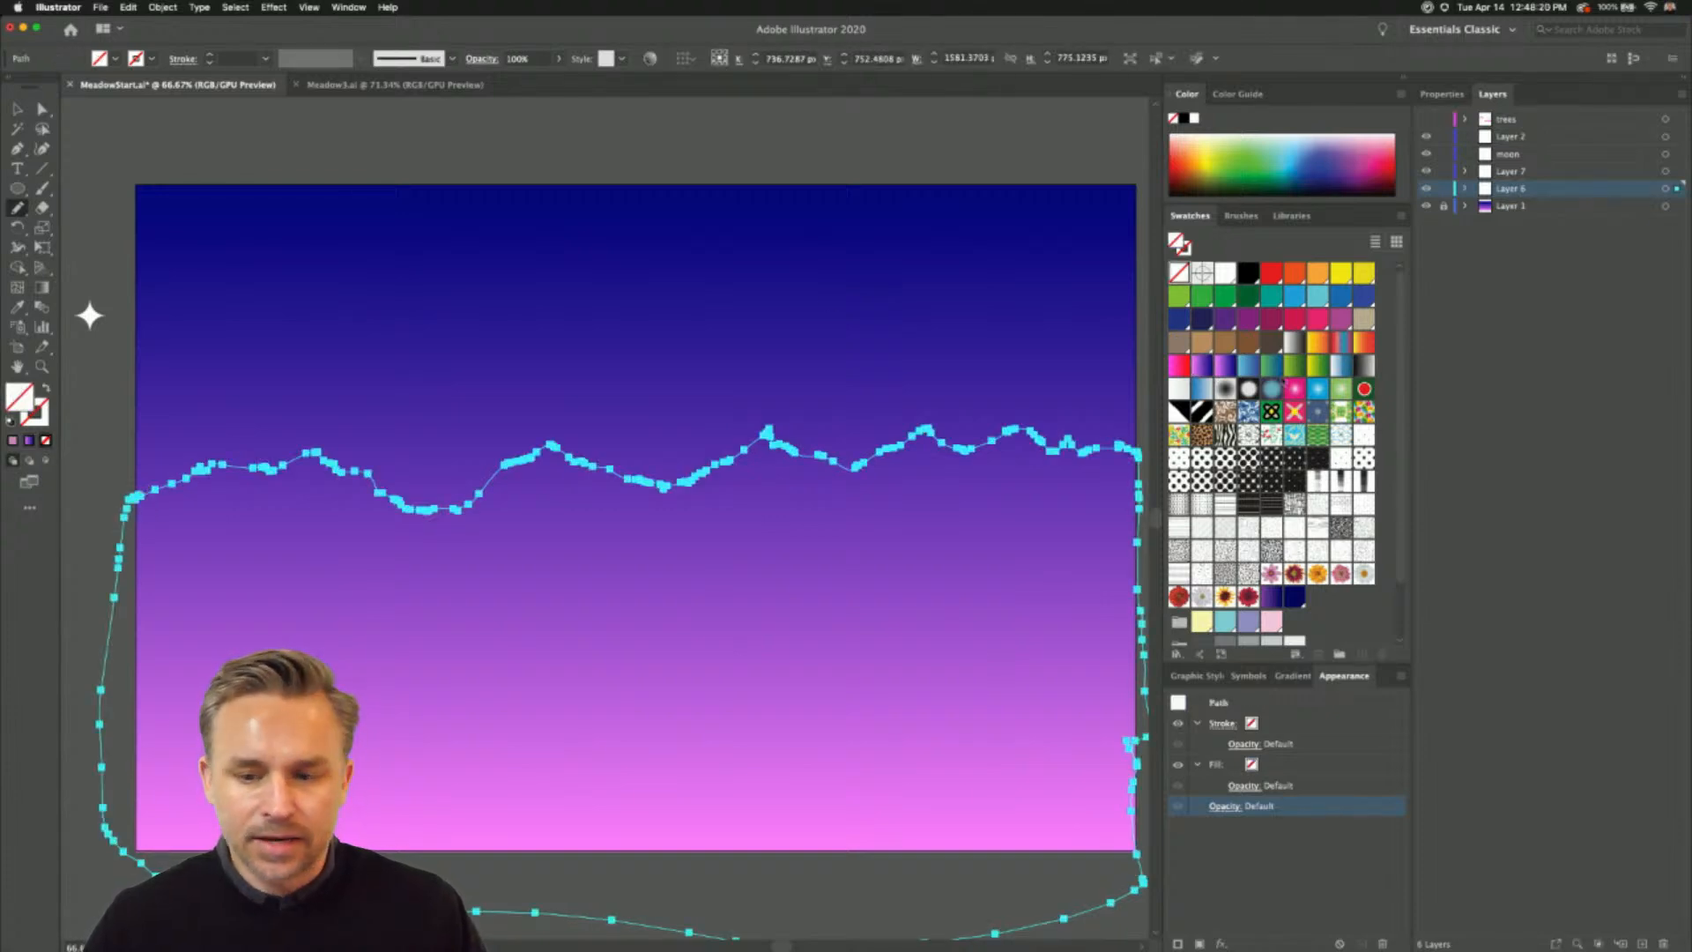
pyautogui.click(1204, 368)
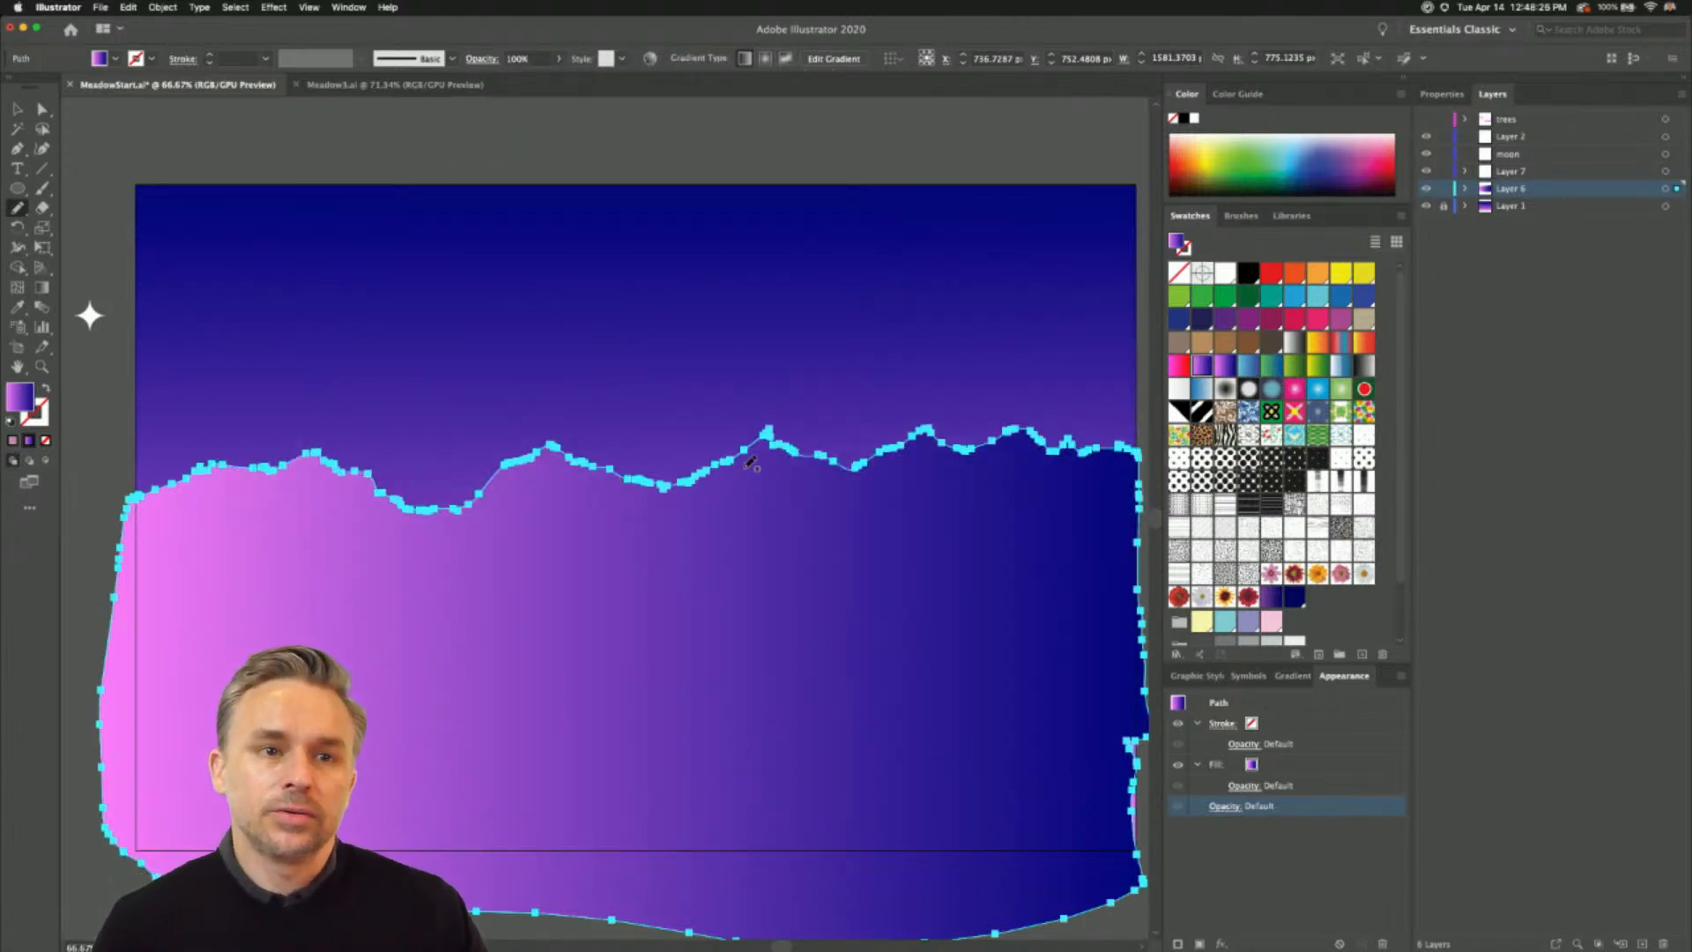
# - Run the mountain gradient vertically from pink well above the ridge to dark blue in the lower part, and deselect the shape
pyautogui.press('g')
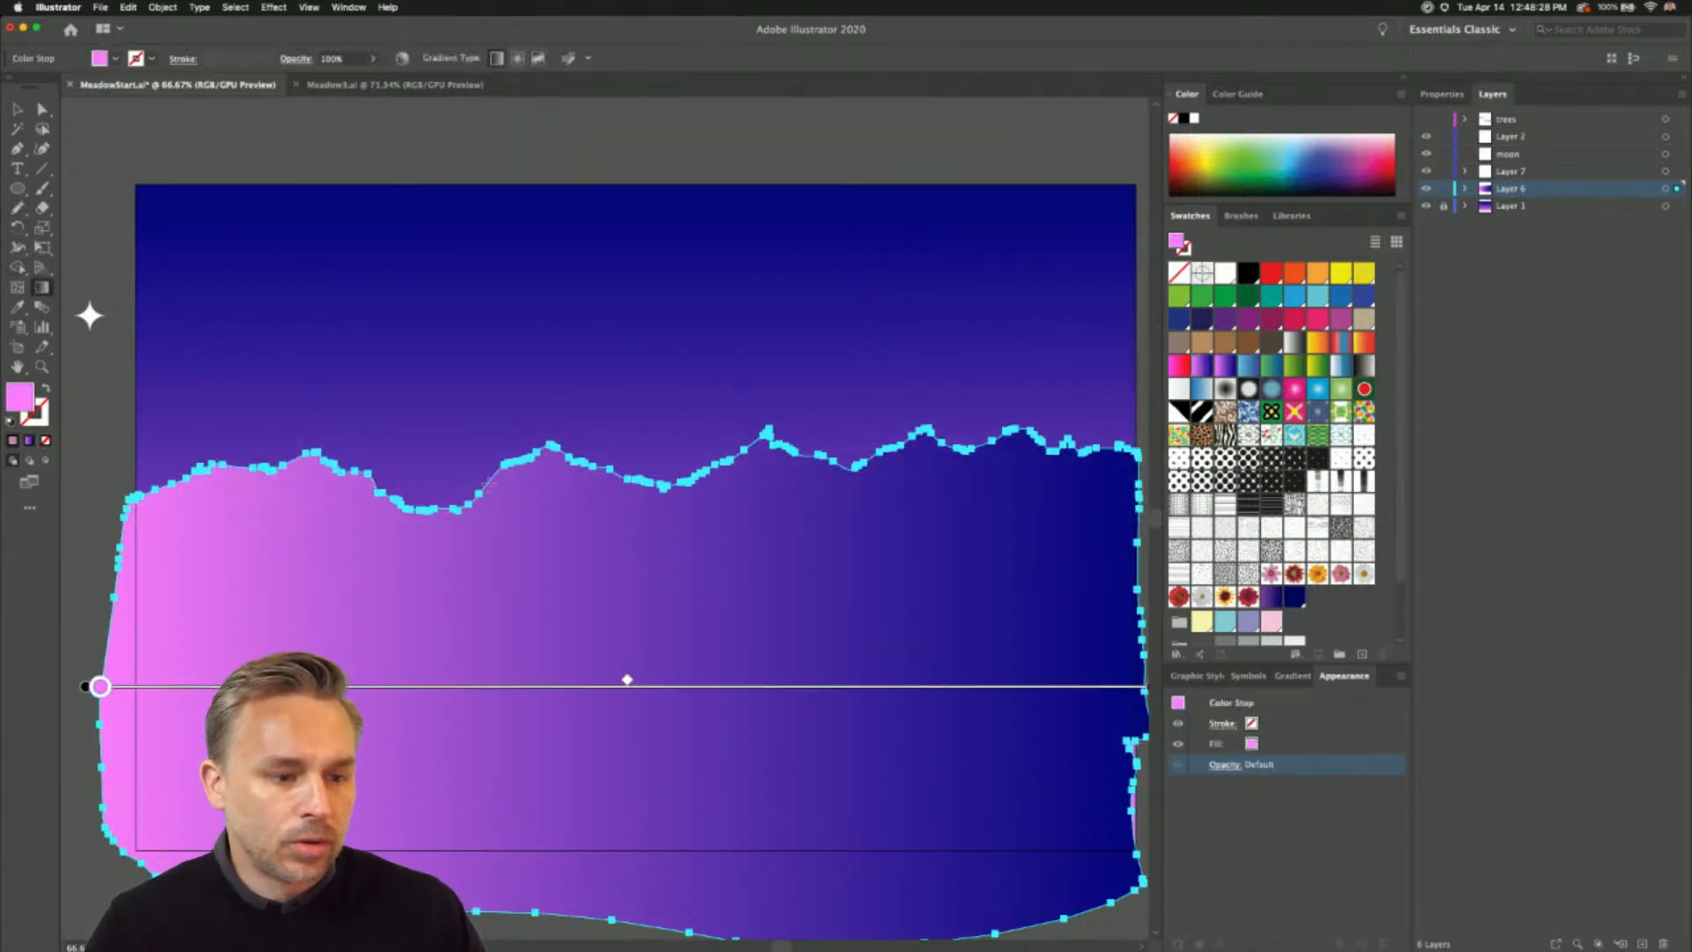
pyautogui.moveTo(547, 461); pyautogui.dragTo(548, 786)
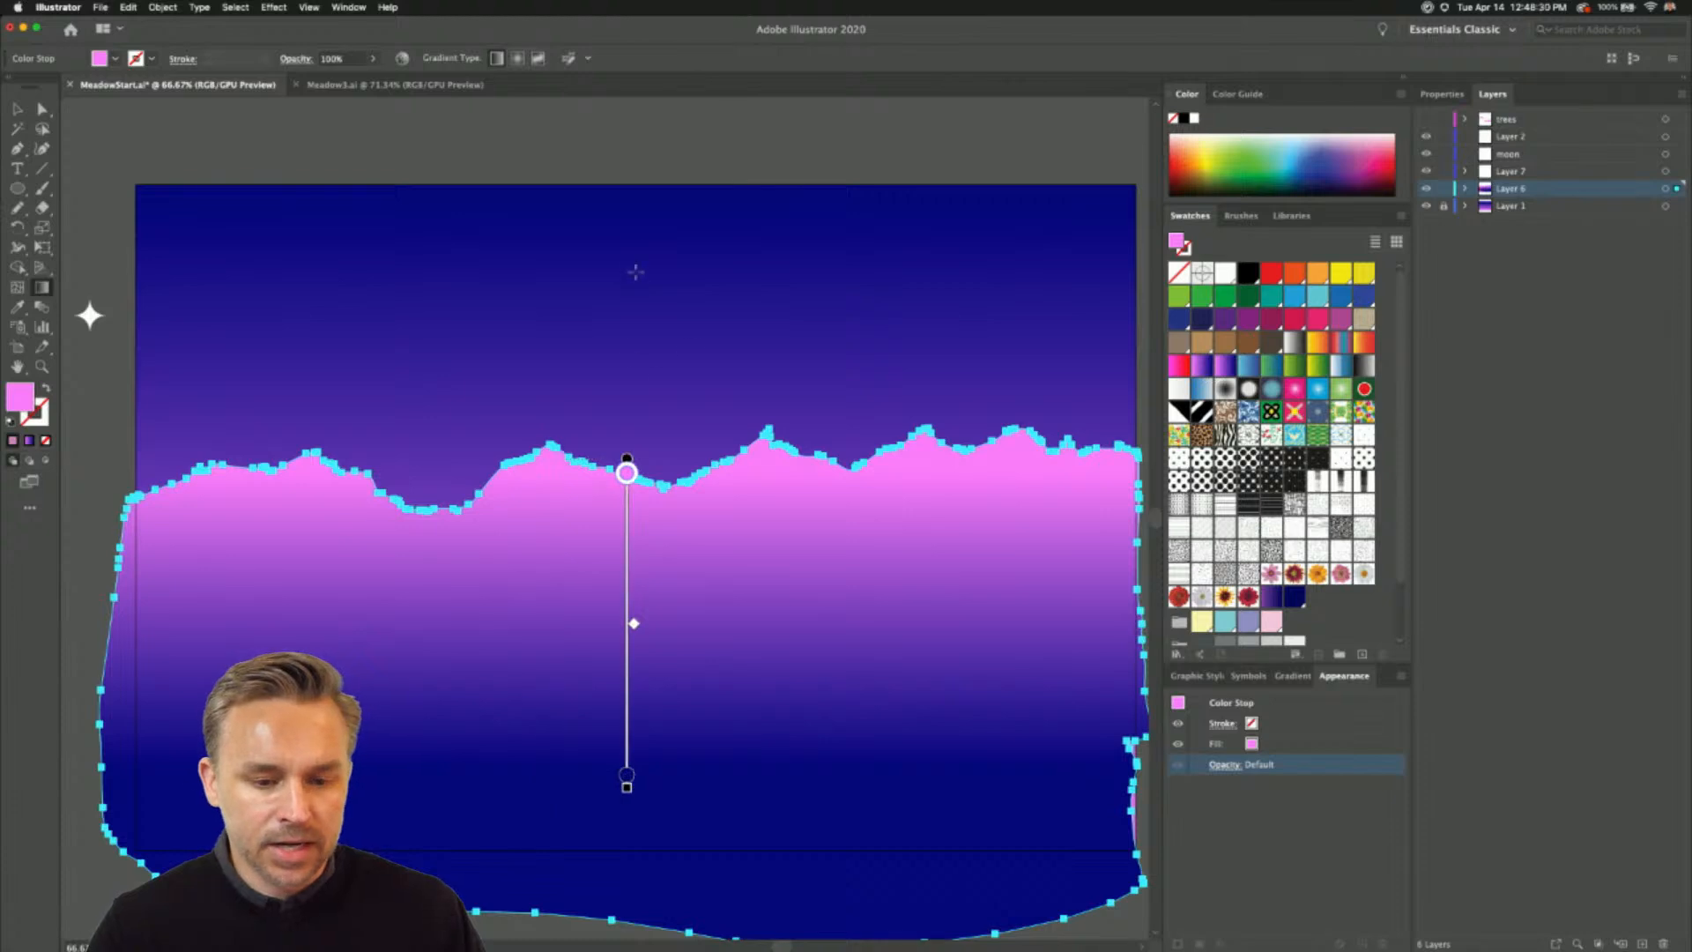
pyautogui.moveTo(634, 272); pyautogui.dragTo(635, 737)
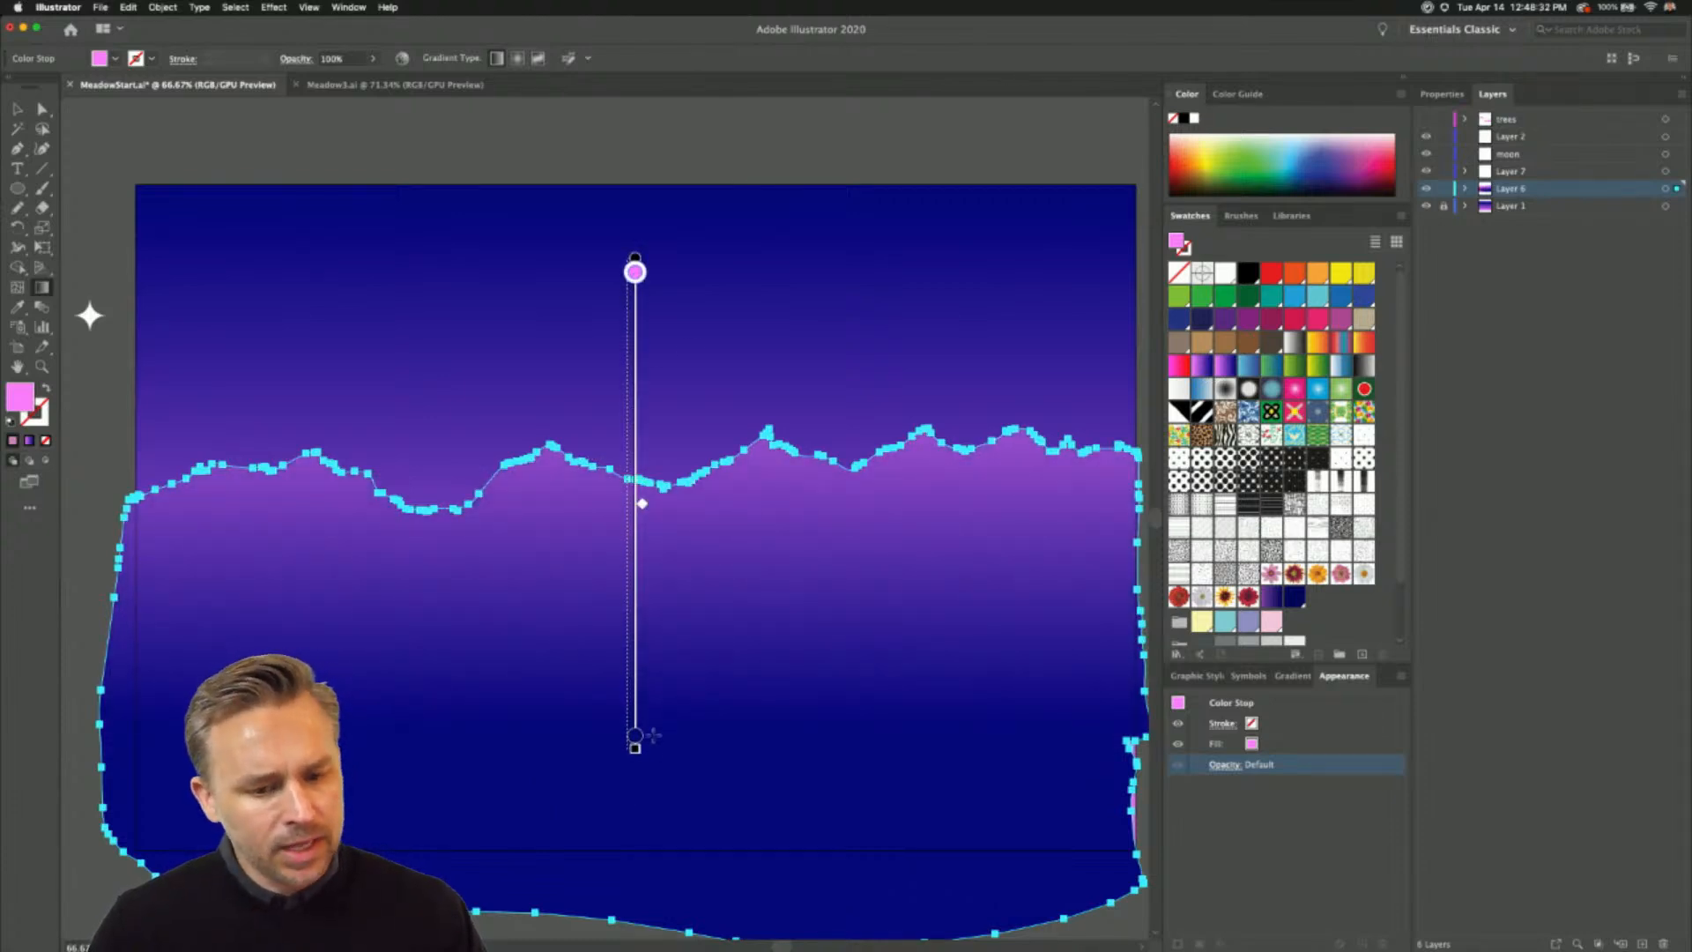
pyautogui.click(17, 109)
pyautogui.click(110, 251)
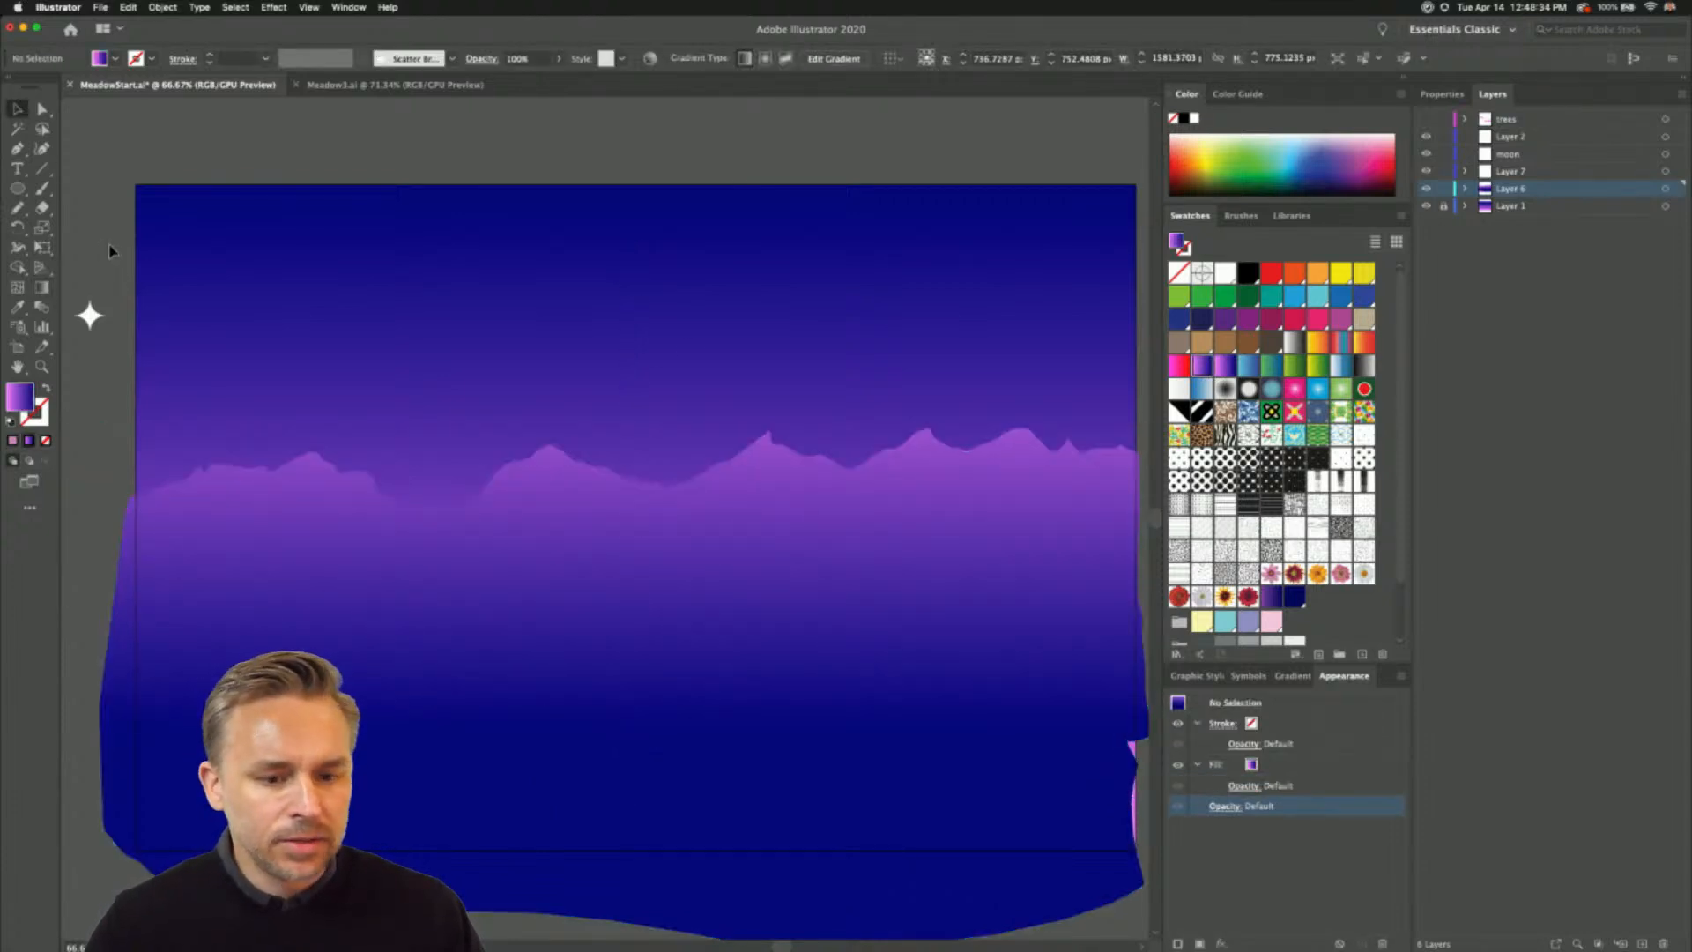
# - Rework the mountain outline around the sharp central peak with the Pencil into a smooth, rounded summit
pyautogui.click(370, 631)
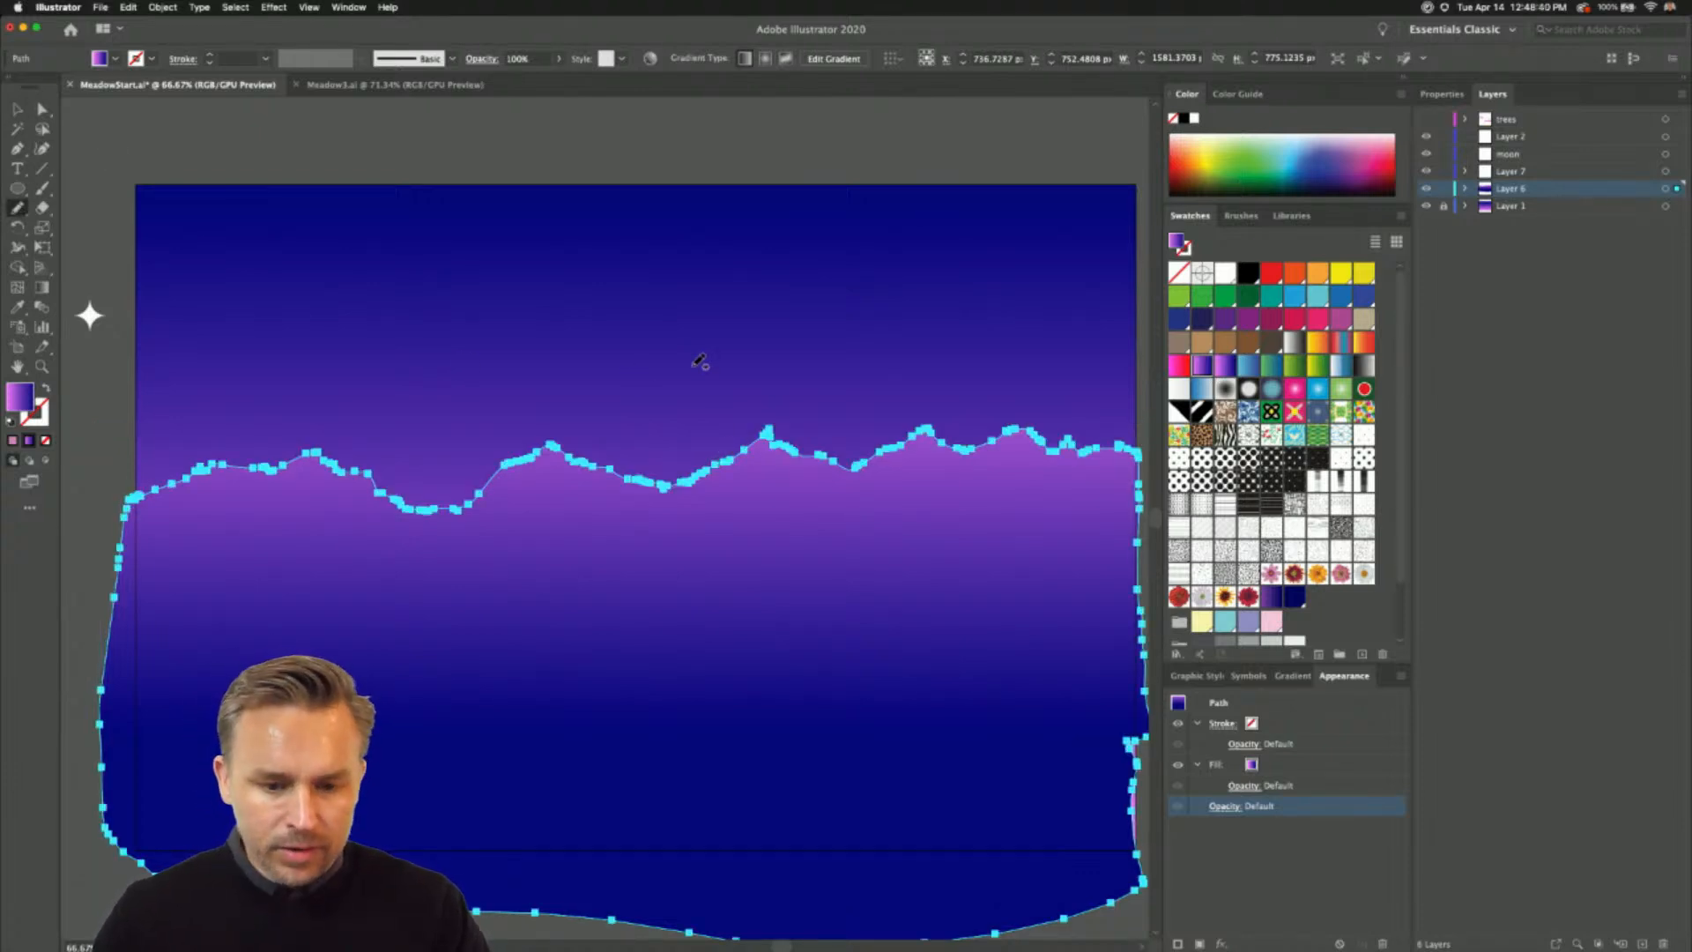
pyautogui.press('super+equal')
pyautogui.press('super+equal')
pyautogui.press('super+equal')
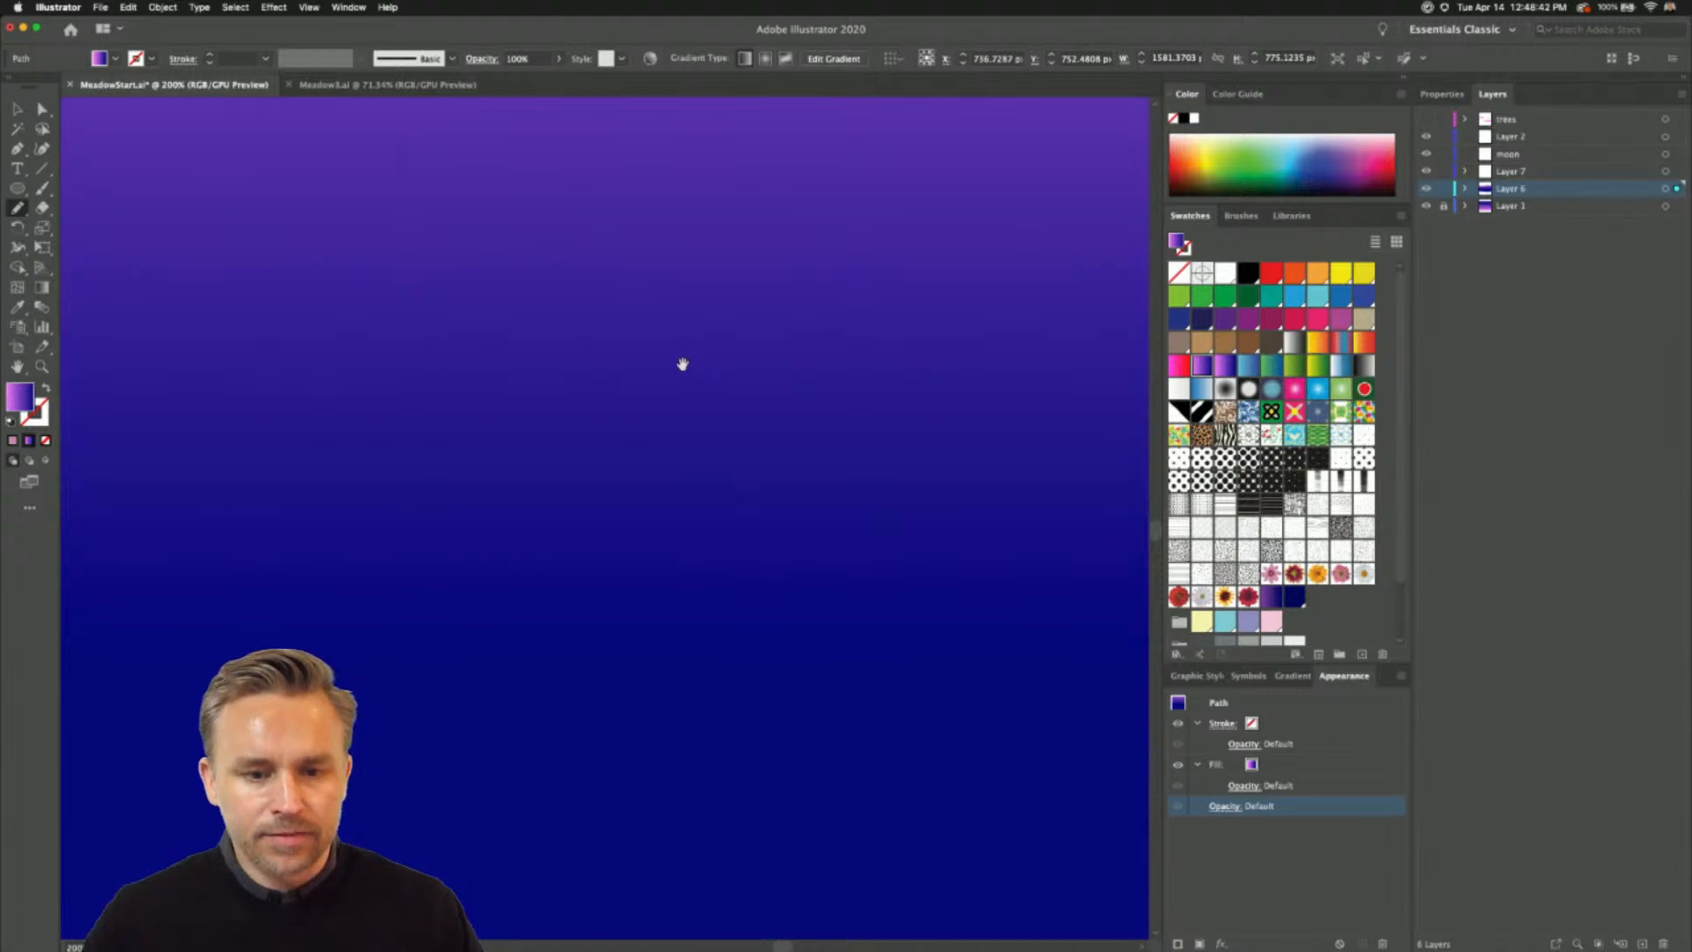
pyautogui.moveTo(724, 233)
pyautogui.mouseDown()
pyautogui.moveTo(546, 943)
pyautogui.moveTo(466, 941)
pyautogui.mouseUp()
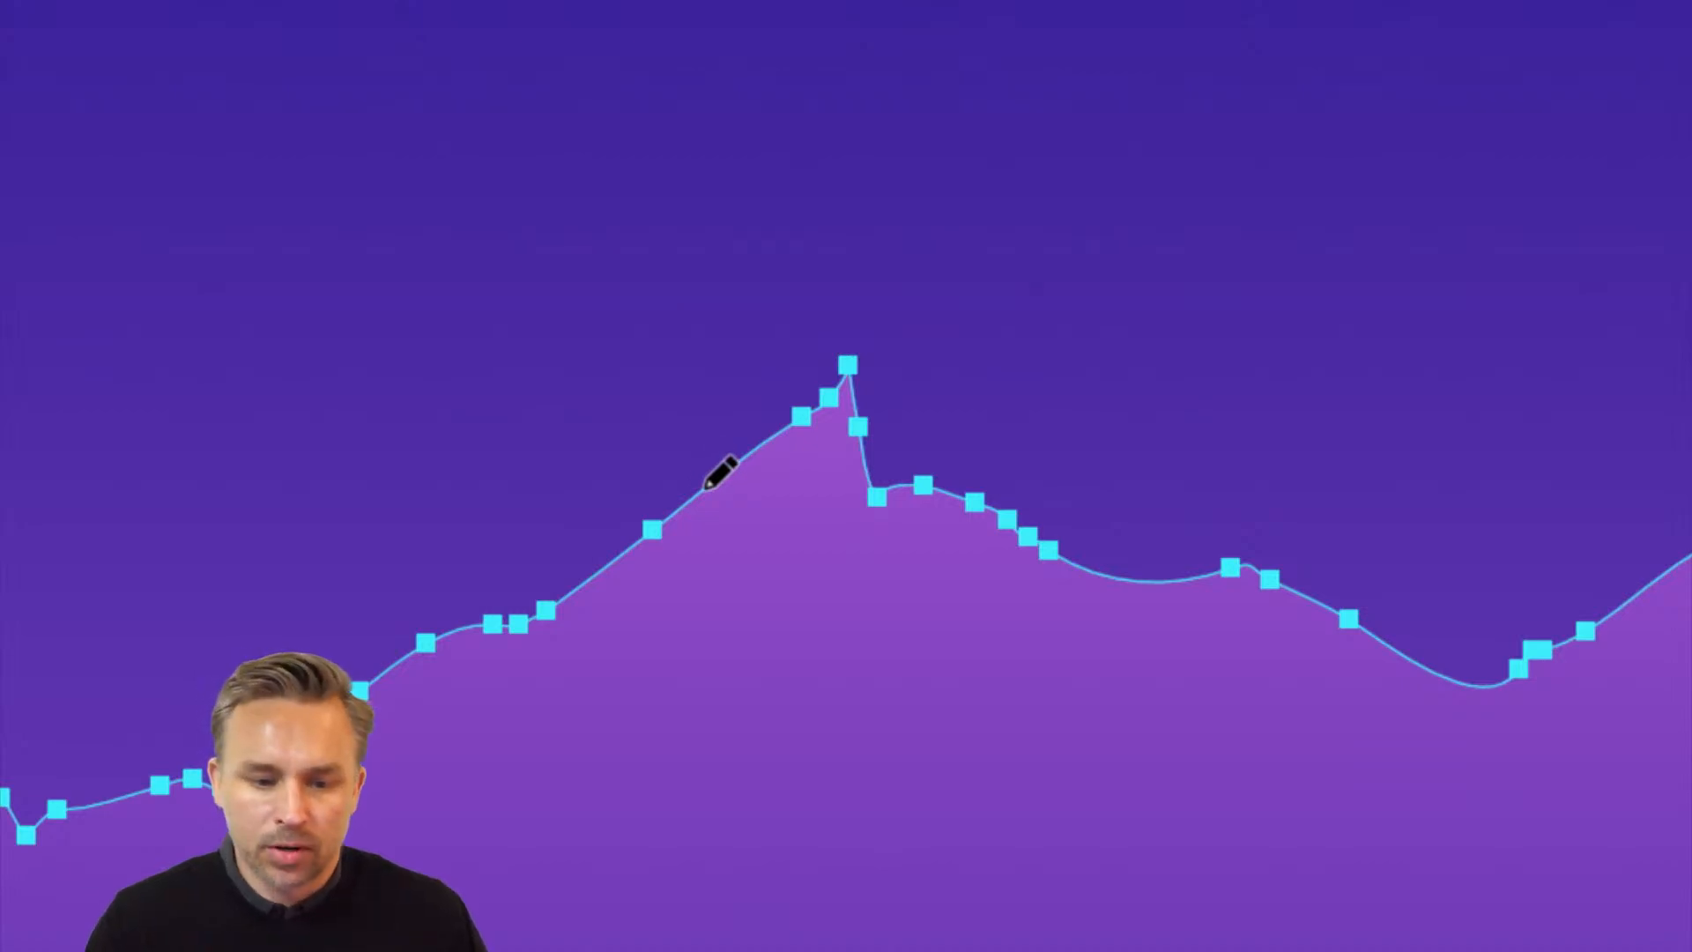
pyautogui.moveTo(707, 487)
pyautogui.mouseDown()
pyautogui.moveTo(737, 458)
pyautogui.moveTo(831, 453)
pyautogui.moveTo(904, 499)
pyautogui.mouseUp()
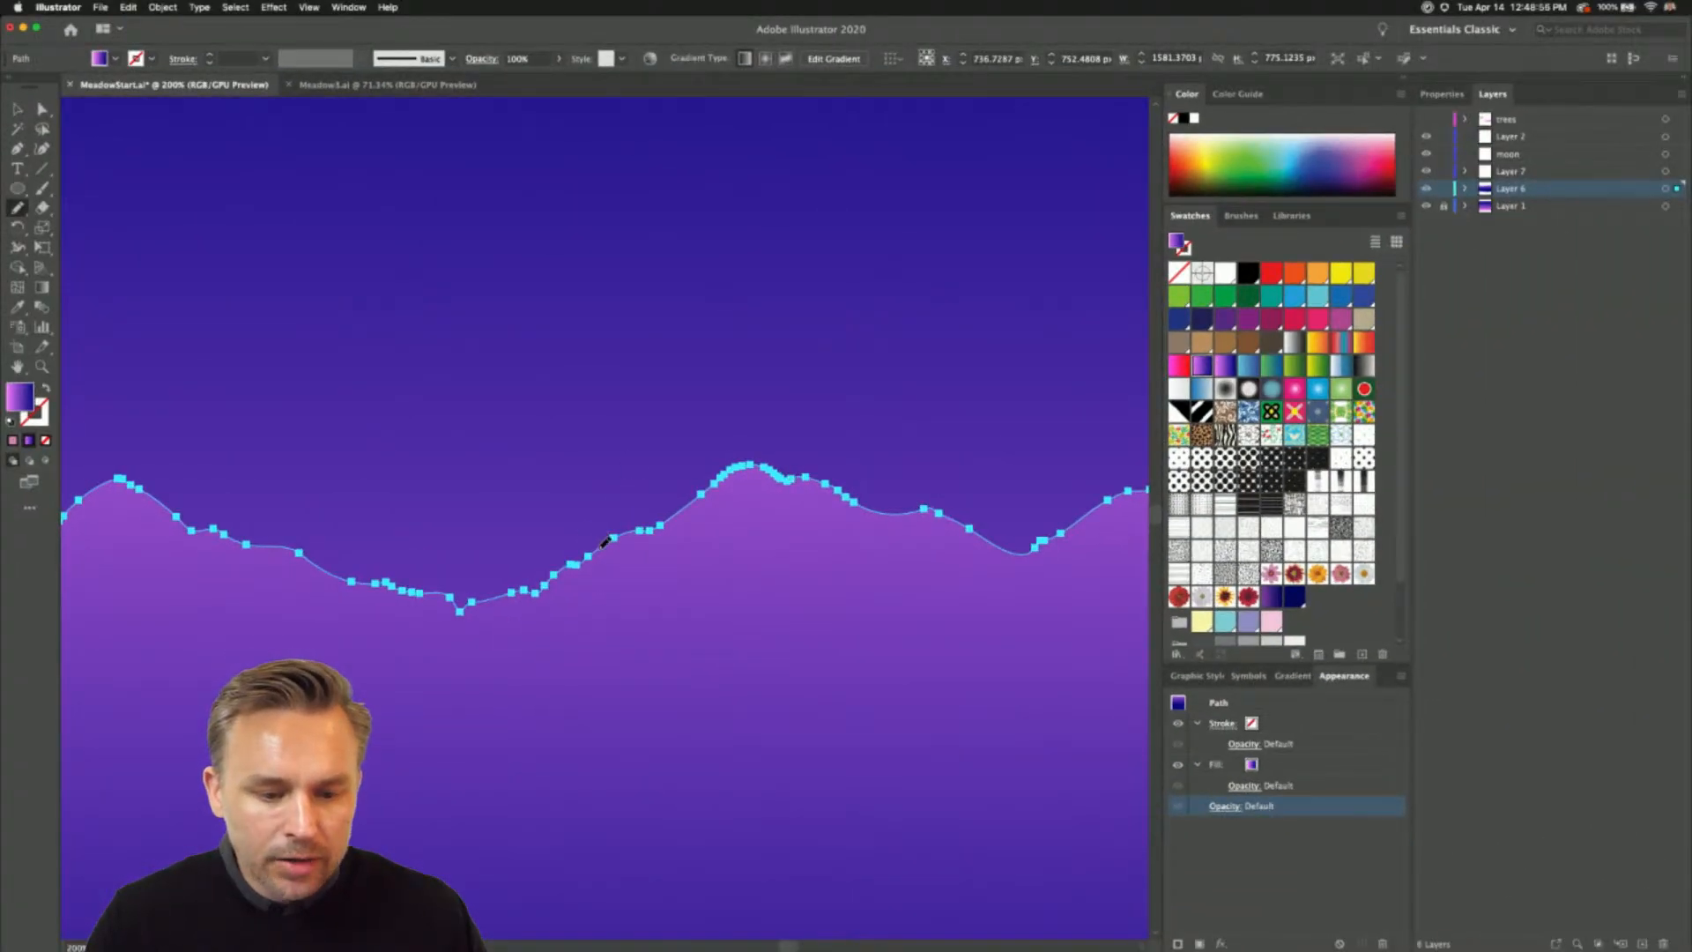
pyautogui.moveTo(661, 509)
pyautogui.mouseDown()
pyautogui.moveTo(731, 465)
pyautogui.moveTo(780, 476)
pyautogui.mouseUp()
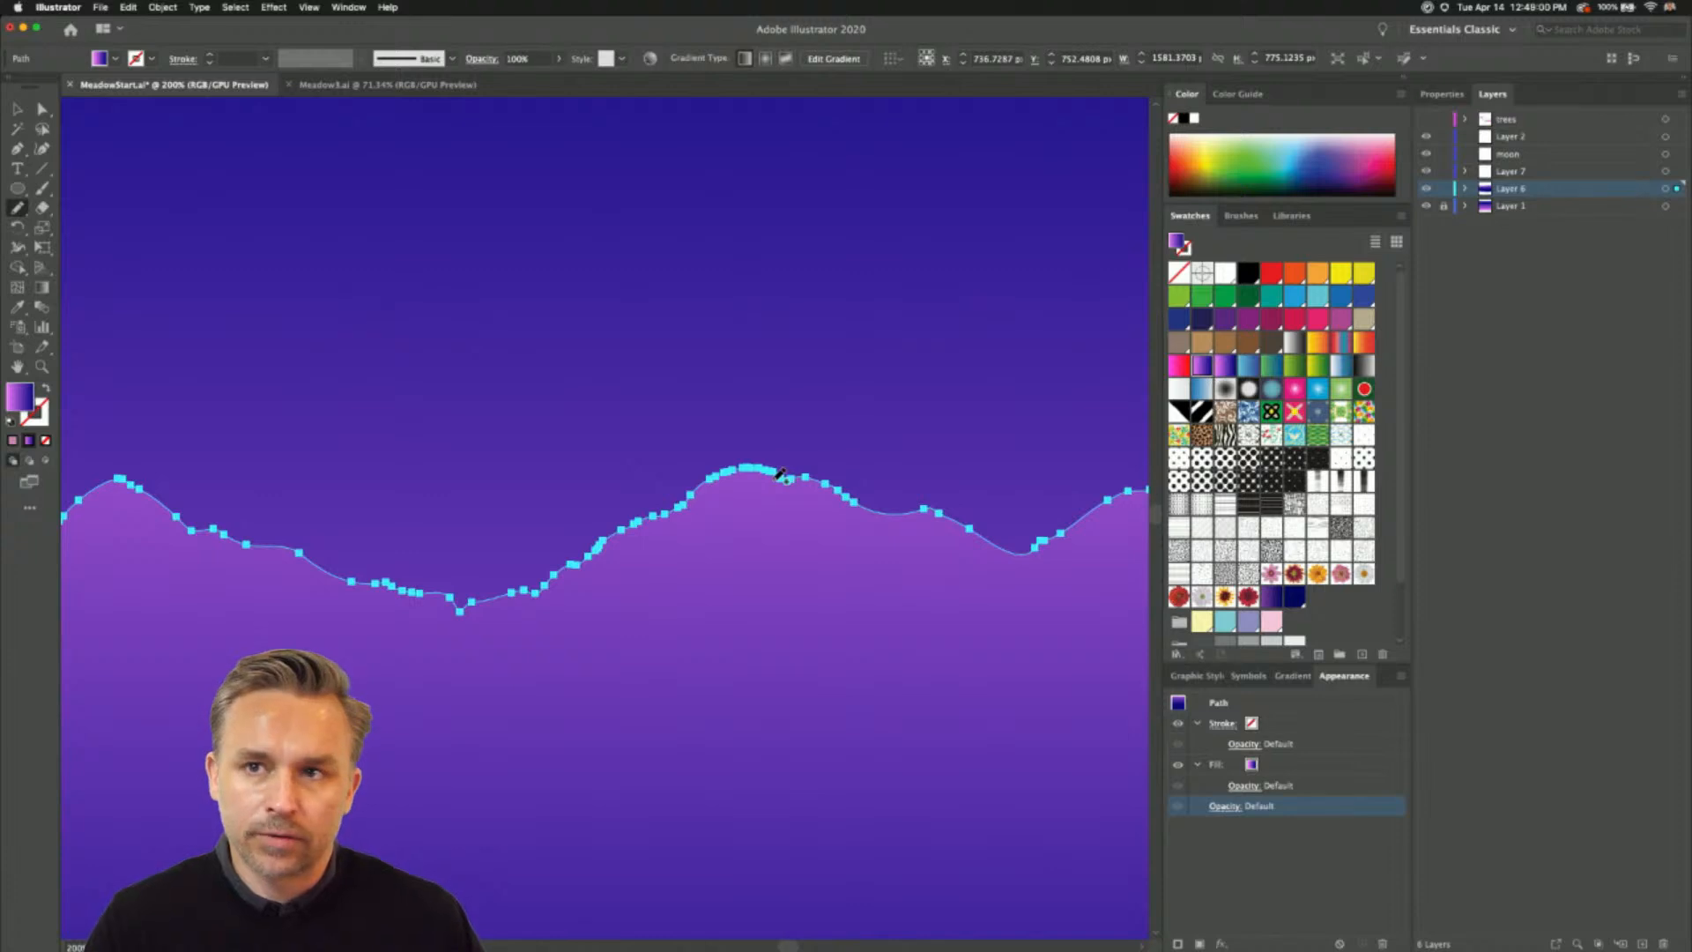
# - Make Layer 7 the active layer and lock Layer 6 with the finished mountains
pyautogui.press('super+minus')
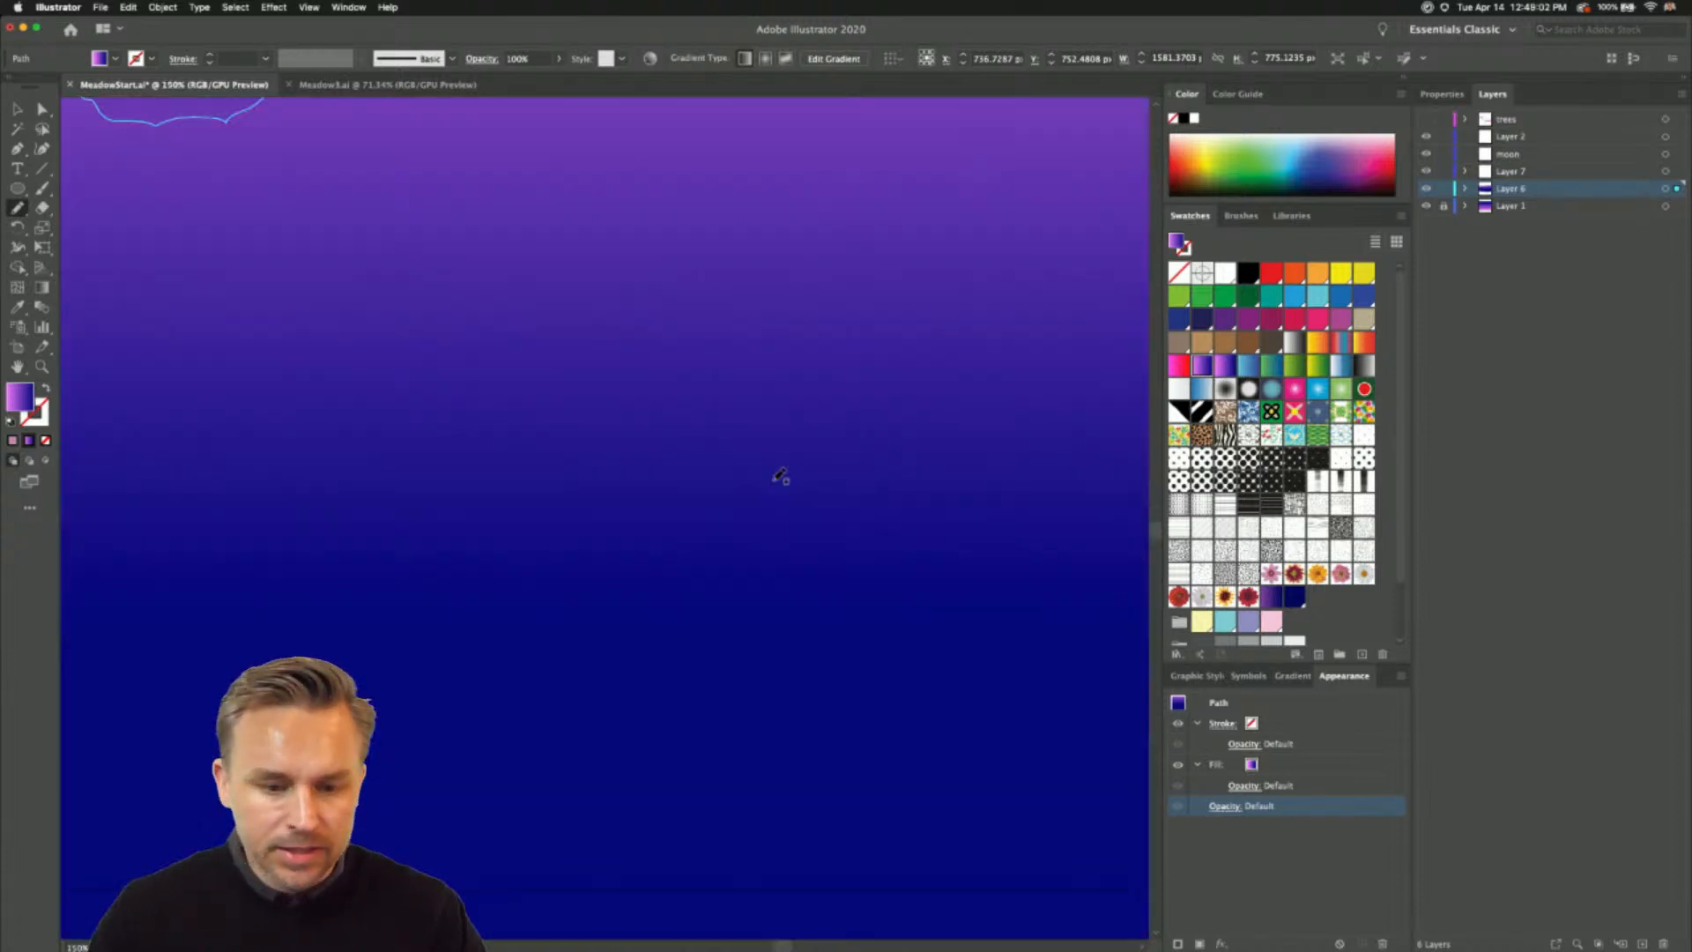
pyautogui.click(17, 110)
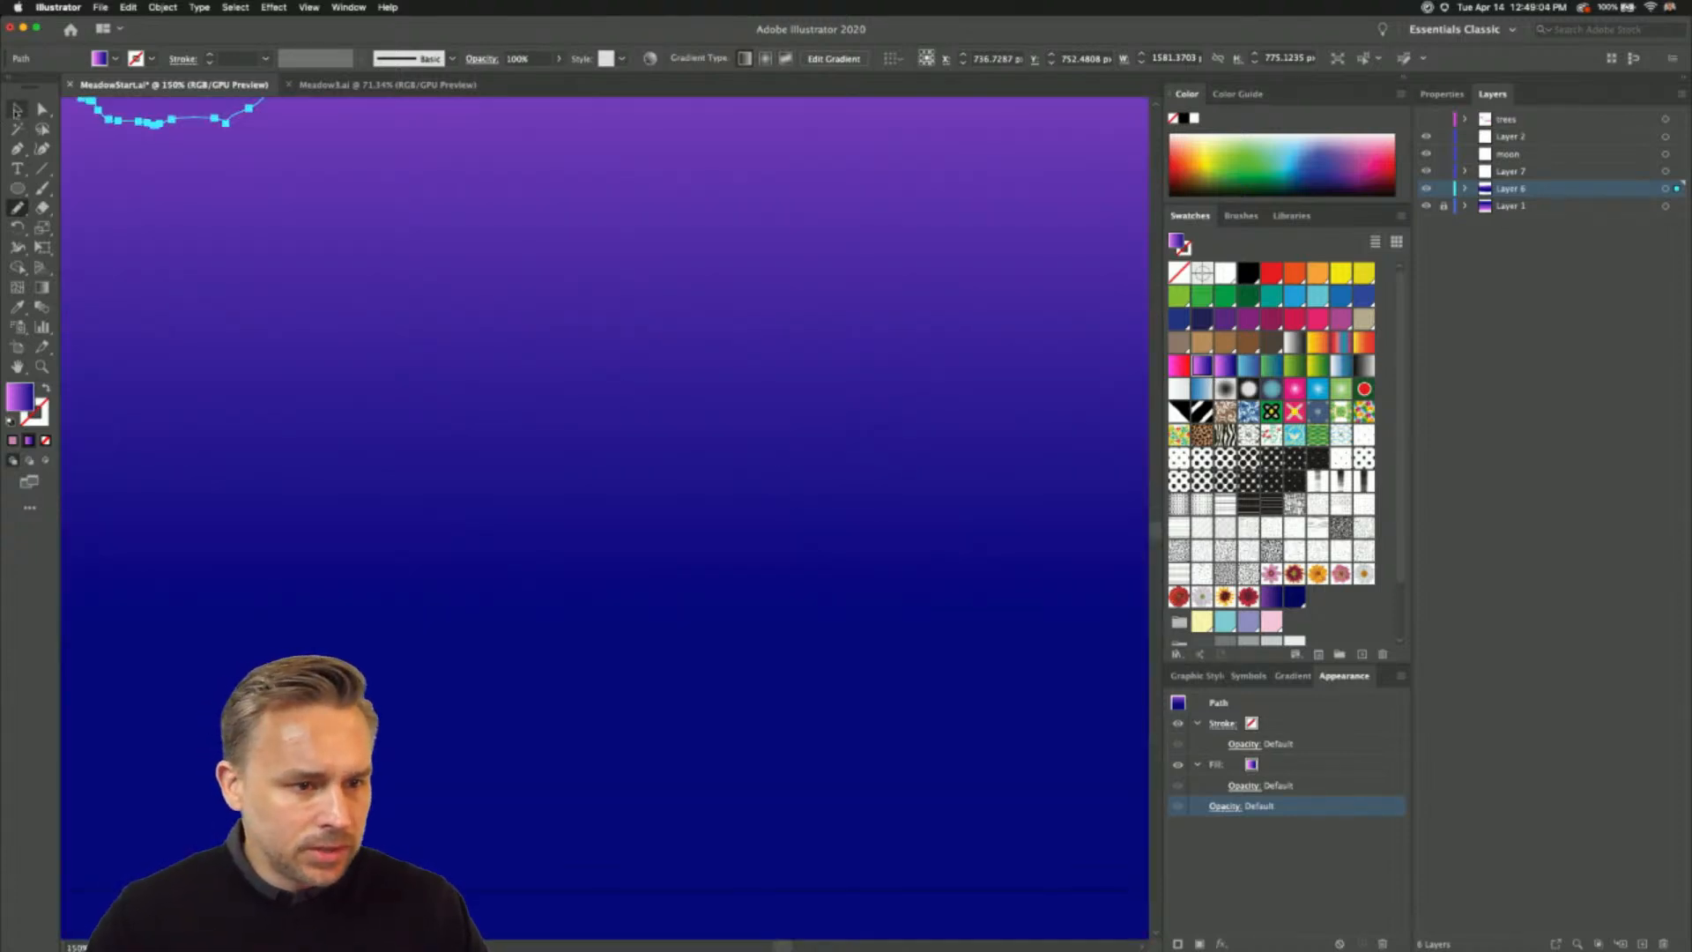
pyautogui.press('super+0')
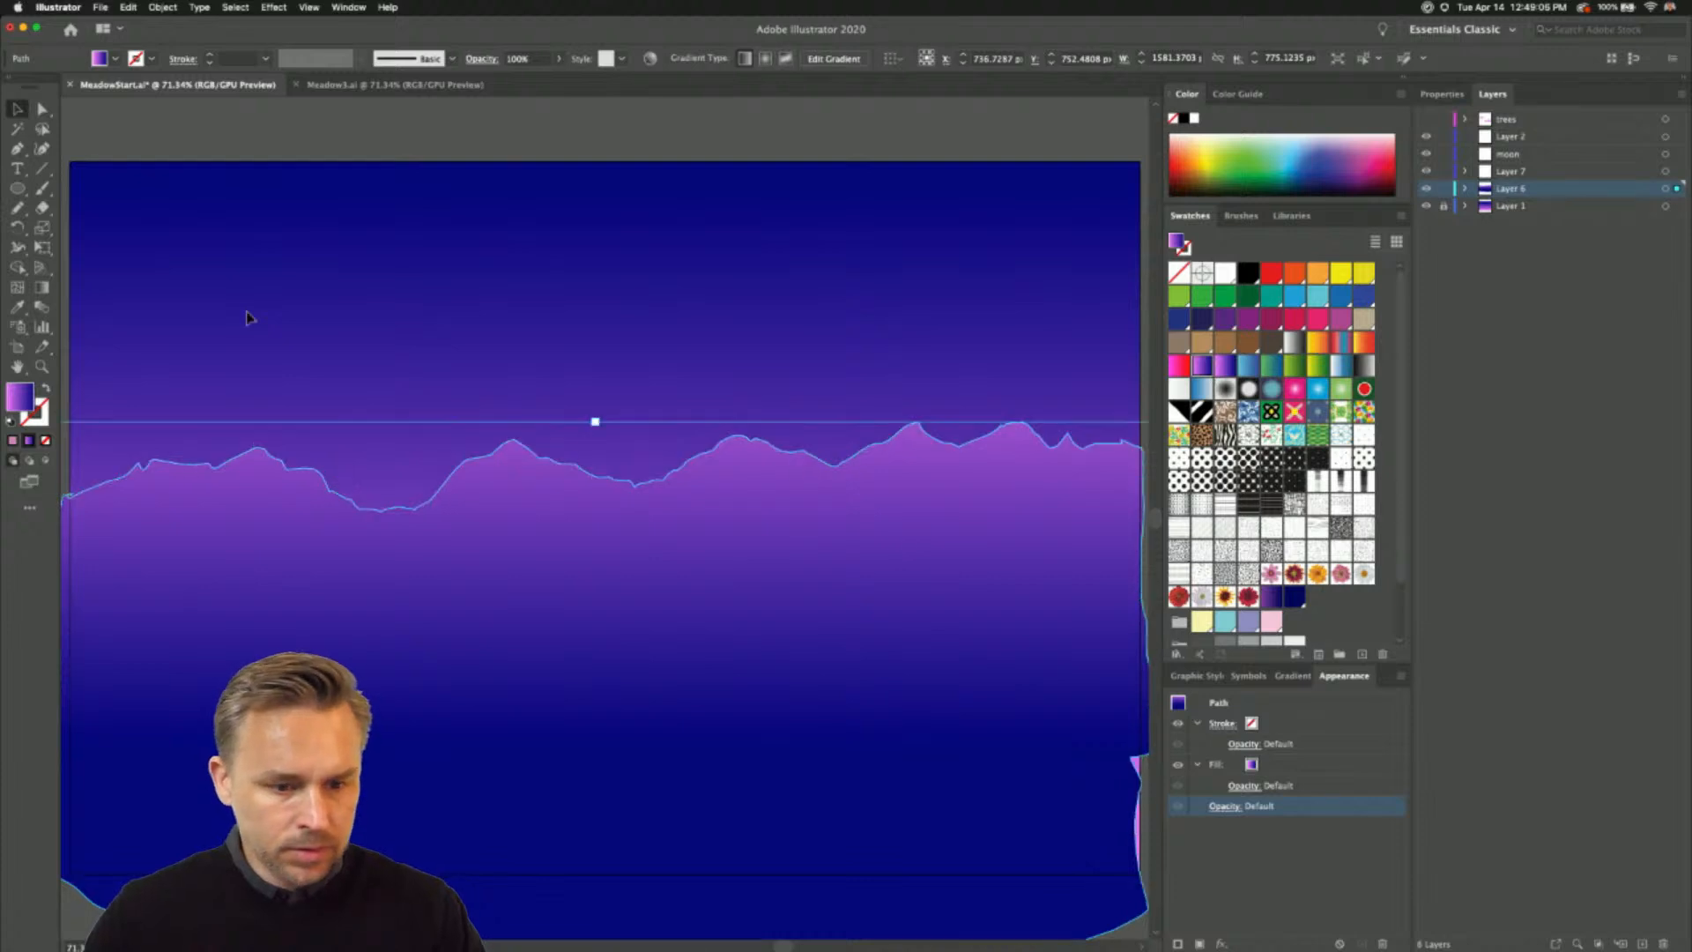
pyautogui.click(1515, 172)
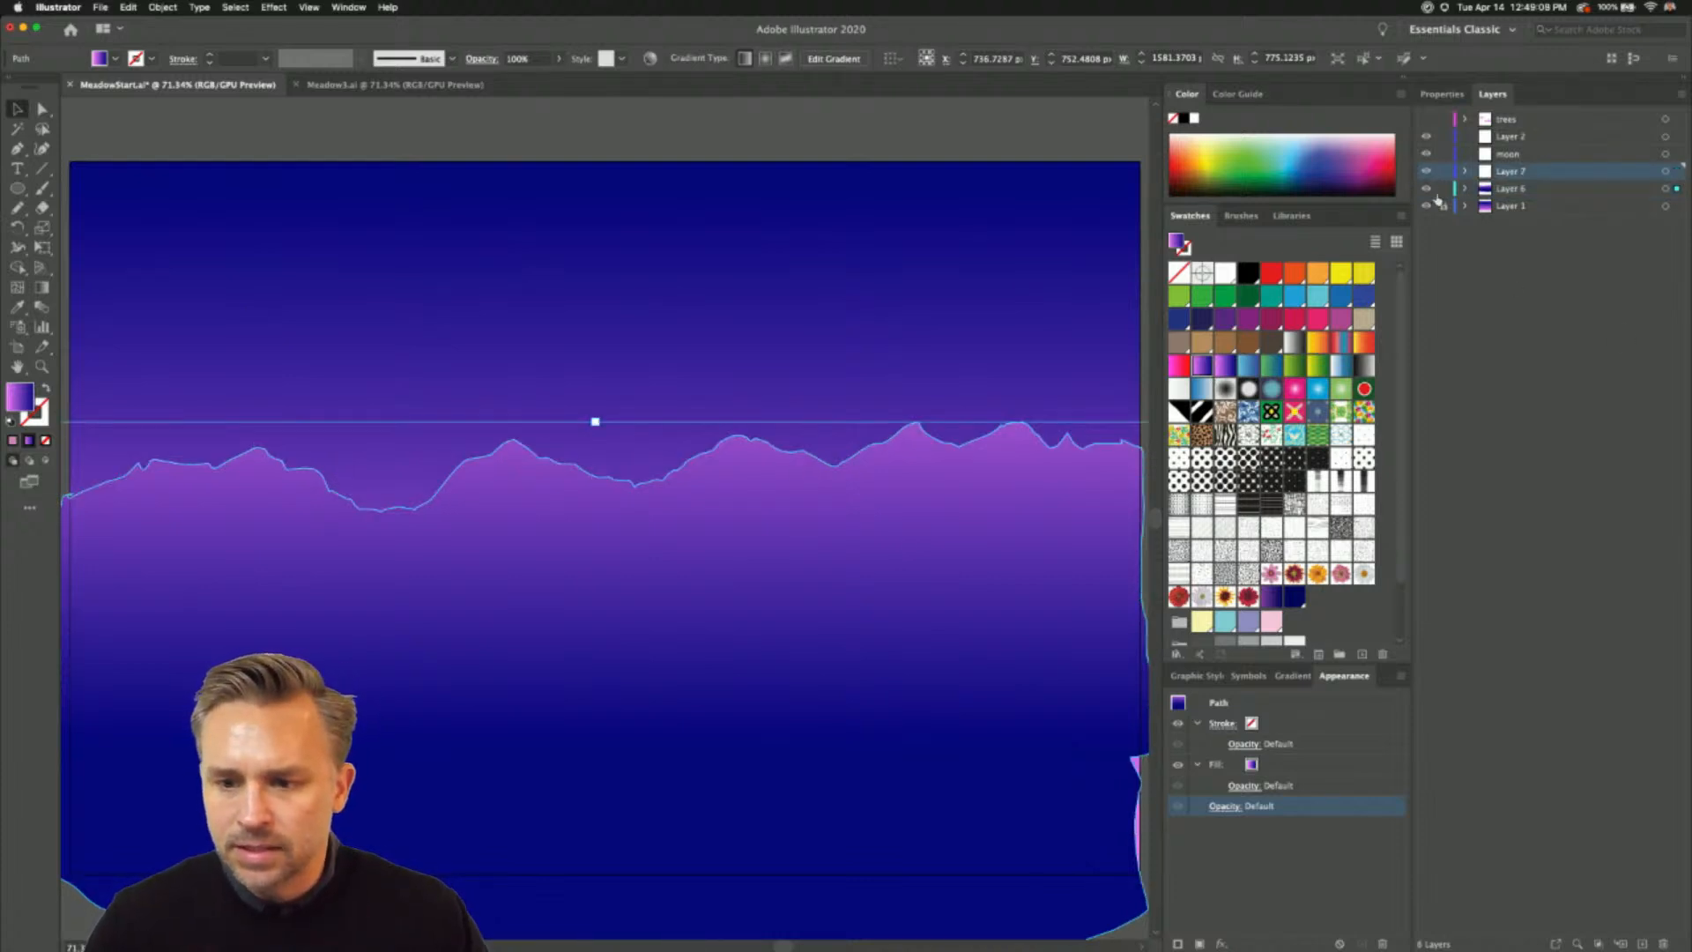
pyautogui.click(1444, 188)
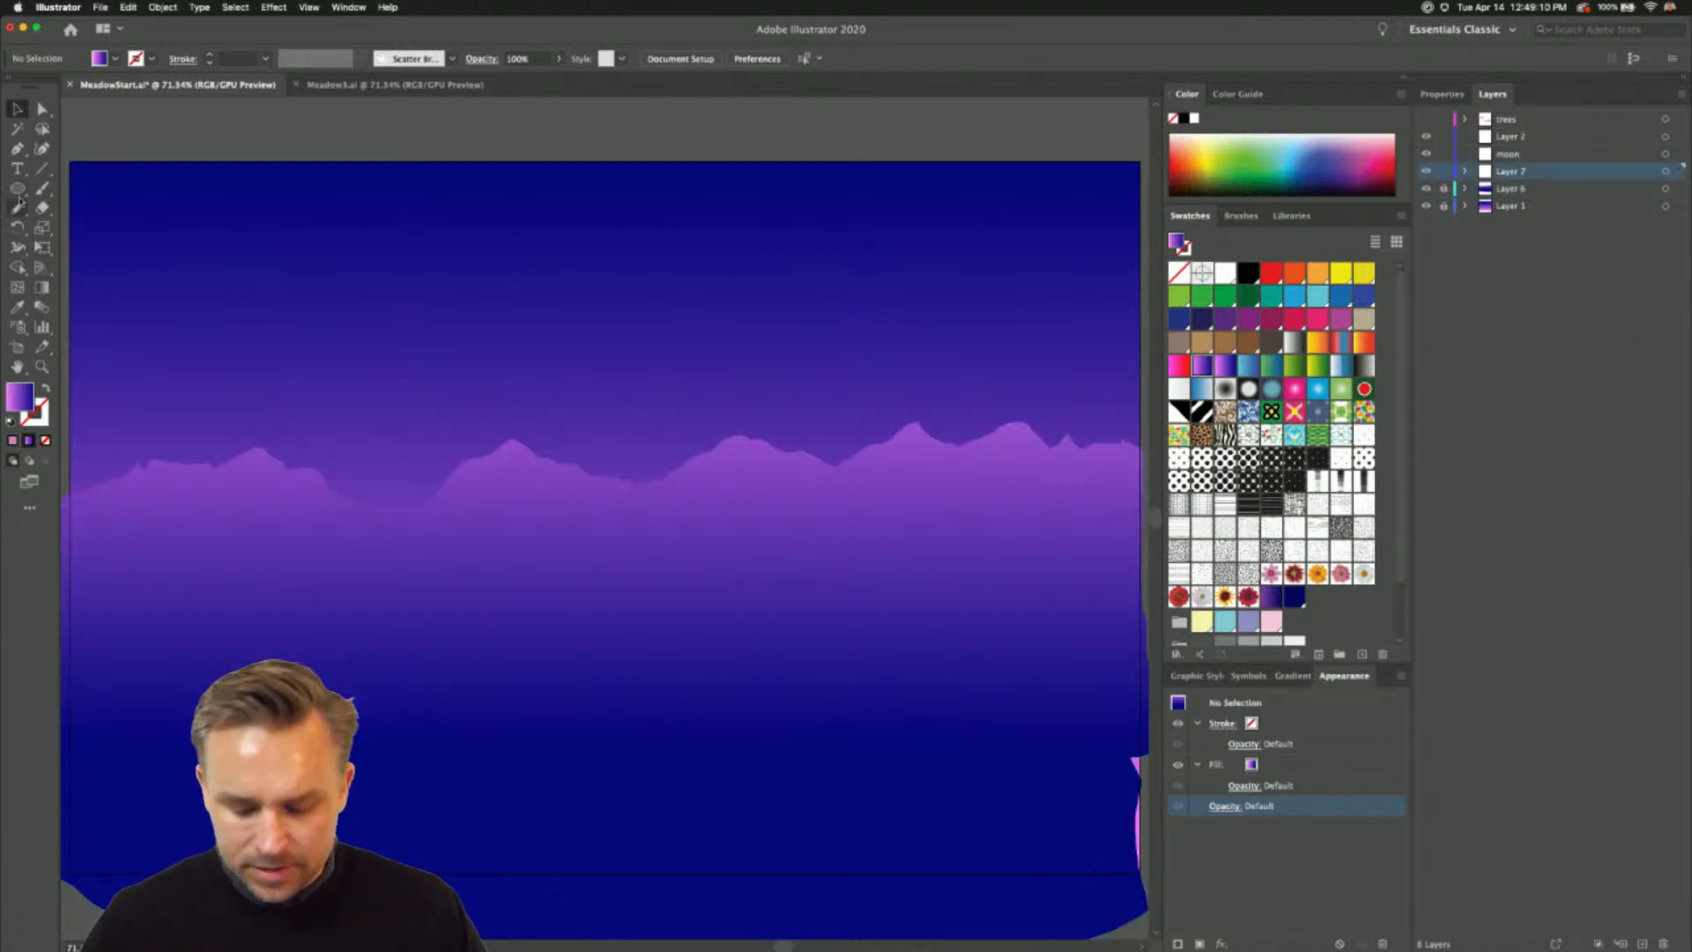
# - Draw a closed, gently sloping hill freehand with the Pencil across the artboard on Layer 7, about 1614 by 590 px
pyautogui.click(17, 206)
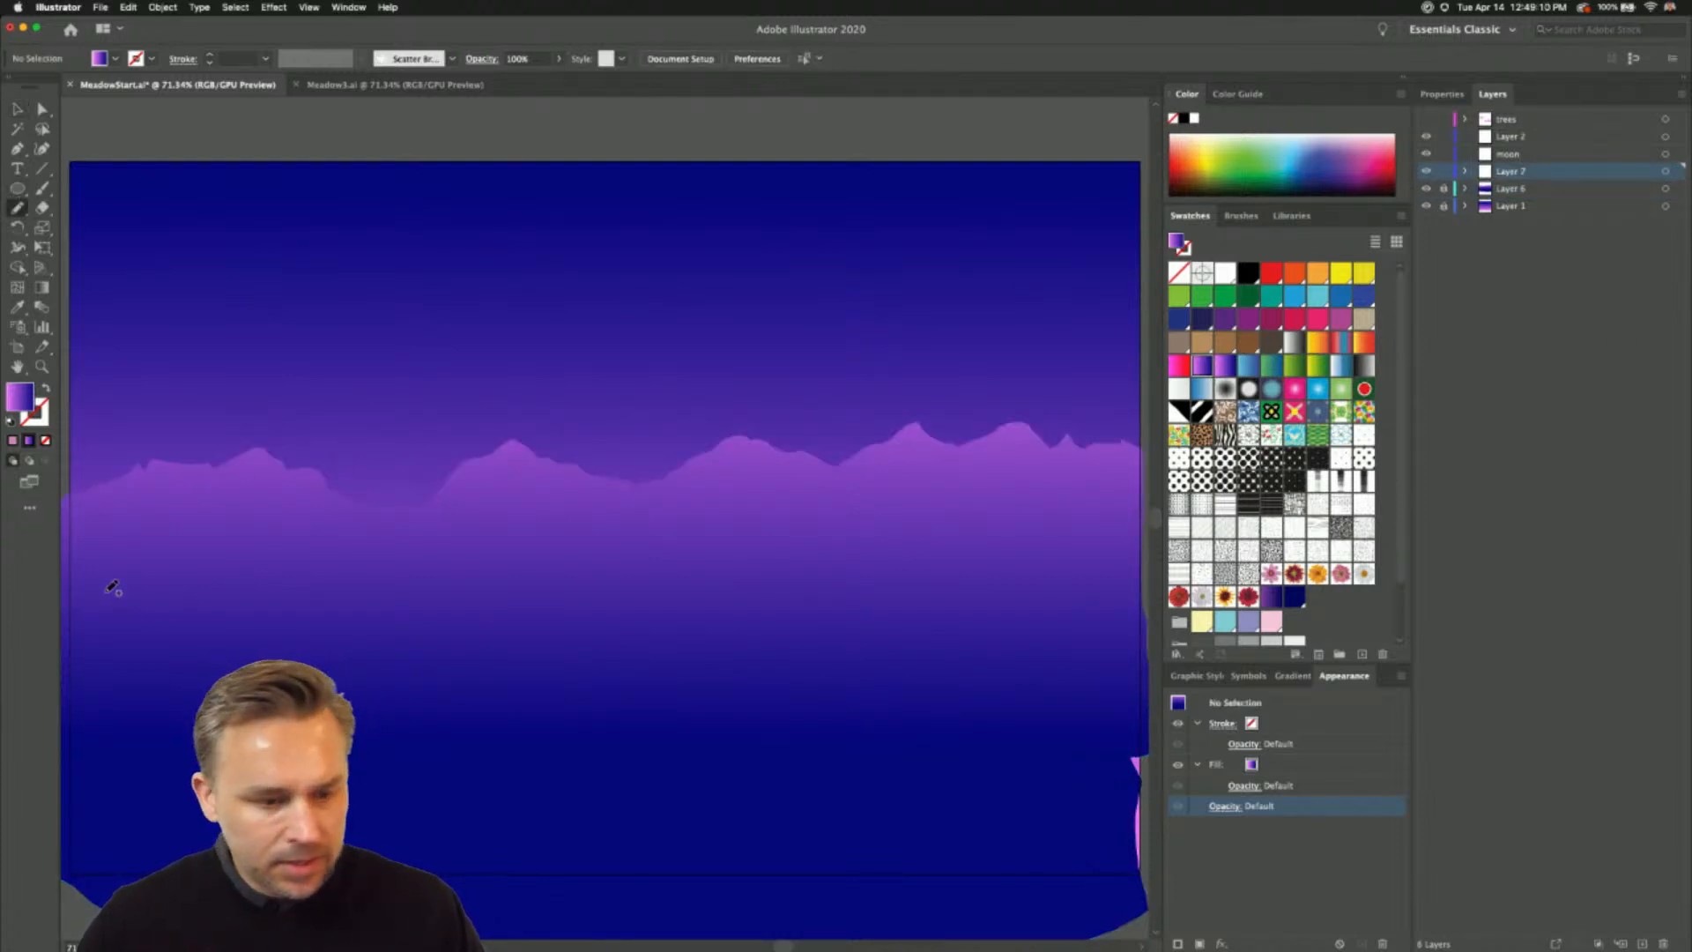
pyautogui.doubleClick(18, 208)
pyautogui.press('Return')
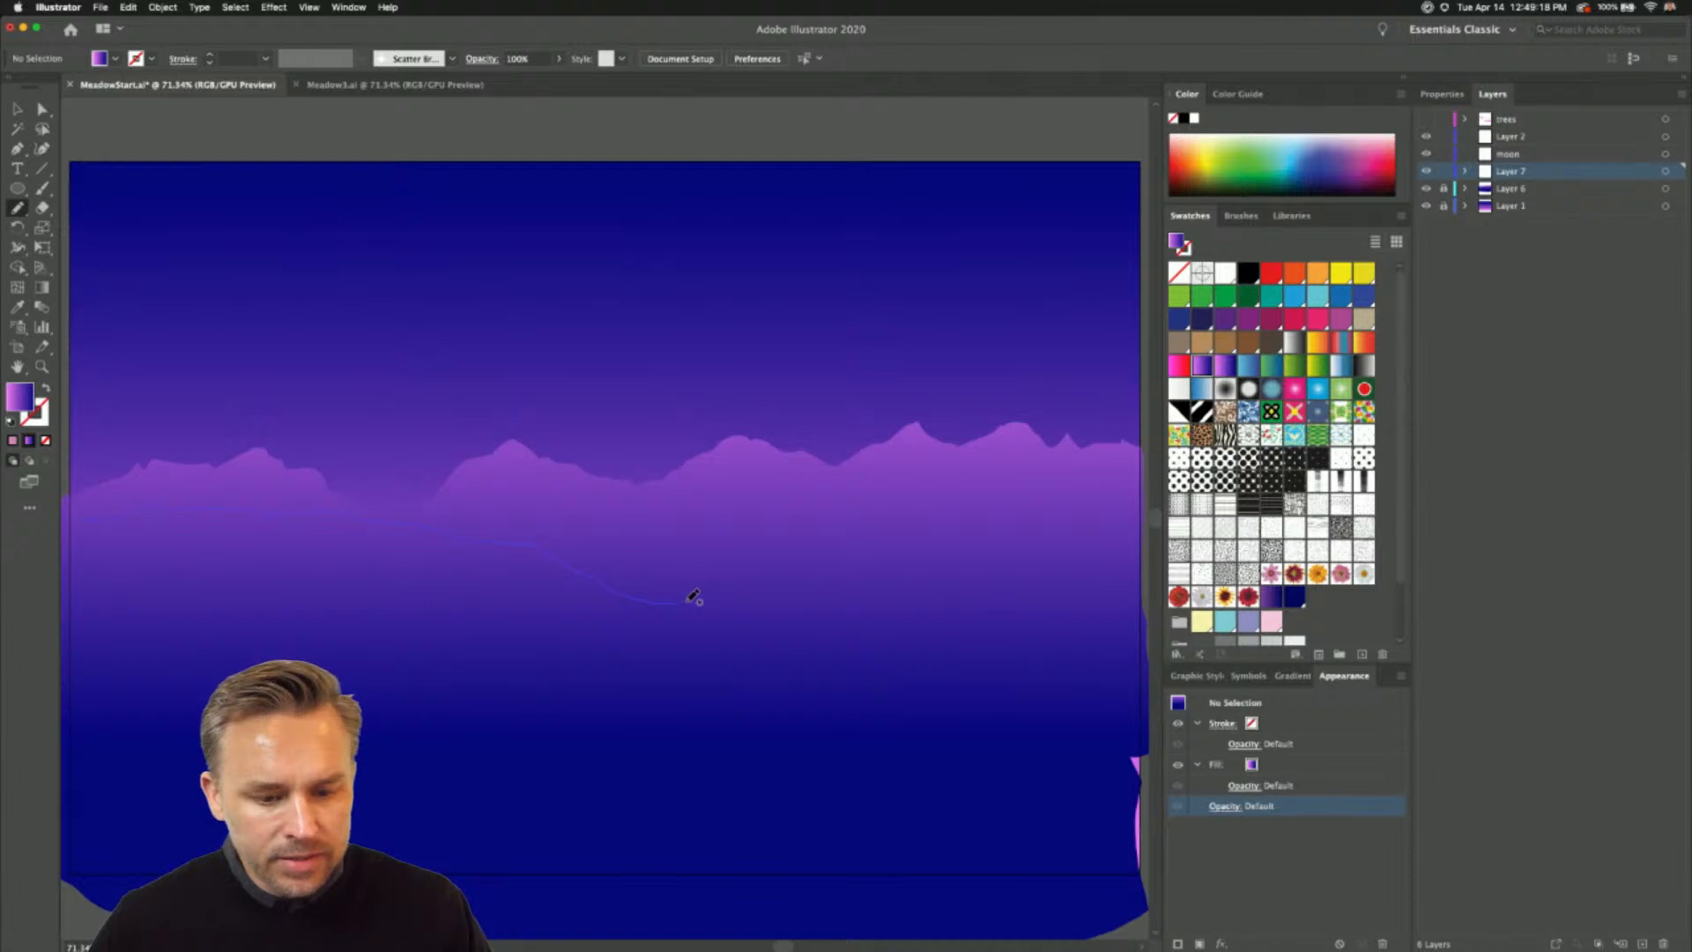
pyautogui.moveTo(693, 597)
pyautogui.mouseDown()
pyautogui.moveTo(880, 632)
pyautogui.moveTo(997, 716)
pyautogui.moveTo(1156, 749)
pyautogui.mouseUp()
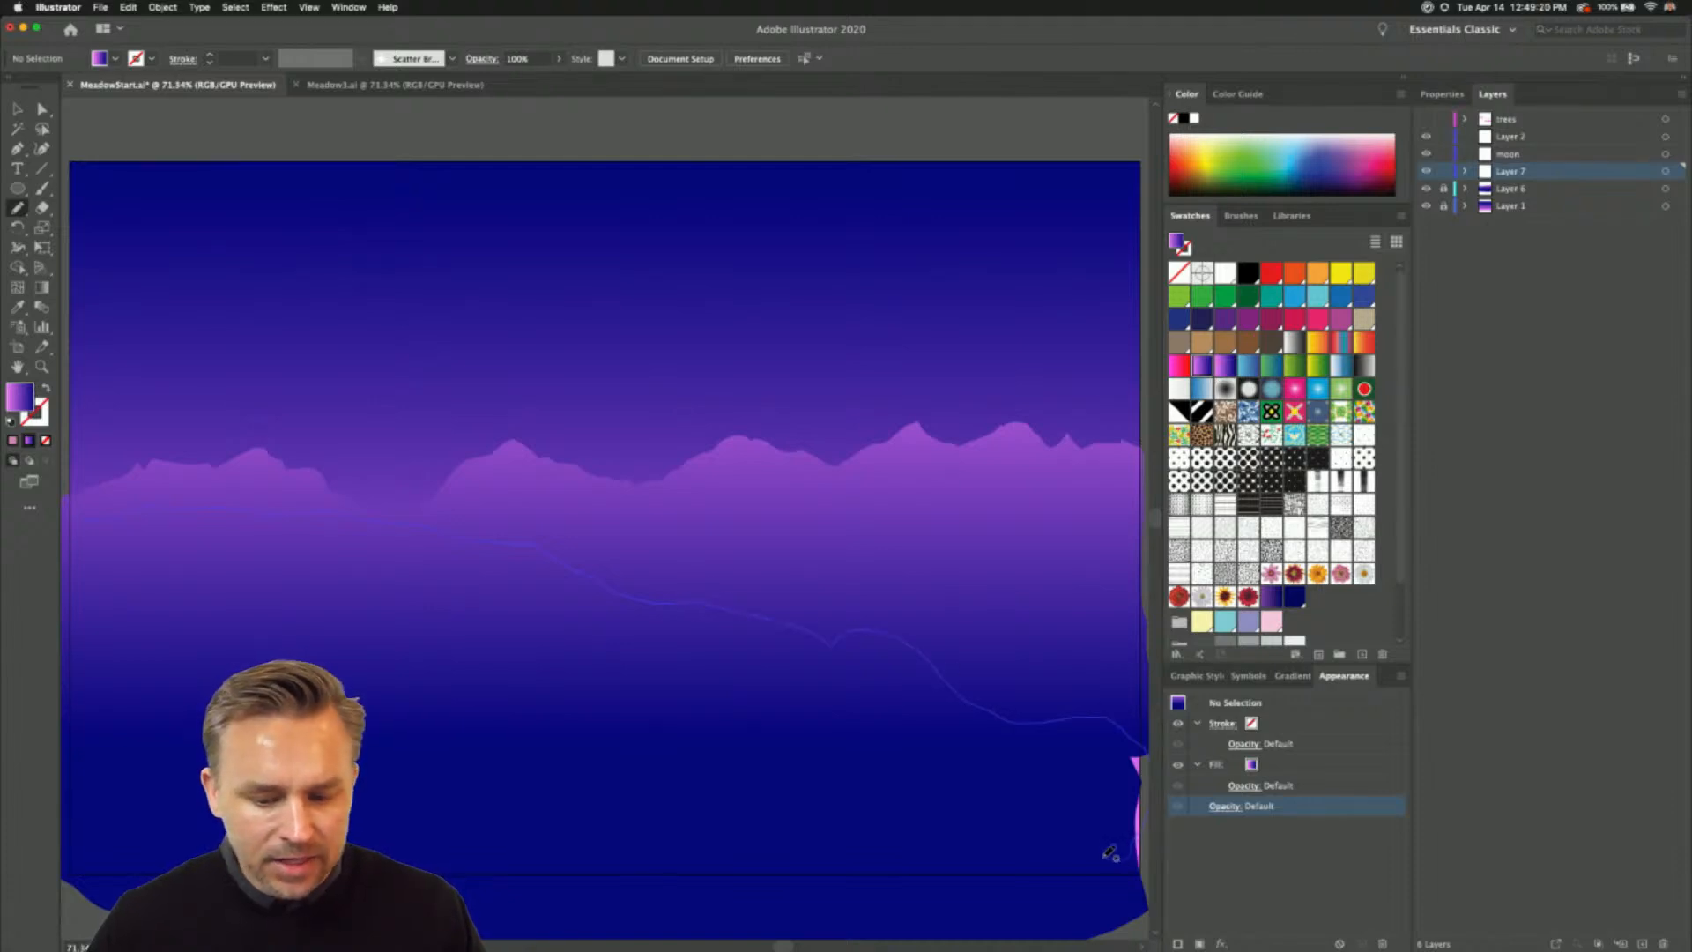
pyautogui.moveTo(1109, 853)
pyautogui.mouseDown()
pyautogui.moveTo(749, 891)
pyautogui.moveTo(631, 876)
pyautogui.moveTo(467, 917)
pyautogui.mouseUp()
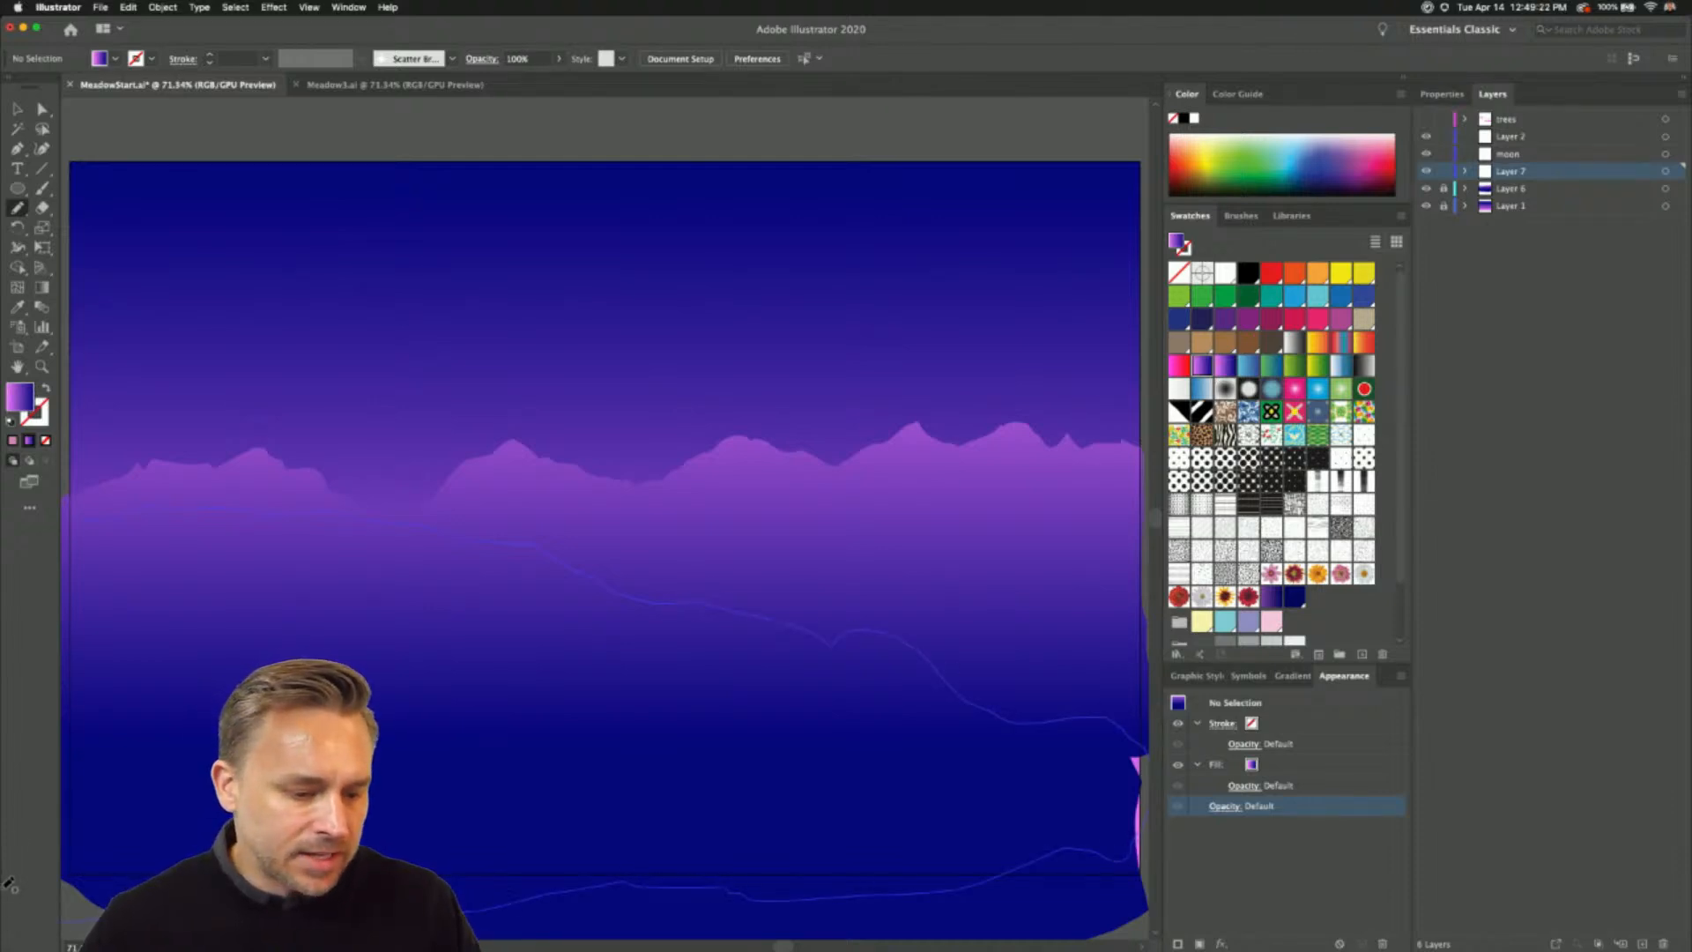
pyautogui.moveTo(7, 886); pyautogui.dragTo(76, 524)
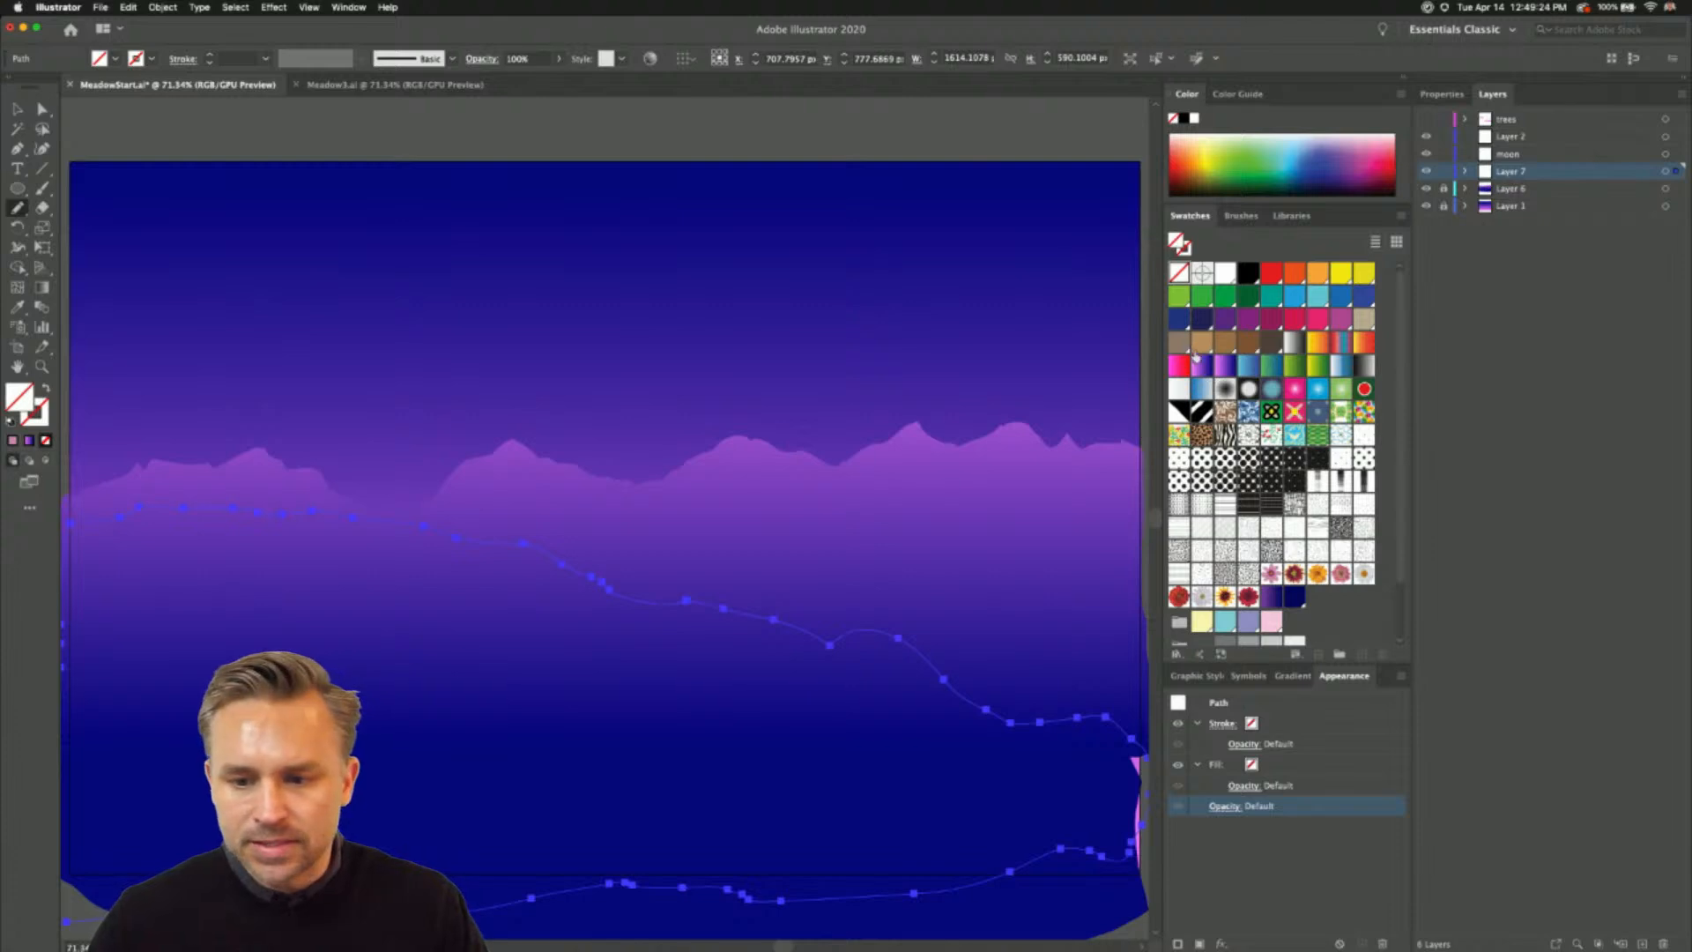
# - Fill the Layer 7 hill with the pink-to-dark-blue gradient swatch, running vertically from above its crest down to the lower artboard
pyautogui.click(1201, 363)
pyautogui.click(42, 287)
pyautogui.moveTo(356, 396)
pyautogui.mouseDown()
pyautogui.moveTo(356, 801)
pyautogui.moveTo(356, 767)
pyautogui.mouseUp()
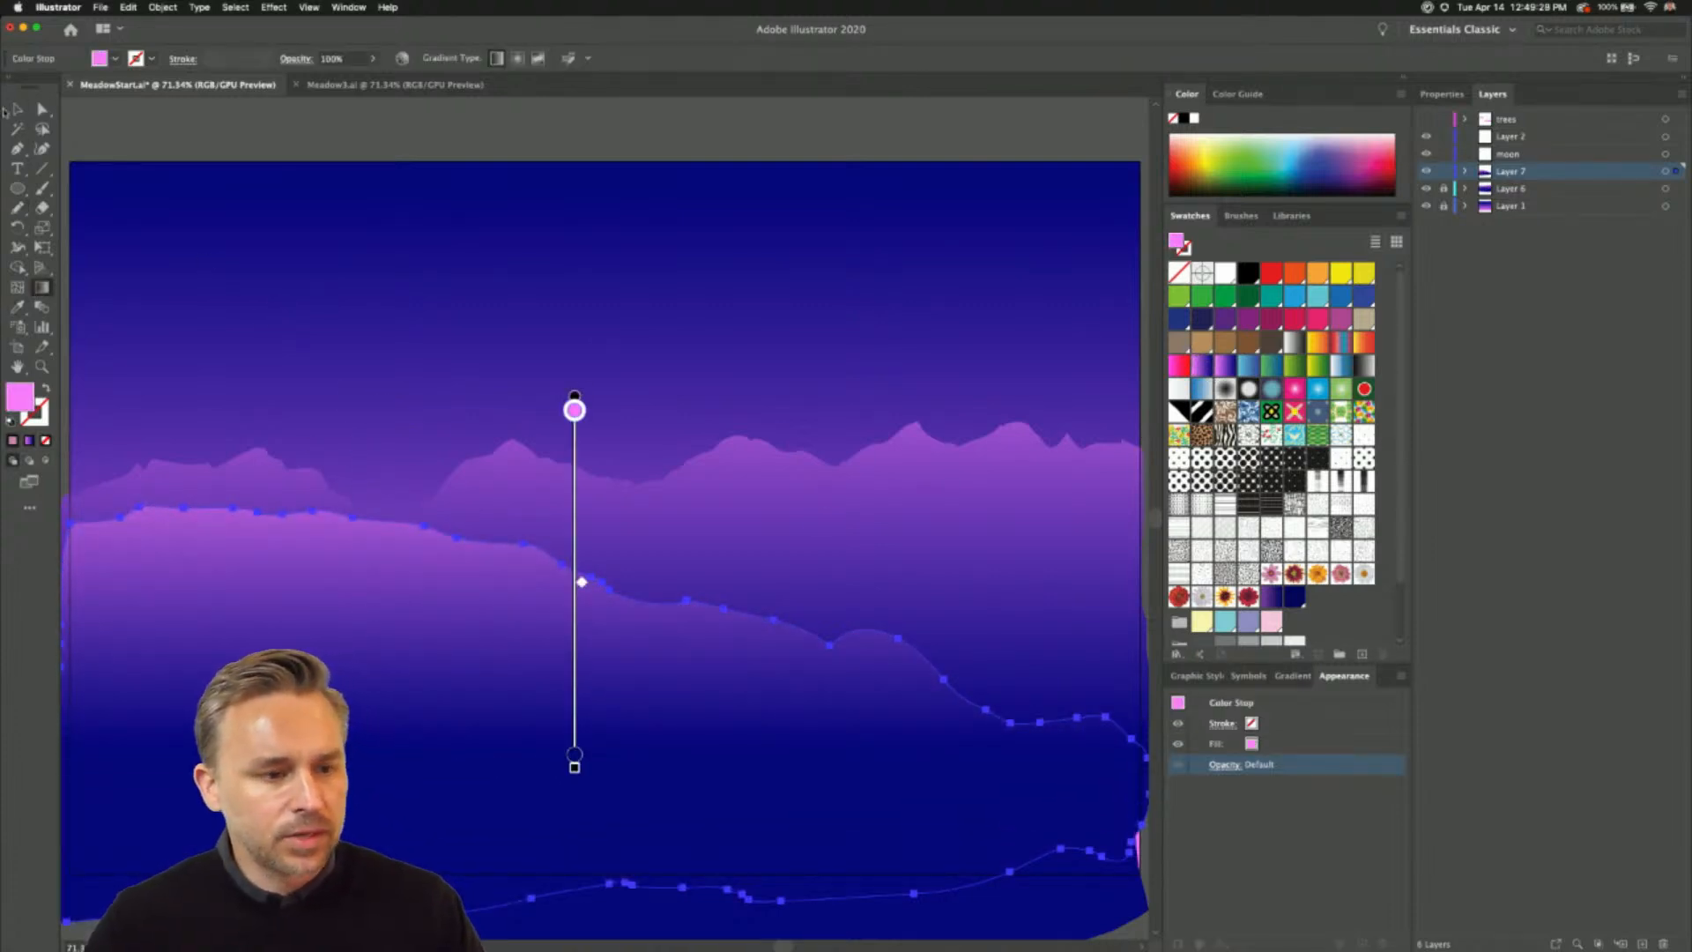
pyautogui.click(7, 109)
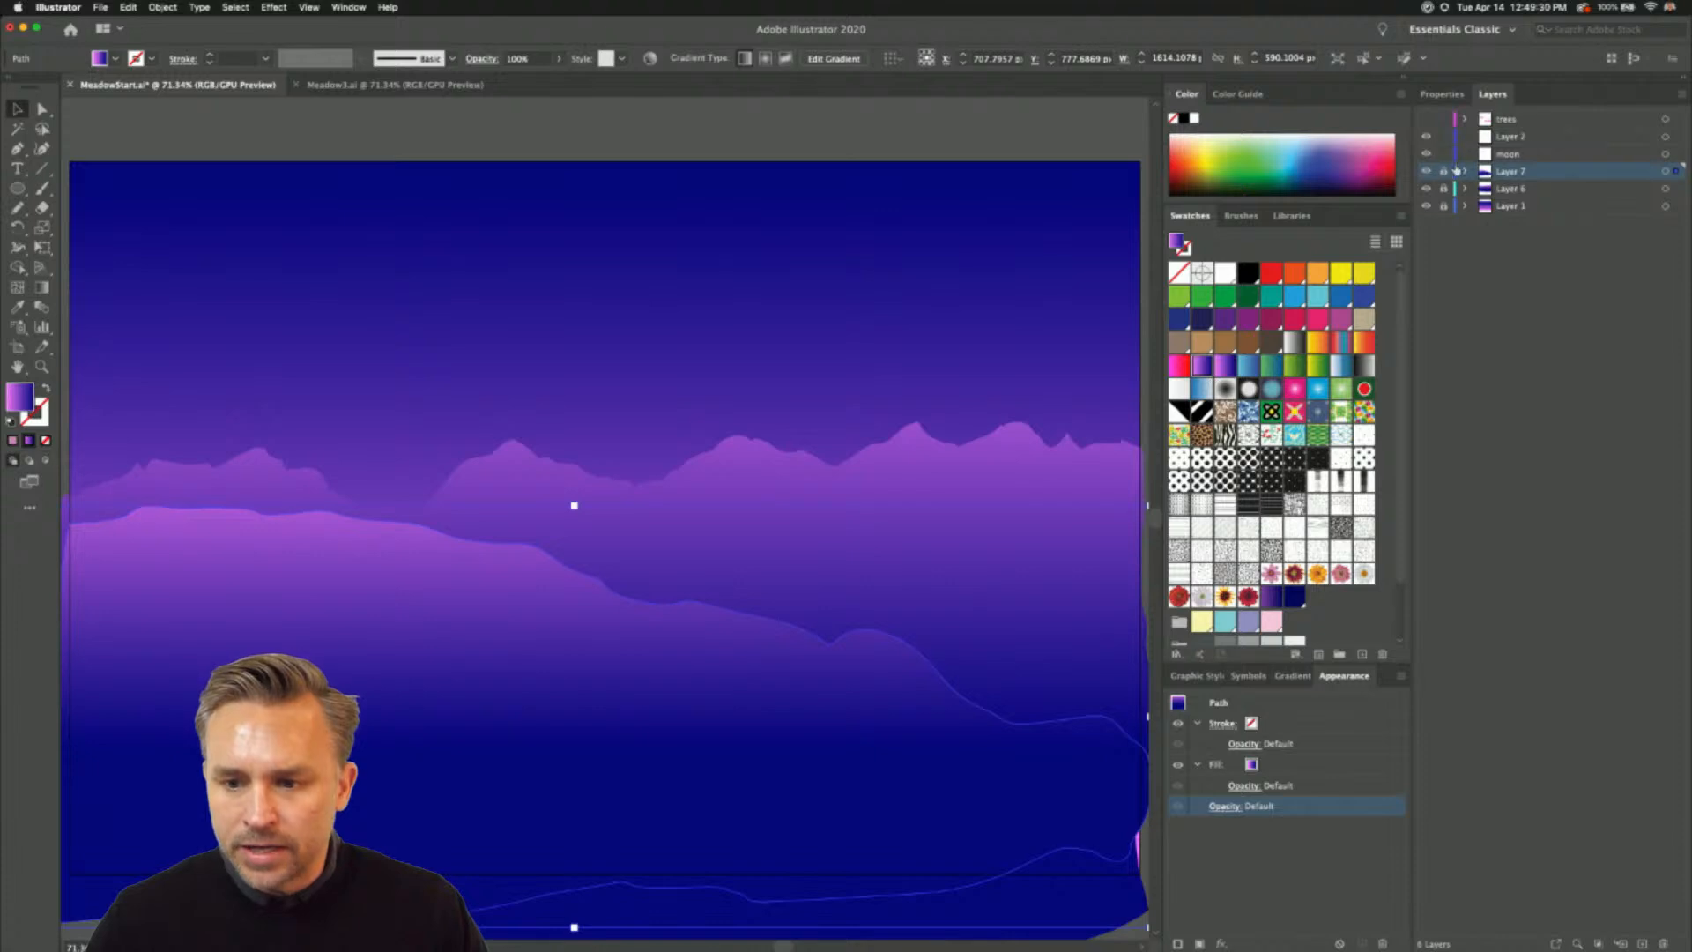
# - With Layer 7 locked and the moon layer active, set the Pencil fidelity to one notch short of Smooth
pyautogui.click(1503, 154)
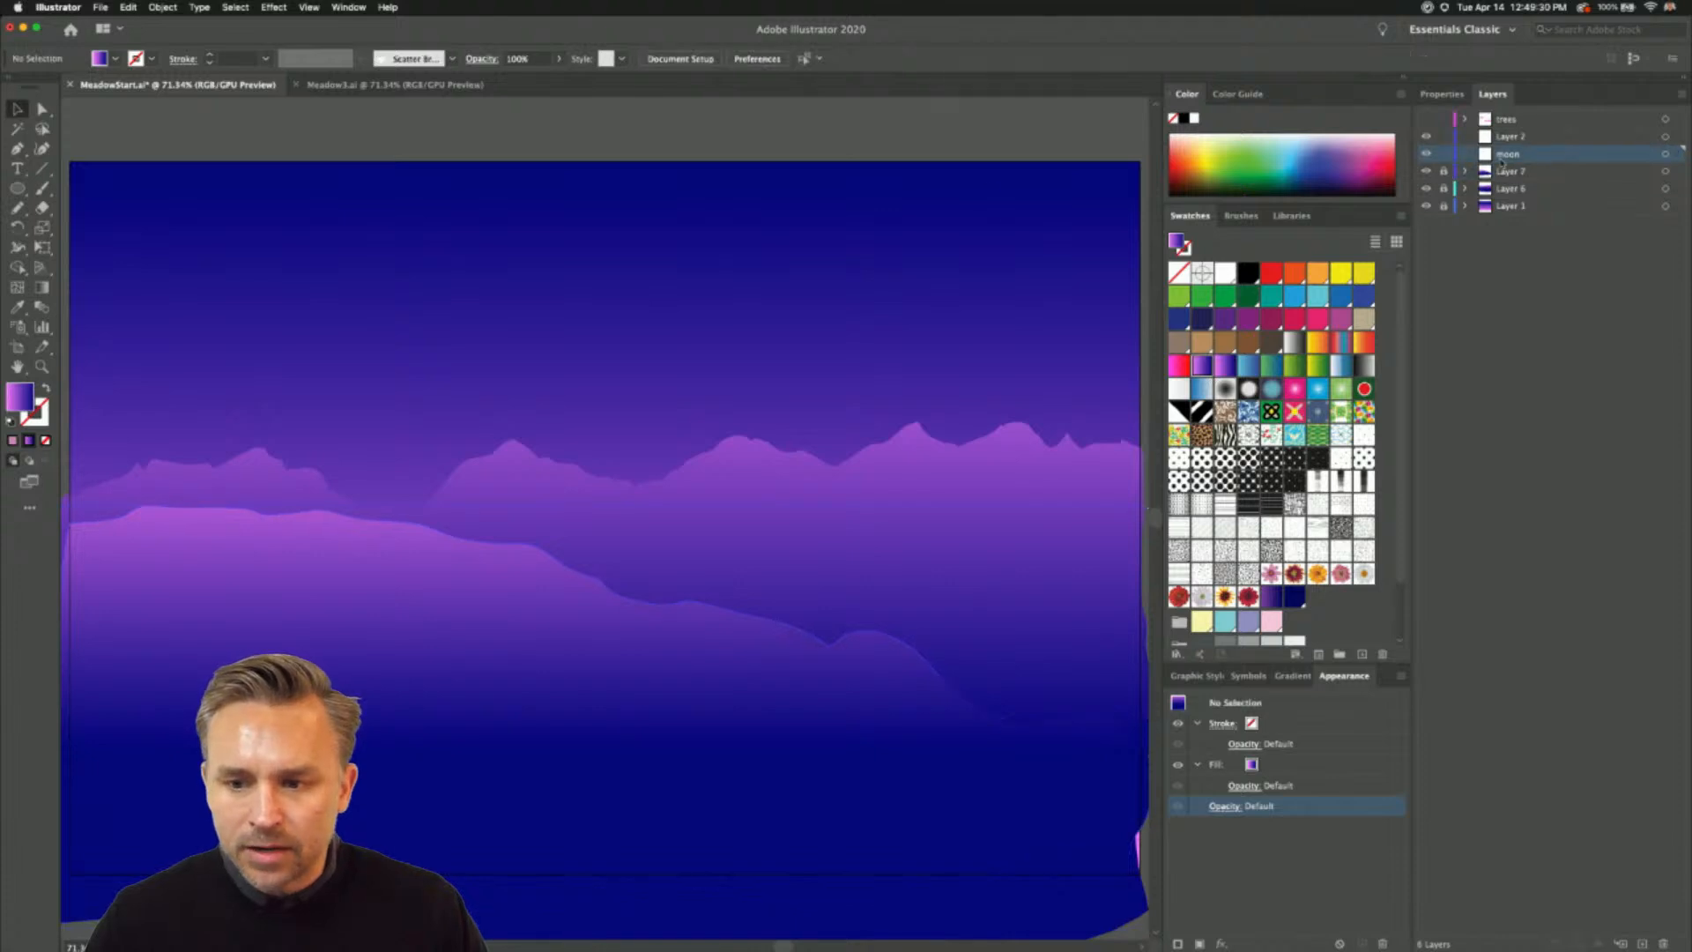
pyautogui.doubleClick(17, 207)
pyautogui.click(804, 294)
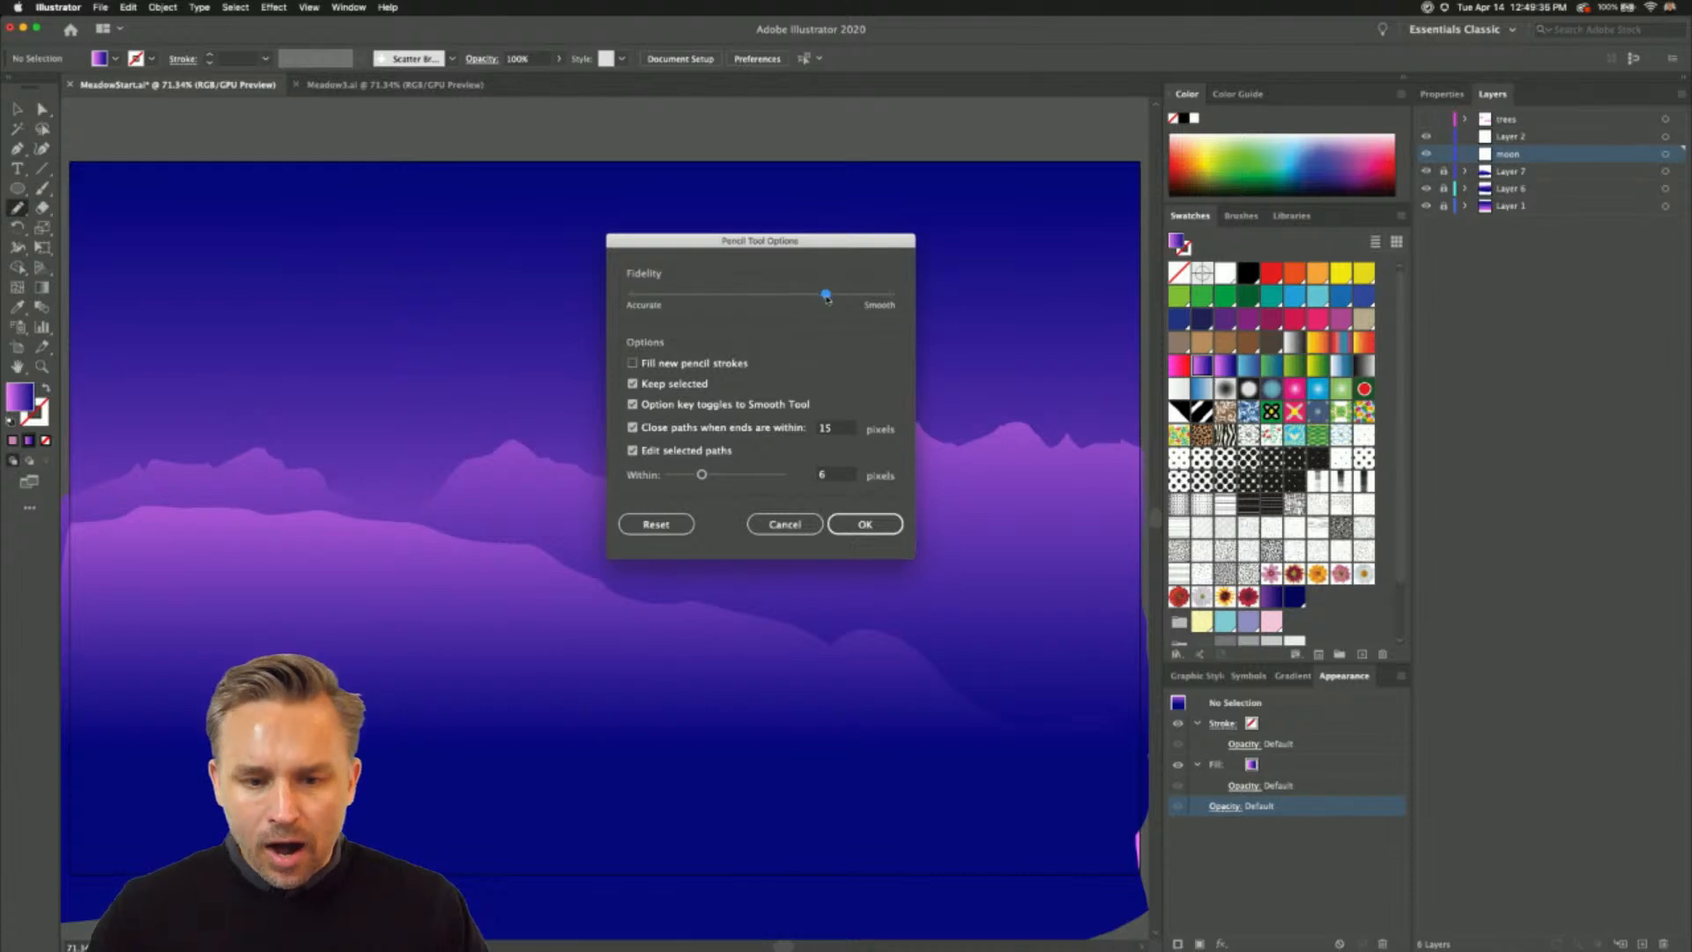
pyautogui.click(862, 523)
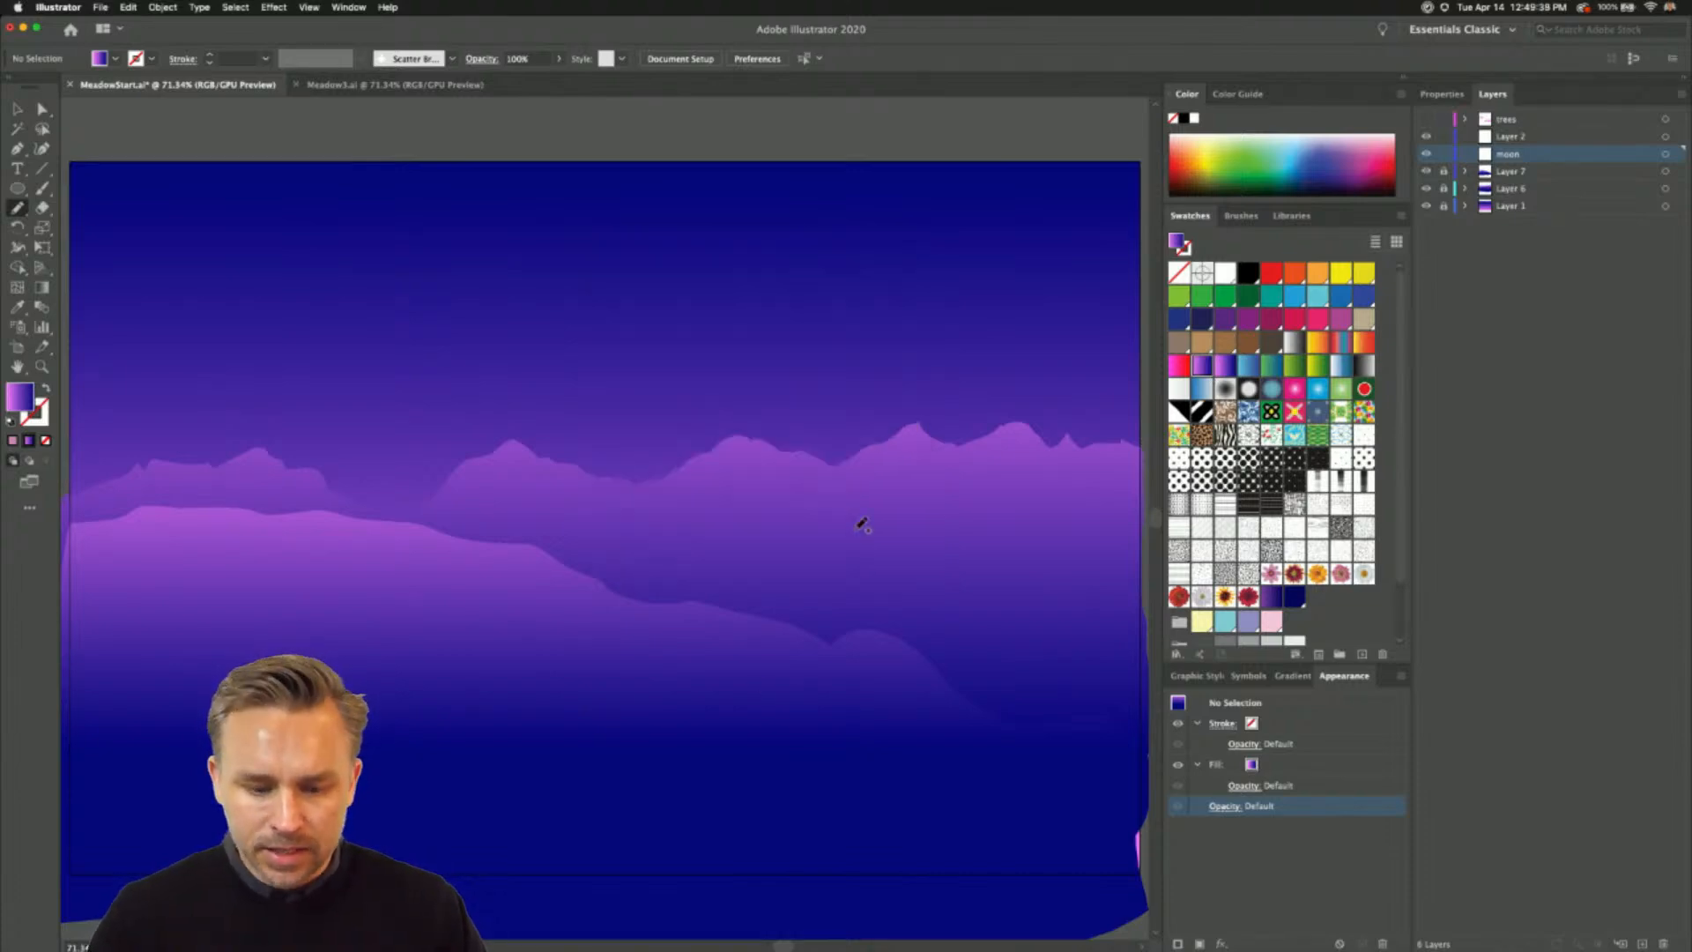
# - Draw a smooth closed foreground hill freehand on the moon layer, rising towards the artboard's right edge, about 1587 by 498 px
pyautogui.press('super+minus')
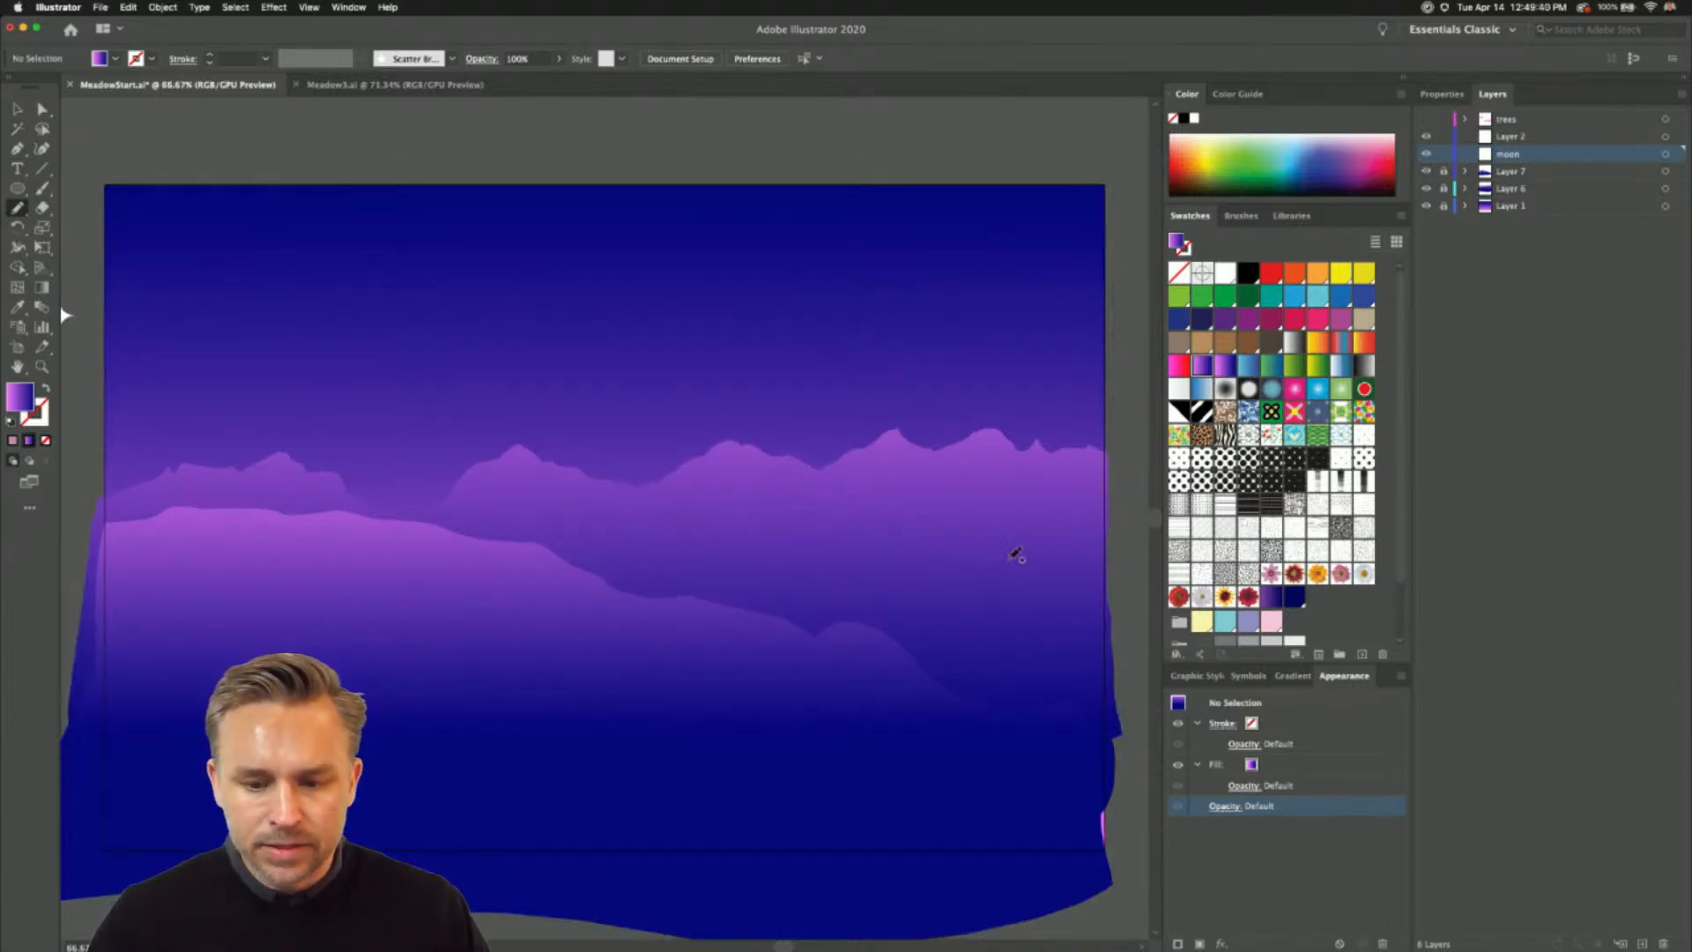
pyautogui.moveTo(1016, 554)
pyautogui.mouseDown()
pyautogui.moveTo(793, 608)
pyautogui.moveTo(535, 629)
pyautogui.moveTo(397, 696)
pyautogui.mouseUp()
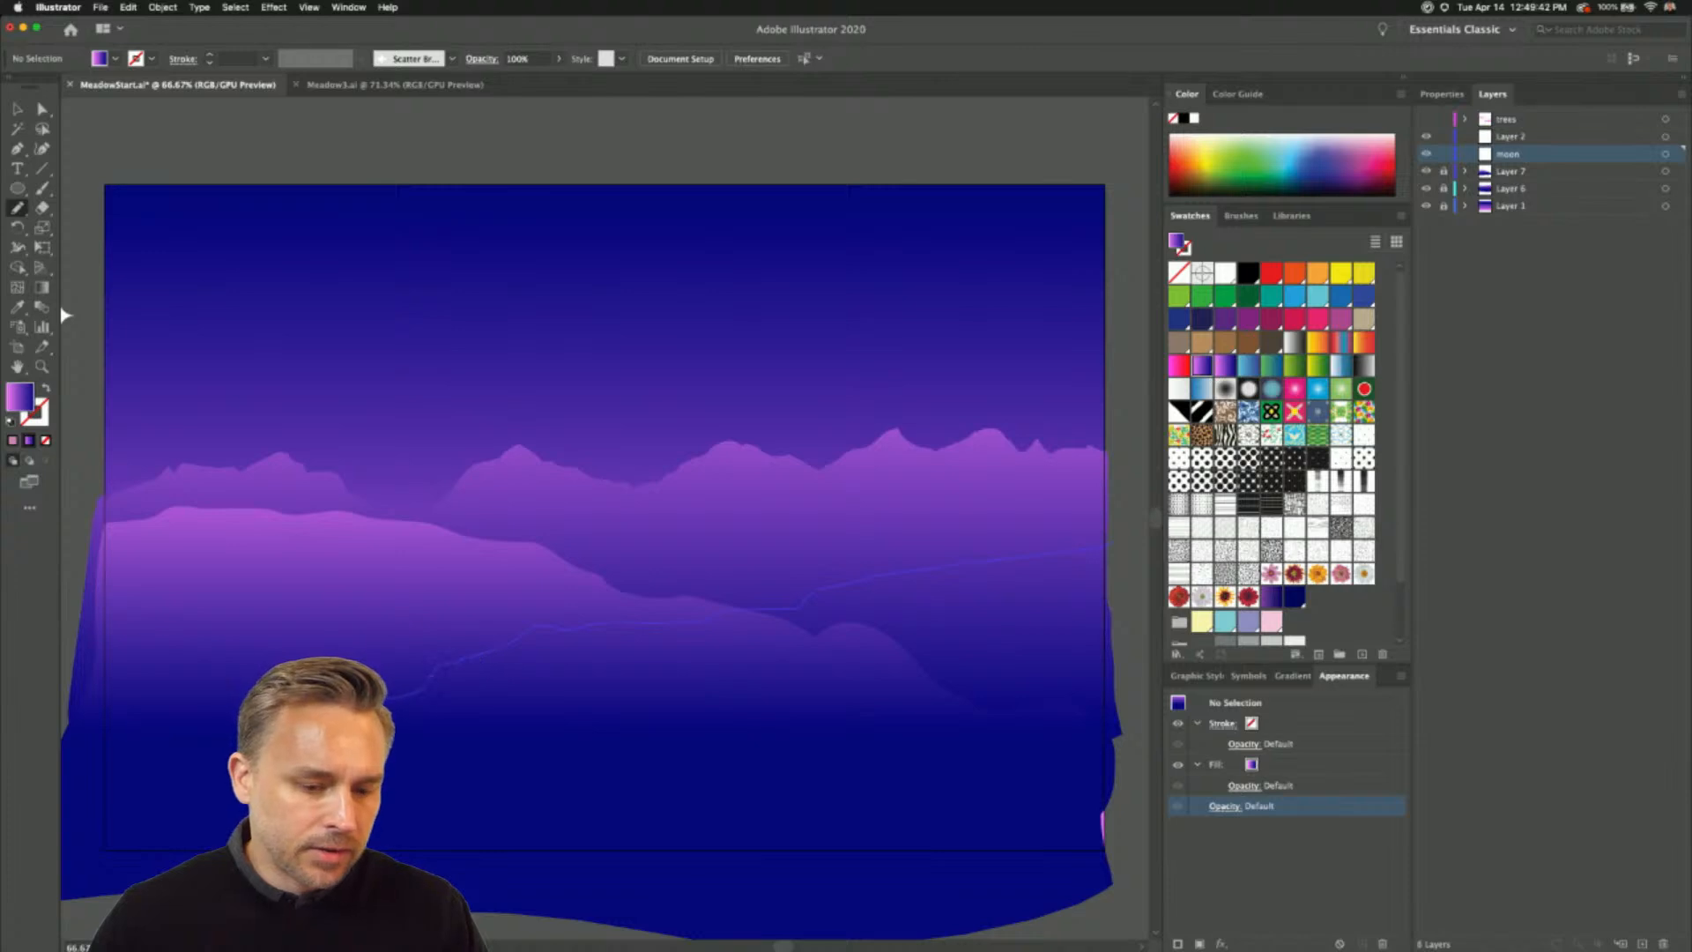
pyautogui.moveTo(76, 650)
pyautogui.mouseDown()
pyautogui.moveTo(97, 818)
pyautogui.moveTo(698, 873)
pyautogui.moveTo(1086, 853)
pyautogui.moveTo(1129, 817)
pyautogui.mouseUp()
pyautogui.moveTo(1113, 538); pyautogui.dragTo(1115, 537)
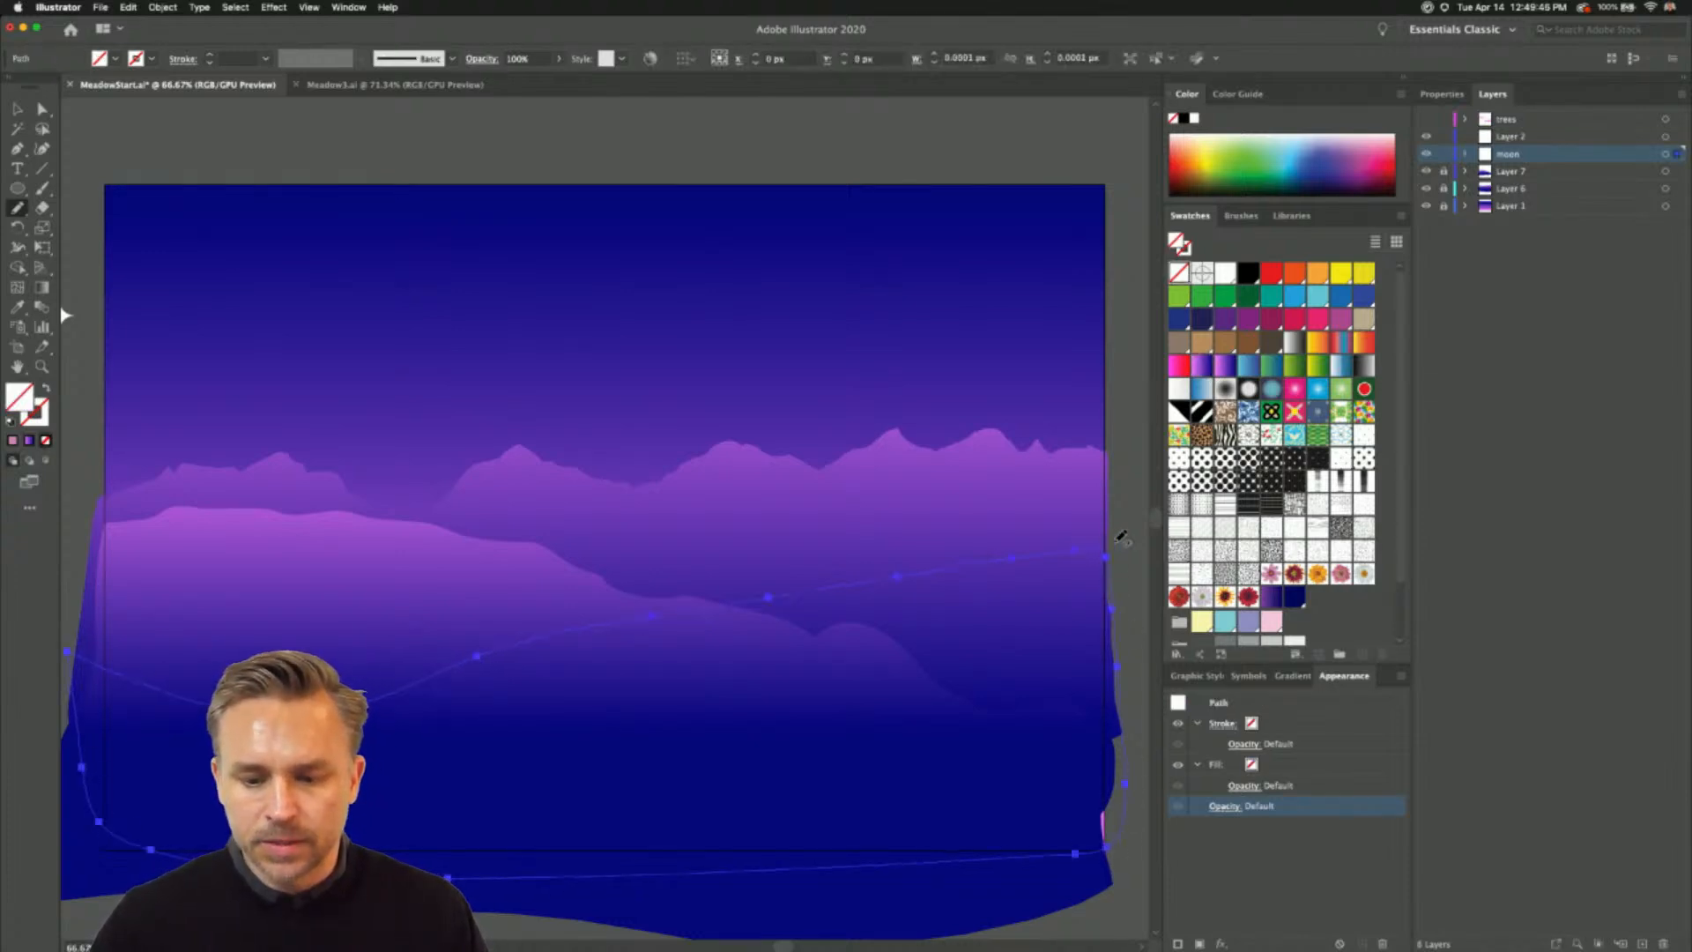
# - Fill the foreground hill with the pink-to-dark-blue gradient swatch, running vertically from just above its crest to its lower part
pyautogui.click(1199, 364)
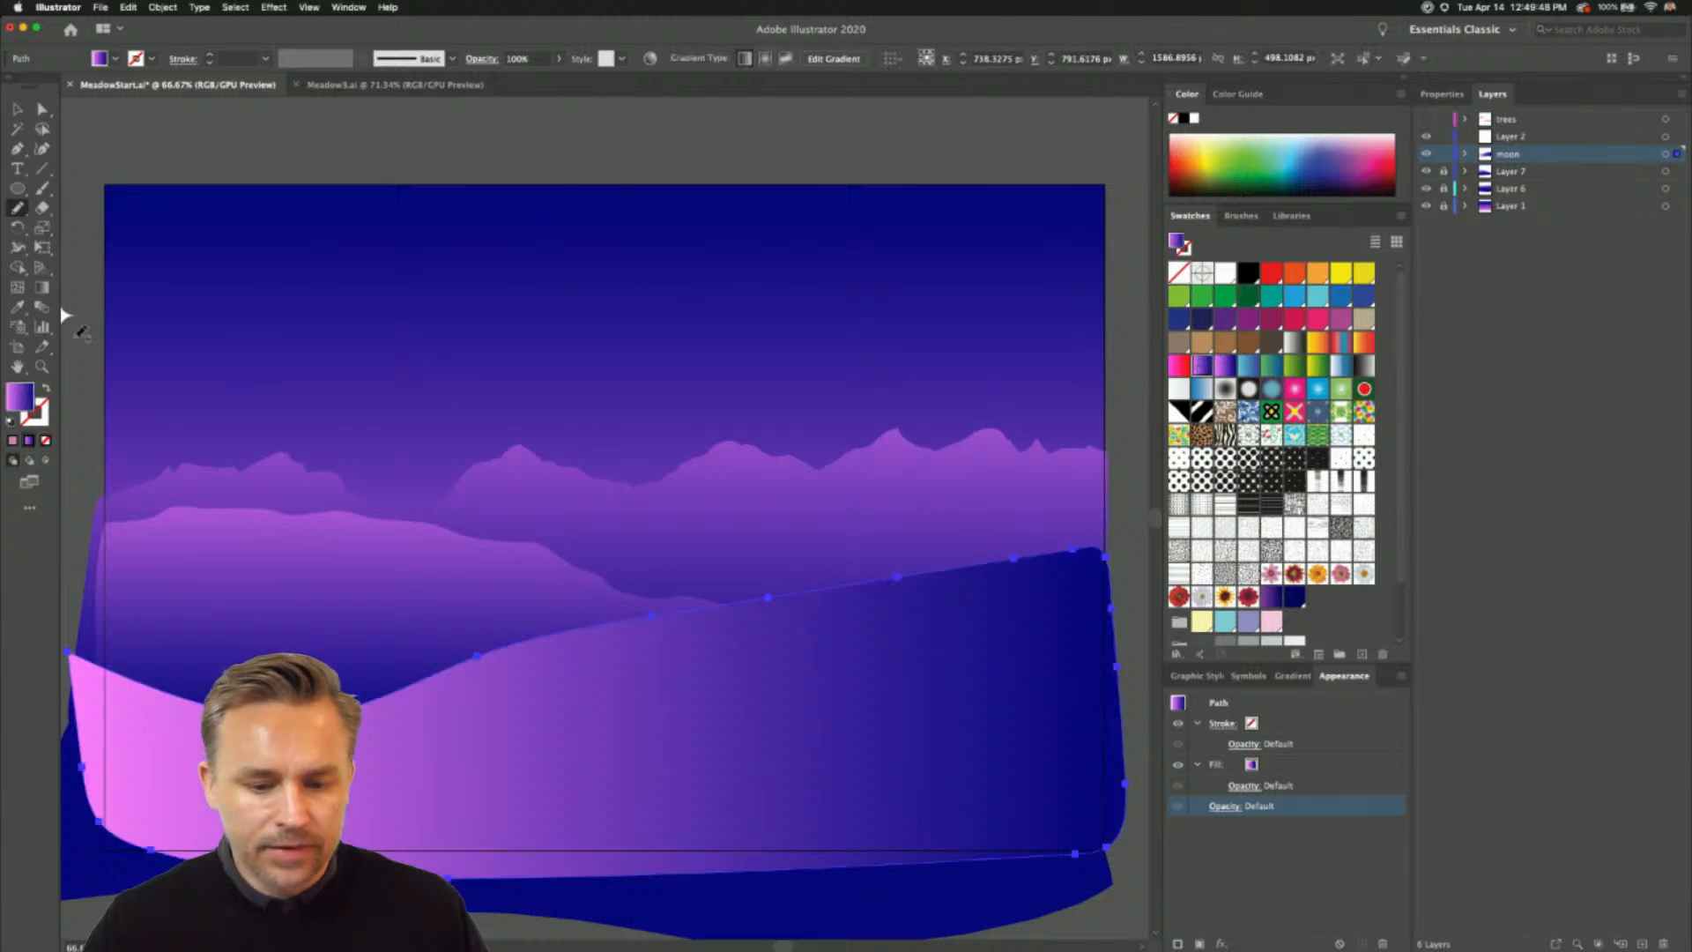
pyautogui.click(41, 289)
pyautogui.moveTo(797, 522); pyautogui.dragTo(798, 740)
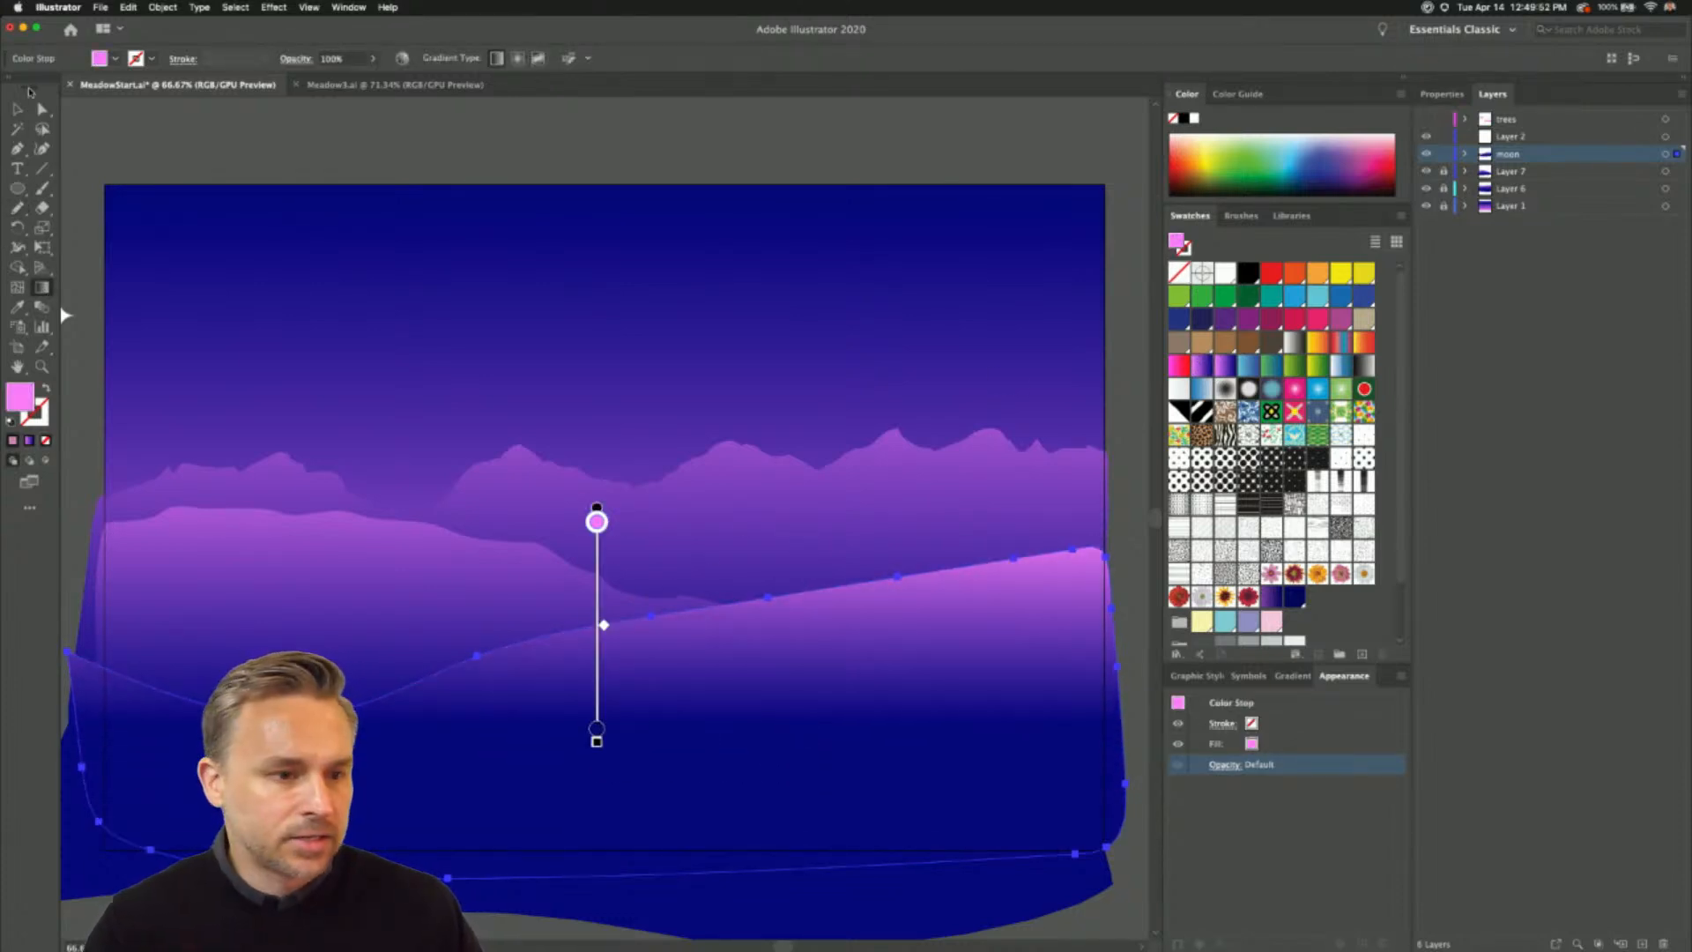
# - Move the foreground hill straight up by about 43 px and deselect it
pyautogui.press('v')
pyautogui.moveTo(476, 759); pyautogui.dragTo(480, 735)
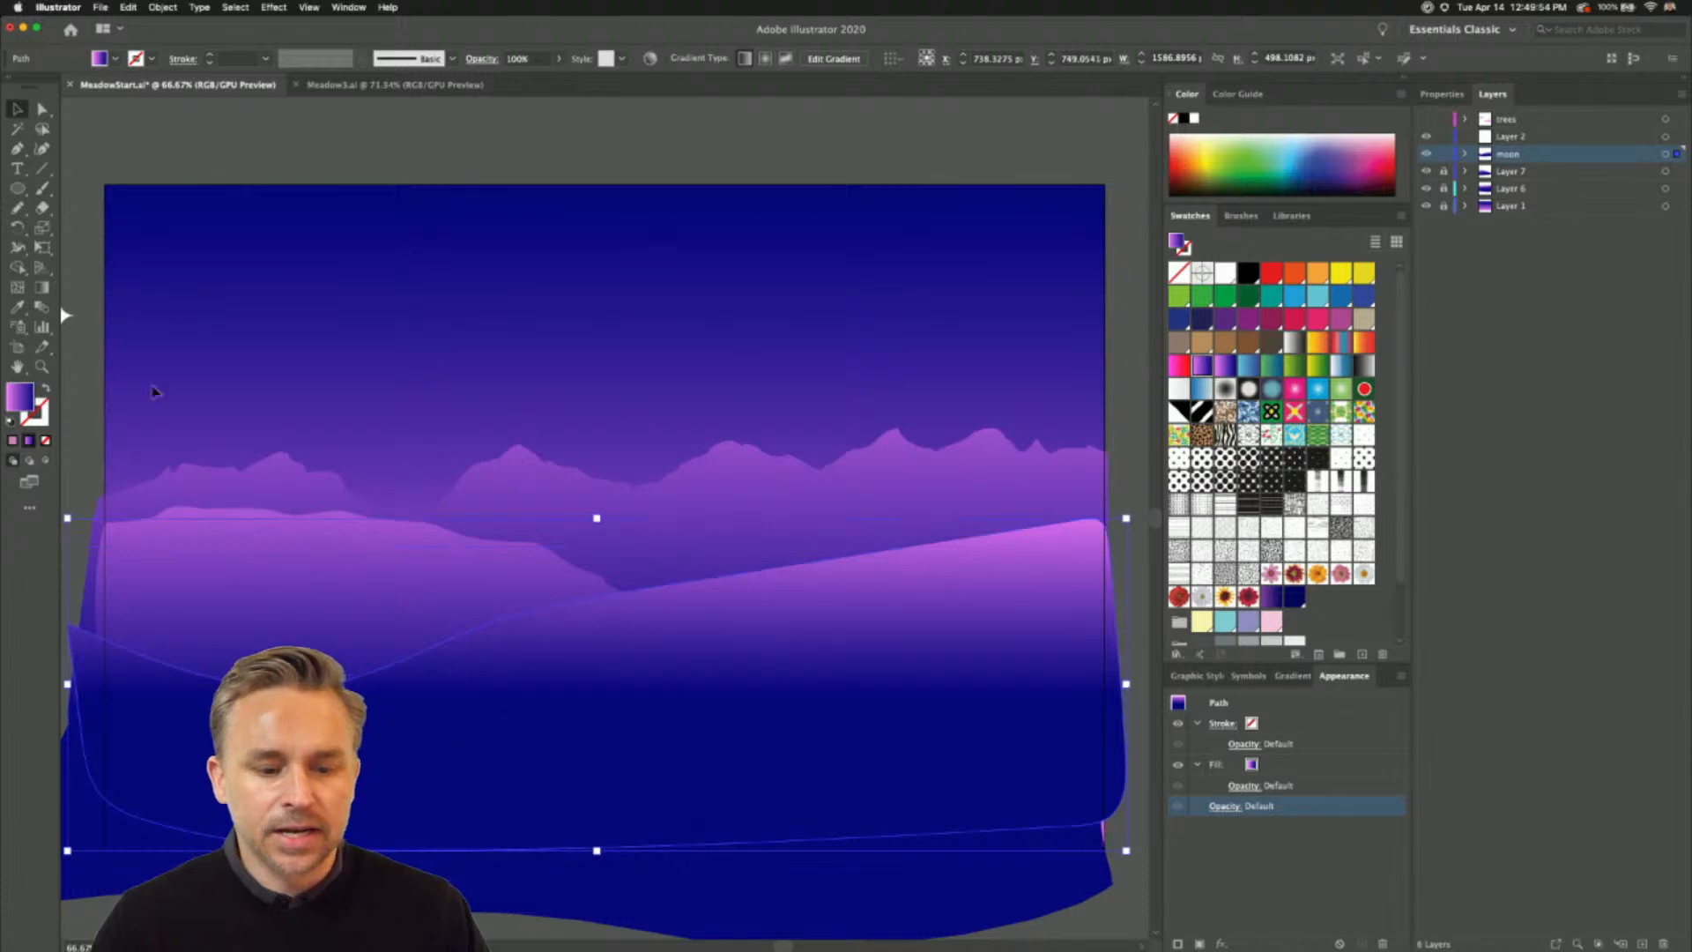
pyautogui.scroll(-2, 548, 333)
pyautogui.hscroll(-2, 549, 333)
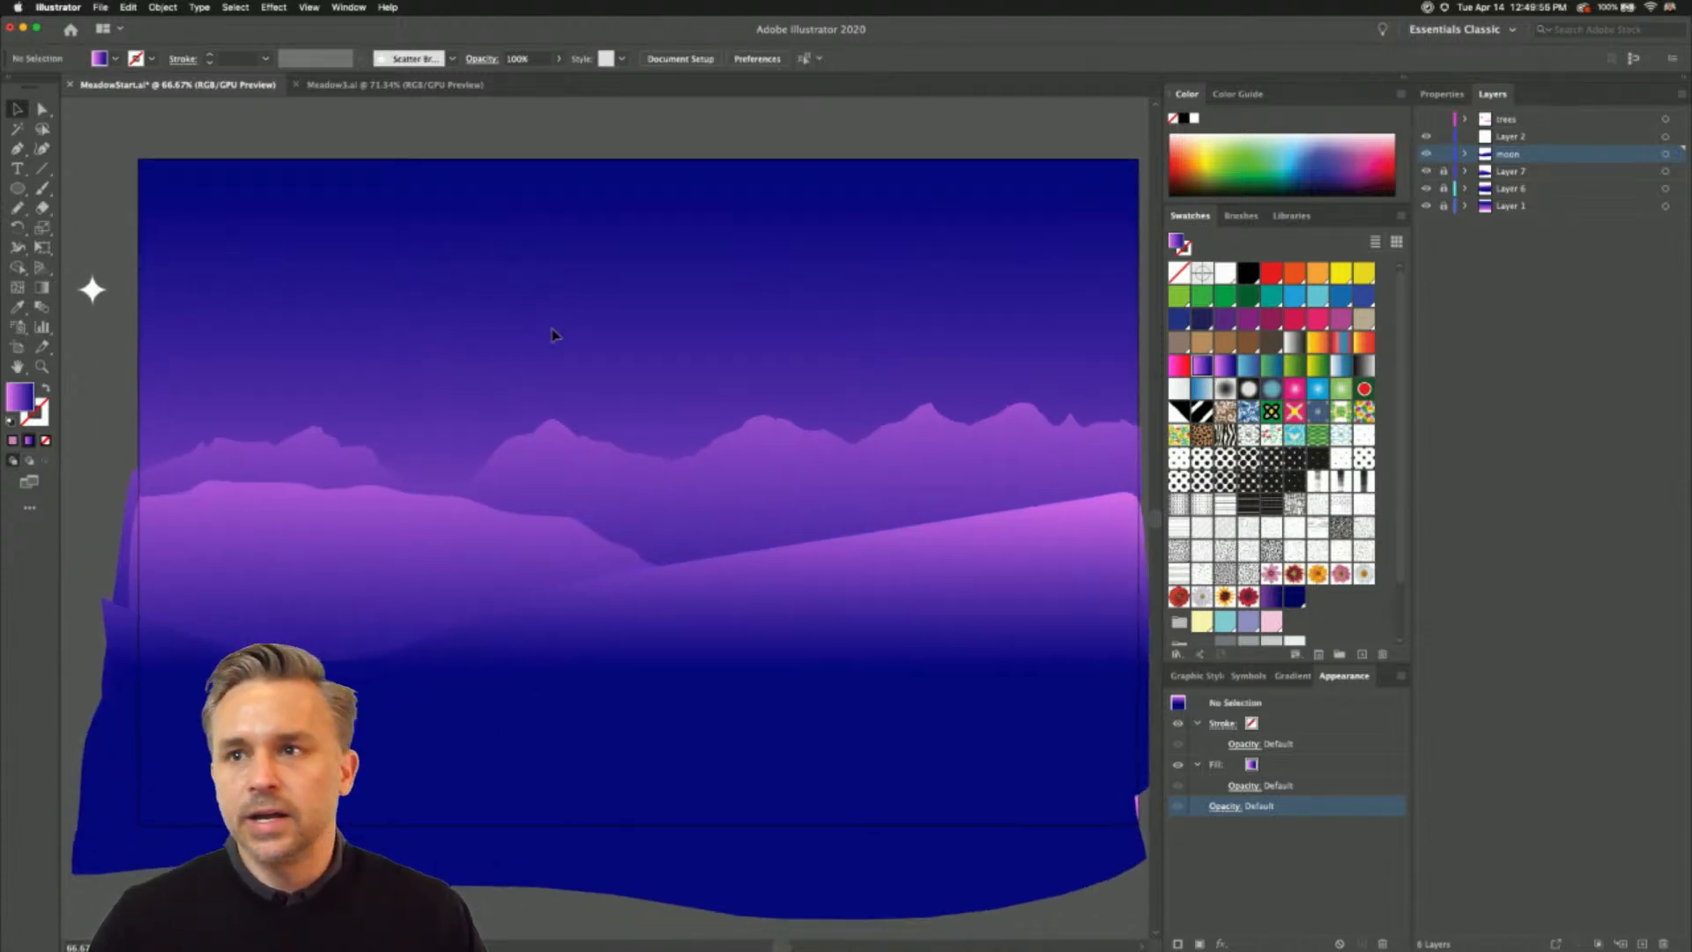
# - Redraw the foreground hill's straight upper slope with the Pencil as two smooth, rounded humps up to the right edge
pyautogui.click(681, 454)
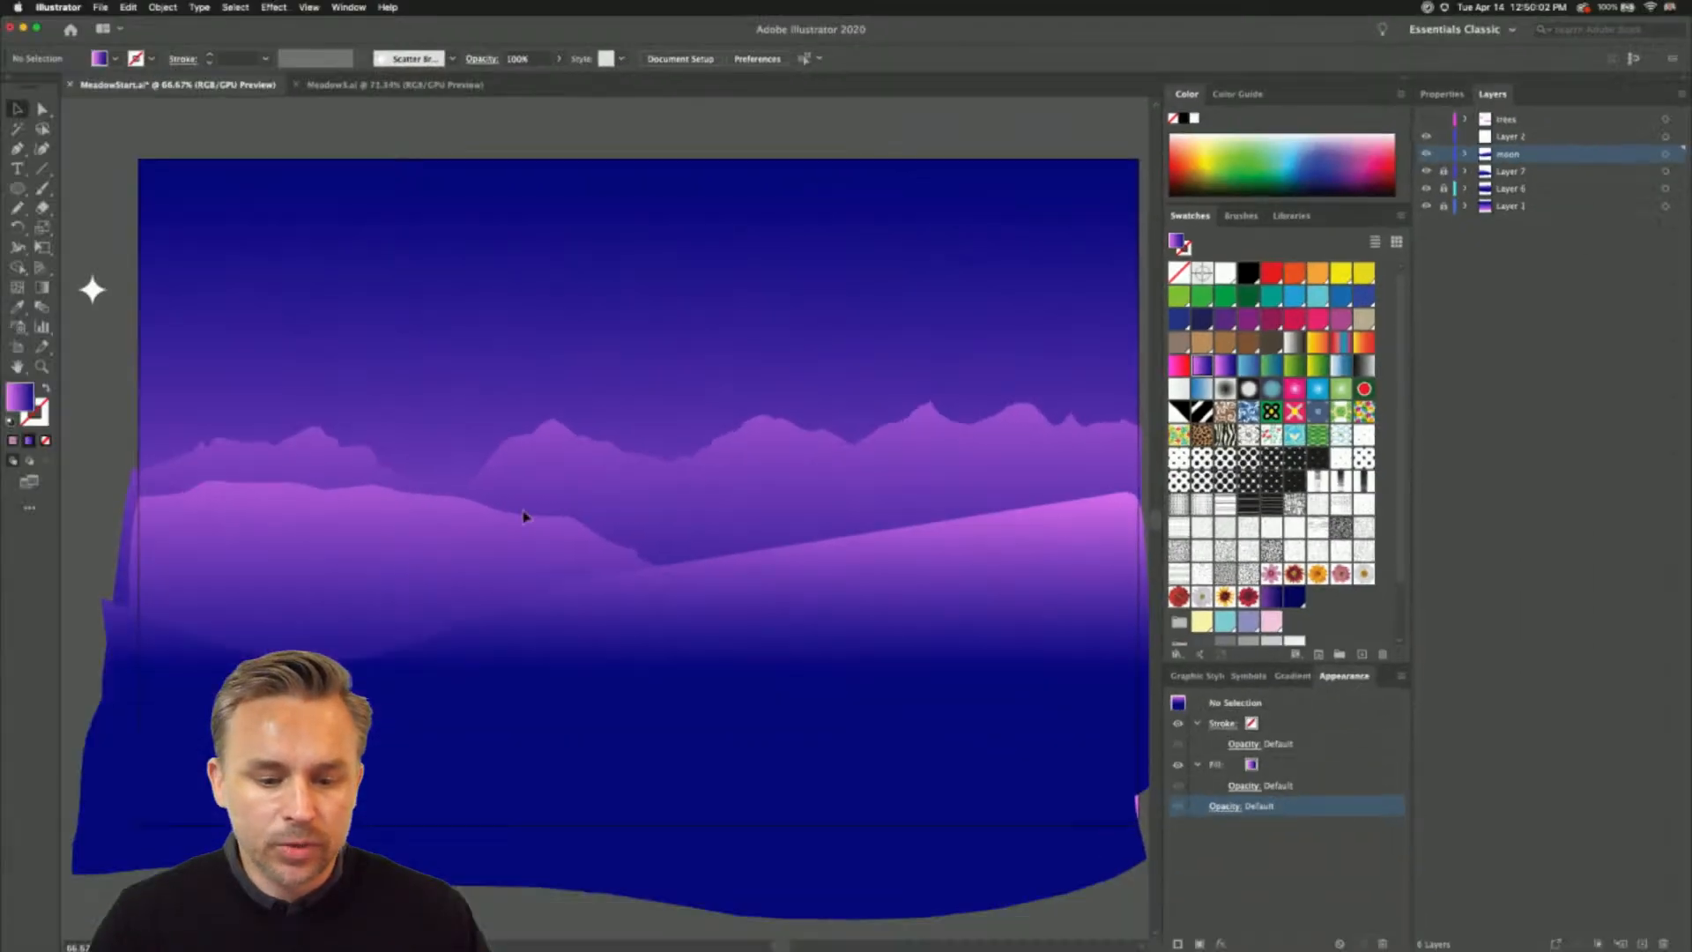
pyautogui.click(589, 651)
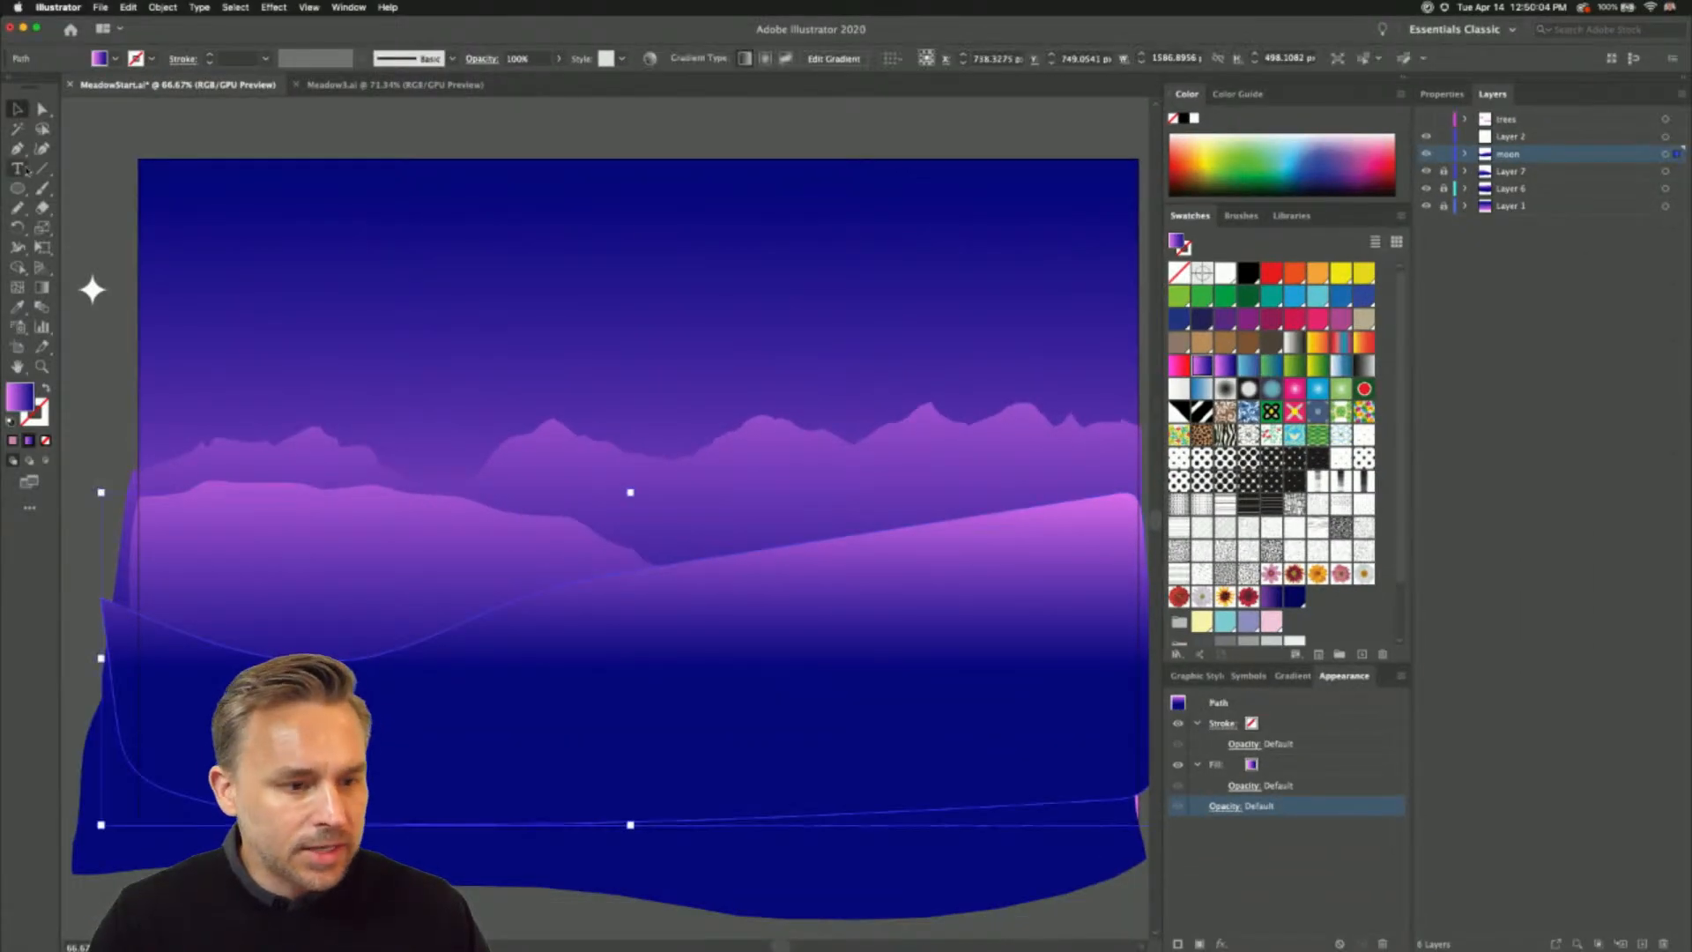
pyautogui.doubleClick(17, 207)
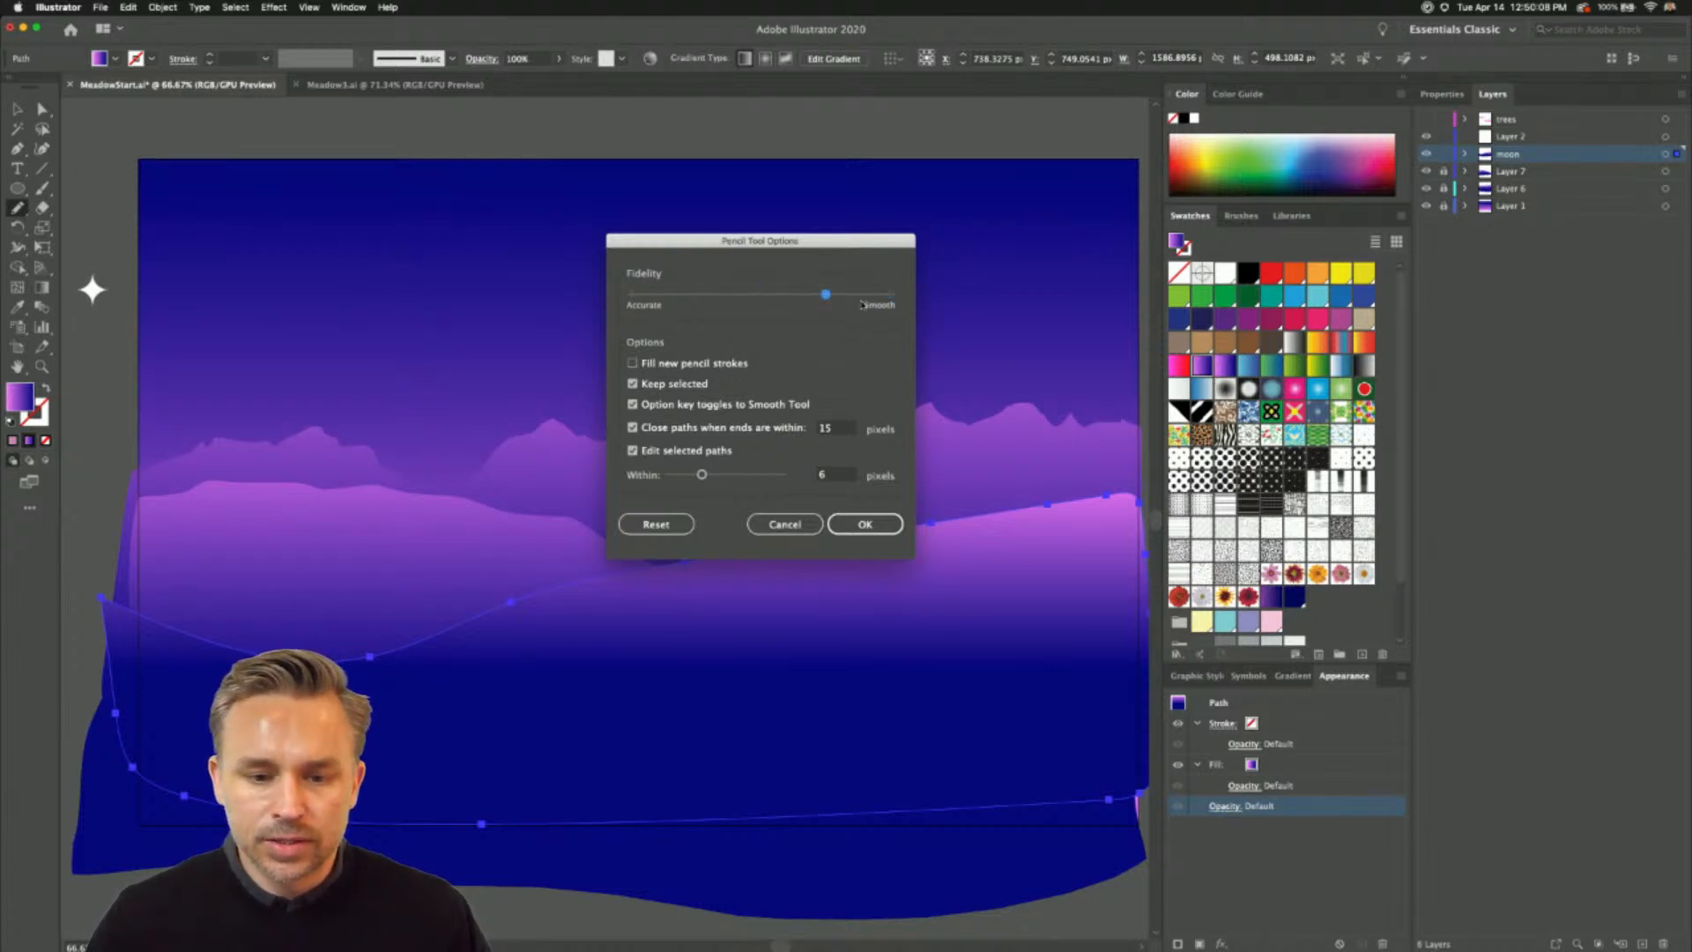
pyautogui.click(864, 524)
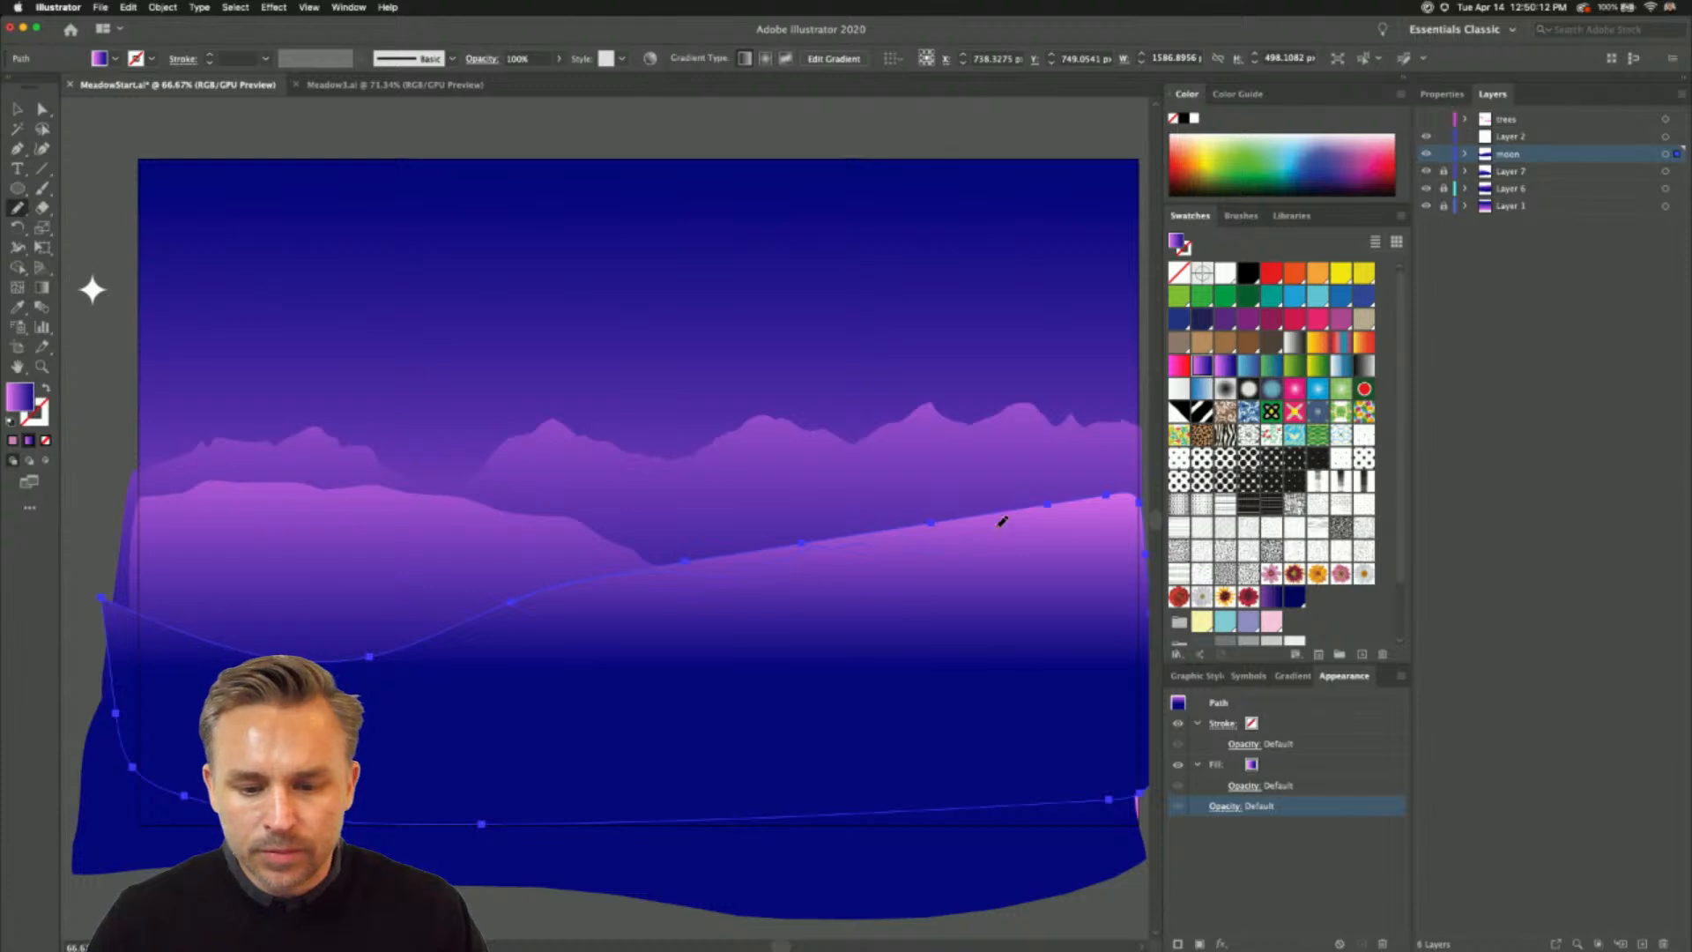
pyautogui.moveTo(1148, 501); pyautogui.dragTo(1144, 502)
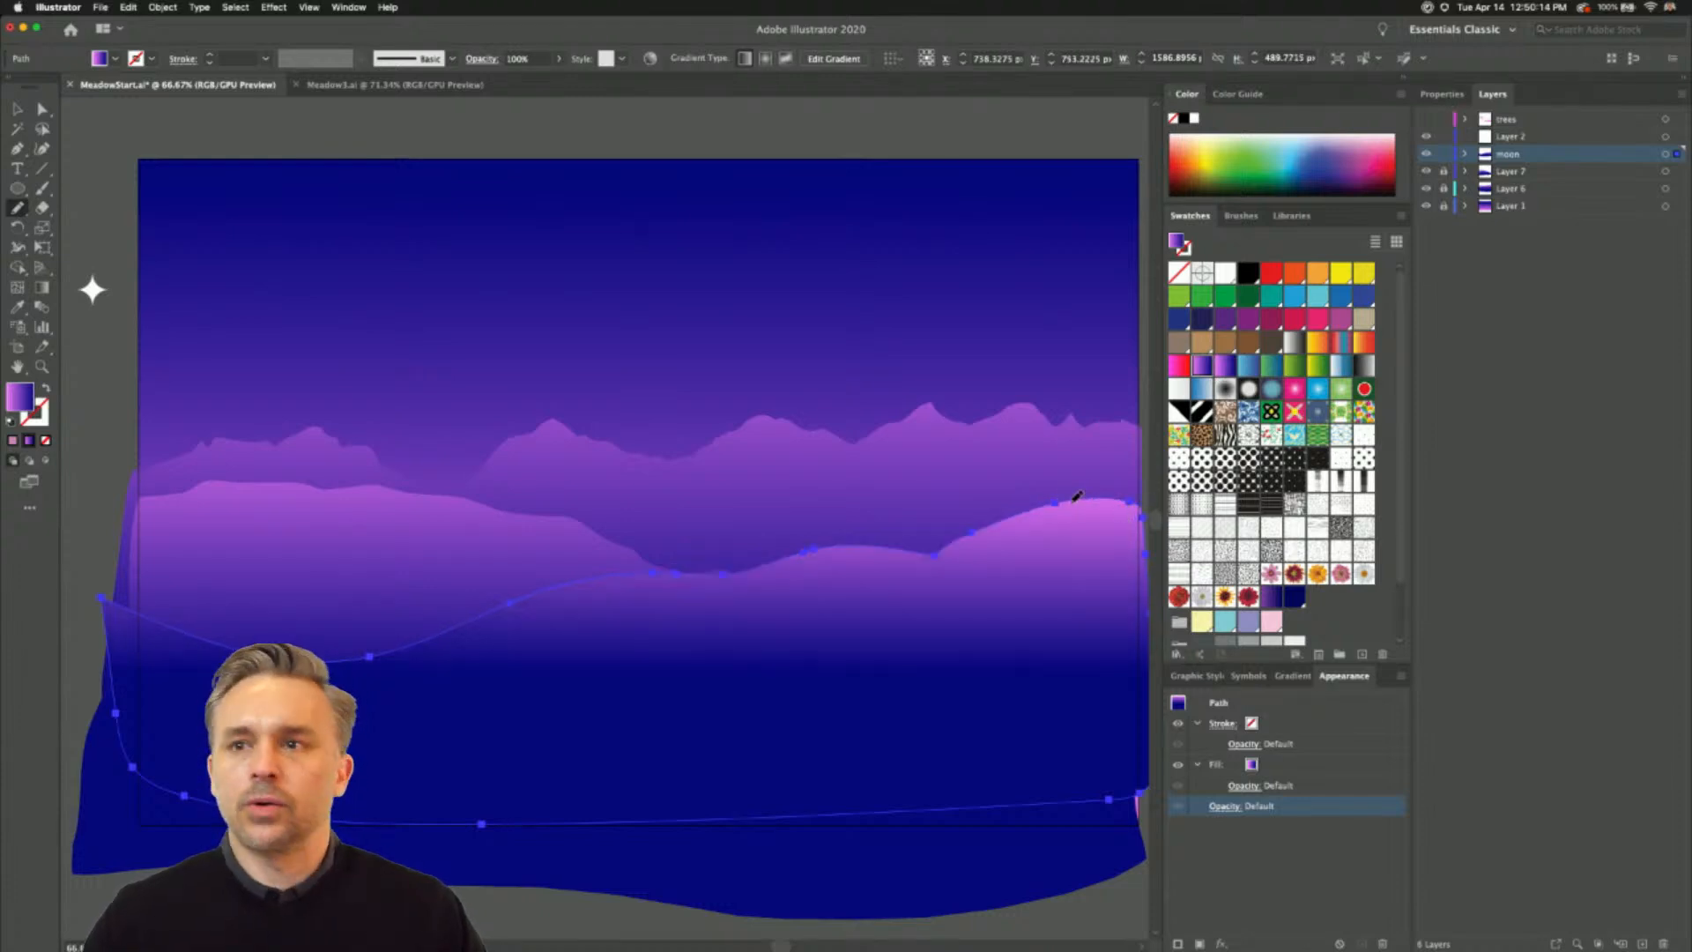
pyautogui.click(15, 110)
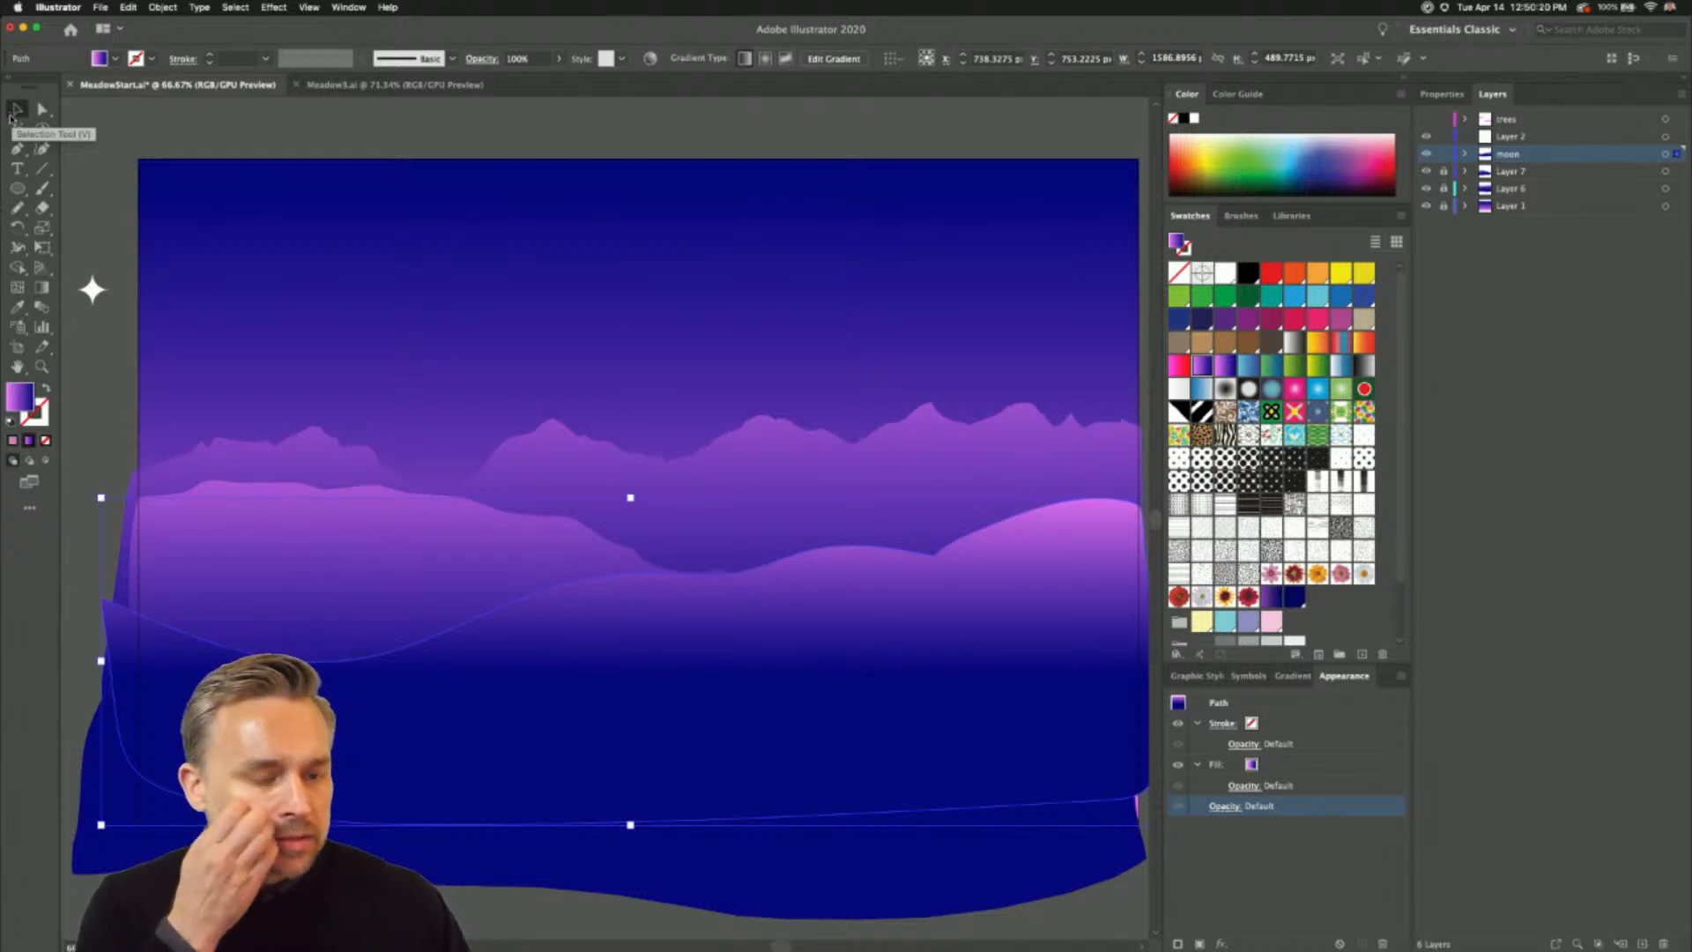
# - Draw a moon circle about 251 px across in the upper sky and run its gradient vertically from pink to dark blue
pyautogui.click(16, 188)
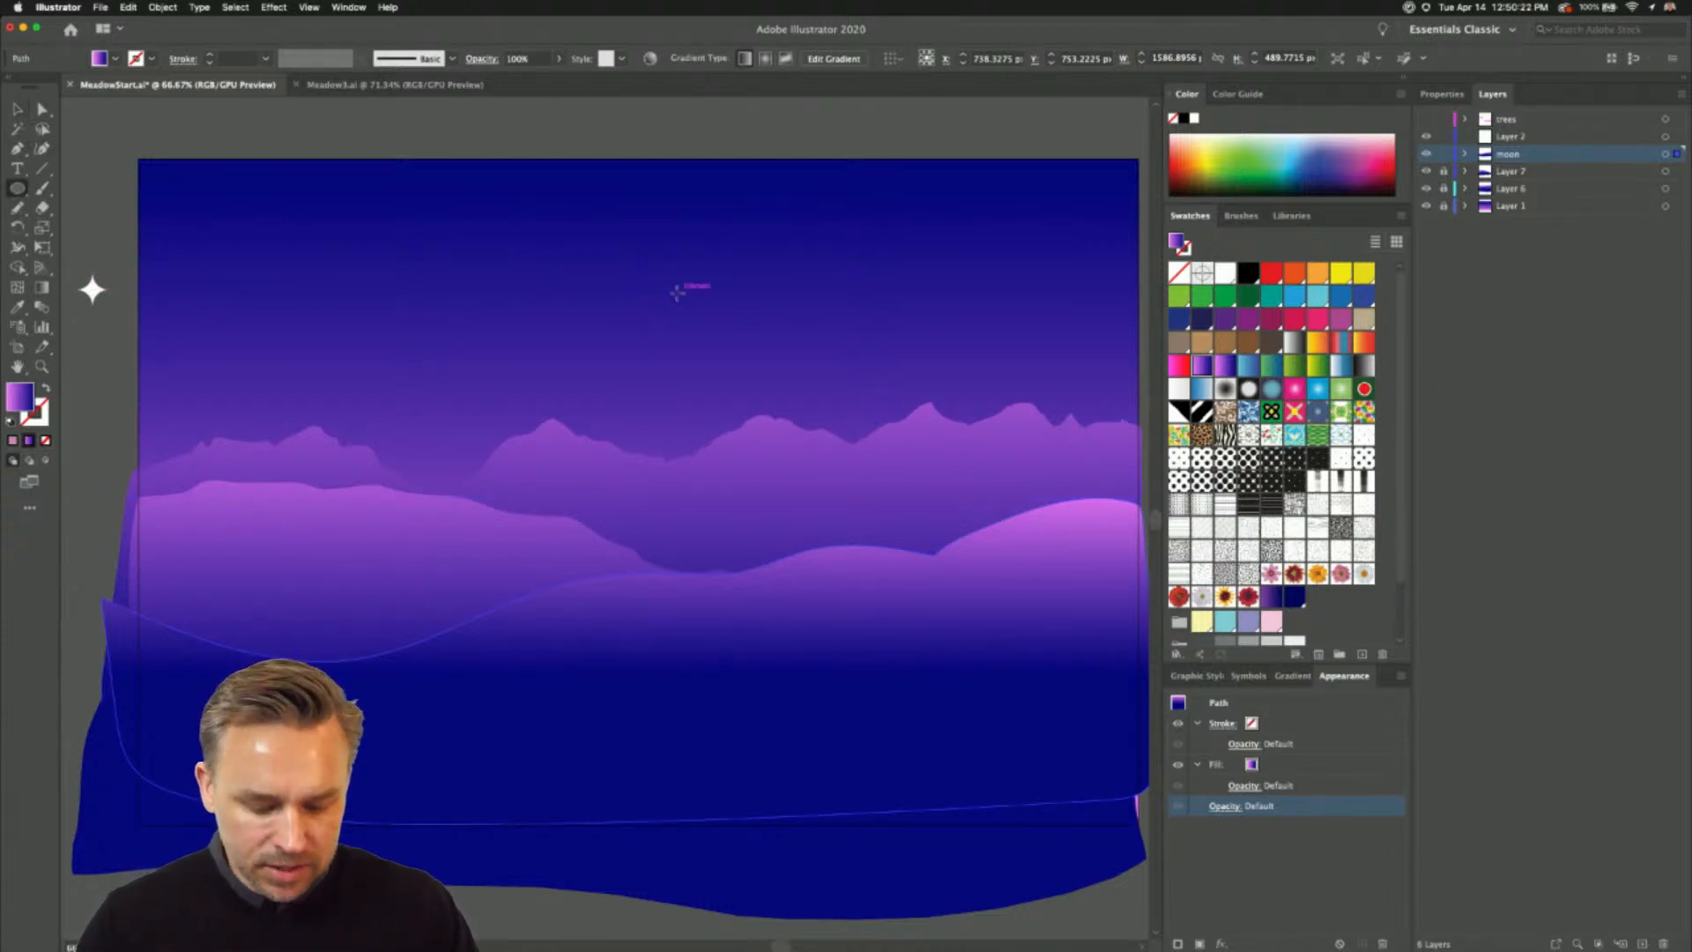
pyautogui.moveTo(678, 288); pyautogui.dragTo(762, 373)
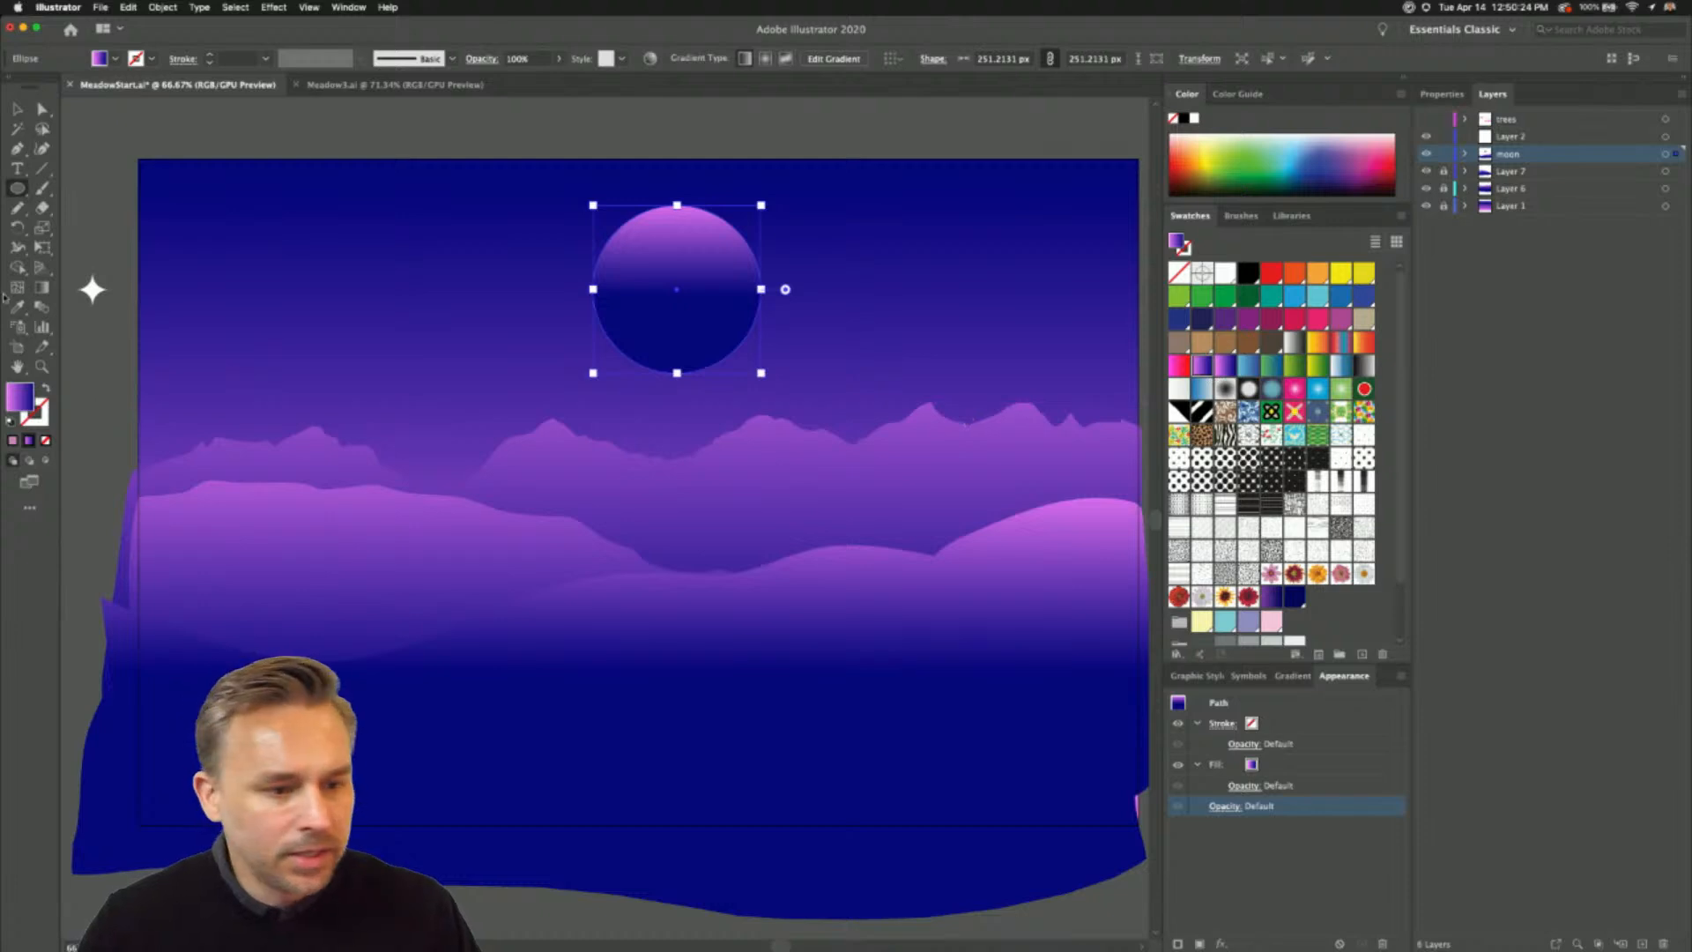
pyautogui.click(43, 288)
pyautogui.moveTo(676, 208); pyautogui.dragTo(676, 398)
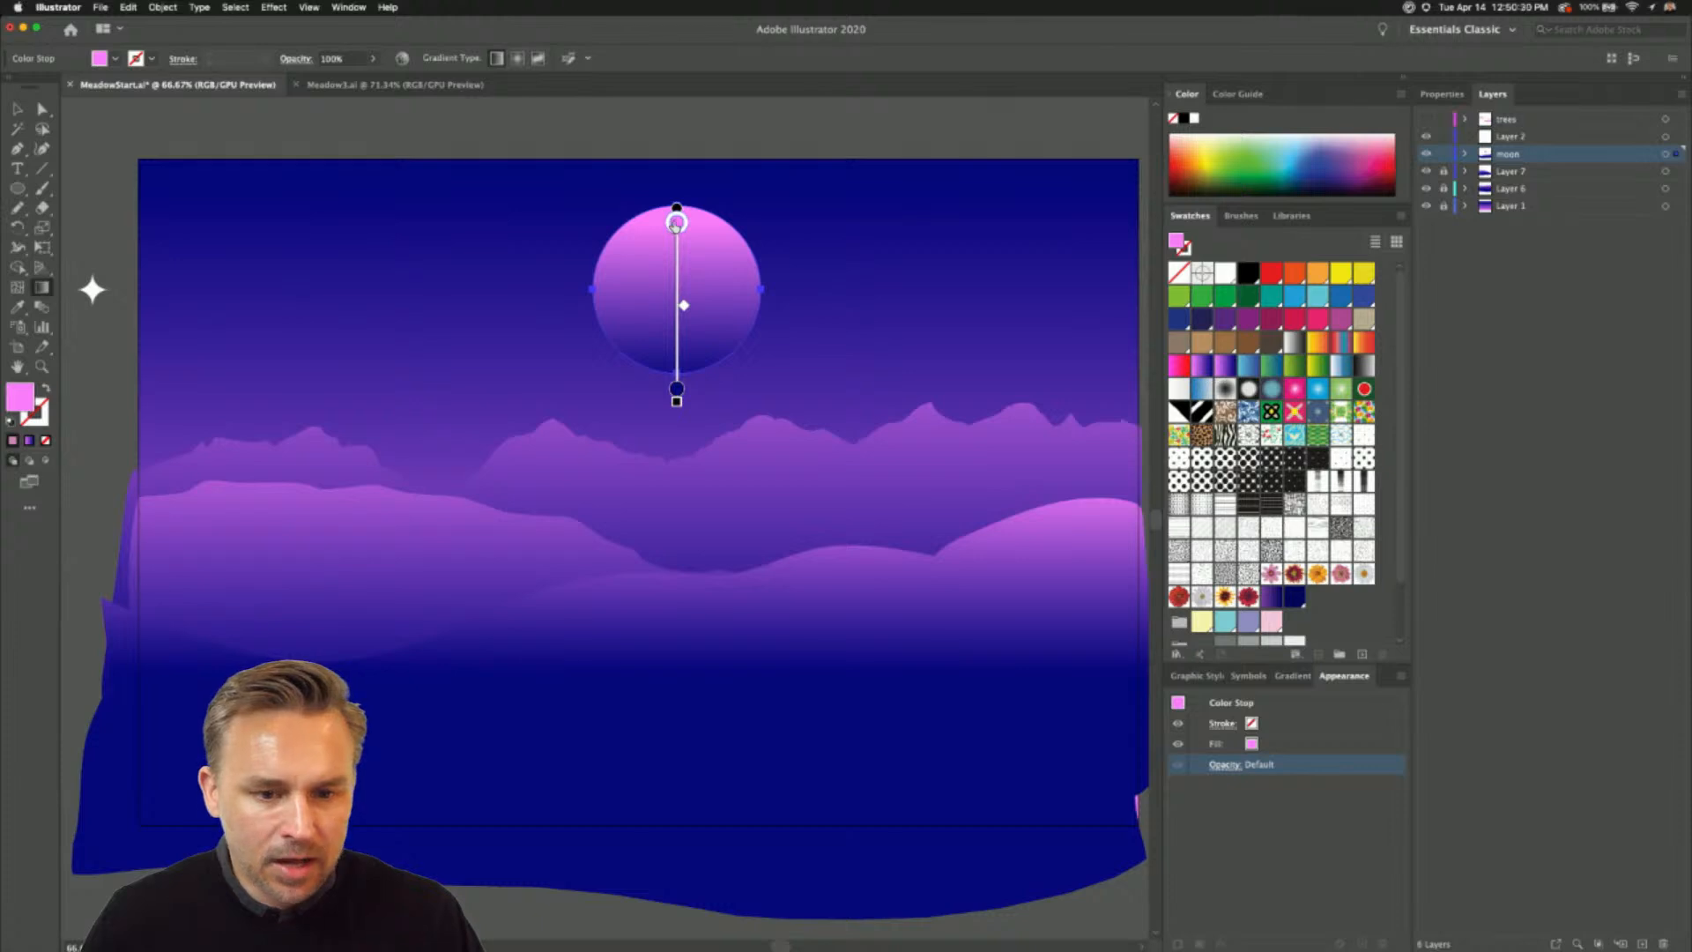
# - Change the moon gradient's upper colour stop to the white swatch
pyautogui.doubleClick(676, 223)
pyautogui.click(469, 316)
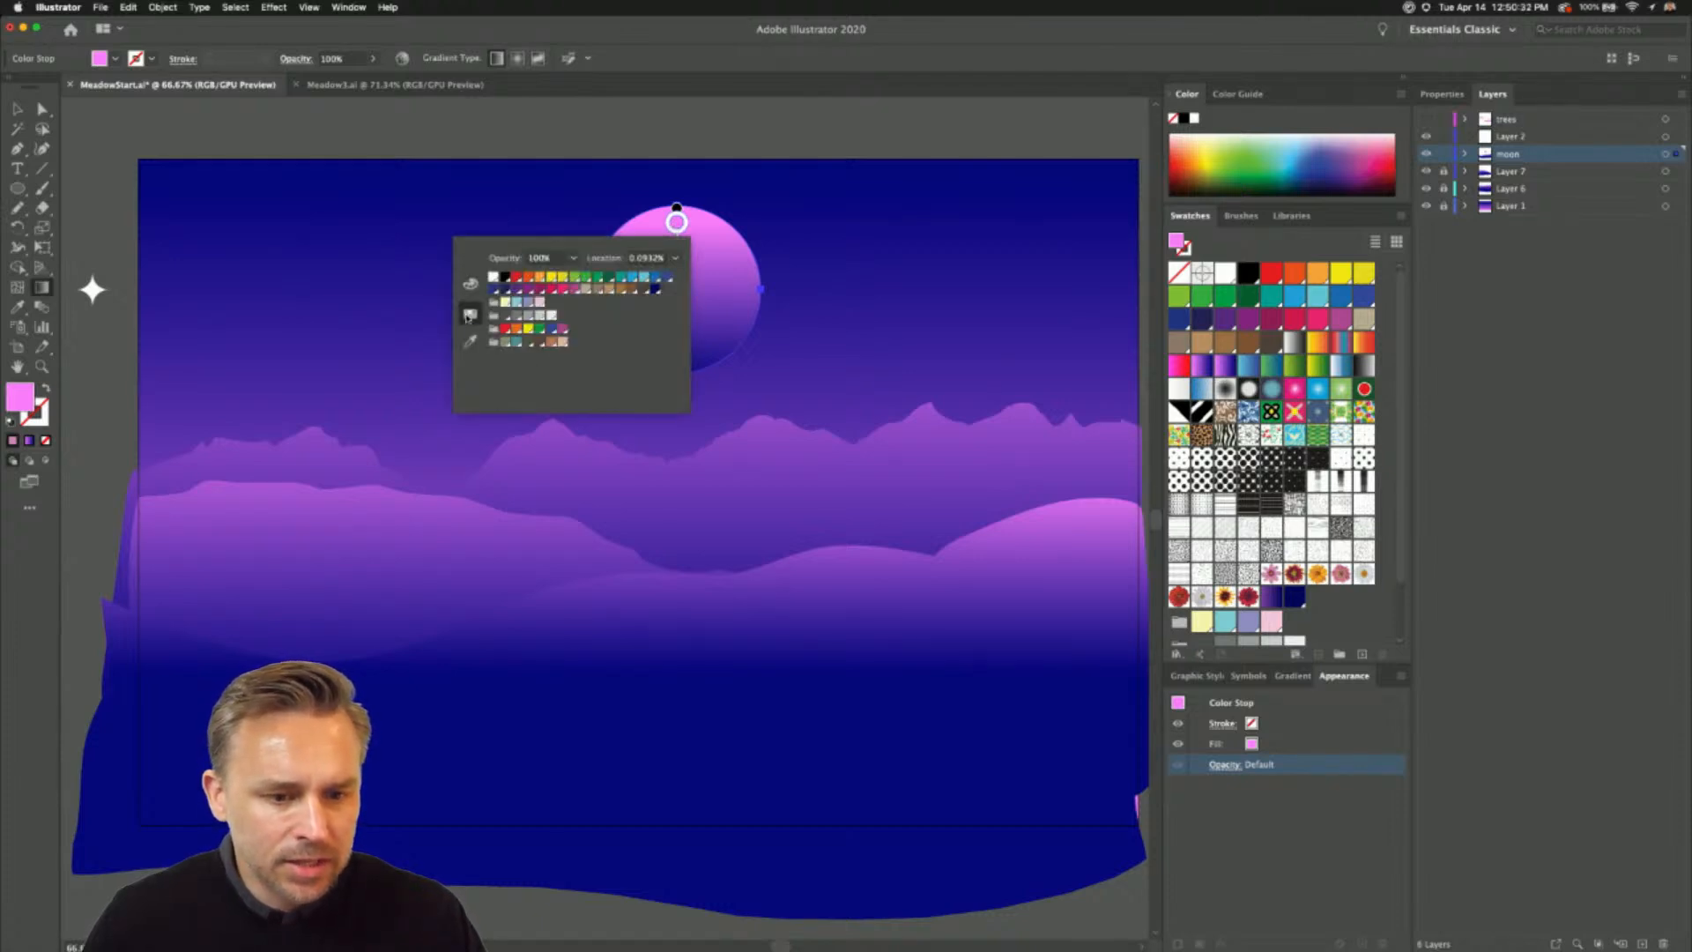
pyautogui.click(493, 278)
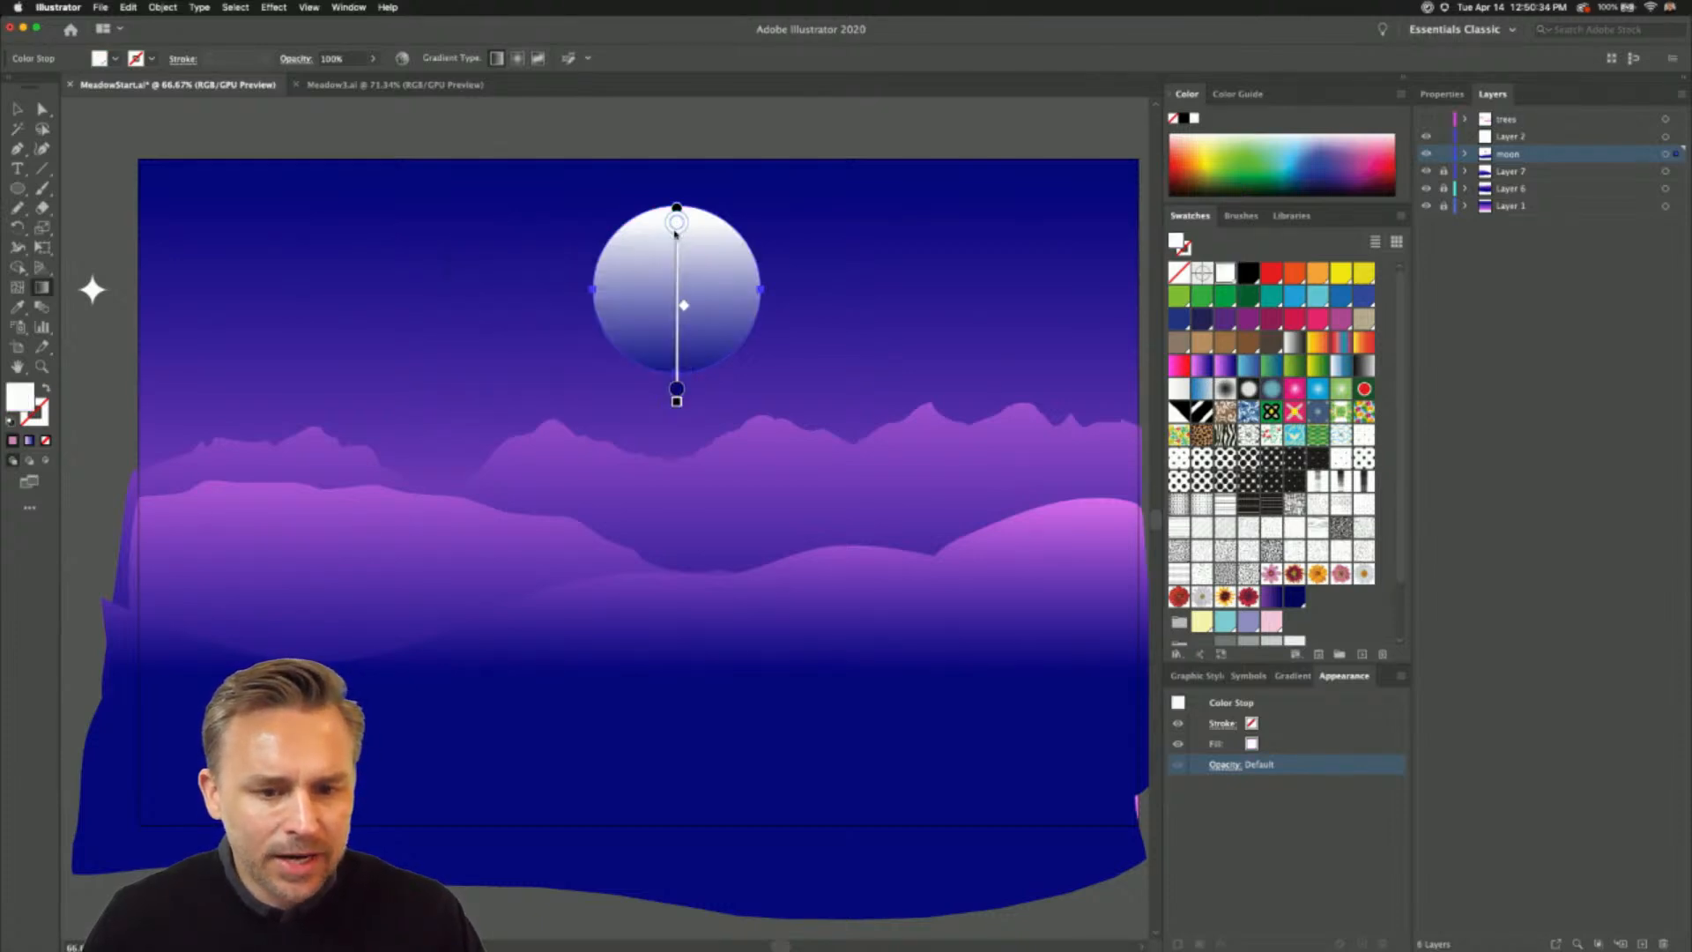
# - Try the magenta swatch on the moon gradient's lower colour stop, and undo the change
pyautogui.doubleClick(676, 389)
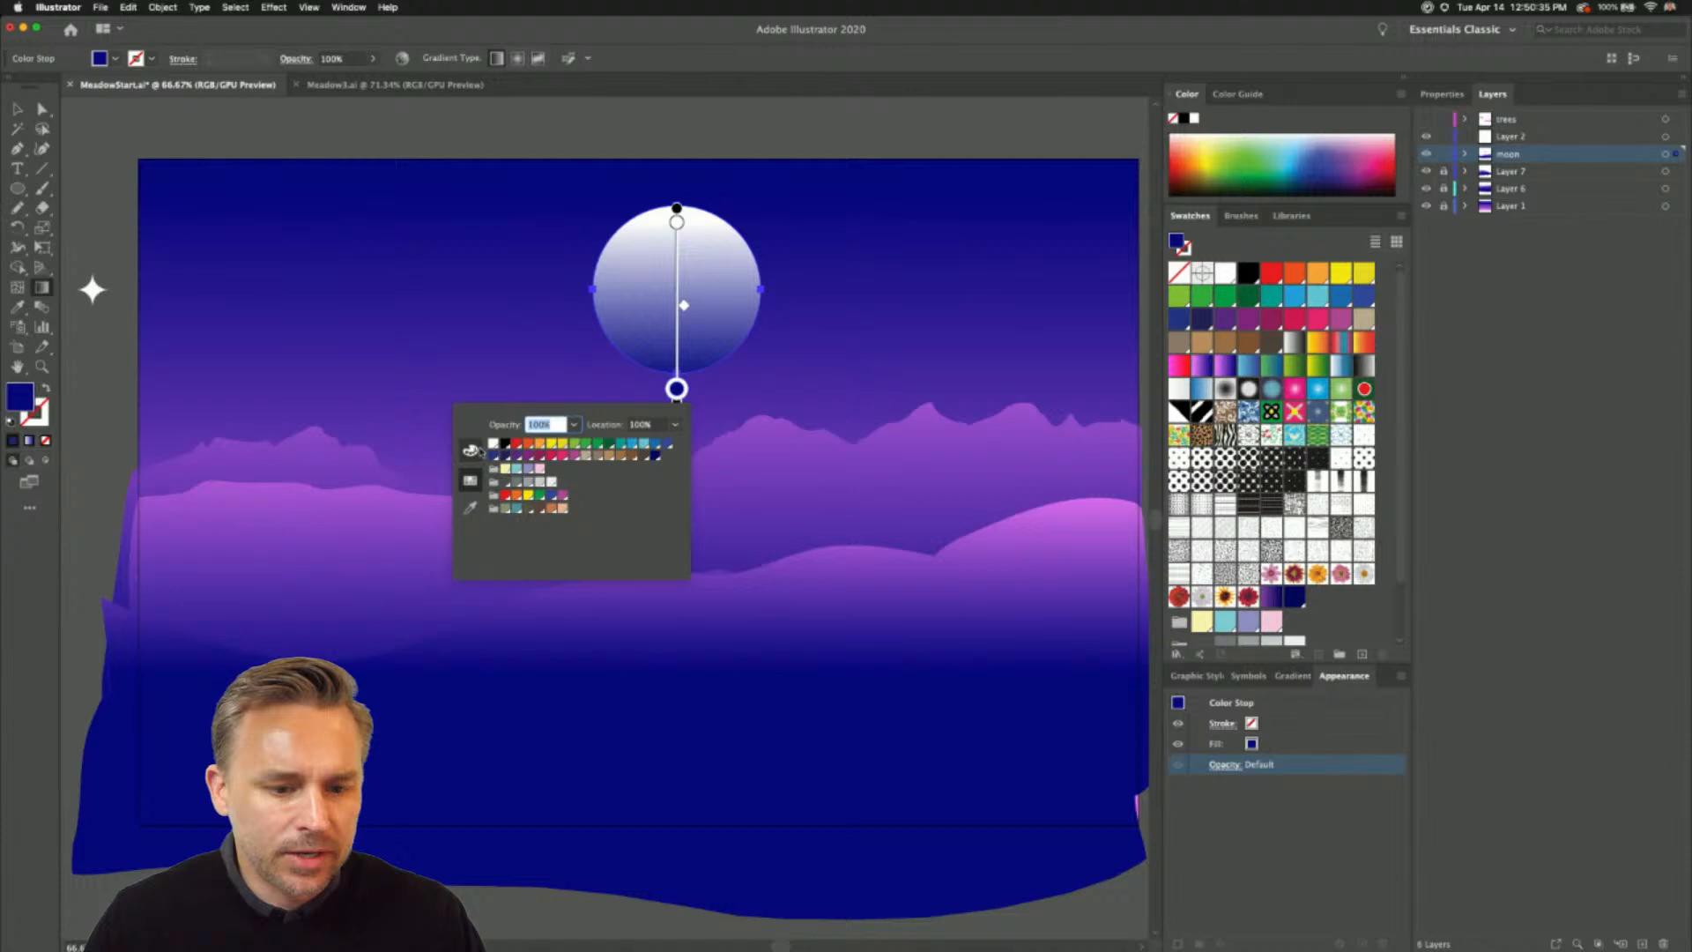
pyautogui.click(562, 496)
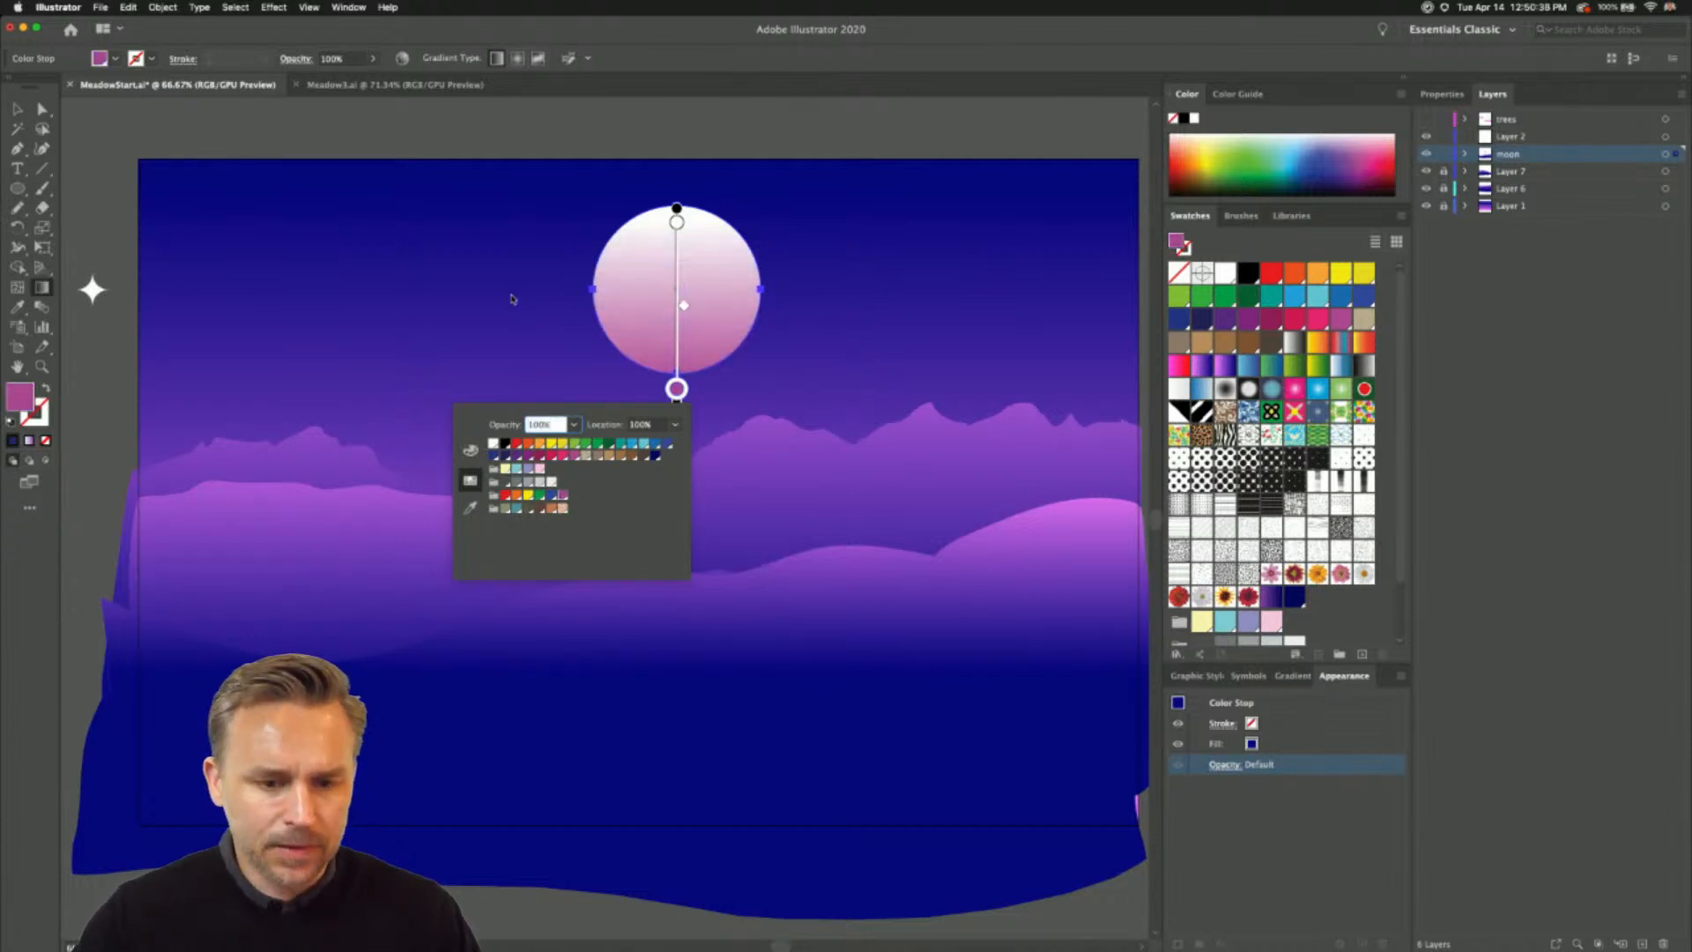
pyautogui.press('v')
pyautogui.press('super+z')
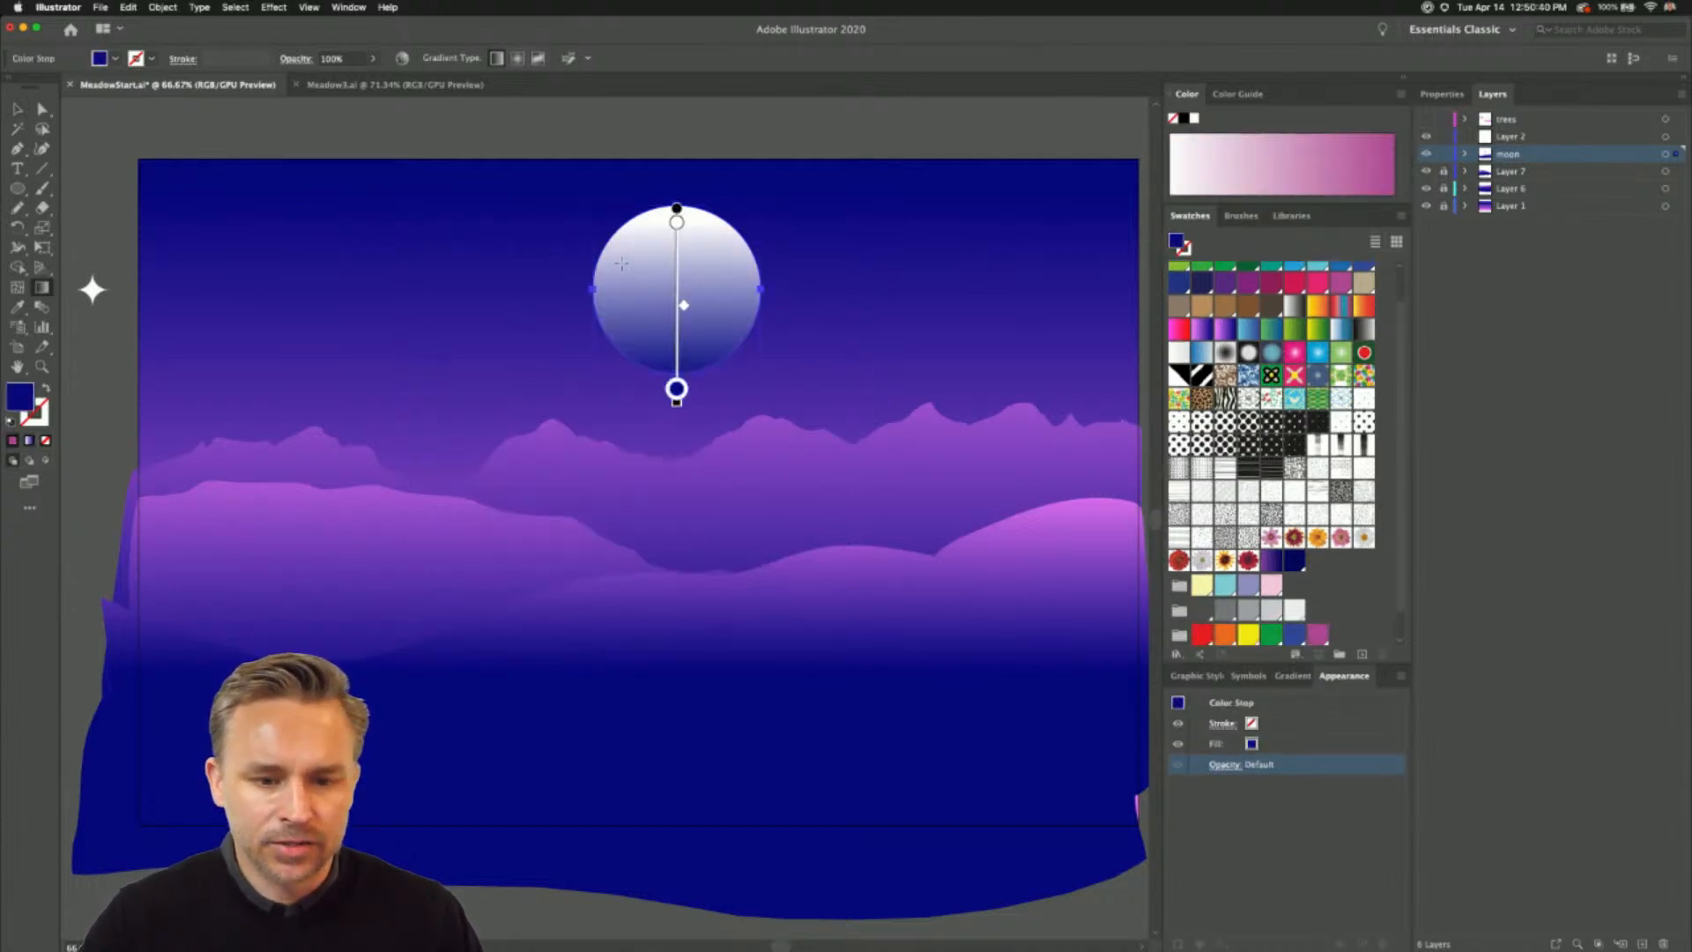
# - Redraw the moon's gradient vertically from white at its upper edge to dark blue just below the circle, and deselect it
pyautogui.moveTo(627, 264); pyautogui.dragTo(677, 280)
pyautogui.moveTo(679, 210); pyautogui.dragTo(680, 393)
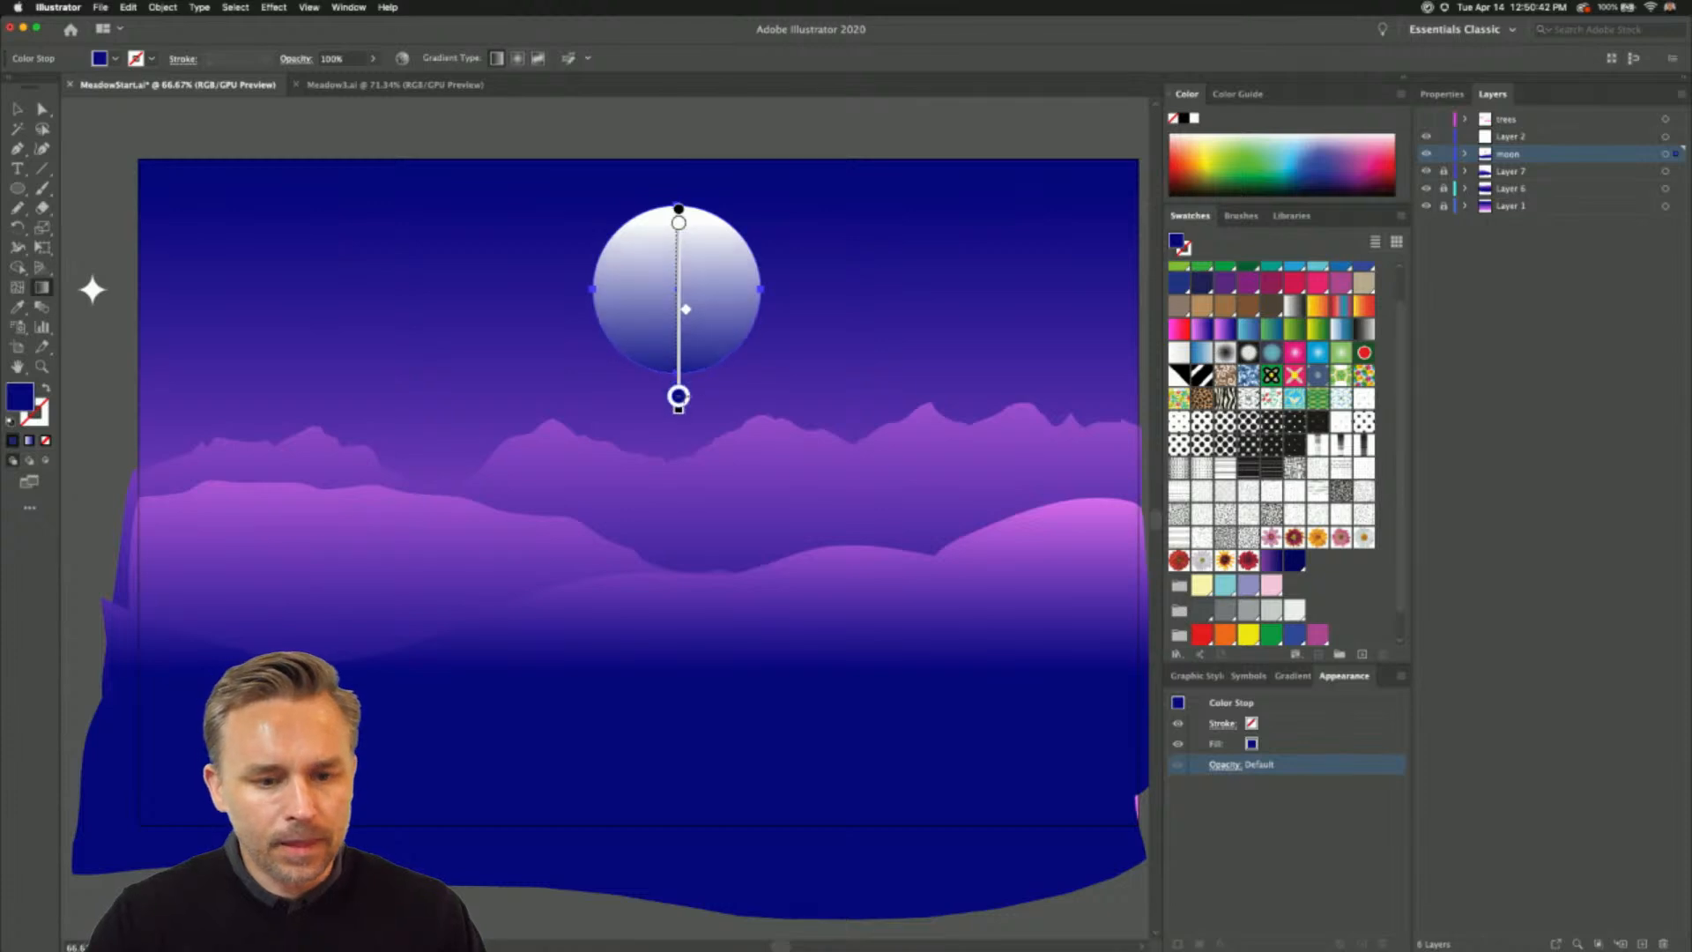
pyautogui.click(18, 111)
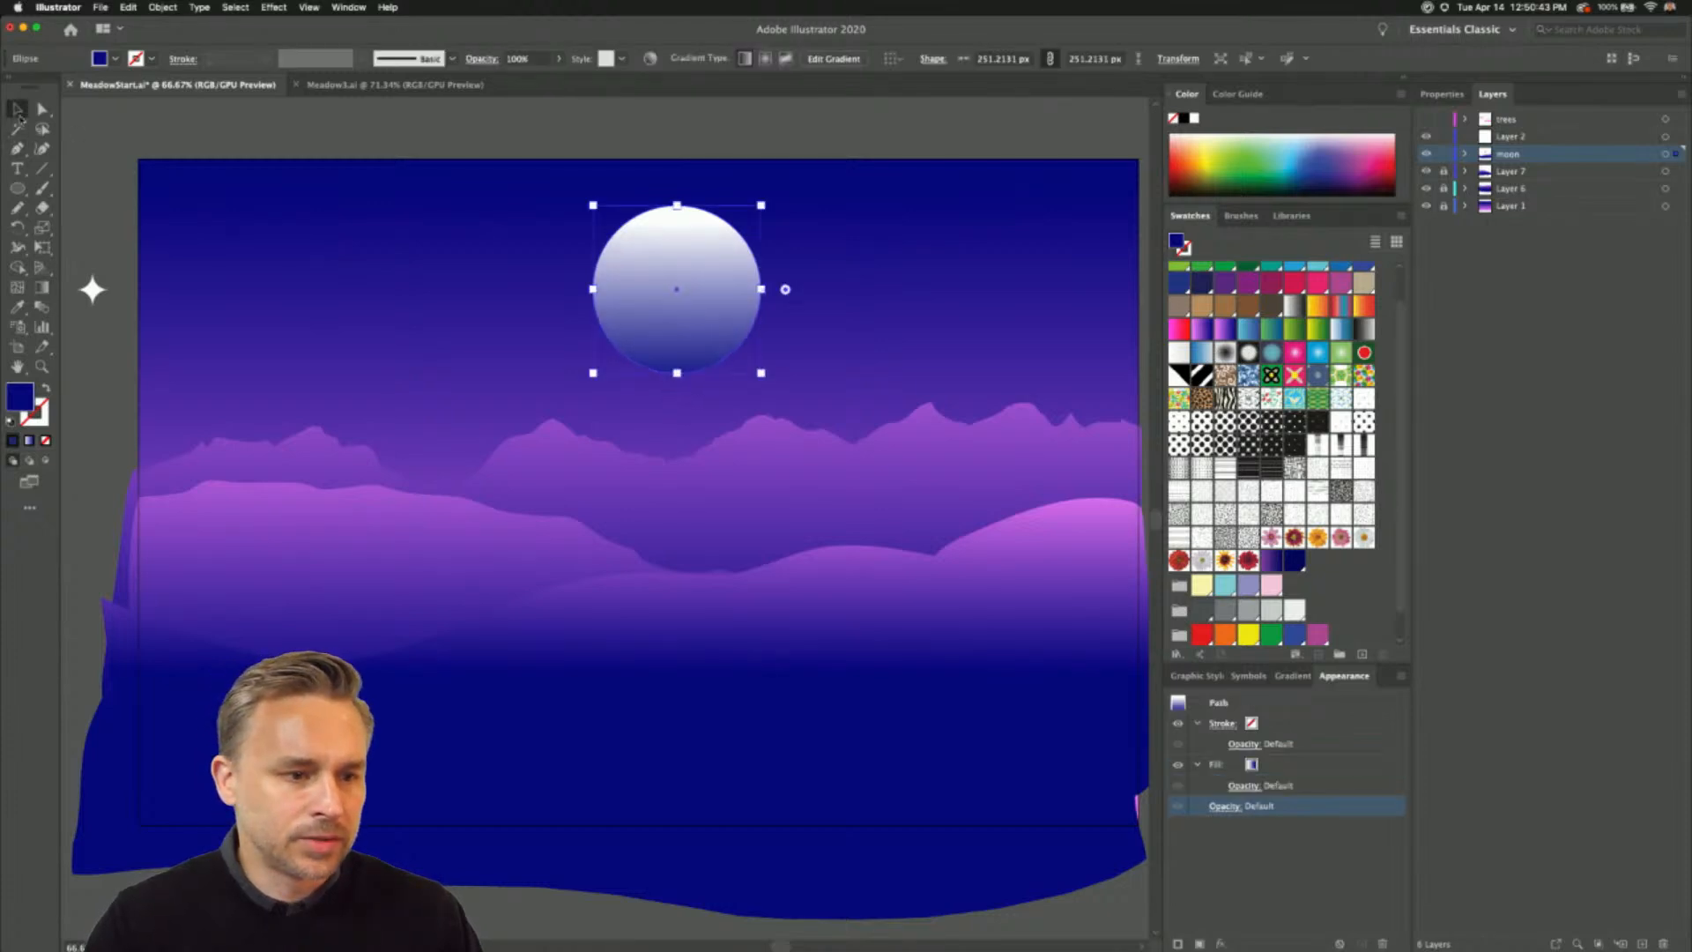
pyautogui.click(96, 143)
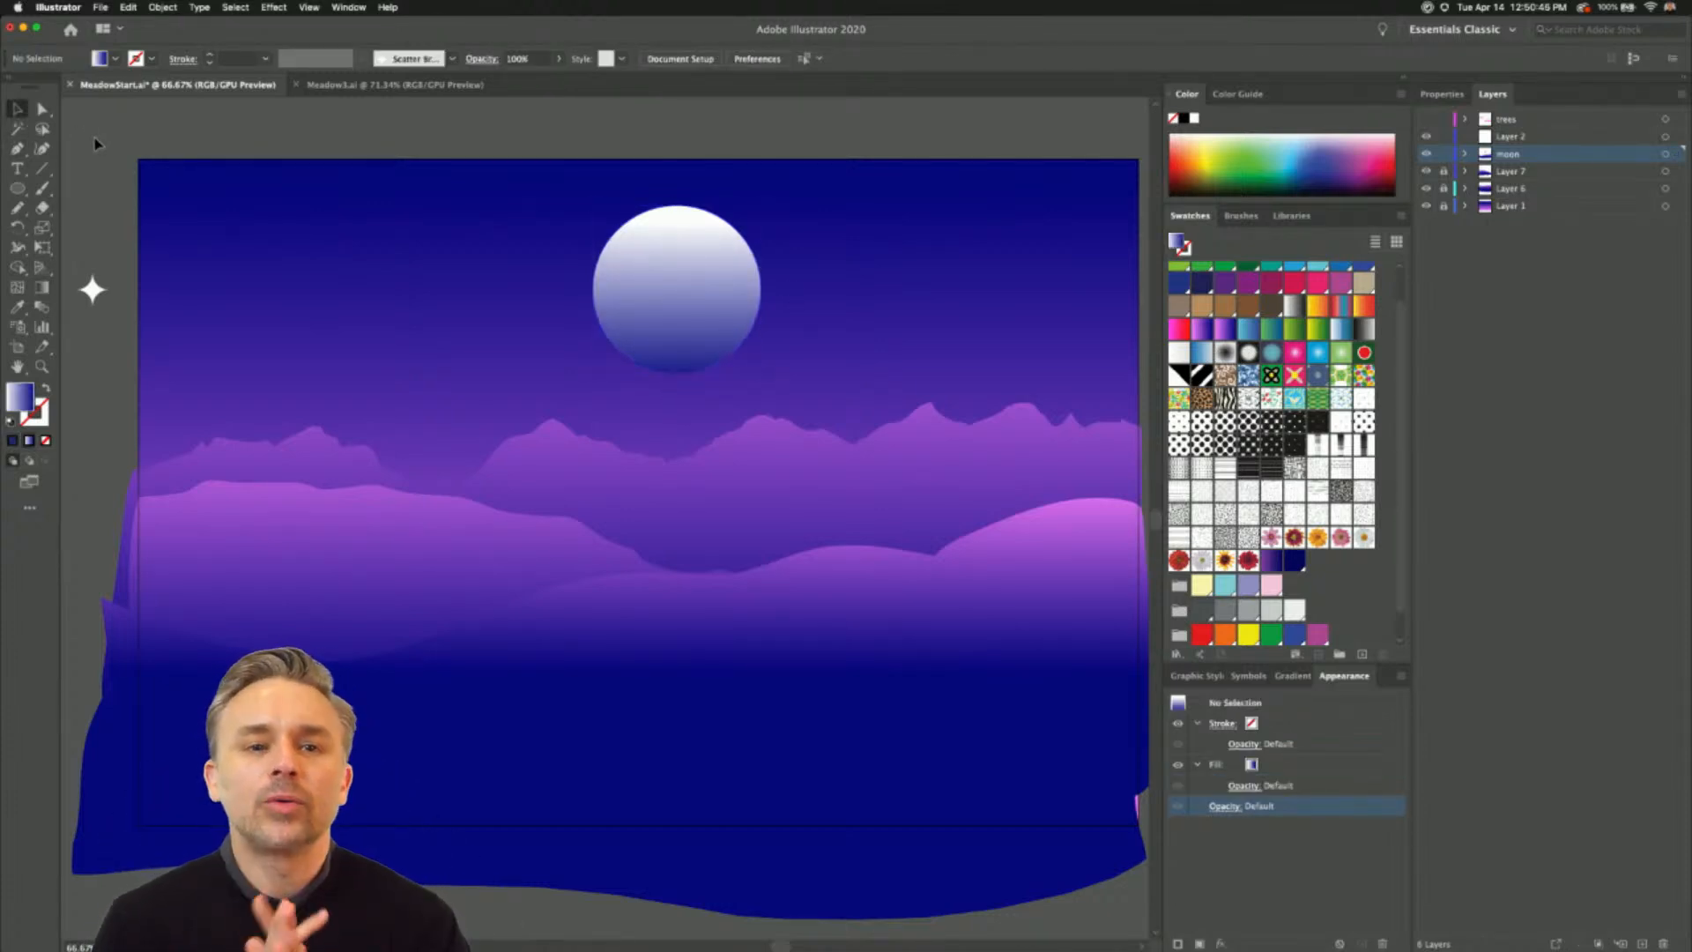
# - Lower the moon slightly and apply the saved Outer Glow graphic style to it
pyautogui.click(676, 268)
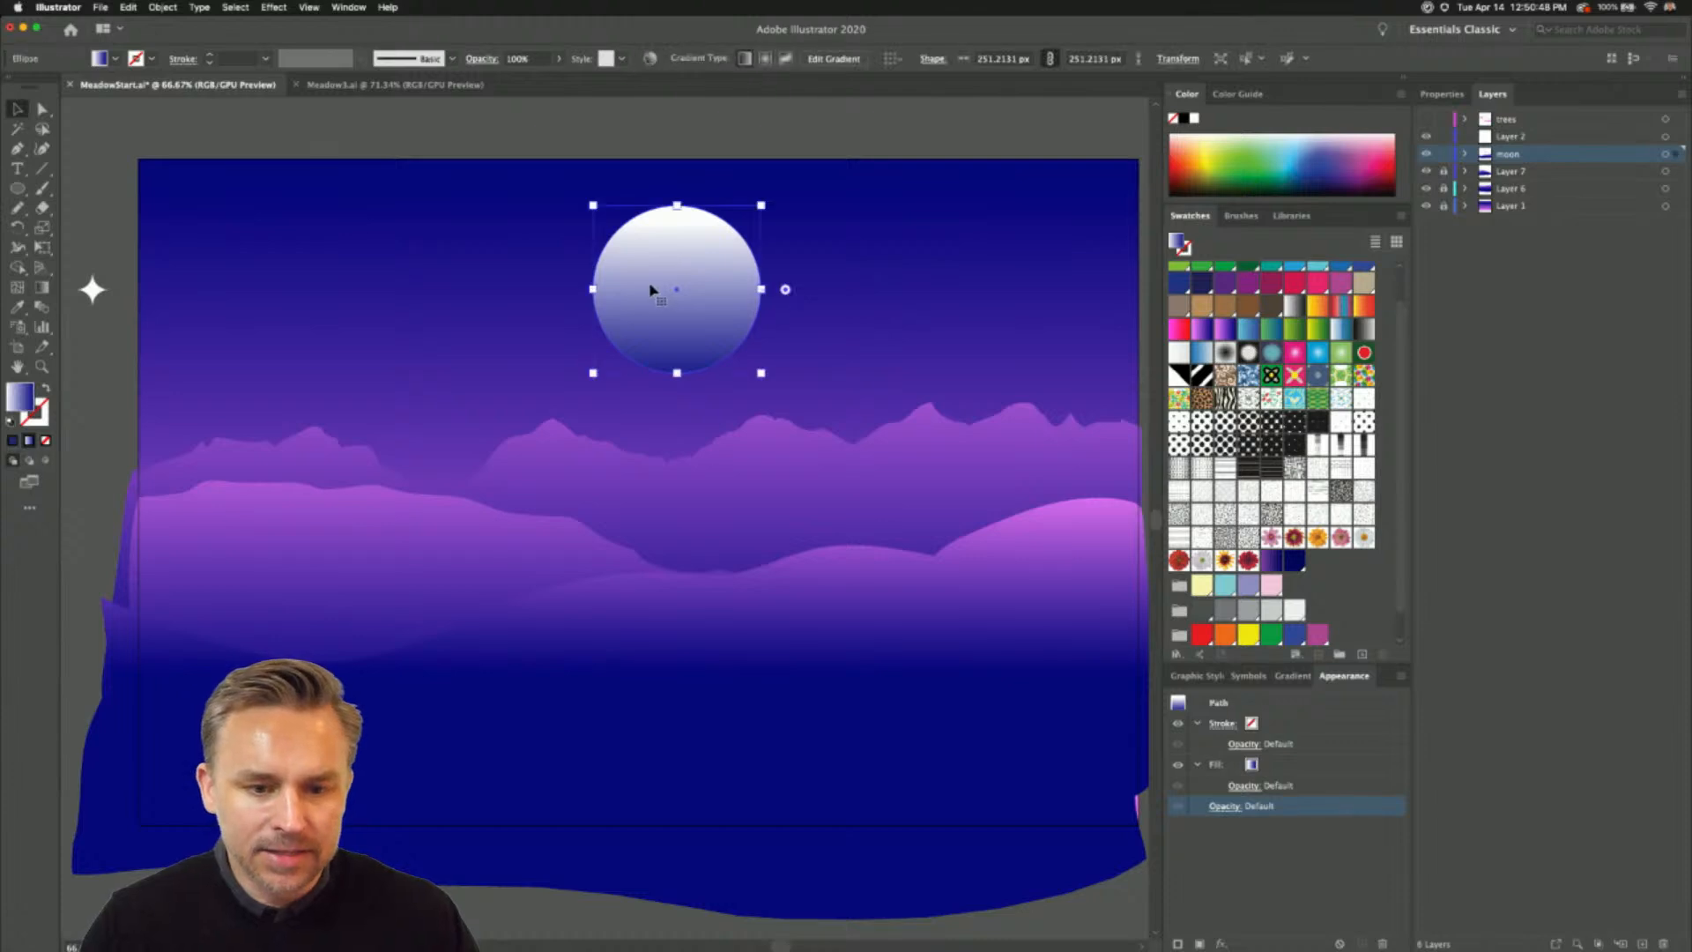
pyautogui.moveTo(653, 288); pyautogui.dragTo(668, 305)
pyautogui.click(1200, 677)
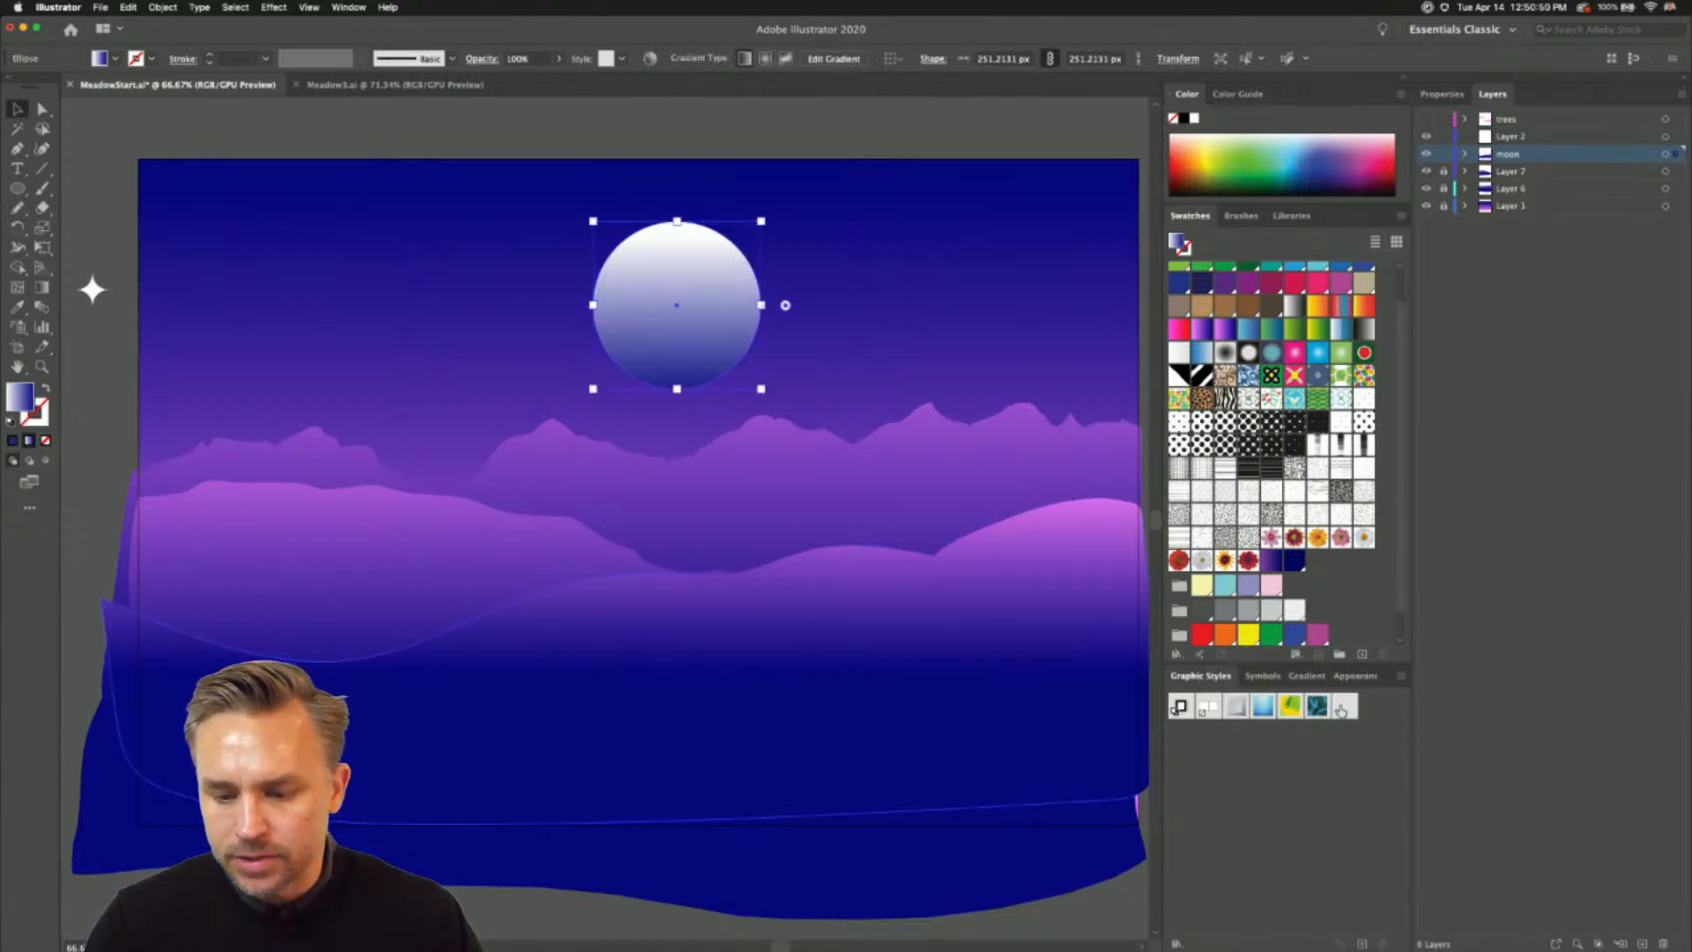
pyautogui.click(1340, 709)
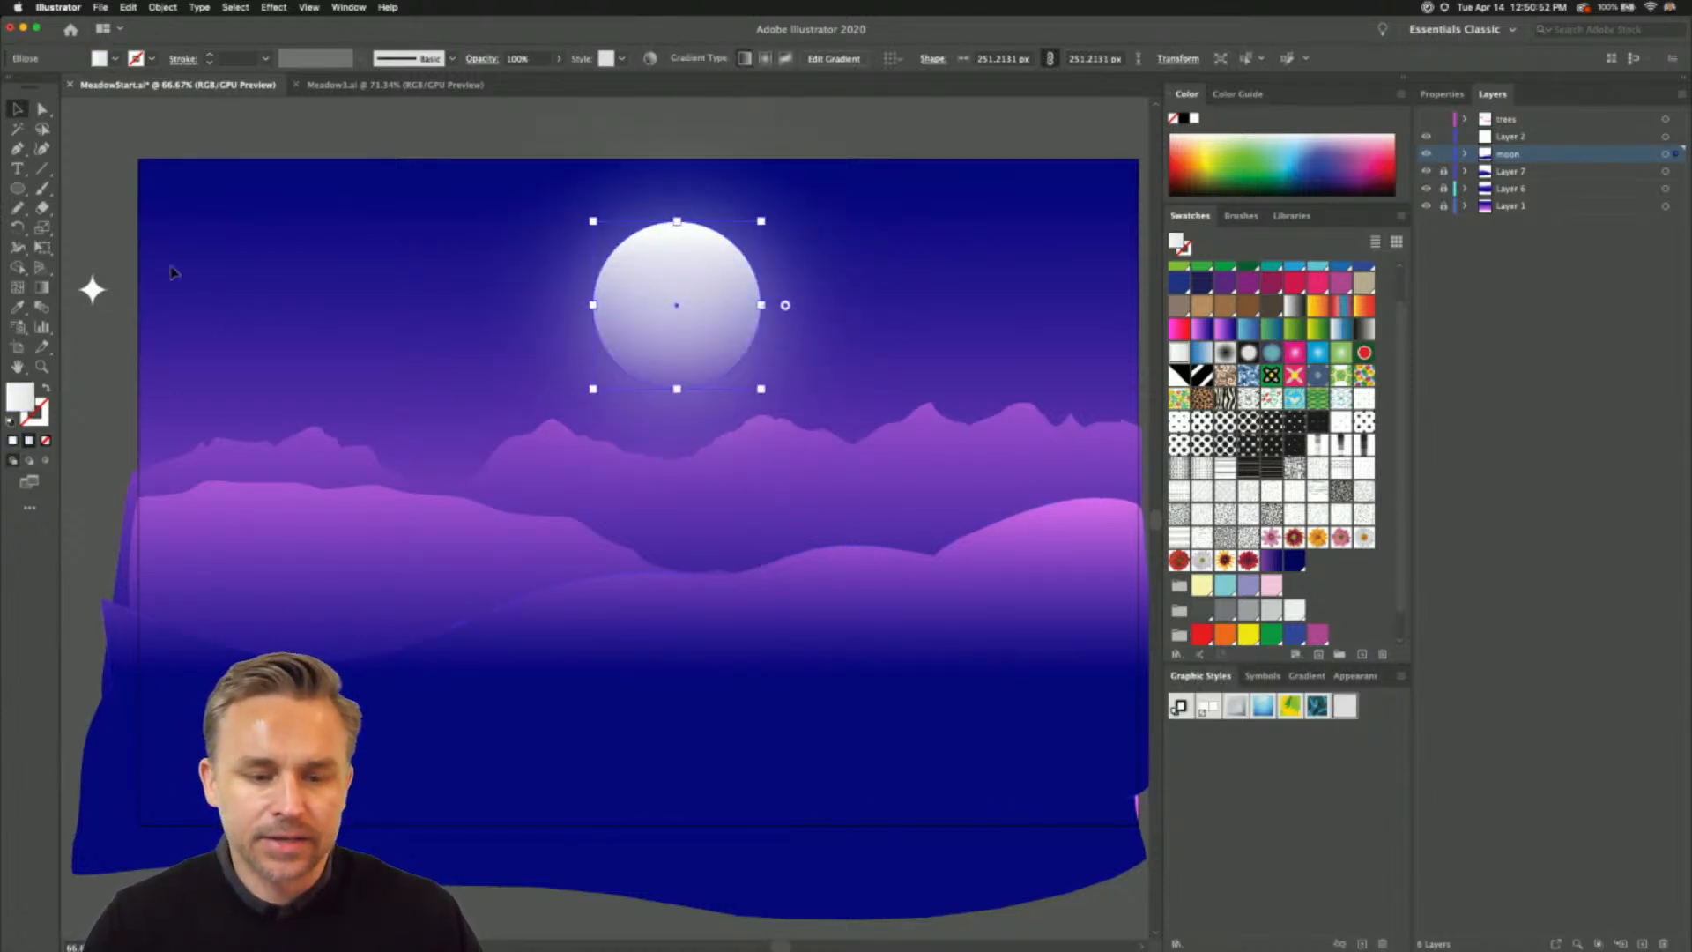
pyautogui.click(113, 246)
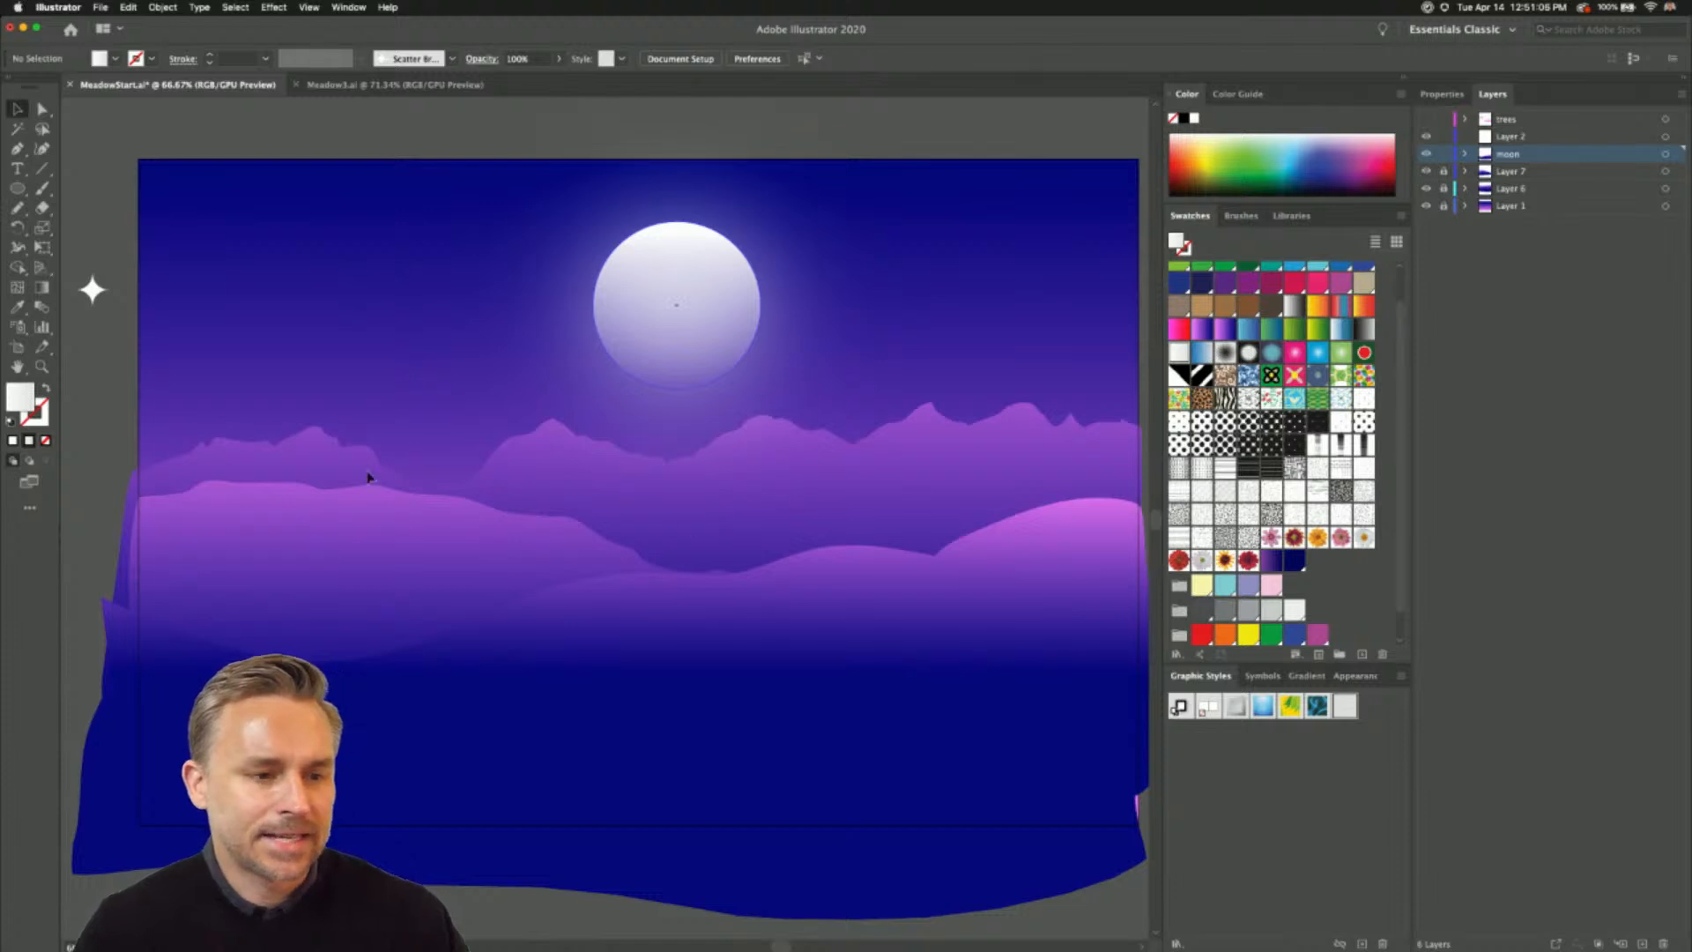
# - Draw a five-pointed star about 256 by 244 px in the sky beside the moon with the Star tool
pyautogui.moveTo(351, 216); pyautogui.dragTo(396, 243)
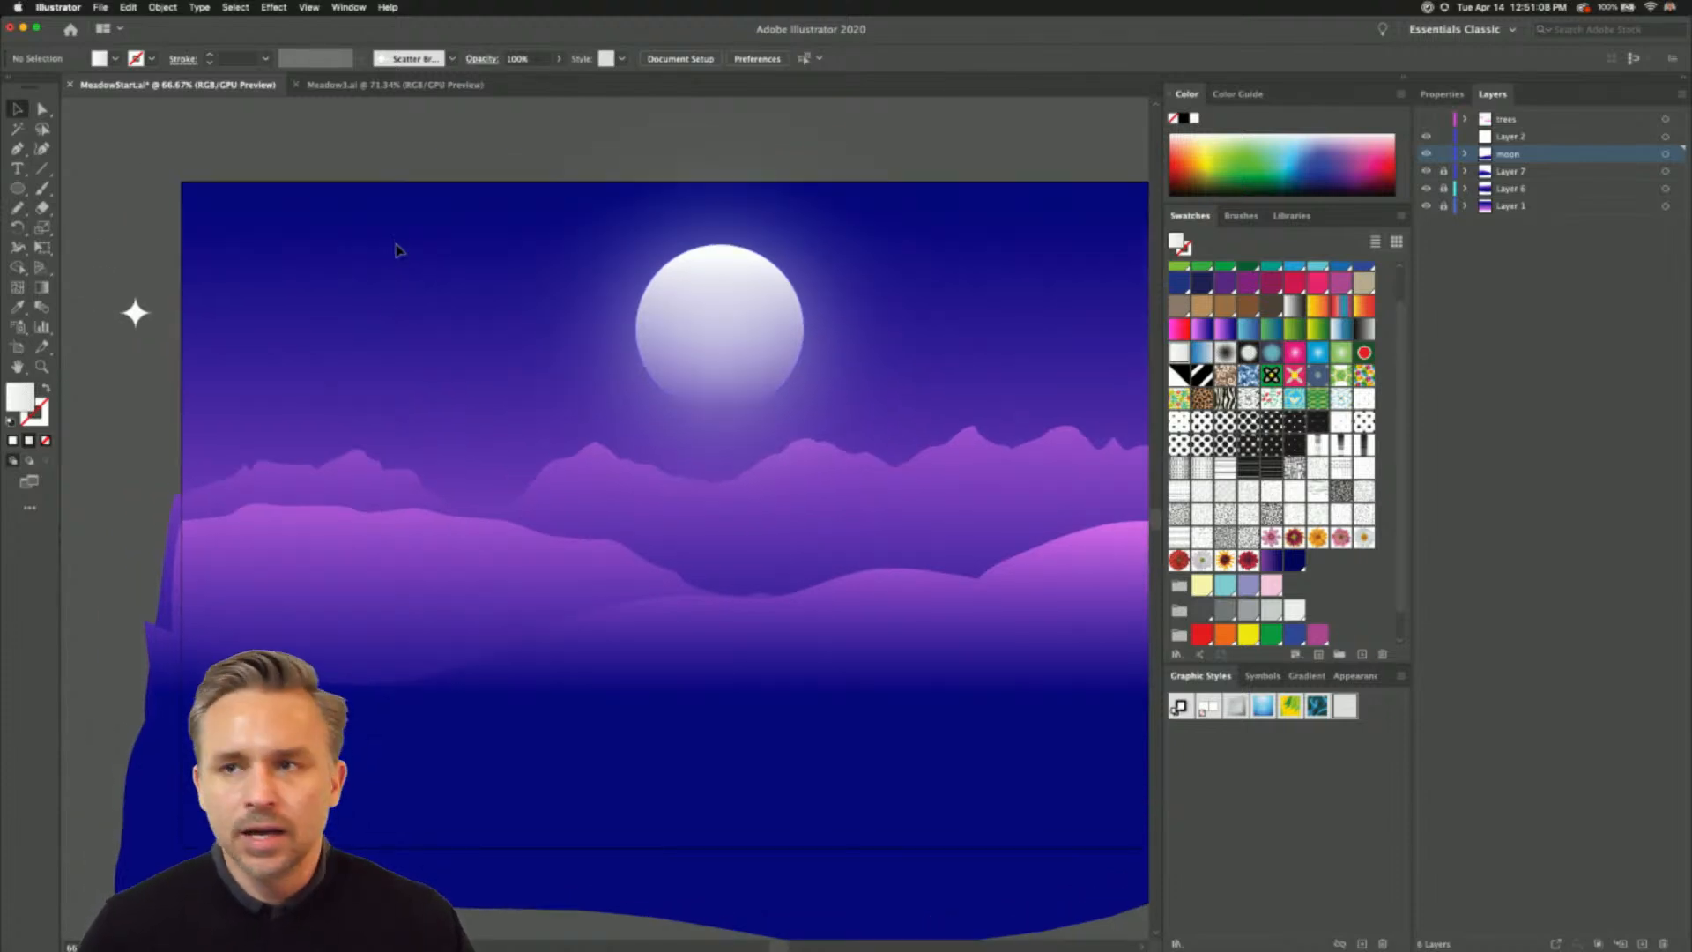
pyautogui.moveTo(378, 304); pyautogui.dragTo(360, 287)
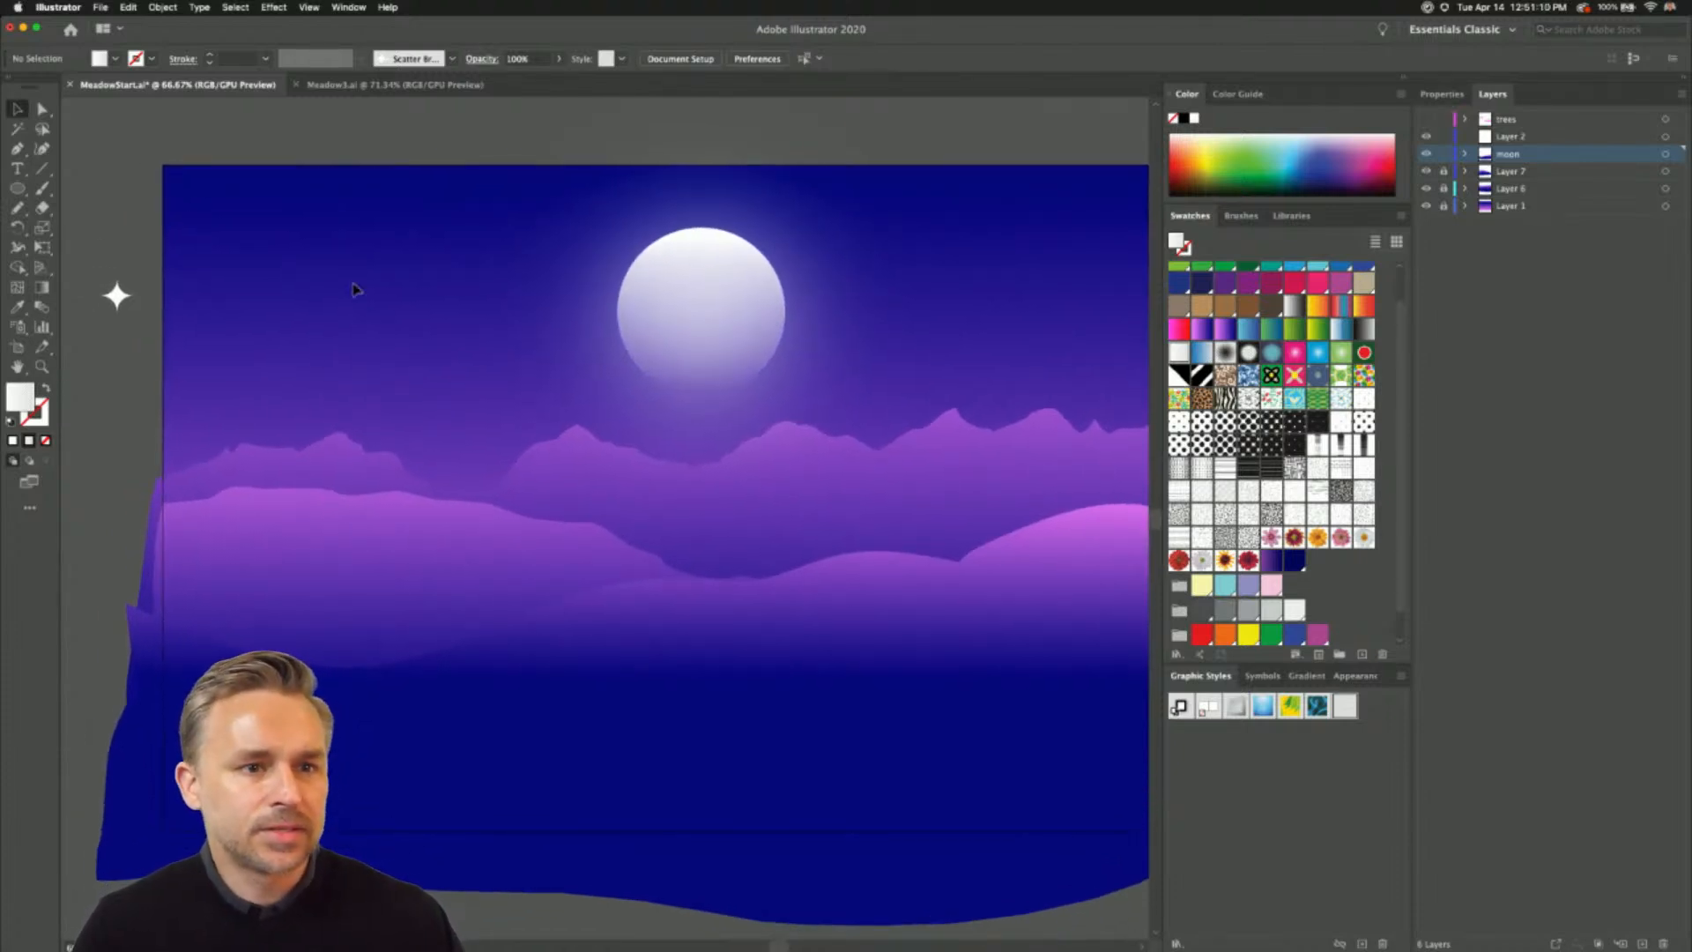
pyautogui.click(17, 189)
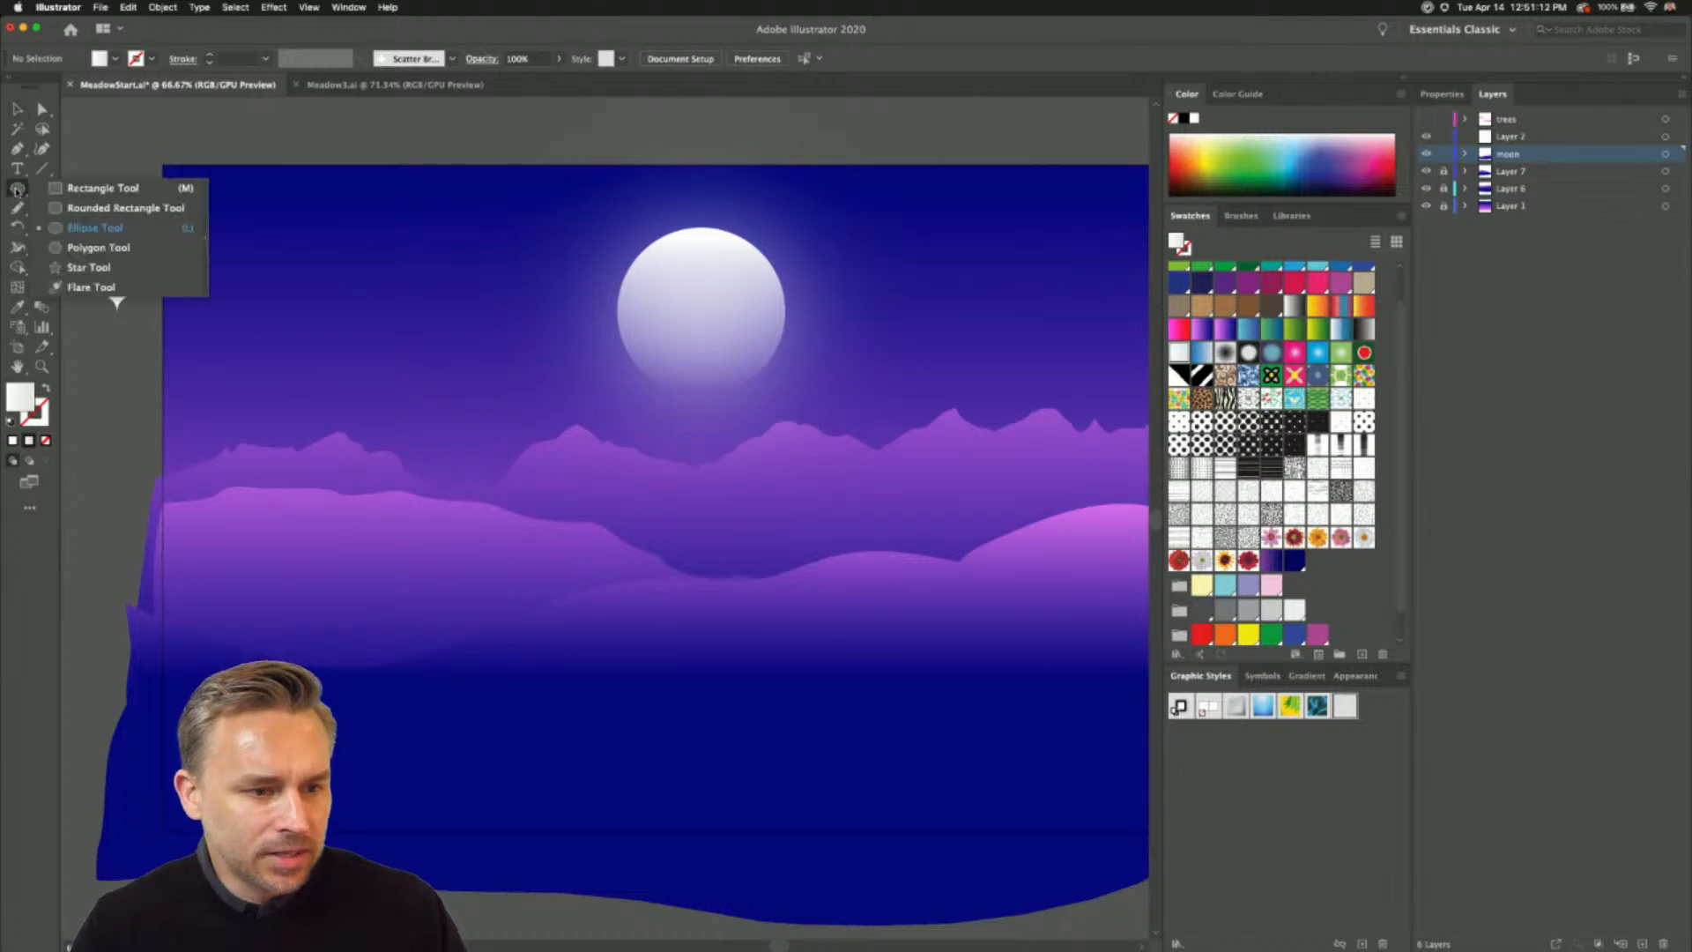
pyautogui.click(39, 269)
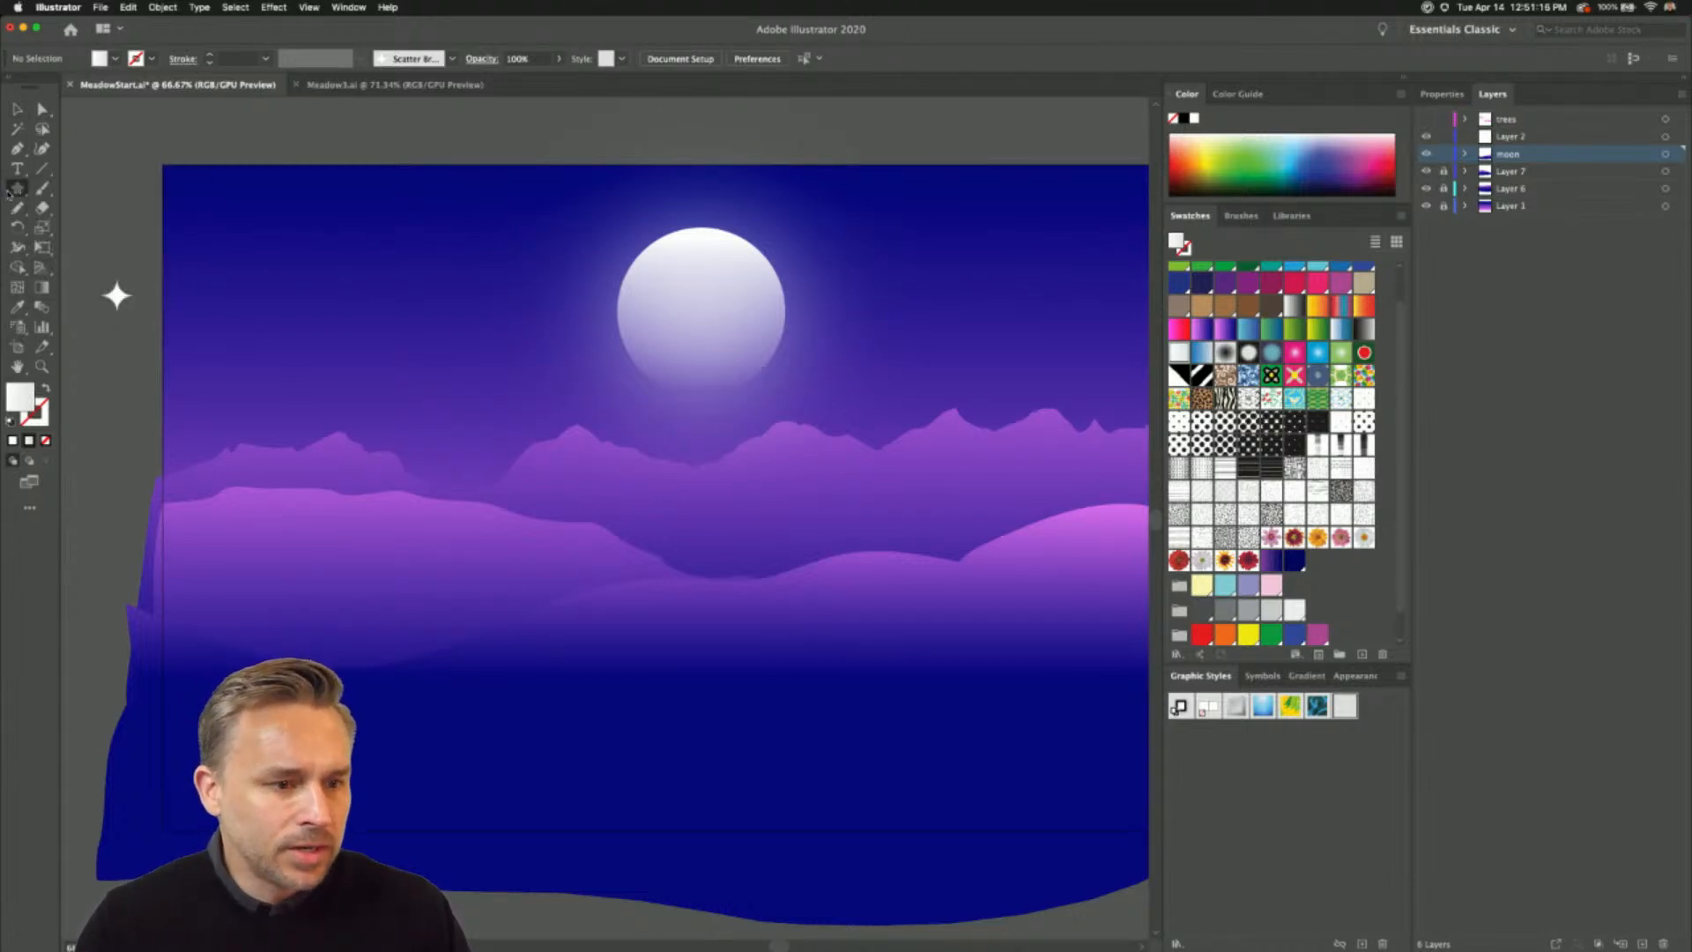
pyautogui.click(11, 191)
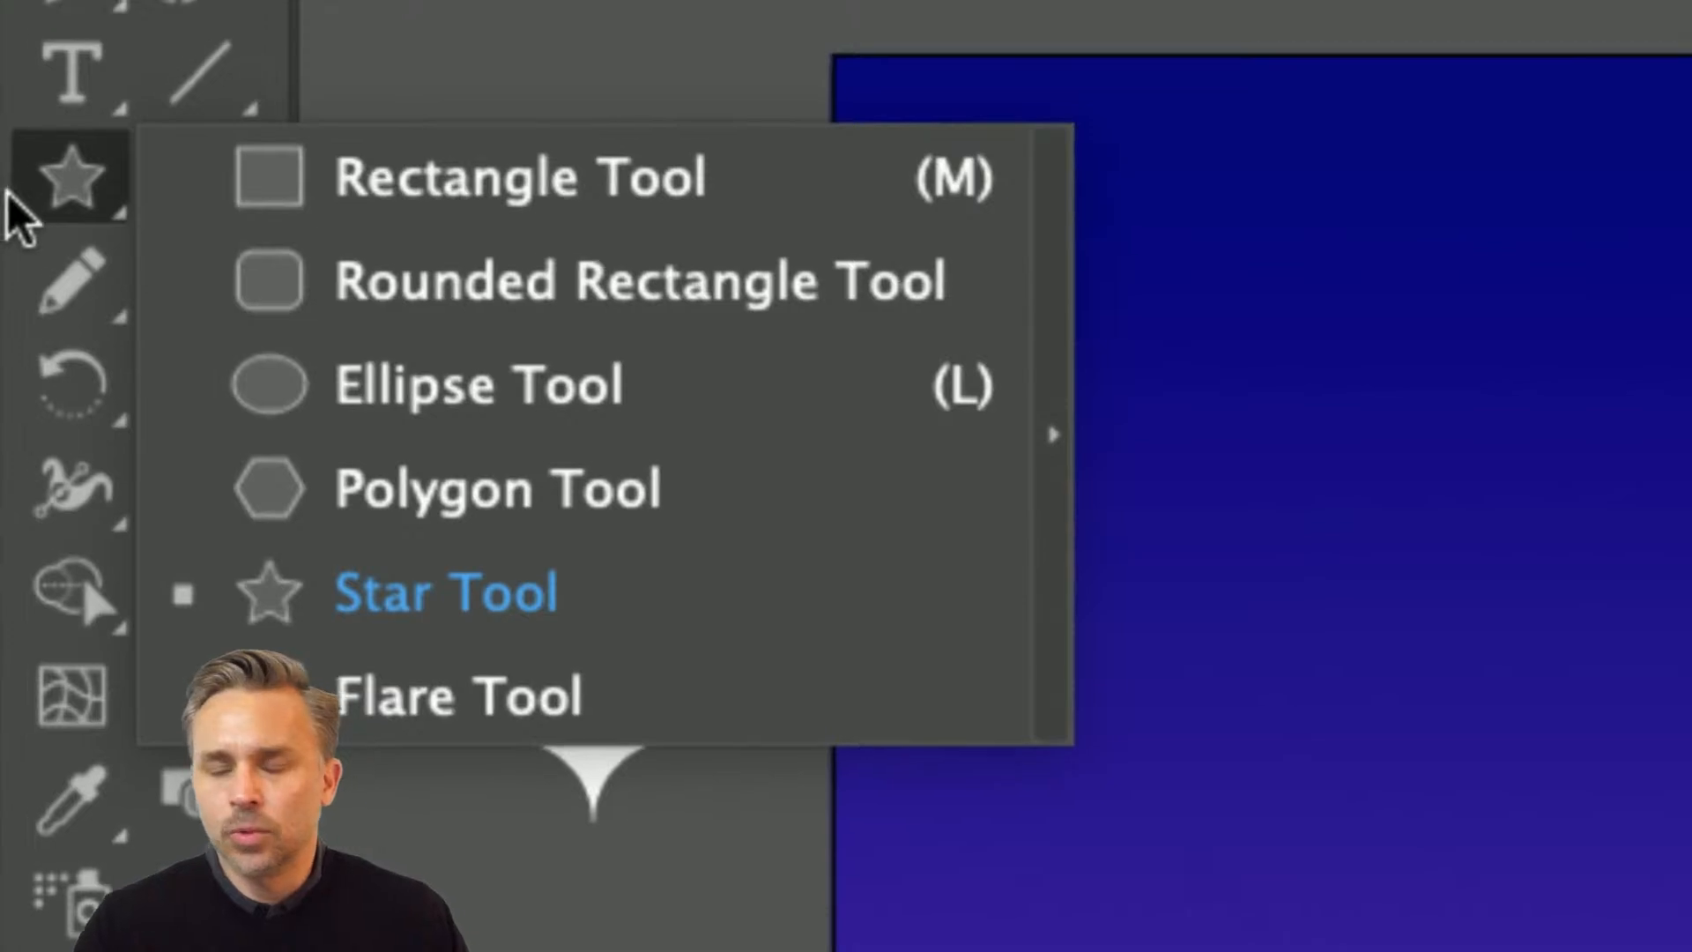
pyautogui.click(326, 601)
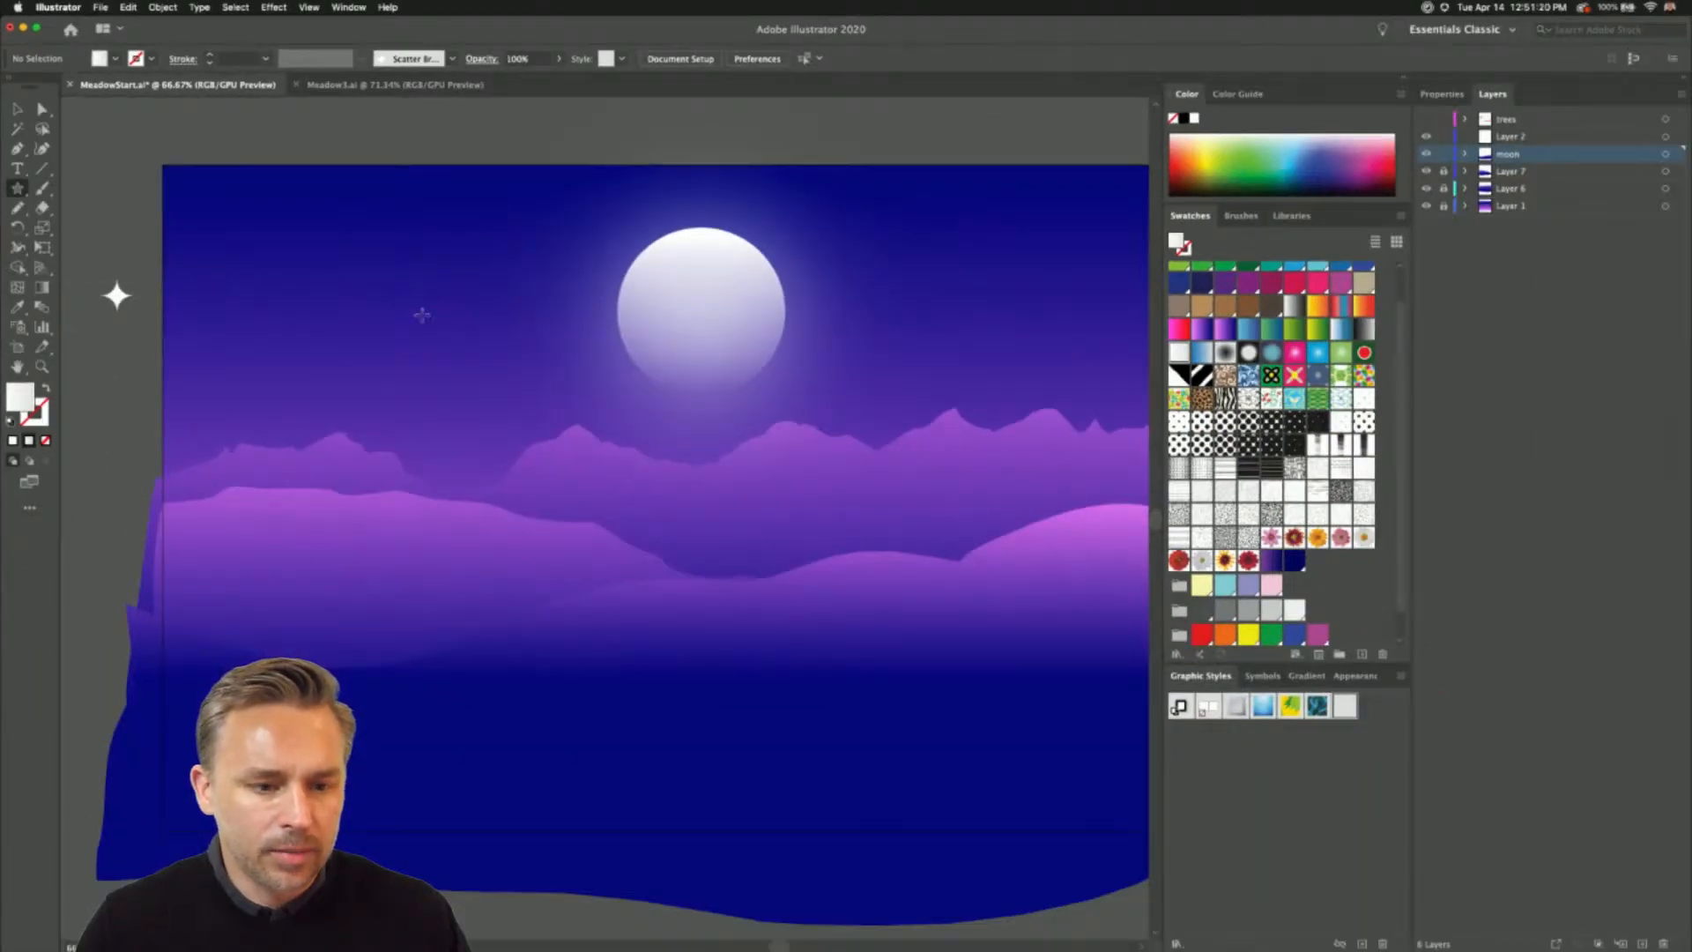
pyautogui.moveTo(423, 315); pyautogui.dragTo(484, 386)
pyautogui.press('Down')
pyautogui.press('Up')
pyautogui.press('Up')
pyautogui.press('Up')
pyautogui.press('Up')
pyautogui.press('Up')
pyautogui.press('Up')
pyautogui.press('Down')
pyautogui.press('Up')
pyautogui.press('Up')
pyautogui.press('Up')
pyautogui.press('Down')
pyautogui.press('Down')
pyautogui.press('Down')
pyautogui.press('Down')
pyautogui.press('Down')
pyautogui.press('Down')
pyautogui.press('Down')
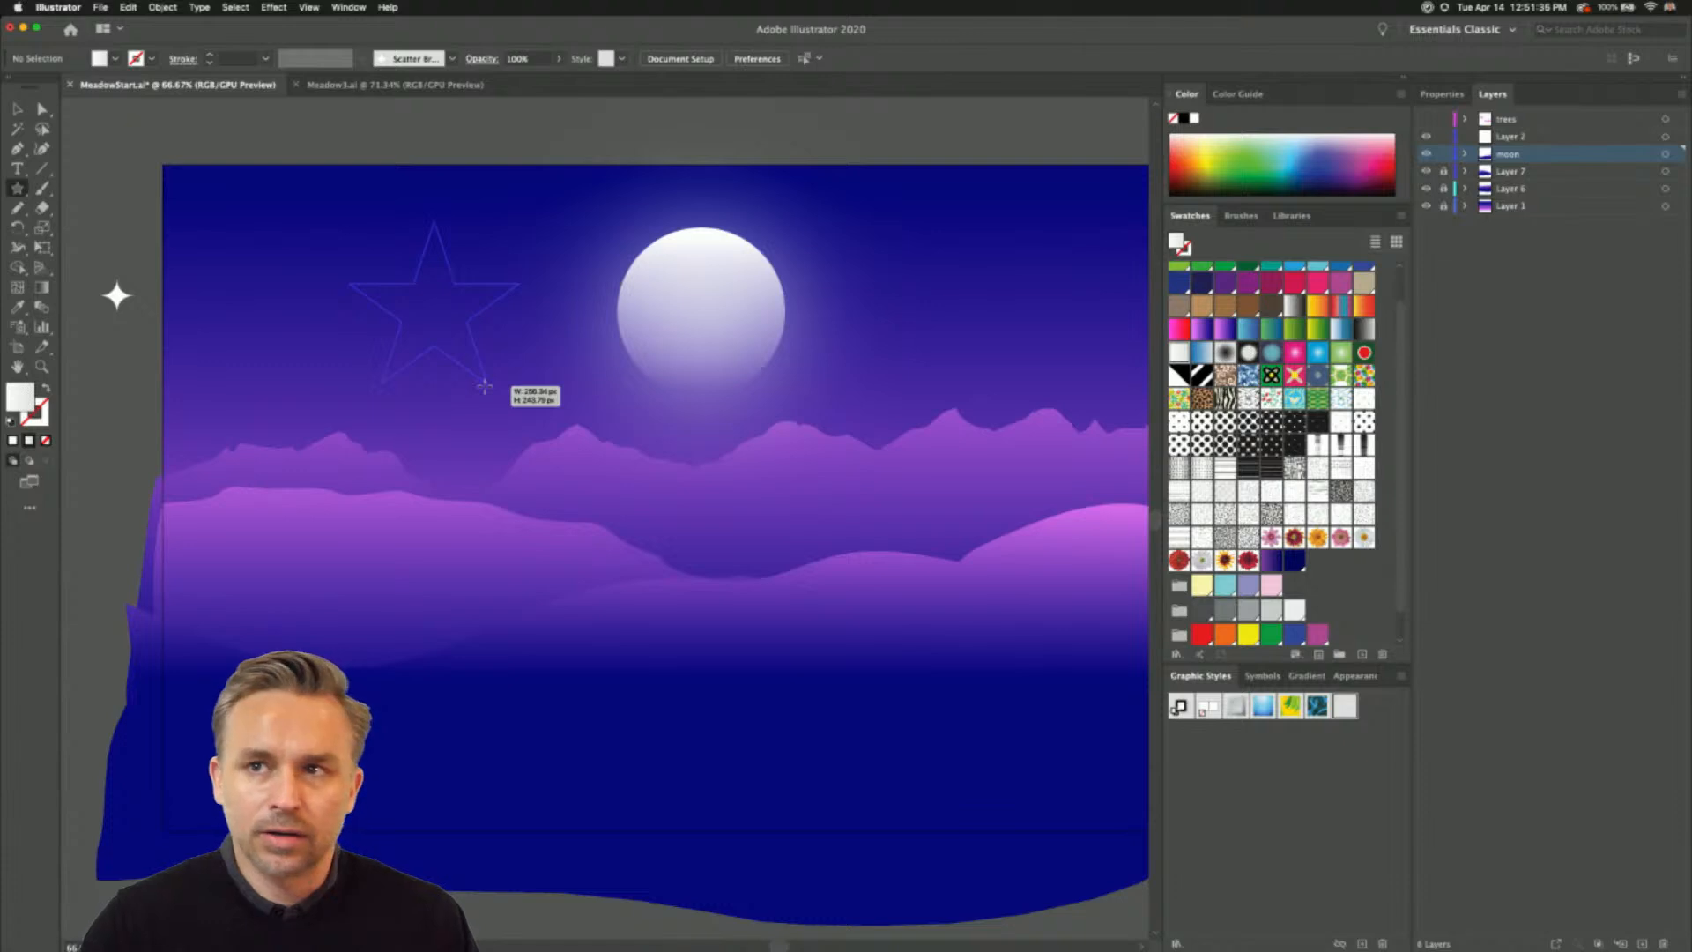
pyautogui.moveTo(484, 386); pyautogui.dragTo(484, 386)
# - Remove the Outer Glow effect from the five-pointed star
pyautogui.press('super+1')
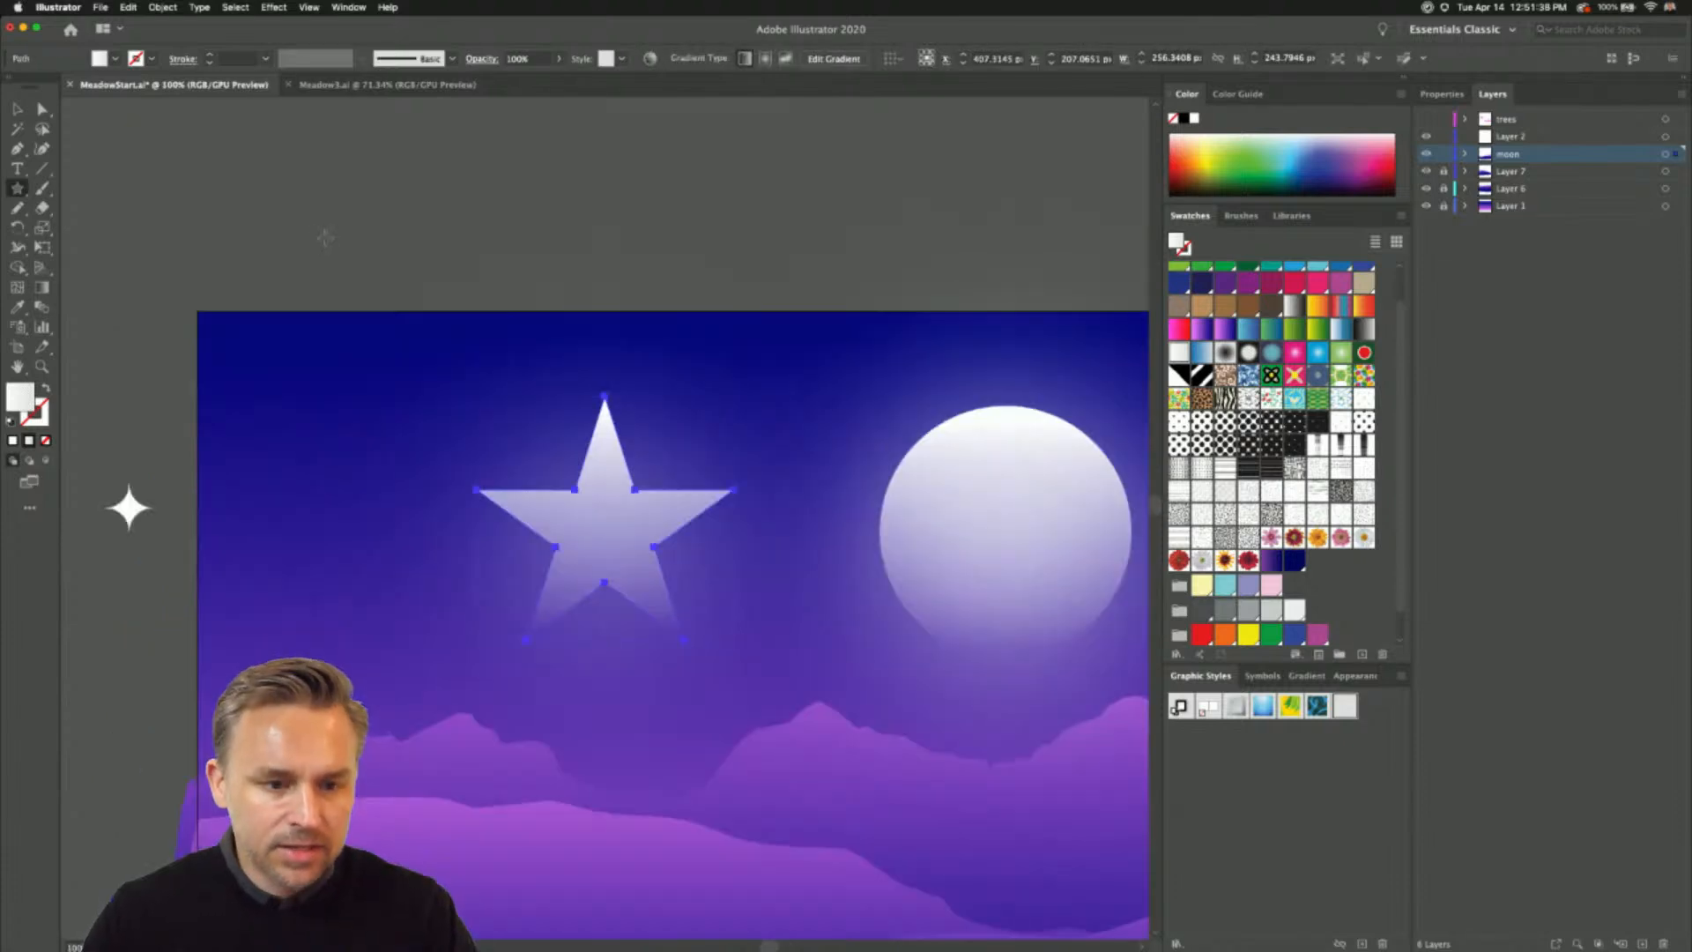
pyautogui.scroll(-5, 458, 331)
pyautogui.press('v')
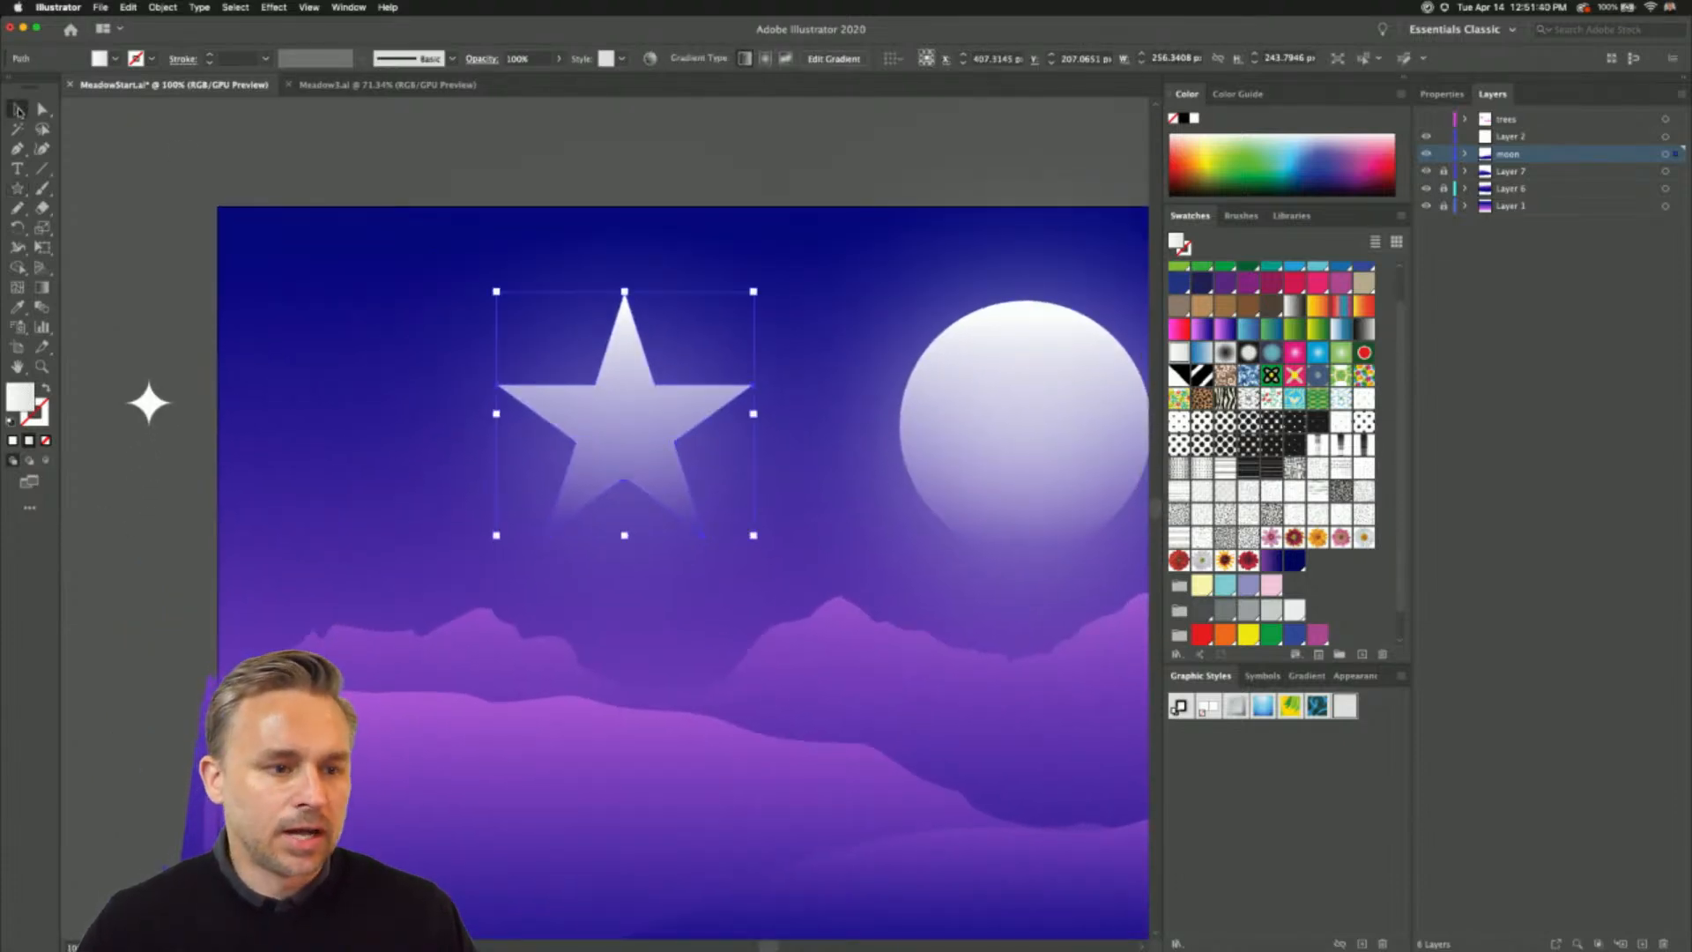
pyautogui.click(1348, 676)
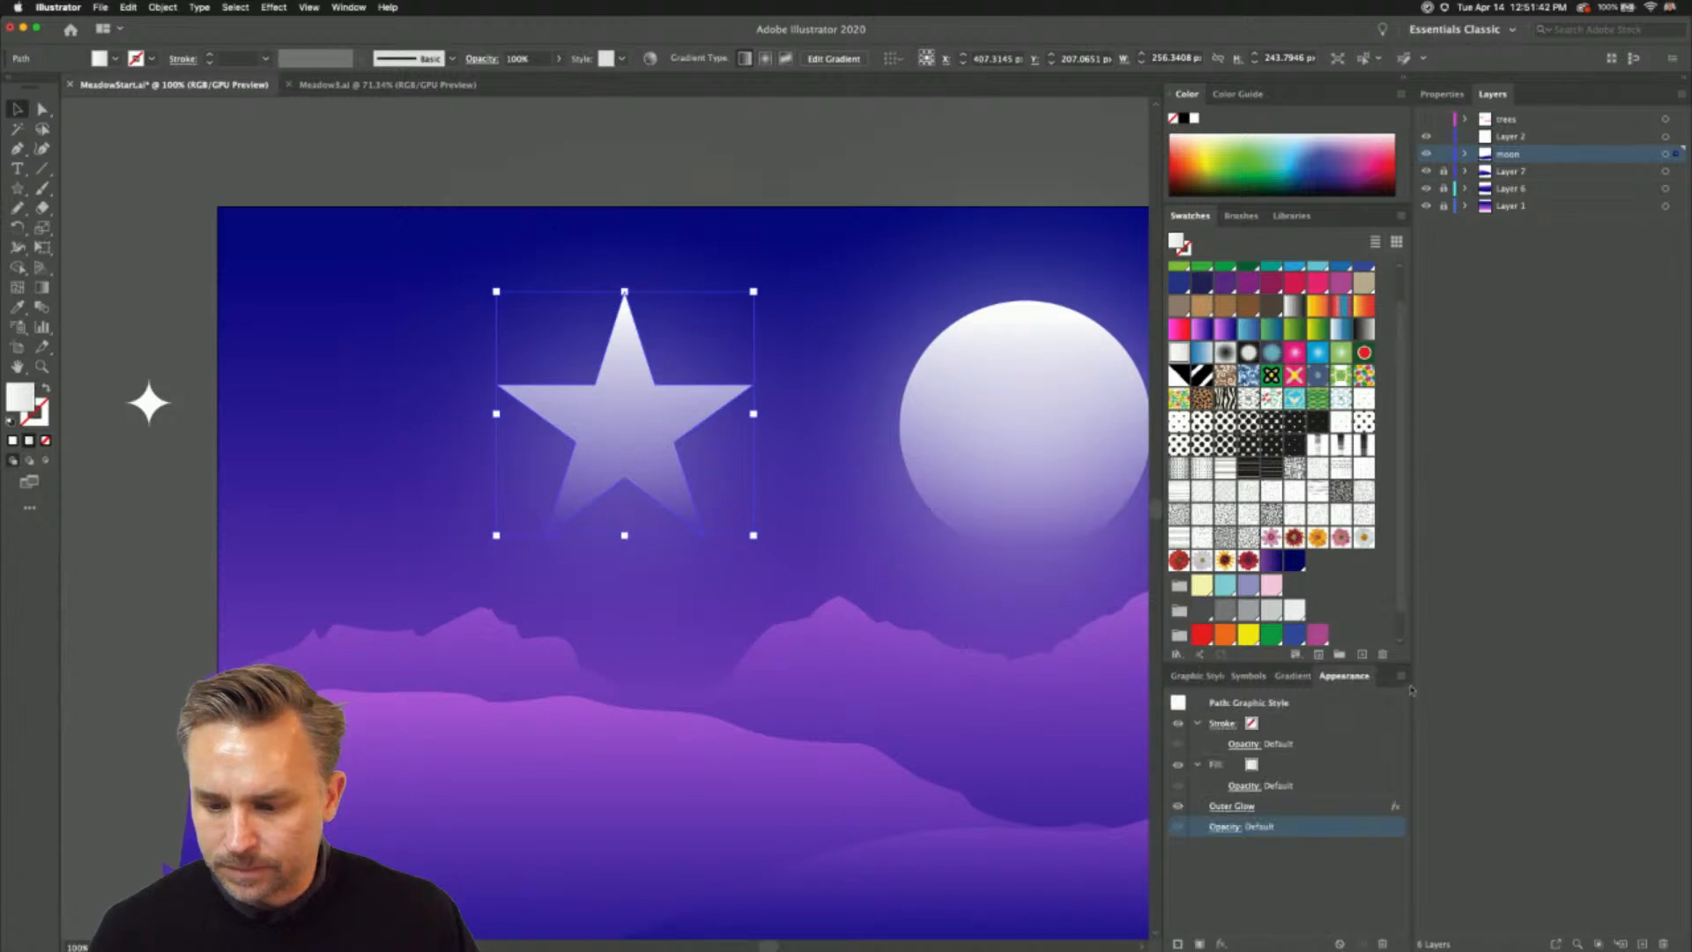
pyautogui.click(1402, 679)
pyautogui.click(1487, 767)
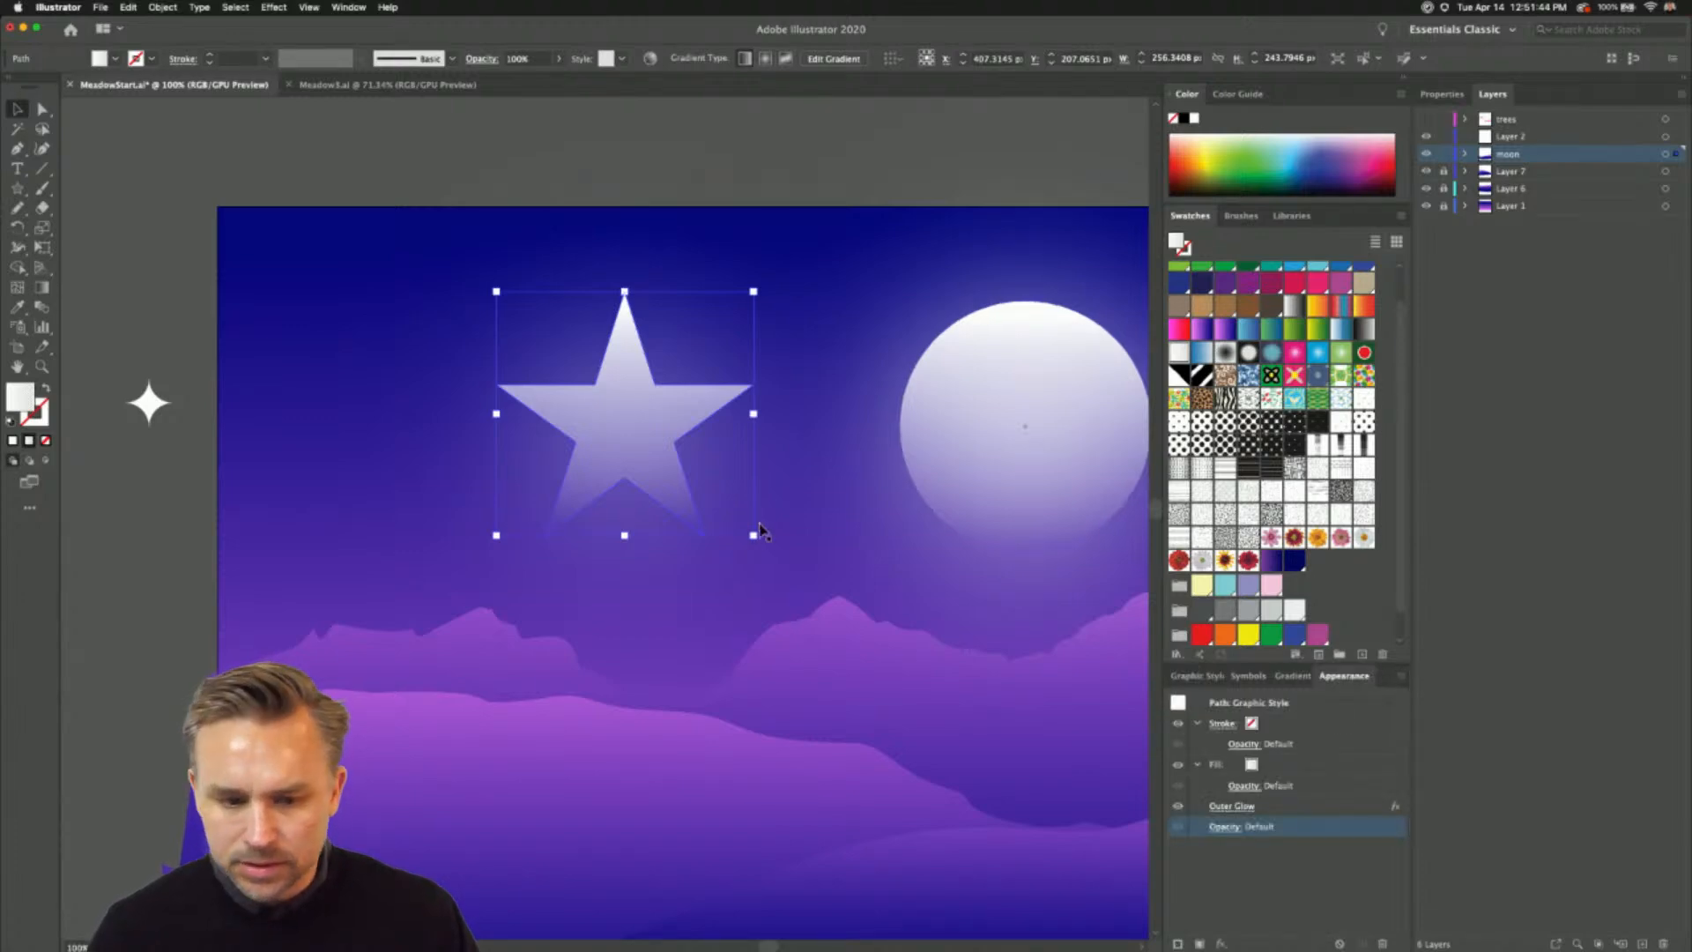
pyautogui.click(1305, 807)
pyautogui.click(1382, 943)
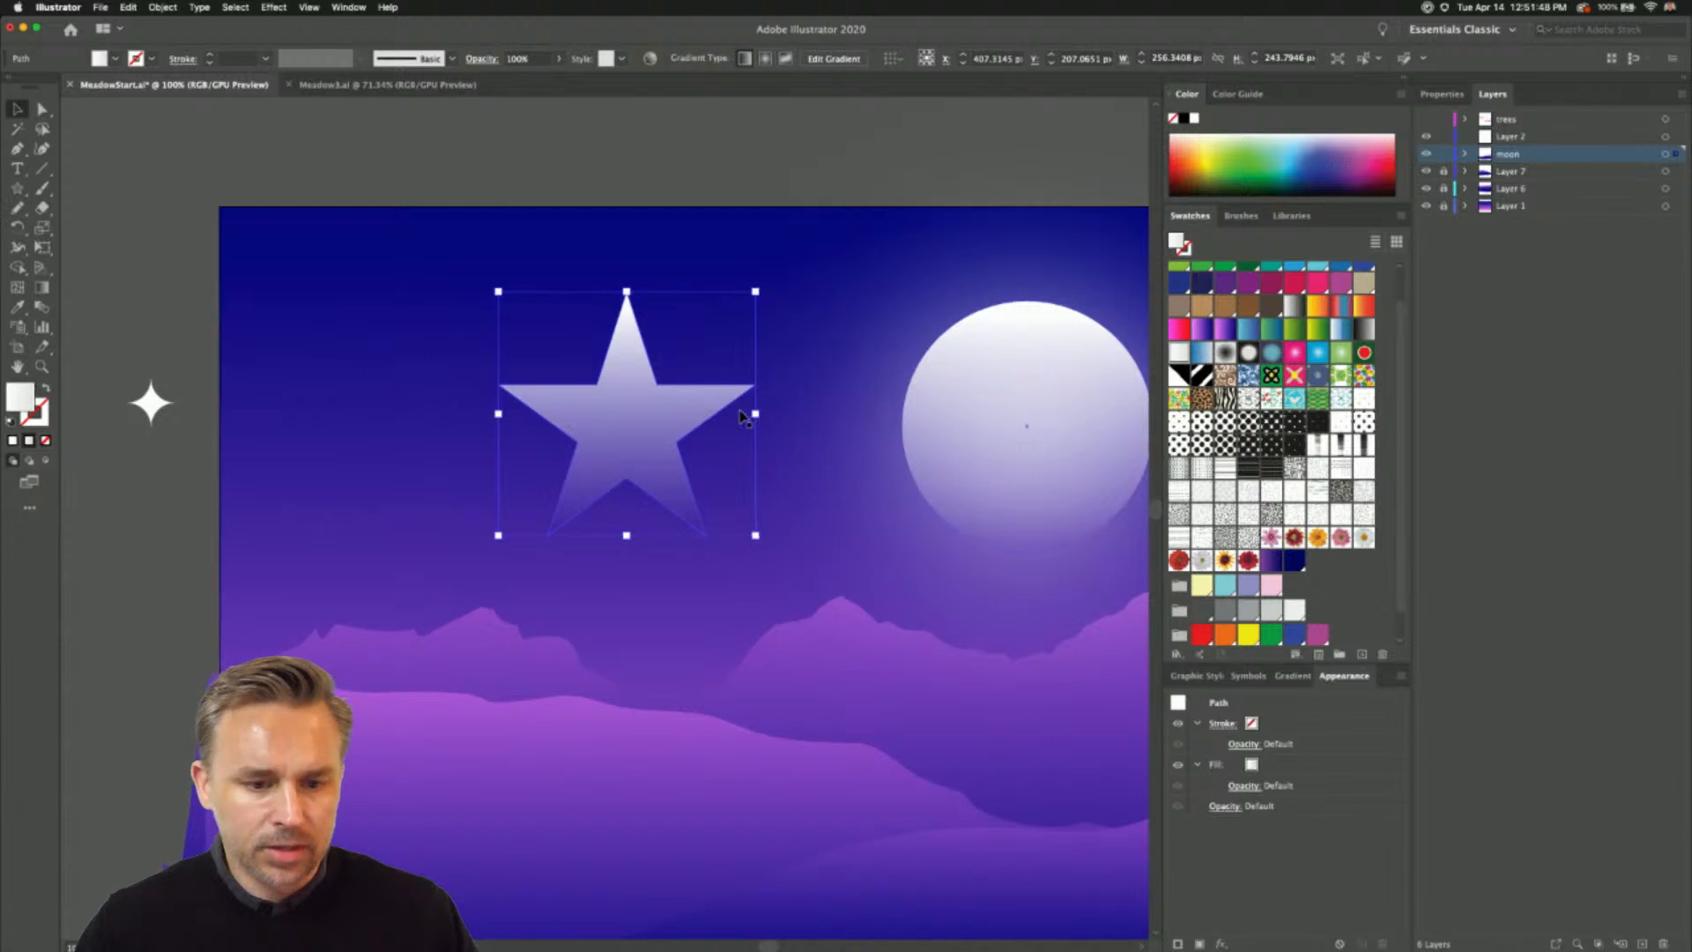
# - Scale the five-pointed star down to about 27 by 26 px and place it in the upper sky
pyautogui.moveTo(584, 428); pyautogui.dragTo(565, 408)
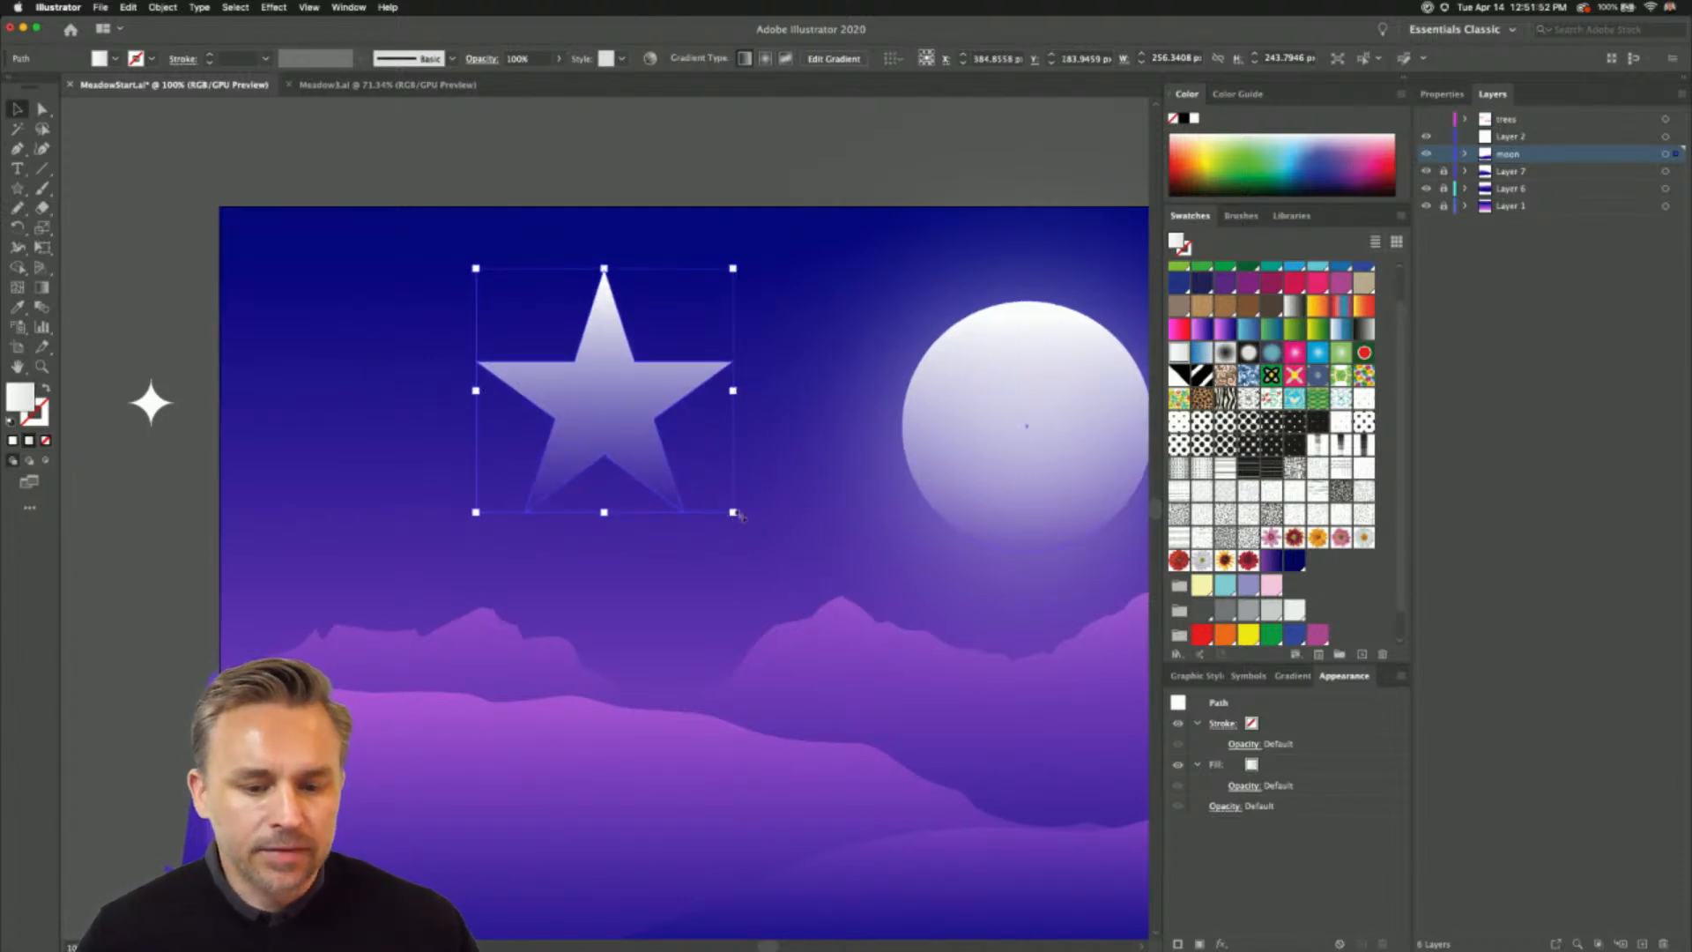
pyautogui.moveTo(732, 513); pyautogui.dragTo(596, 304)
pyautogui.click(556, 301)
pyautogui.moveTo(488, 288); pyautogui.dragTo(393, 310)
pyautogui.moveTo(475, 326); pyautogui.dragTo(473, 323)
pyautogui.click(179, 378)
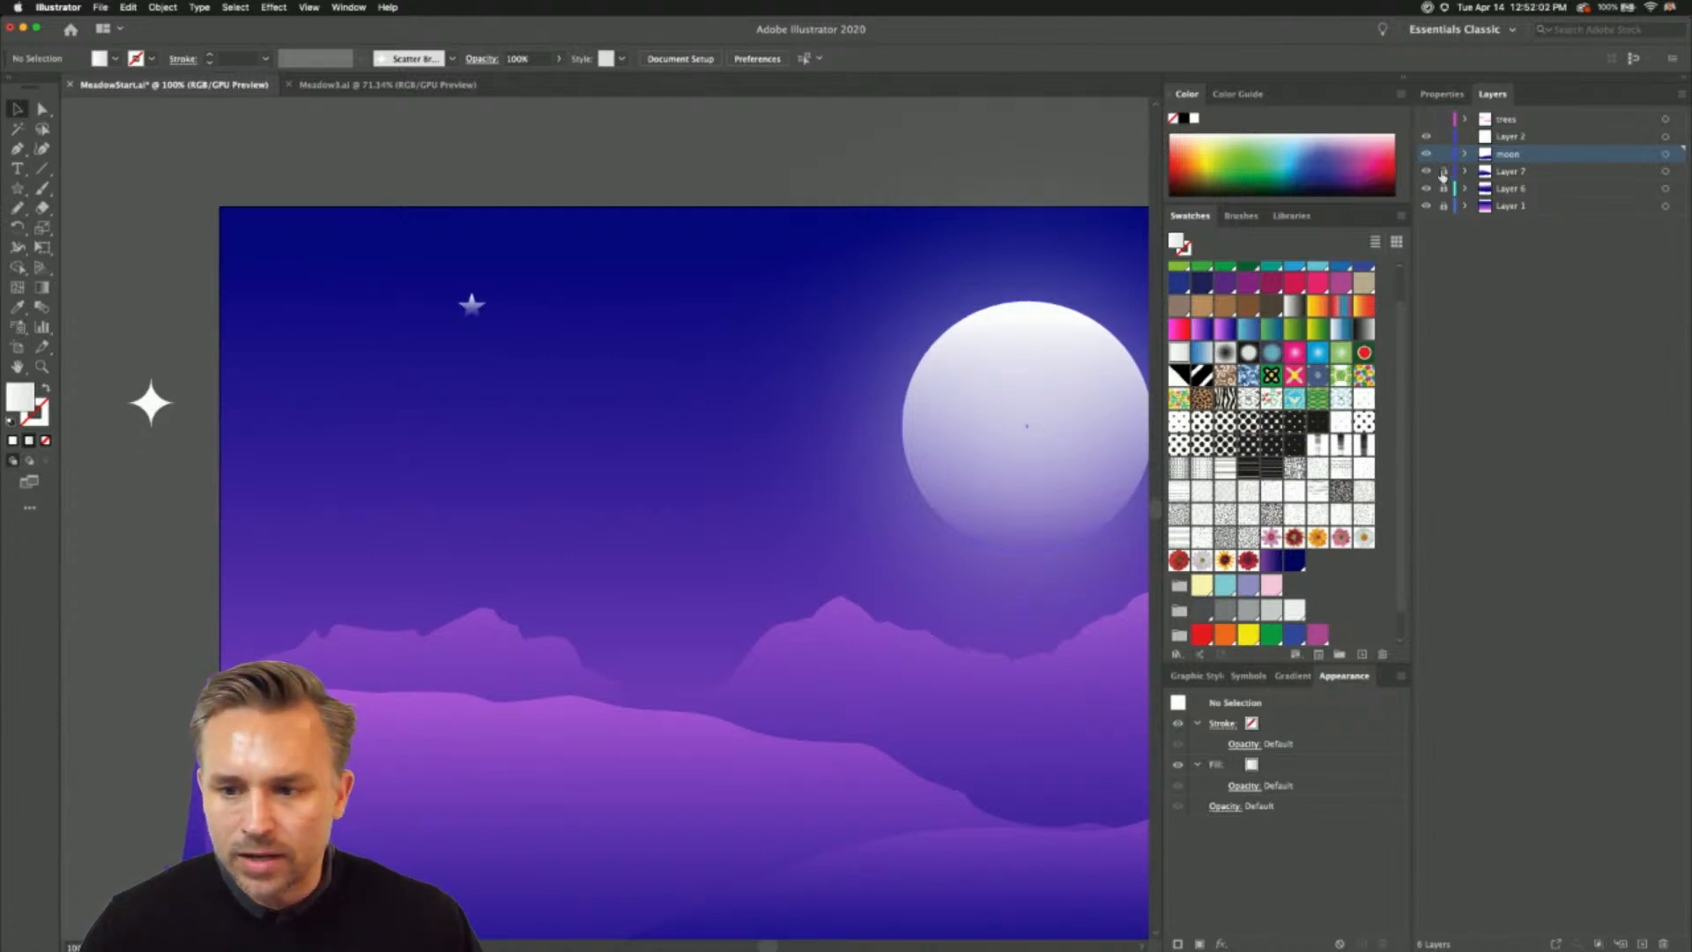
# - Transfer the white four-pointed star from Layer 7 to the moon layer, relock the layers beneath, and place it near the small star
pyautogui.click(150, 403)
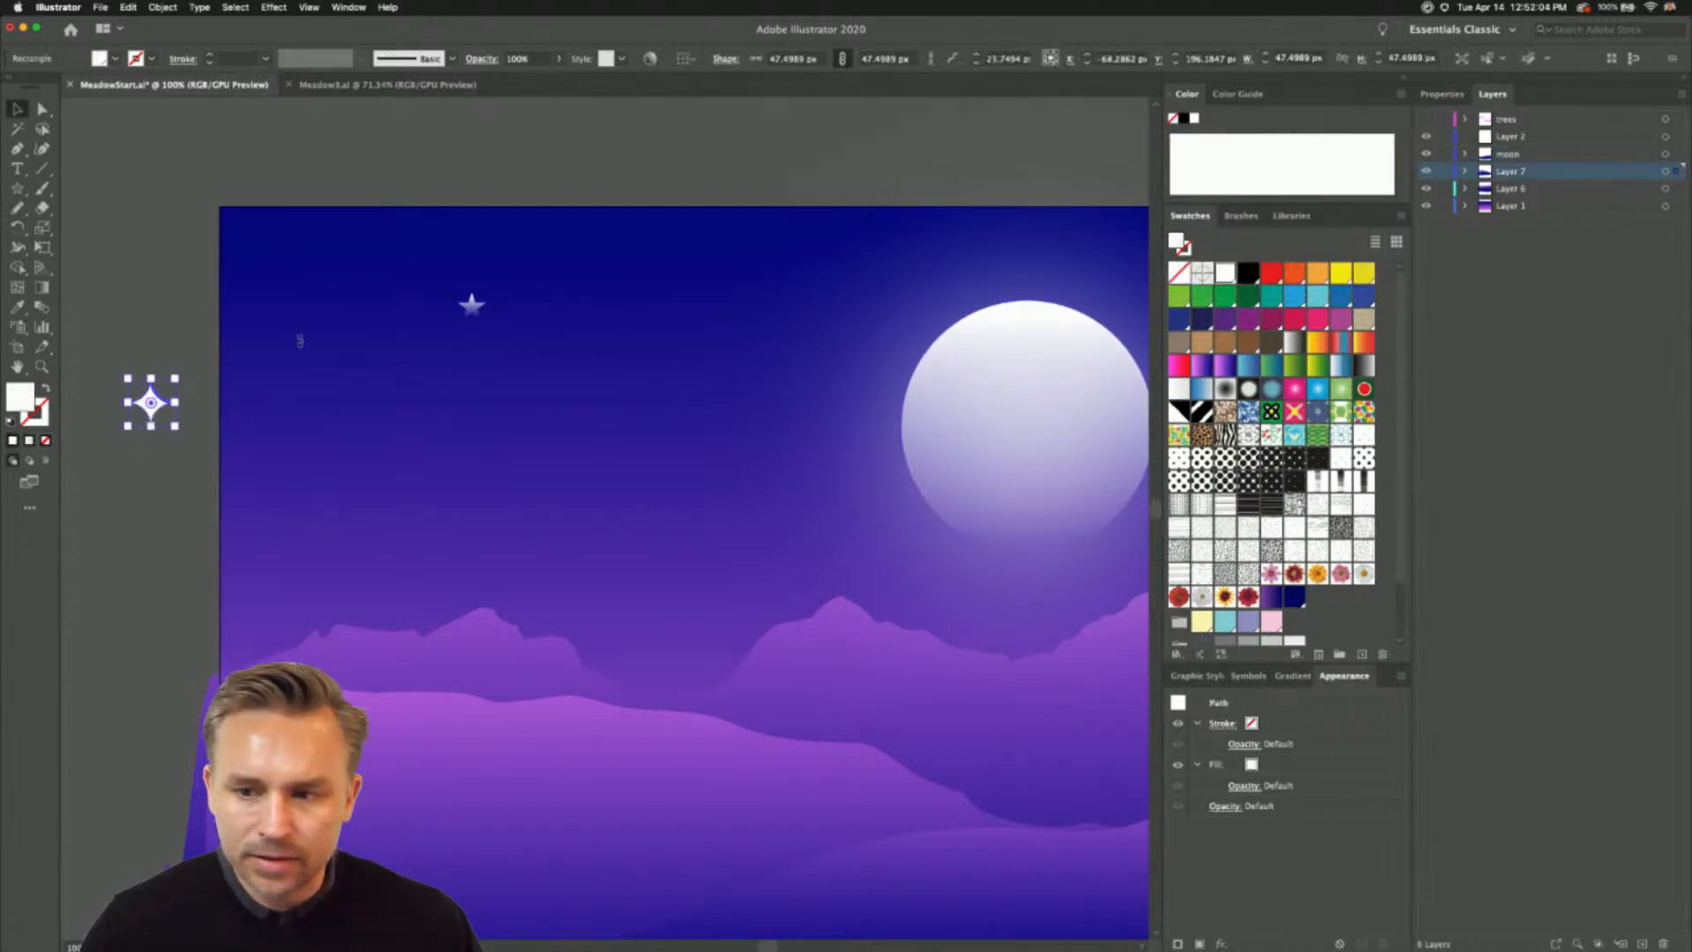
pyautogui.press('Delete')
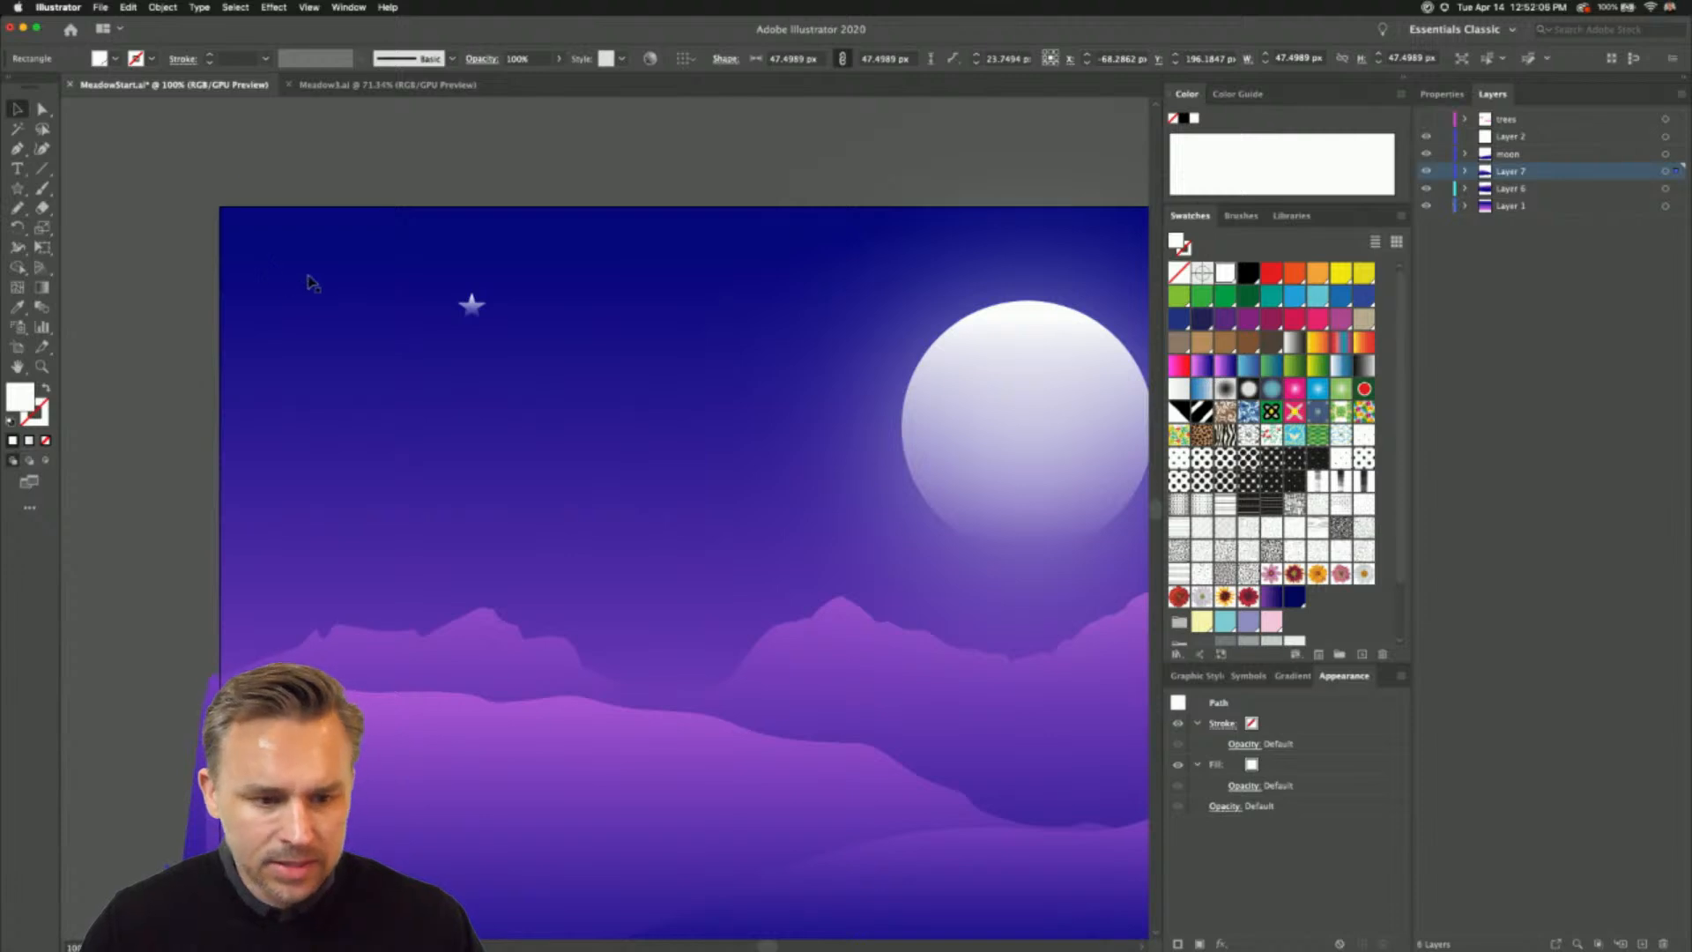
pyautogui.click(473, 305)
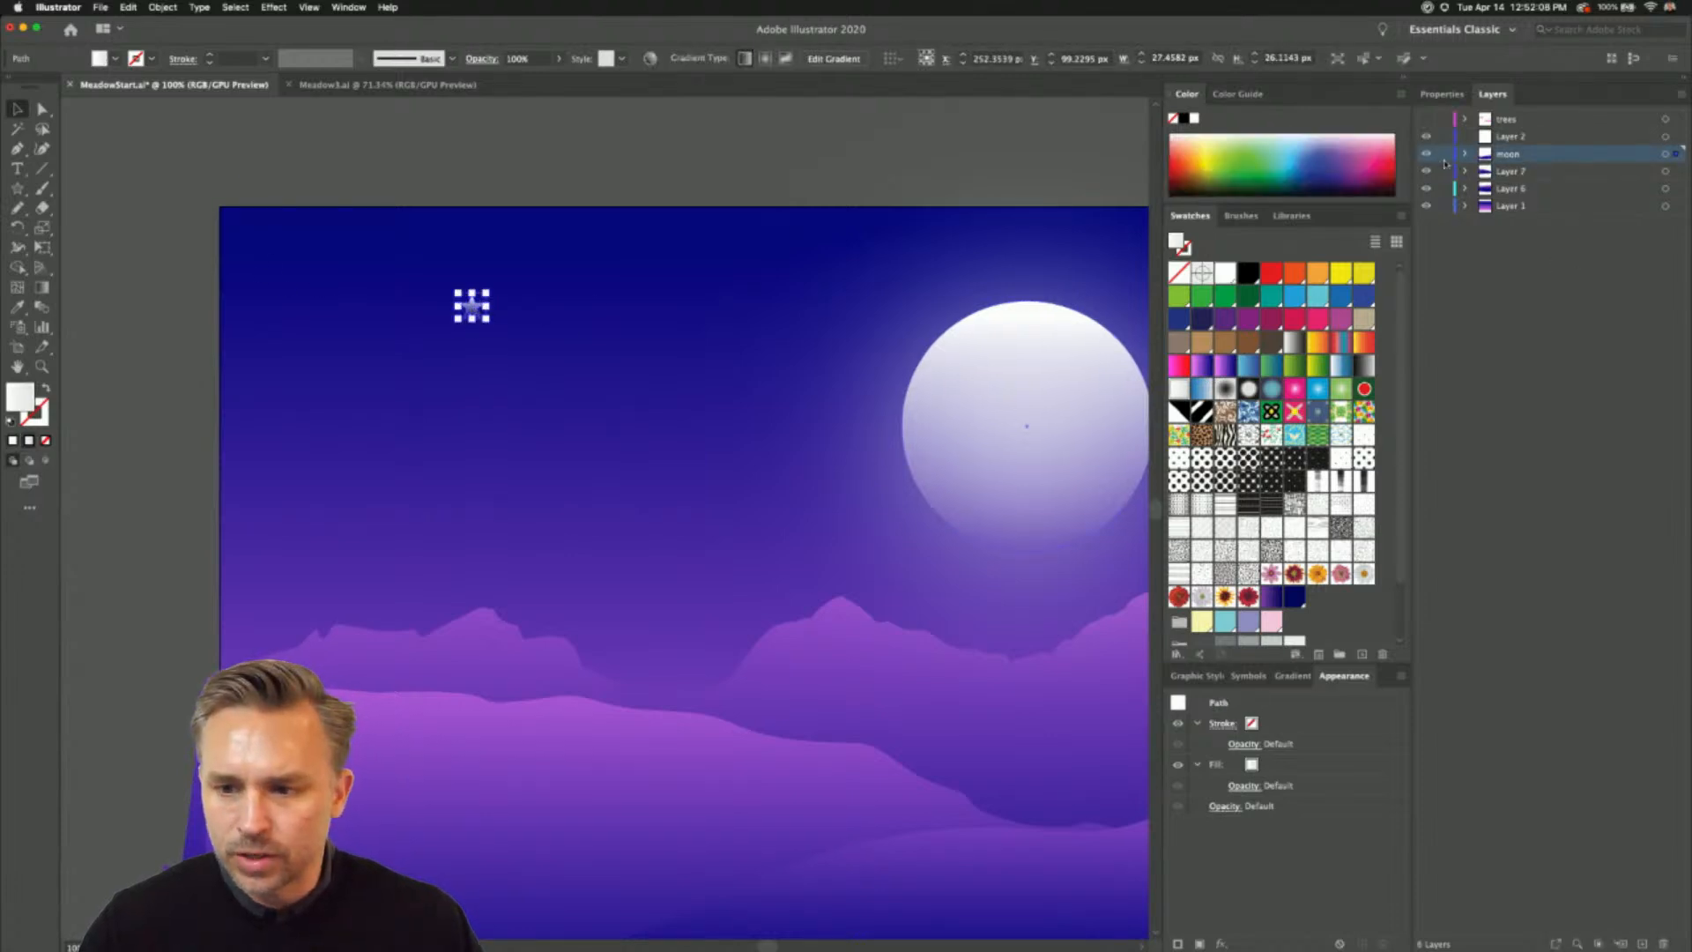
pyautogui.moveTo(1441, 204); pyautogui.dragTo(1441, 230)
pyautogui.press('super+v')
pyautogui.click(569, 510)
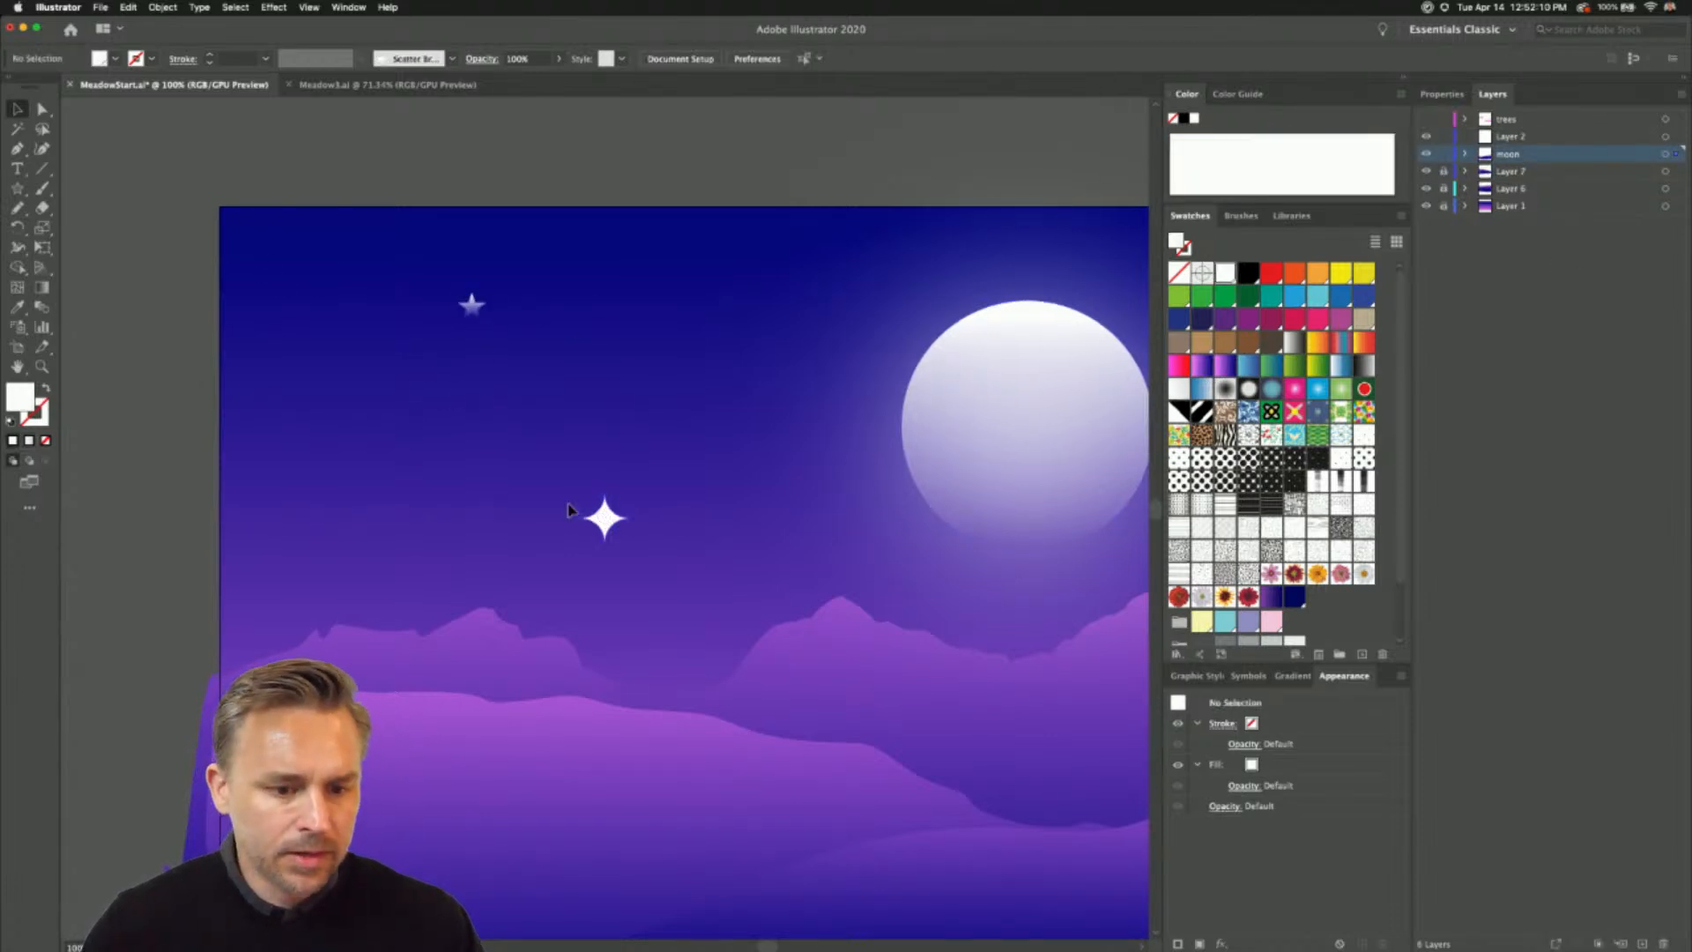
pyautogui.moveTo(604, 517)
pyautogui.mouseDown()
pyautogui.moveTo(504, 485)
pyautogui.moveTo(358, 374)
pyautogui.mouseUp()
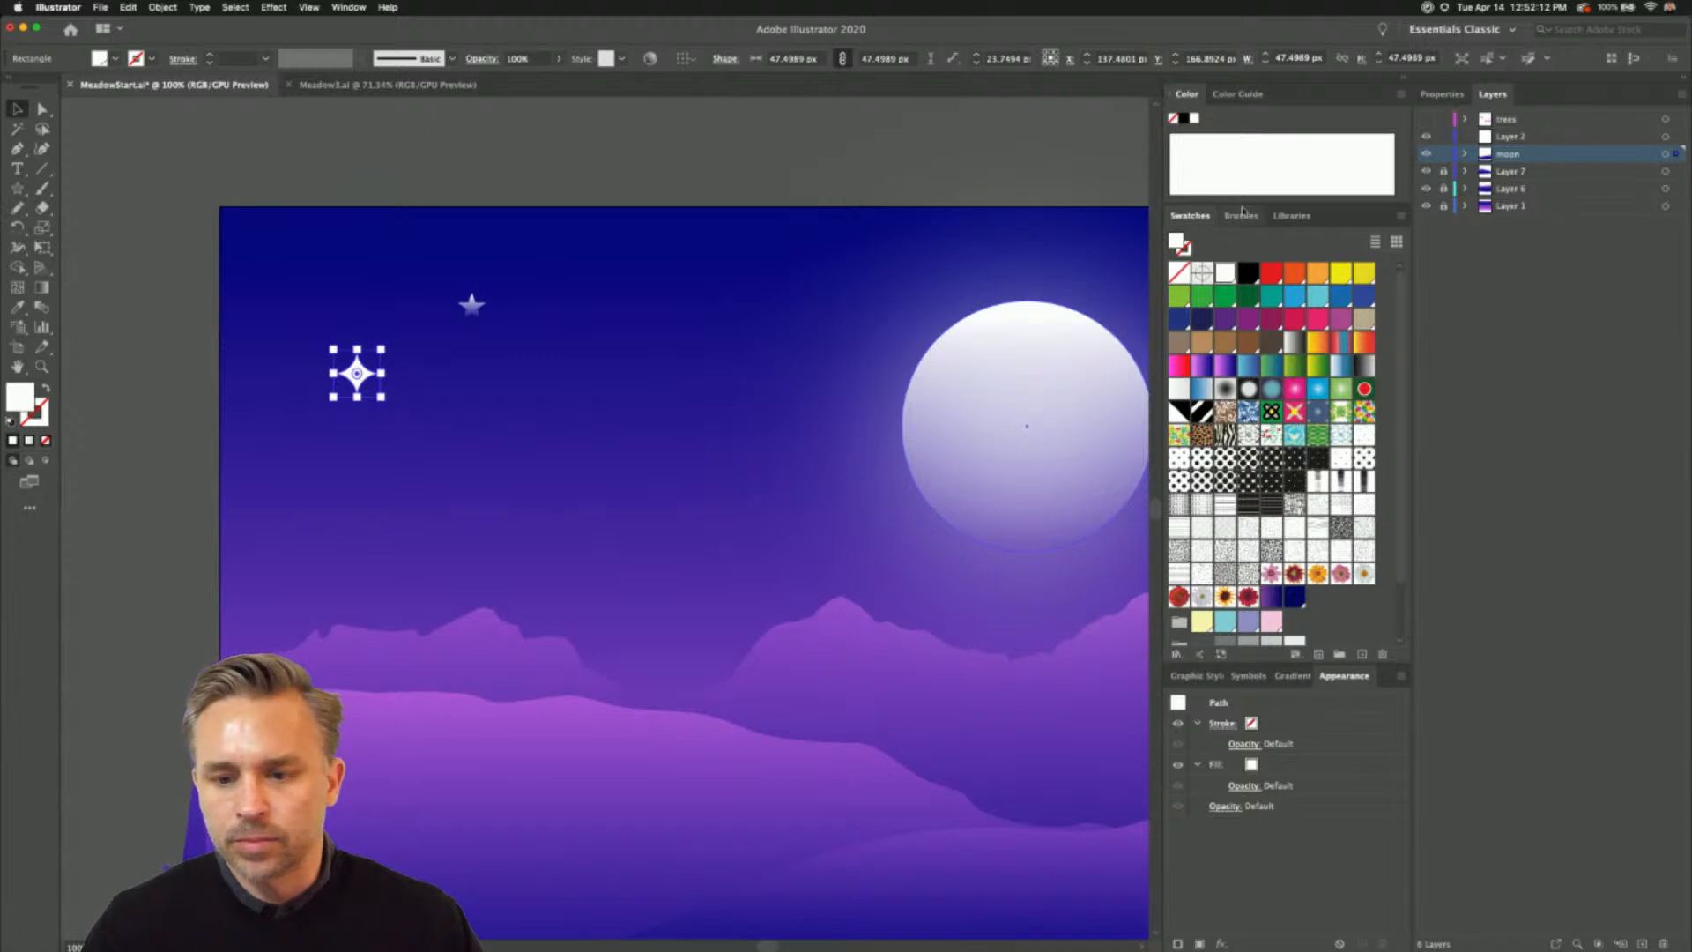
# - Try to make a scatter brush from the gradient-filled five-pointed star
pyautogui.press('F5')
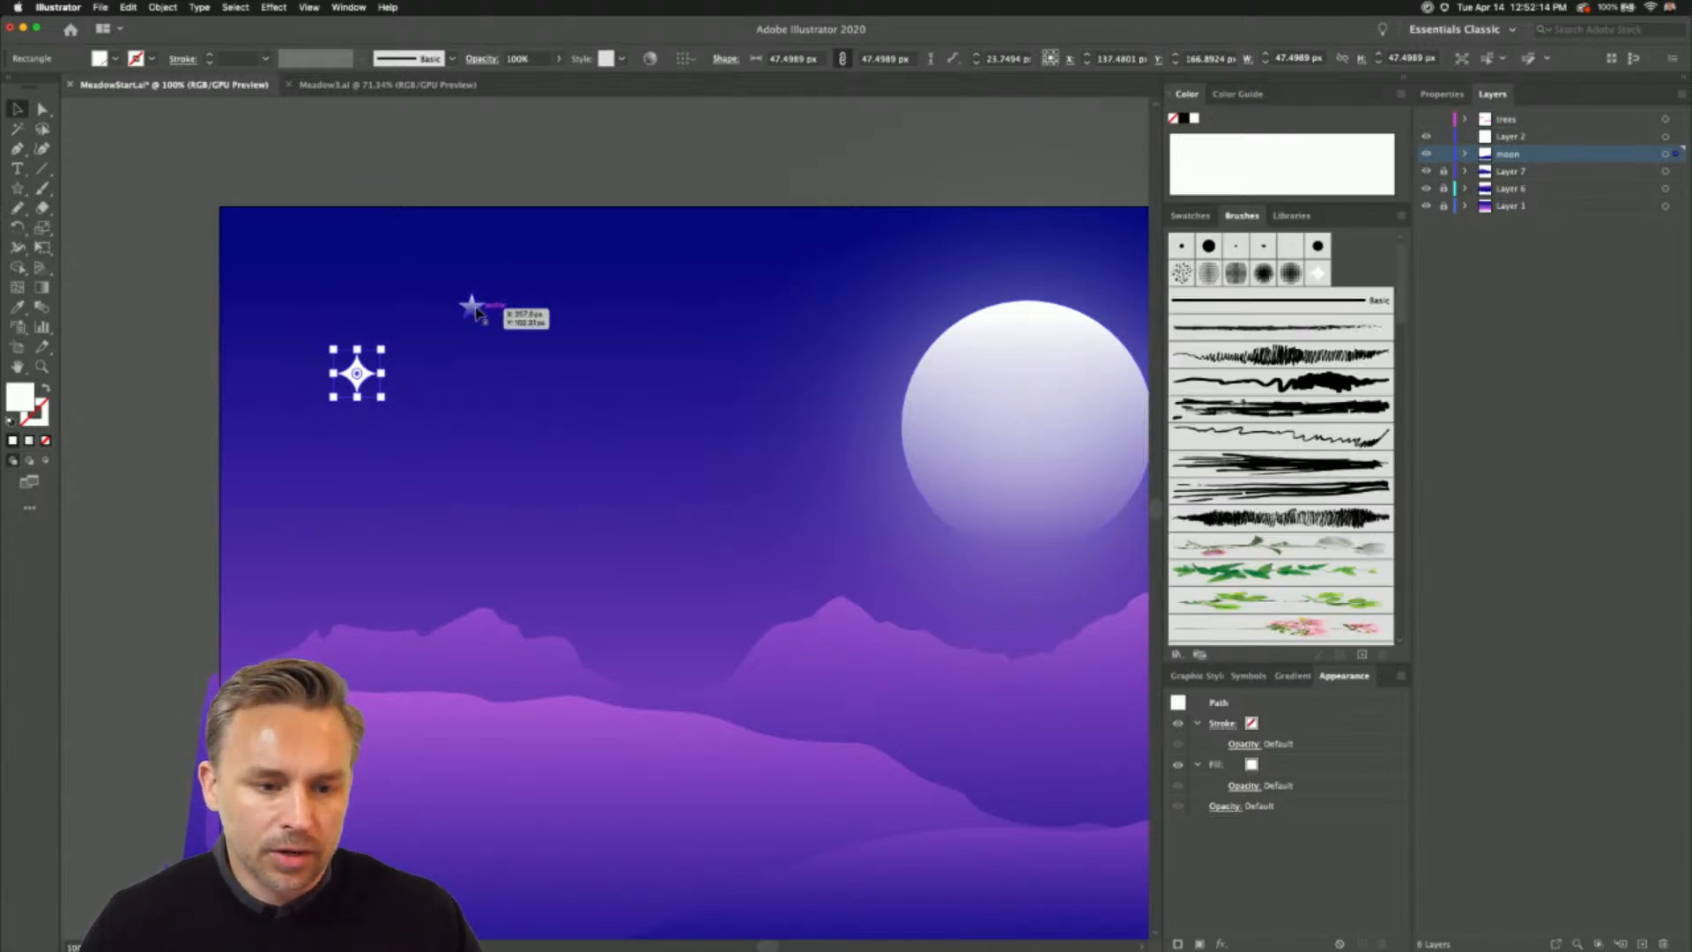
pyautogui.moveTo(357, 374)
pyautogui.mouseDown()
pyautogui.moveTo(1443, 528)
pyautogui.moveTo(1356, 272)
pyautogui.mouseUp()
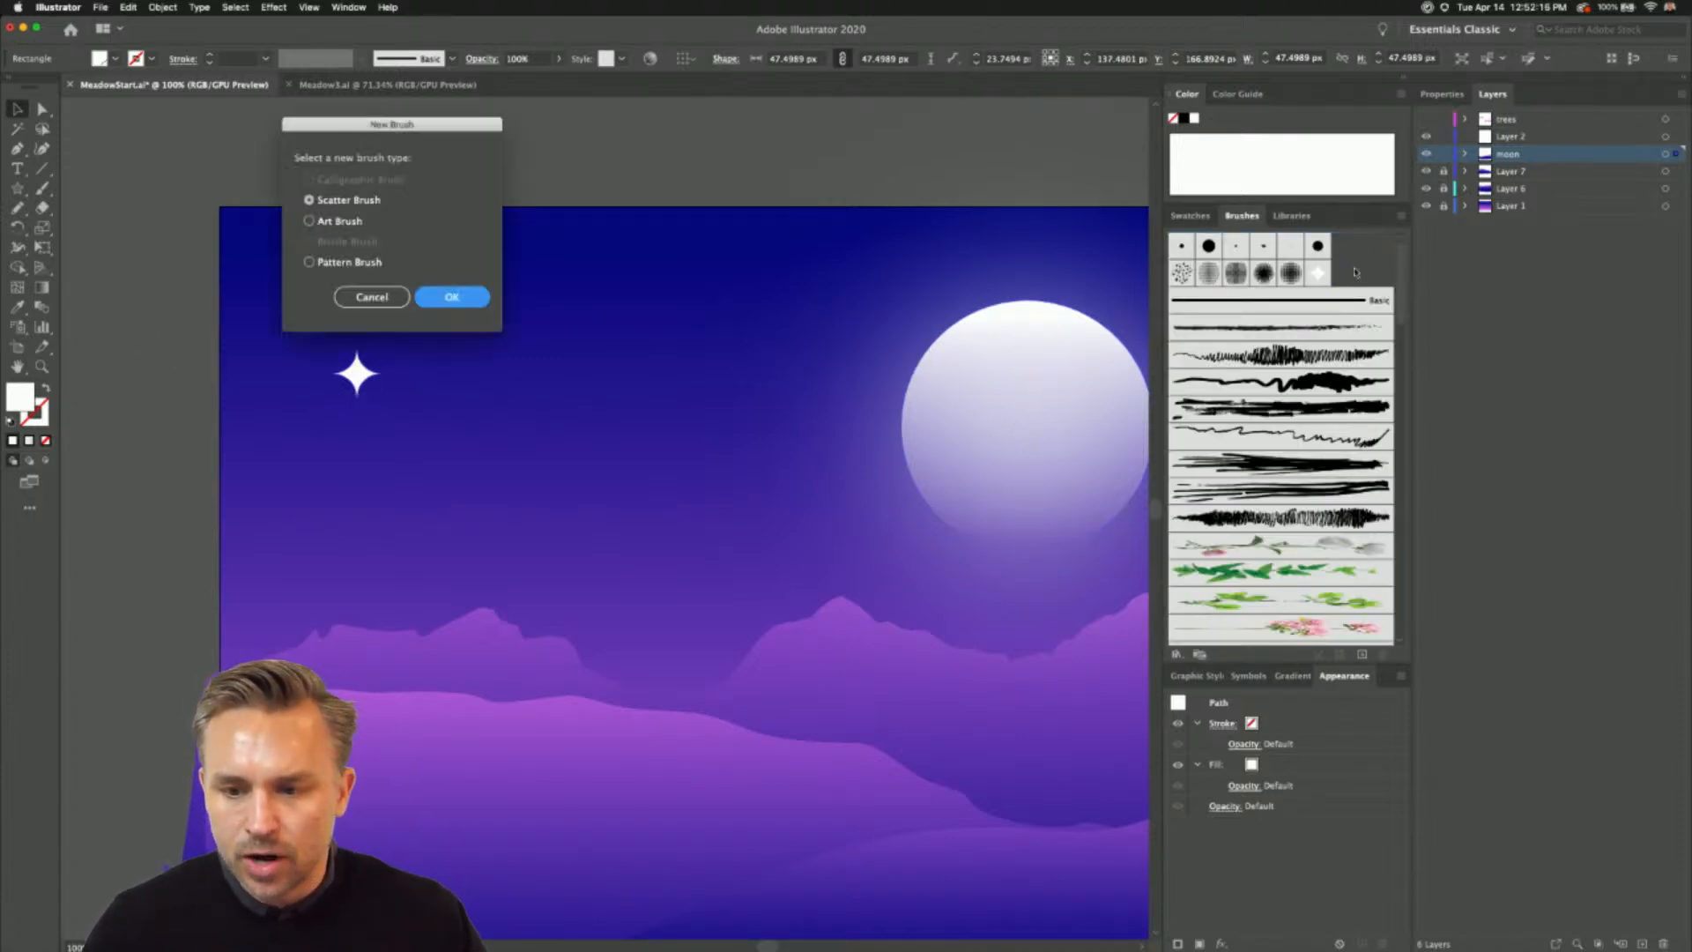
pyautogui.click(449, 296)
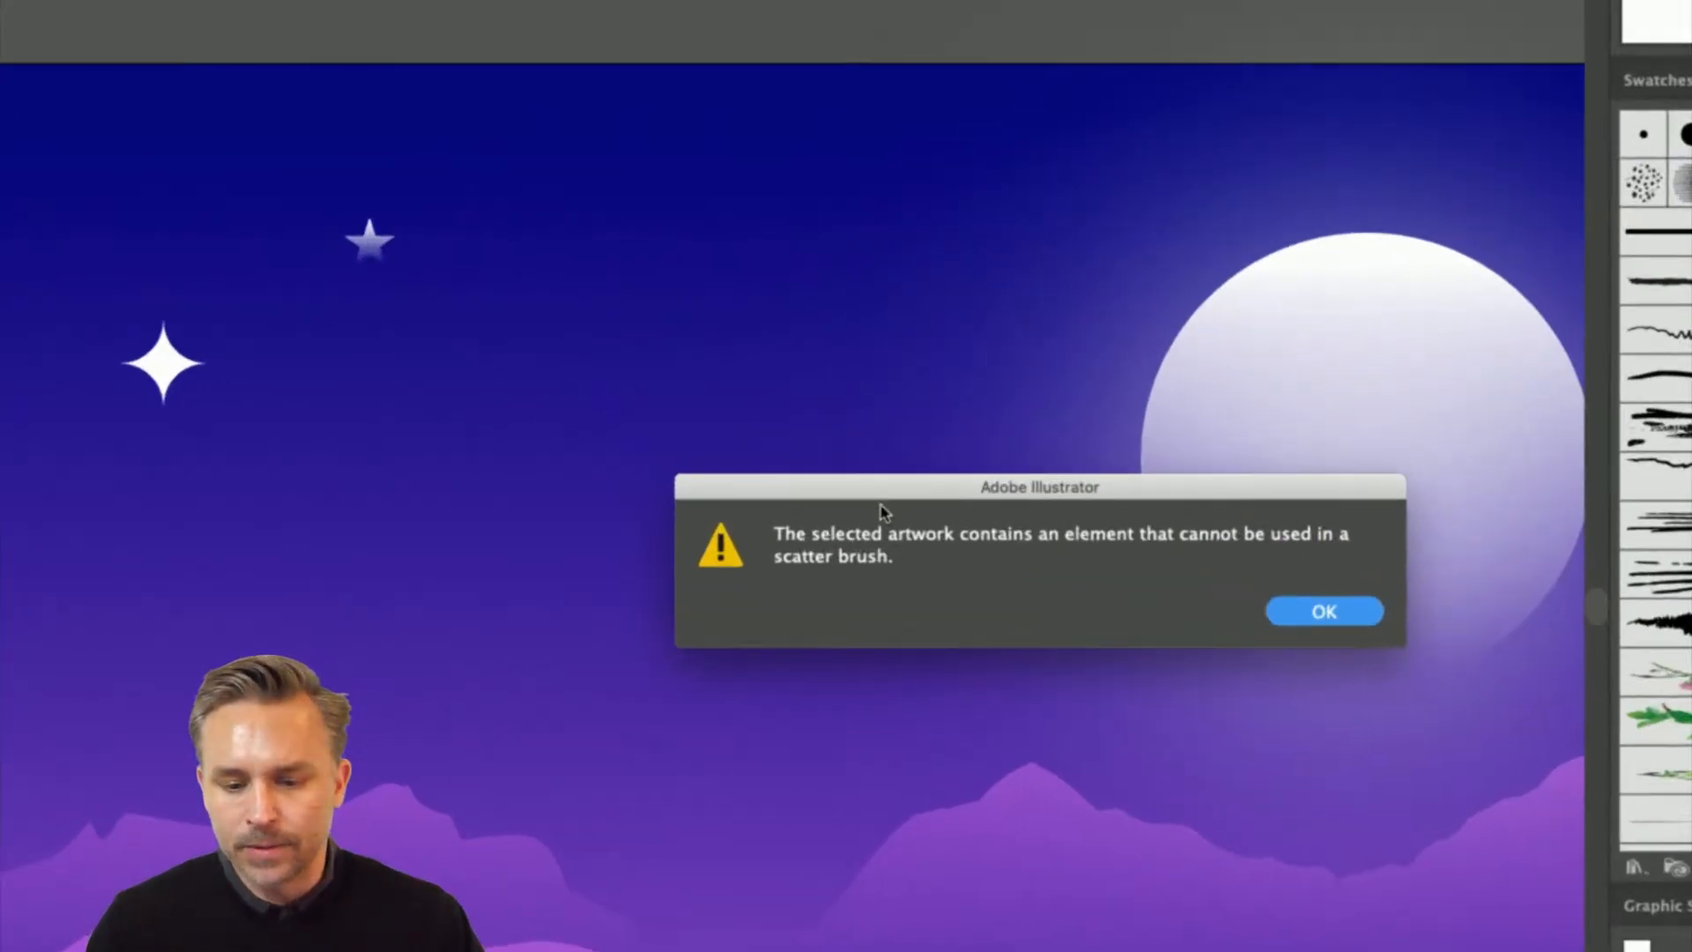
pyautogui.moveTo(882, 510); pyautogui.dragTo(631, 405)
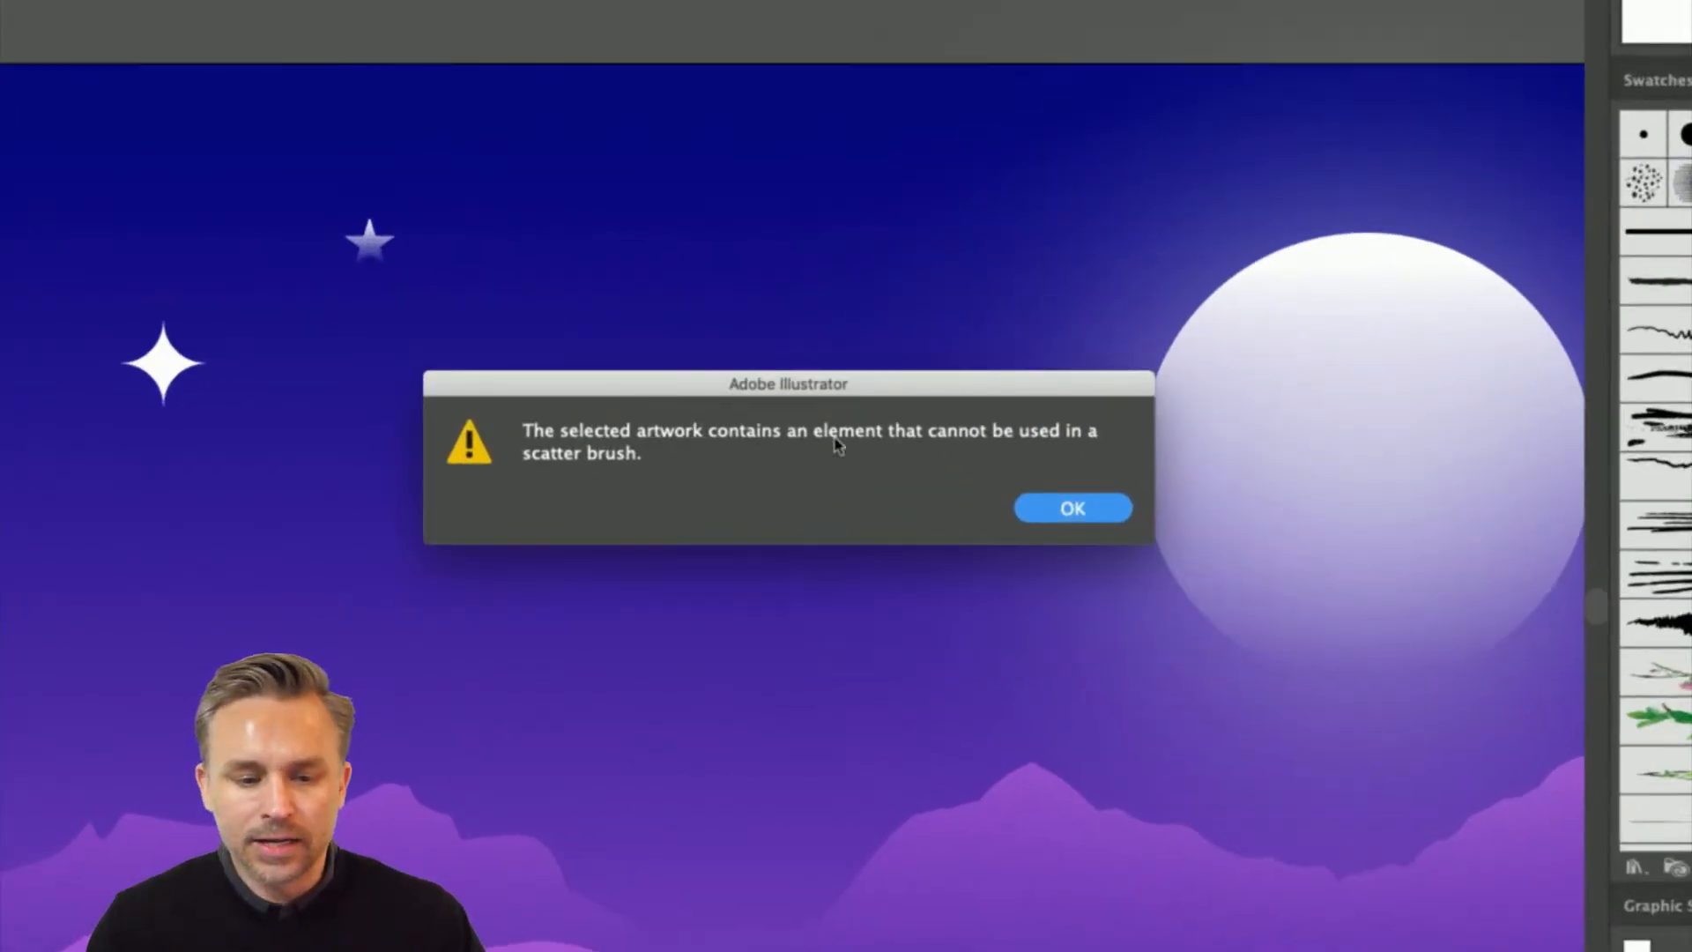
pyautogui.click(1062, 511)
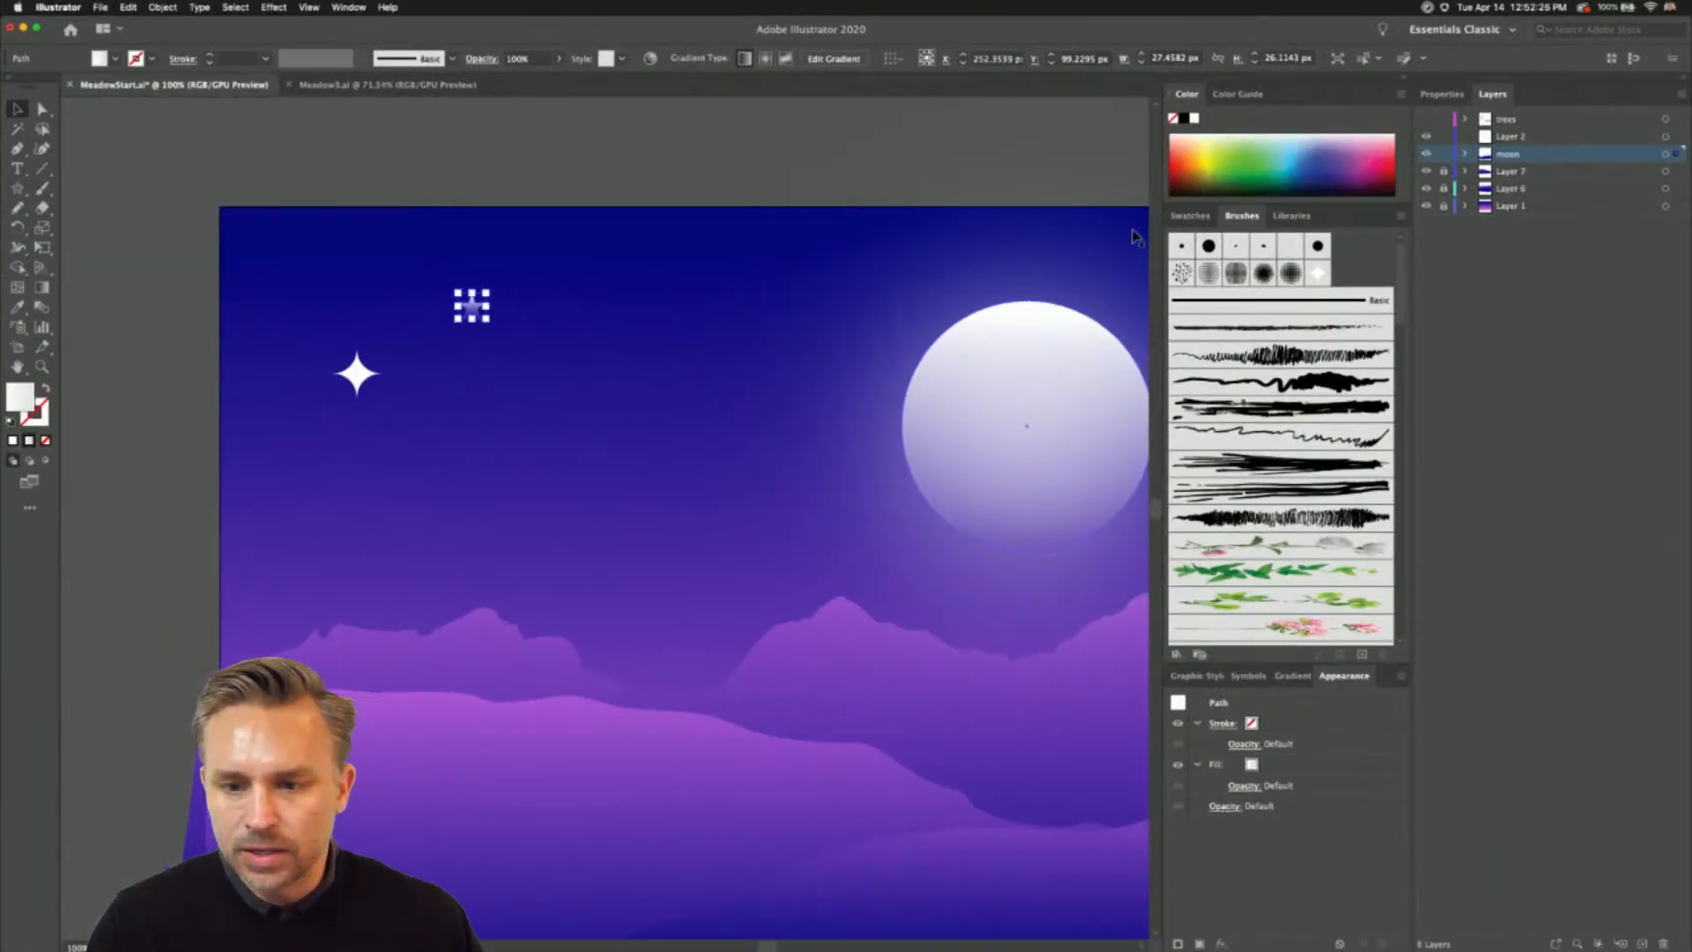
# - Fill the five-pointed star with solid white and start a new scatter brush from it
pyautogui.click(1190, 216)
pyautogui.click(1217, 277)
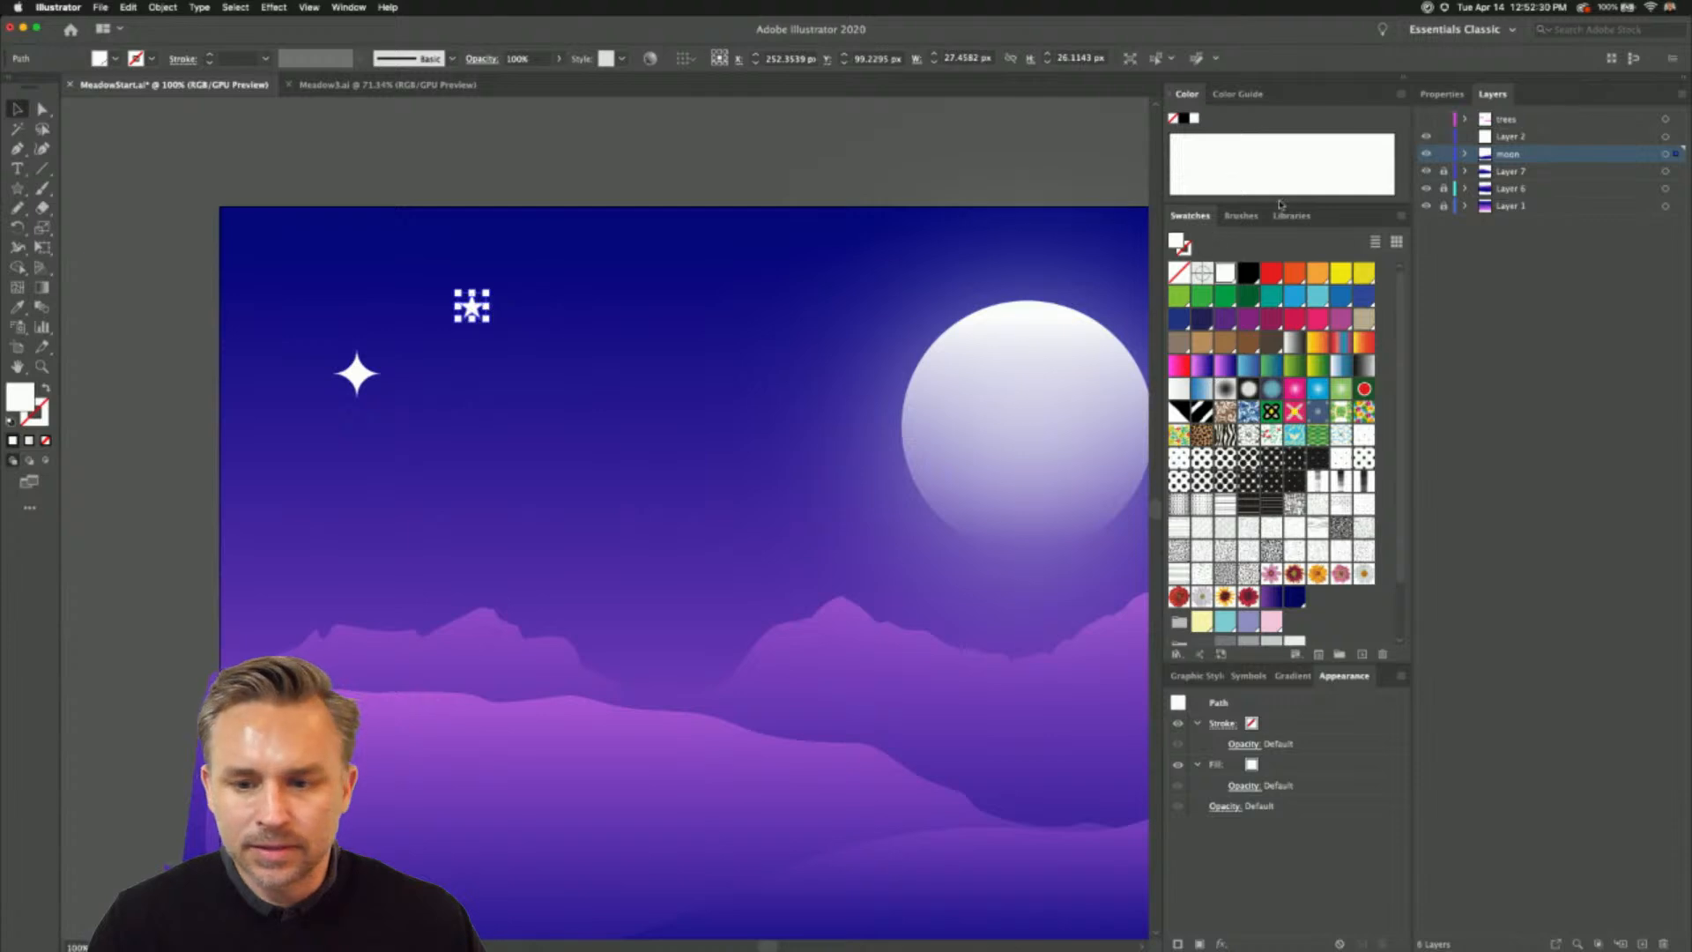
pyautogui.click(1242, 216)
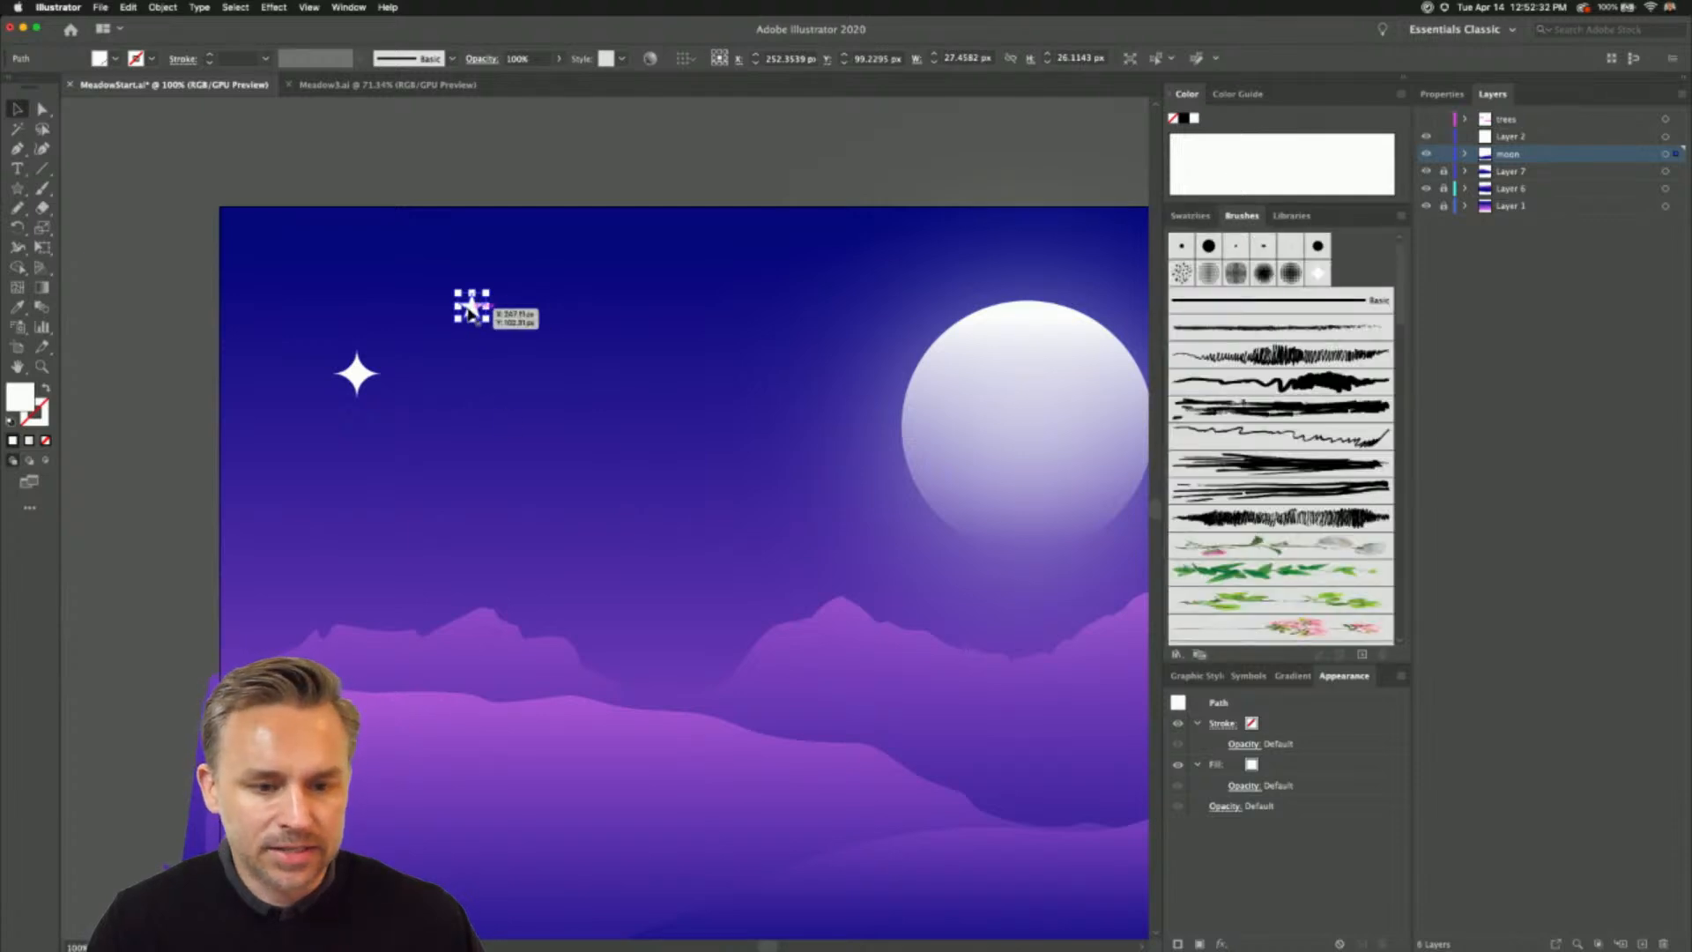
pyautogui.moveTo(500, 310); pyautogui.dragTo(1336, 272)
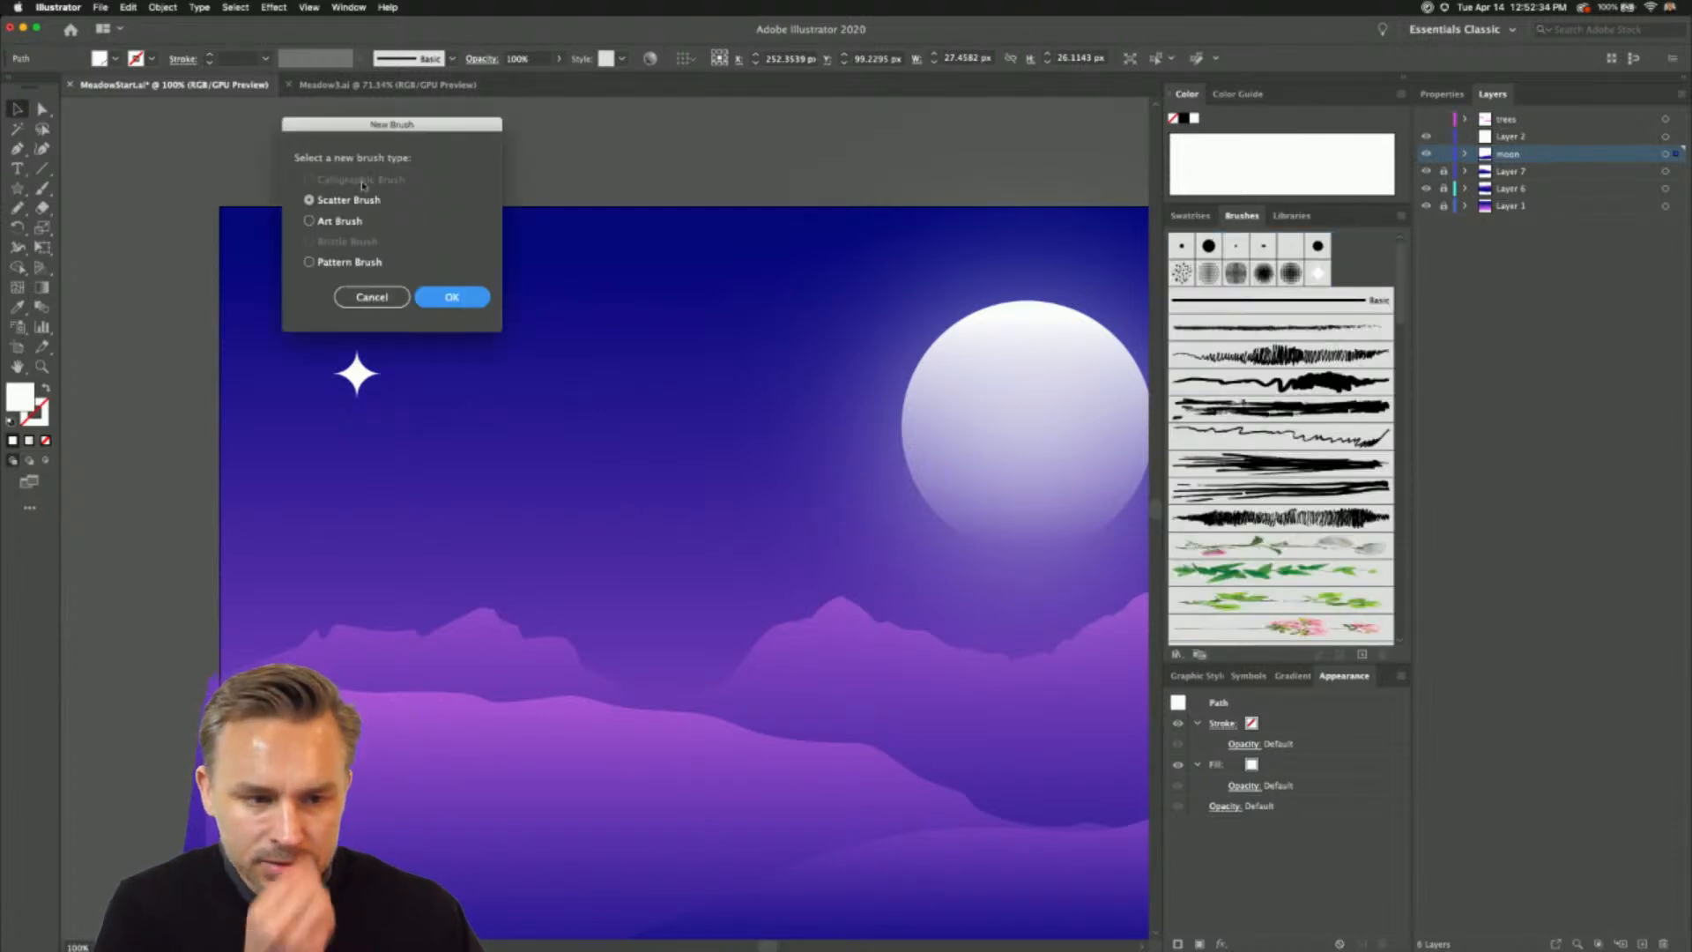
pyautogui.click(451, 297)
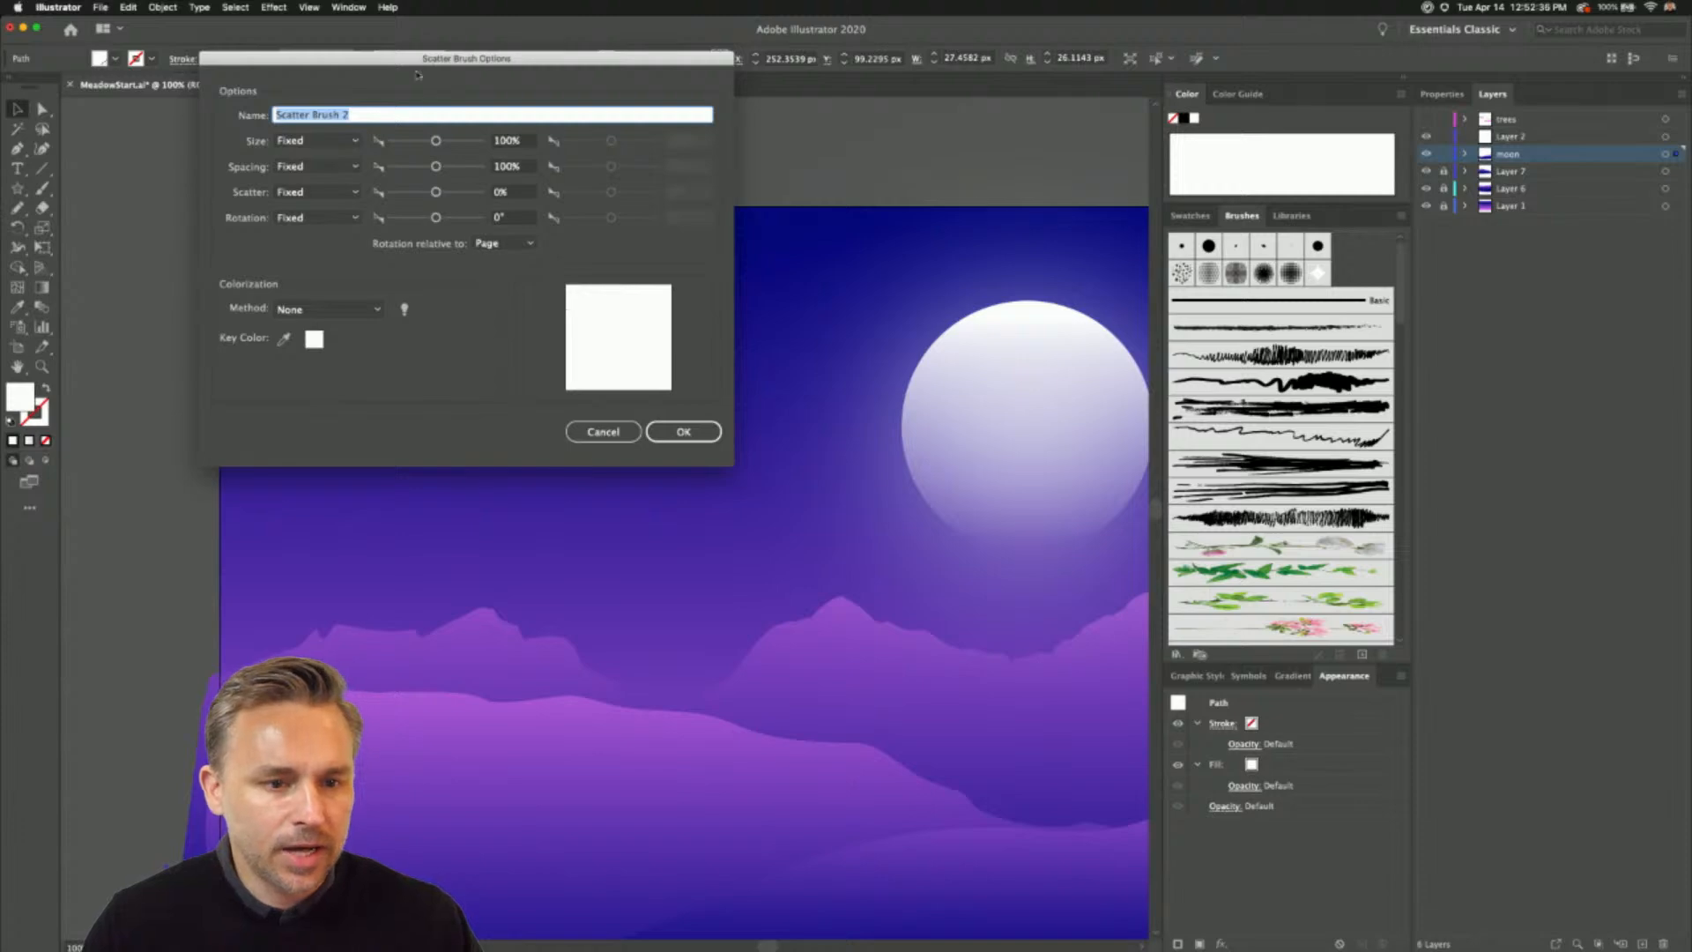
pyautogui.moveTo(416, 61); pyautogui.dragTo(772, 210)
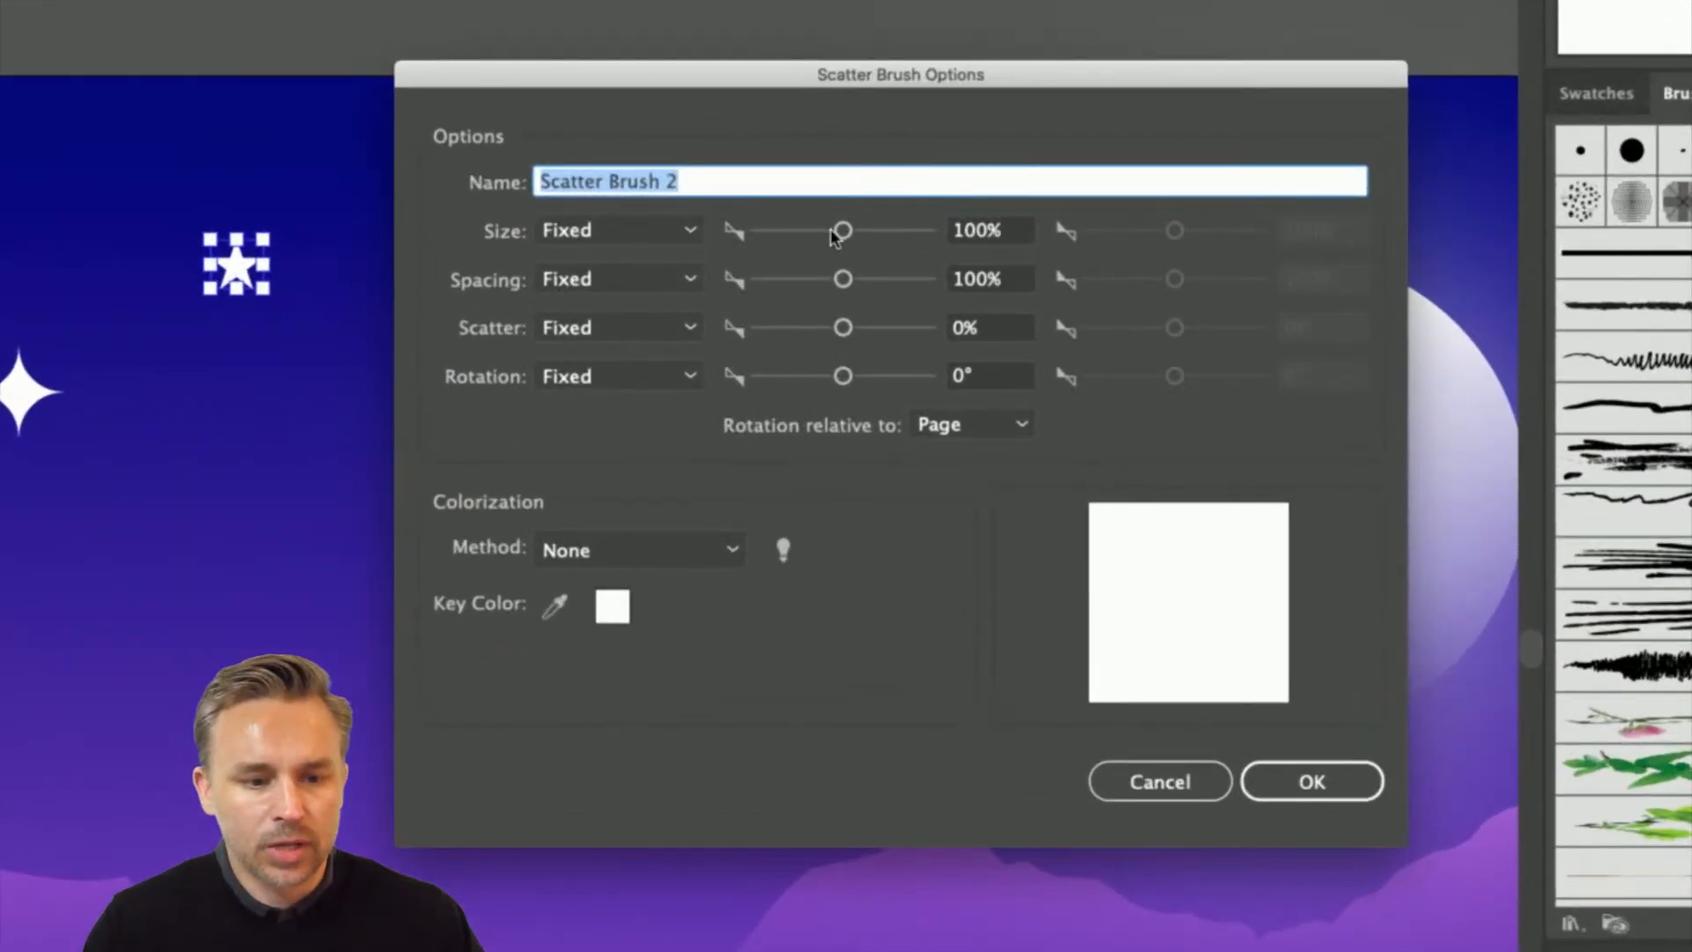
# - Set the scatter brush's size to Random, ranging from 10% to 152%
pyautogui.moveTo(835, 237); pyautogui.dragTo(711, 239)
pyautogui.click(647, 230)
pyautogui.click(628, 295)
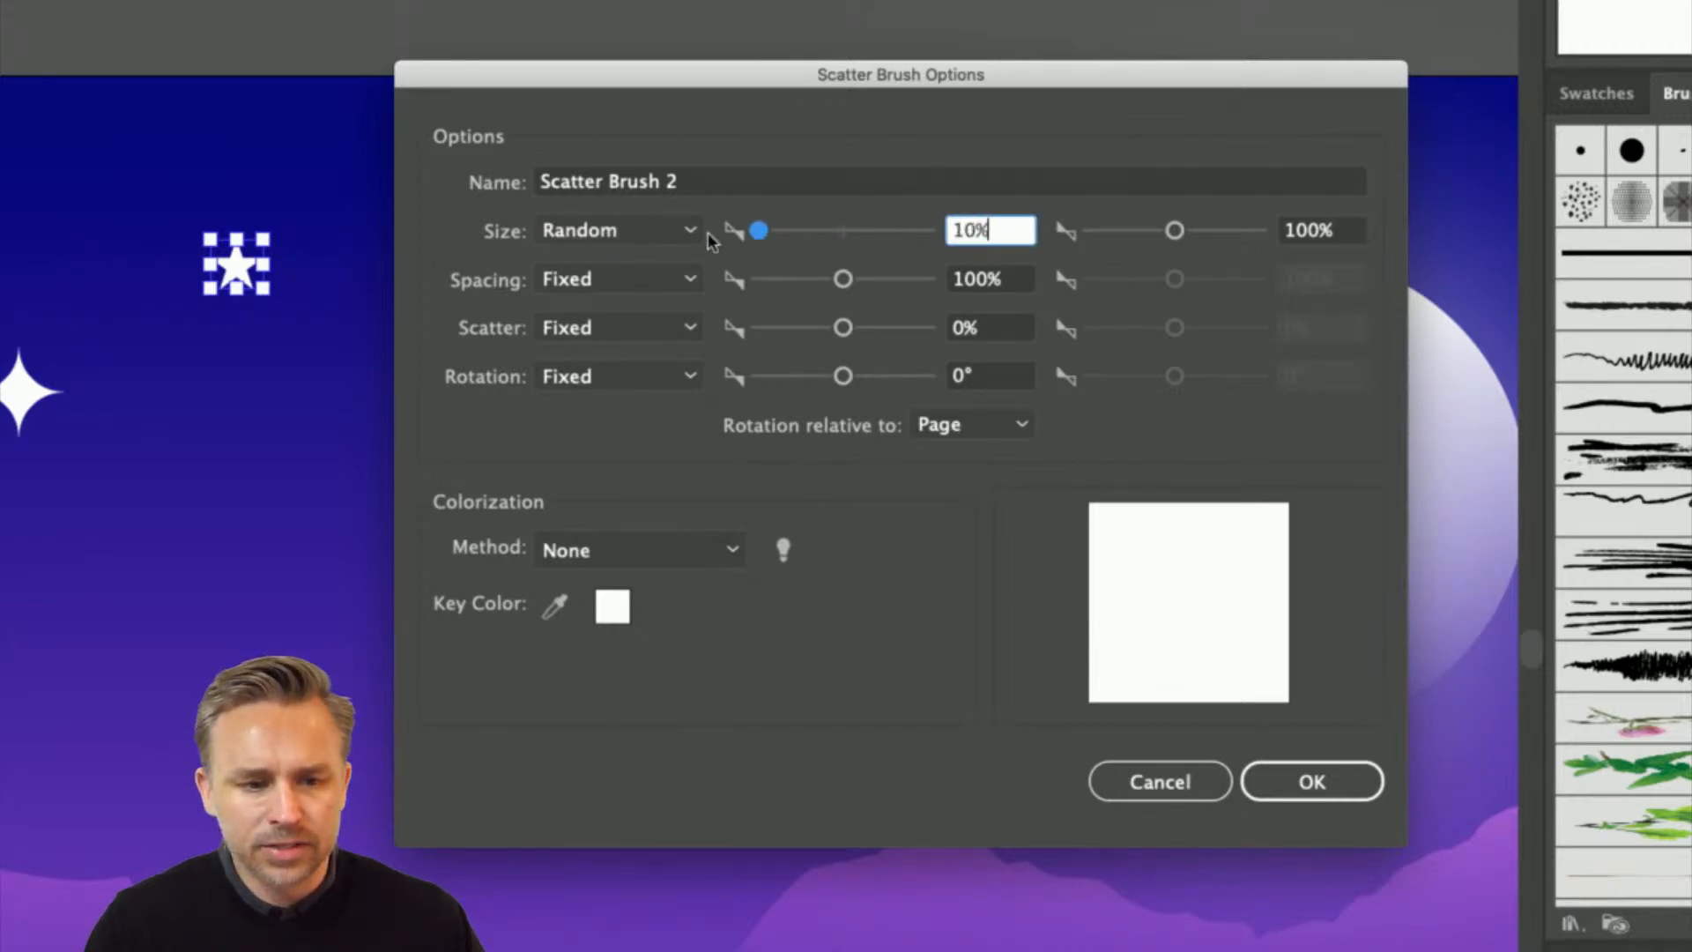
pyautogui.moveTo(1175, 231); pyautogui.dragTo(1190, 237)
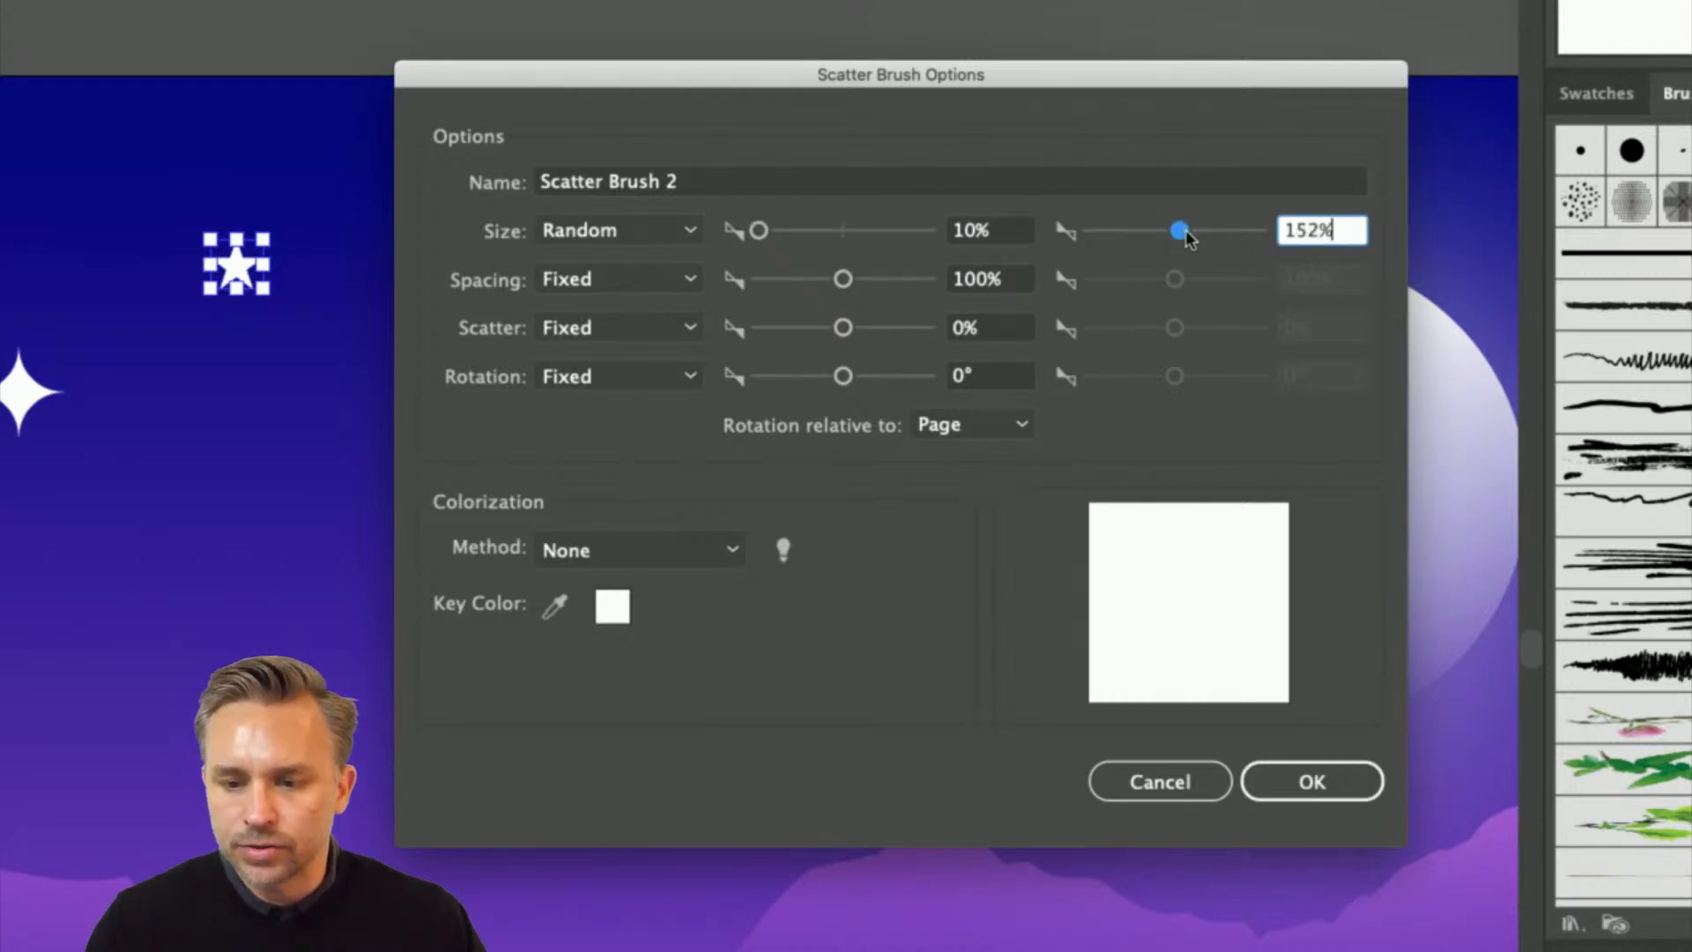
# - Set the scatter brush's spacing to Random, ranging from 77% to 405%
pyautogui.click(559, 280)
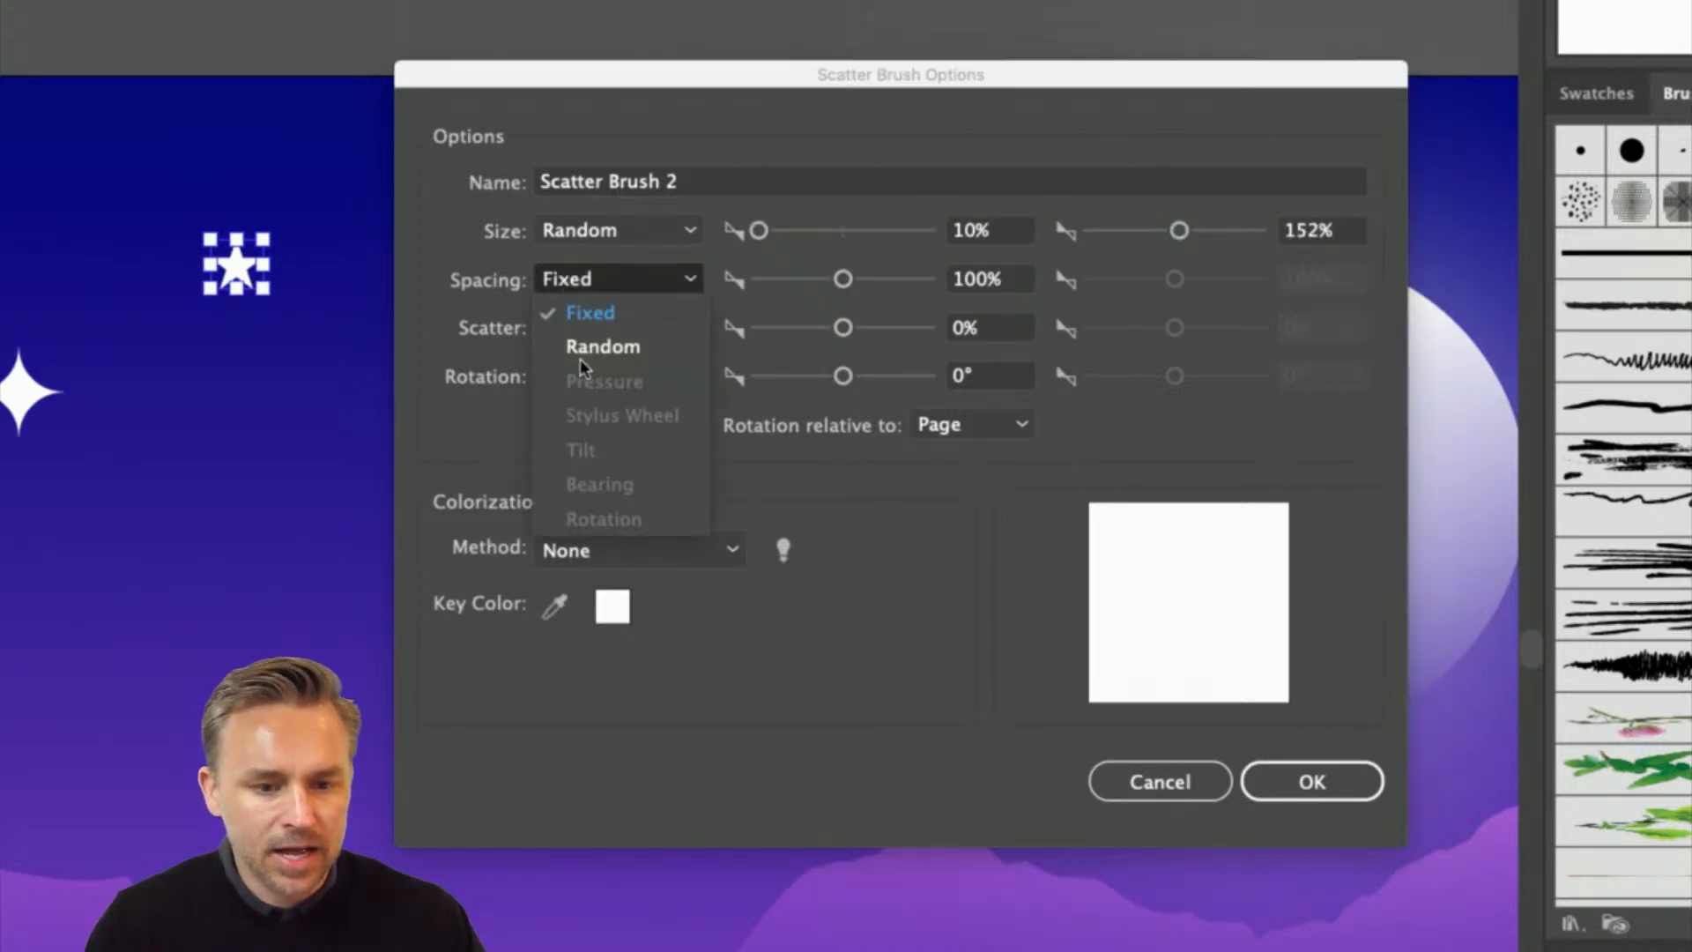
pyautogui.click(603, 346)
pyautogui.moveTo(808, 282); pyautogui.dragTo(820, 282)
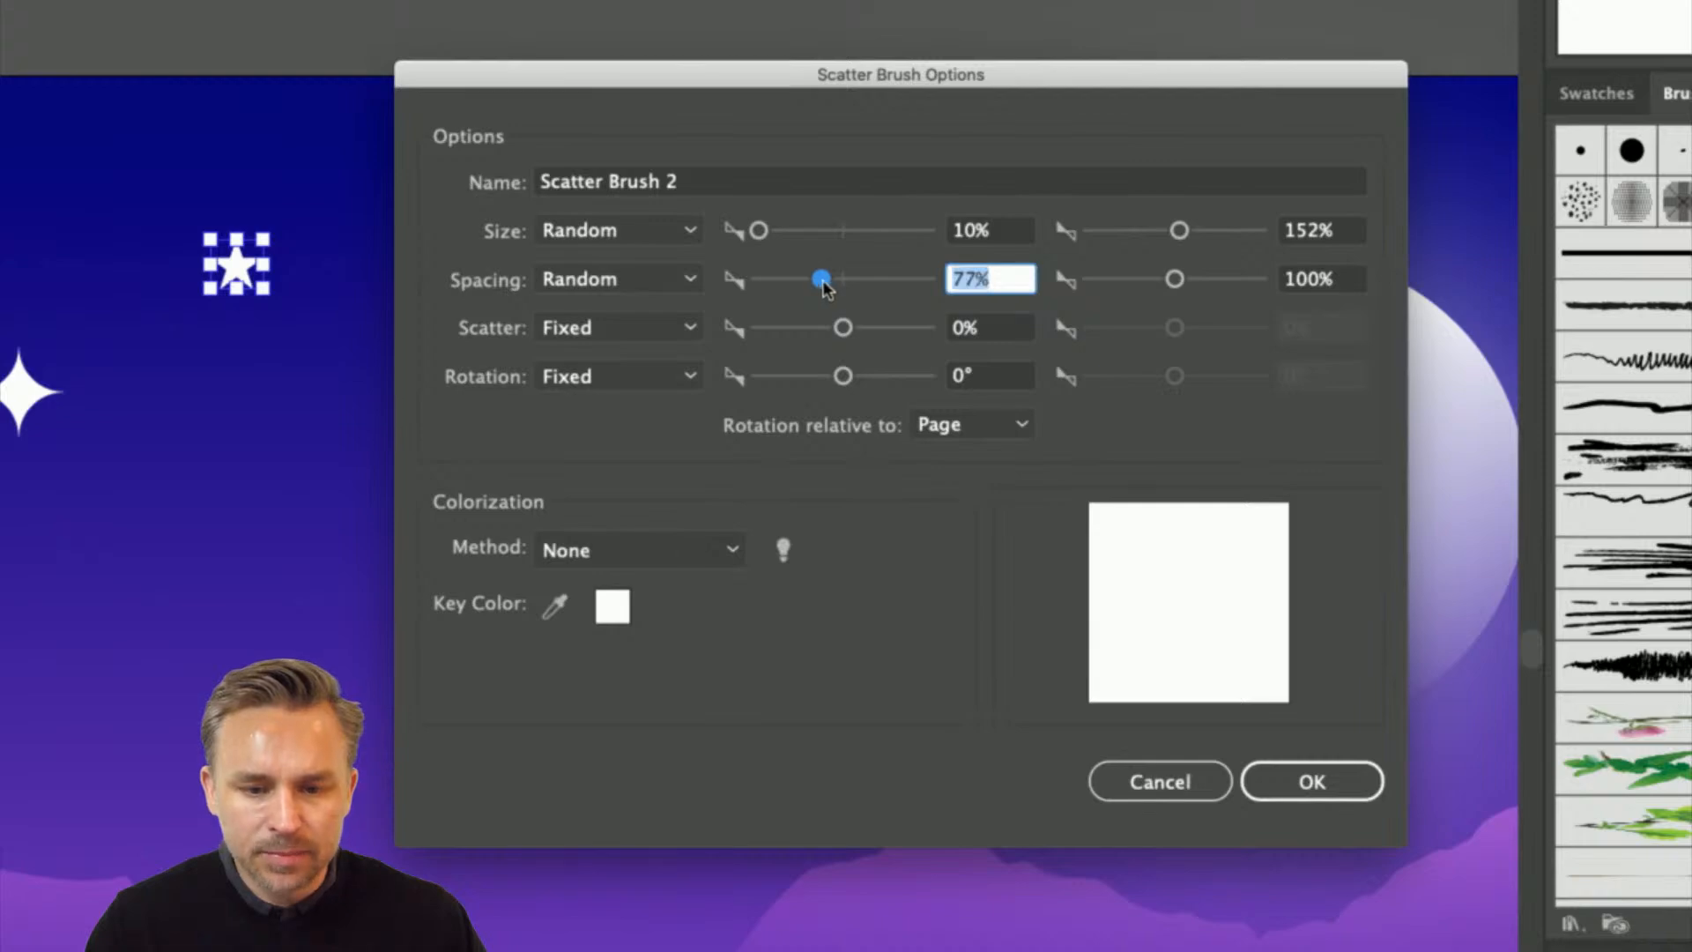
pyautogui.moveTo(1195, 286); pyautogui.dragTo(1203, 284)
# - Set the scatter brush's scatter to Random, ranging from -248% to 202%
pyautogui.click(564, 338)
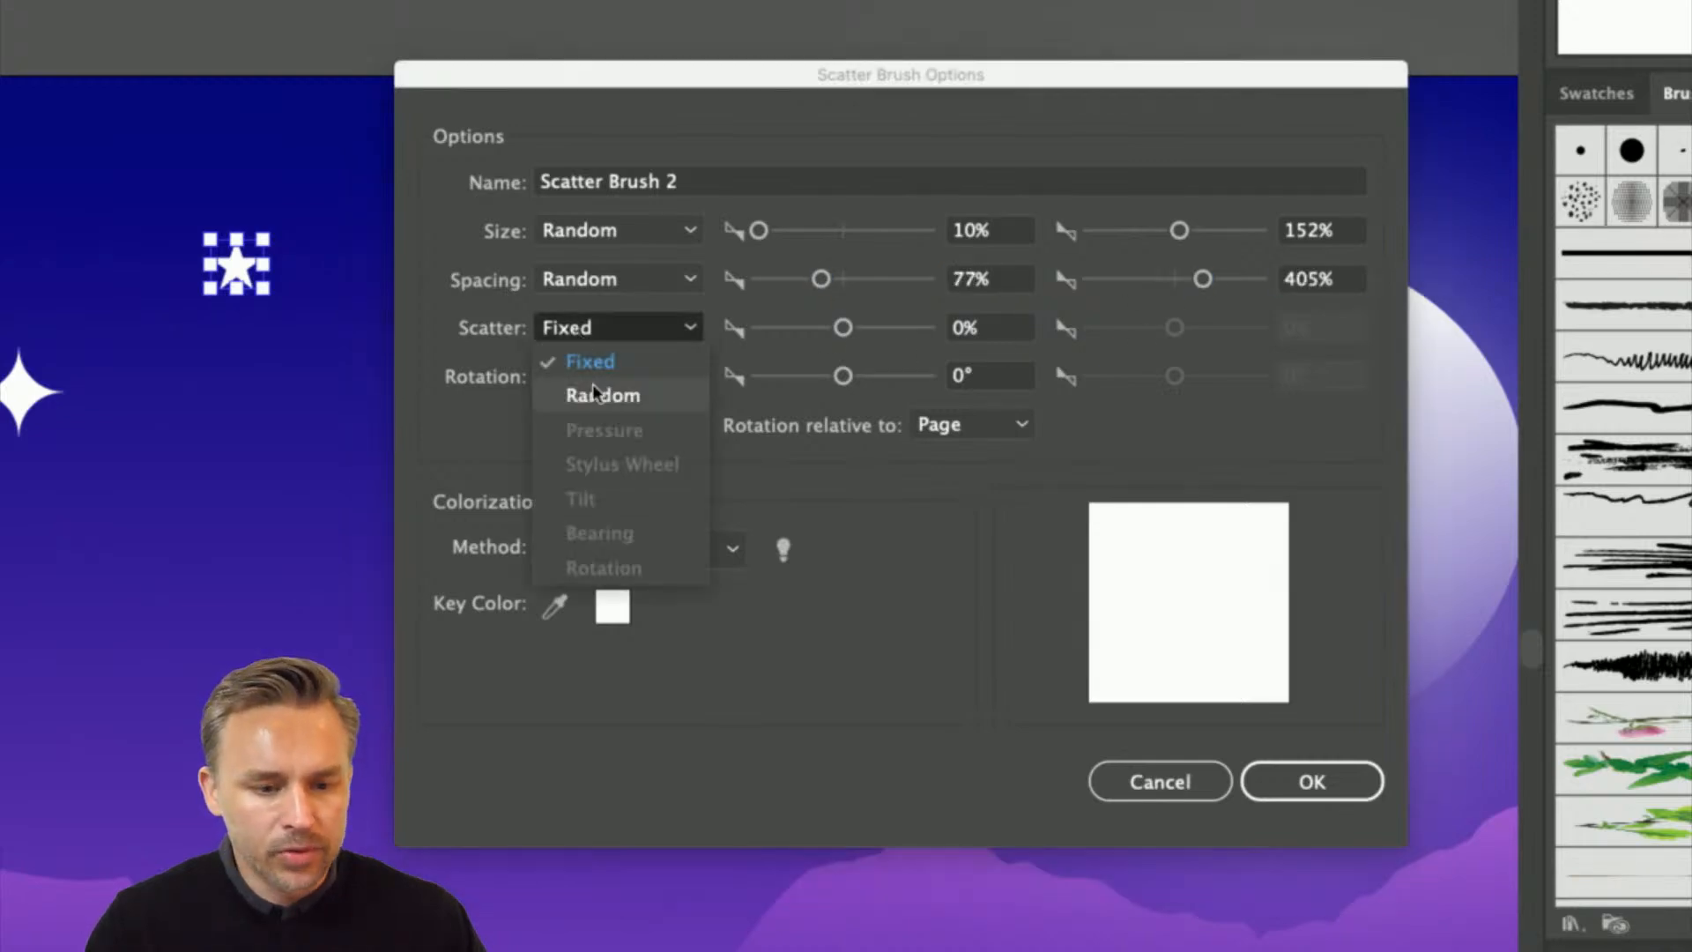
pyautogui.click(586, 388)
pyautogui.moveTo(843, 328); pyautogui.dragTo(824, 333)
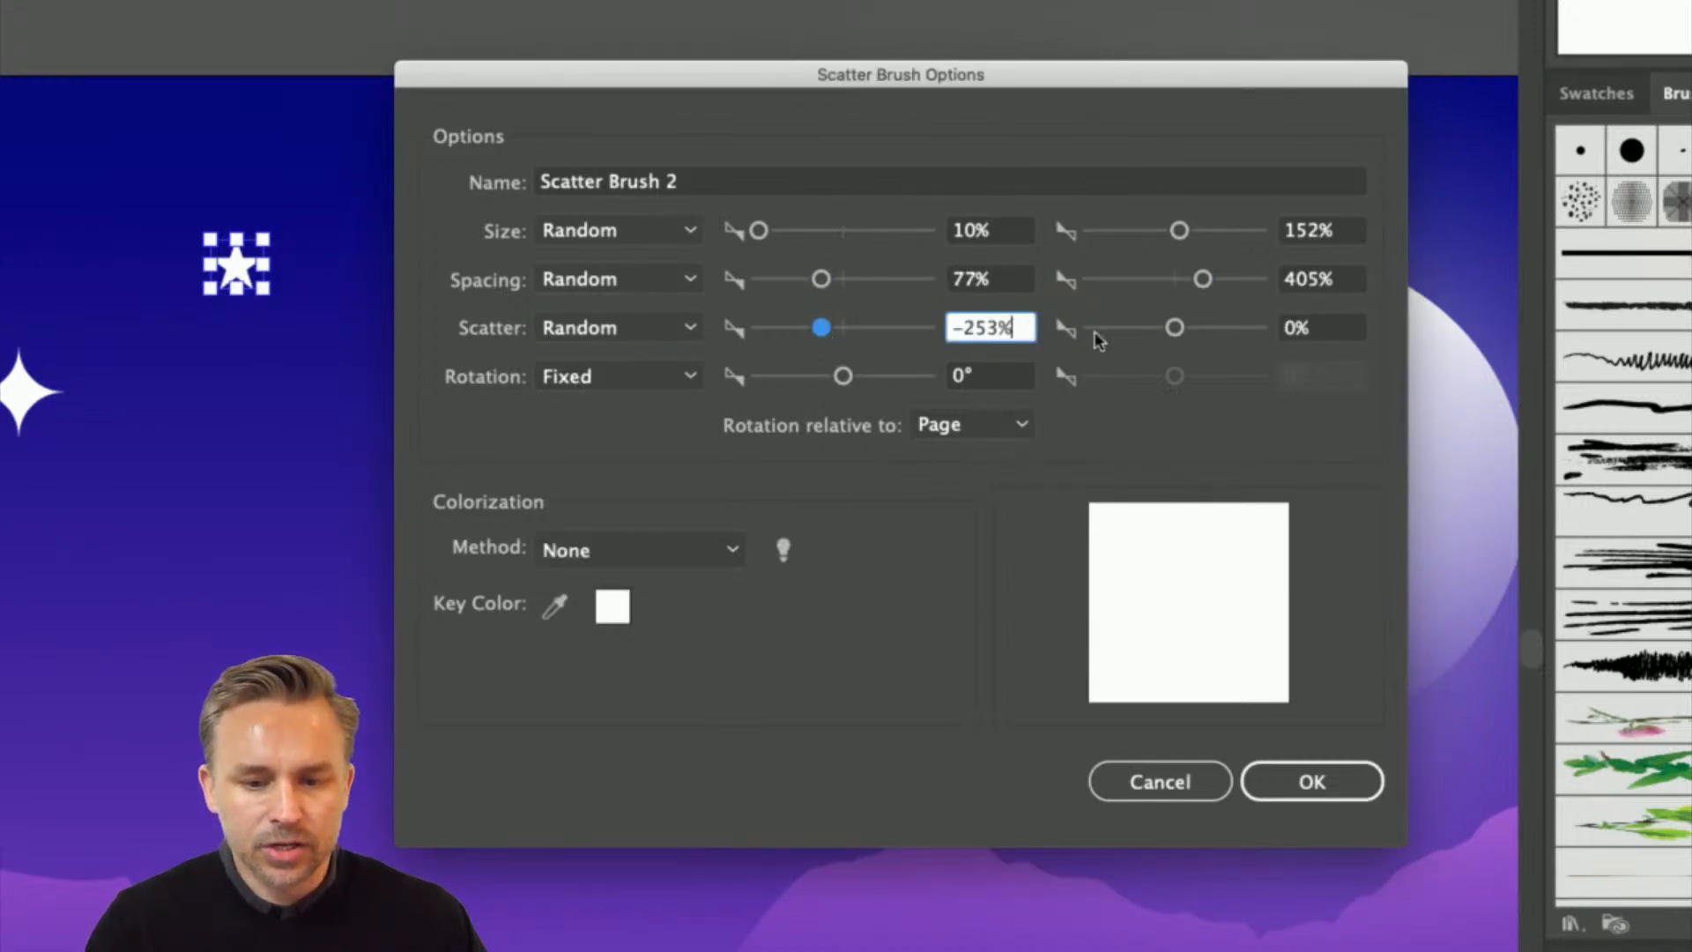
pyautogui.moveTo(1175, 330); pyautogui.dragTo(1194, 333)
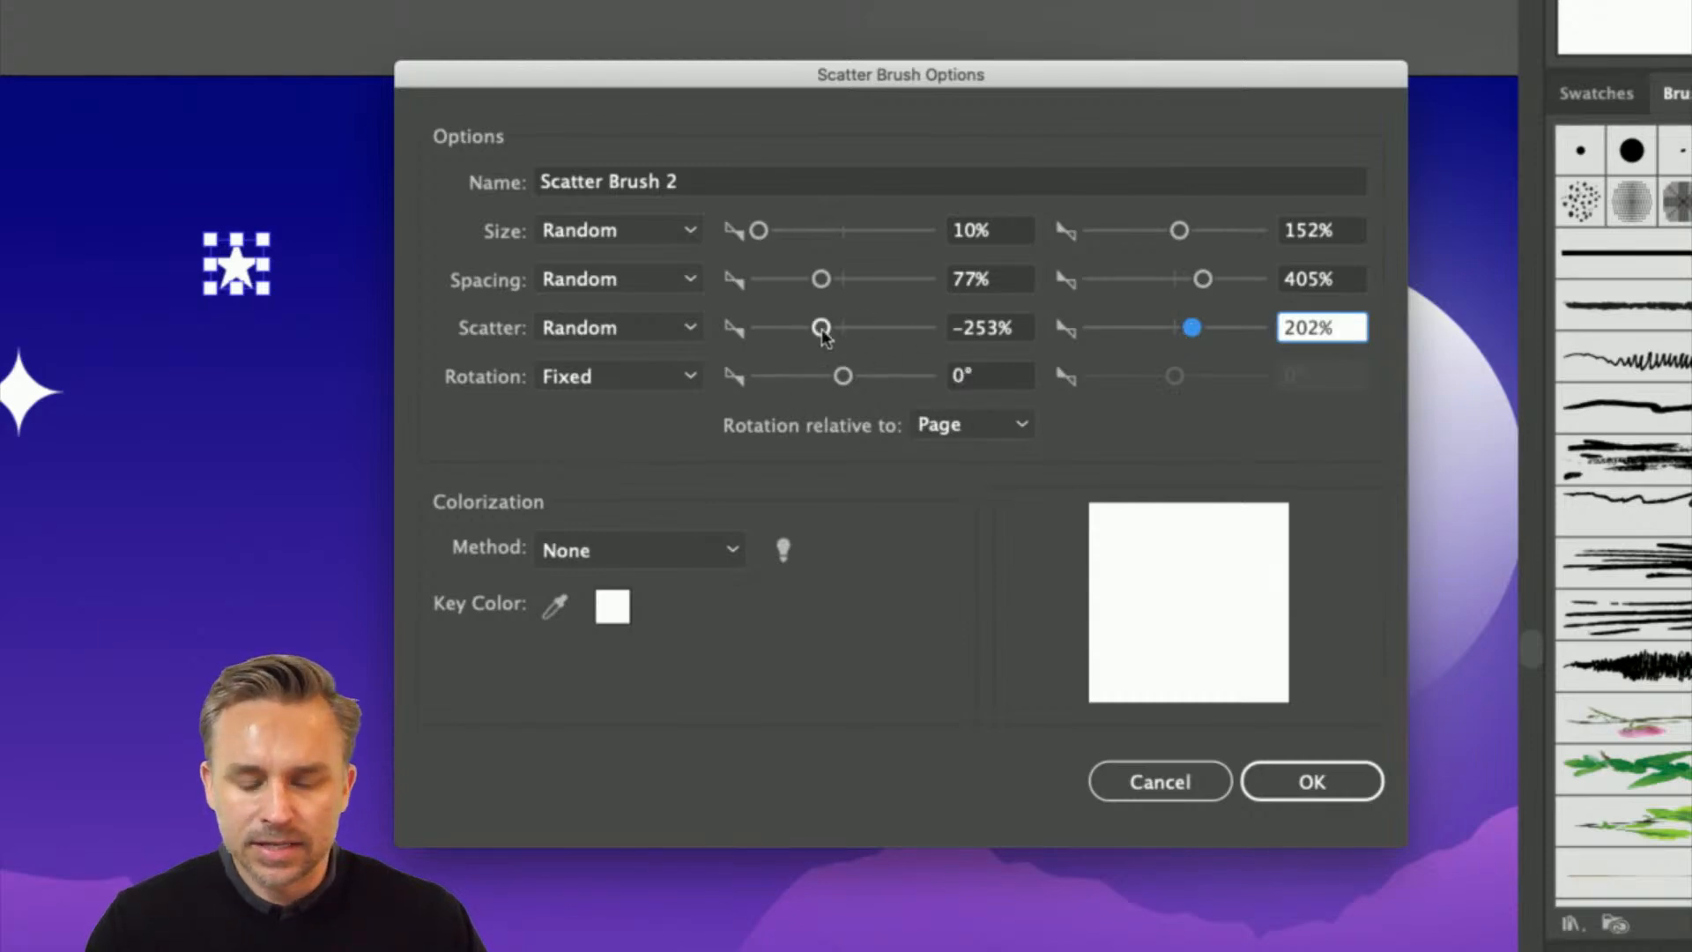
pyautogui.moveTo(819, 328); pyautogui.dragTo(830, 379)
# - Set the brush's rotation to Fixed at -21° and create the star scatter brush
pyautogui.click(636, 377)
pyautogui.click(627, 444)
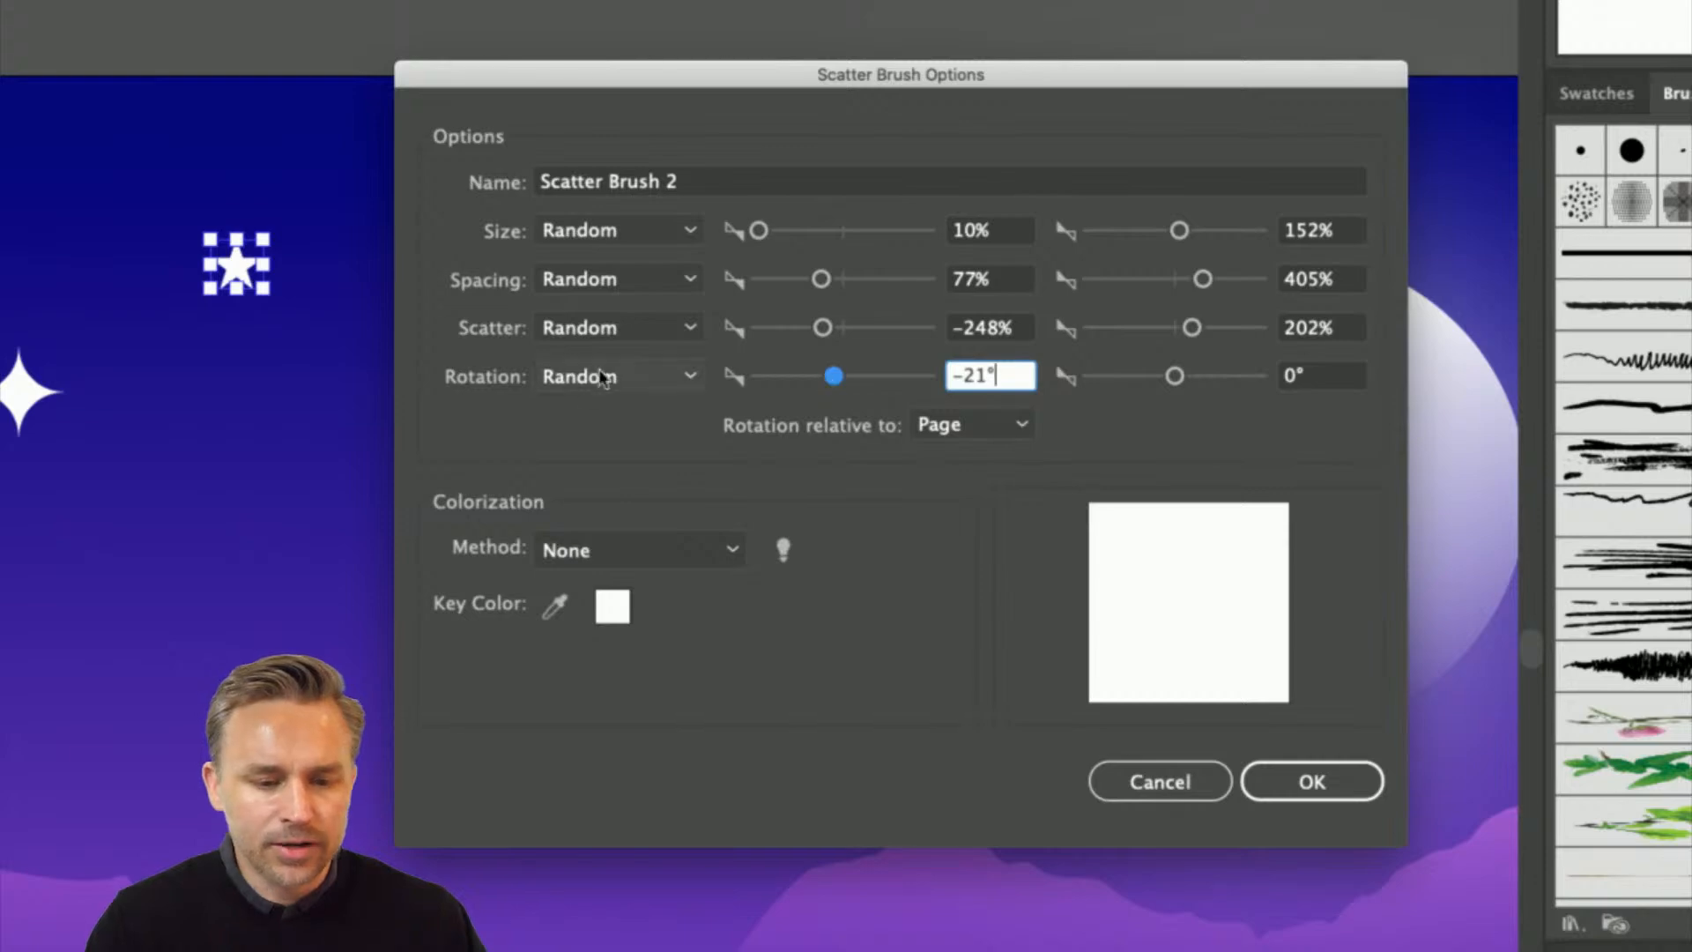
pyautogui.click(608, 377)
pyautogui.click(589, 409)
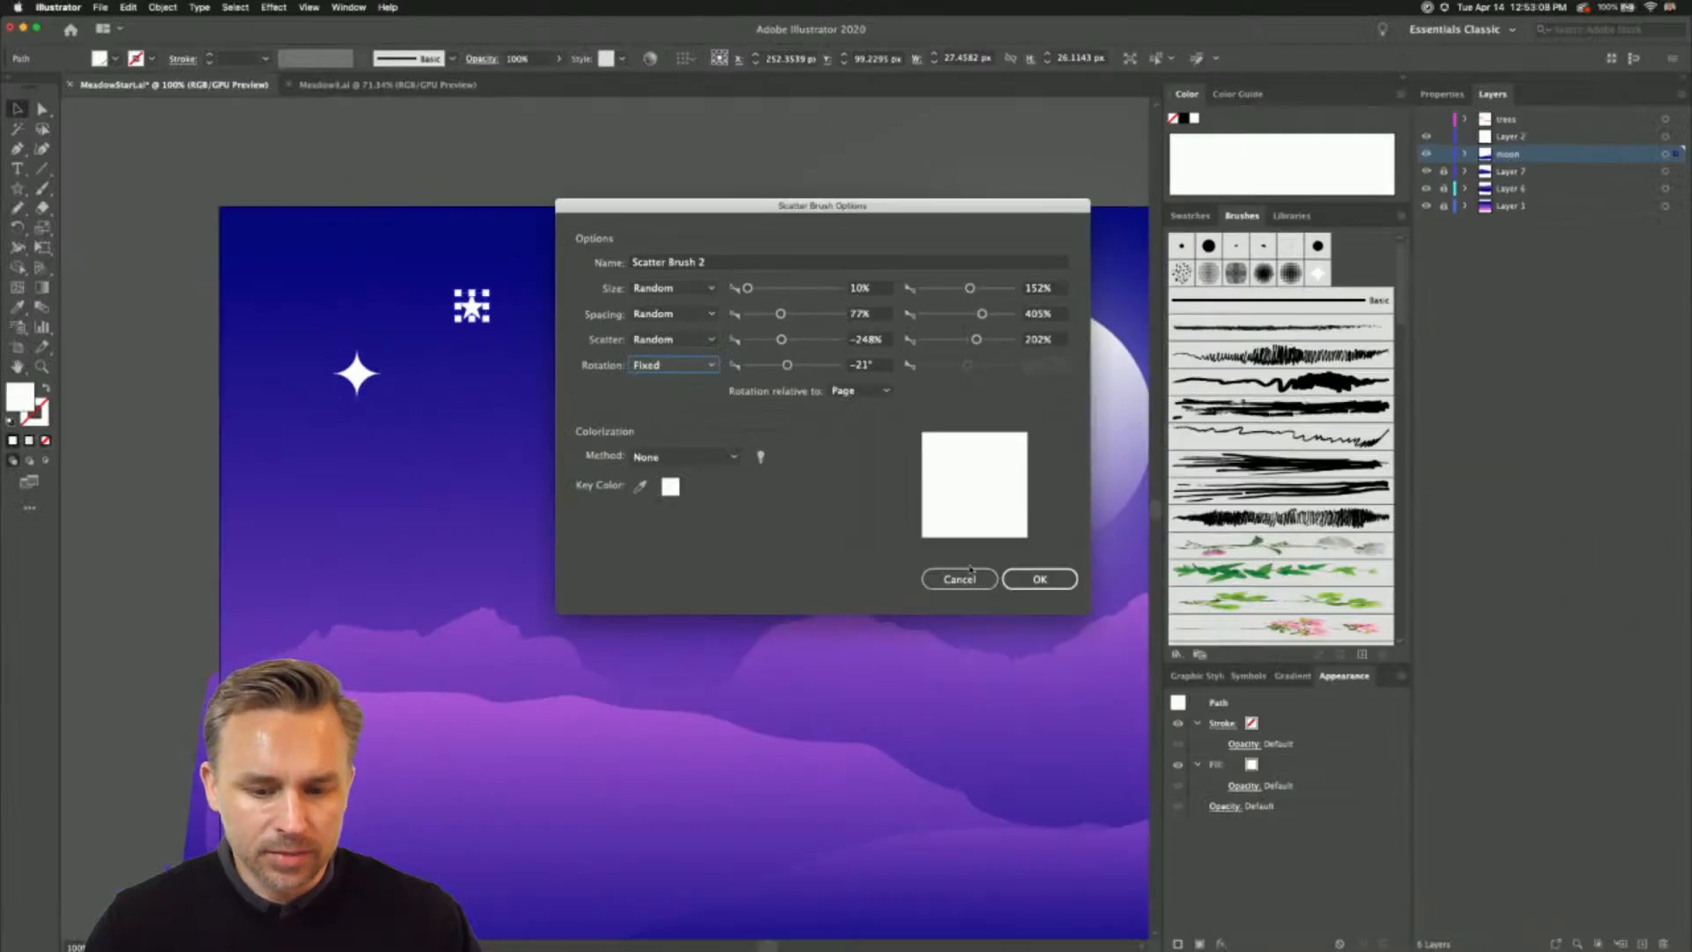
pyautogui.press('Return')
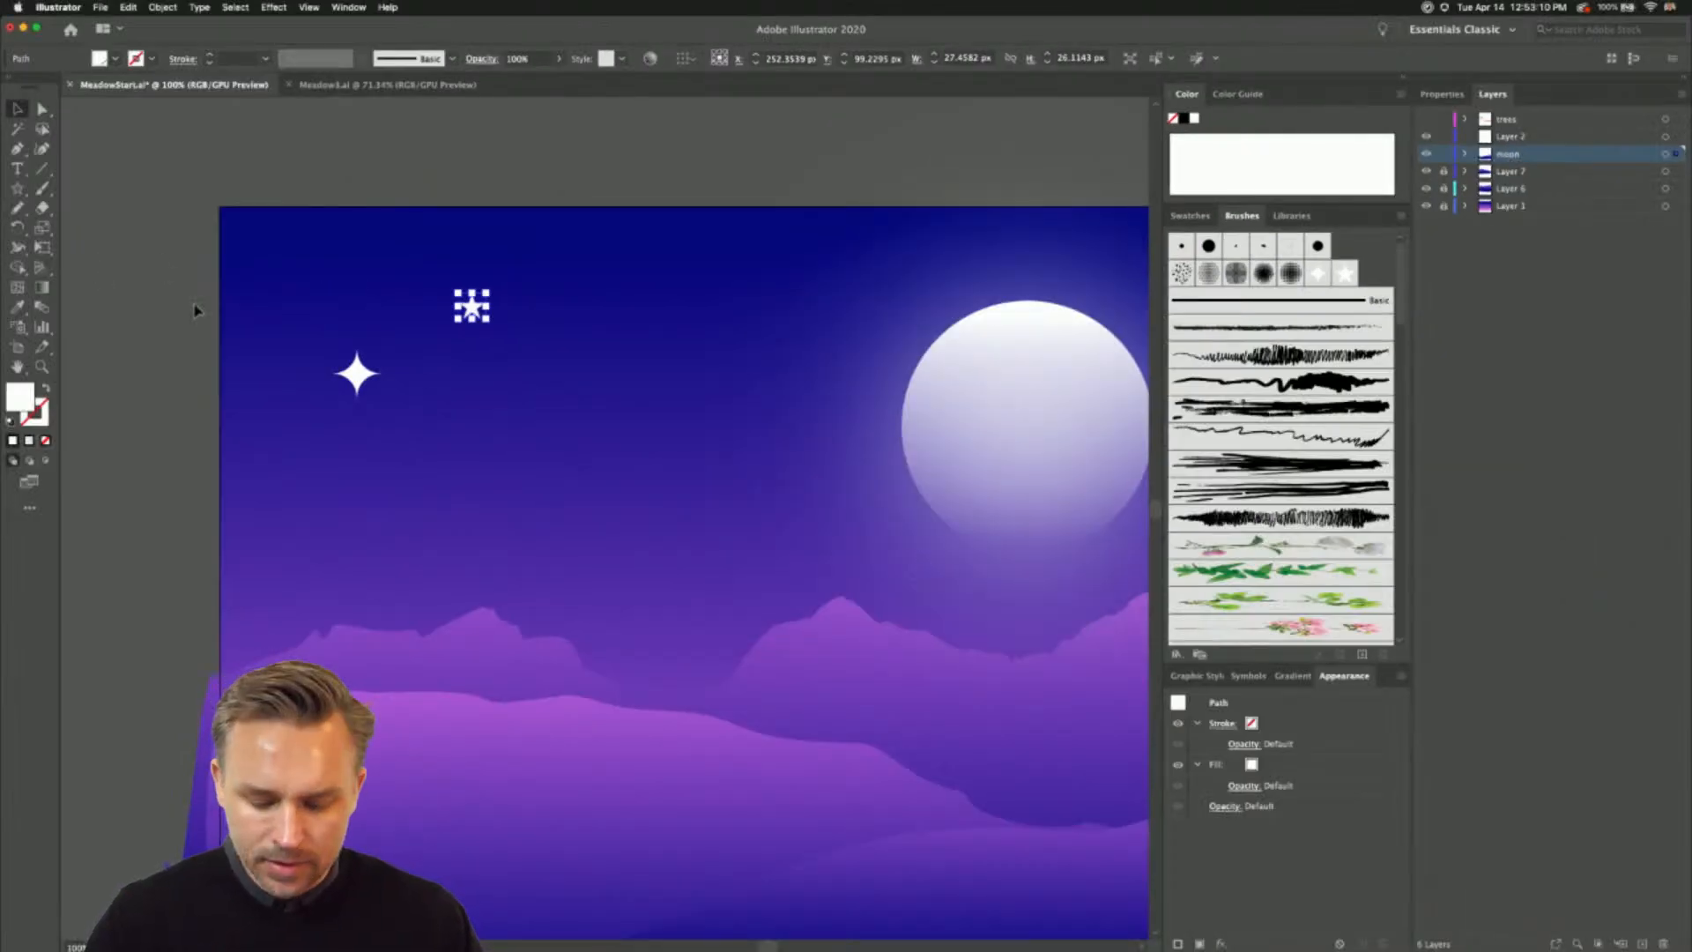
# - Paint an S-shaped path across the sky between the four-pointed star and the moon, and apply Scatter Brush 2 to it
pyautogui.press('b')
pyautogui.press('v')
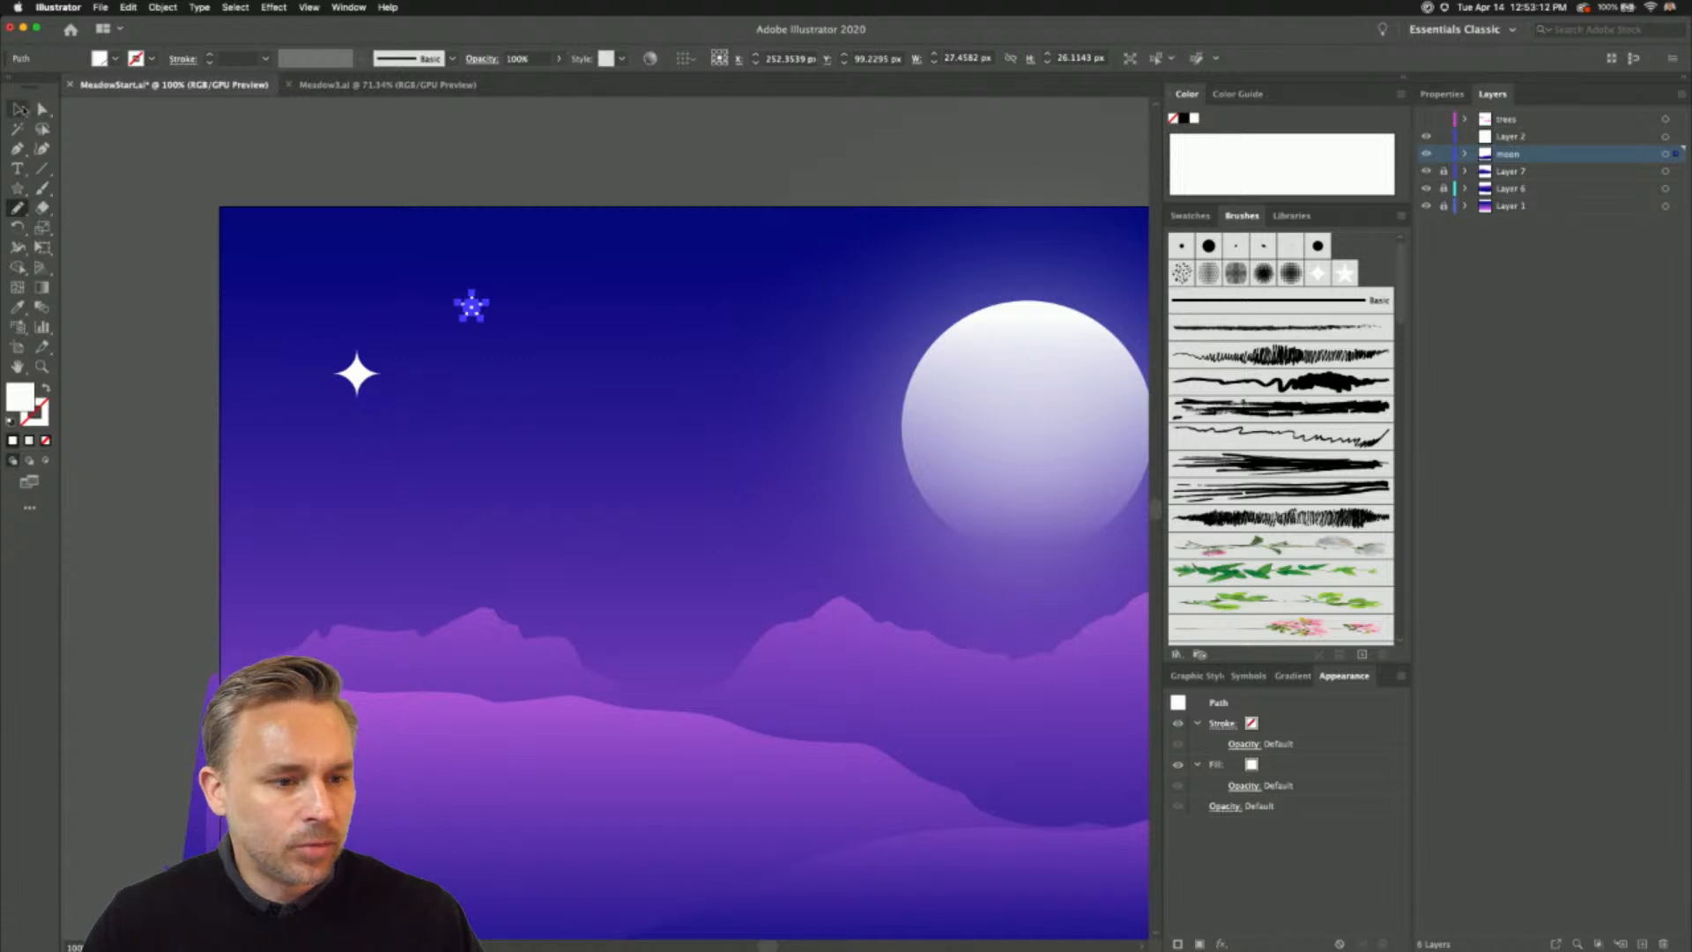
pyautogui.click(205, 264)
pyautogui.press('b')
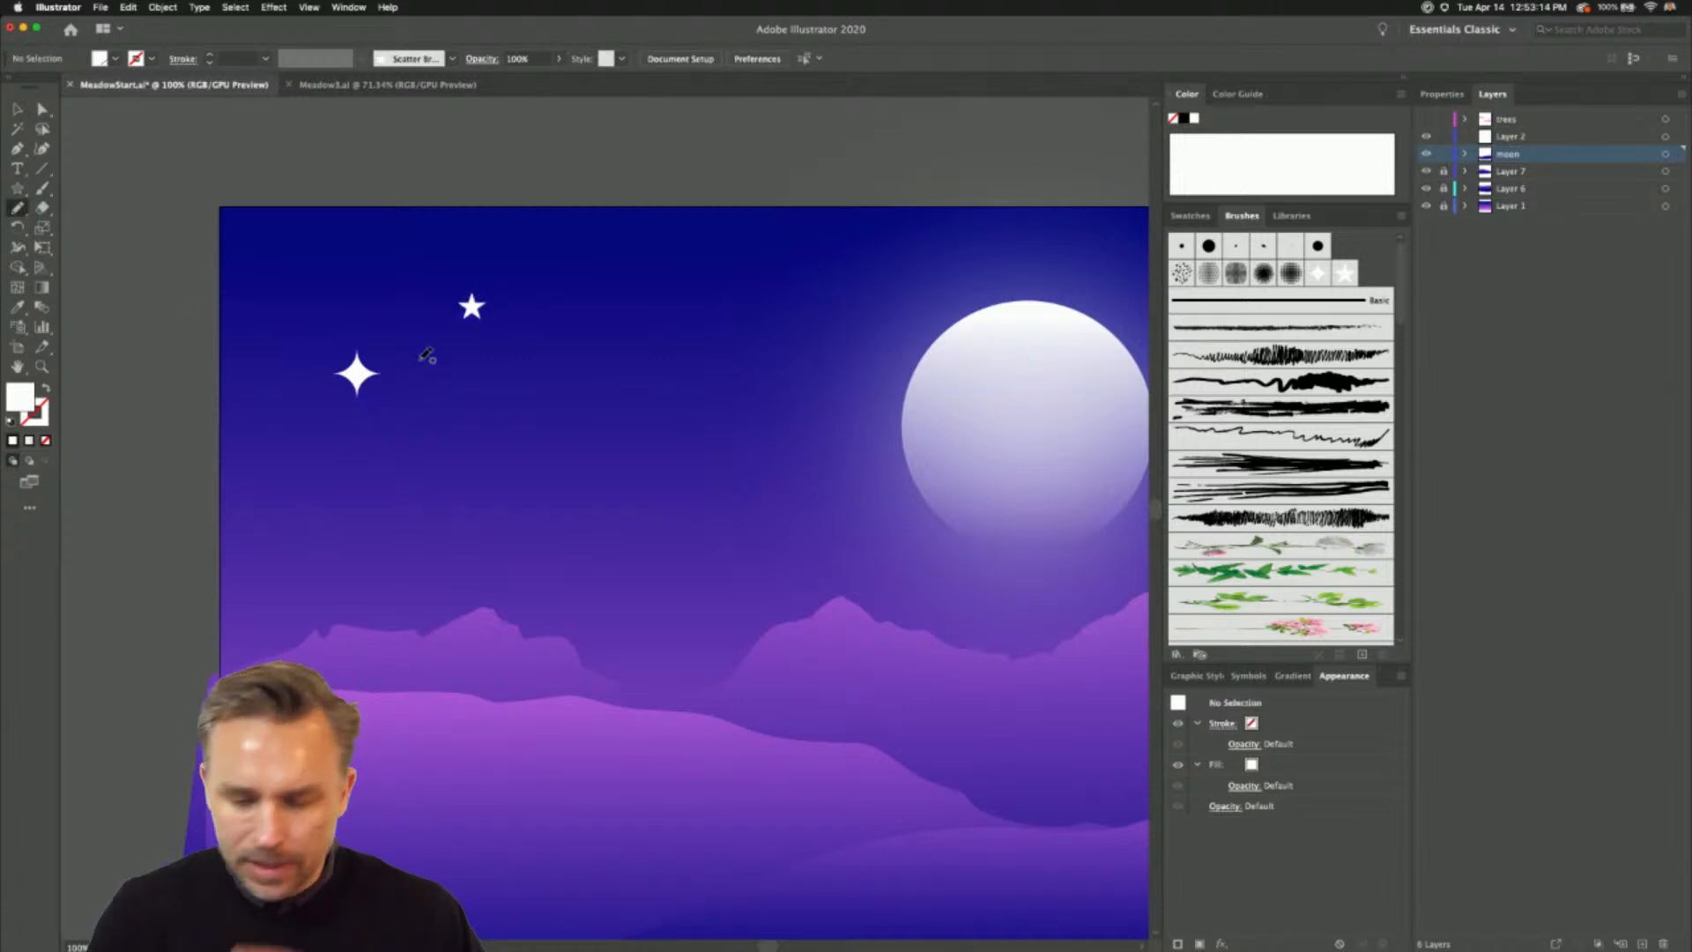
pyautogui.click(1346, 274)
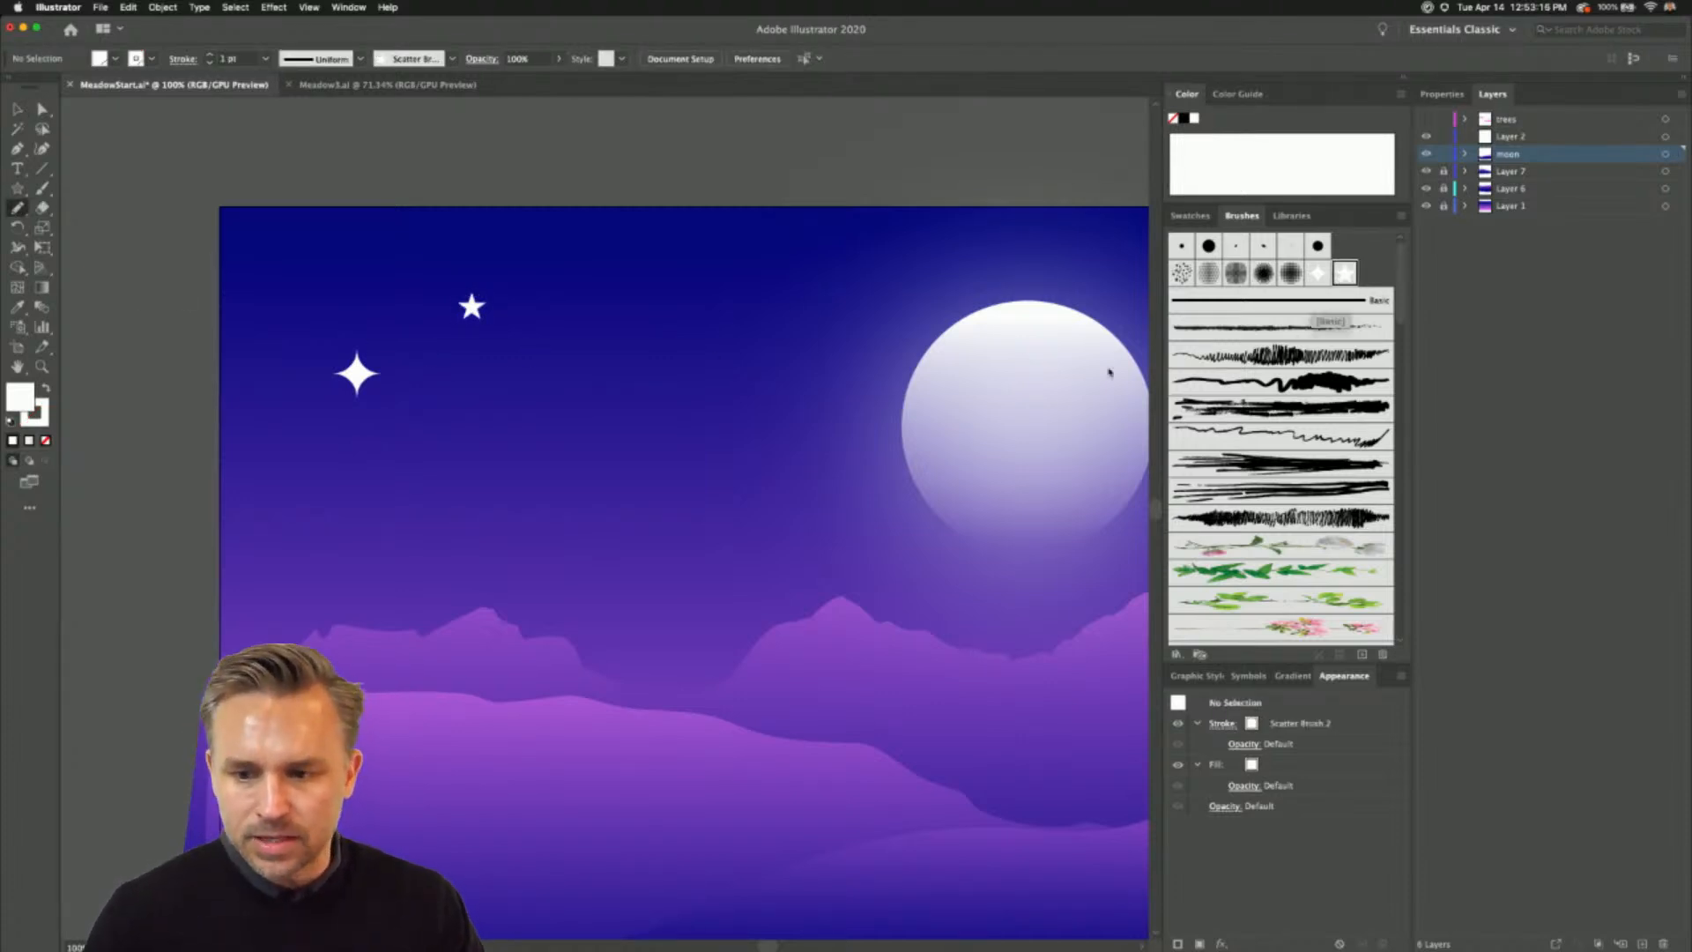
pyautogui.moveTo(308, 456)
pyautogui.mouseDown()
pyautogui.moveTo(536, 441)
pyautogui.moveTo(873, 363)
pyautogui.mouseUp()
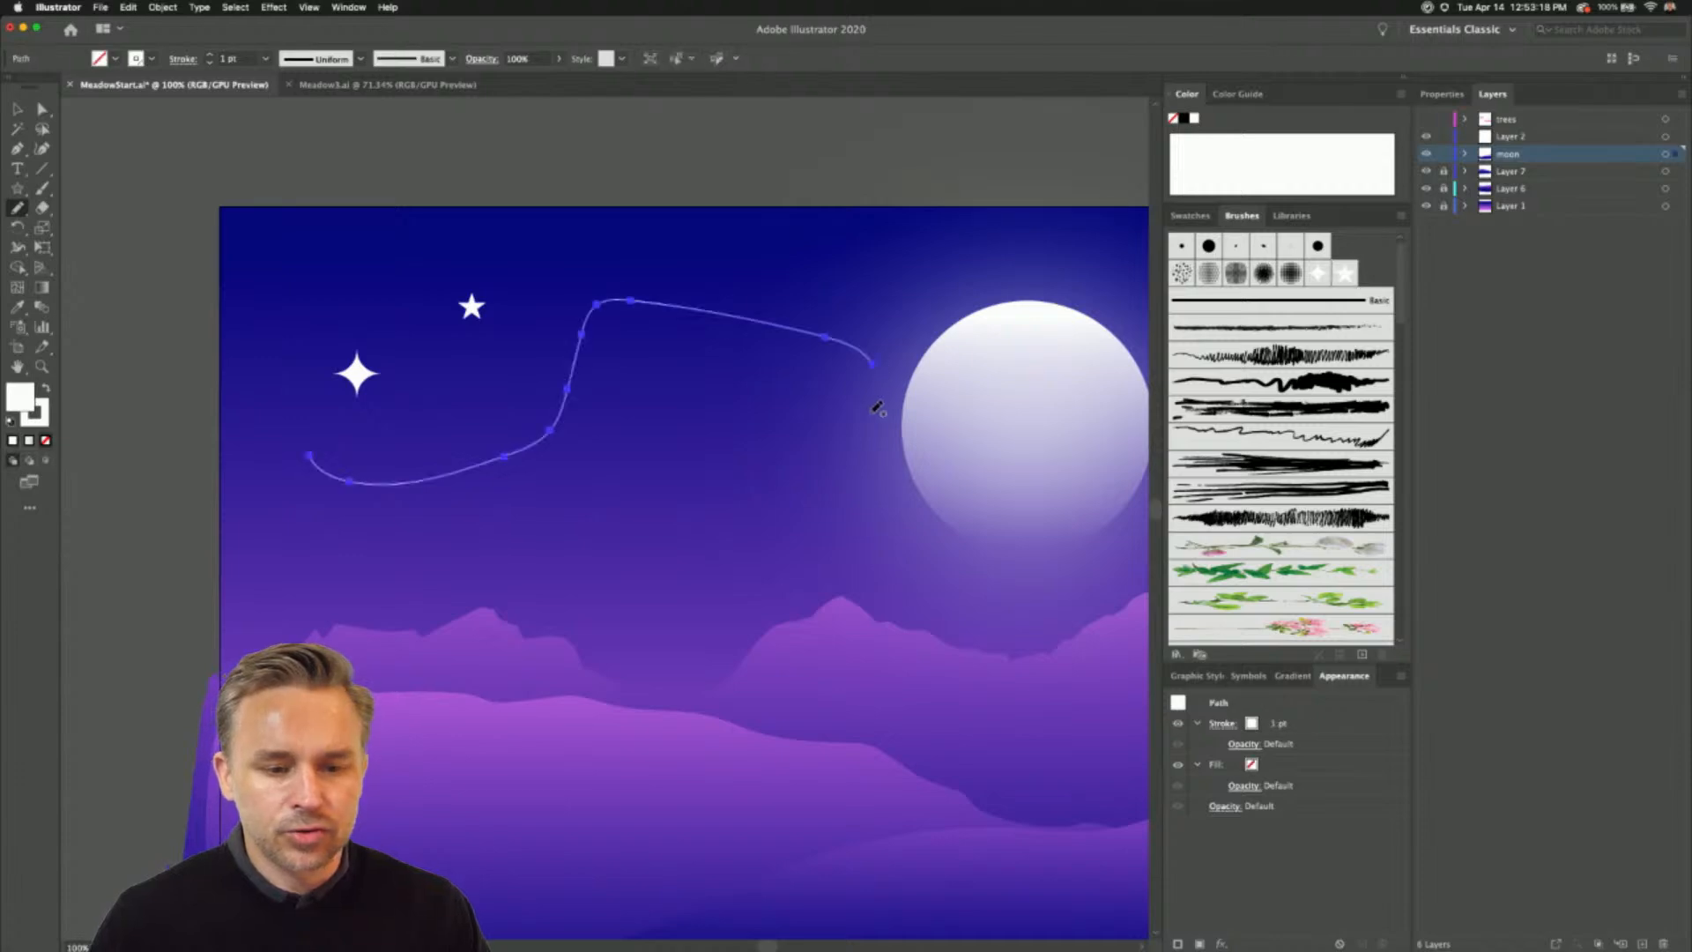
pyautogui.click(1351, 277)
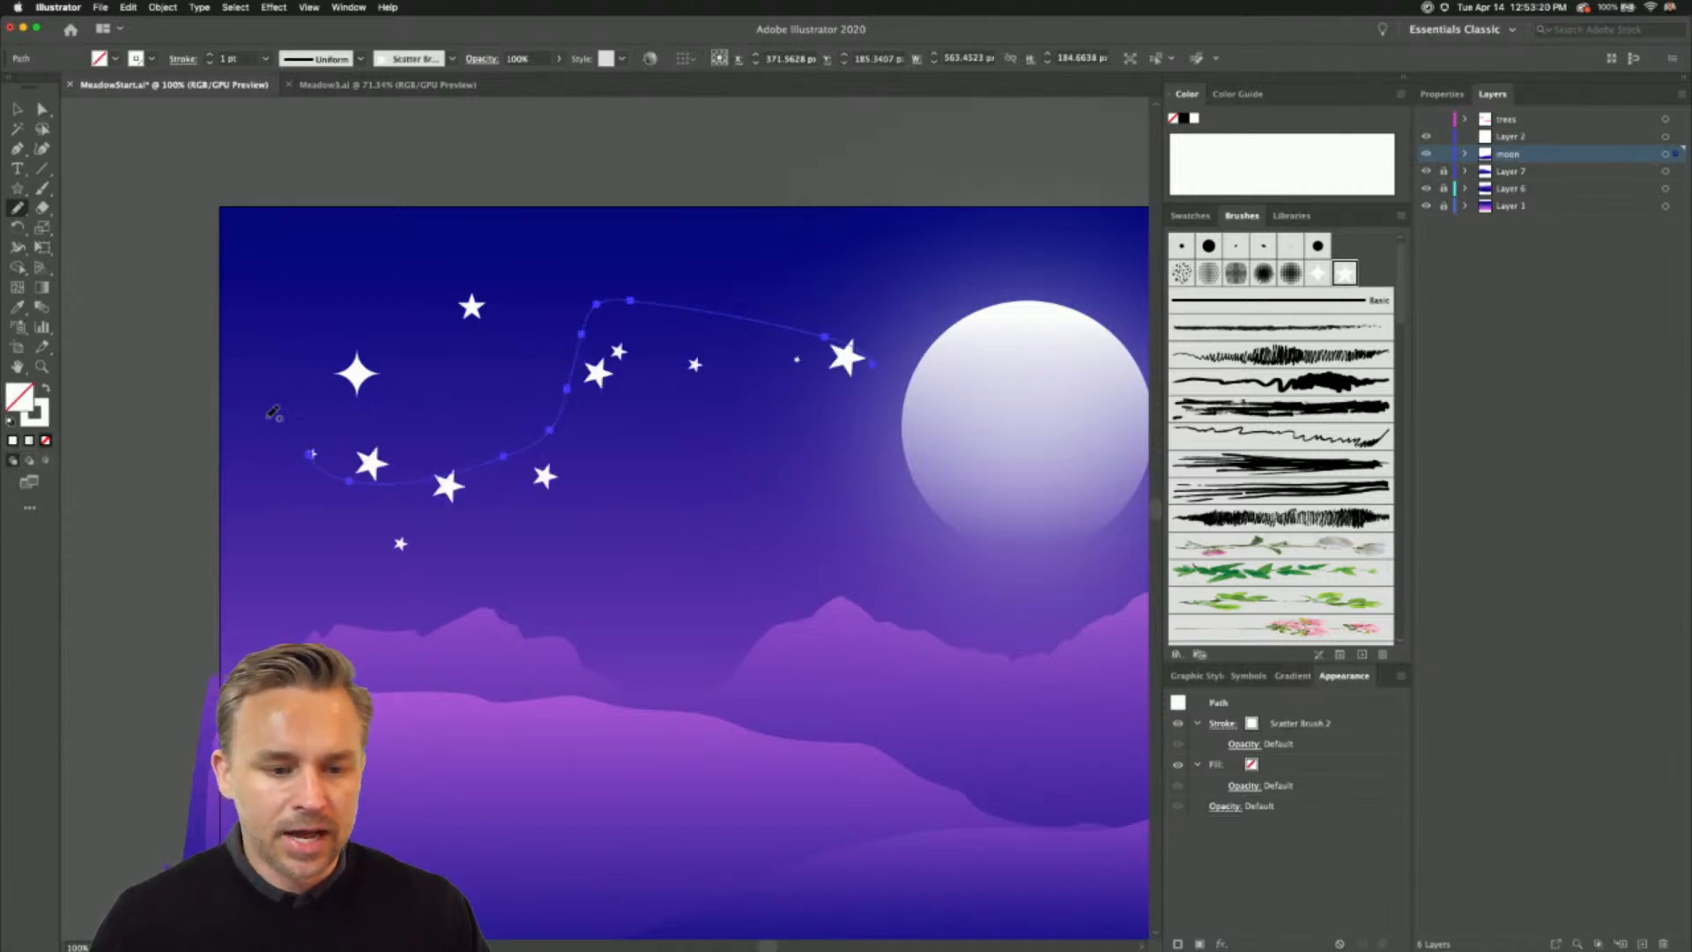
# - Paint a wide looping path in the sky to the right of the moon and apply Scatter Brush 2 to it
pyautogui.hscroll(10, 483, 480)
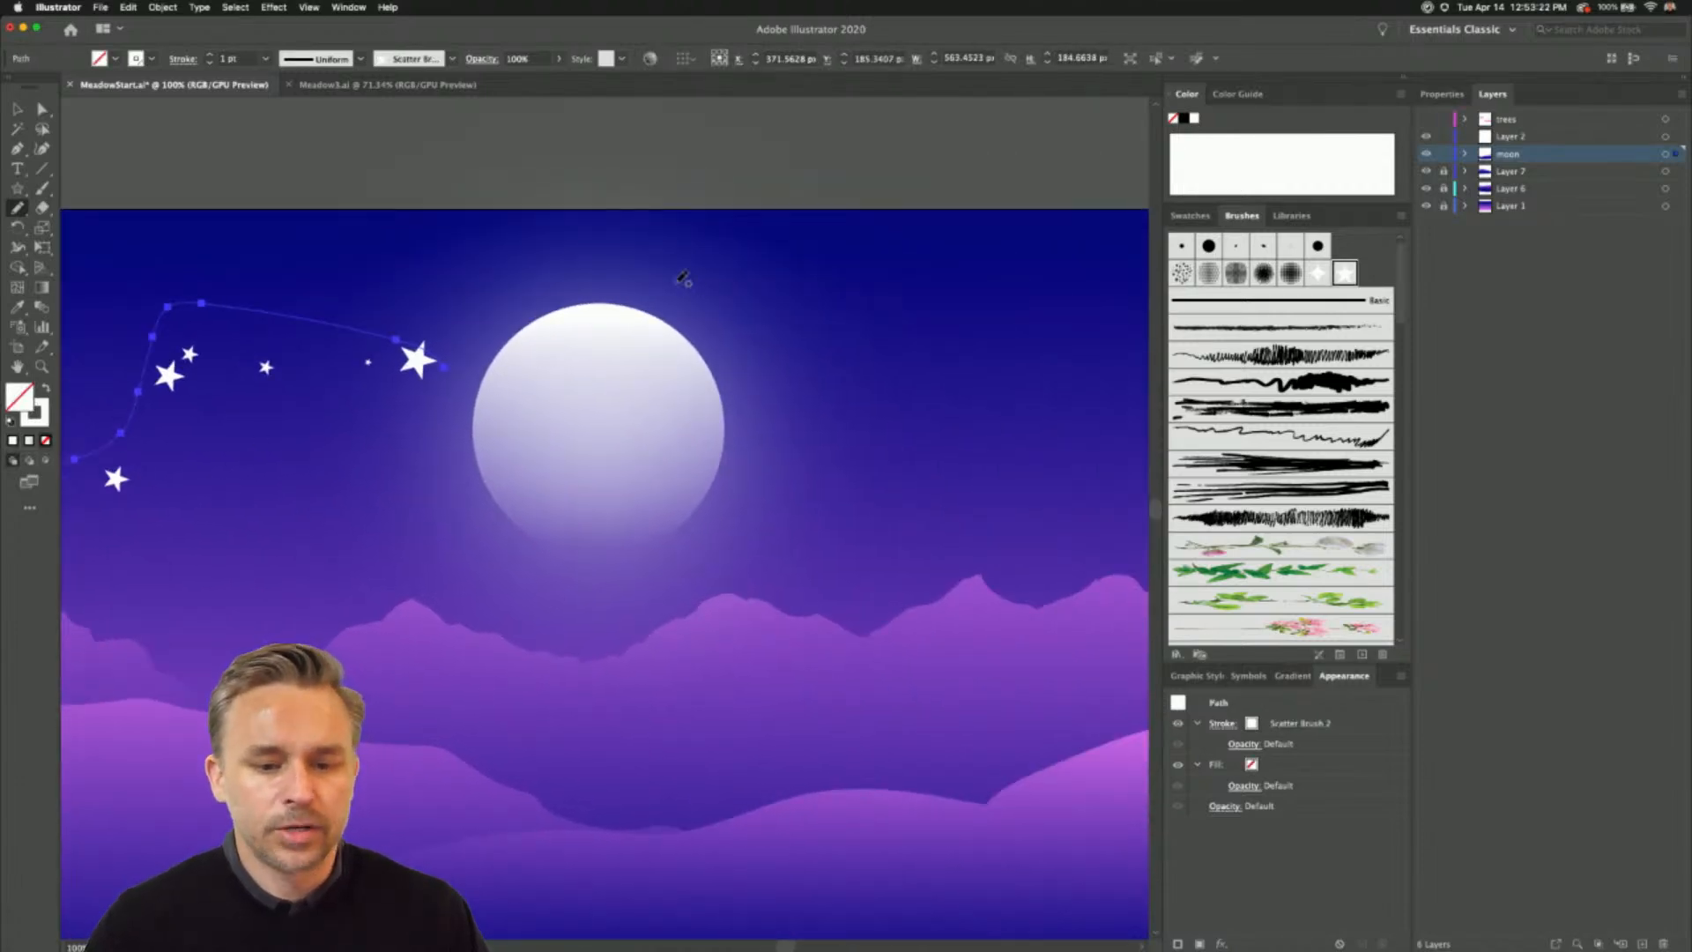
pyautogui.moveTo(682, 248)
pyautogui.mouseDown()
pyautogui.moveTo(918, 458)
pyautogui.moveTo(1081, 414)
pyautogui.moveTo(1128, 361)
pyautogui.mouseUp()
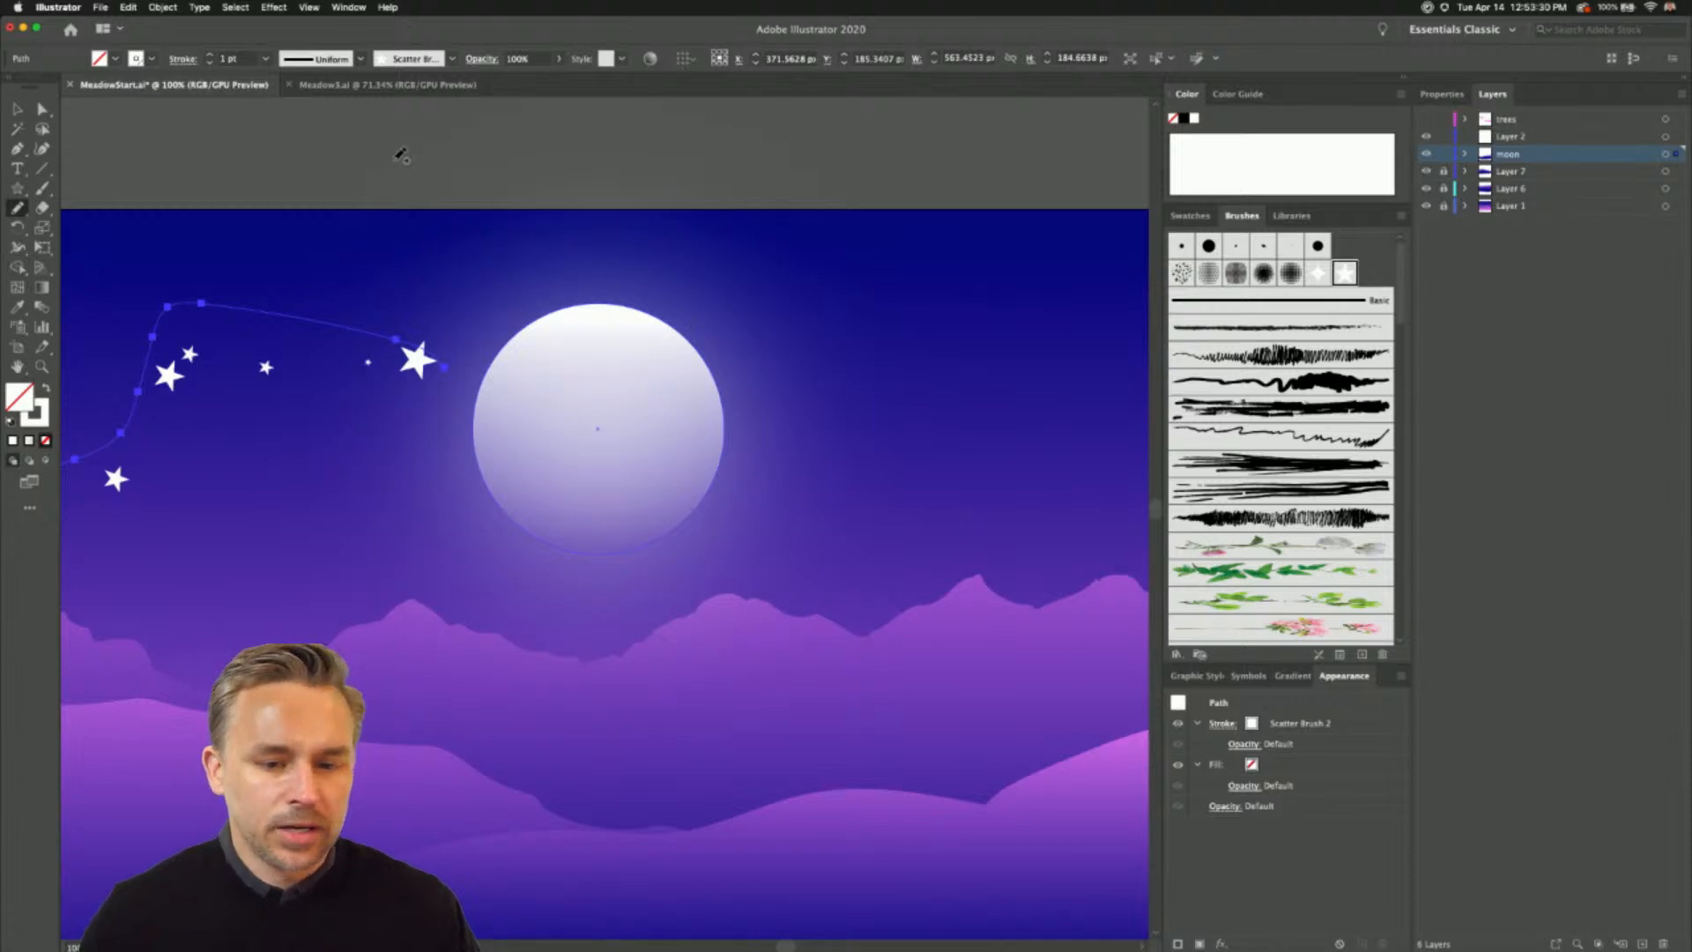
pyautogui.hscroll(-5, 484, 264)
pyautogui.hscroll(-2, 757, 256)
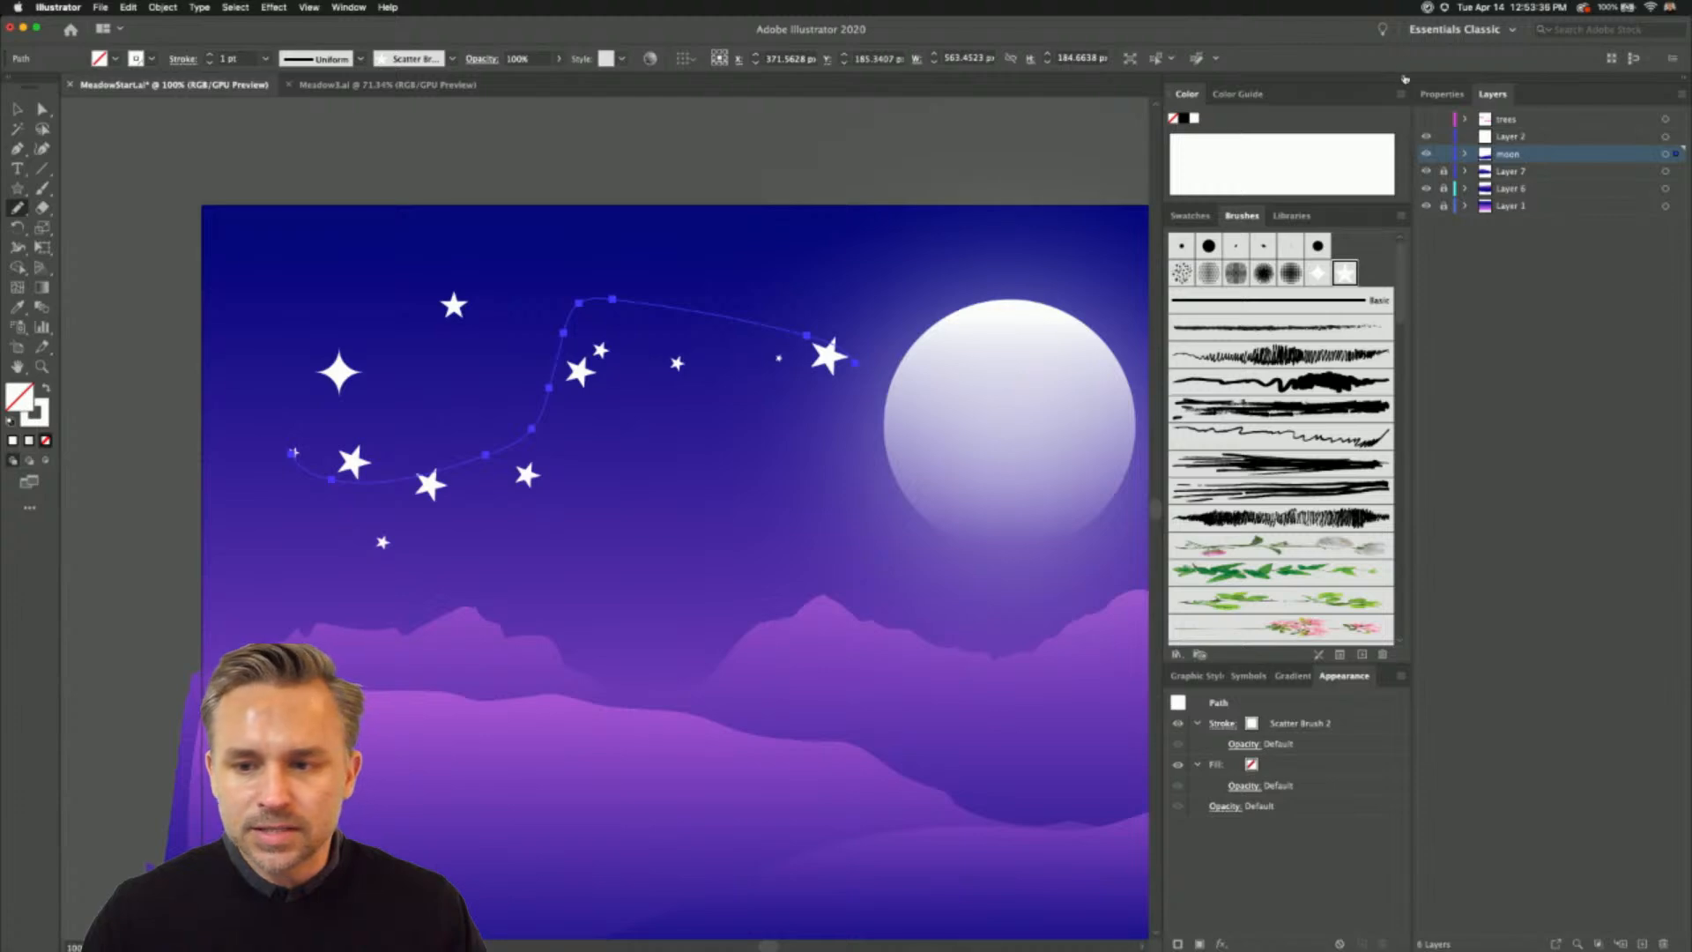
pyautogui.click(1405, 79)
pyautogui.moveTo(1040, 255)
pyautogui.mouseDown()
pyautogui.moveTo(408, 299)
pyautogui.moveTo(655, 263)
pyautogui.mouseUp()
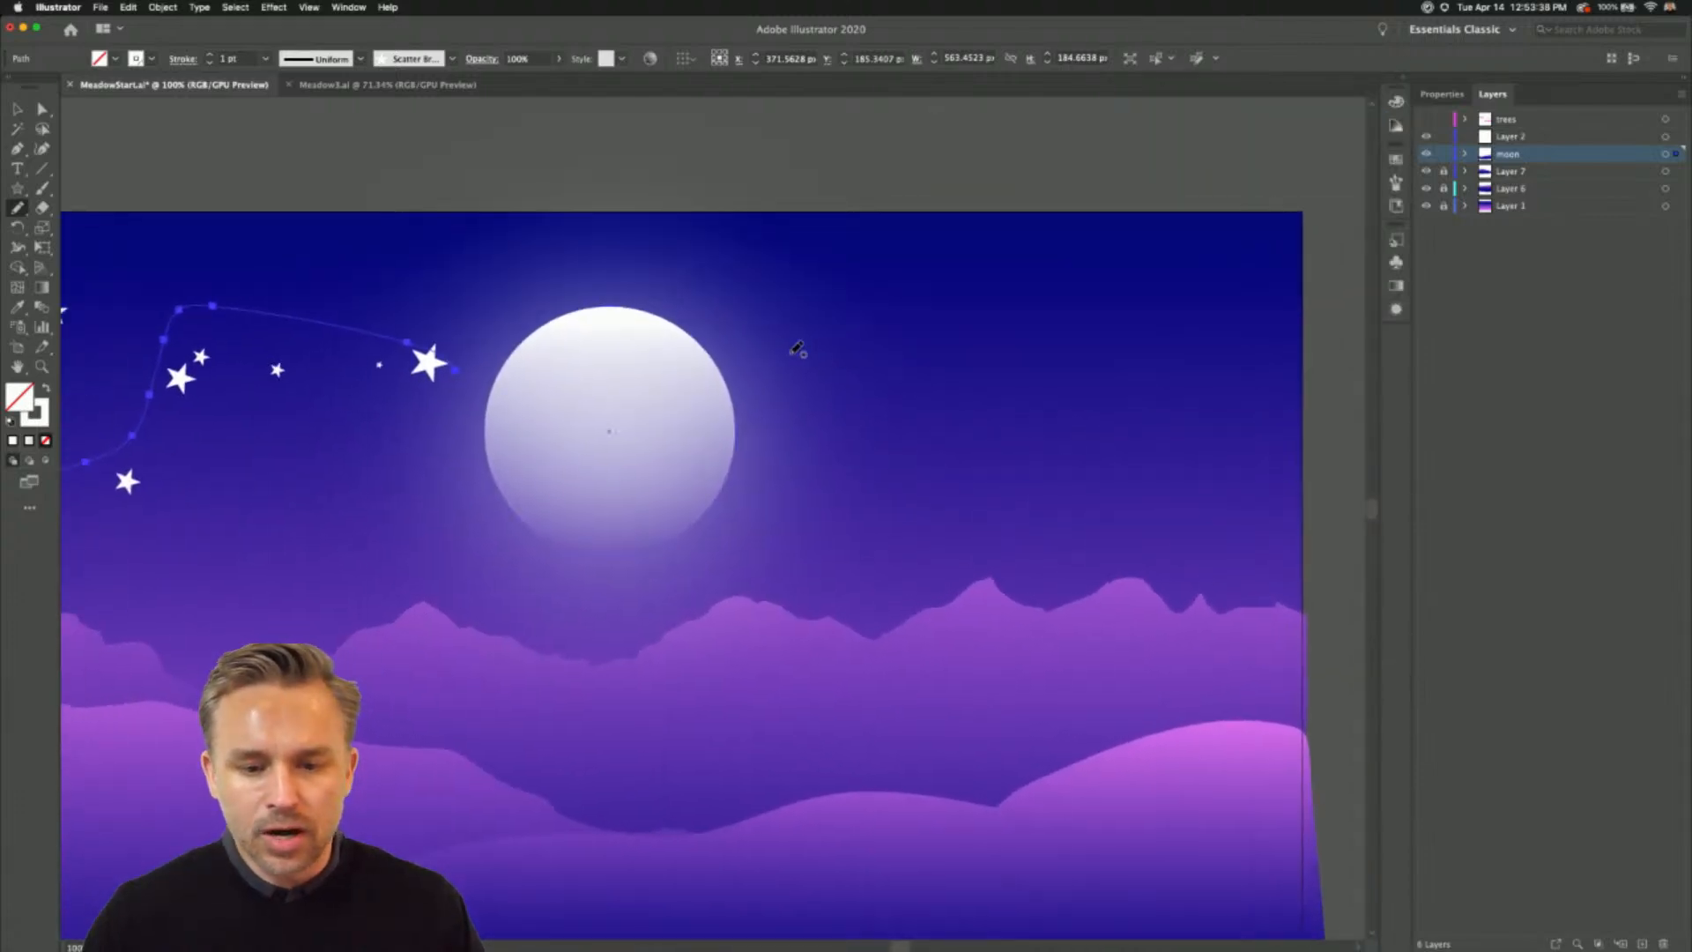
pyautogui.hscroll(-1, 808, 353)
pyautogui.click(1407, 81)
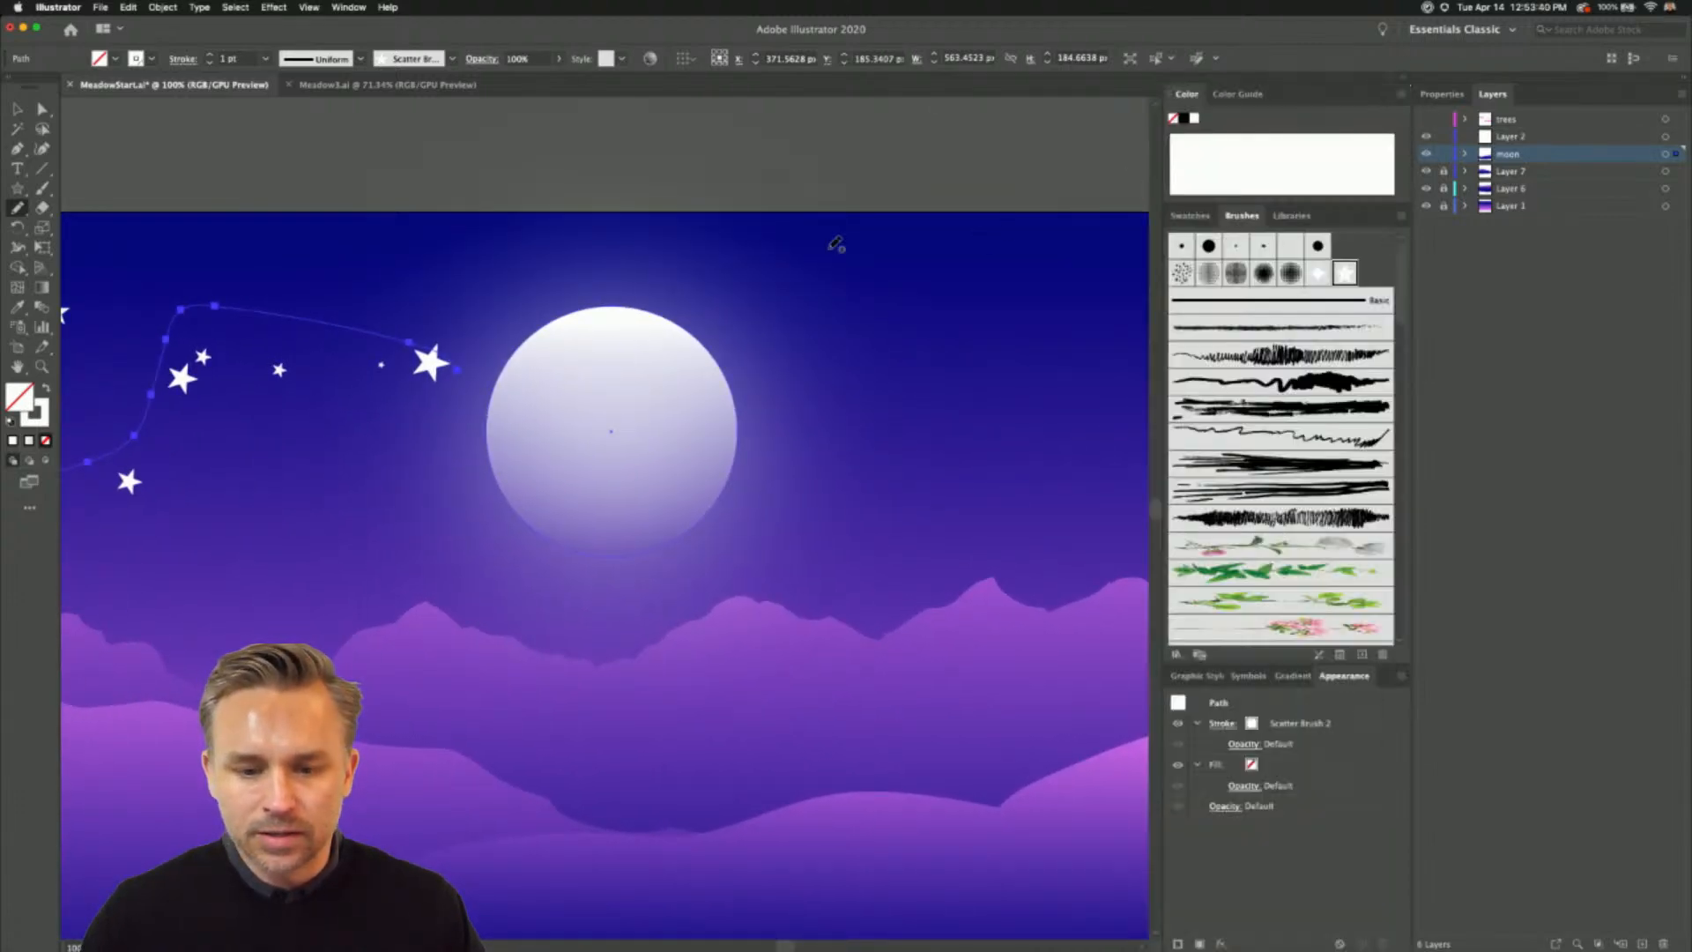
pyautogui.hscroll(5, 836, 241)
pyautogui.moveTo(616, 324)
pyautogui.mouseDown()
pyautogui.moveTo(1016, 414)
pyautogui.moveTo(552, 476)
pyautogui.mouseUp()
pyautogui.click(1343, 275)
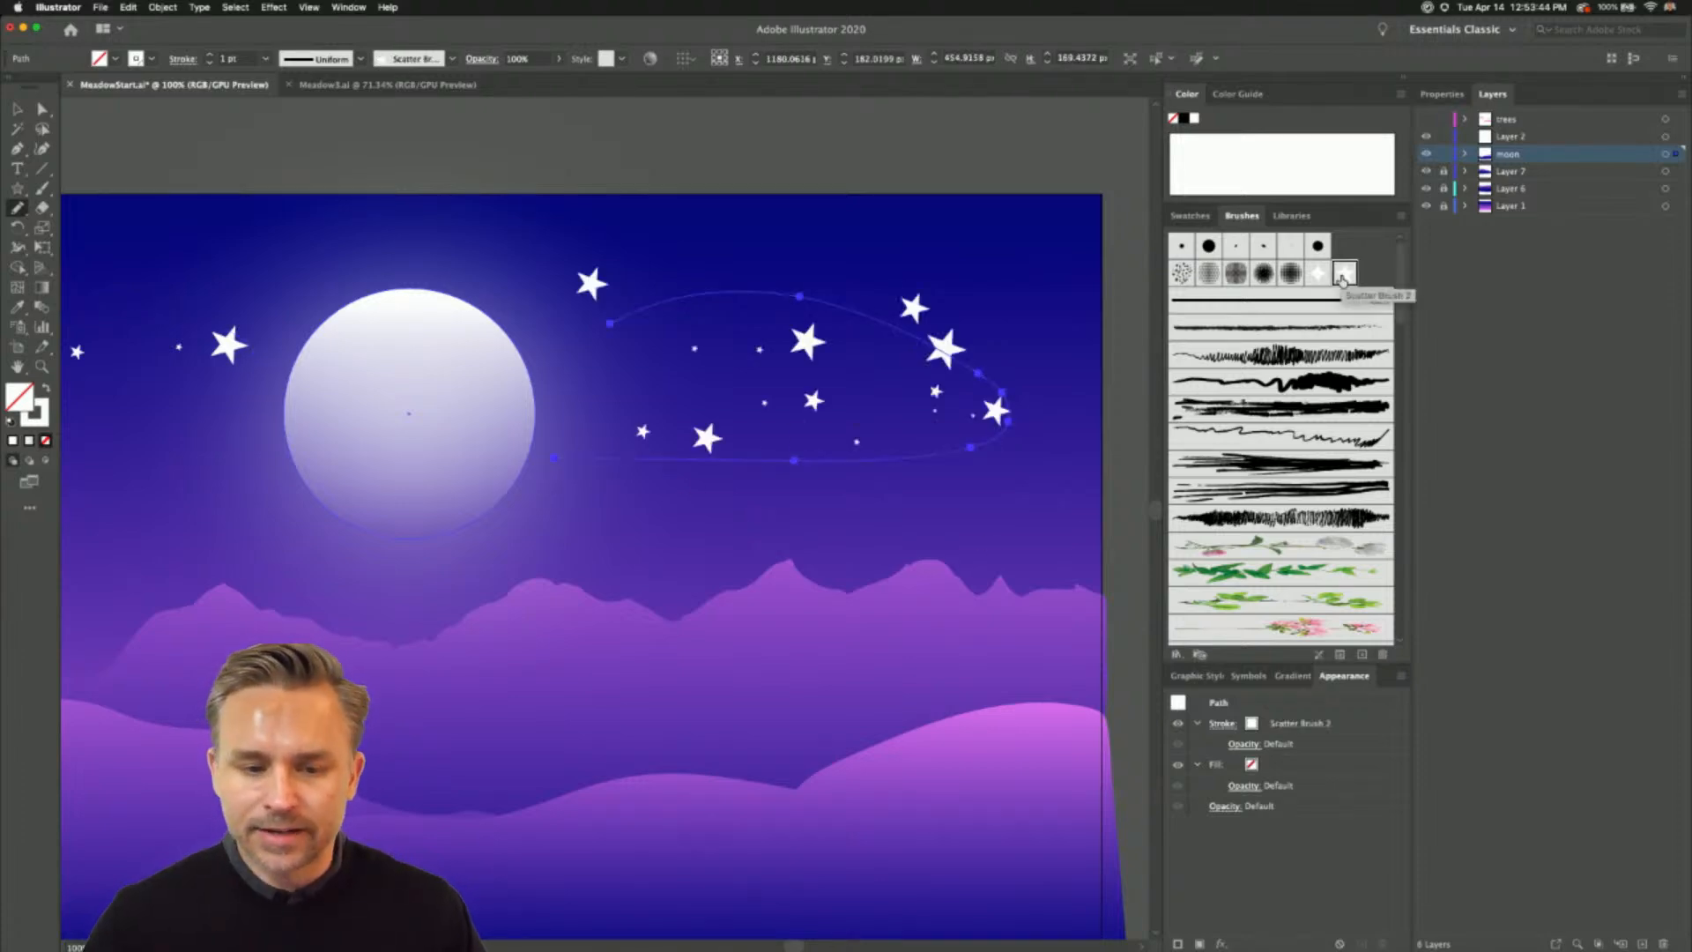
# - Try a wavy Scatter Brush 2 path over the mountain peaks below the moon, and delete it
pyautogui.scroll(-1, 1343, 280)
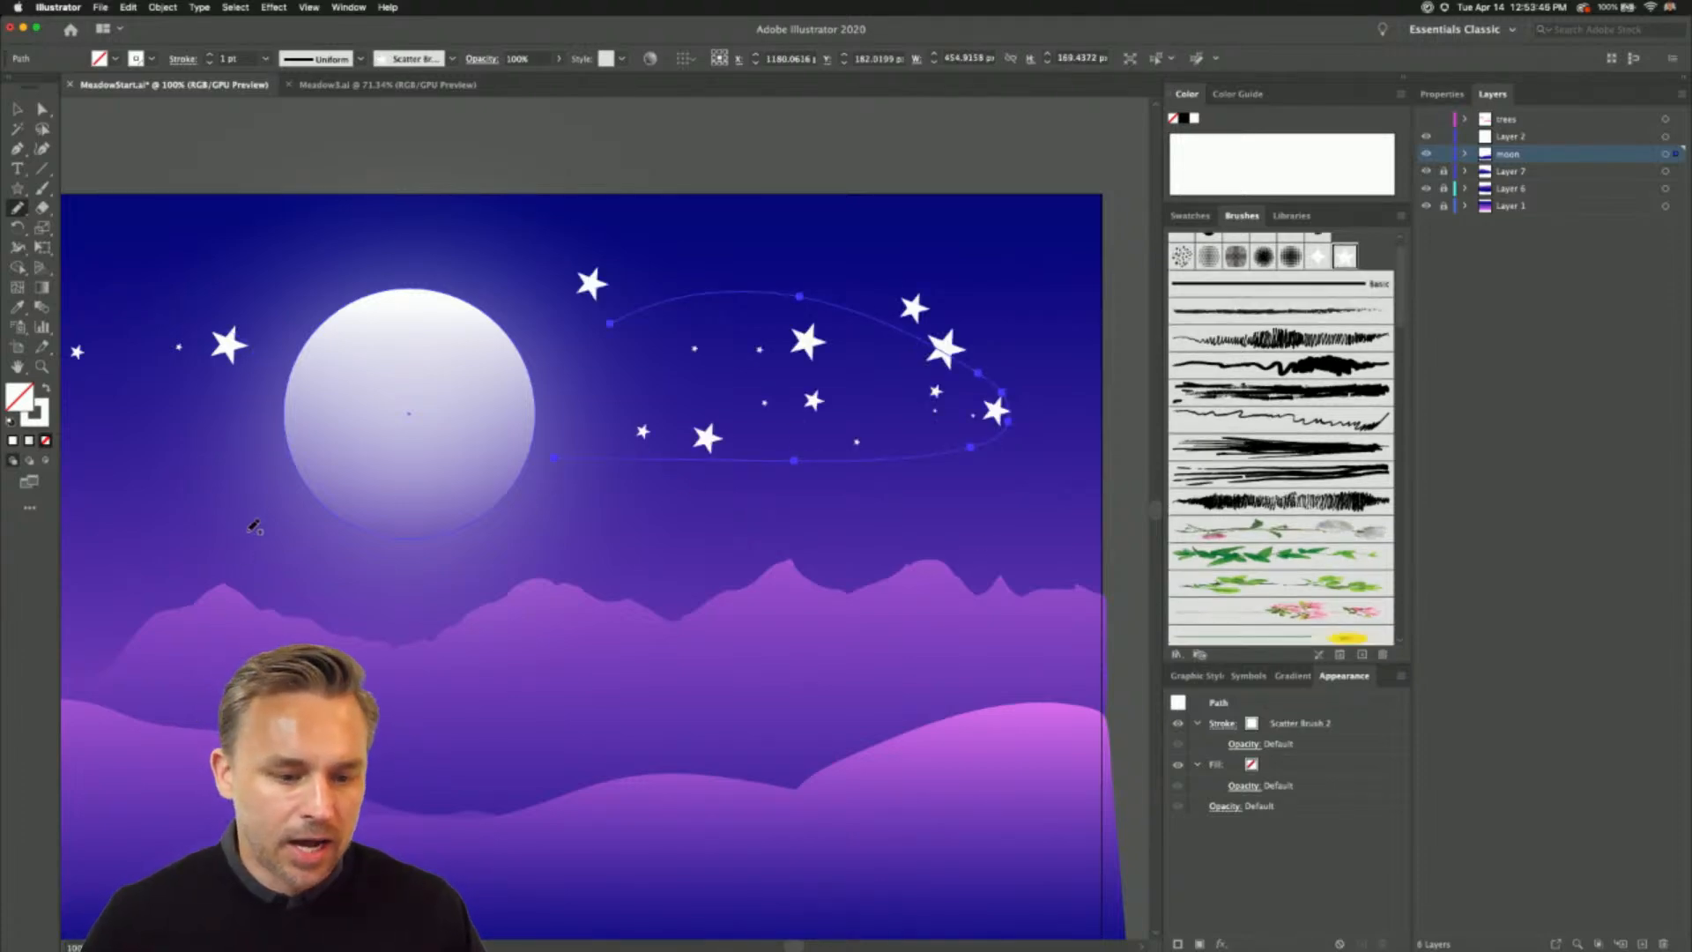
pyautogui.moveTo(765, 551); pyautogui.dragTo(958, 521)
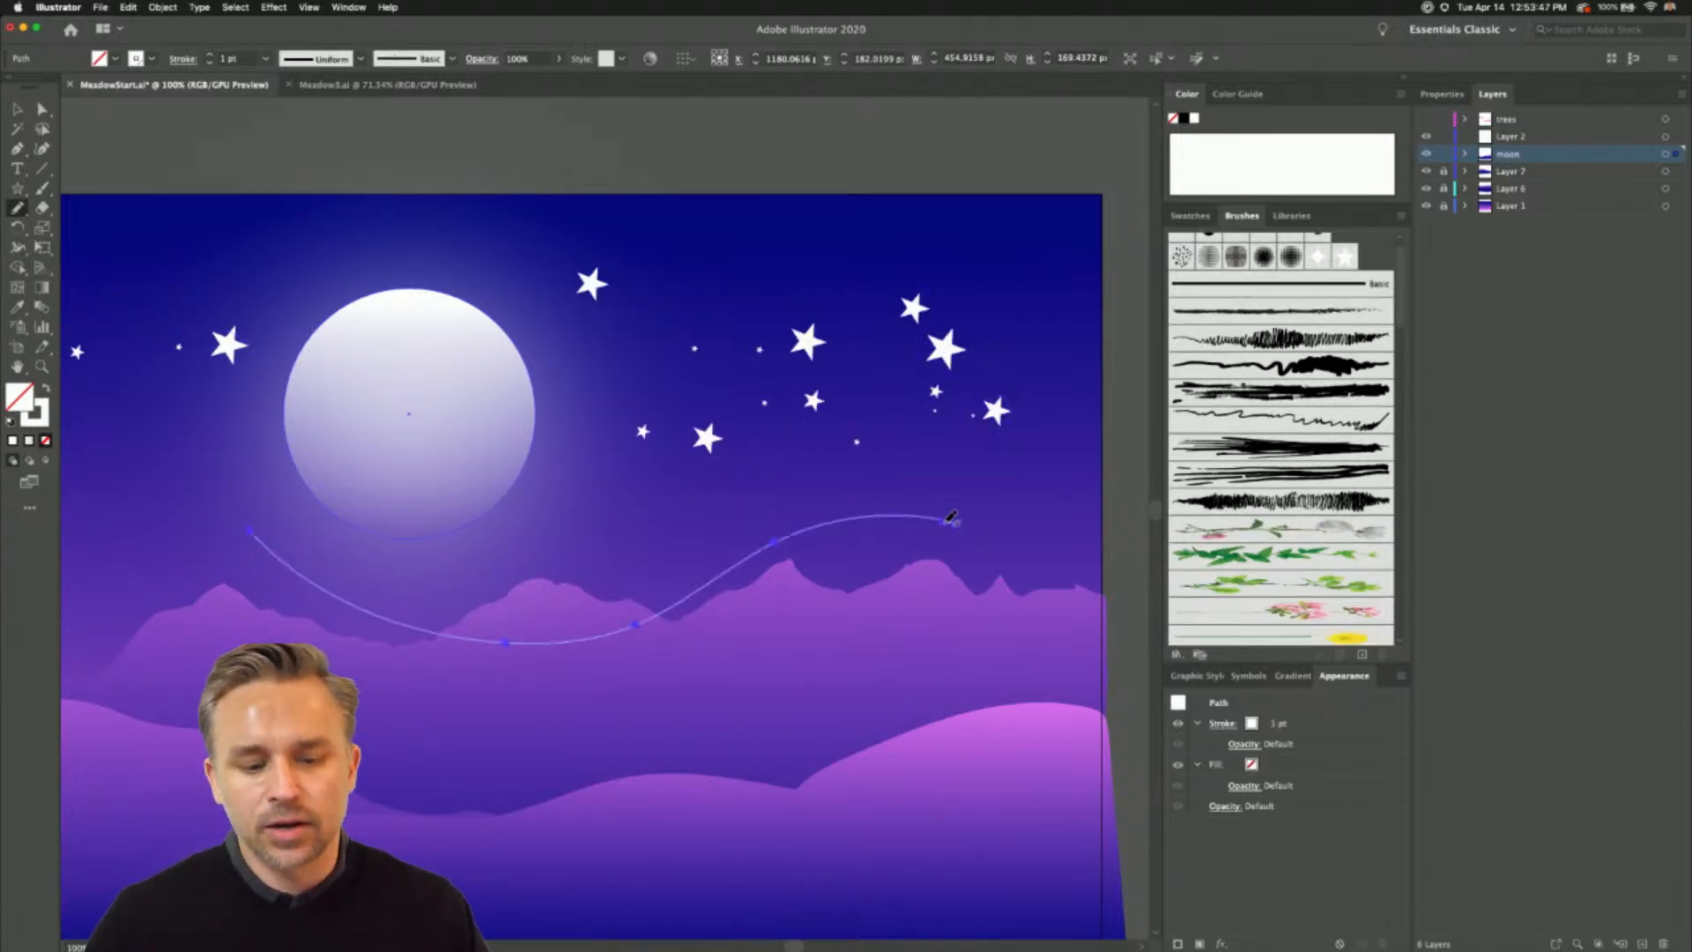
pyautogui.click(1346, 256)
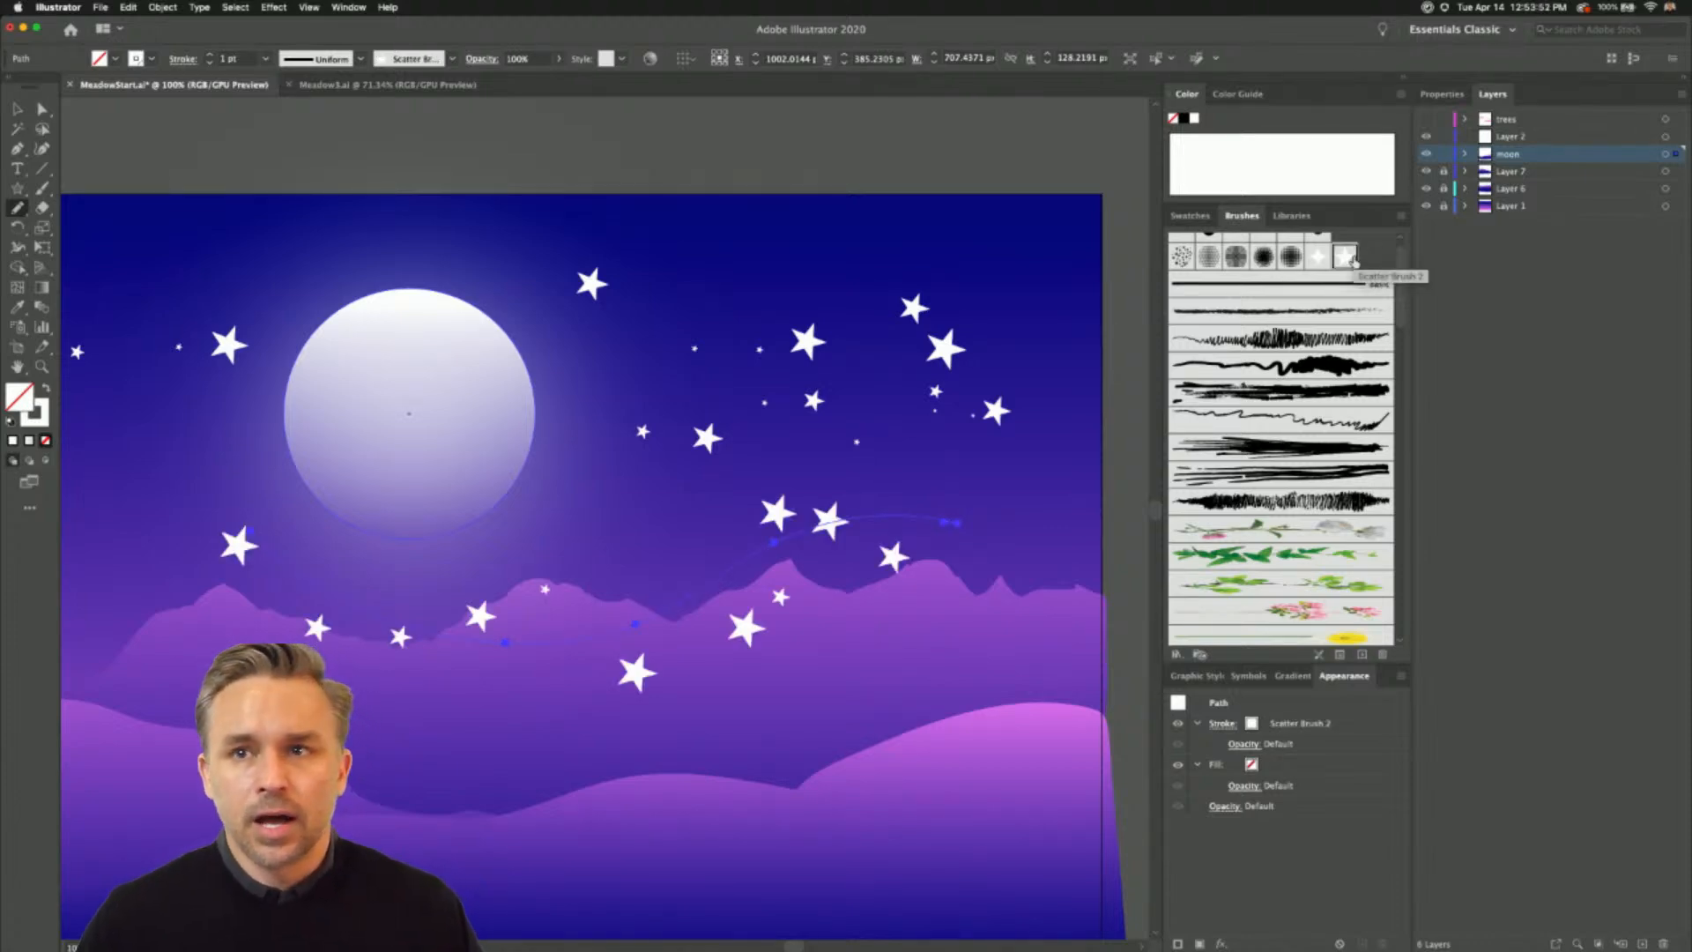
pyautogui.press('Delete')
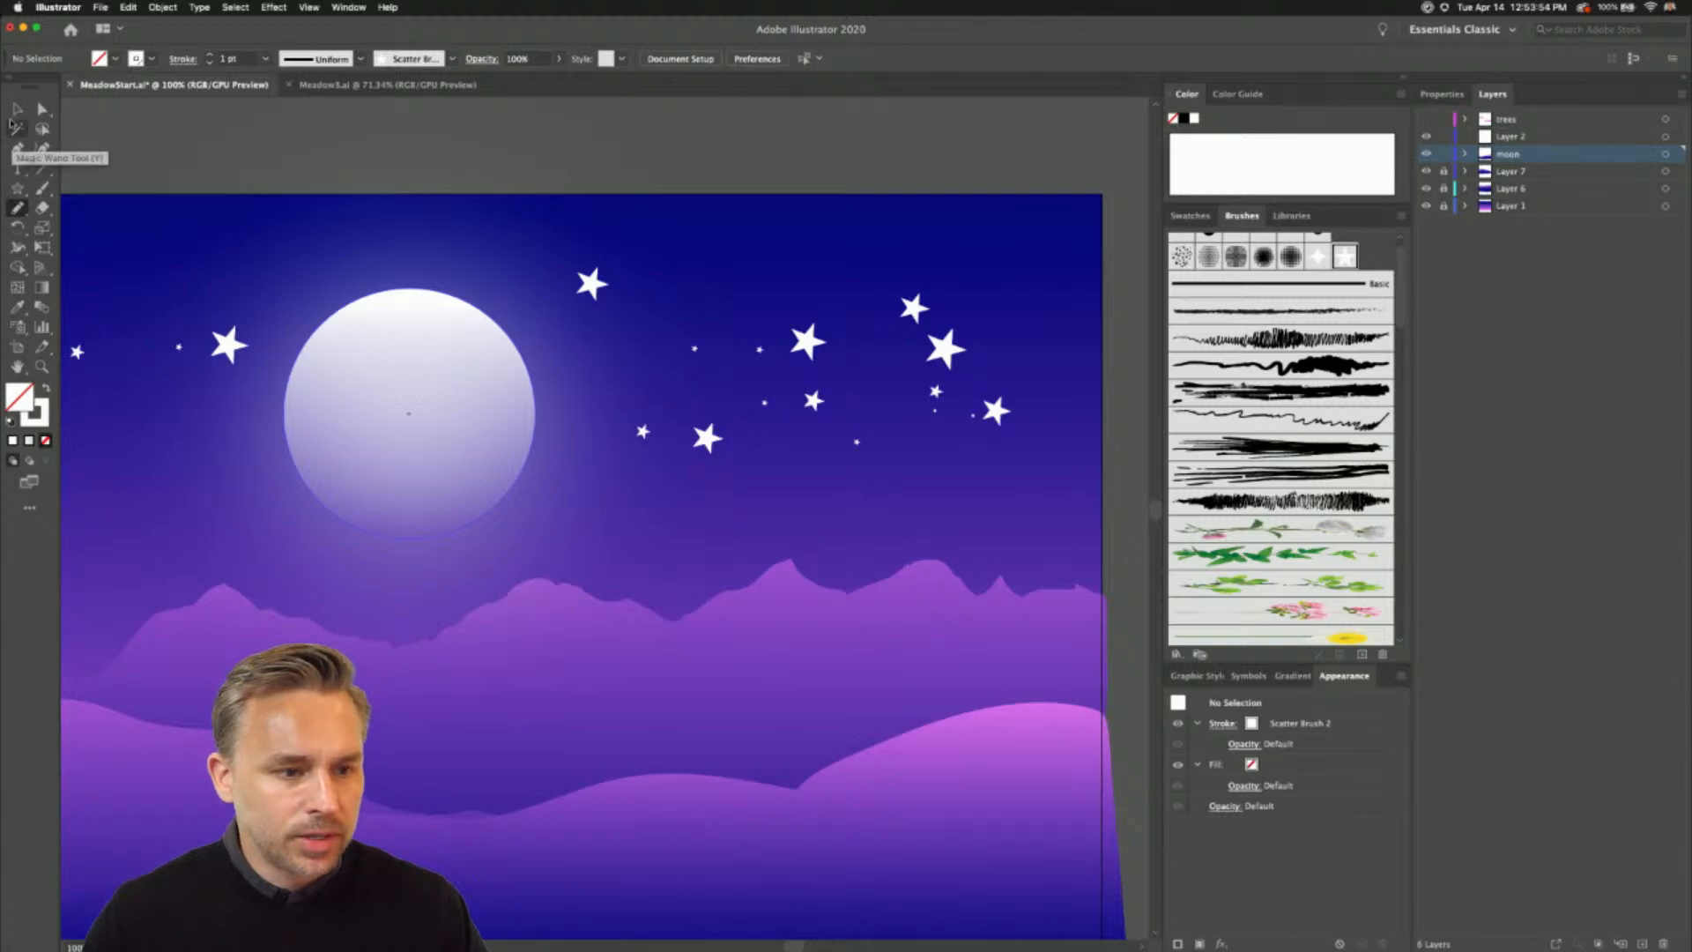
# - Turn off New Art Has Basic Appearance and paint more Scatter Brush 2 strokes across the whole sky around the moon
pyautogui.click(1398, 678)
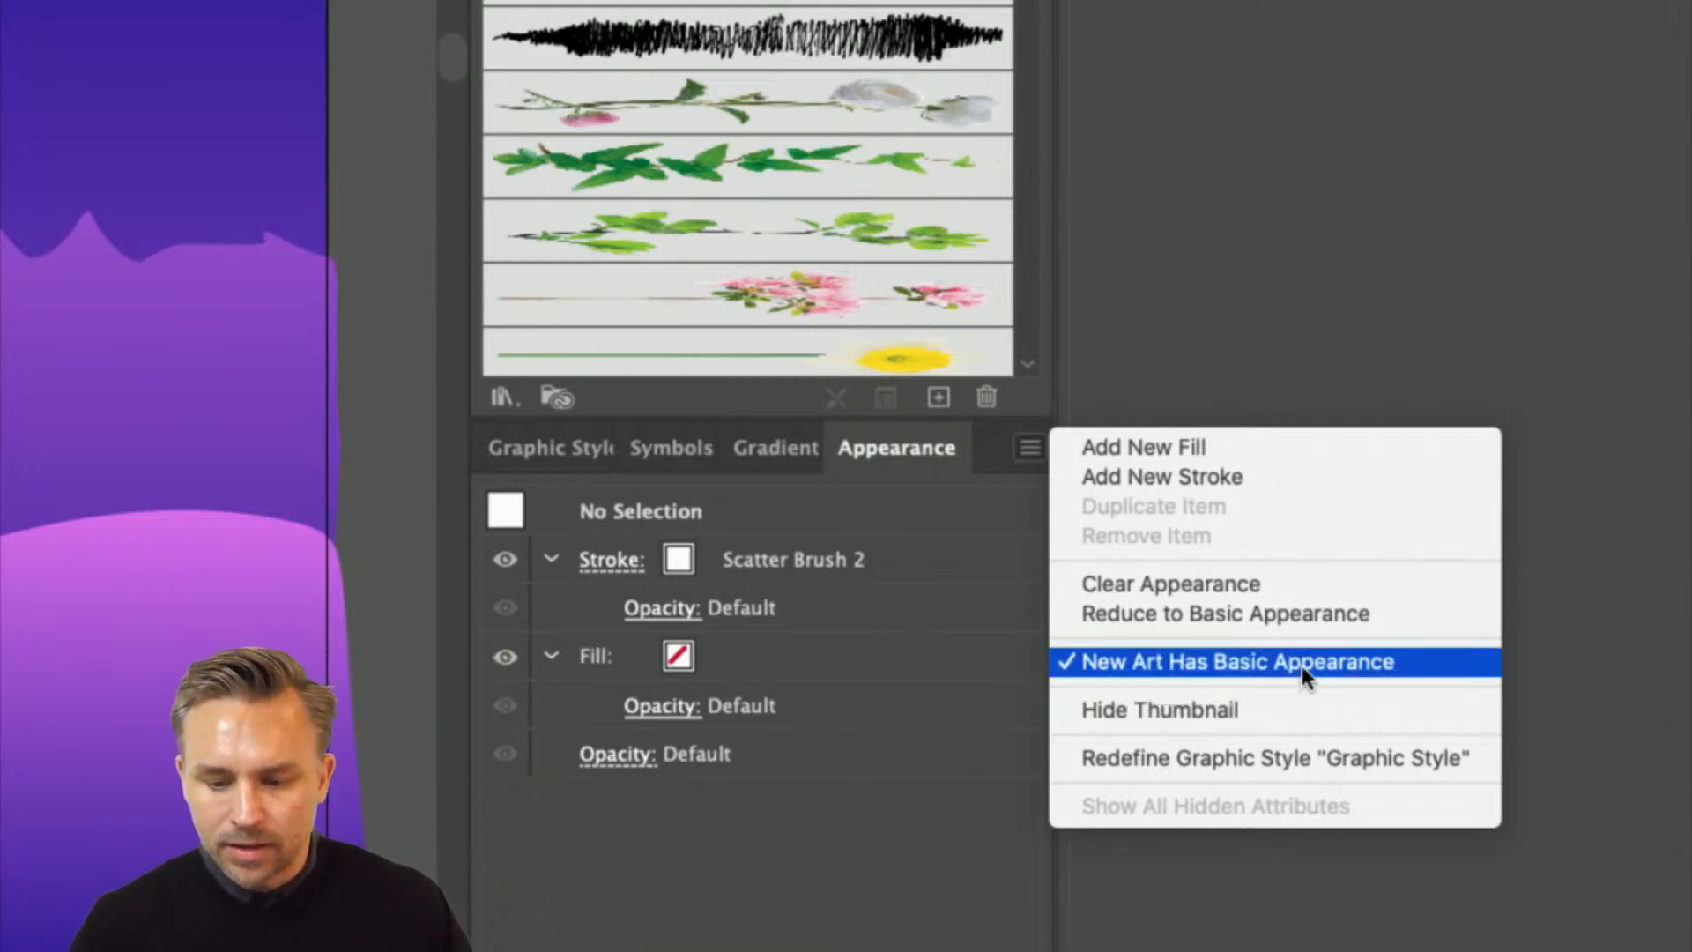
pyautogui.click(1213, 661)
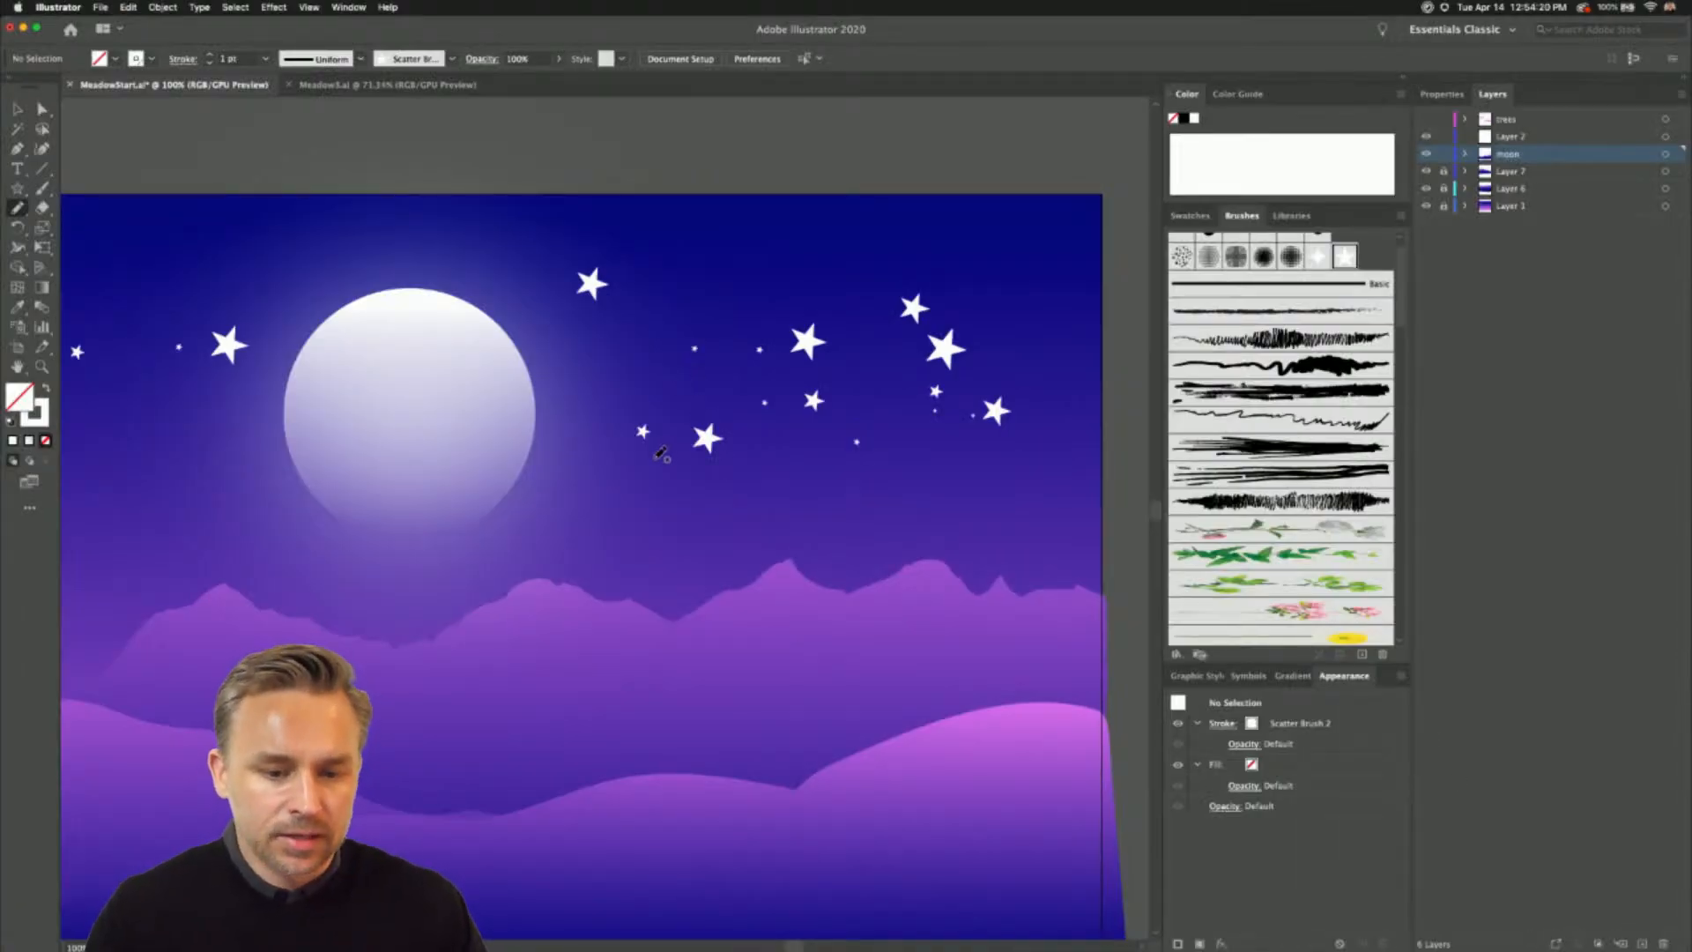
pyautogui.moveTo(584, 496); pyautogui.dragTo(922, 492)
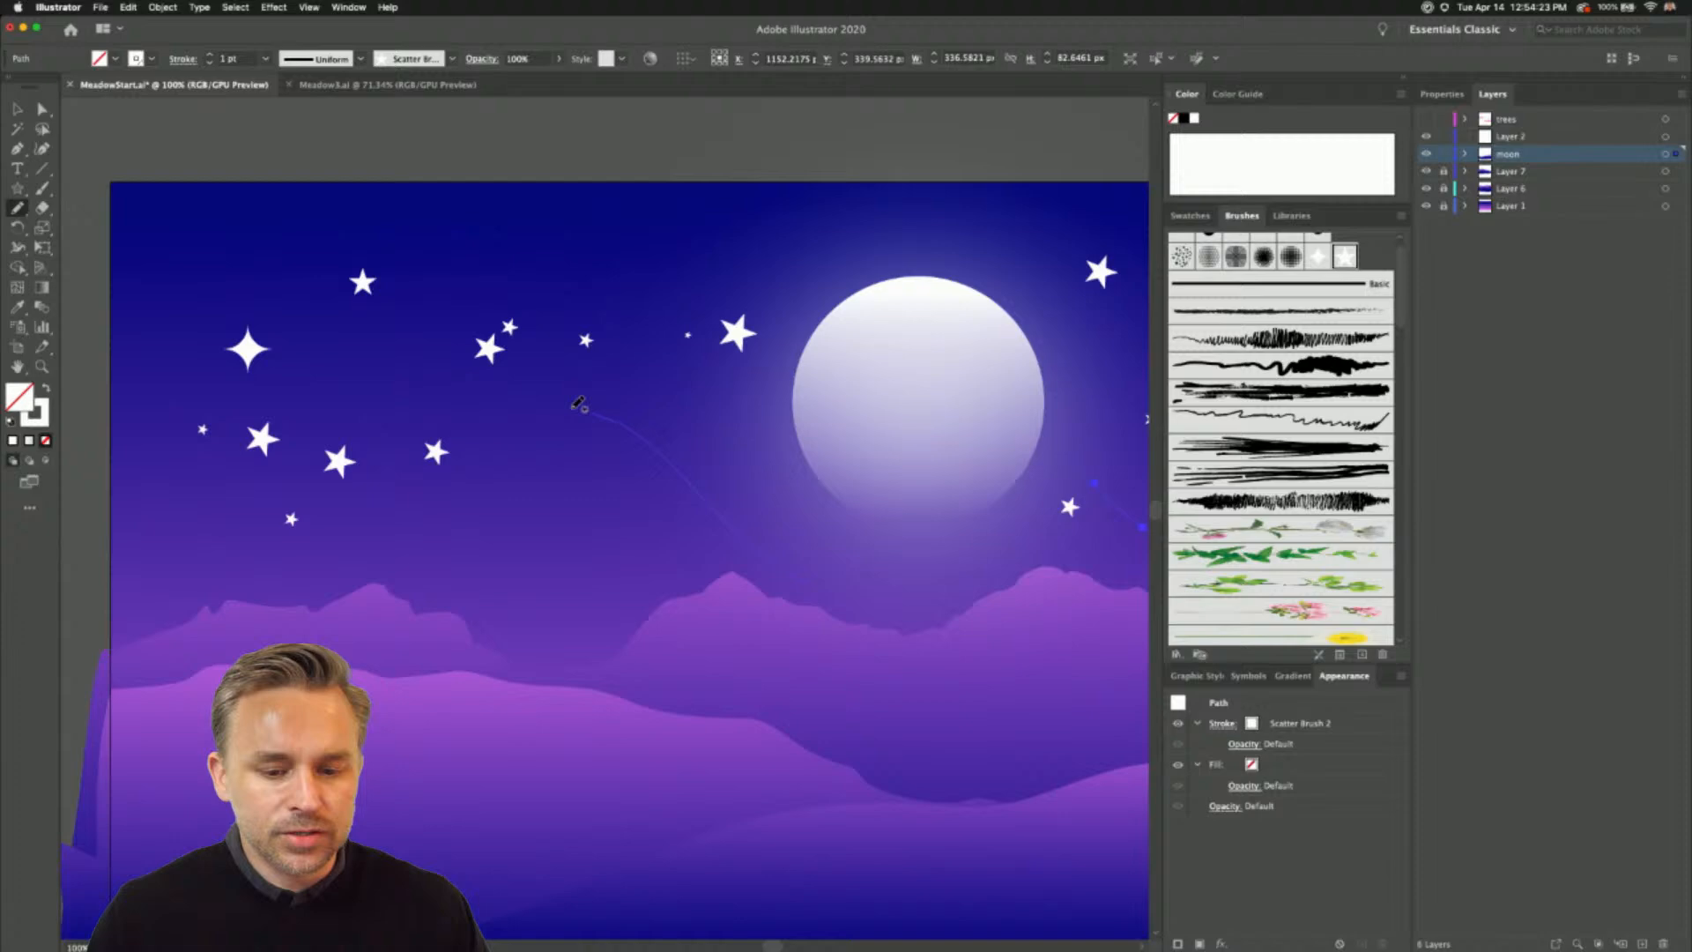
pyautogui.moveTo(579, 404); pyautogui.dragTo(569, 399)
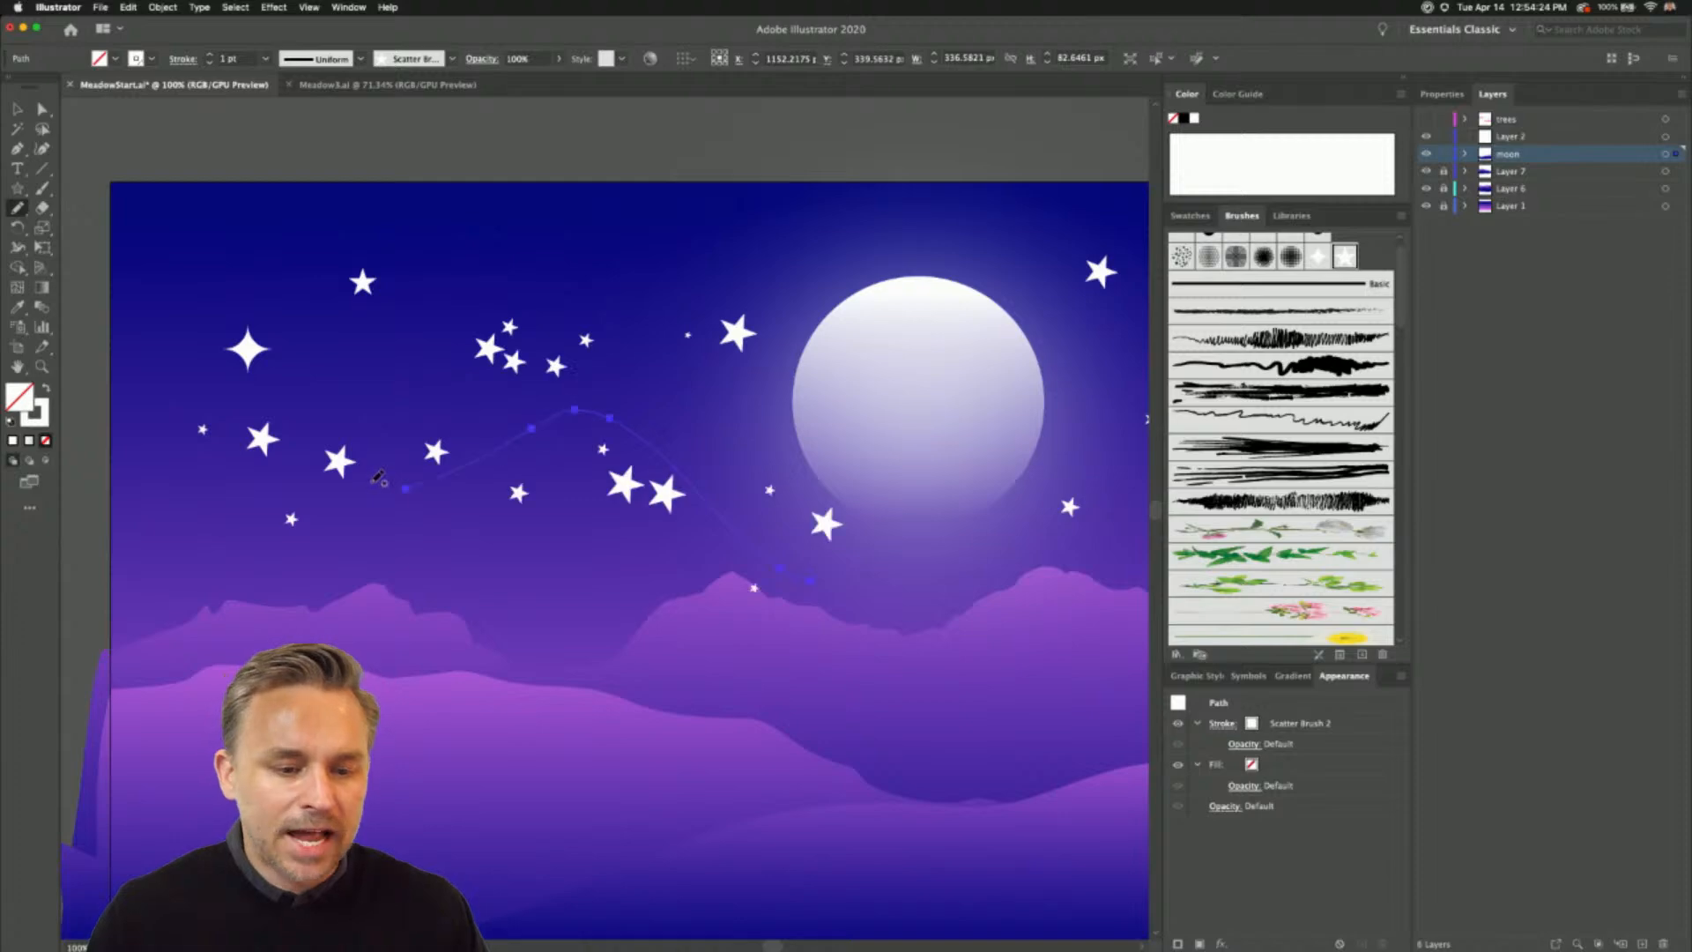
pyautogui.moveTo(154, 257)
pyautogui.mouseDown()
pyautogui.moveTo(323, 210)
pyautogui.moveTo(767, 273)
pyautogui.mouseUp()
pyautogui.moveTo(150, 529)
pyautogui.mouseDown()
pyautogui.moveTo(622, 503)
pyautogui.moveTo(755, 522)
pyautogui.mouseUp()
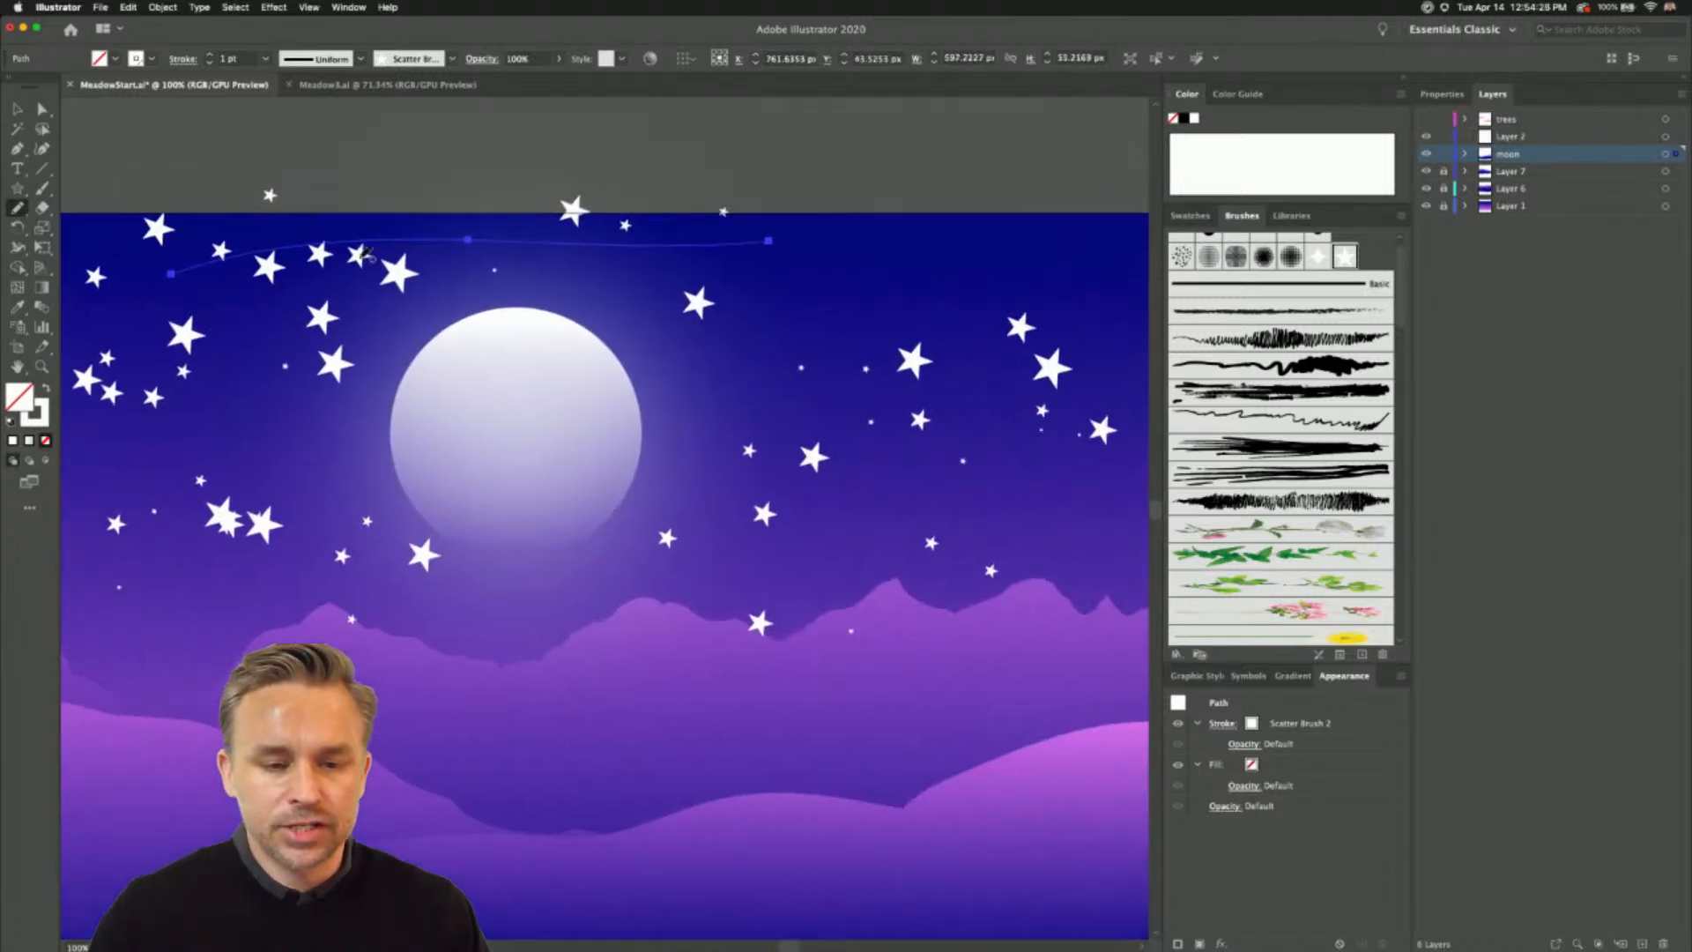
pyautogui.moveTo(790, 275)
pyautogui.mouseDown()
pyautogui.moveTo(1093, 292)
pyautogui.moveTo(1150, 316)
pyautogui.mouseUp()
pyautogui.press('super+minus')
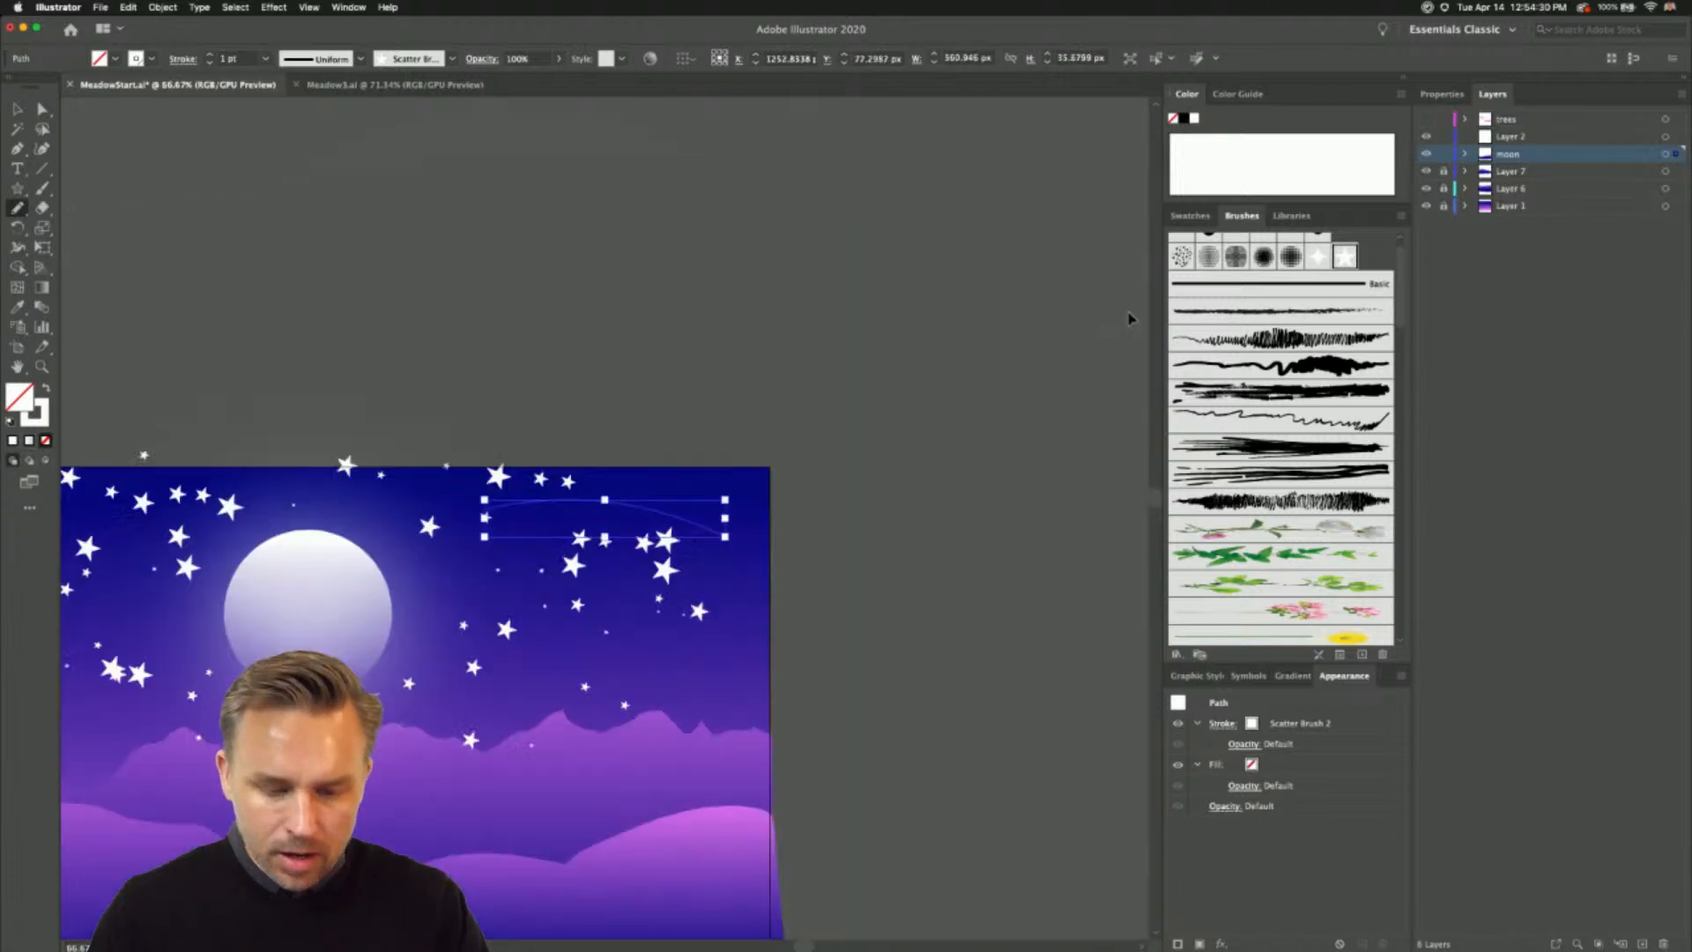
pyautogui.moveTo(872, 200); pyautogui.dragTo(899, 183)
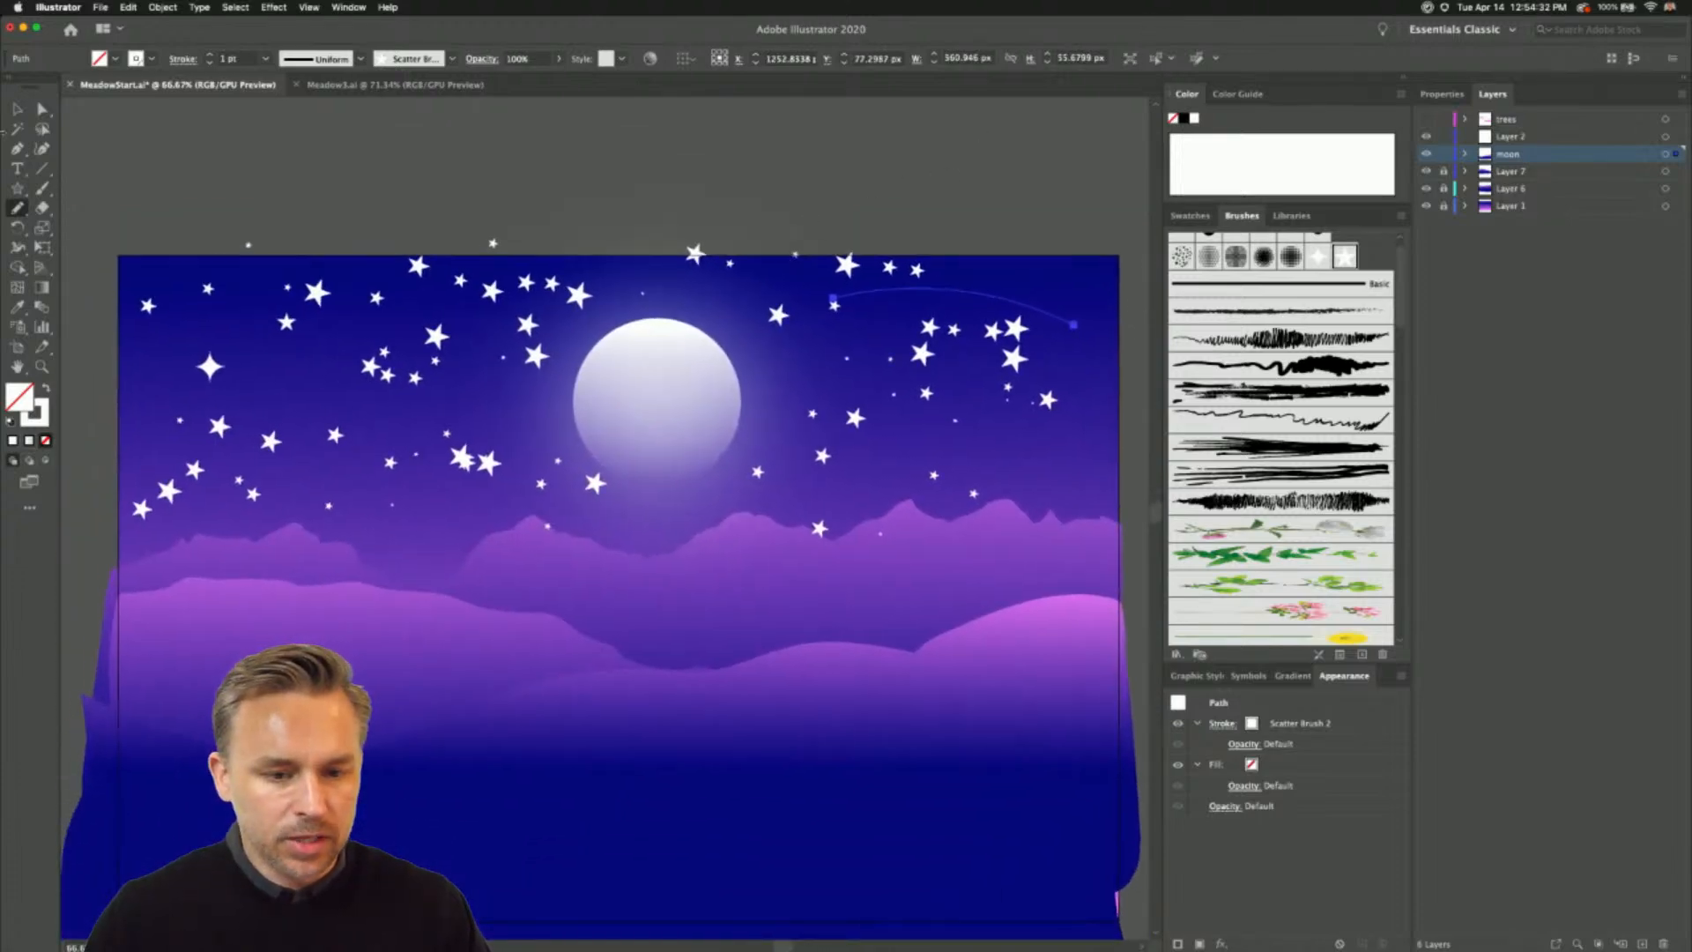
# - Examine the paths behind the painted stars by selecting all artwork and a single stroke, leaving nothing selected
pyautogui.press('v')
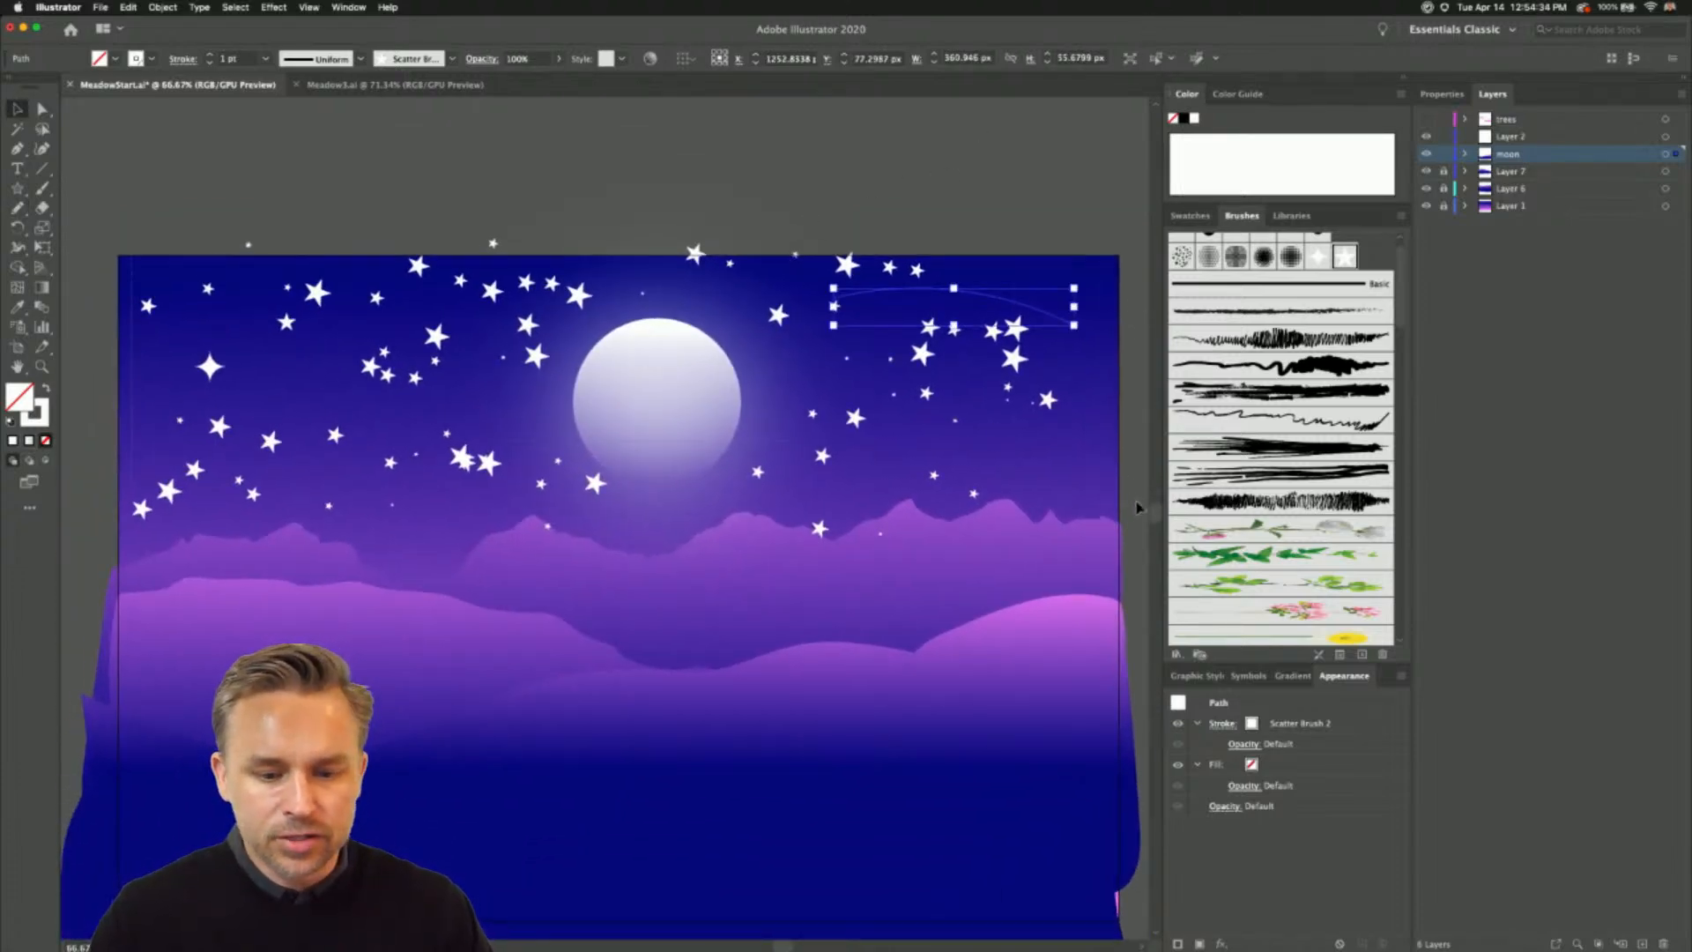
pyautogui.press('super+a')
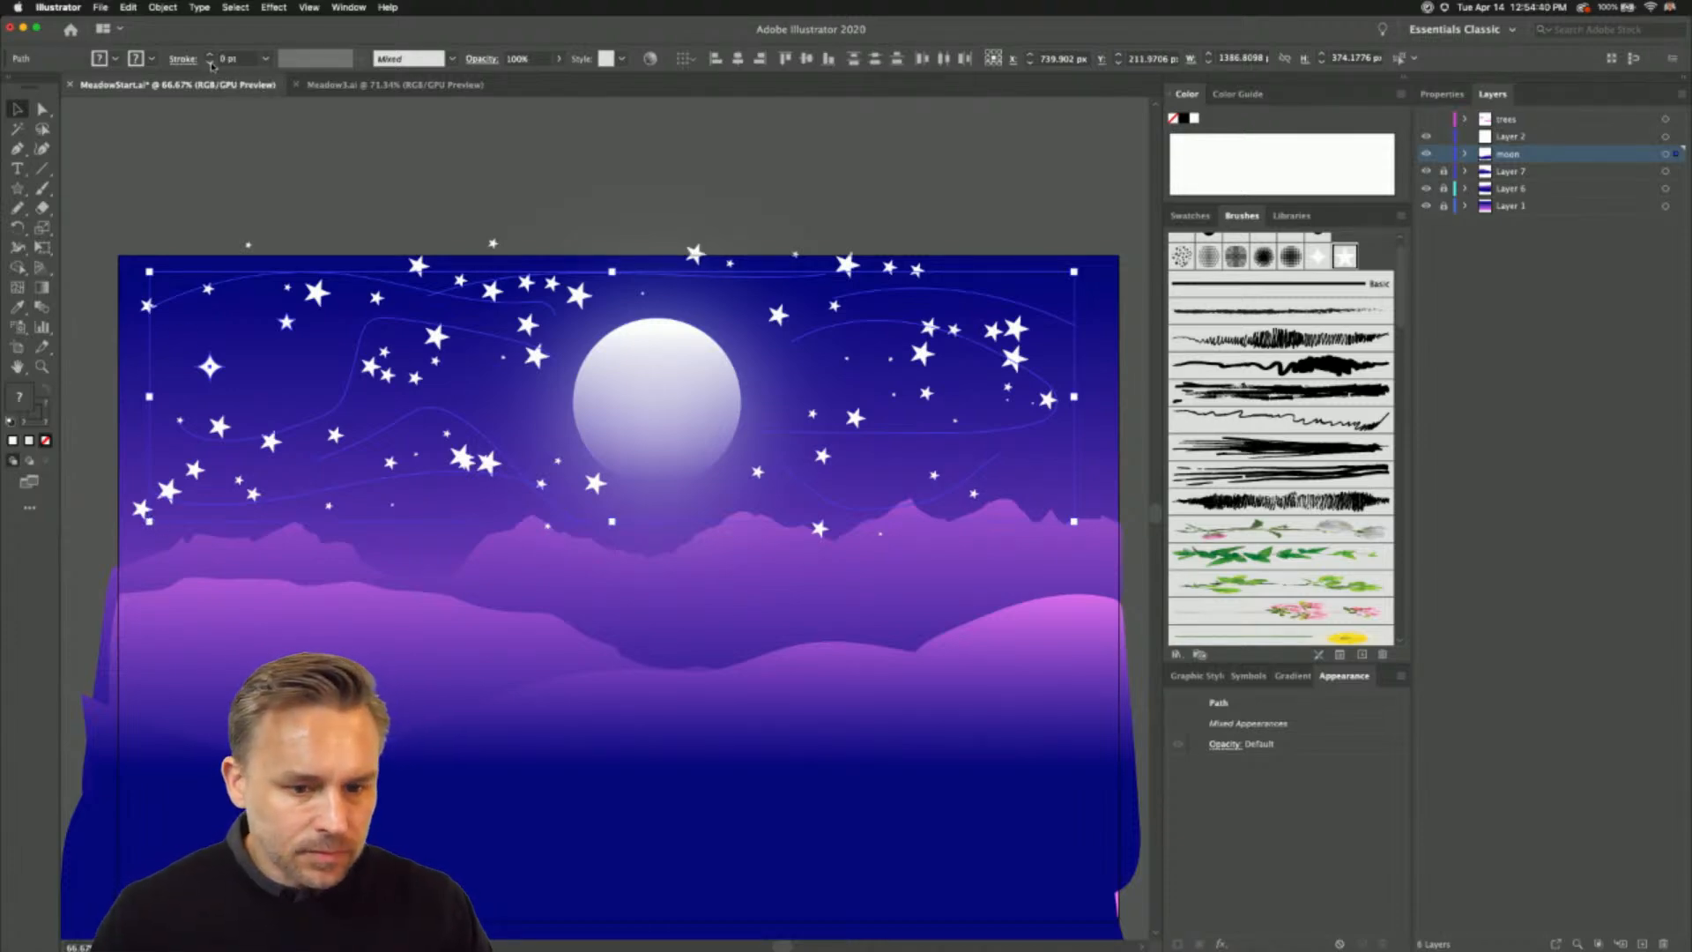
pyautogui.click(267, 160)
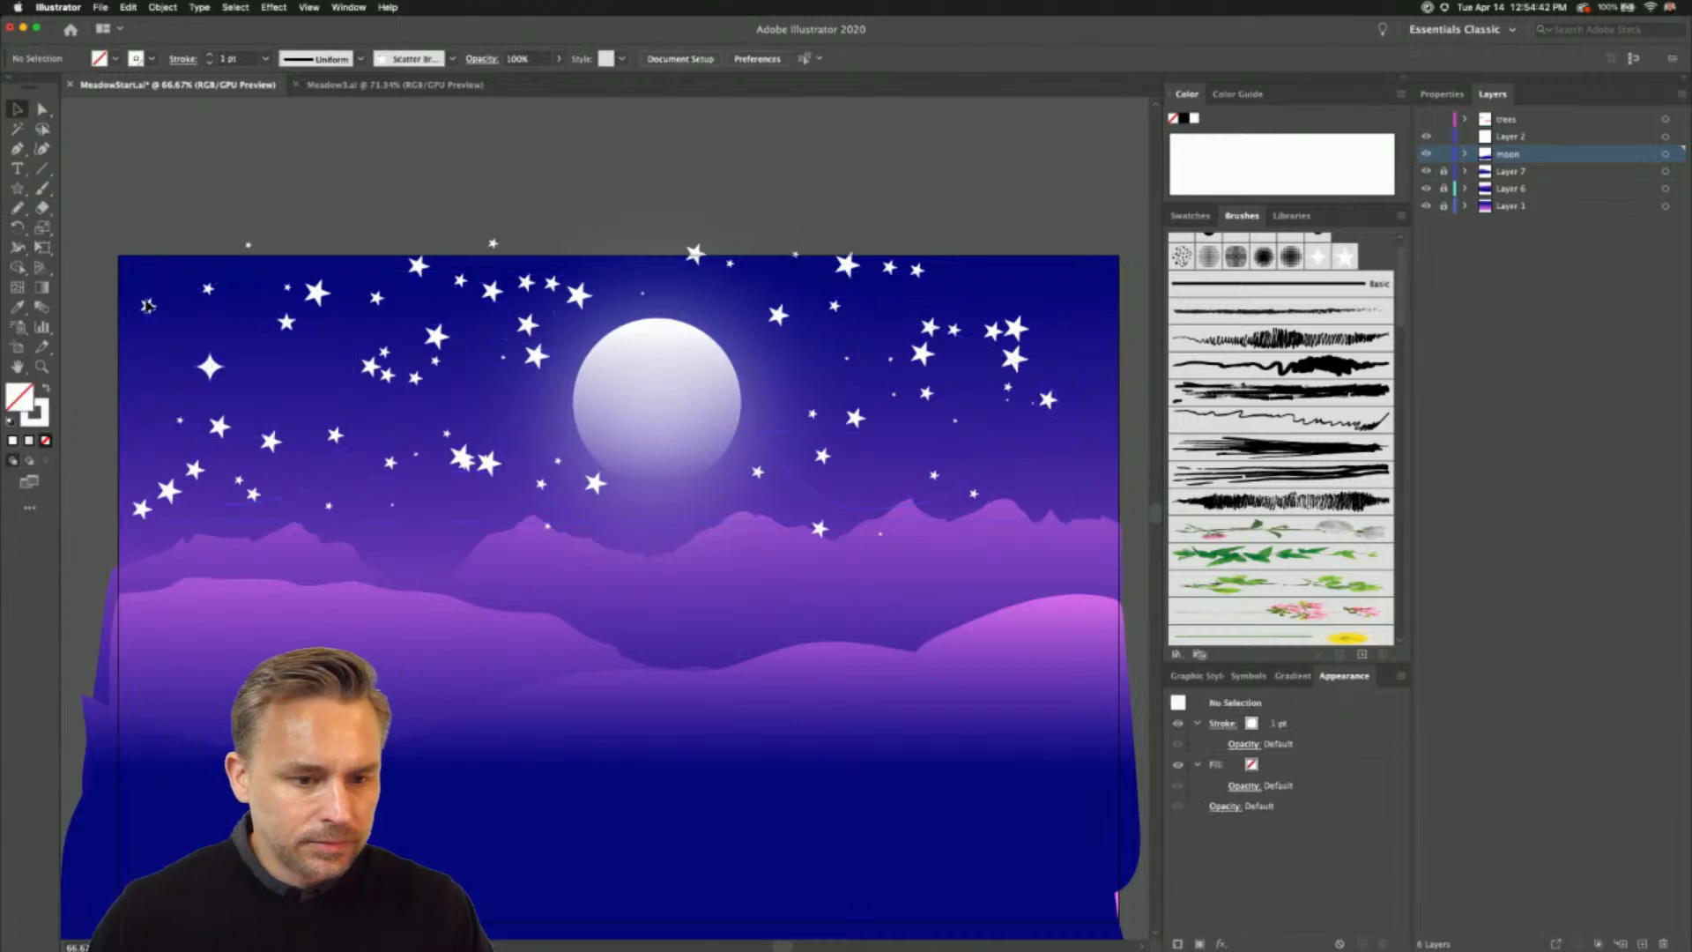
pyautogui.click(174, 492)
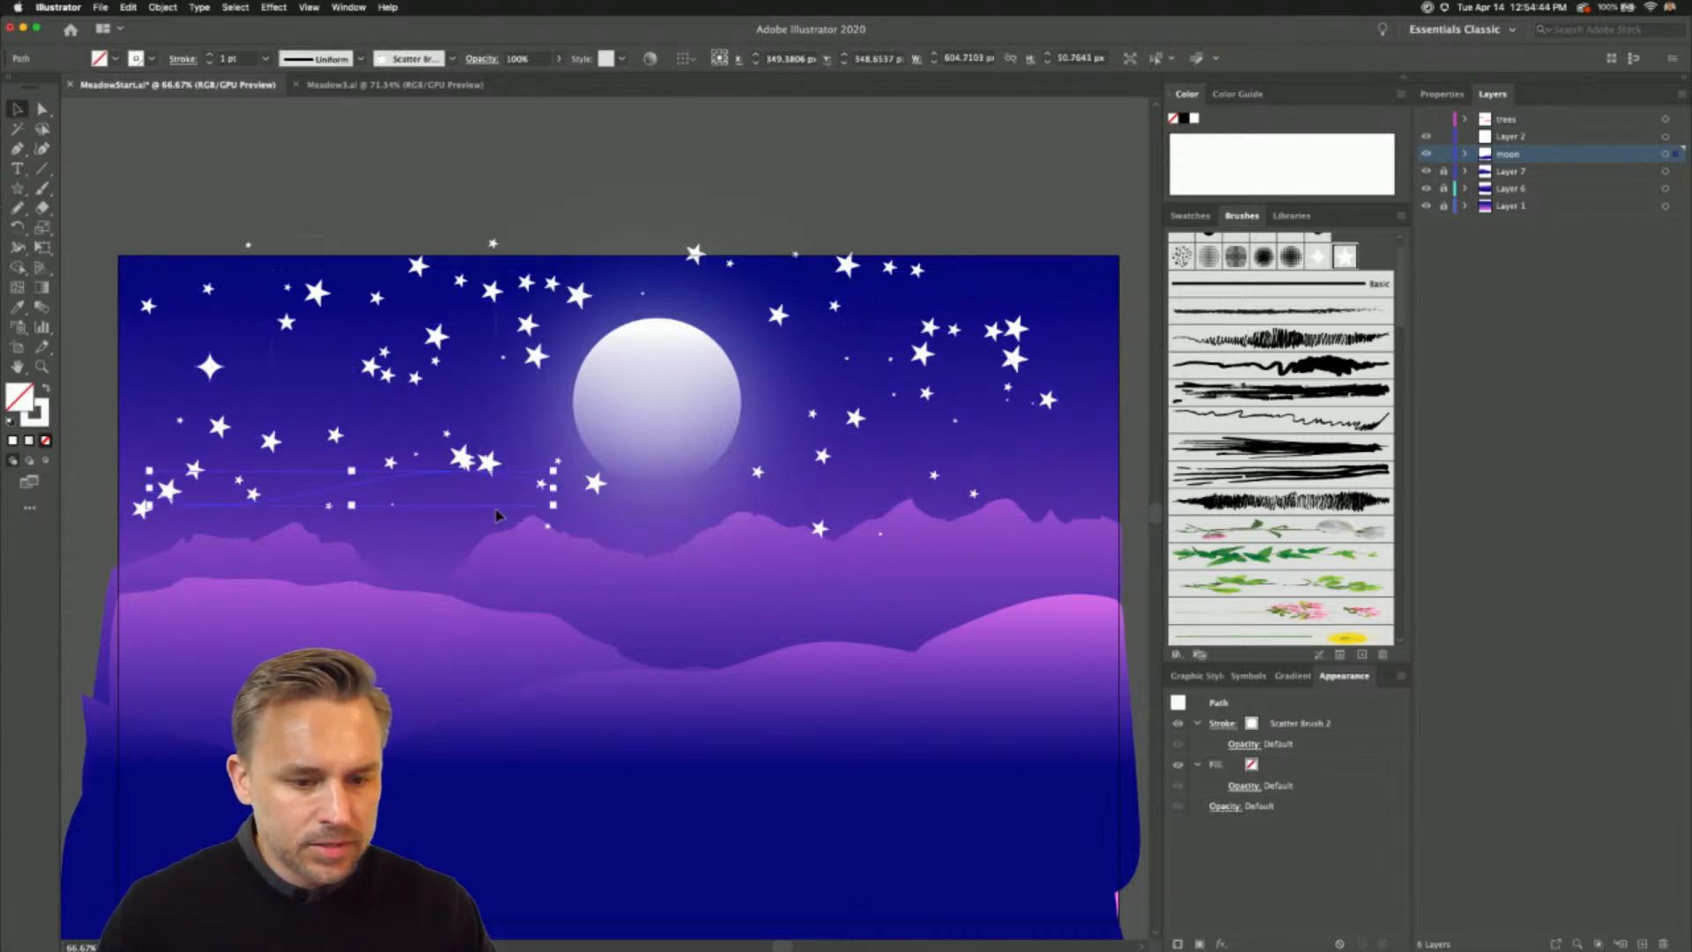
pyautogui.press('super+a')
pyautogui.click(286, 180)
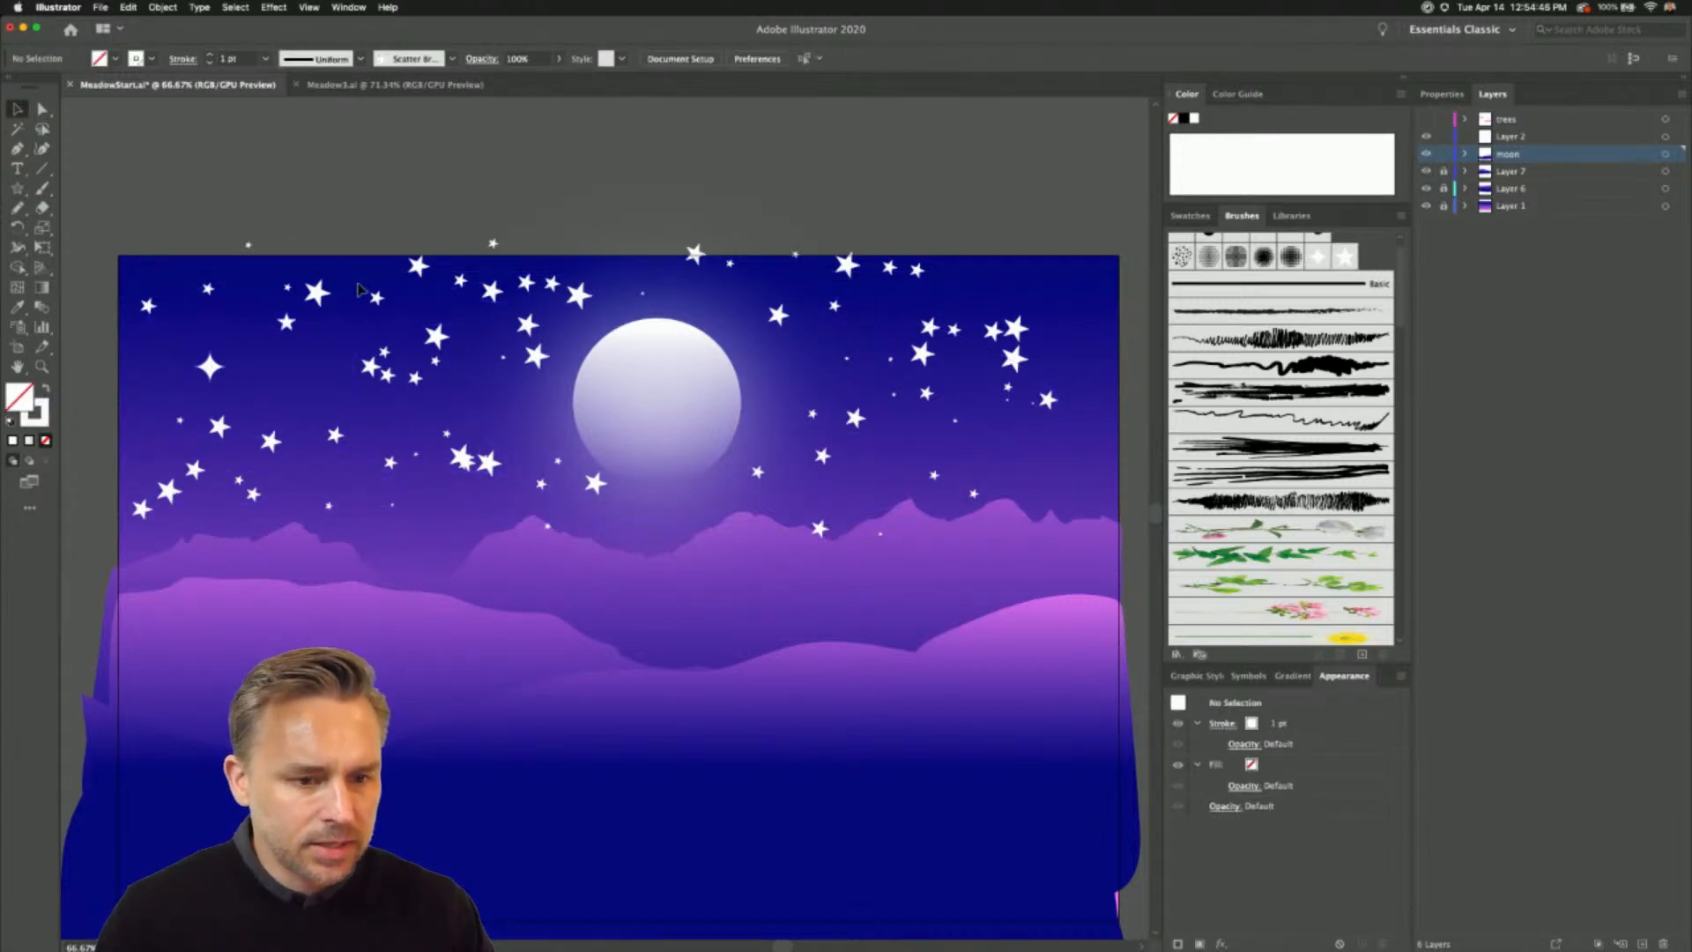
# - Reduce the stroke weight of the Scatter Brush 2 star paths left of the moon to 0.75 pt
pyautogui.click(359, 287)
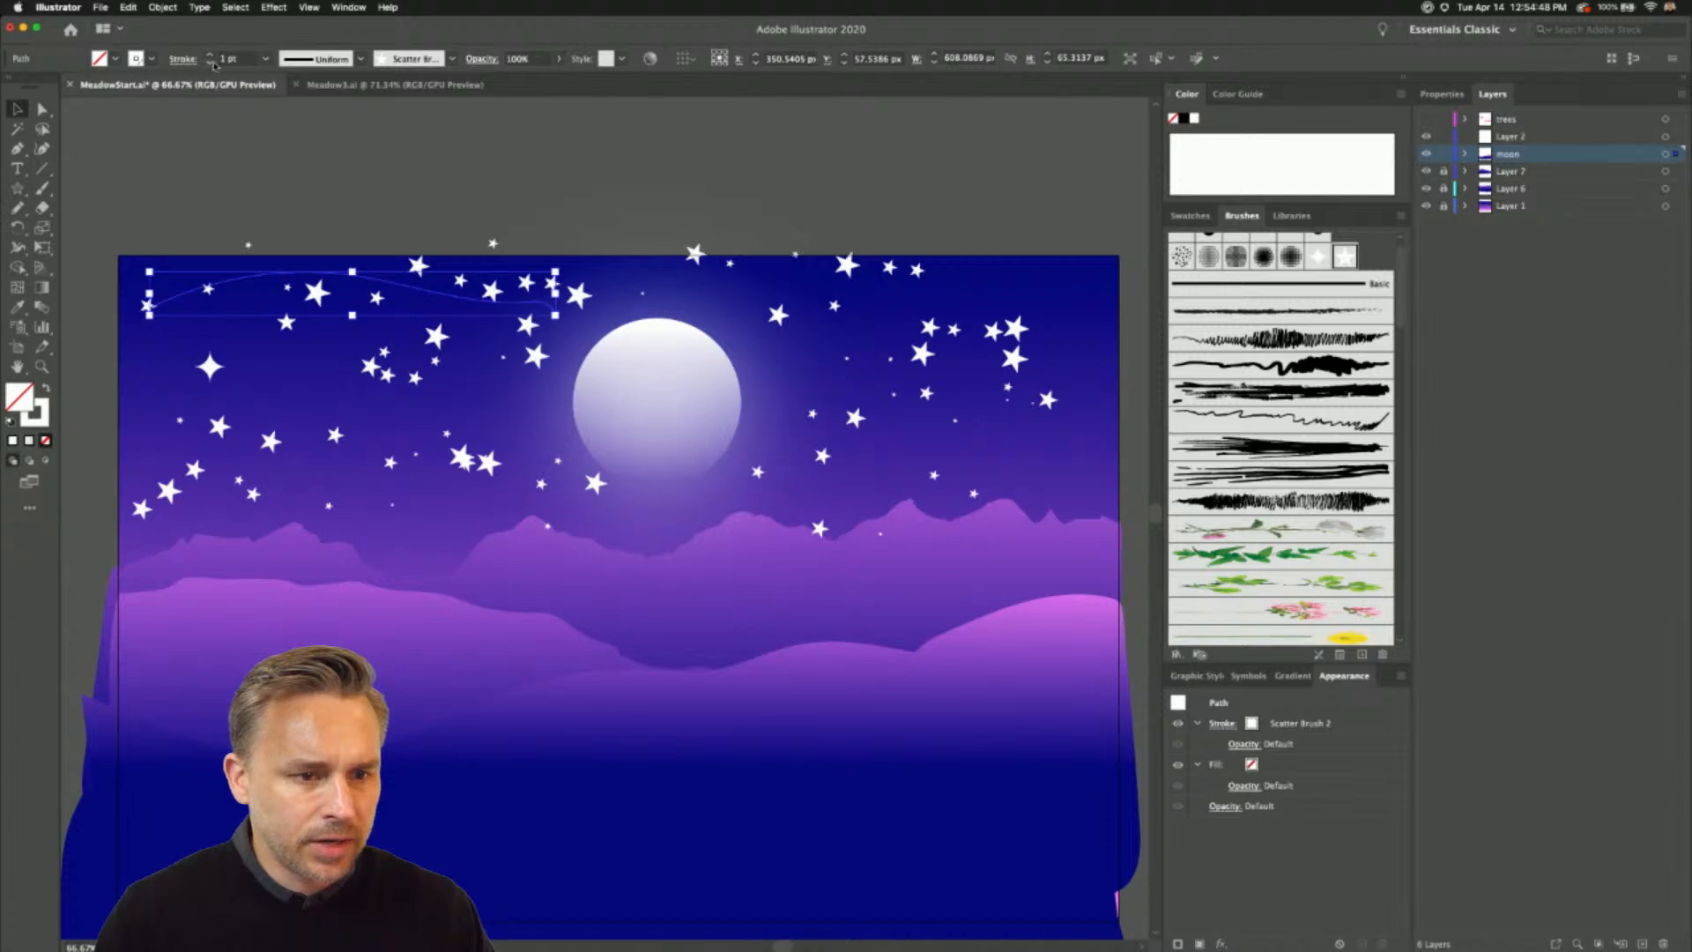
pyautogui.click(210, 64)
pyautogui.click(388, 380)
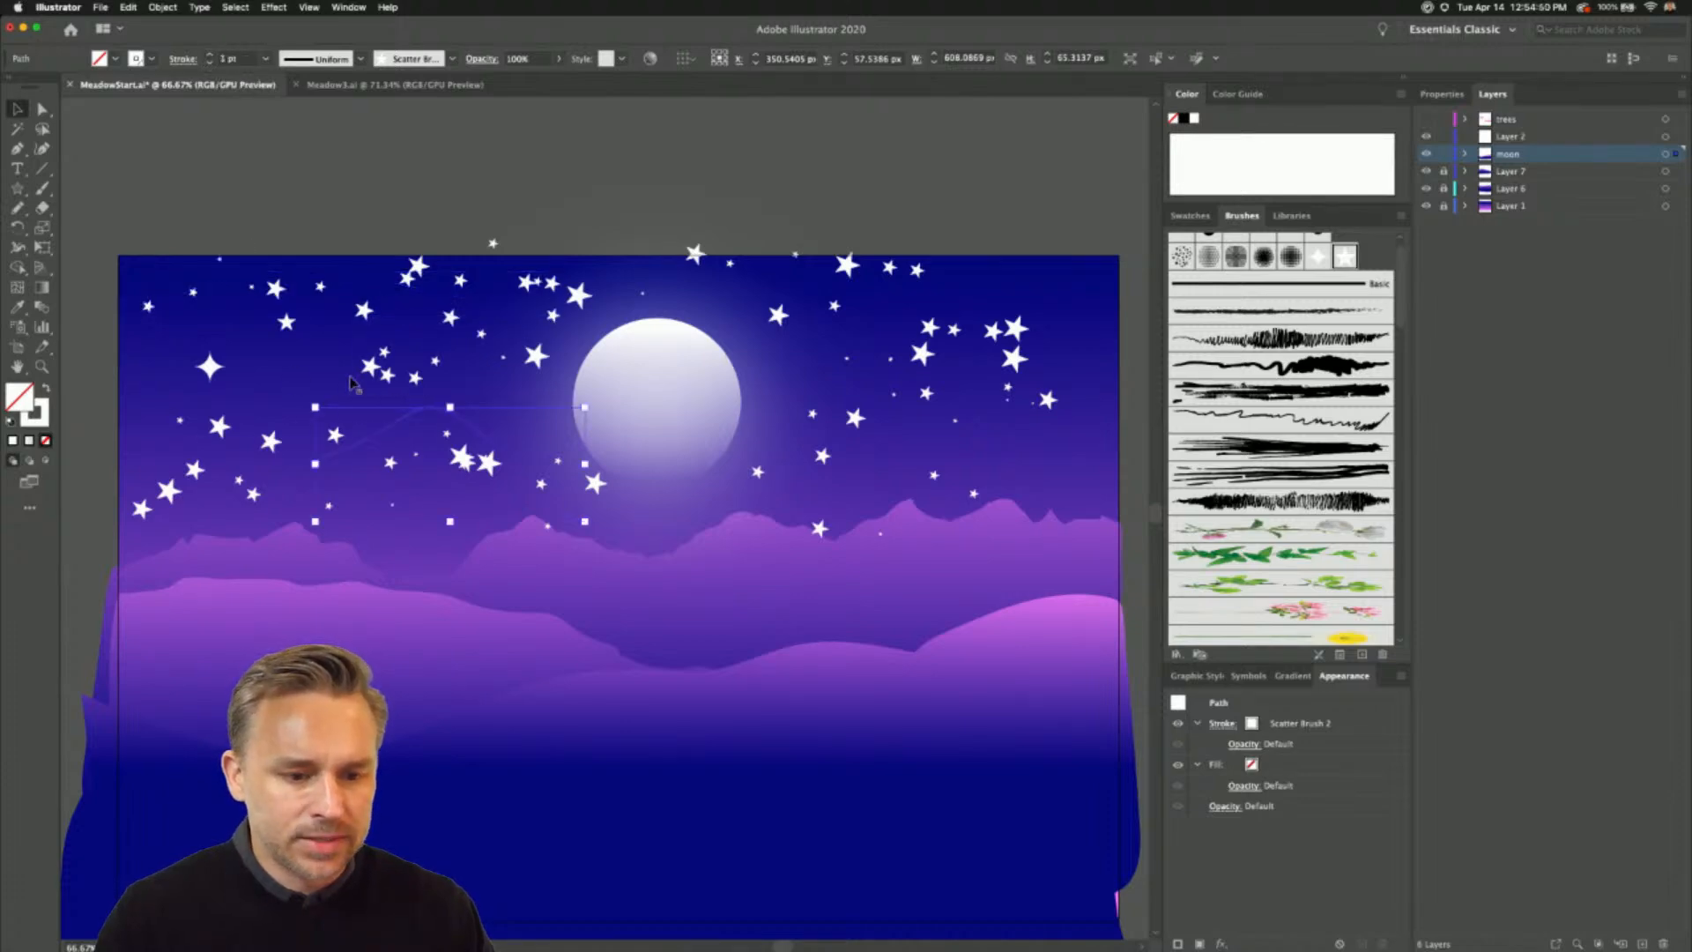
pyautogui.keyDown('shift'); pyautogui.click(357, 370); pyautogui.keyUp('shift')
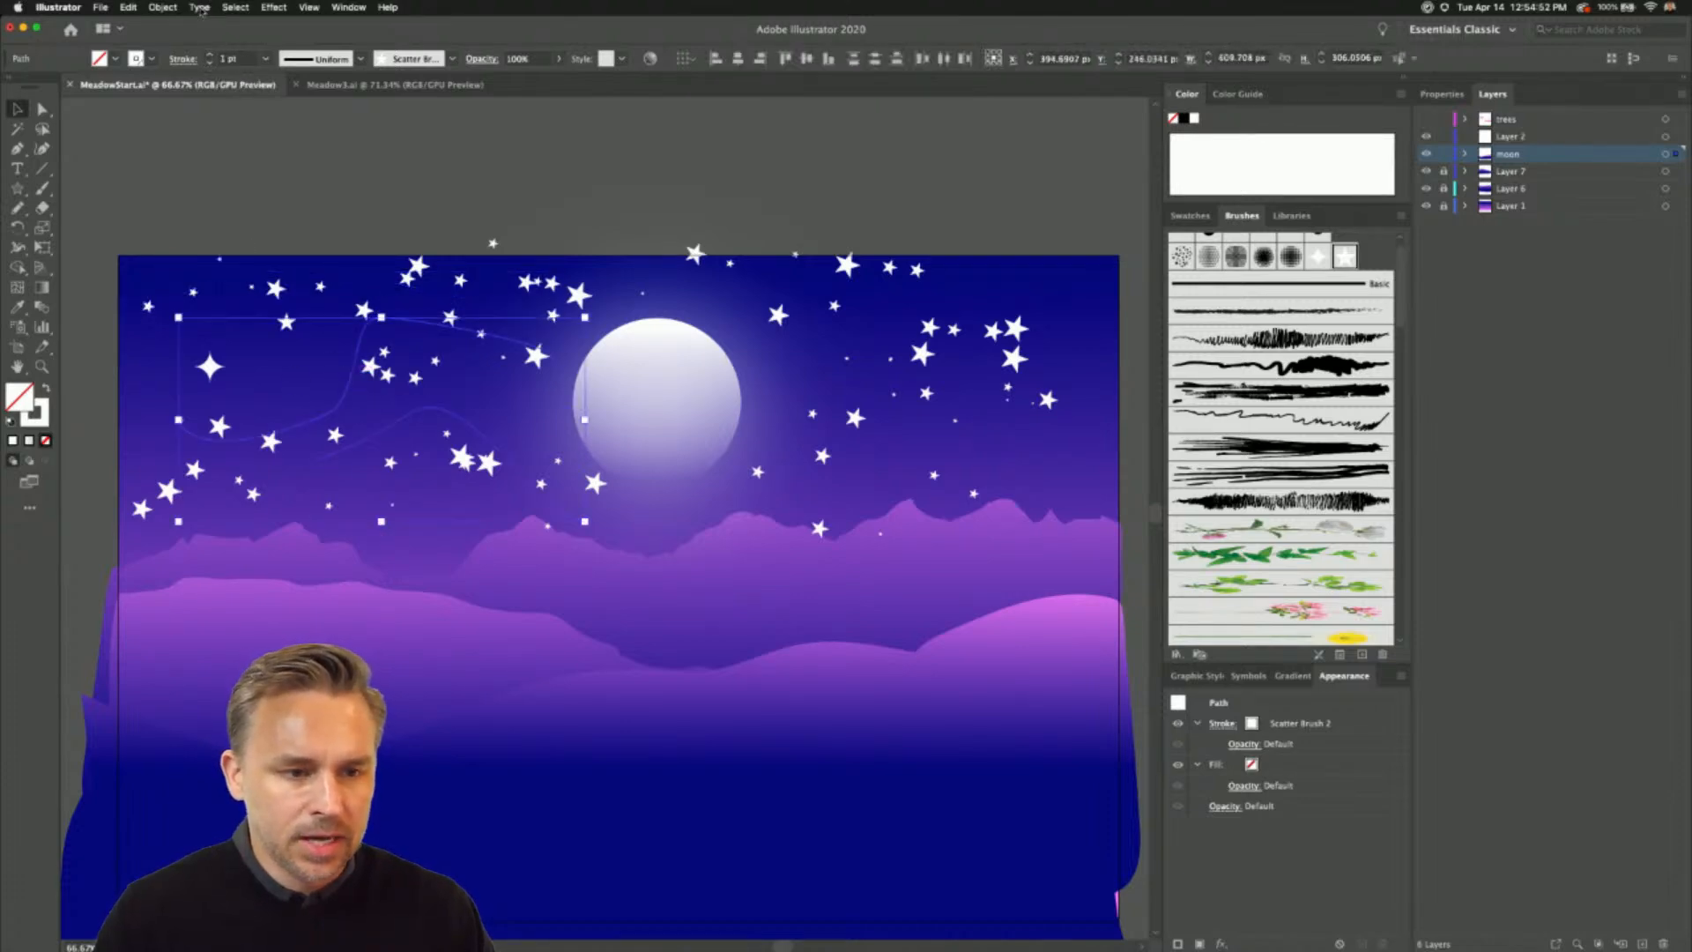
pyautogui.click(210, 64)
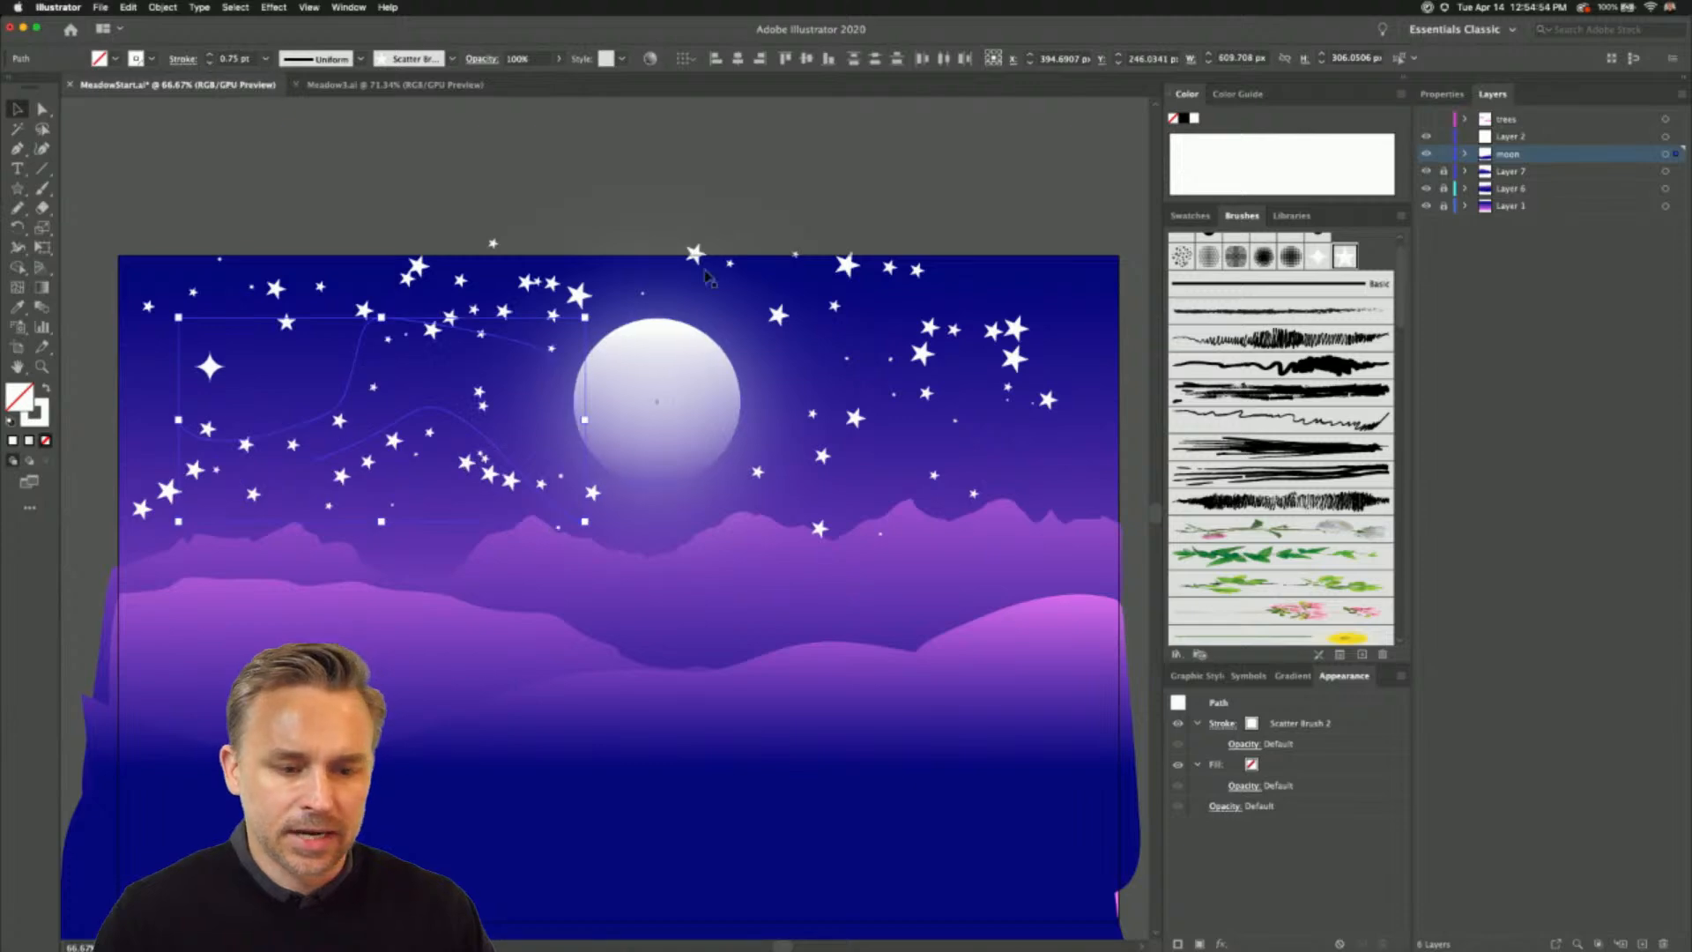
# - Move the star path in the upper-right sky slightly outward toward the artboard's right edge, leaving nothing selected
pyautogui.moveTo(964, 339); pyautogui.dragTo(1008, 330)
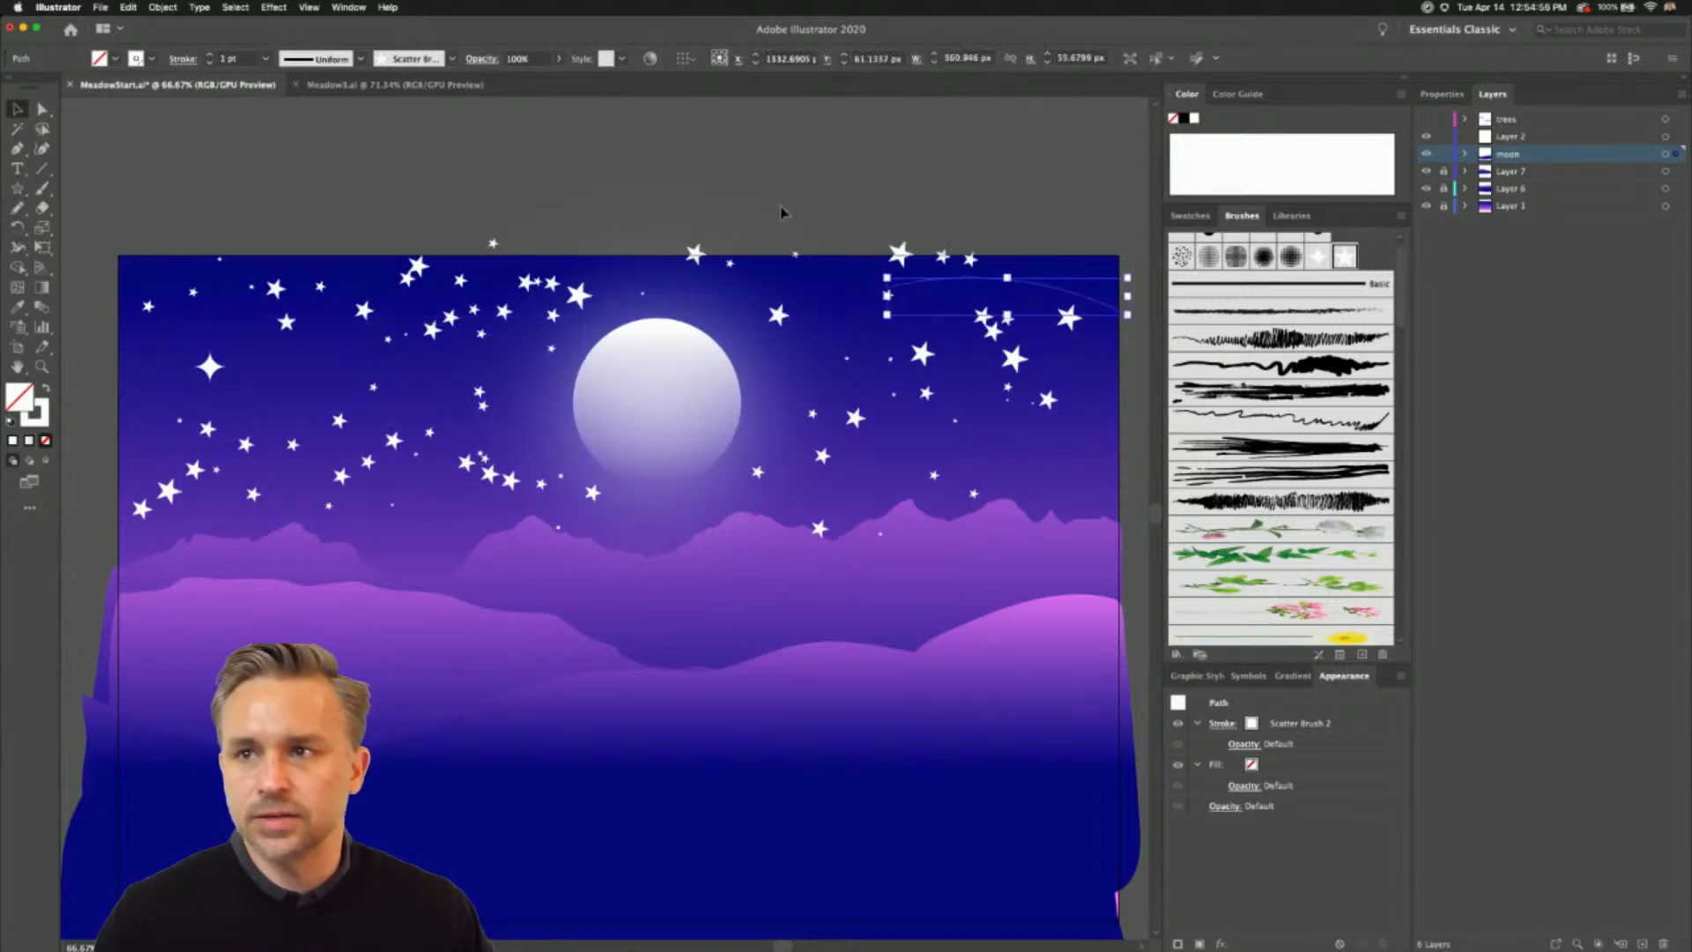
pyautogui.click(767, 215)
pyautogui.scroll(-3, 607, 156)
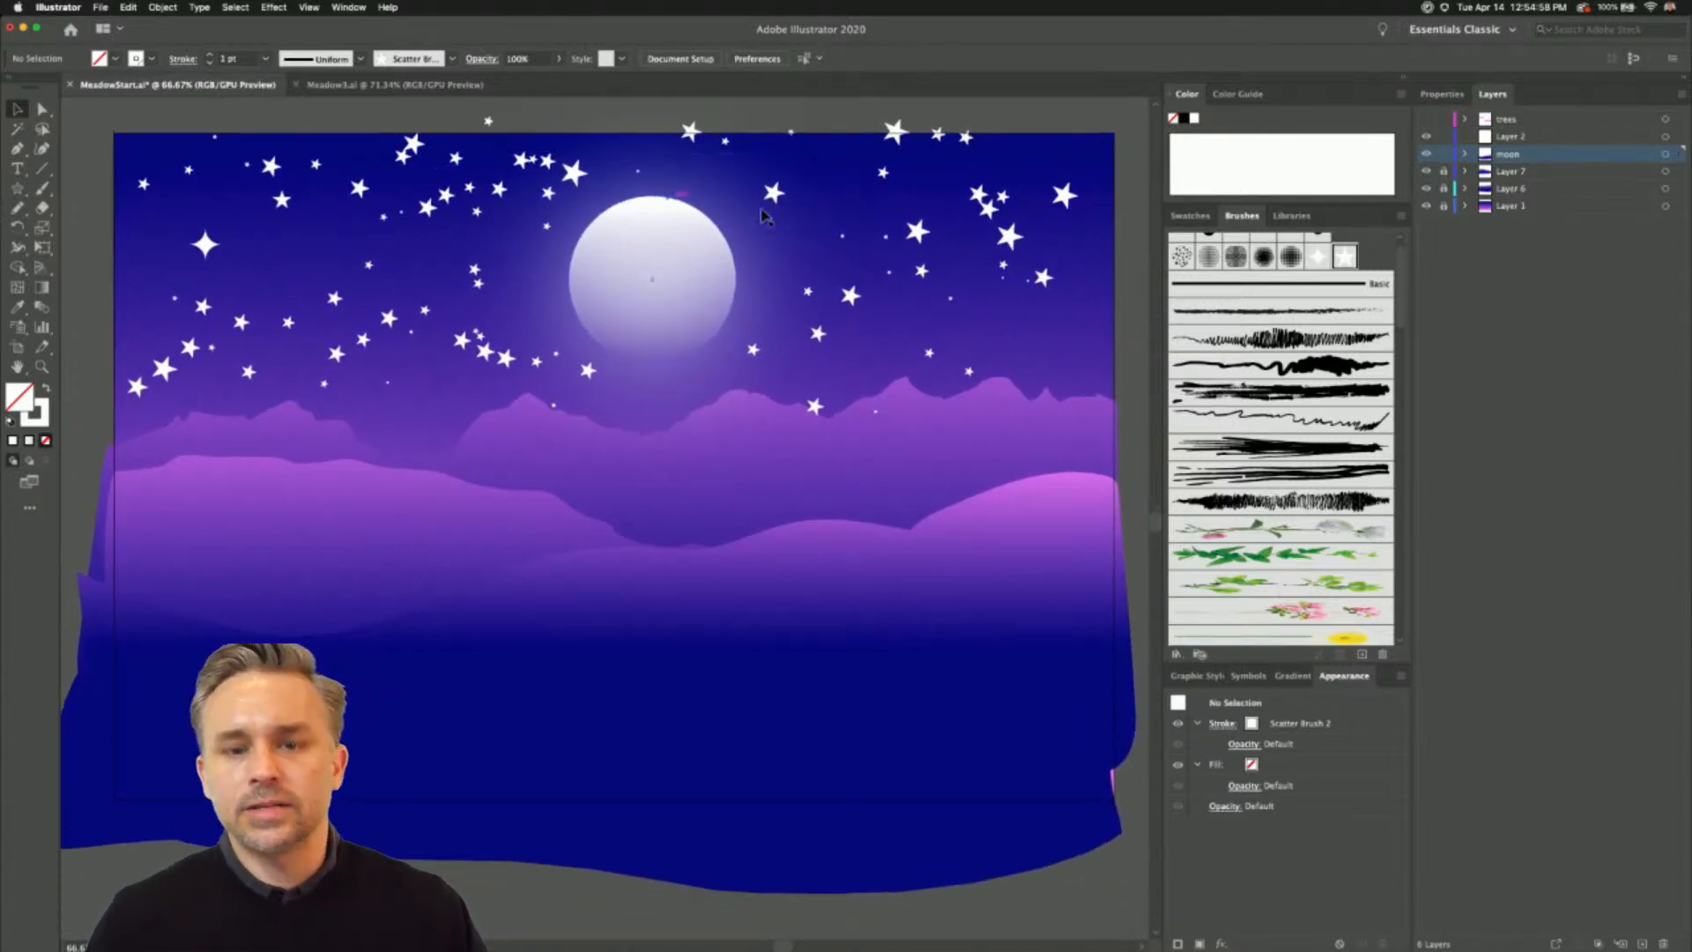
# - Browse the brush library down to the pattern brushes, lock the moon layer and make Layer 2 active
pyautogui.click(650, 273)
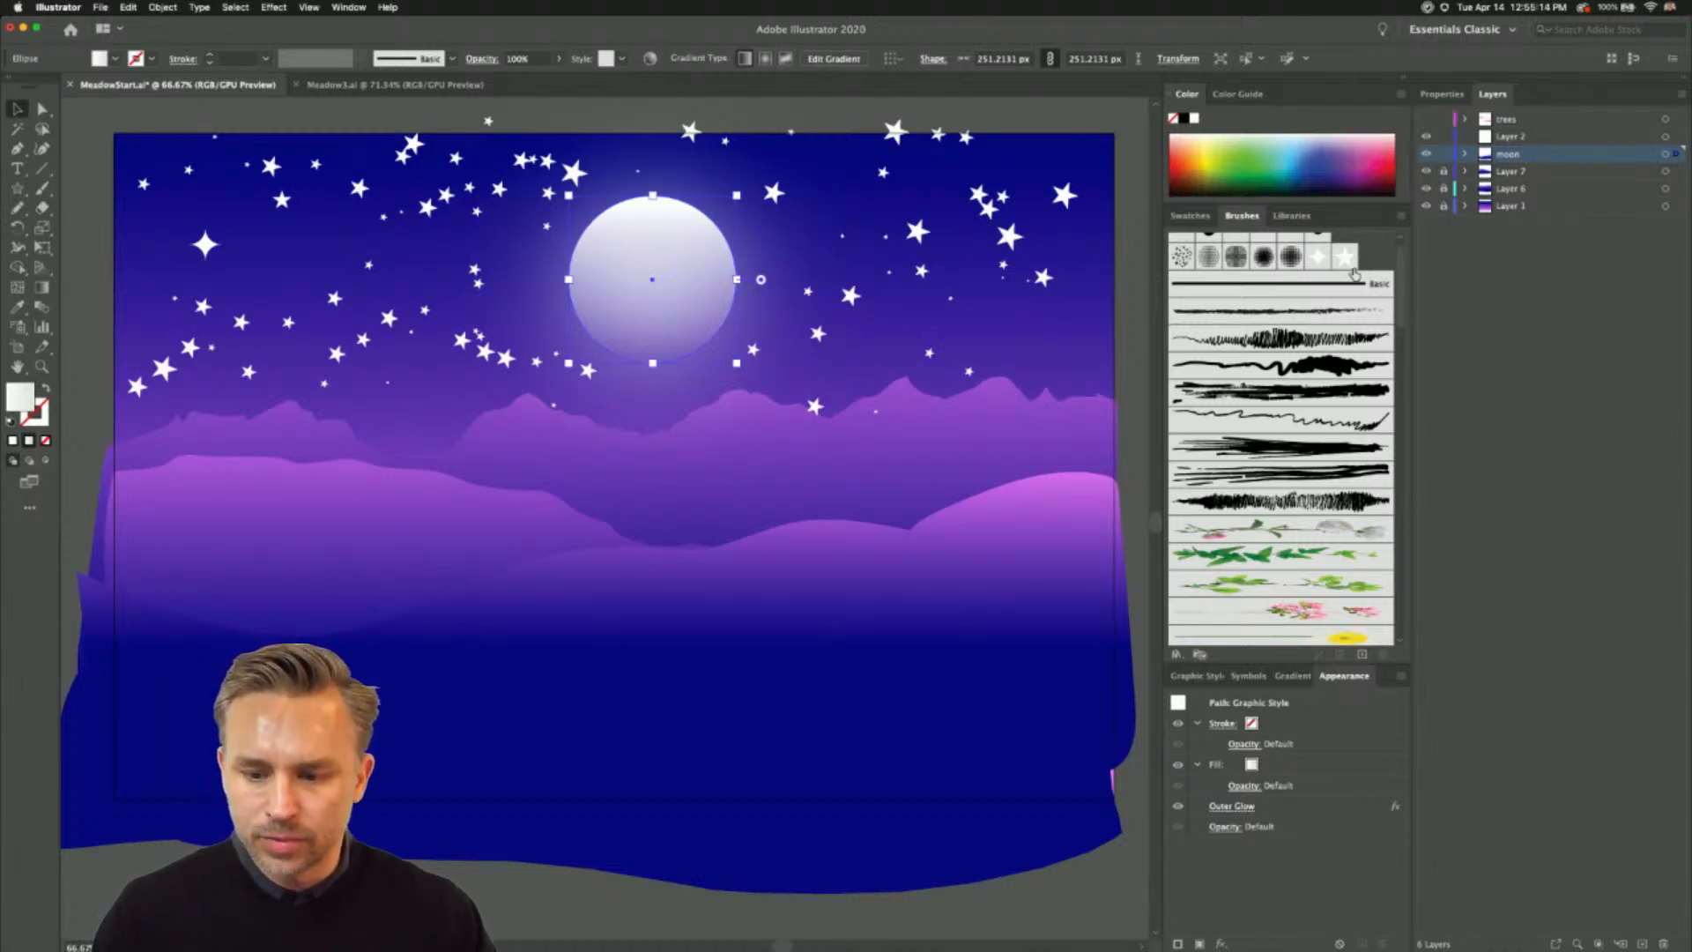
pyautogui.scroll(-15, 1301, 318)
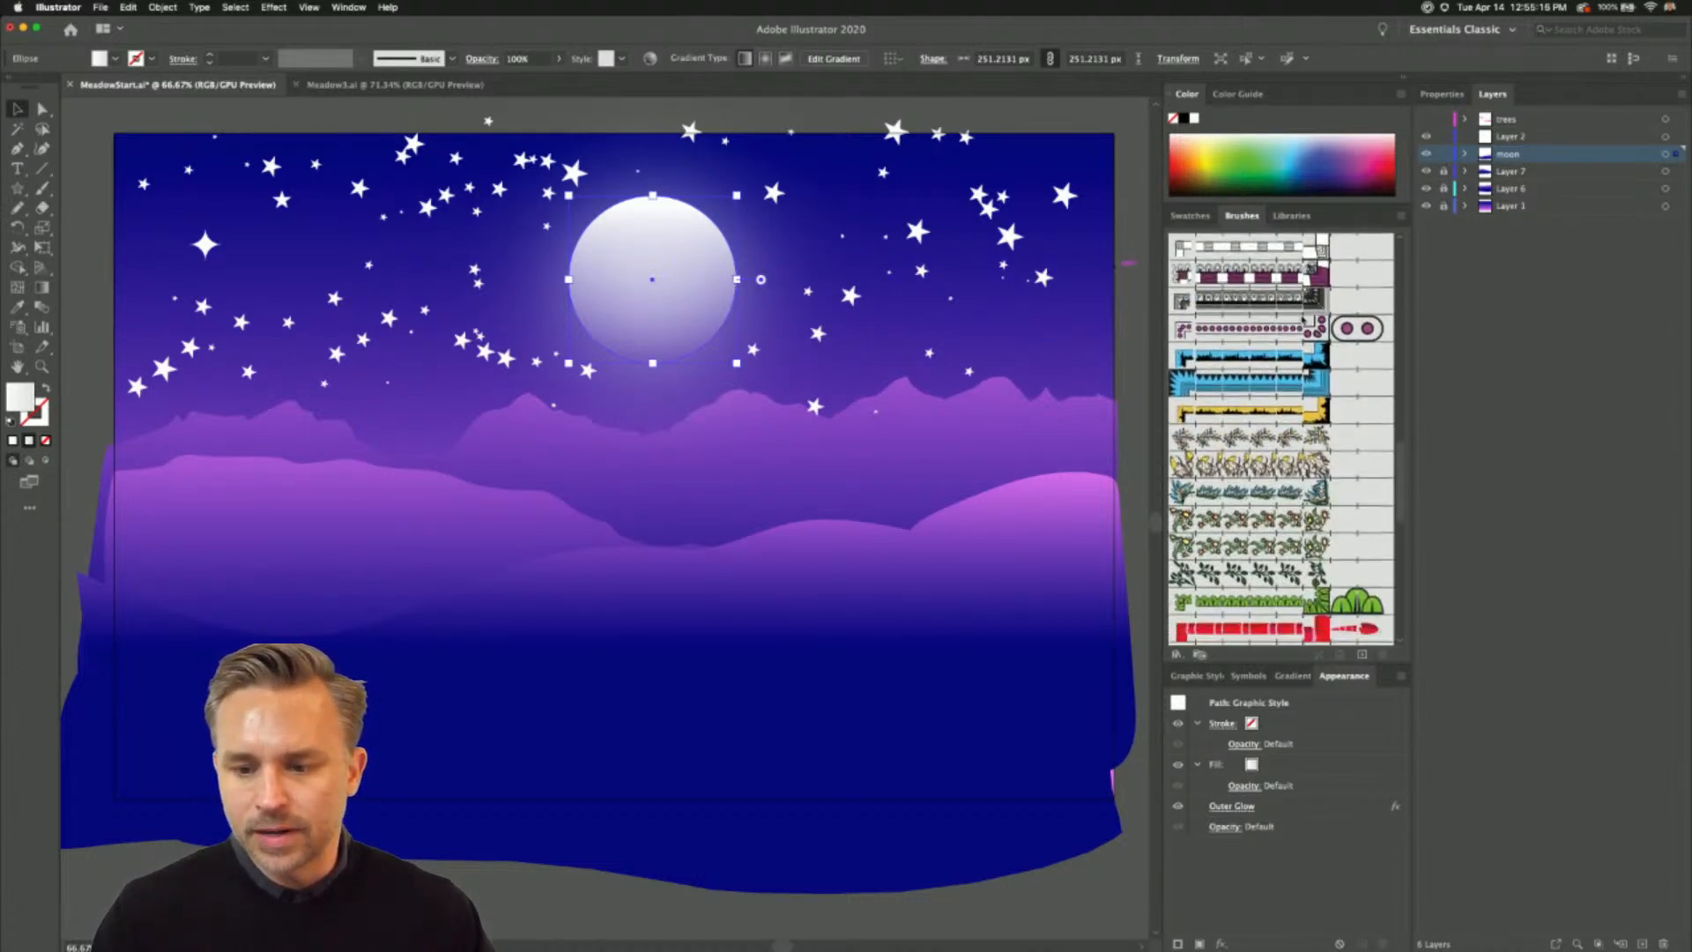
pyautogui.scroll(10, 1301, 320)
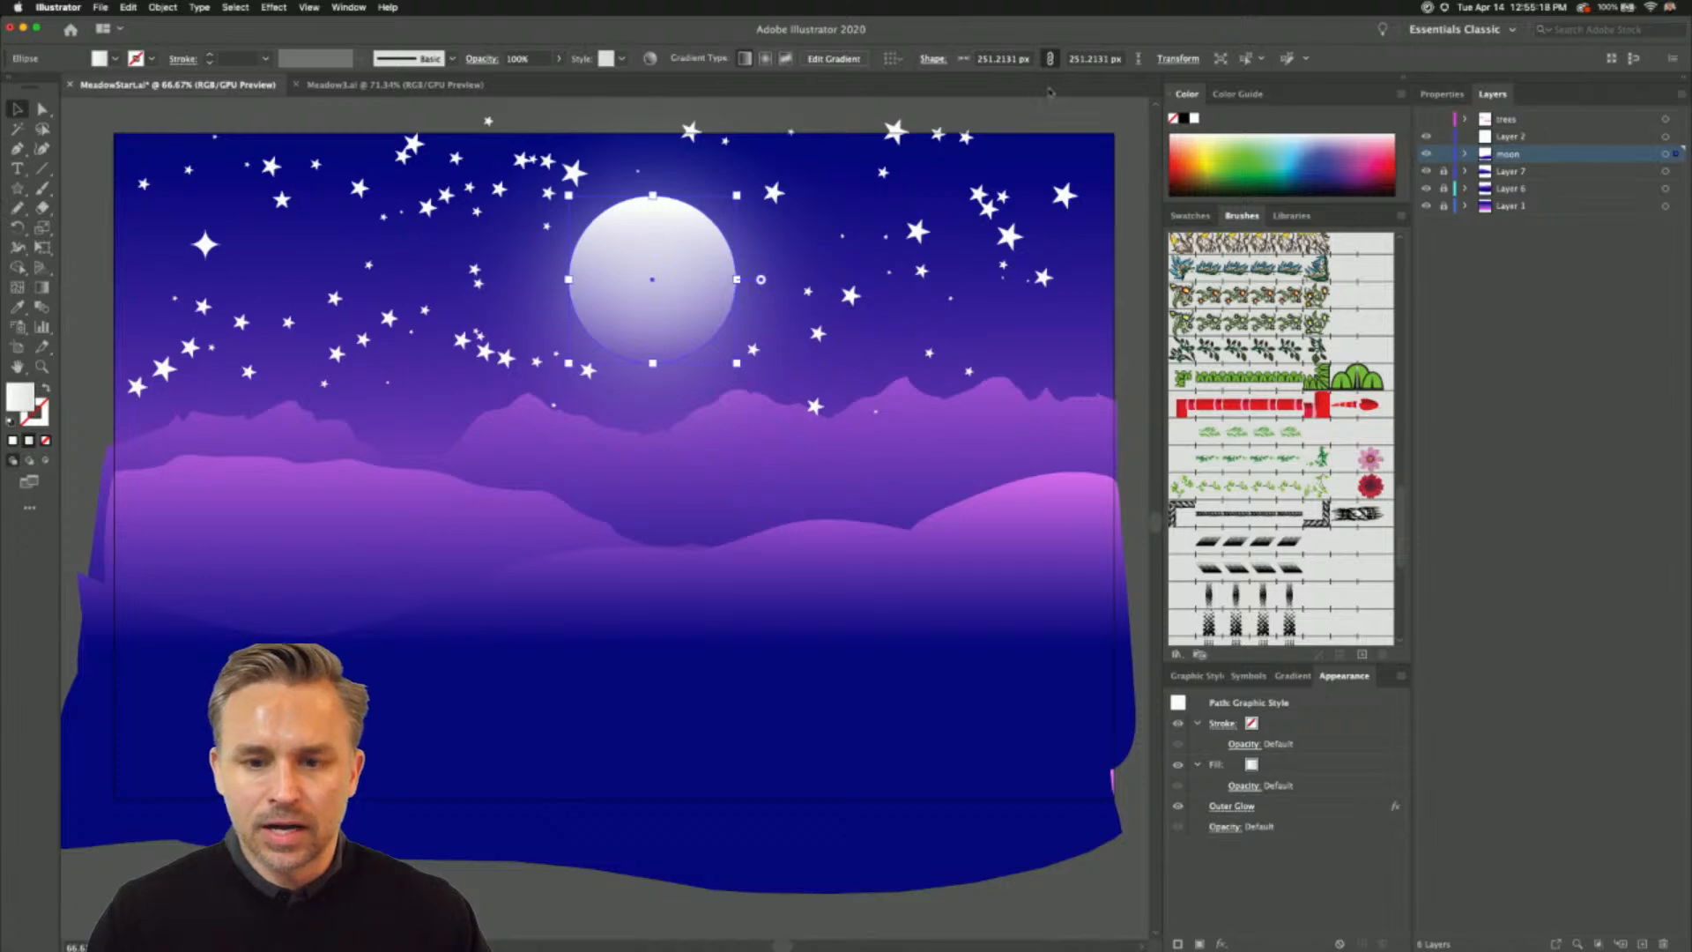
pyautogui.click(1042, 118)
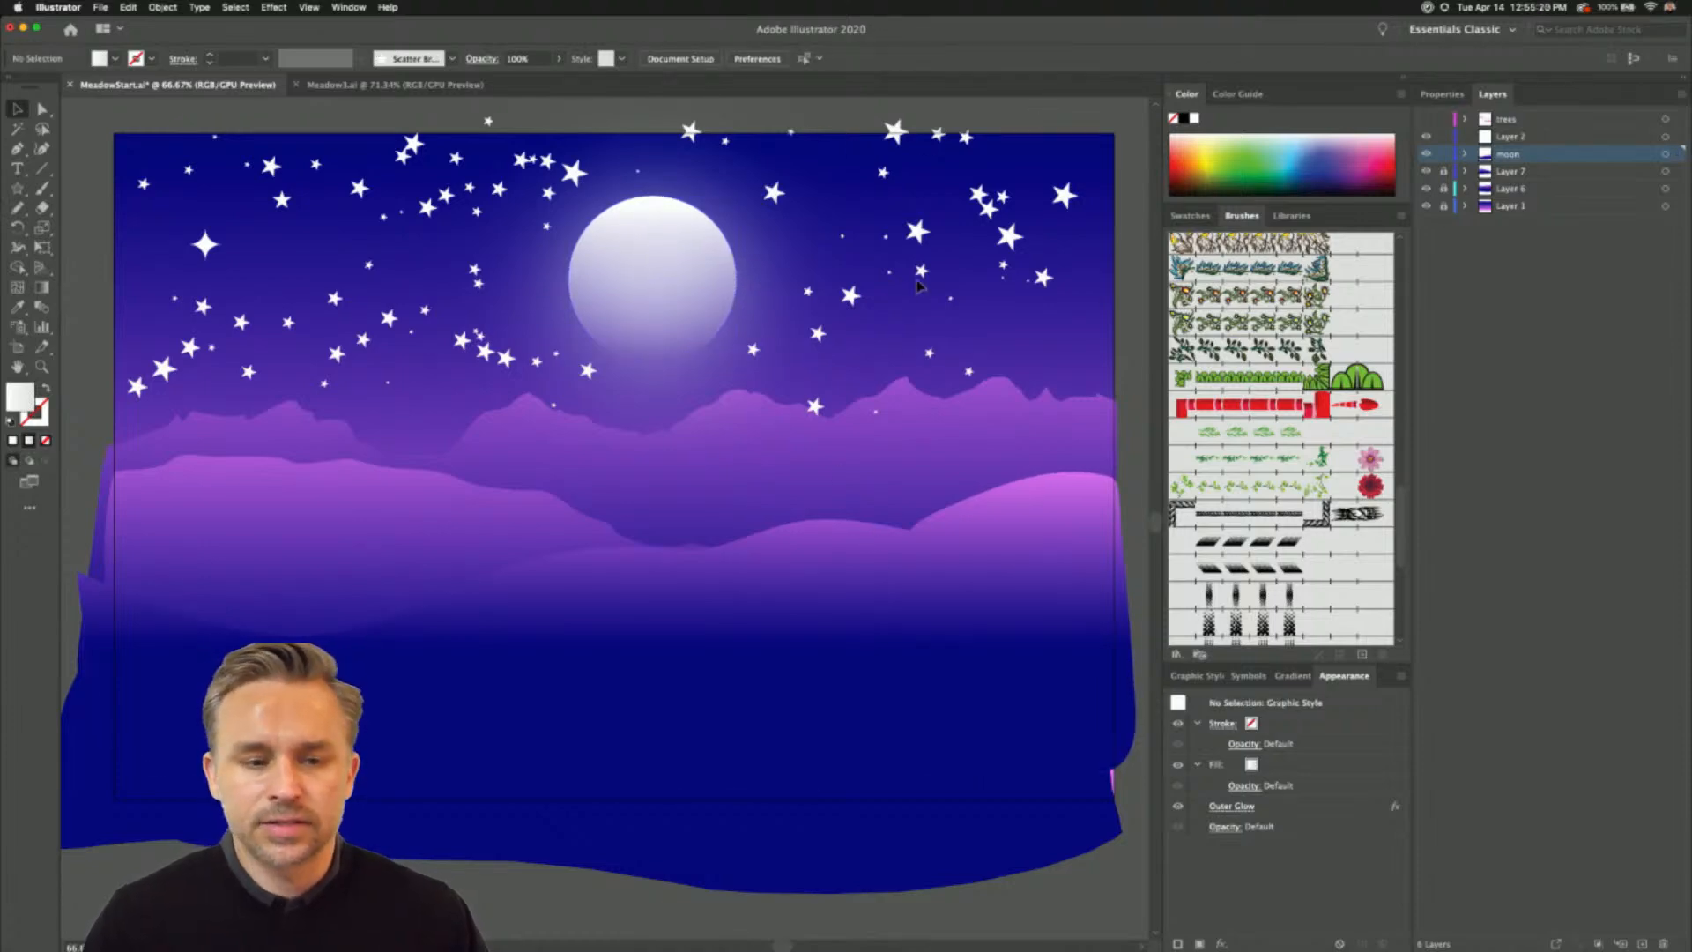
pyautogui.click(1444, 154)
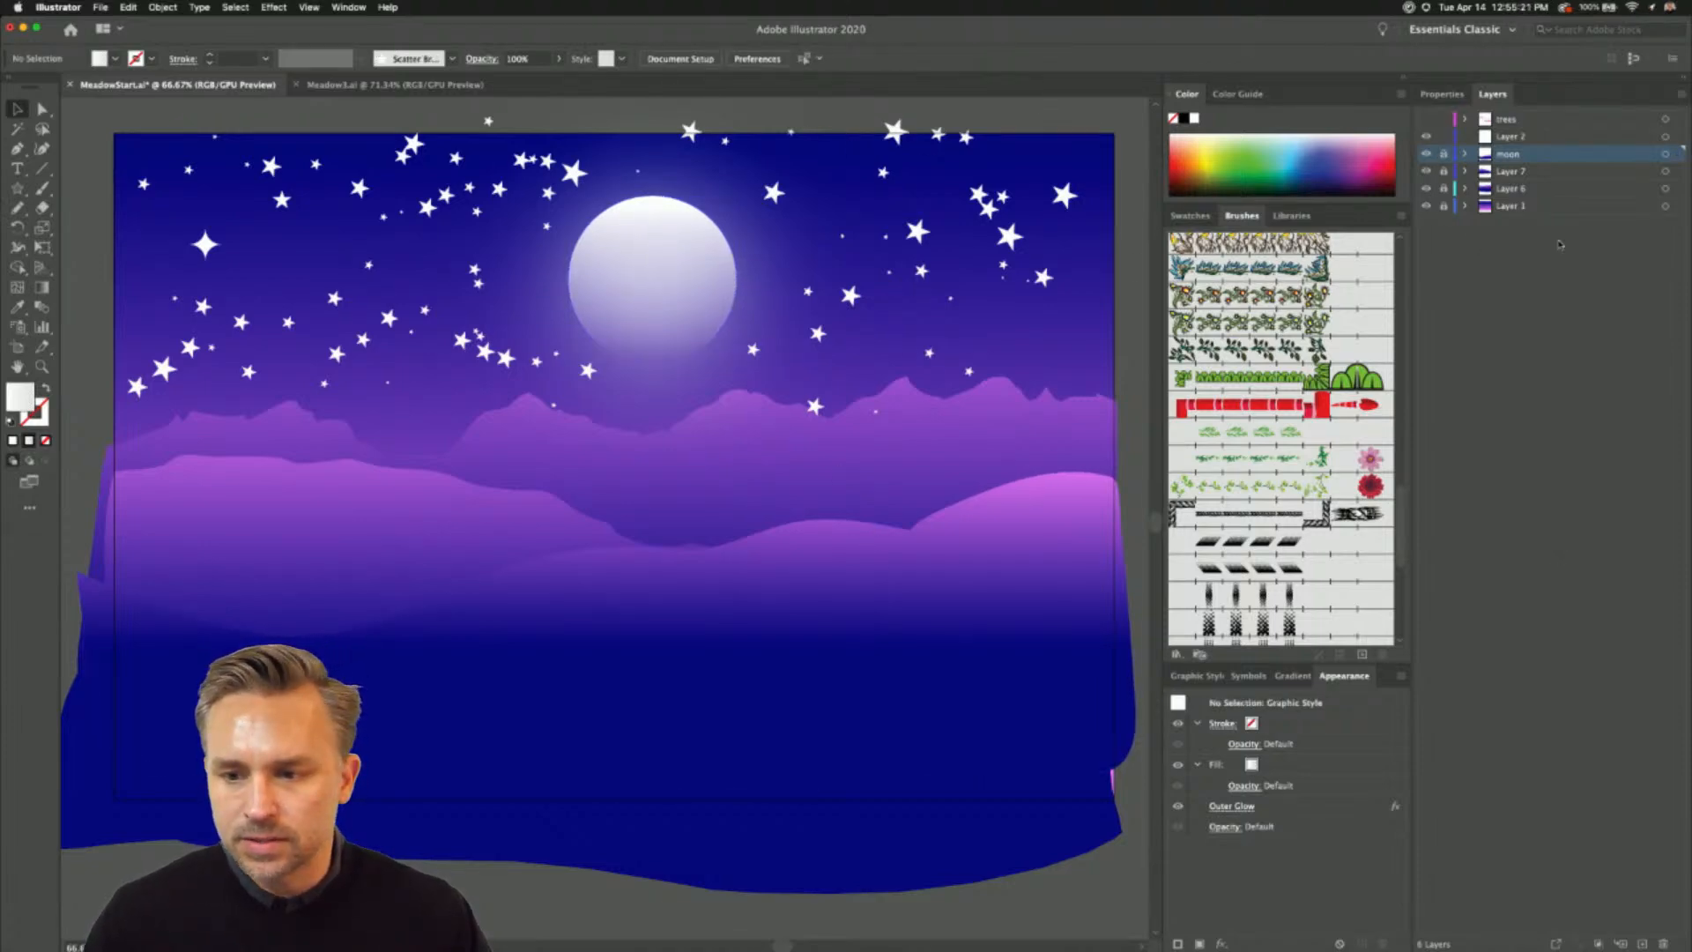
pyautogui.click(1509, 137)
# - Paint a winding S-shaped snake below the hills on Layer 2 with Pattern Brush 24
pyautogui.click(16, 207)
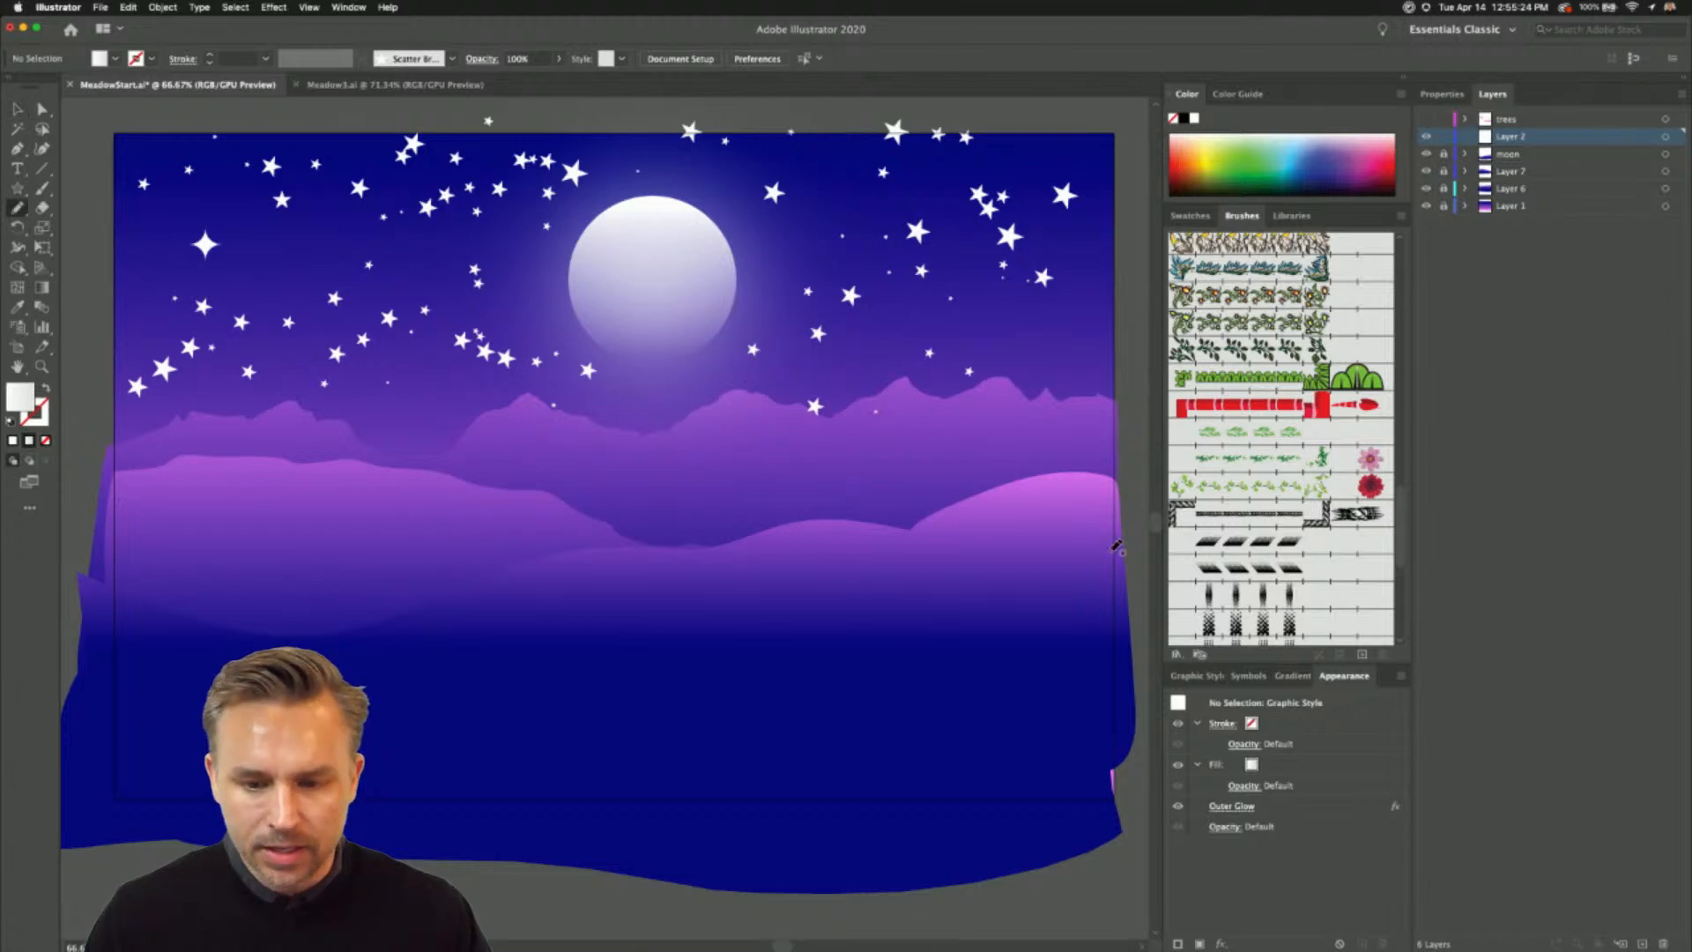
pyautogui.click(1263, 407)
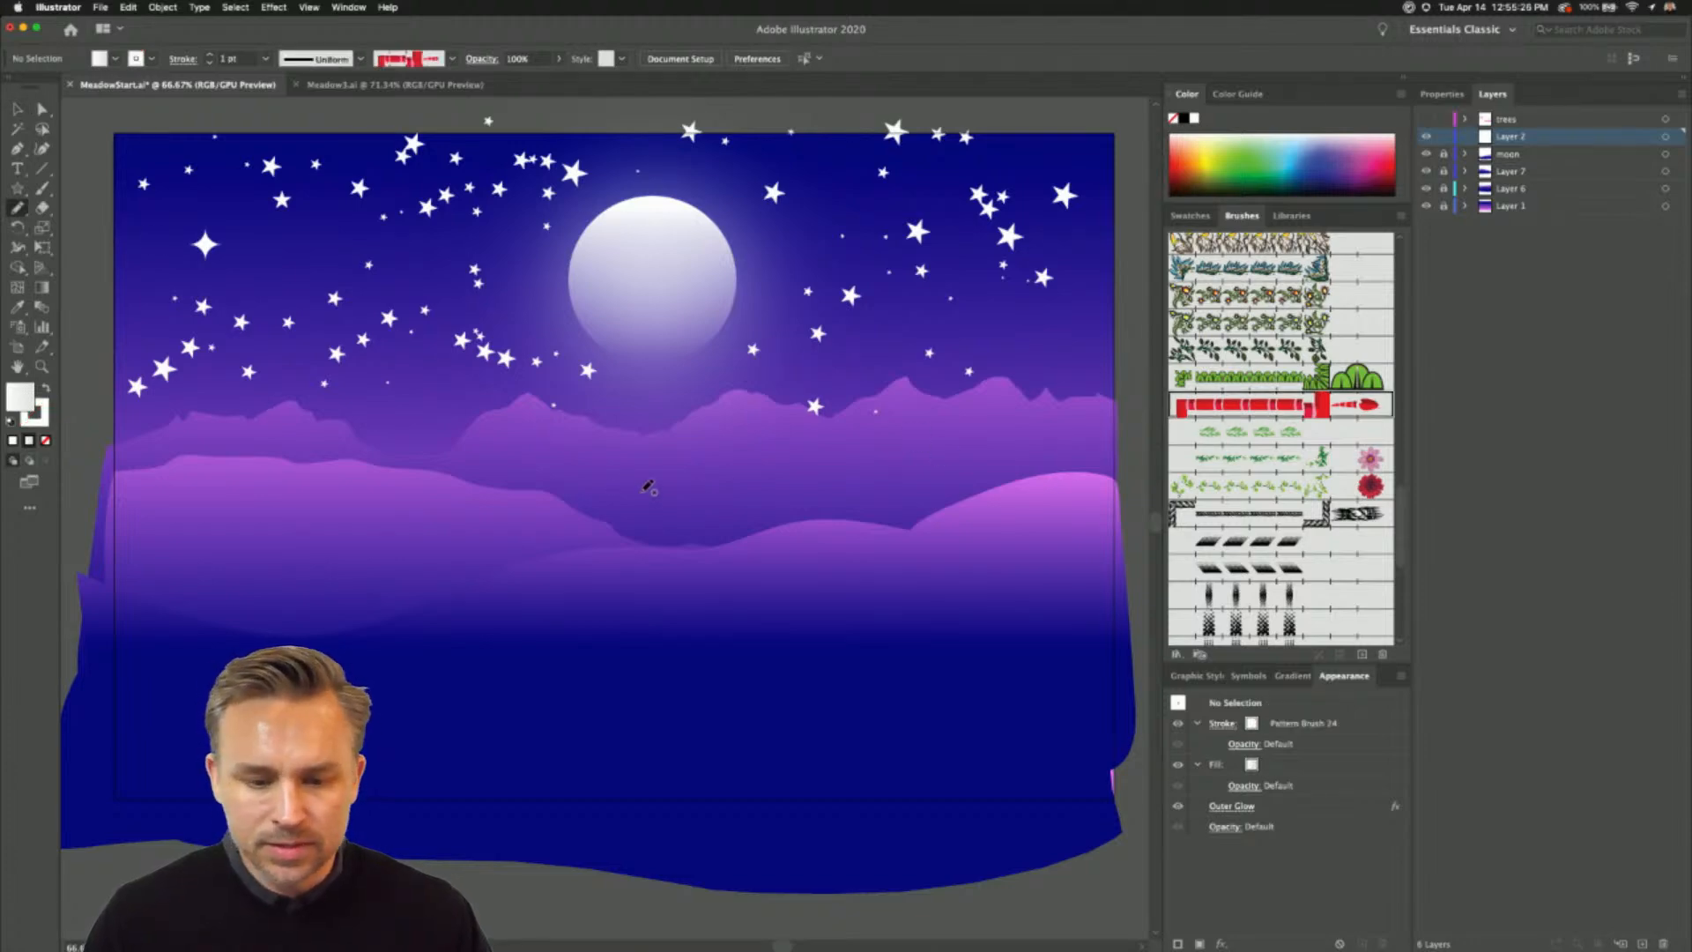
pyautogui.moveTo(823, 567)
pyautogui.mouseDown()
pyautogui.moveTo(877, 620)
pyautogui.moveTo(677, 667)
pyautogui.moveTo(707, 714)
pyautogui.moveTo(953, 714)
pyautogui.mouseUp()
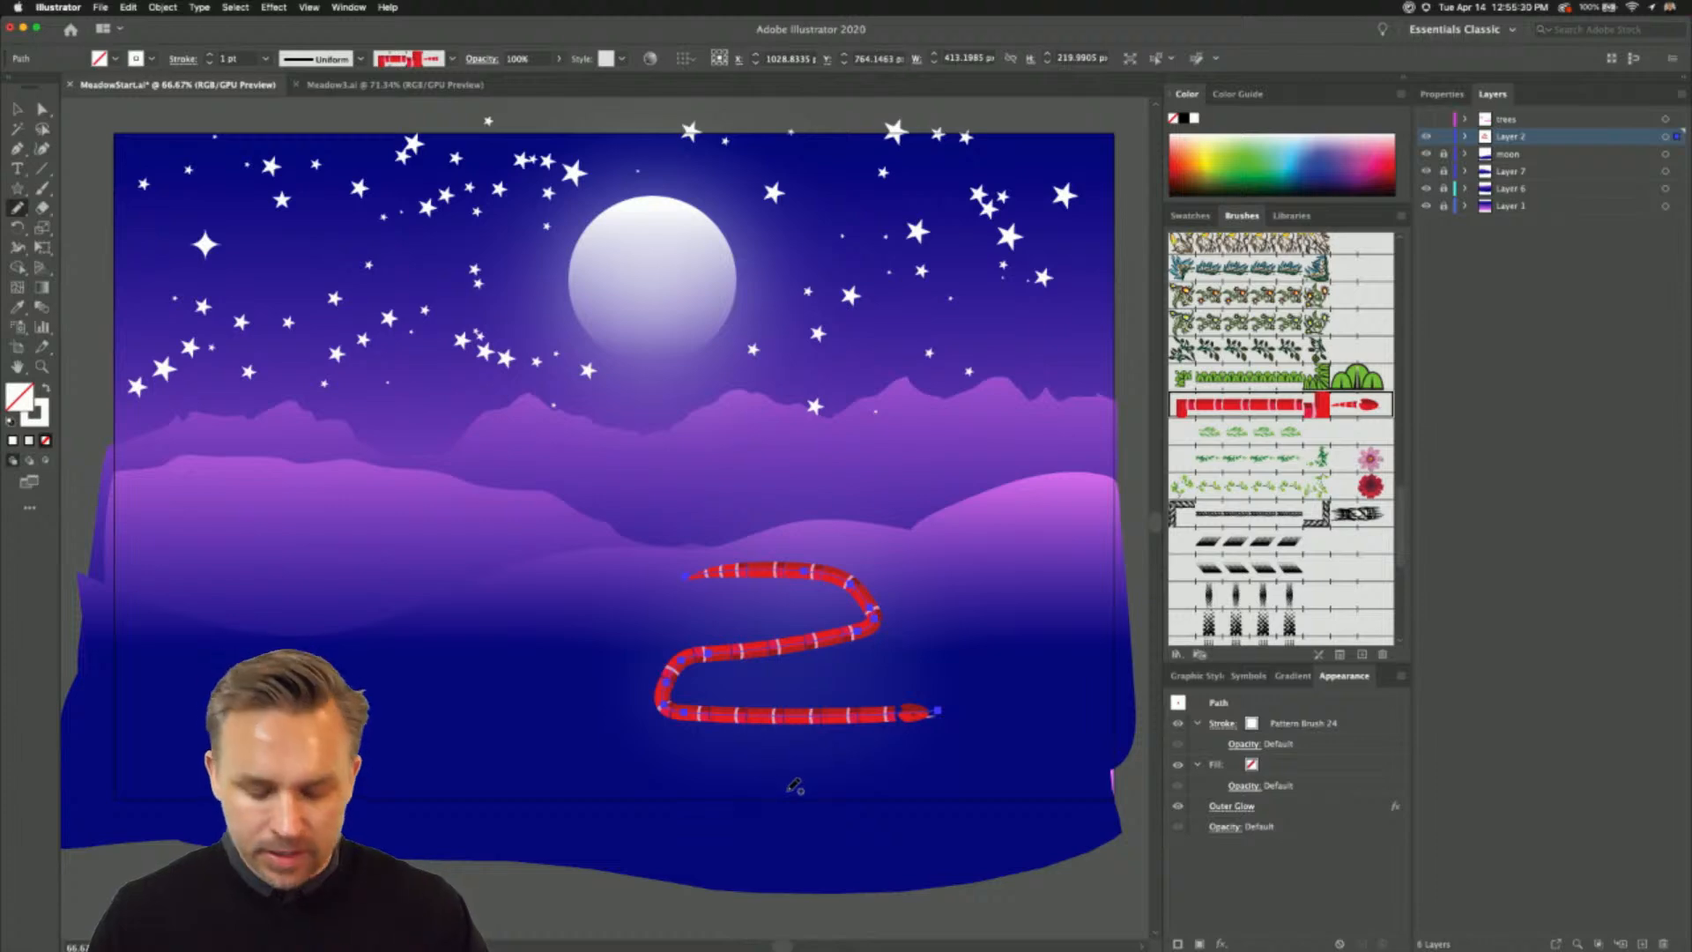
pyautogui.press('super+equal')
pyautogui.press('super+equal')
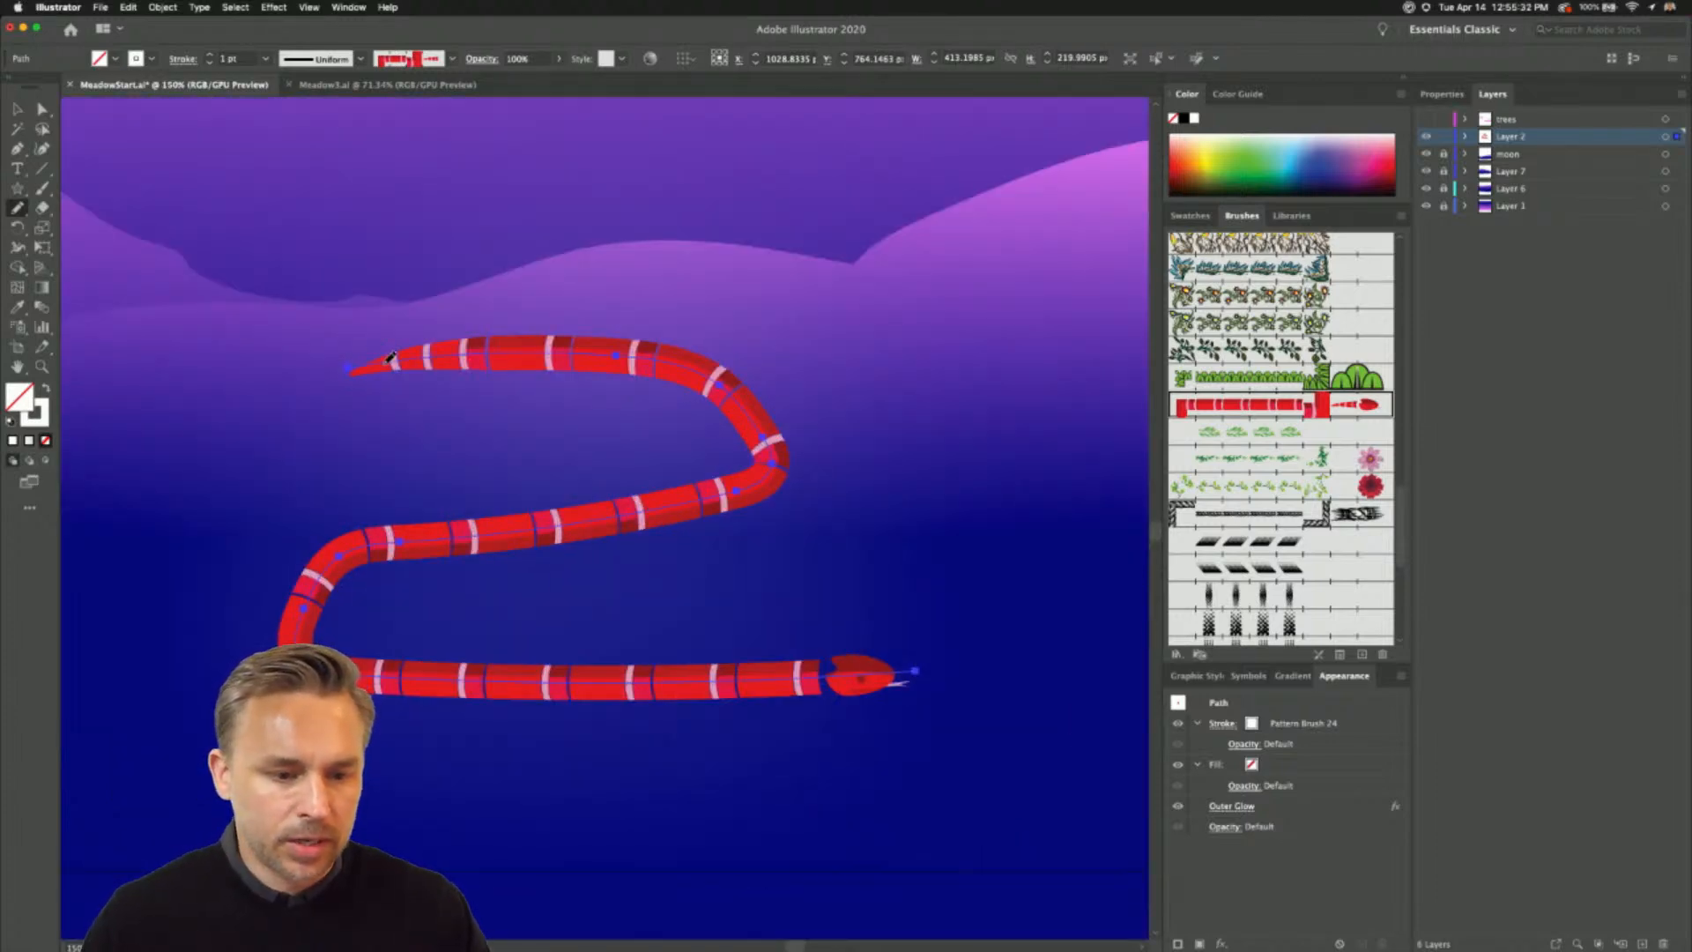
# - Reshape the snake by painting a new curve over its path, and delete the snake
pyautogui.moveTo(1009, 451)
pyautogui.mouseDown()
pyautogui.moveTo(441, 364)
pyautogui.moveTo(351, 509)
pyautogui.moveTo(853, 672)
pyautogui.moveTo(871, 652)
pyautogui.mouseUp()
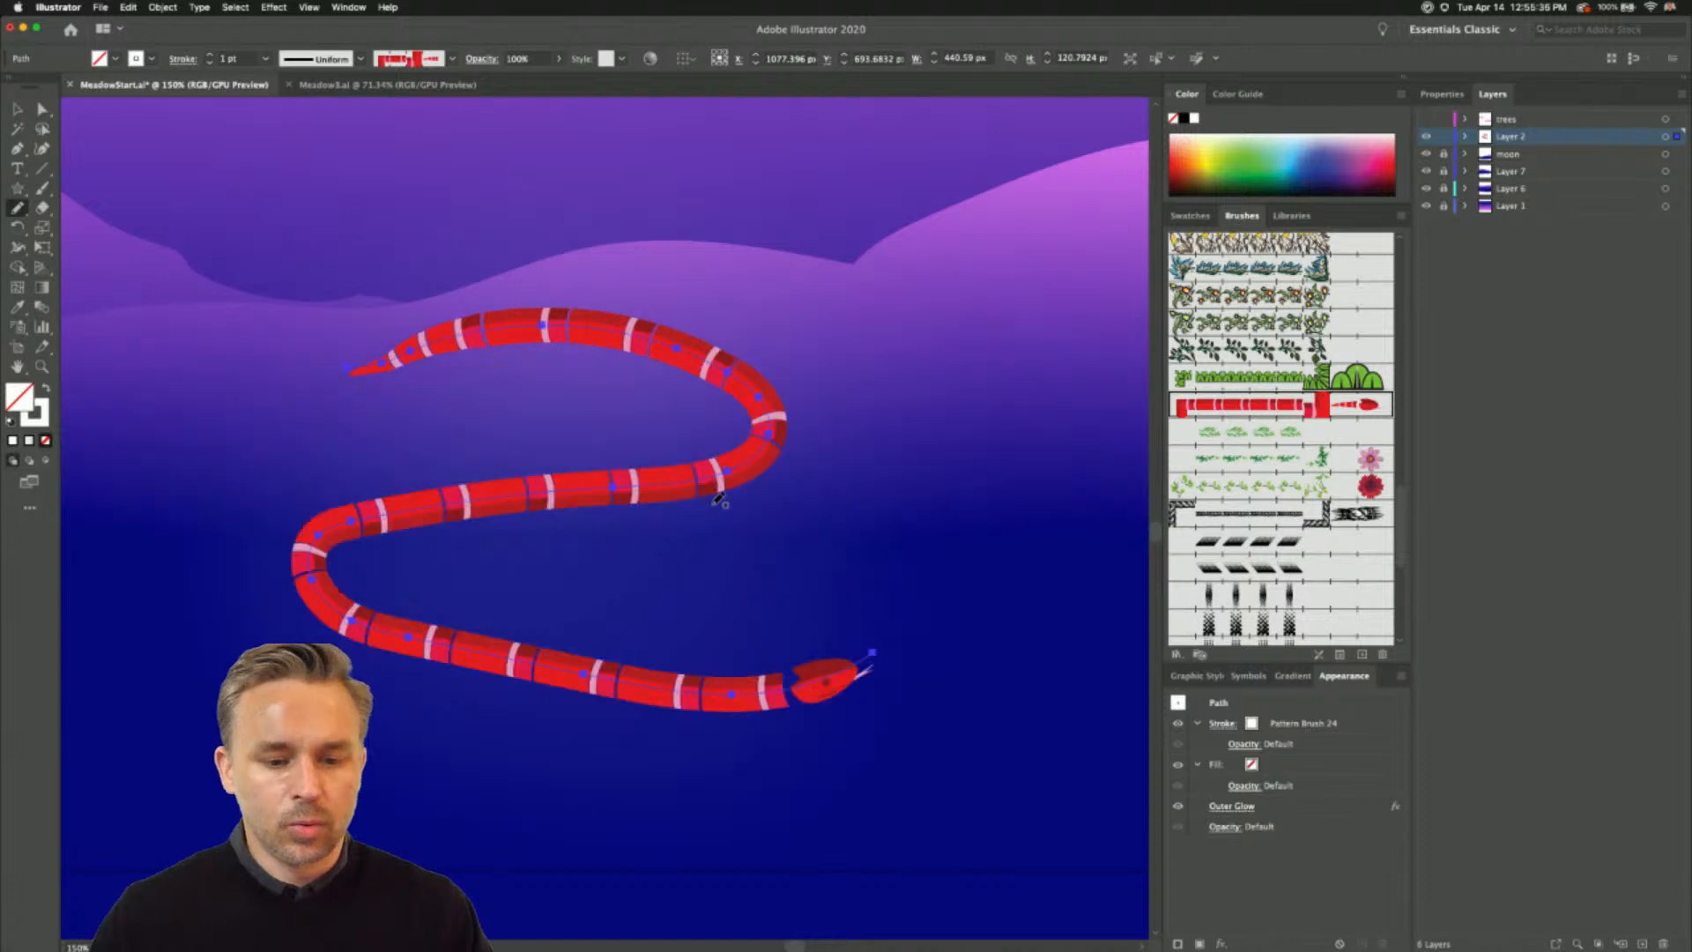
pyautogui.press('super+minus')
pyautogui.press('super+minus')
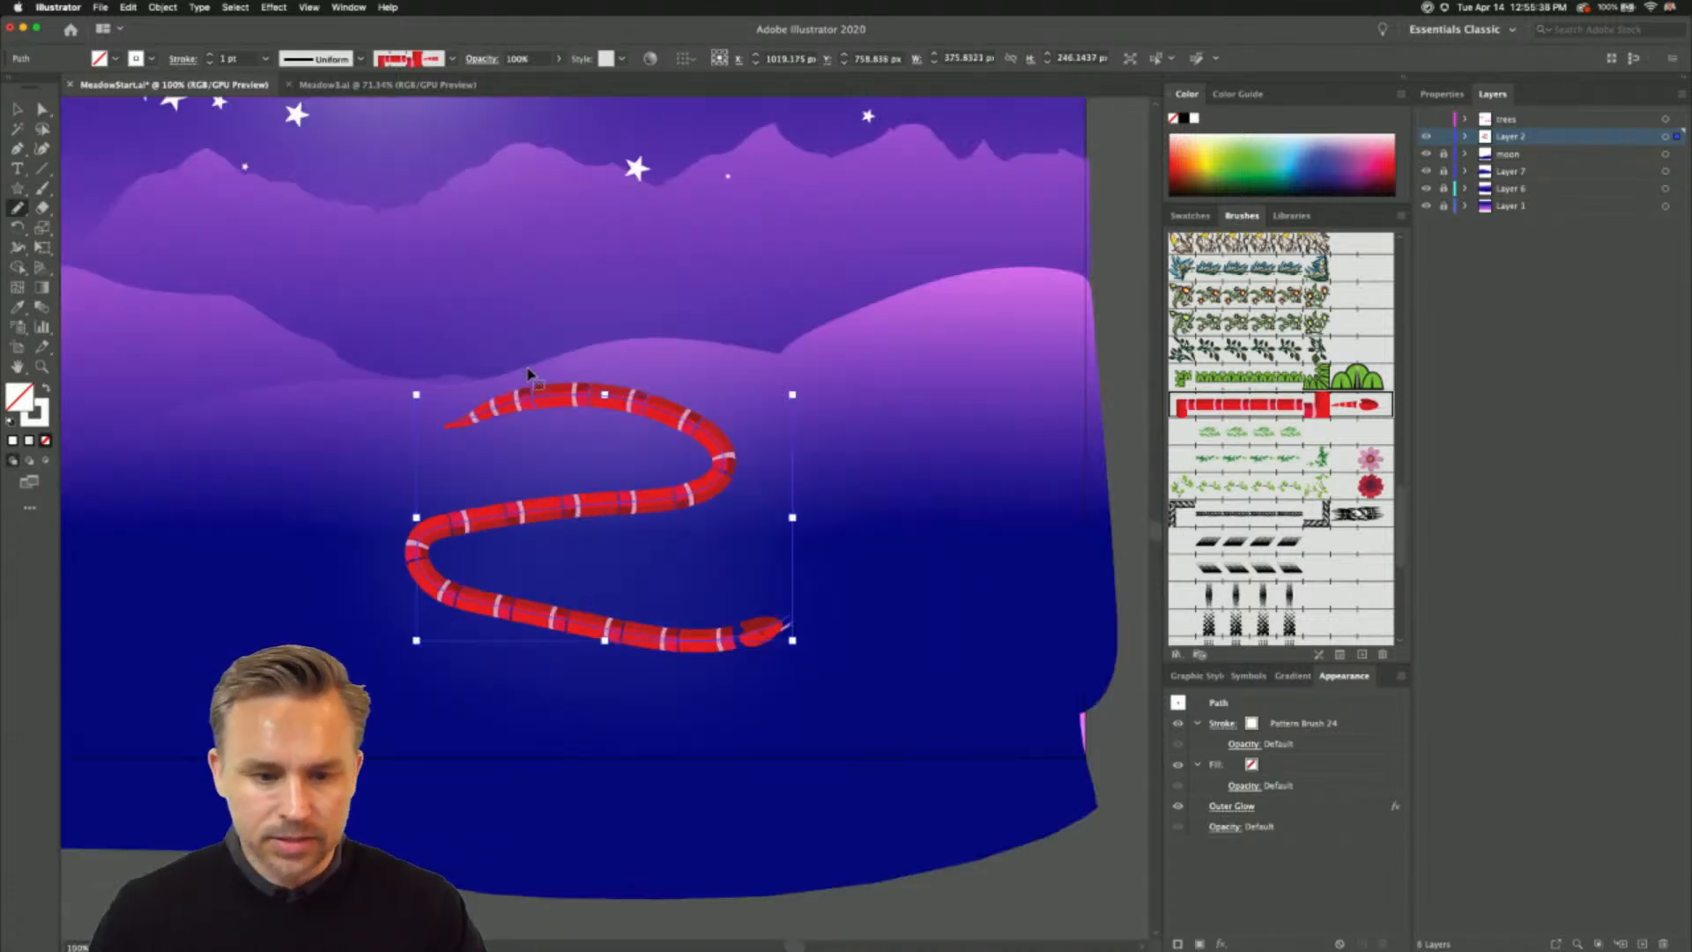
pyautogui.moveTo(534, 362); pyautogui.dragTo(723, 476)
pyautogui.press('Delete')
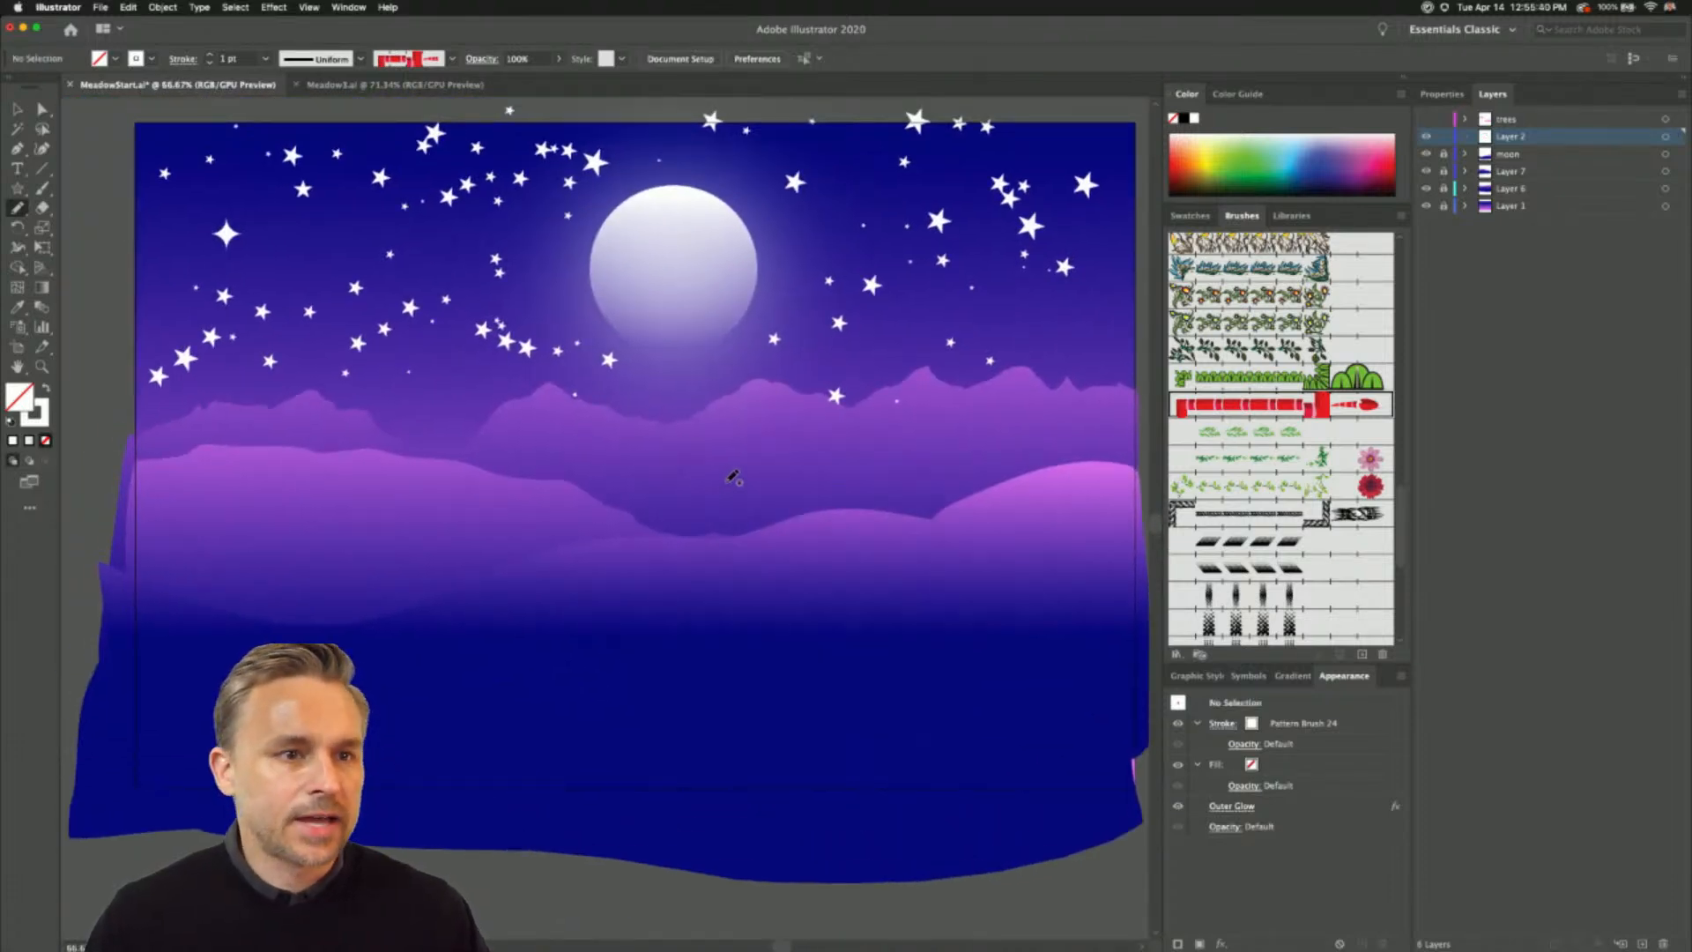
# - Hide the moon, Layer 7 and Layer 6 layers, leaving only Layer 2 and the Layer 1 gradient background visible
pyautogui.click(17, 108)
pyautogui.scroll(1, 416, 226)
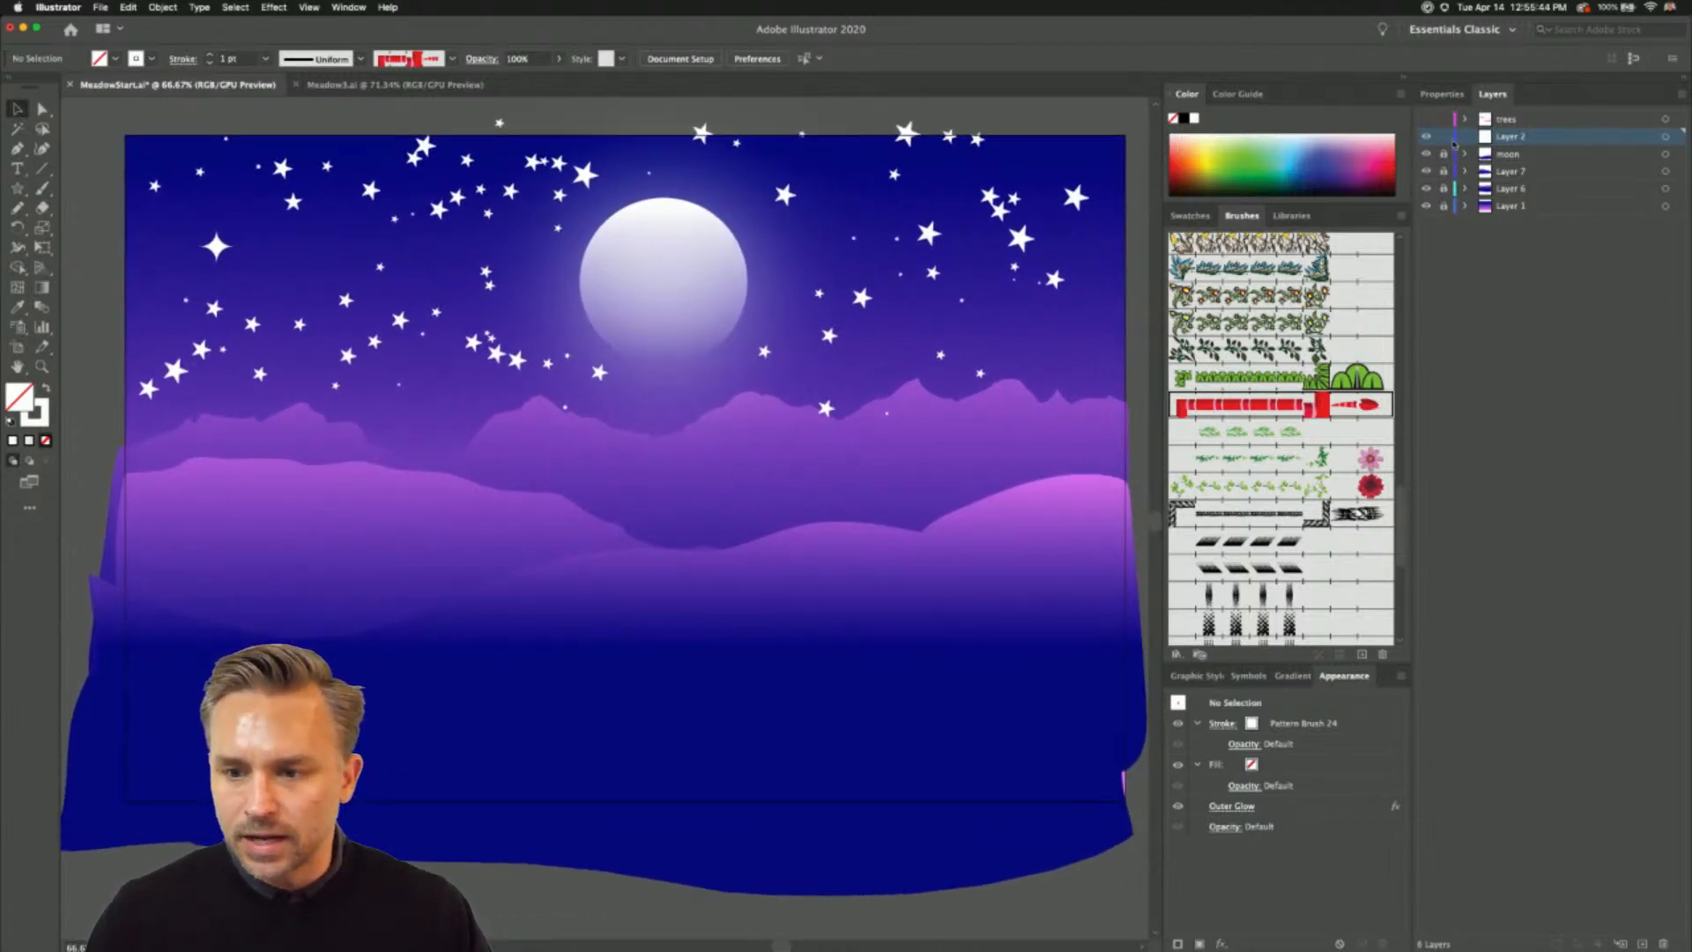
pyautogui.moveTo(1427, 138); pyautogui.dragTo(1427, 190)
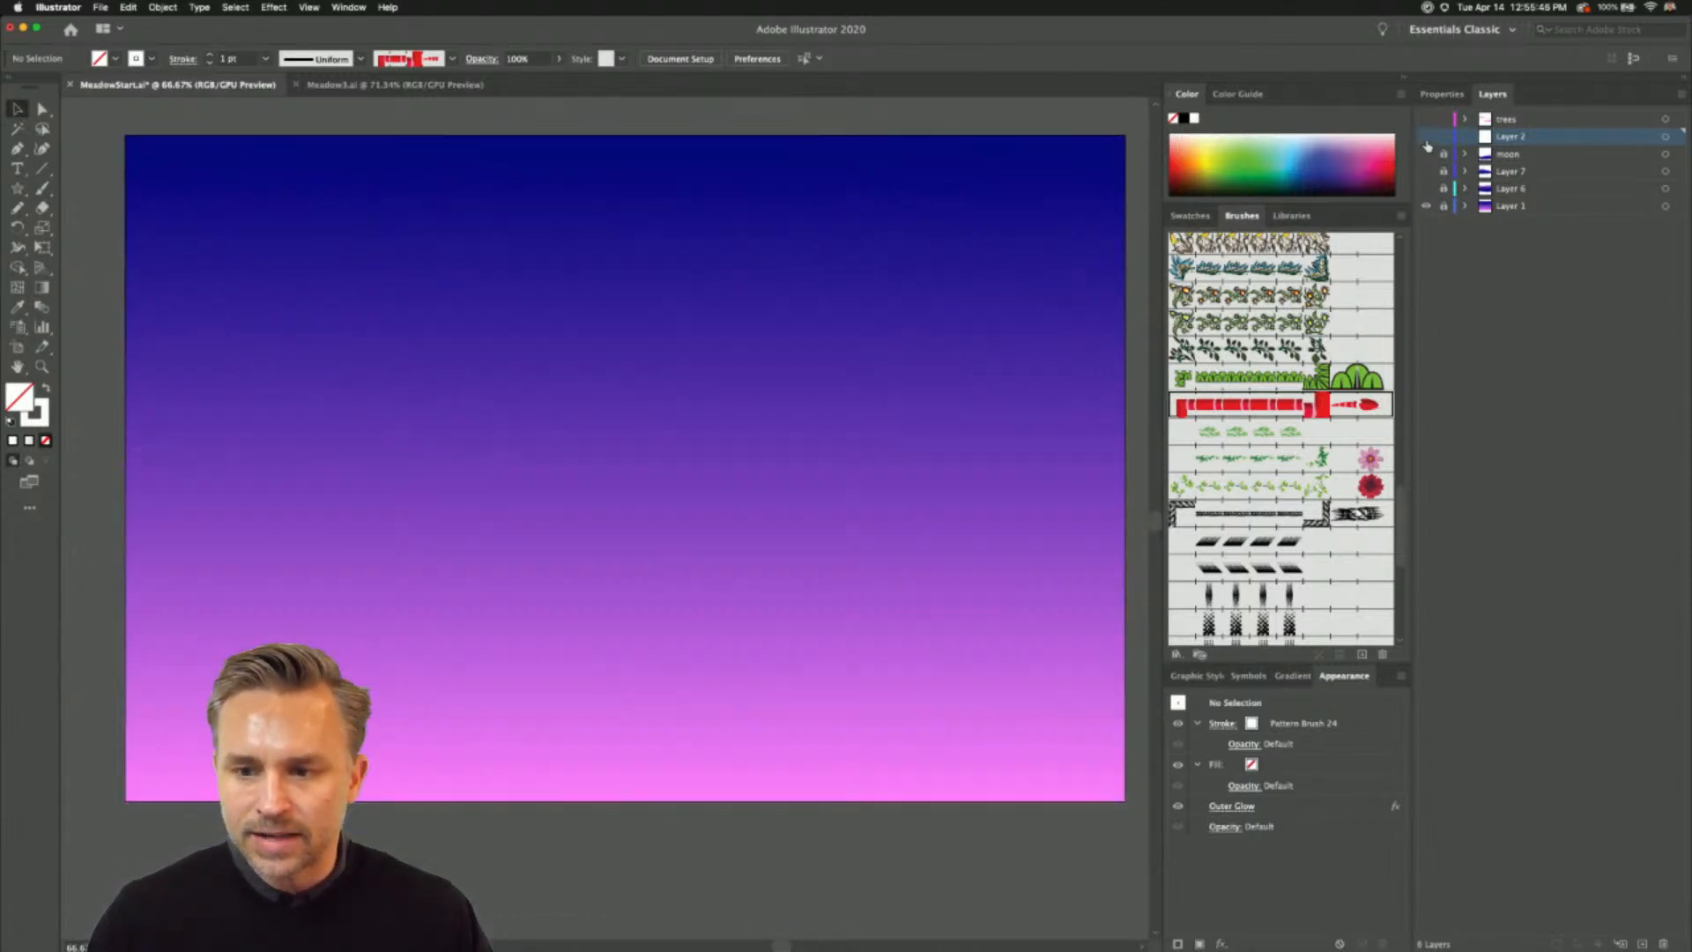
# - Activate the Star tool and give its stroke the blue-to-purple gradient swatch, with no fill
pyautogui.click(17, 188)
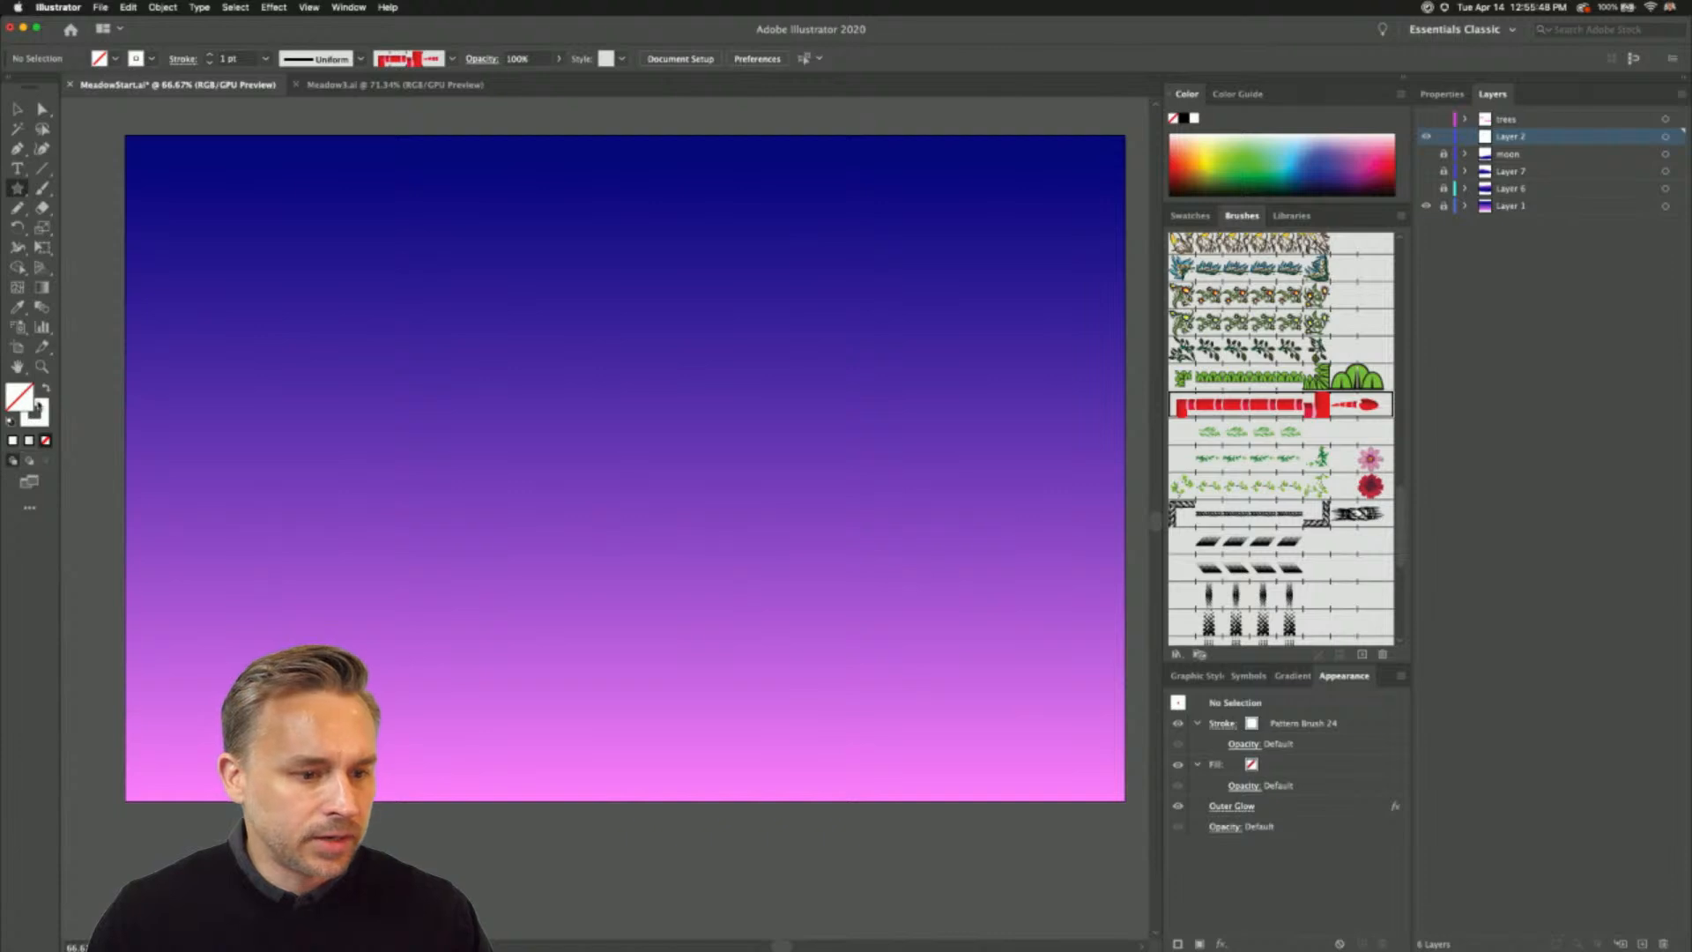
pyautogui.click(37, 408)
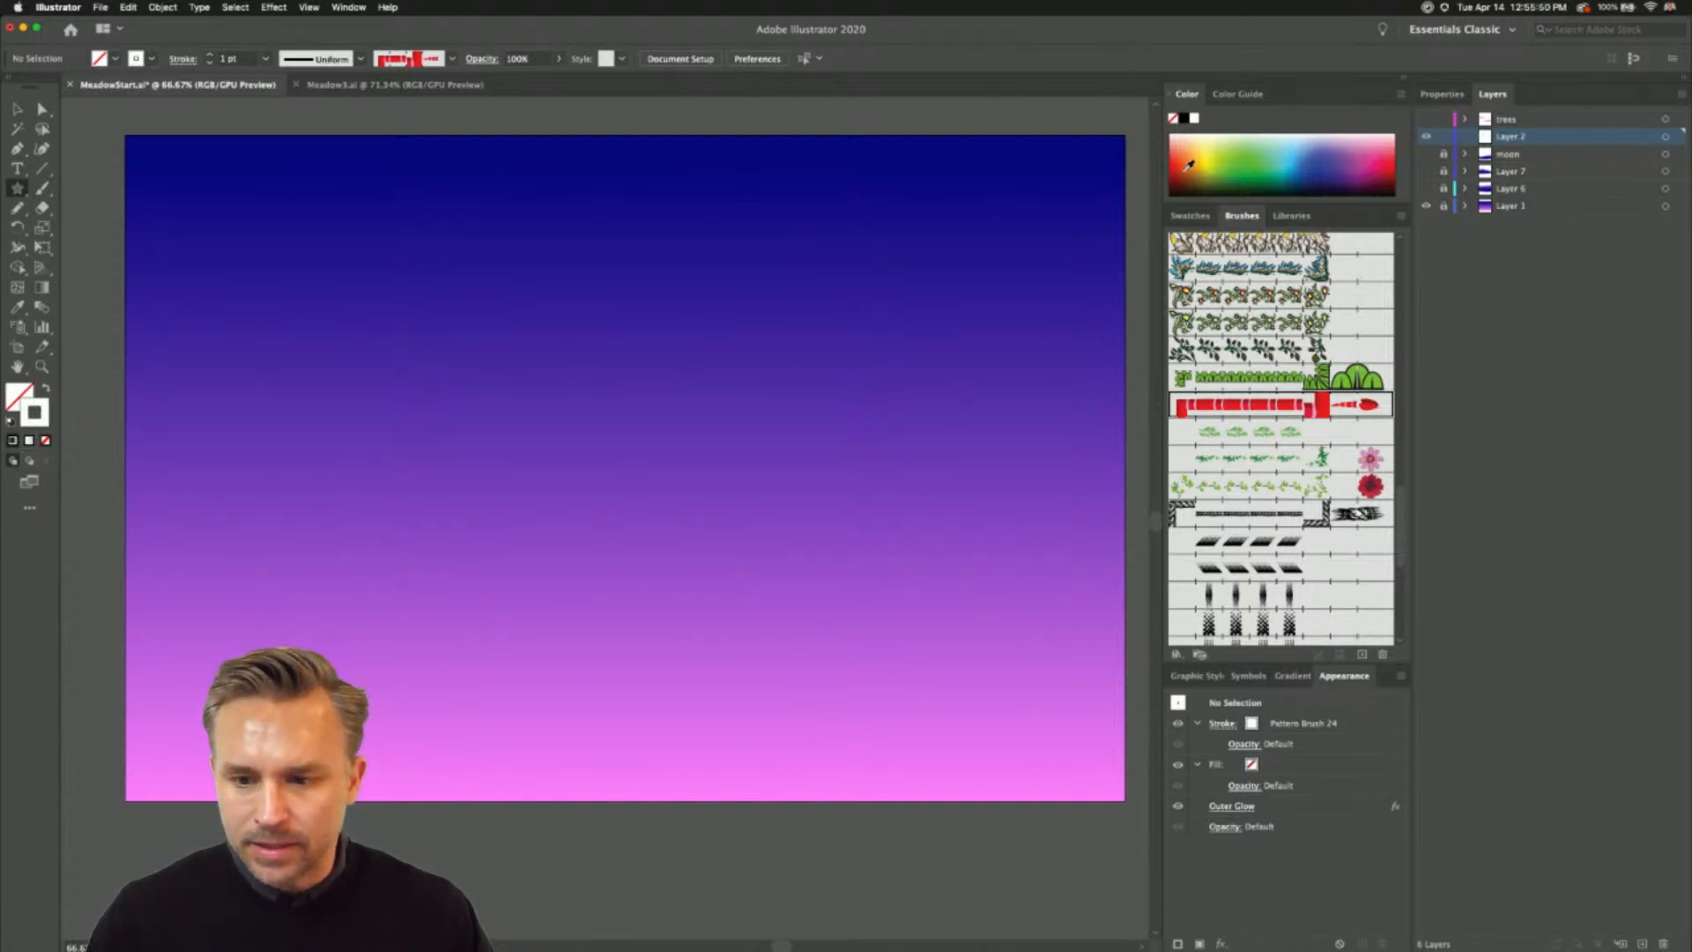
pyautogui.click(1190, 215)
pyautogui.click(1202, 365)
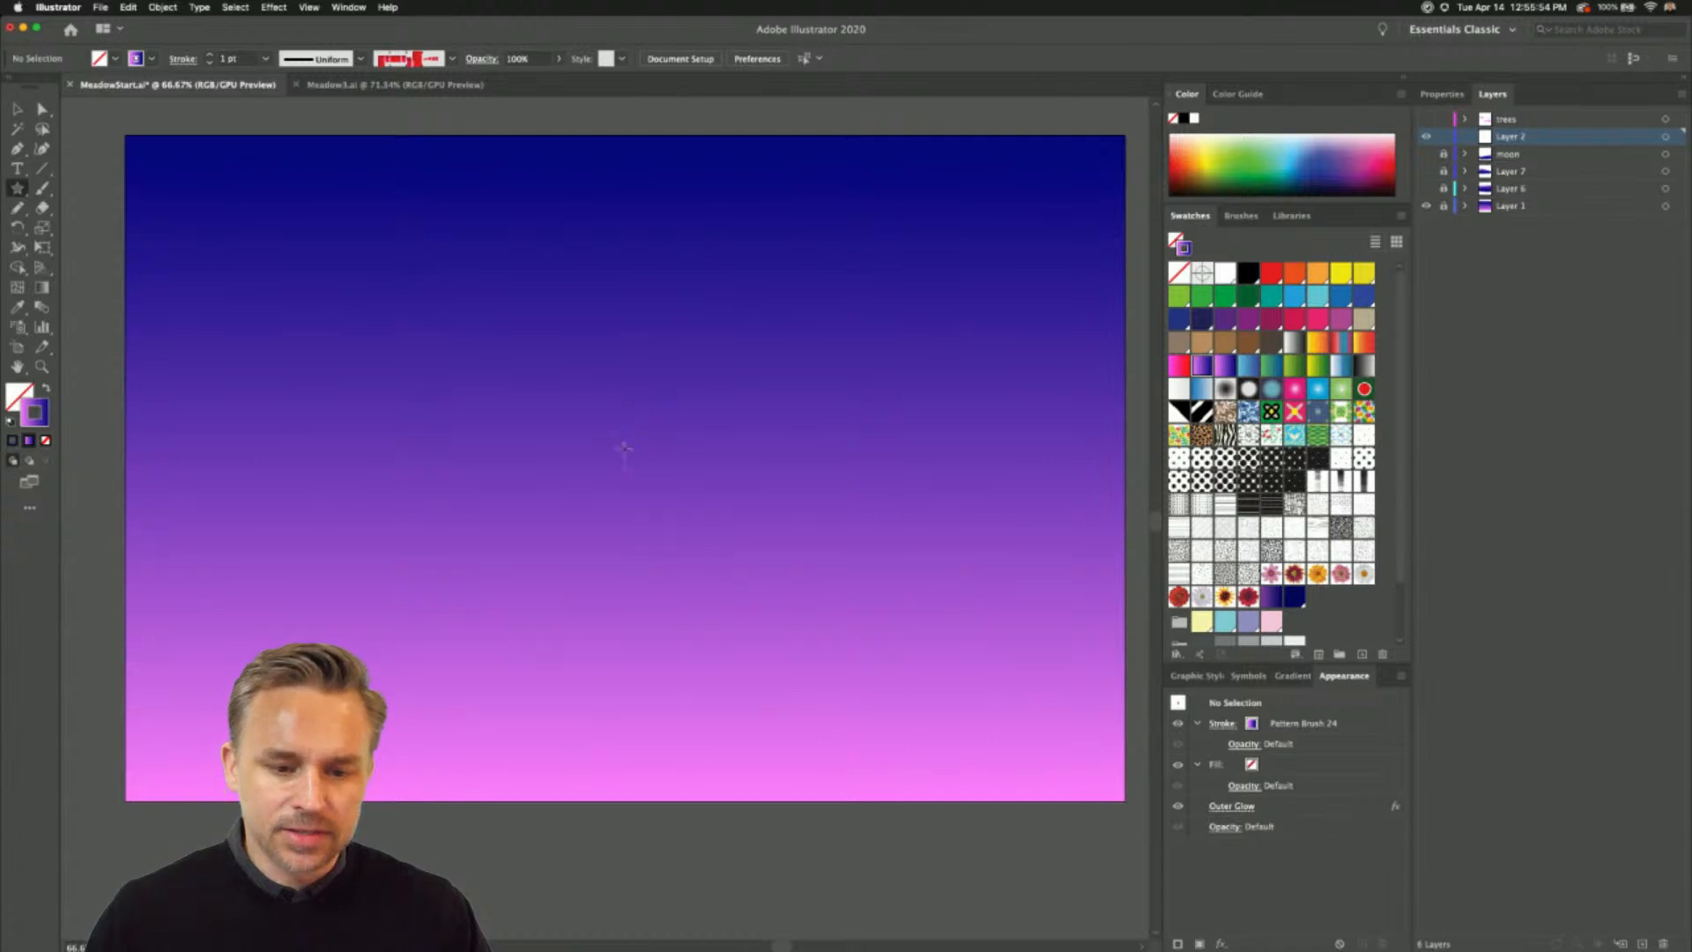
# - Try drawing a five-pointed star in the middle of the artboard with the Pattern Brush 24 stroke
pyautogui.moveTo(624, 450)
pyautogui.mouseDown()
pyautogui.moveTo(820, 685)
pyautogui.moveTo(654, 415)
pyautogui.moveTo(650, 485)
pyautogui.mouseUp()
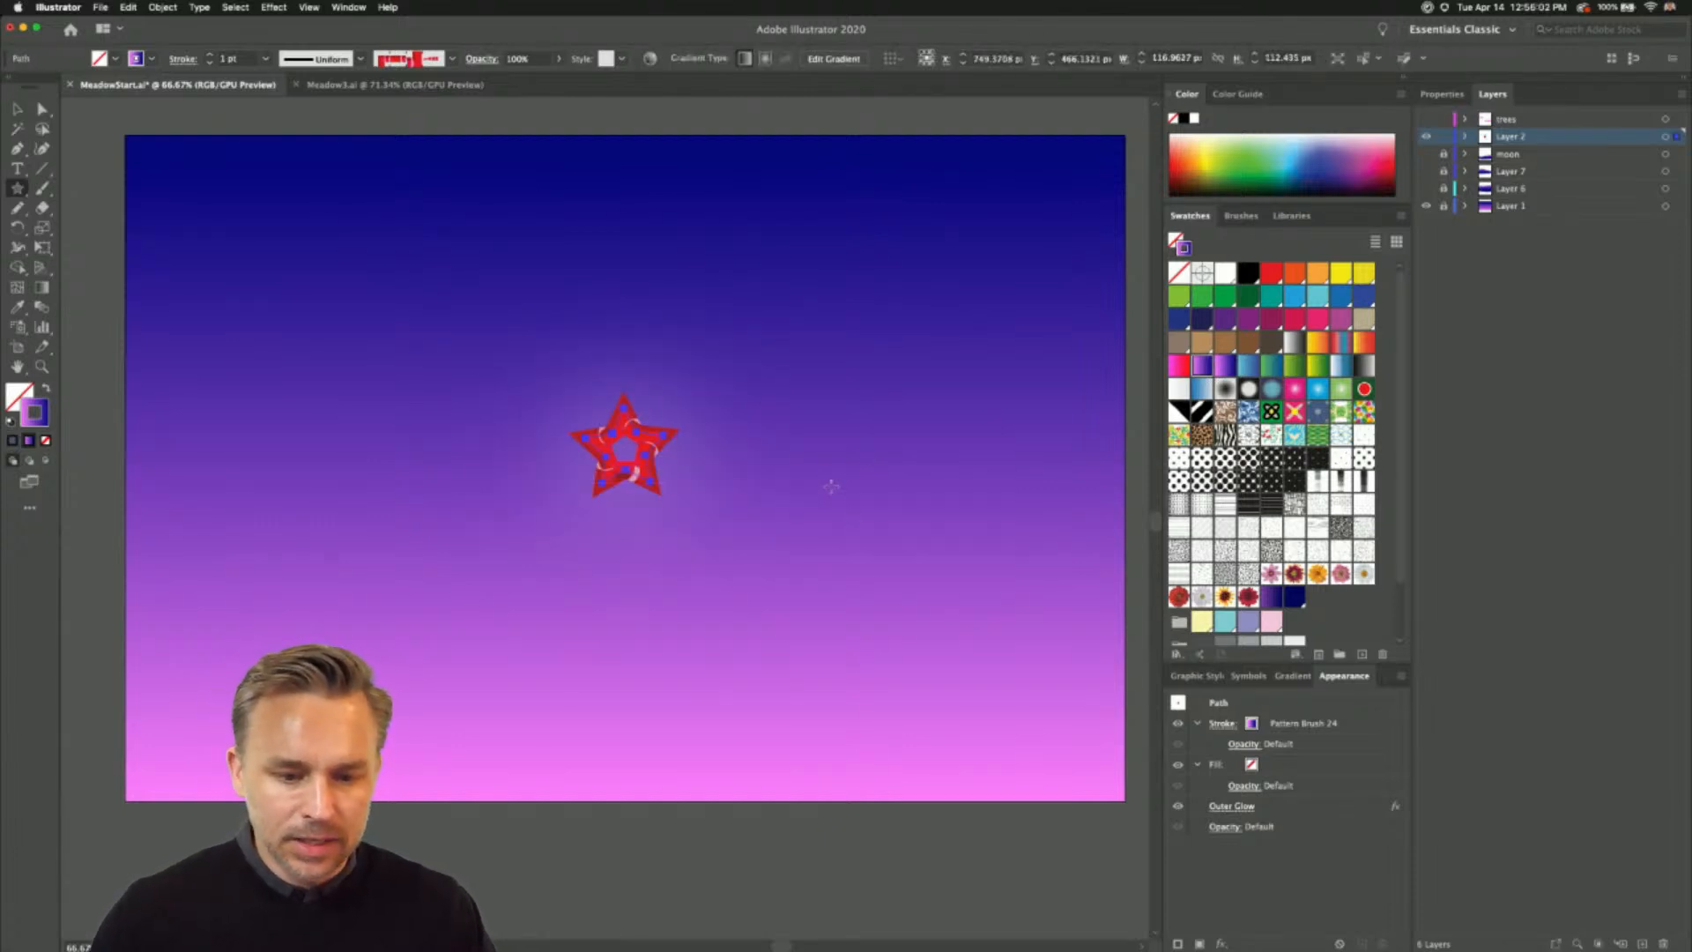
pyautogui.hotkey('ctrl', 'z')
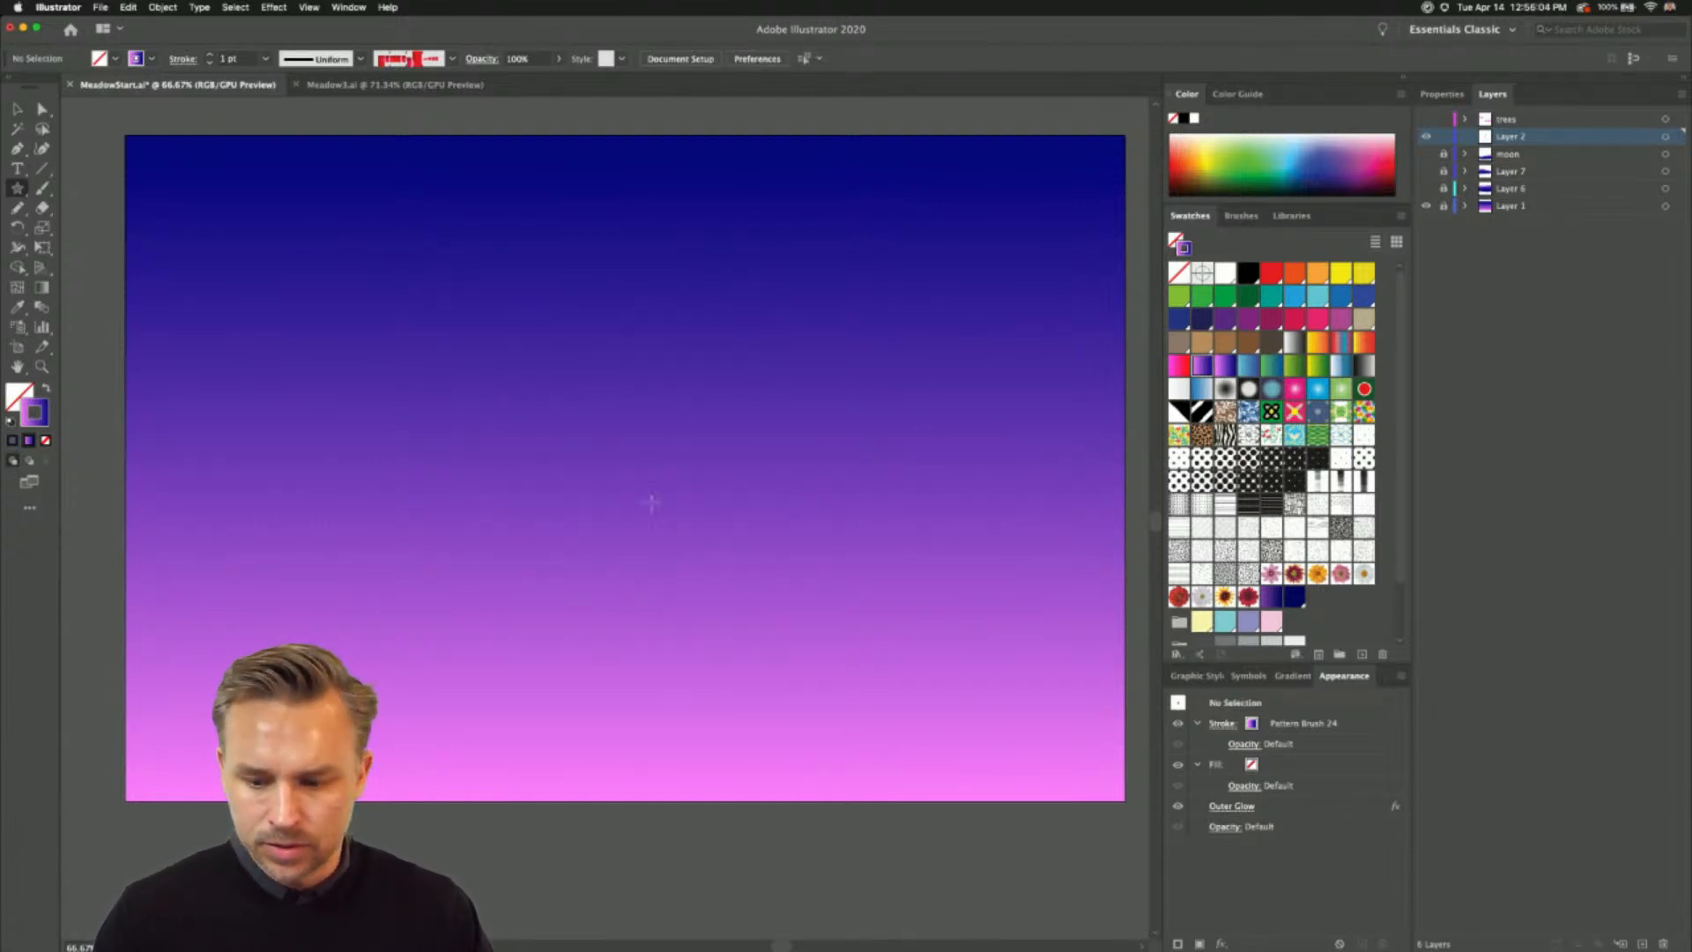
pyautogui.moveTo(606, 443); pyautogui.dragTo(693, 507)
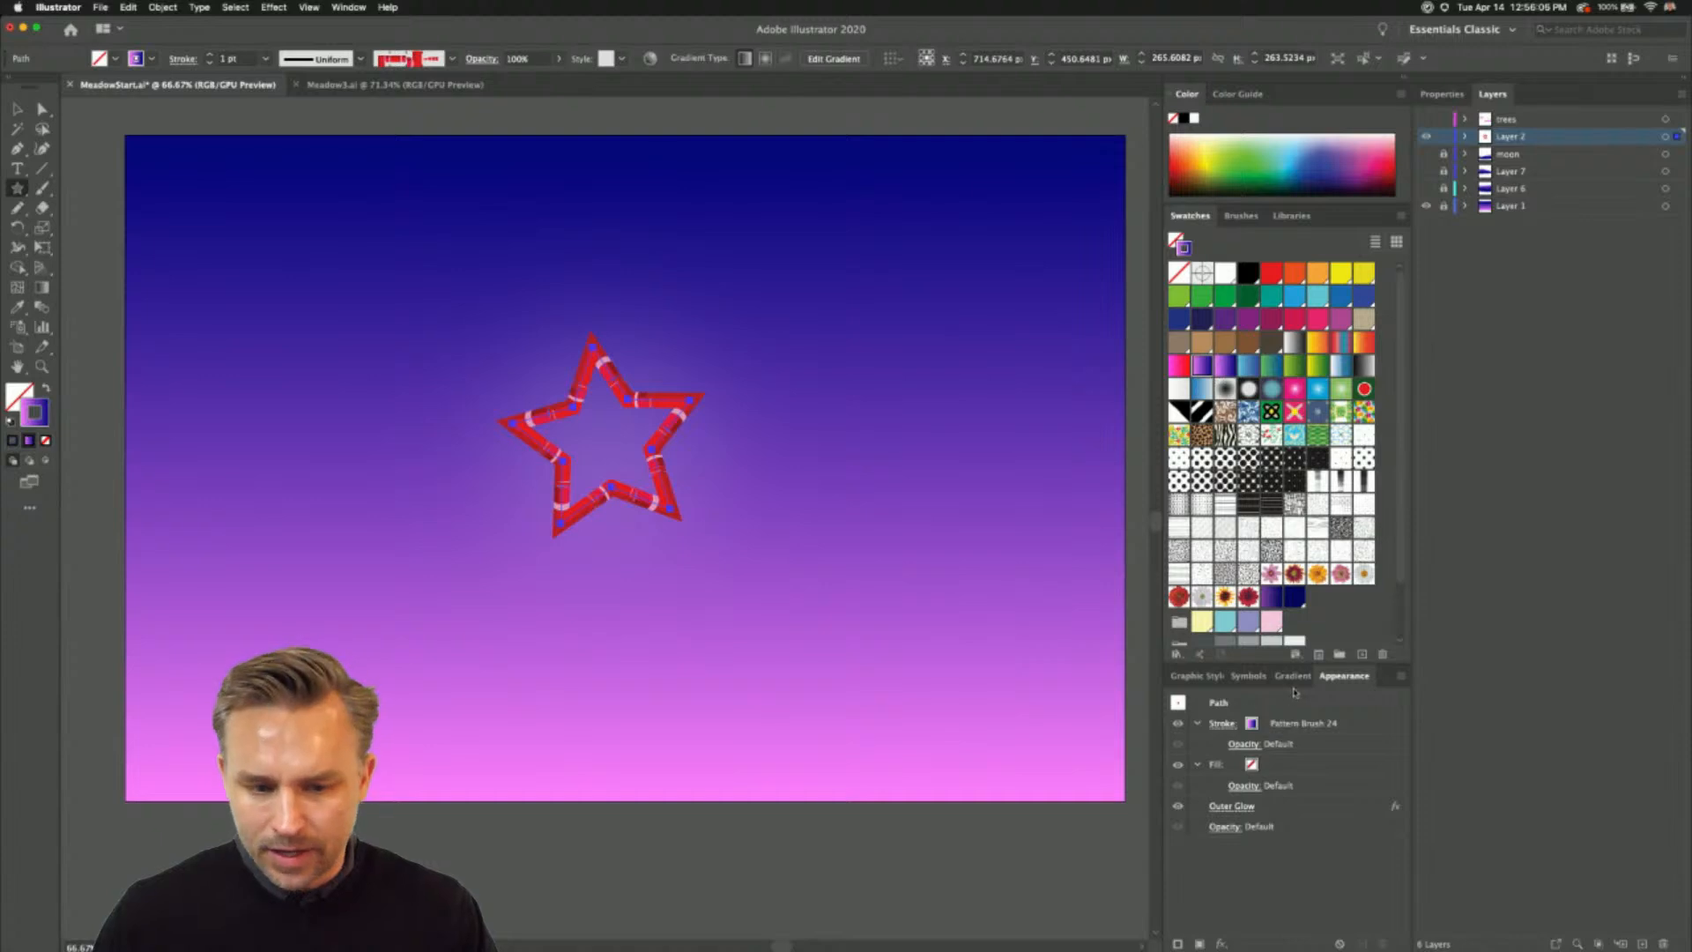
# - Turn on New Art Has Basic Appearance, draw a test star, raise the stroke weight to 4 pt and delete the star
pyautogui.click(1402, 677)
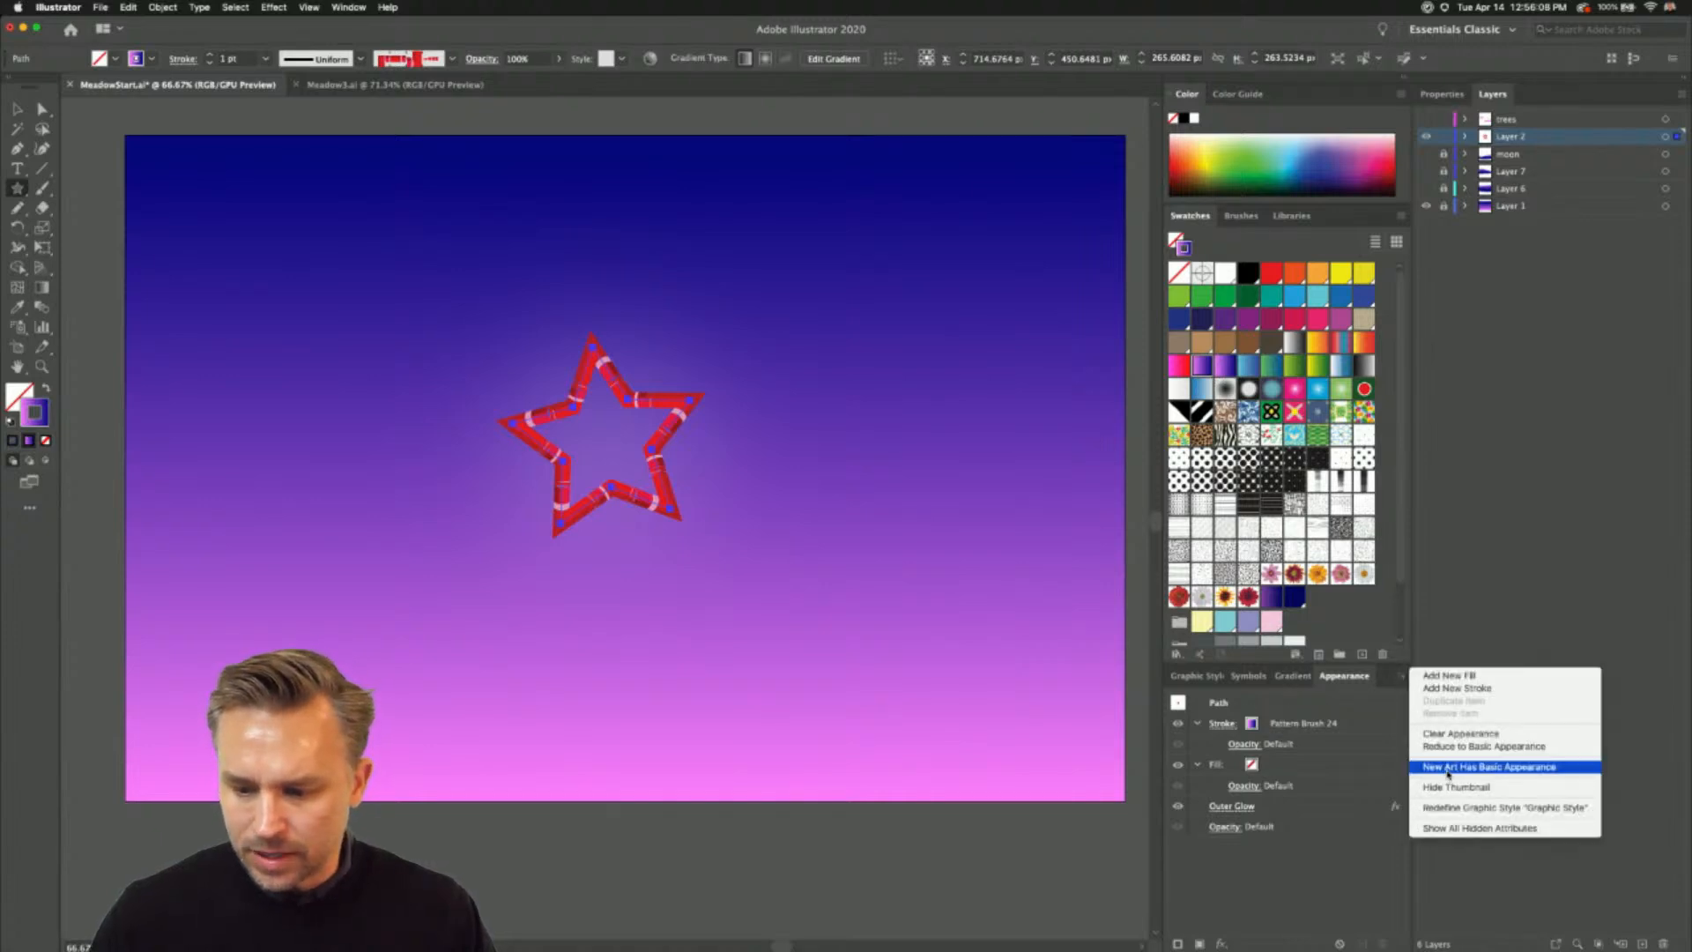
pyautogui.click(1483, 746)
pyautogui.moveTo(636, 421); pyautogui.dragTo(693, 529)
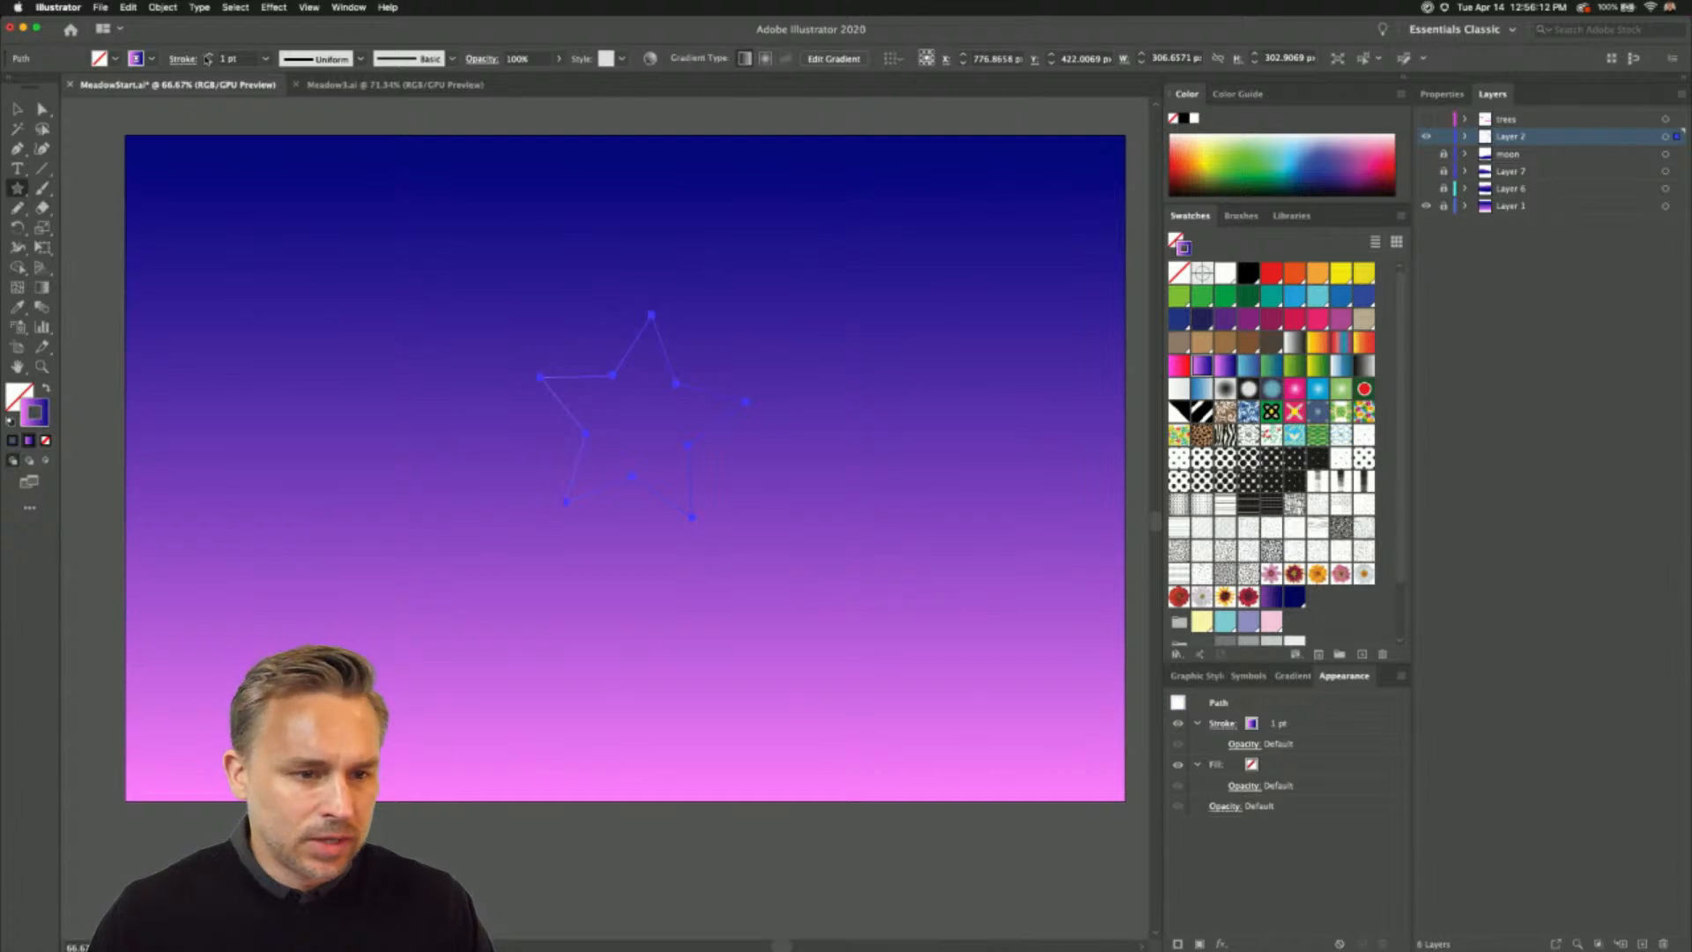
pyautogui.click(209, 55)
pyautogui.click(209, 56)
pyautogui.press('Delete')
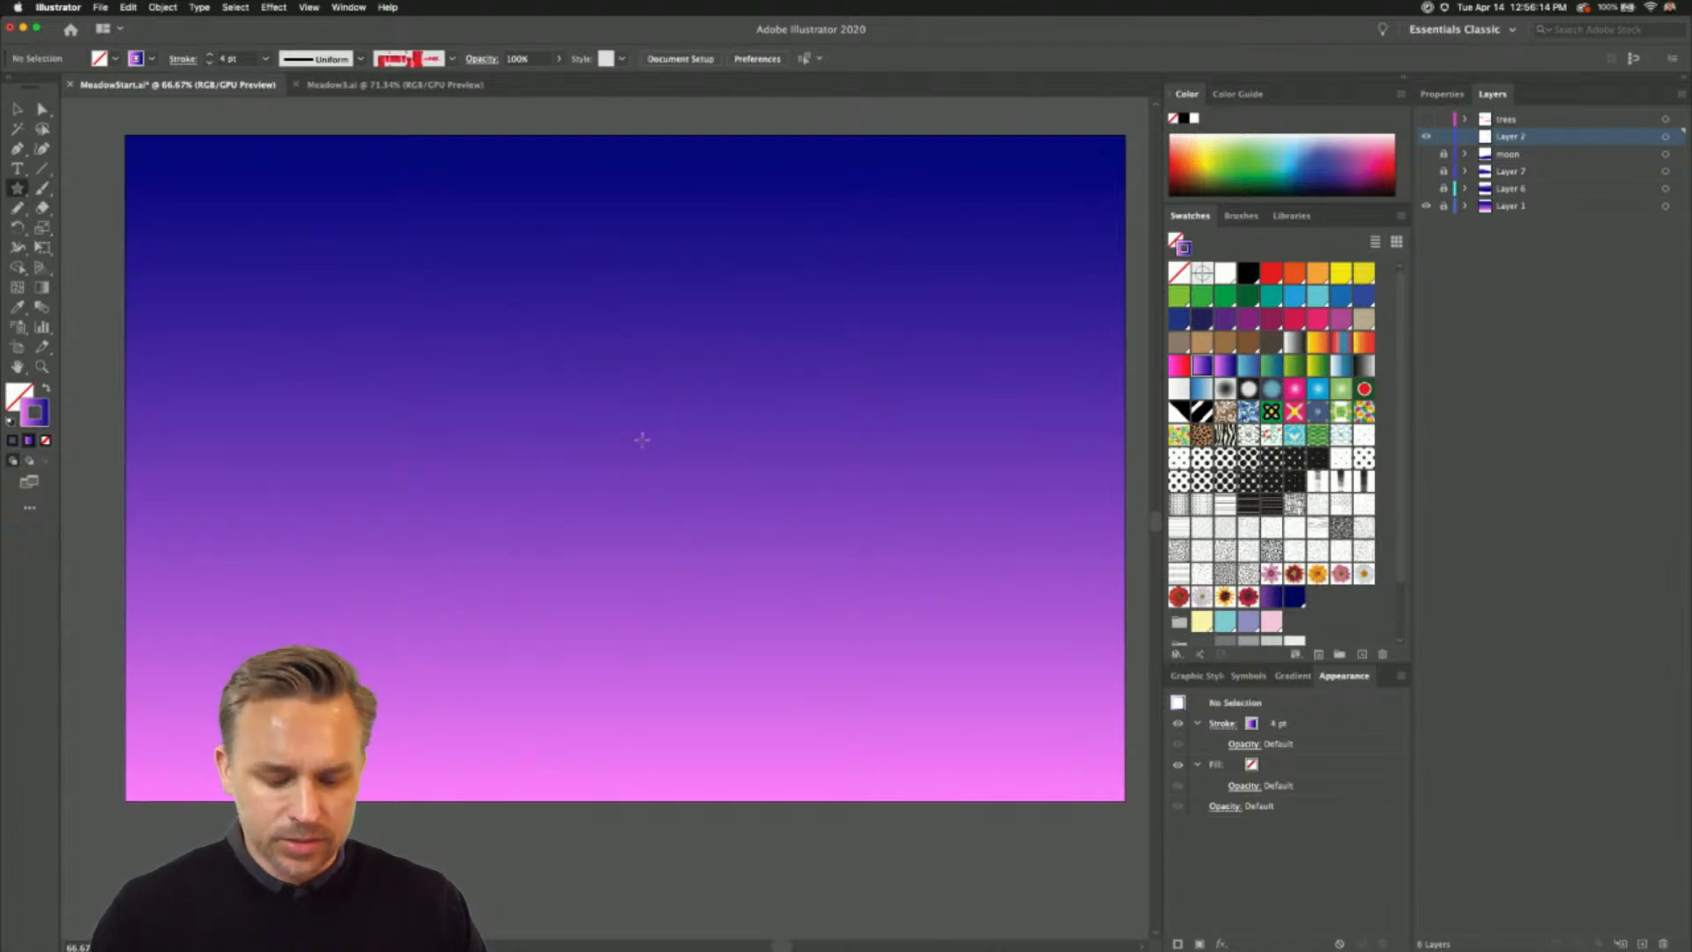
# - Draw a continuous twisting spiral of duplicated star outlines from the artboard's centre out past its edges
pyautogui.moveTo(642, 438)
pyautogui.mouseDown()
pyautogui.moveTo(695, 481)
pyautogui.moveTo(703, 577)
pyautogui.moveTo(639, 832)
pyautogui.moveTo(12, 859)
pyautogui.mouseUp()
pyautogui.scroll(5, 359, 552)
pyautogui.hscroll(3, 358, 552)
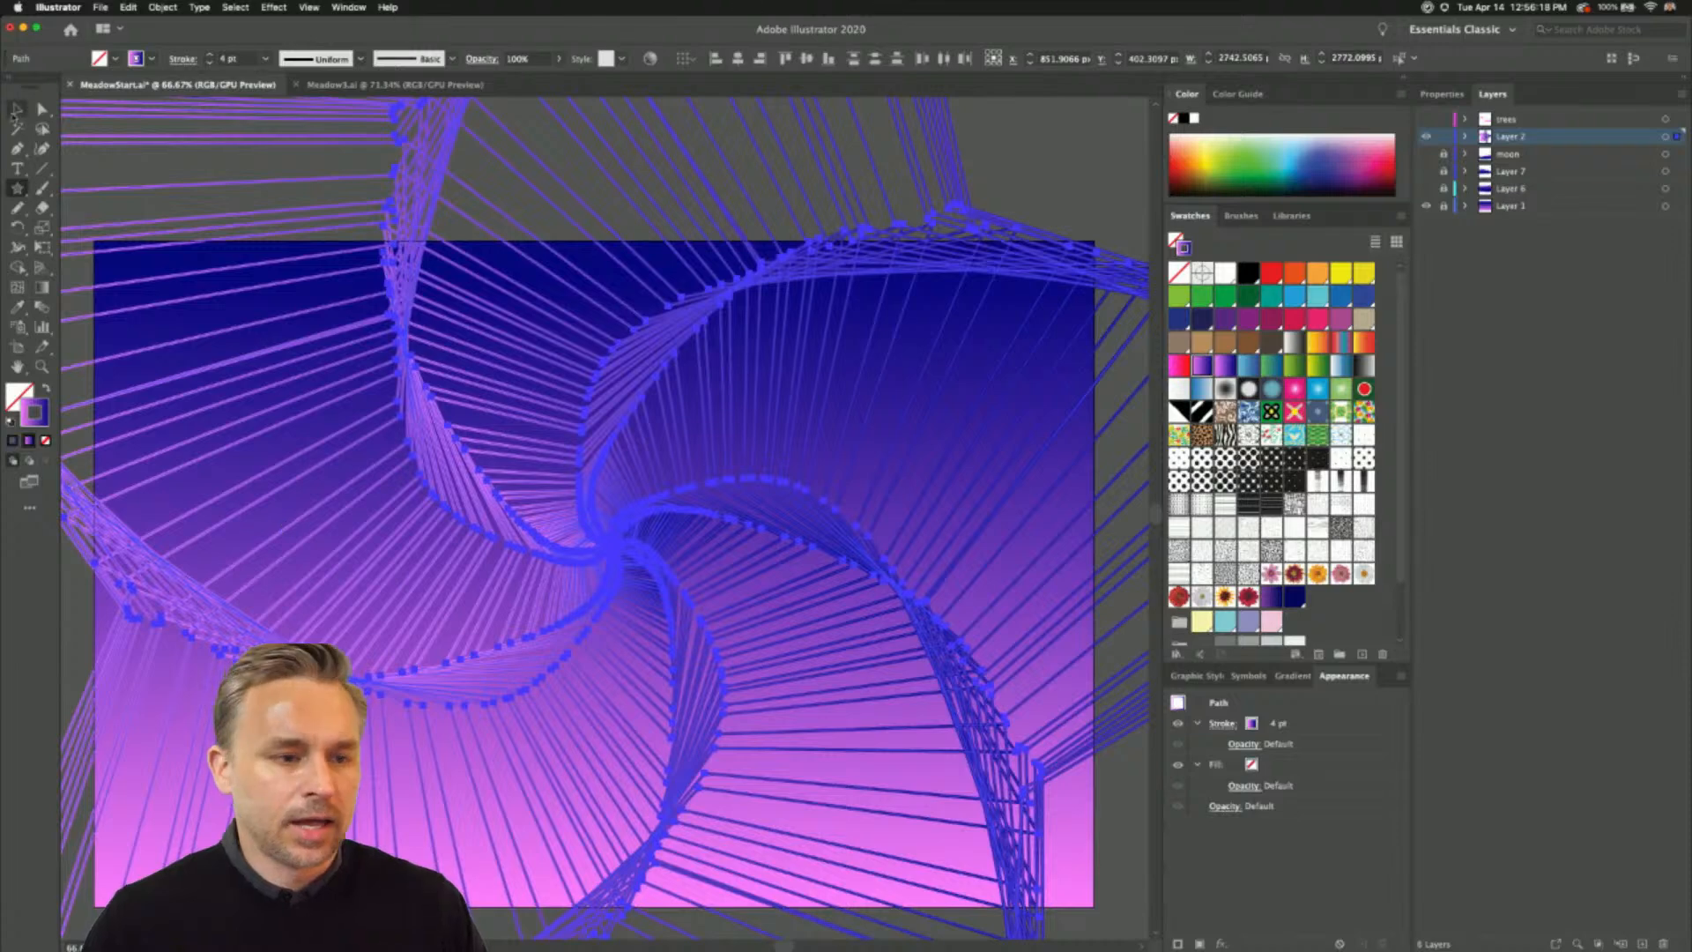
# - Clear the selection and view the star spiral in full-screen presentation mode, returning to the normal view
pyautogui.click(18, 110)
pyautogui.click(998, 157)
pyautogui.moveTo(976, 229); pyautogui.dragTo(1031, 152)
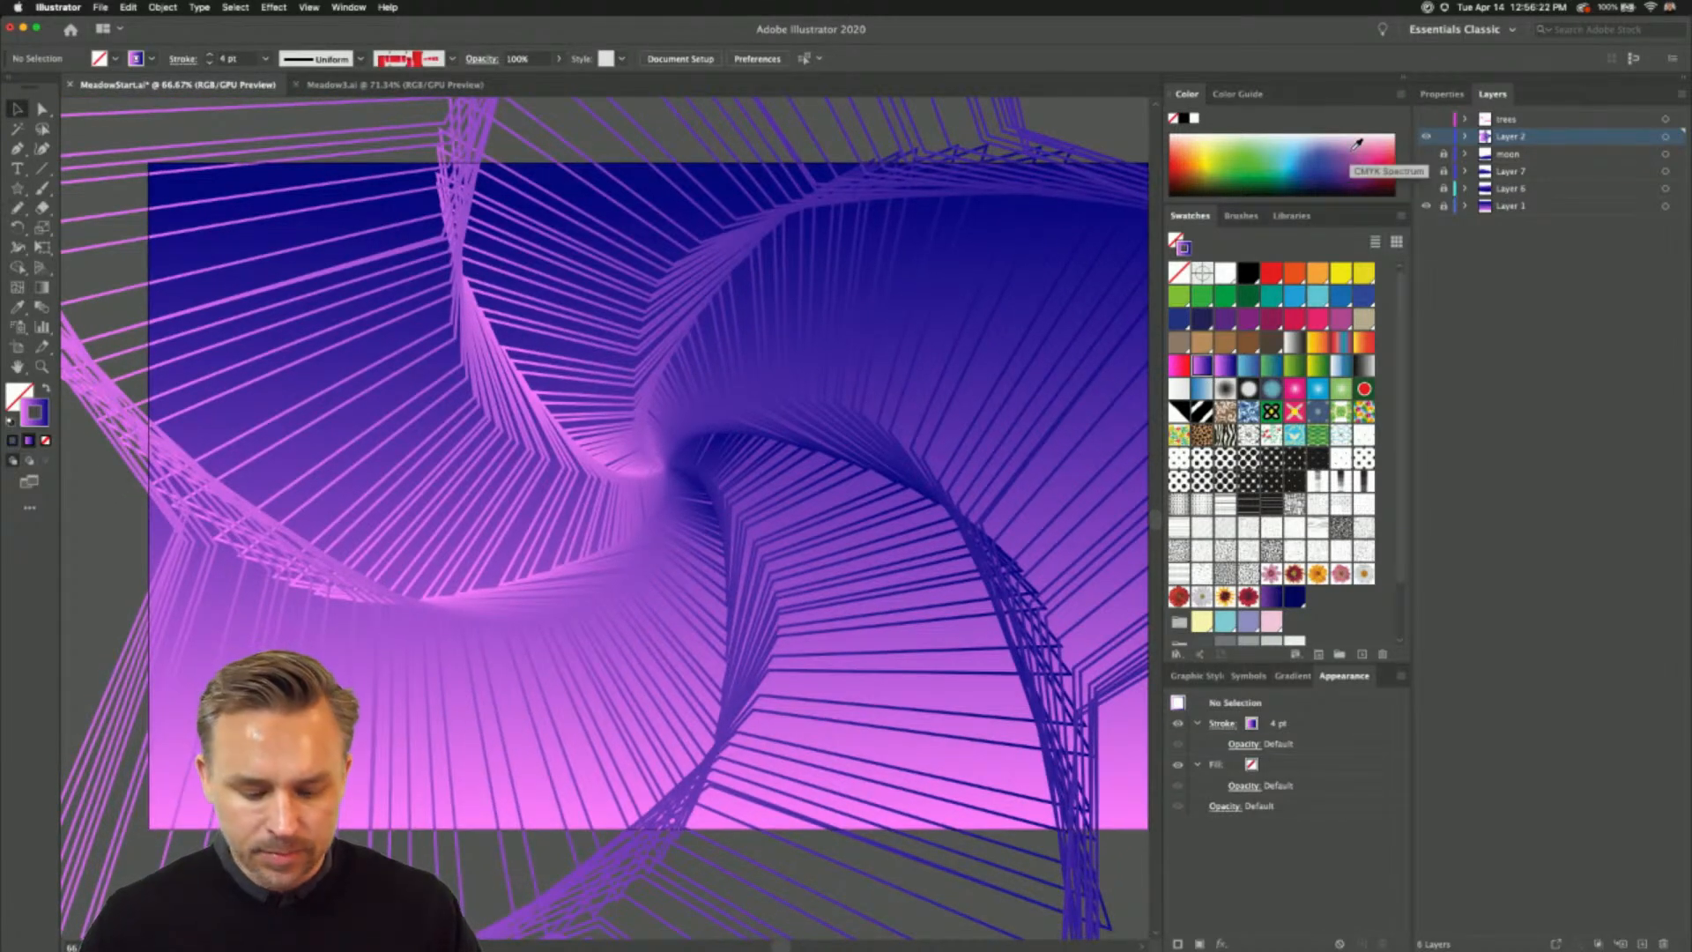
pyautogui.hotkey('shift', 'f')
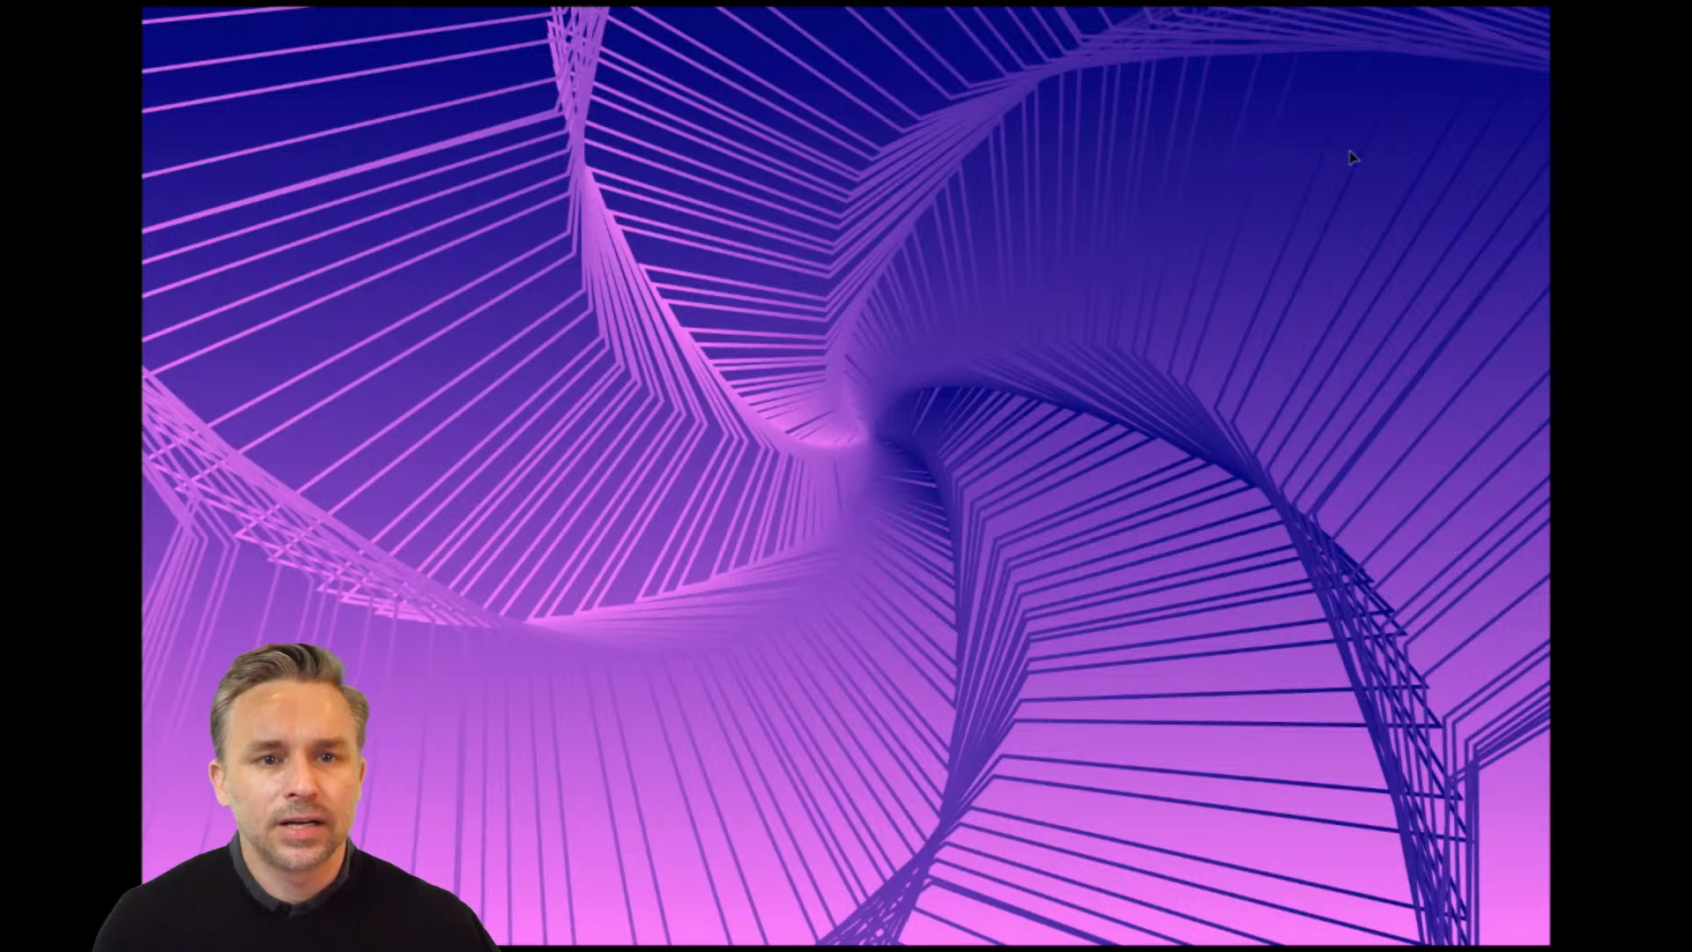
pyautogui.press('Escape')
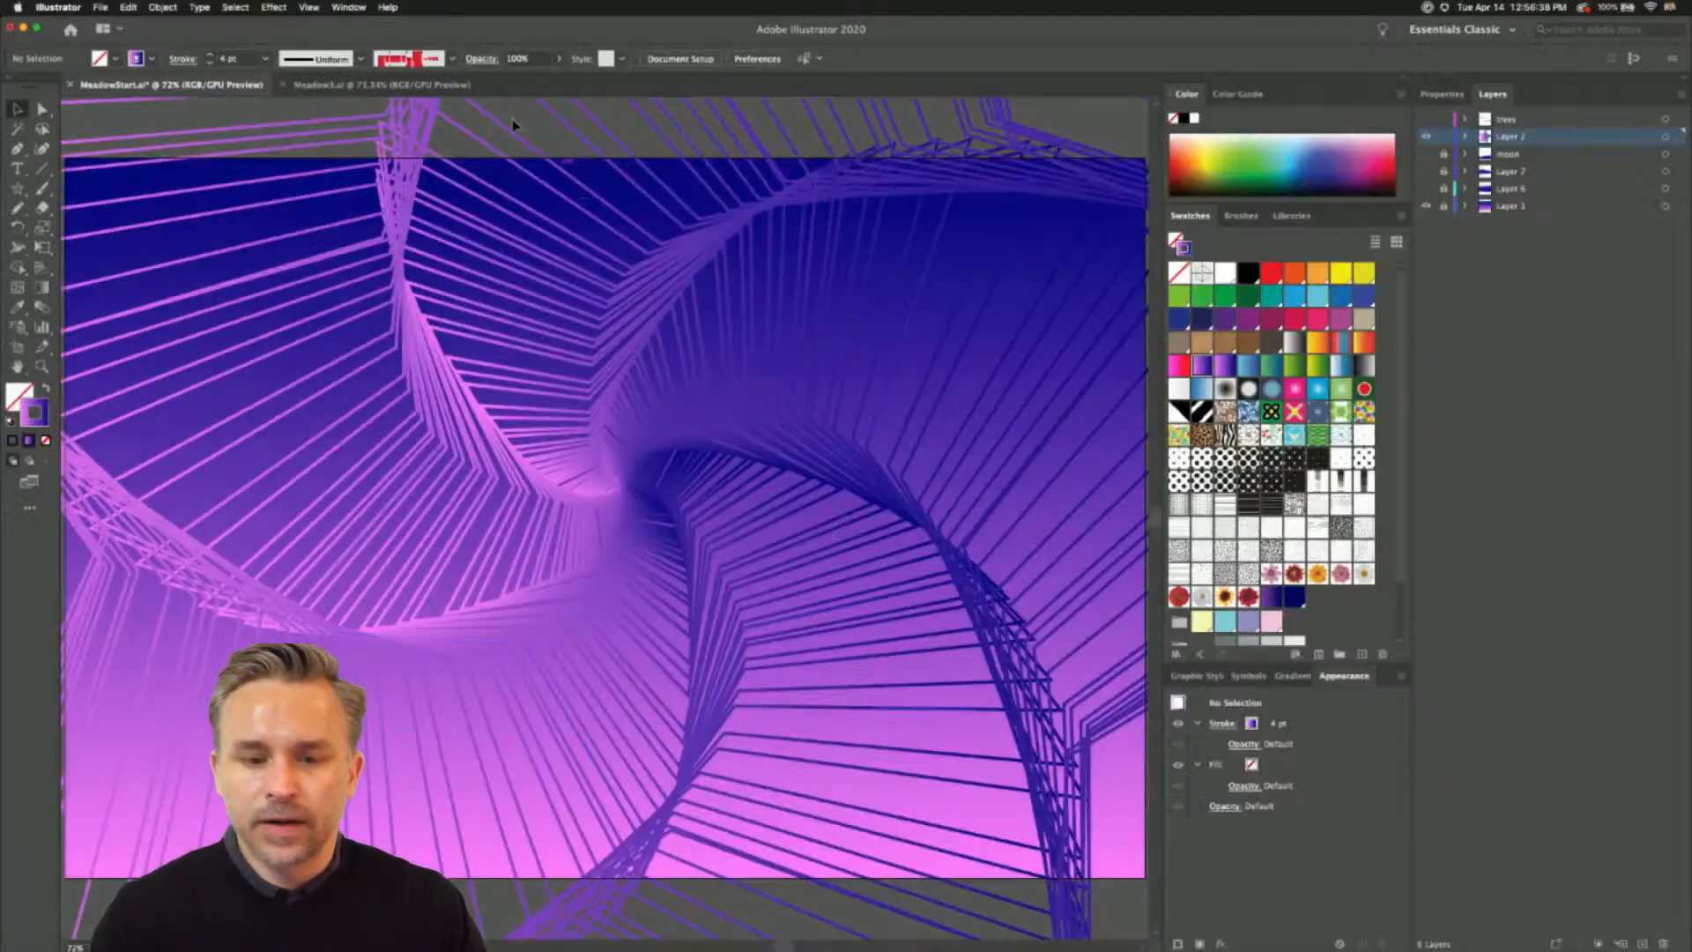
# - Apply the pink-to-red gradient swatch to the strokes of all the star outlines in the spiral
pyautogui.click(639, 430)
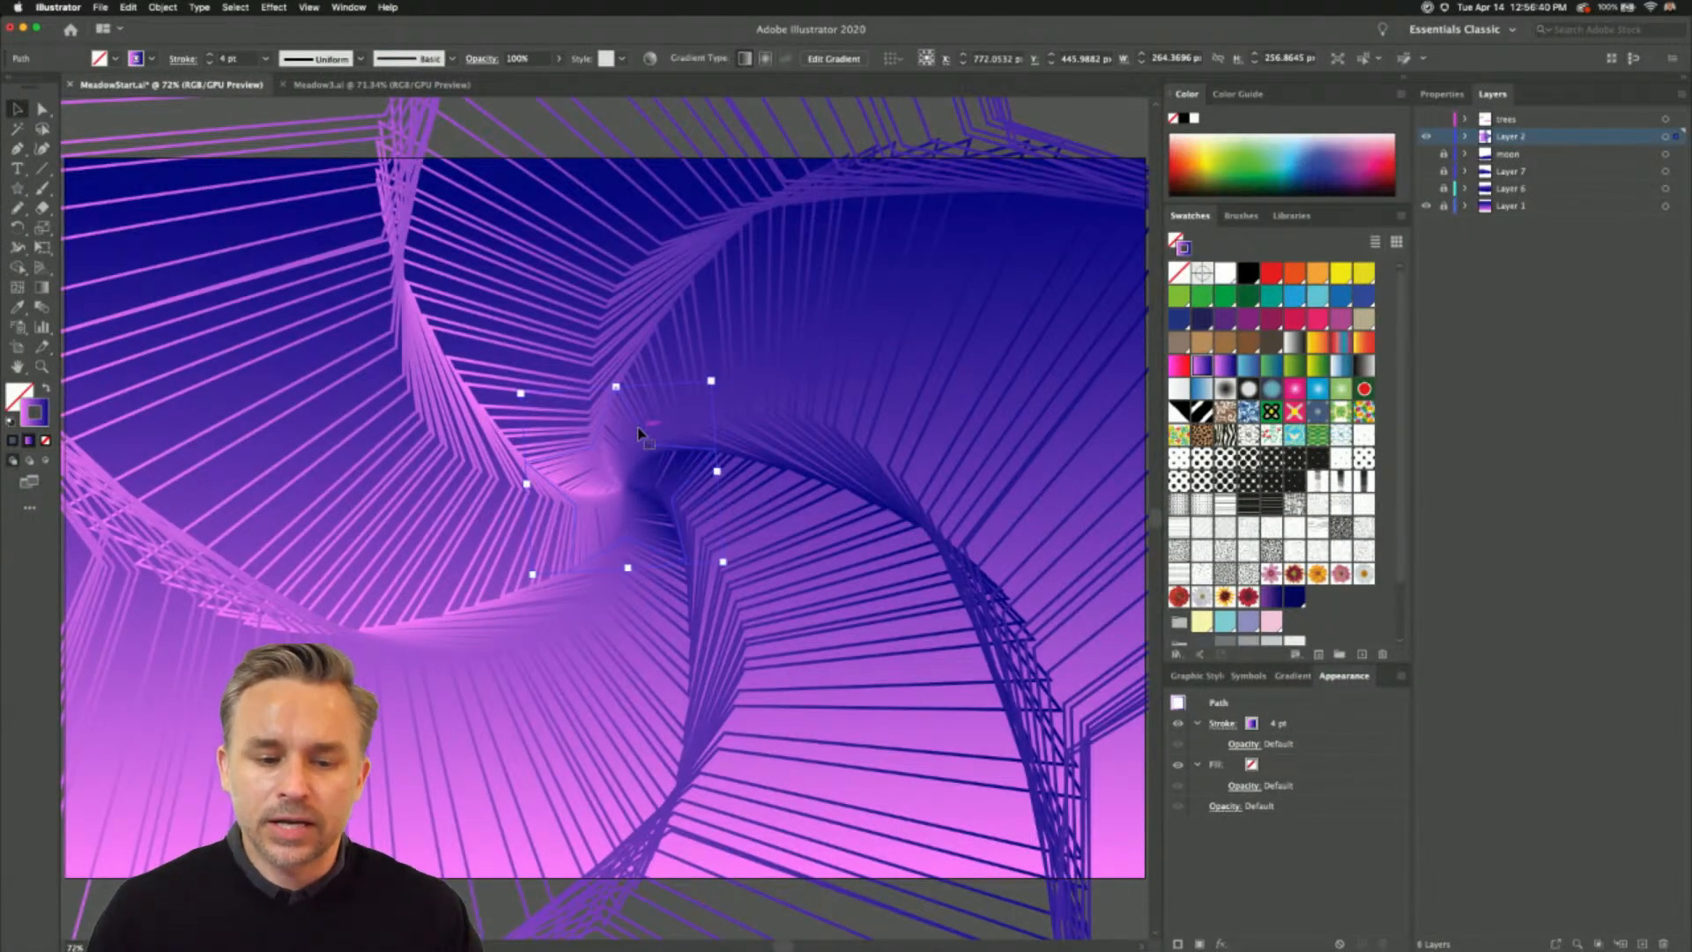
pyautogui.press('Delete')
pyautogui.click(651, 450)
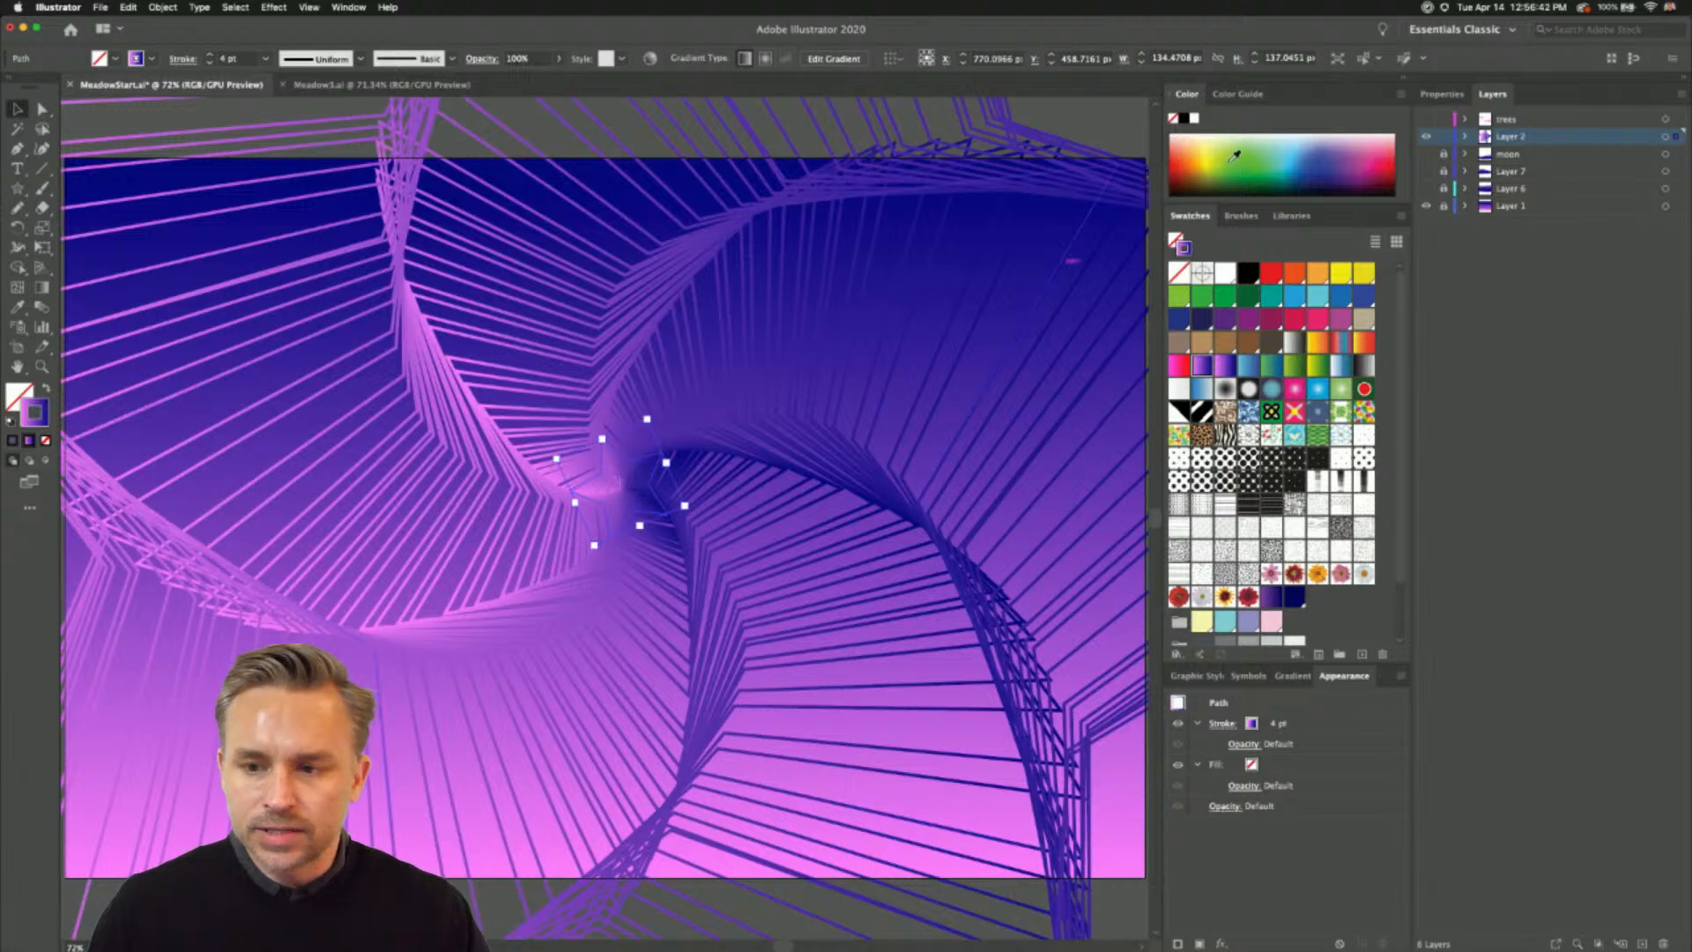
pyautogui.click(440, 528)
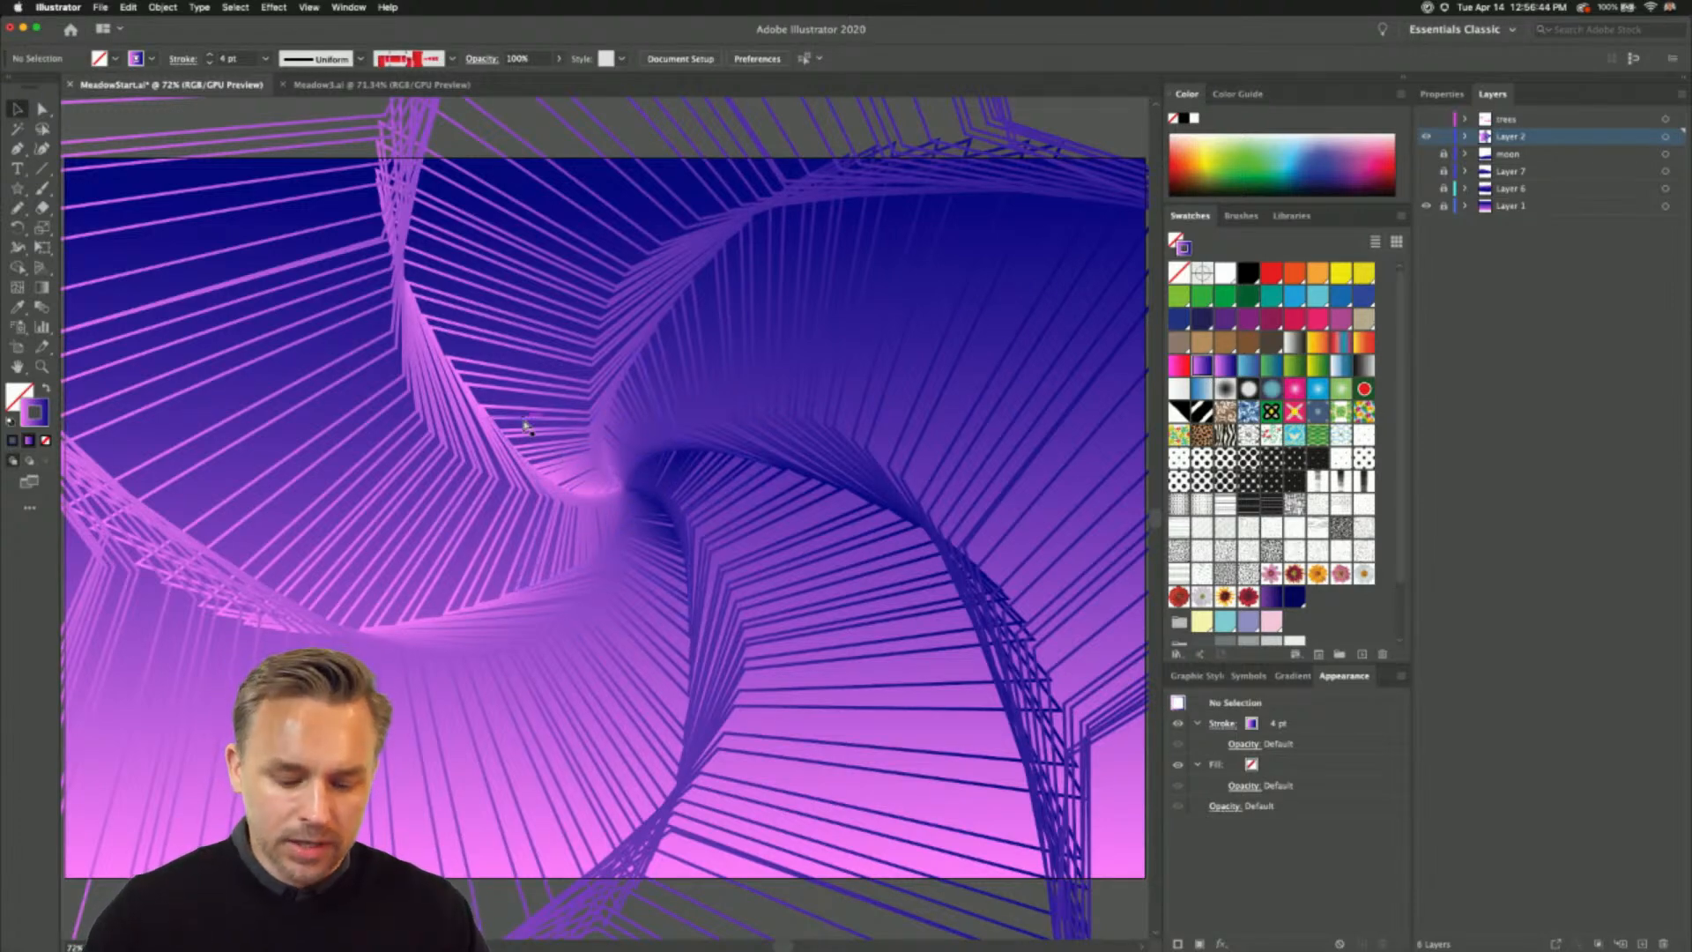
pyautogui.press('super+a')
pyautogui.click(1179, 365)
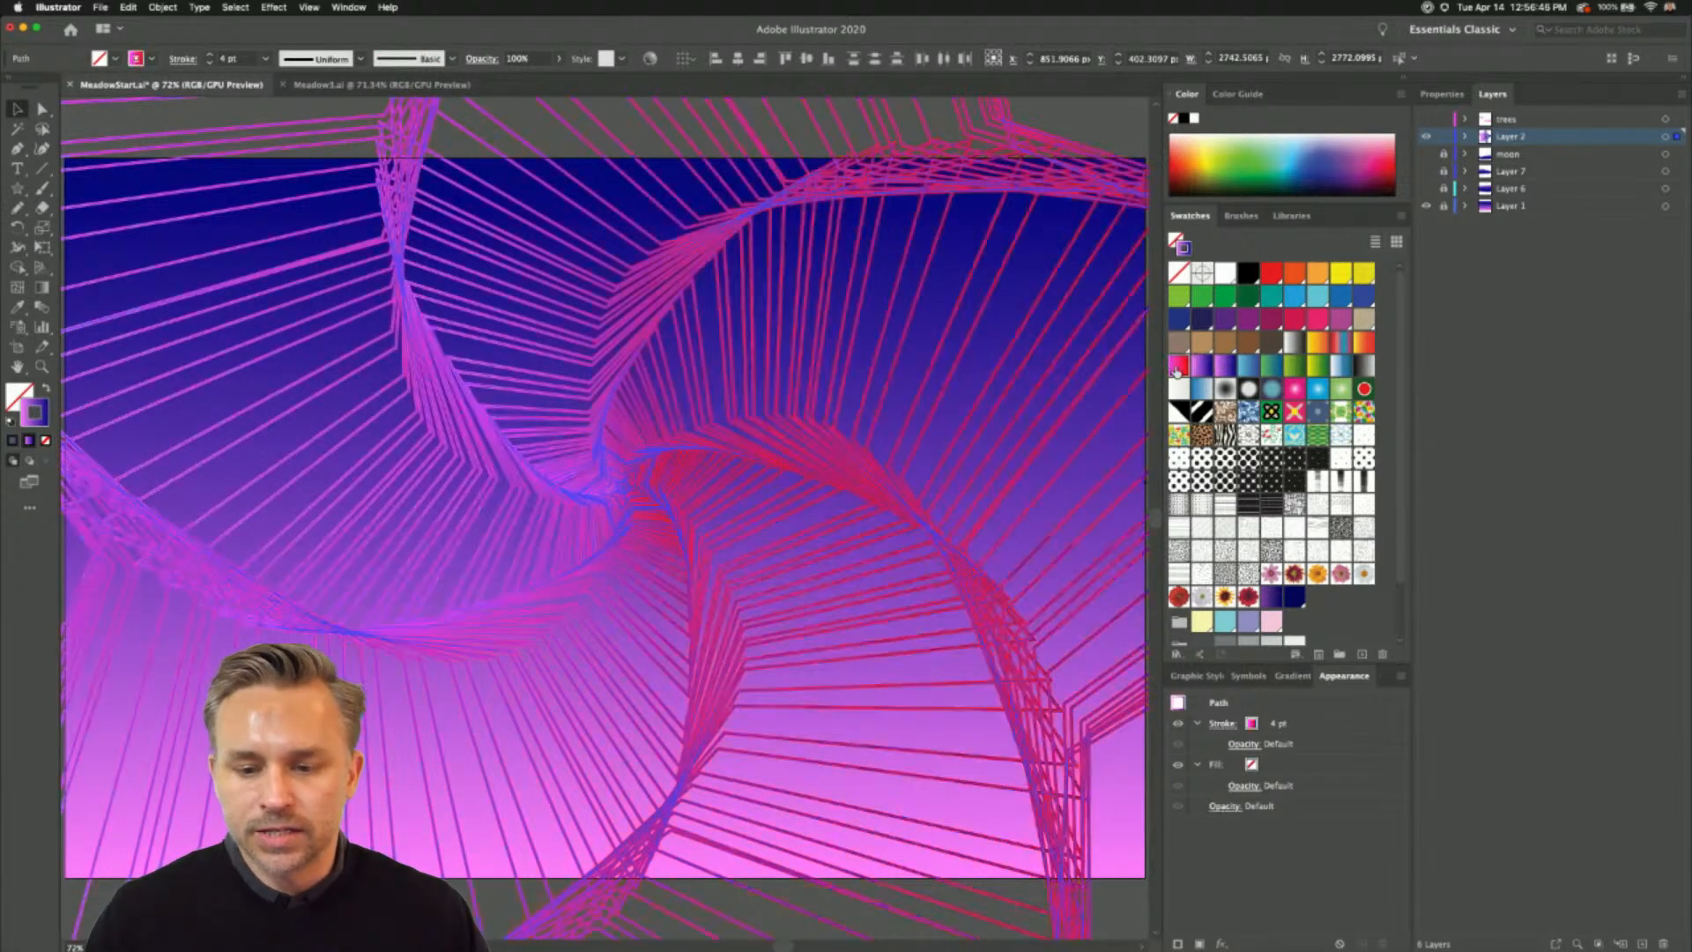
pyautogui.click(1062, 124)
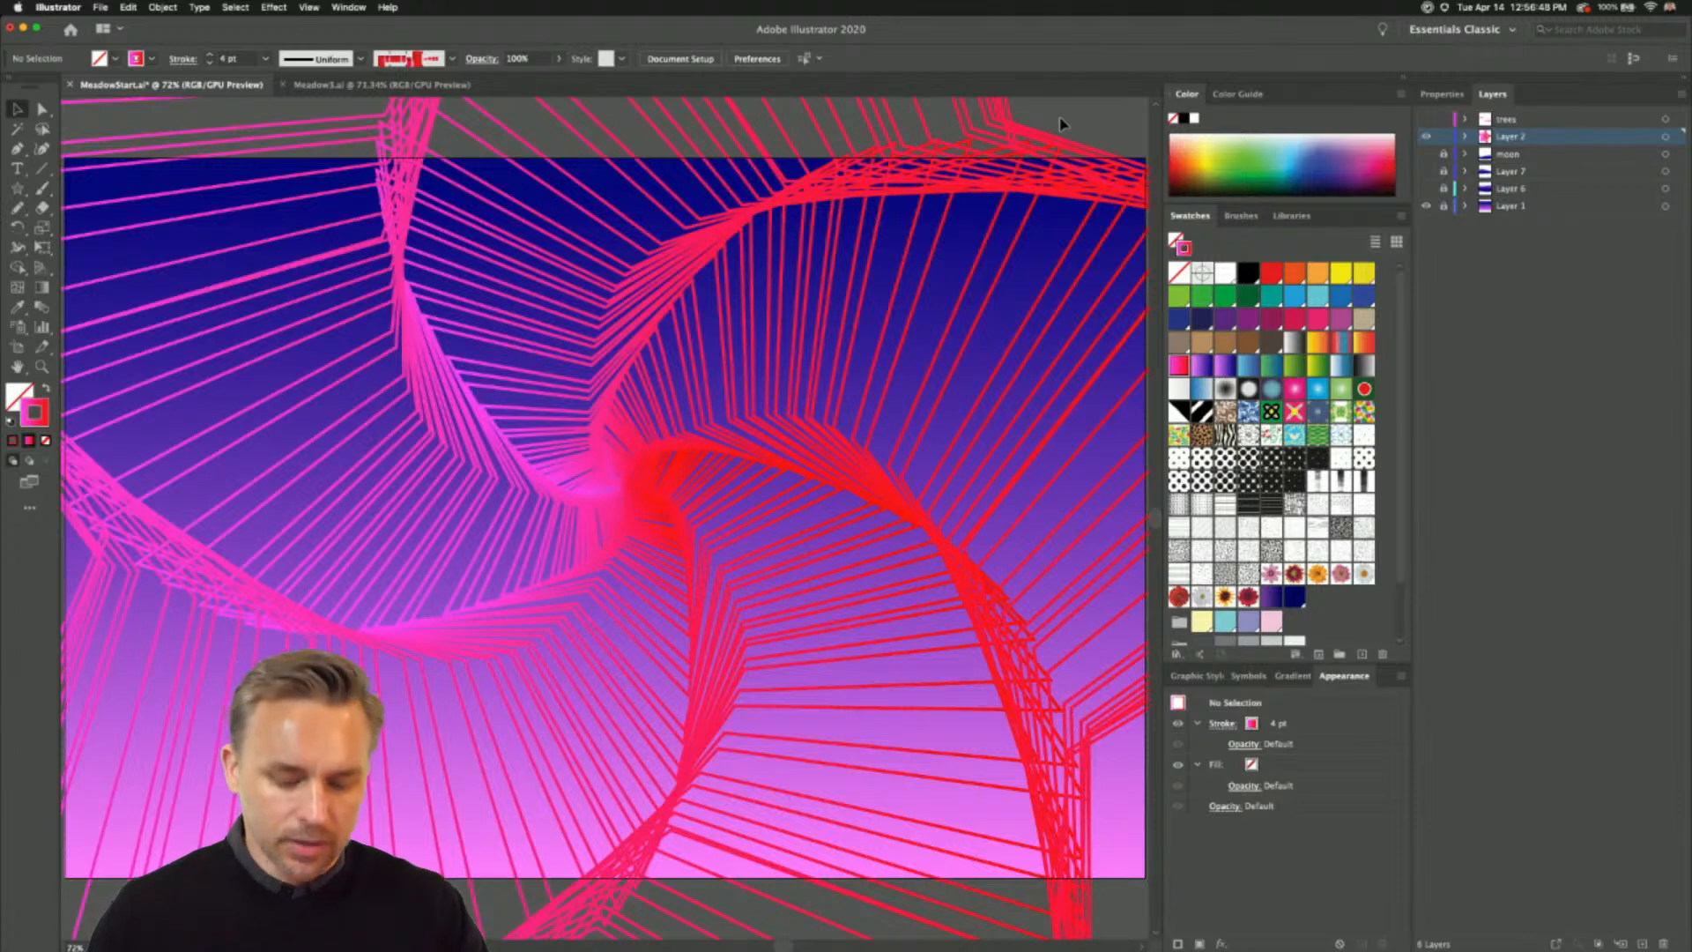
# - Delete the whole star spiral and show the moon layer, Layer 7 and Layer 6 again
pyautogui.press('super+z')
pyautogui.press('super+z')
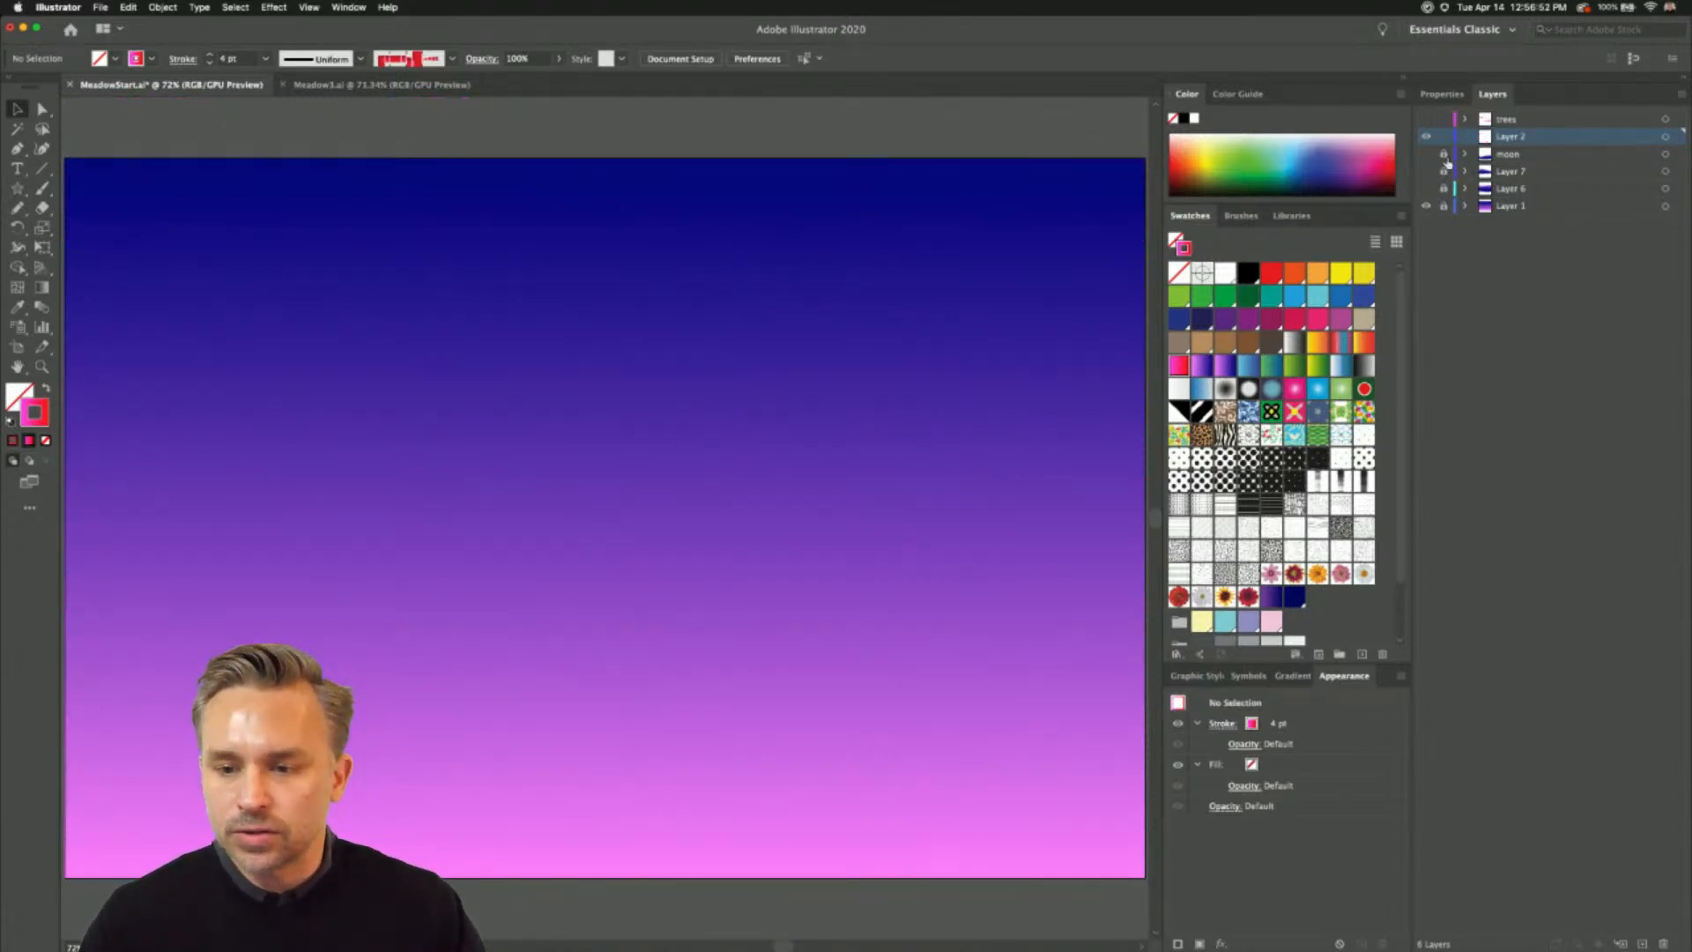
pyautogui.moveTo(1426, 154); pyautogui.dragTo(1426, 188)
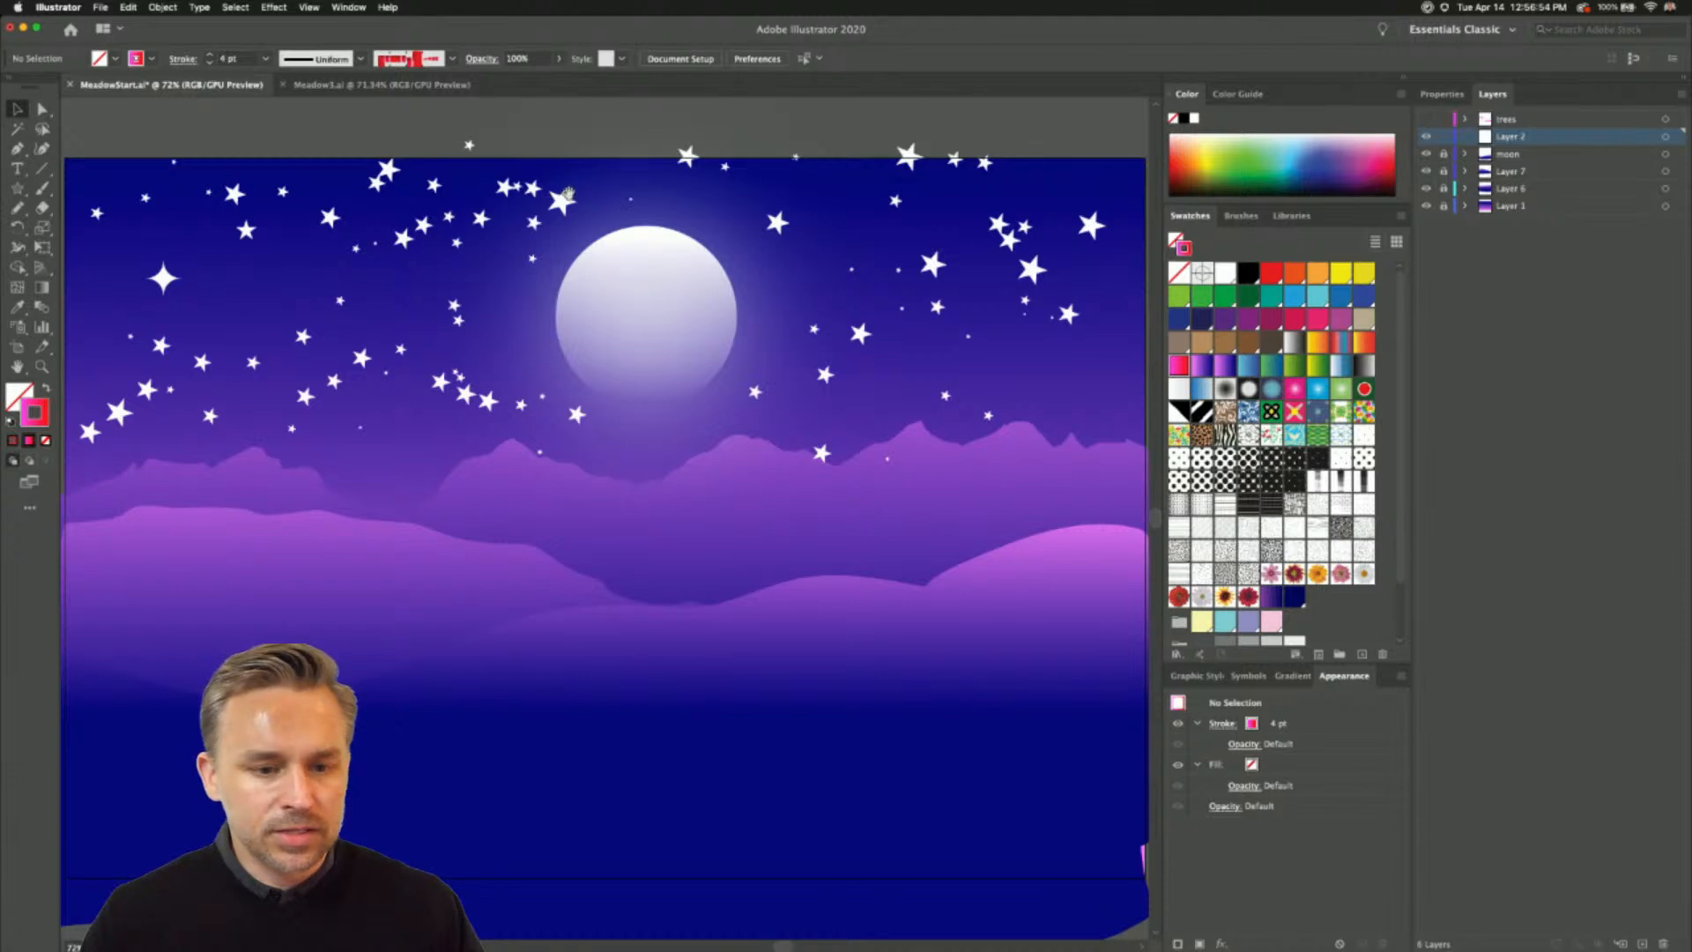
# - Unlock the moon layer and select all scatter-brush star paths matching the wavy one left of the moon
pyautogui.scroll(2, 569, 194)
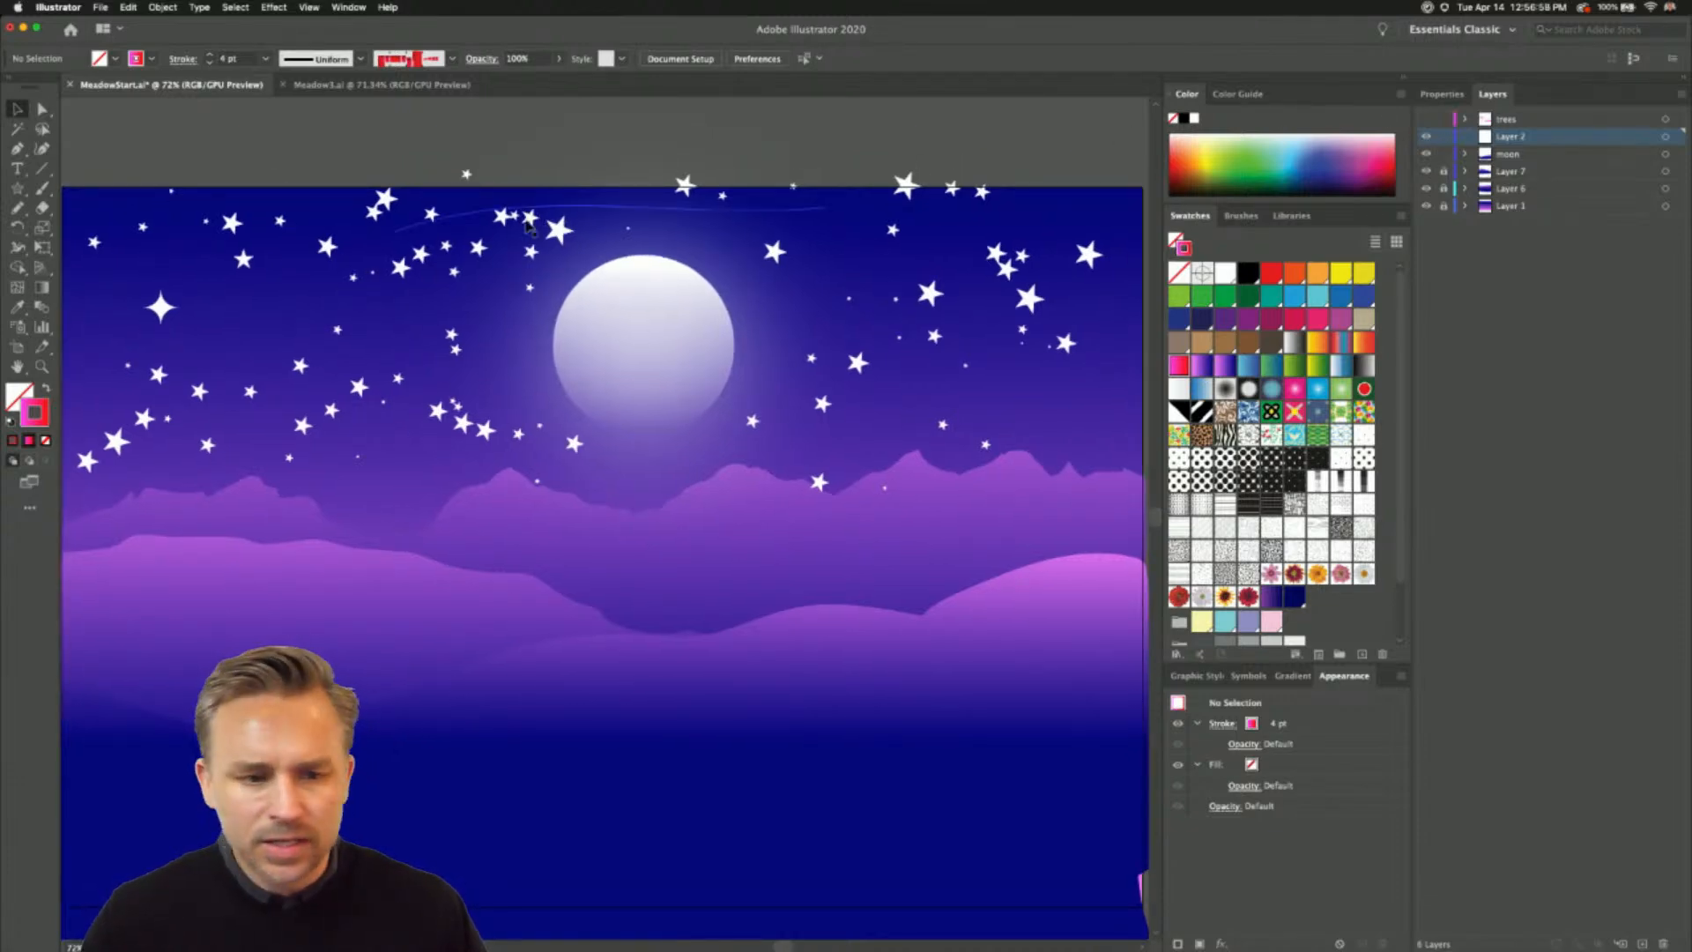
pyautogui.click(388, 231)
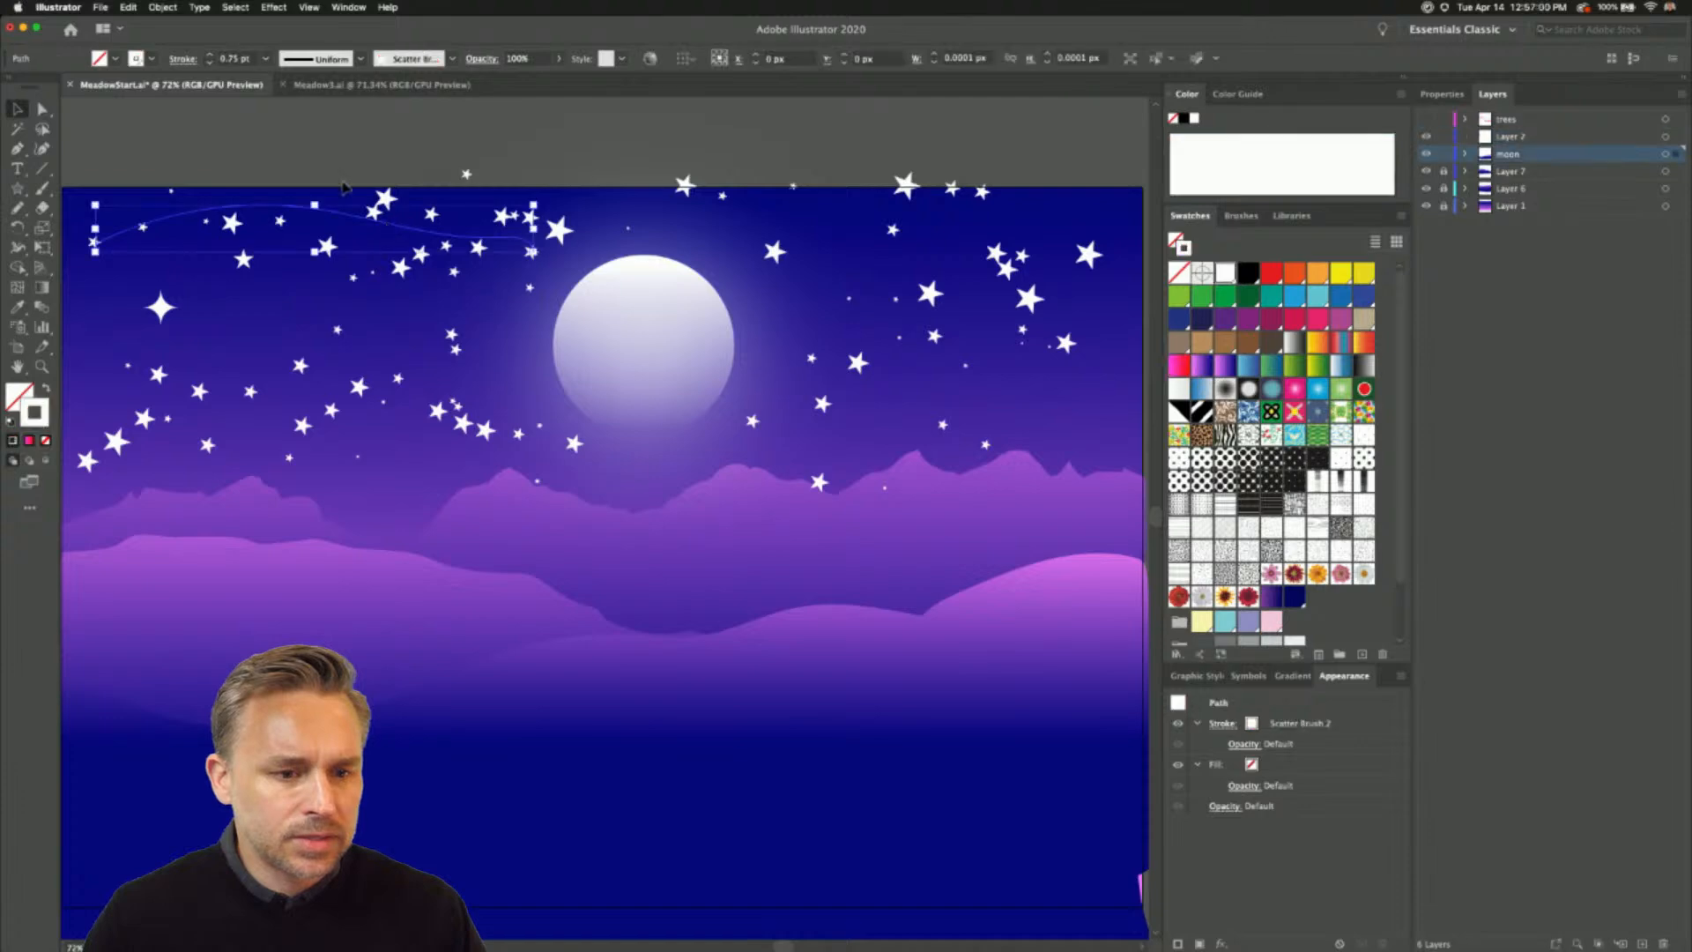
pyautogui.click(236, 7)
pyautogui.moveTo(260, 139)
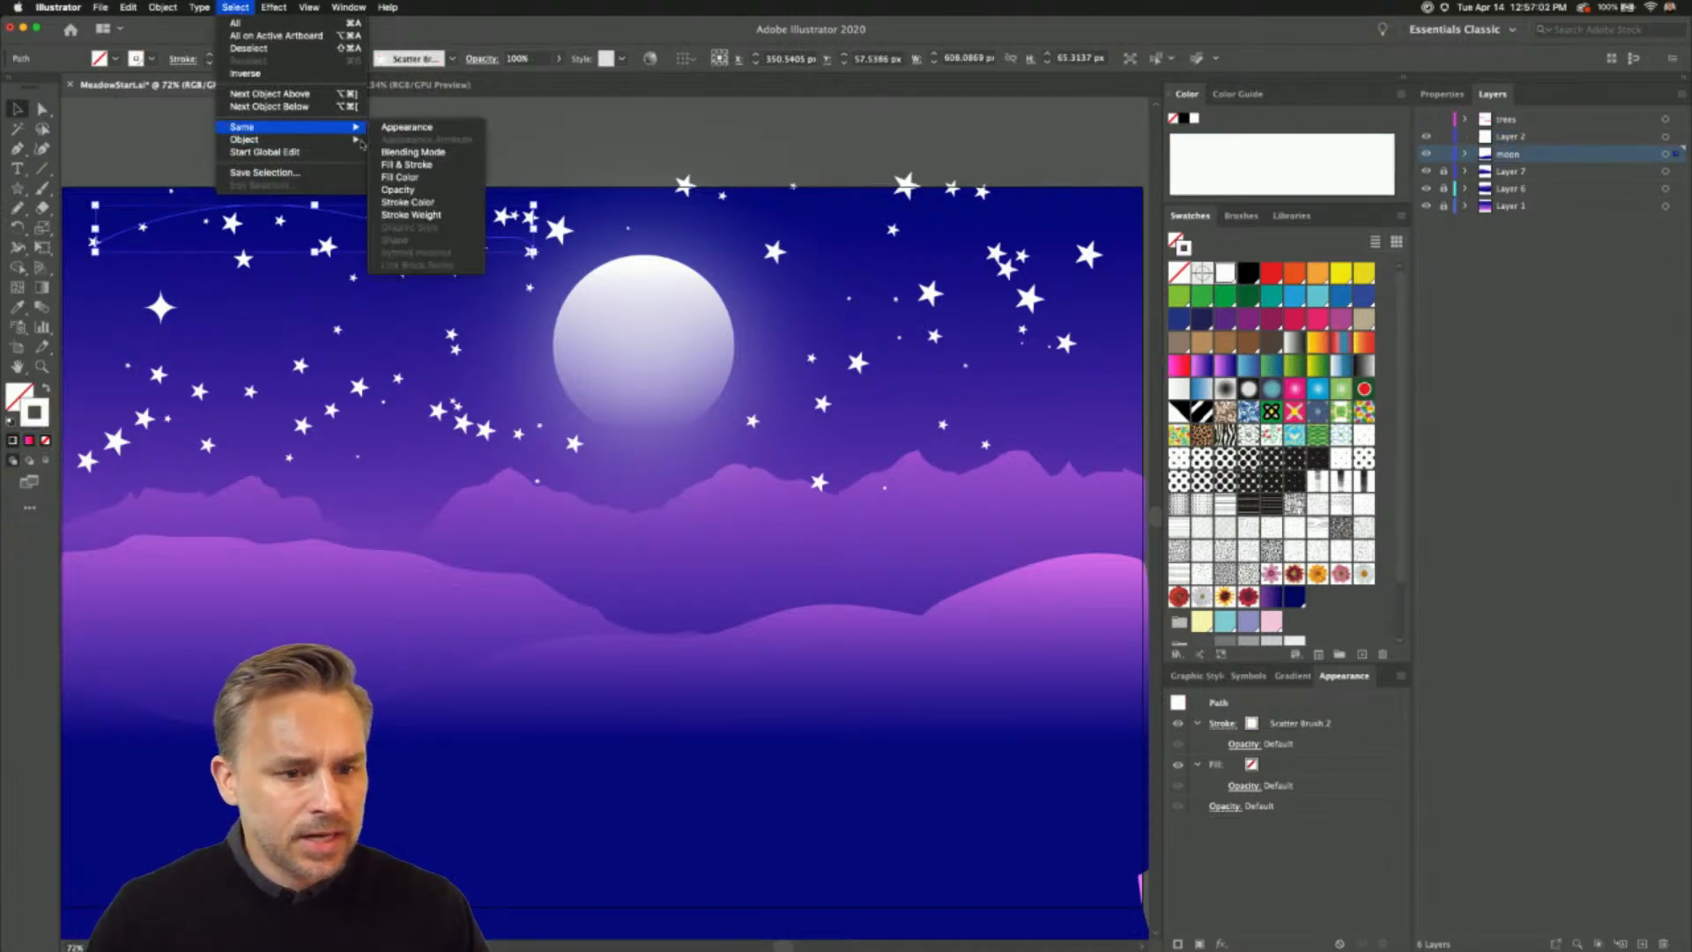
pyautogui.click(454, 177)
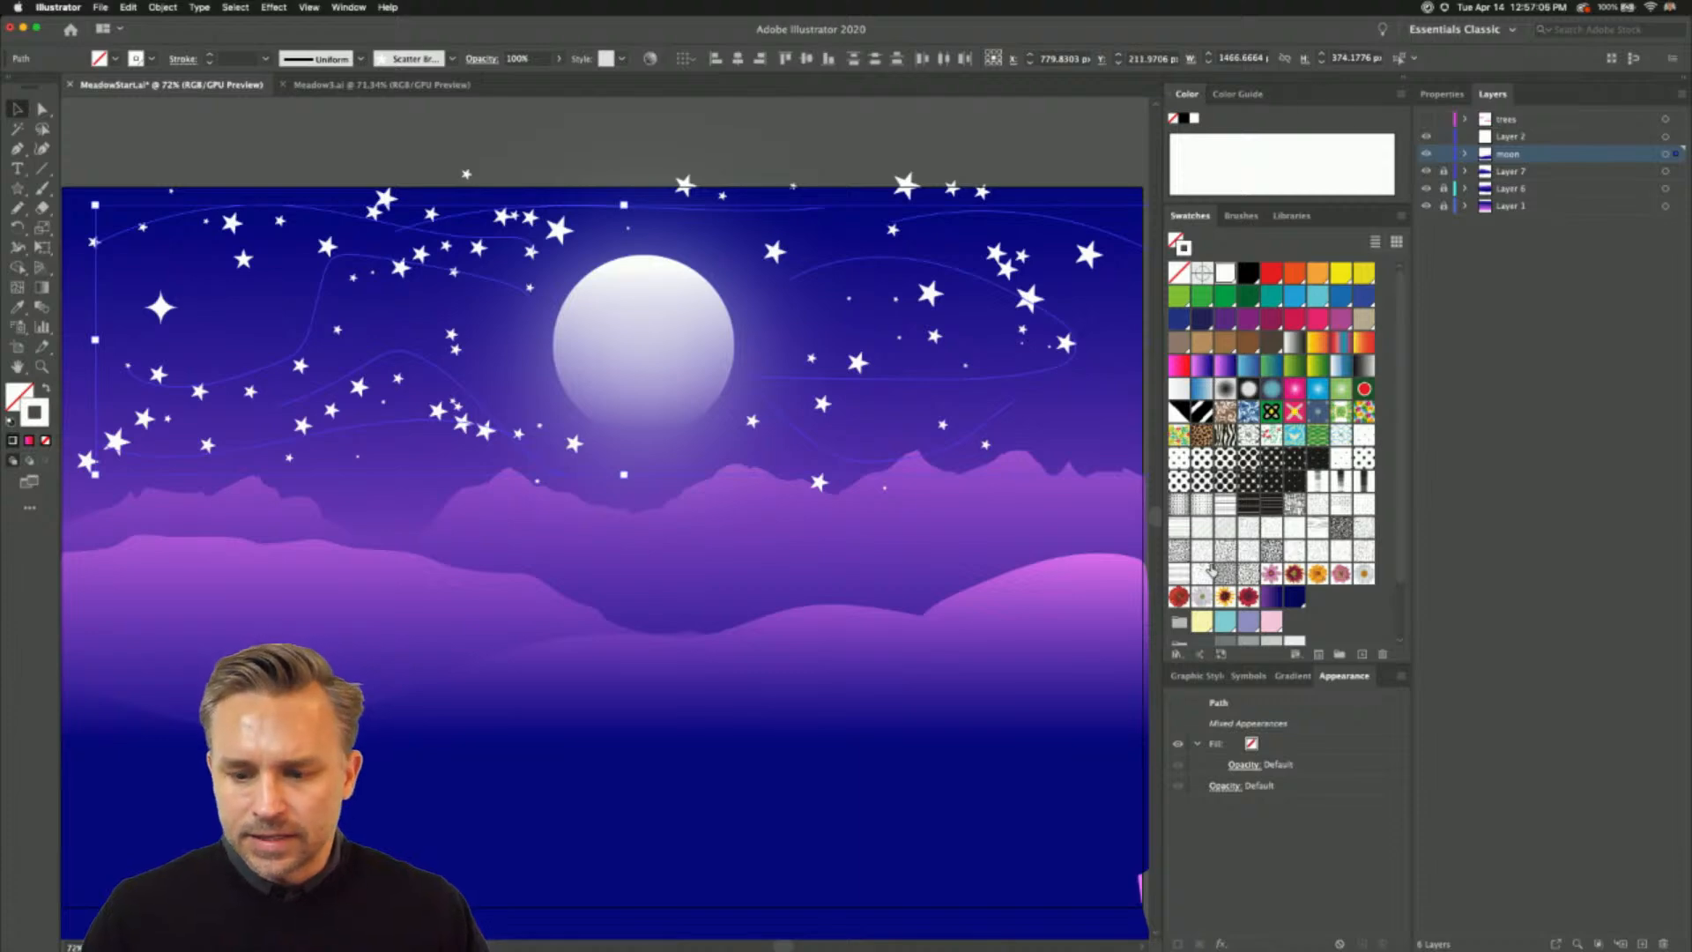
# - Set the blending mode of the selected star paths to Overlay and clear the selection
pyautogui.click(1442, 93)
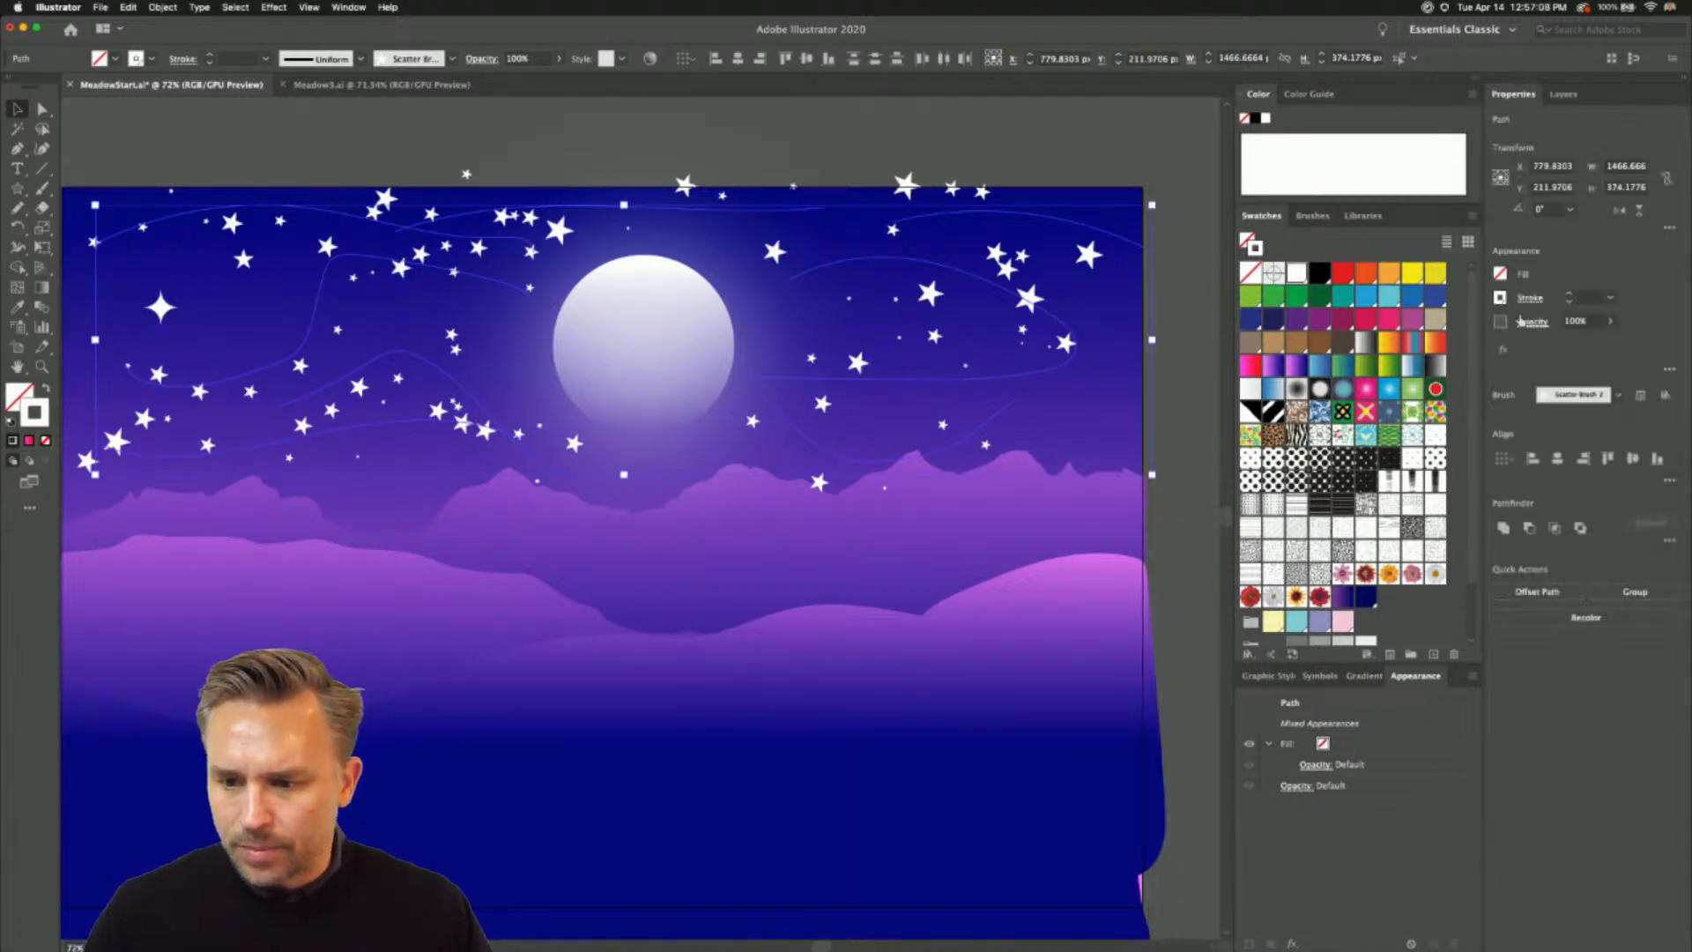
pyautogui.click(1533, 322)
pyautogui.click(1397, 351)
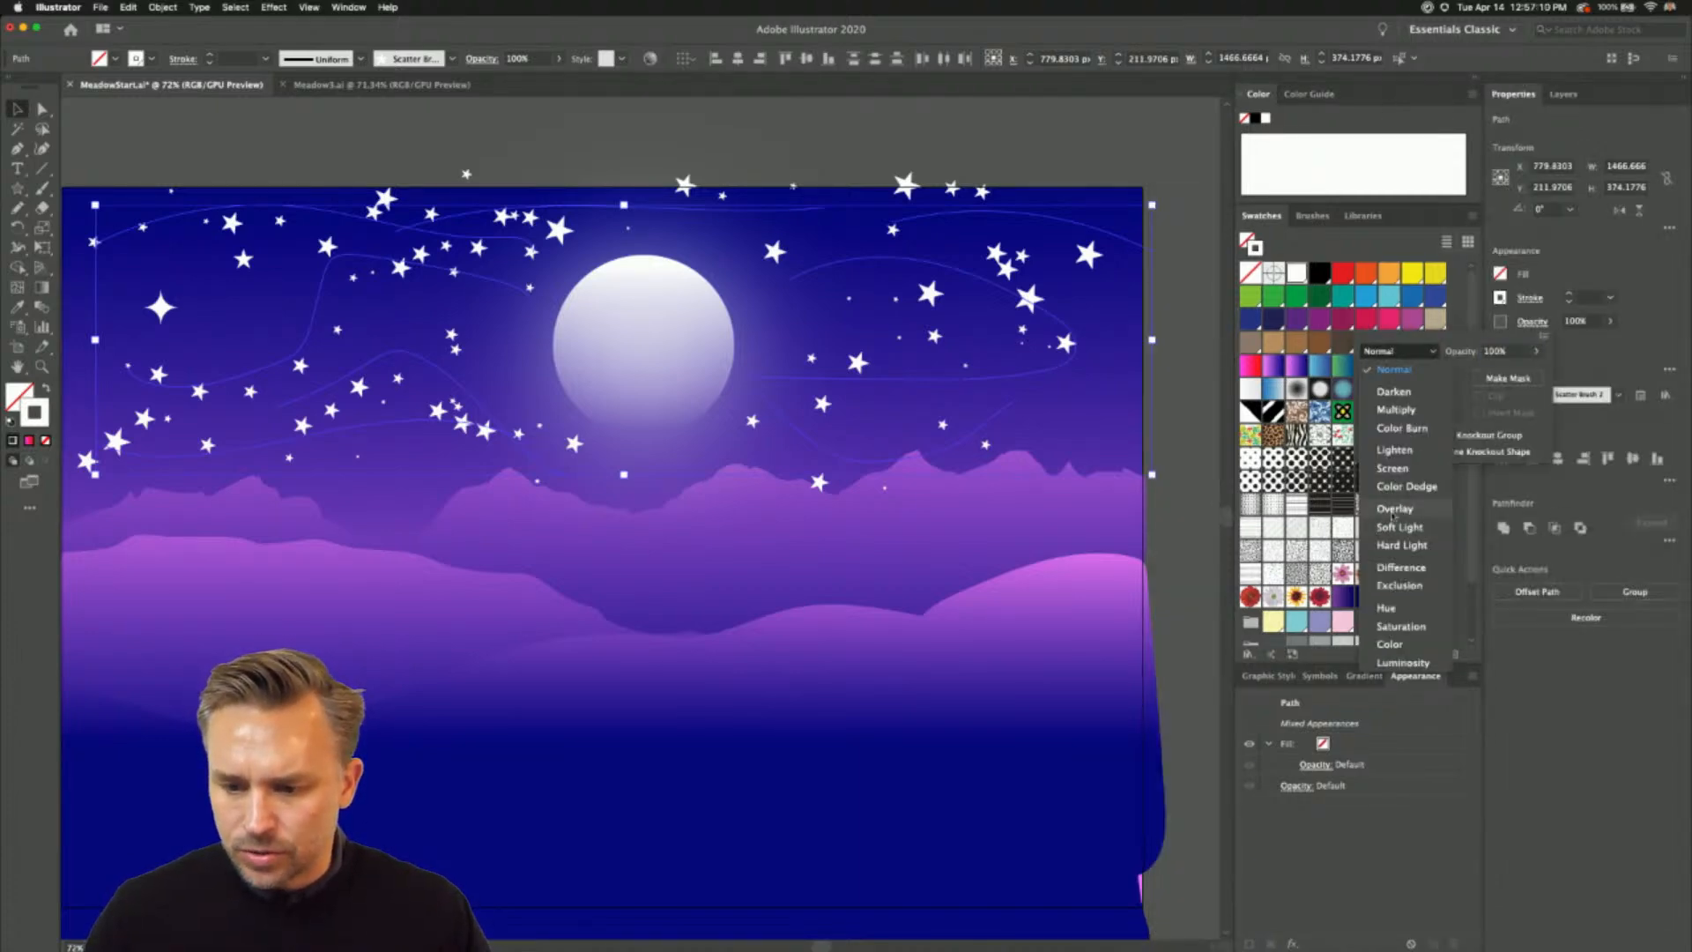
pyautogui.click(1397, 520)
pyautogui.click(216, 159)
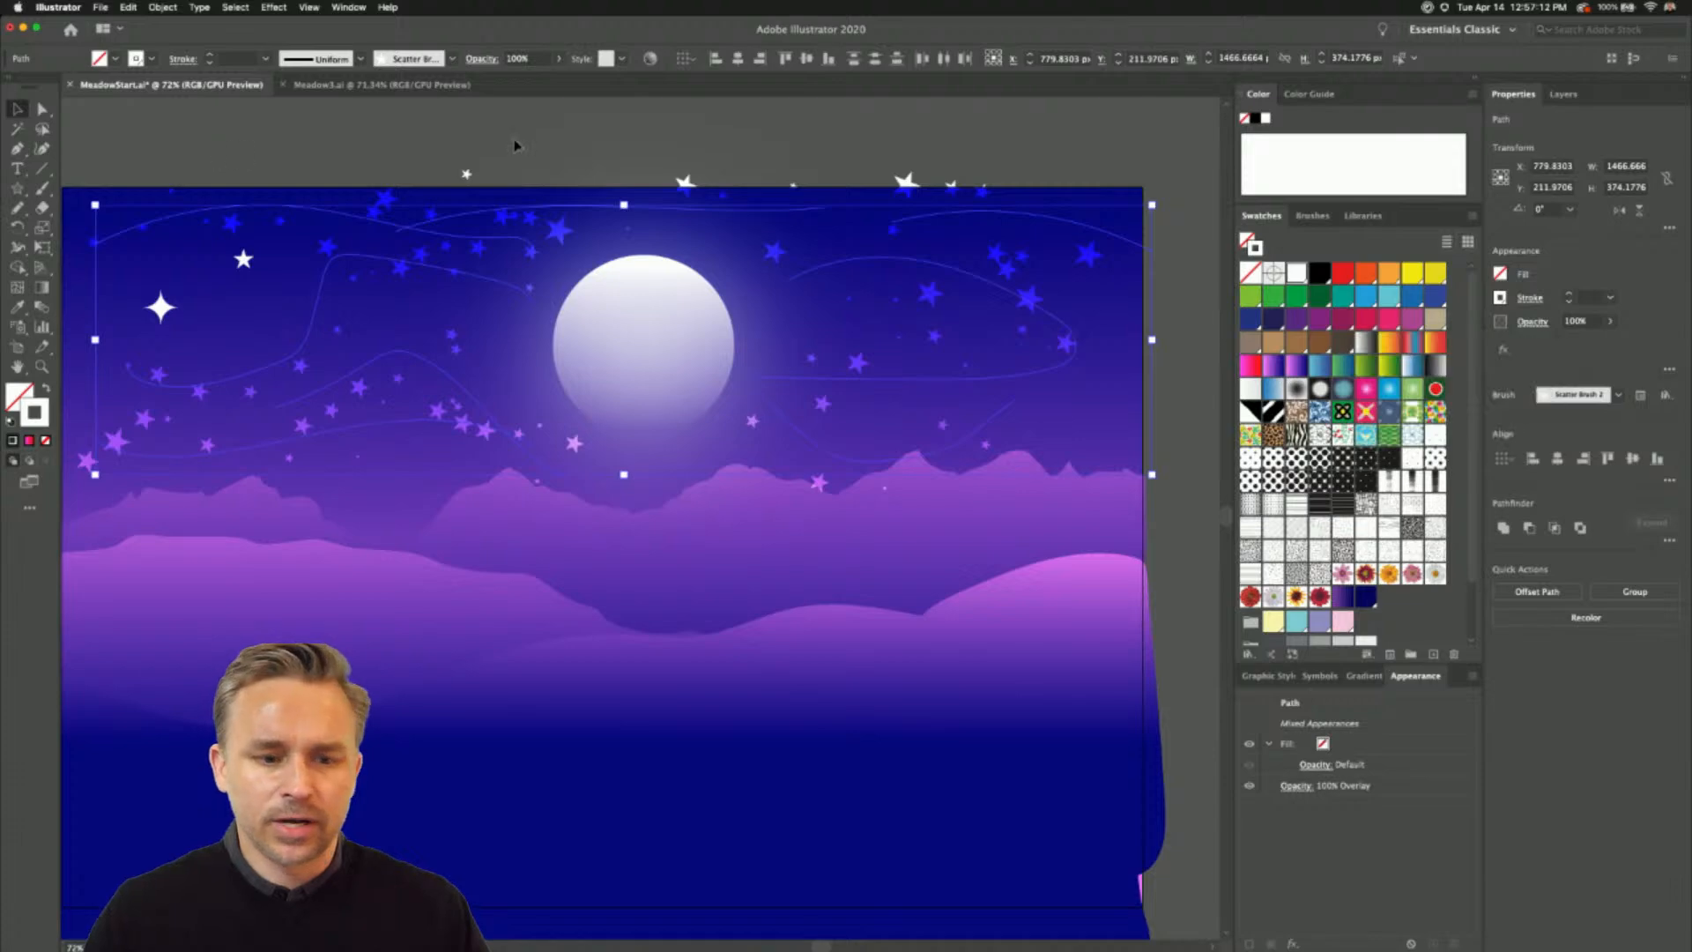
pyautogui.click(520, 148)
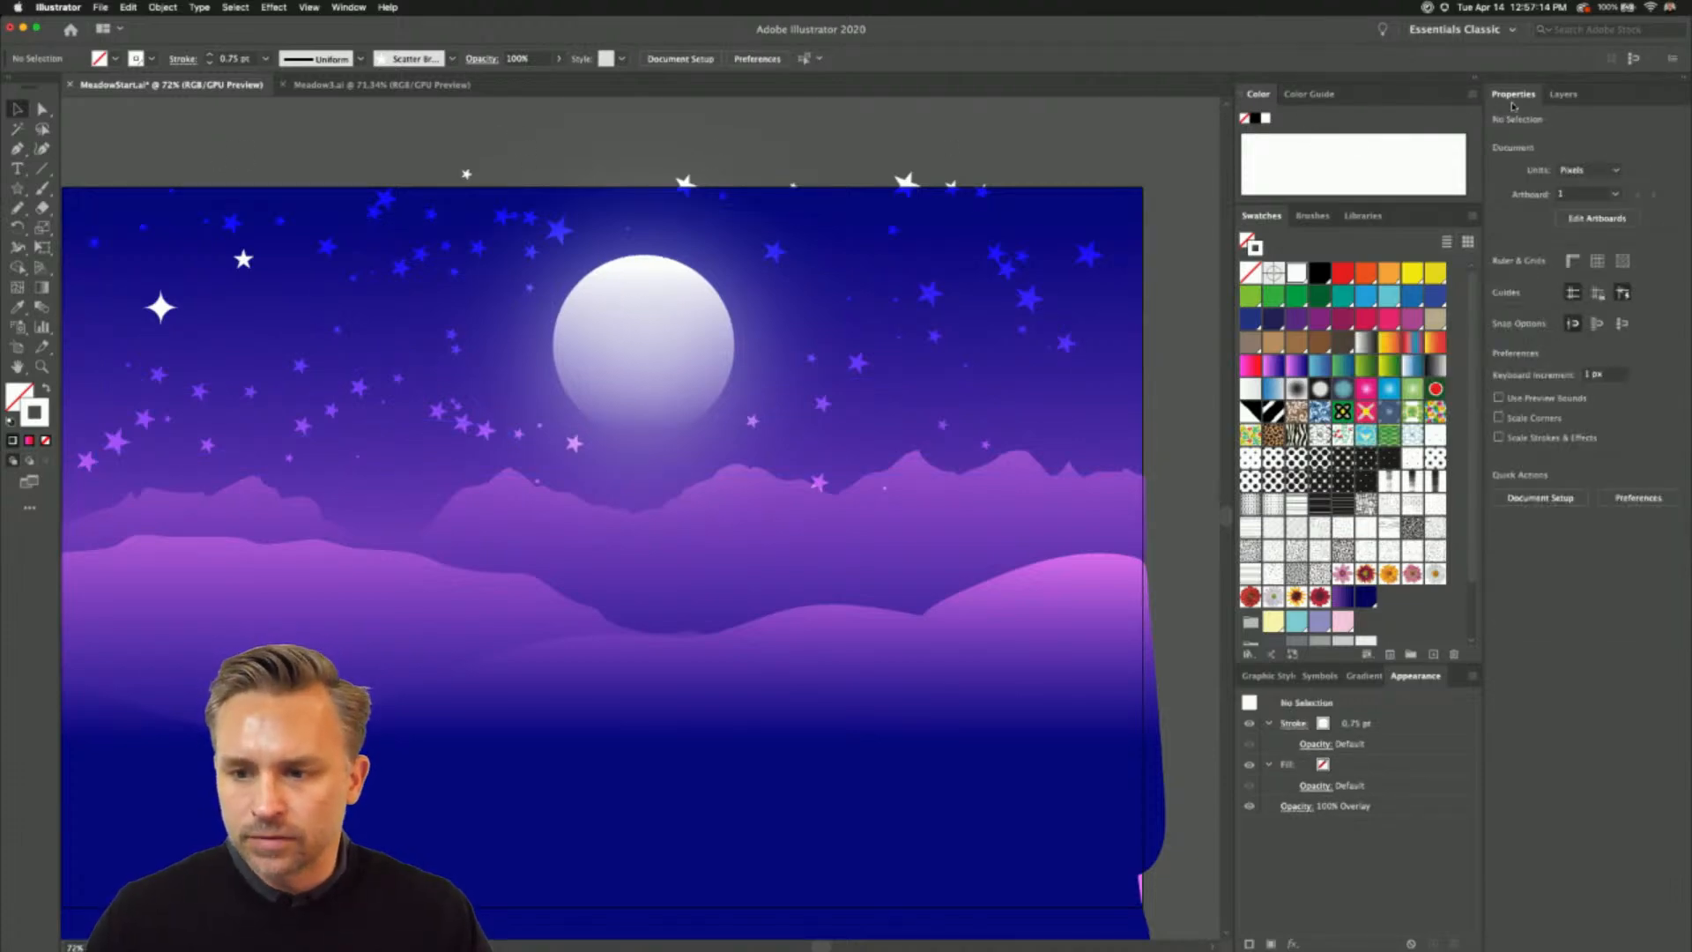
# - Lock the moon layer and add a new layer directly above Layer 7
pyautogui.click(1564, 93)
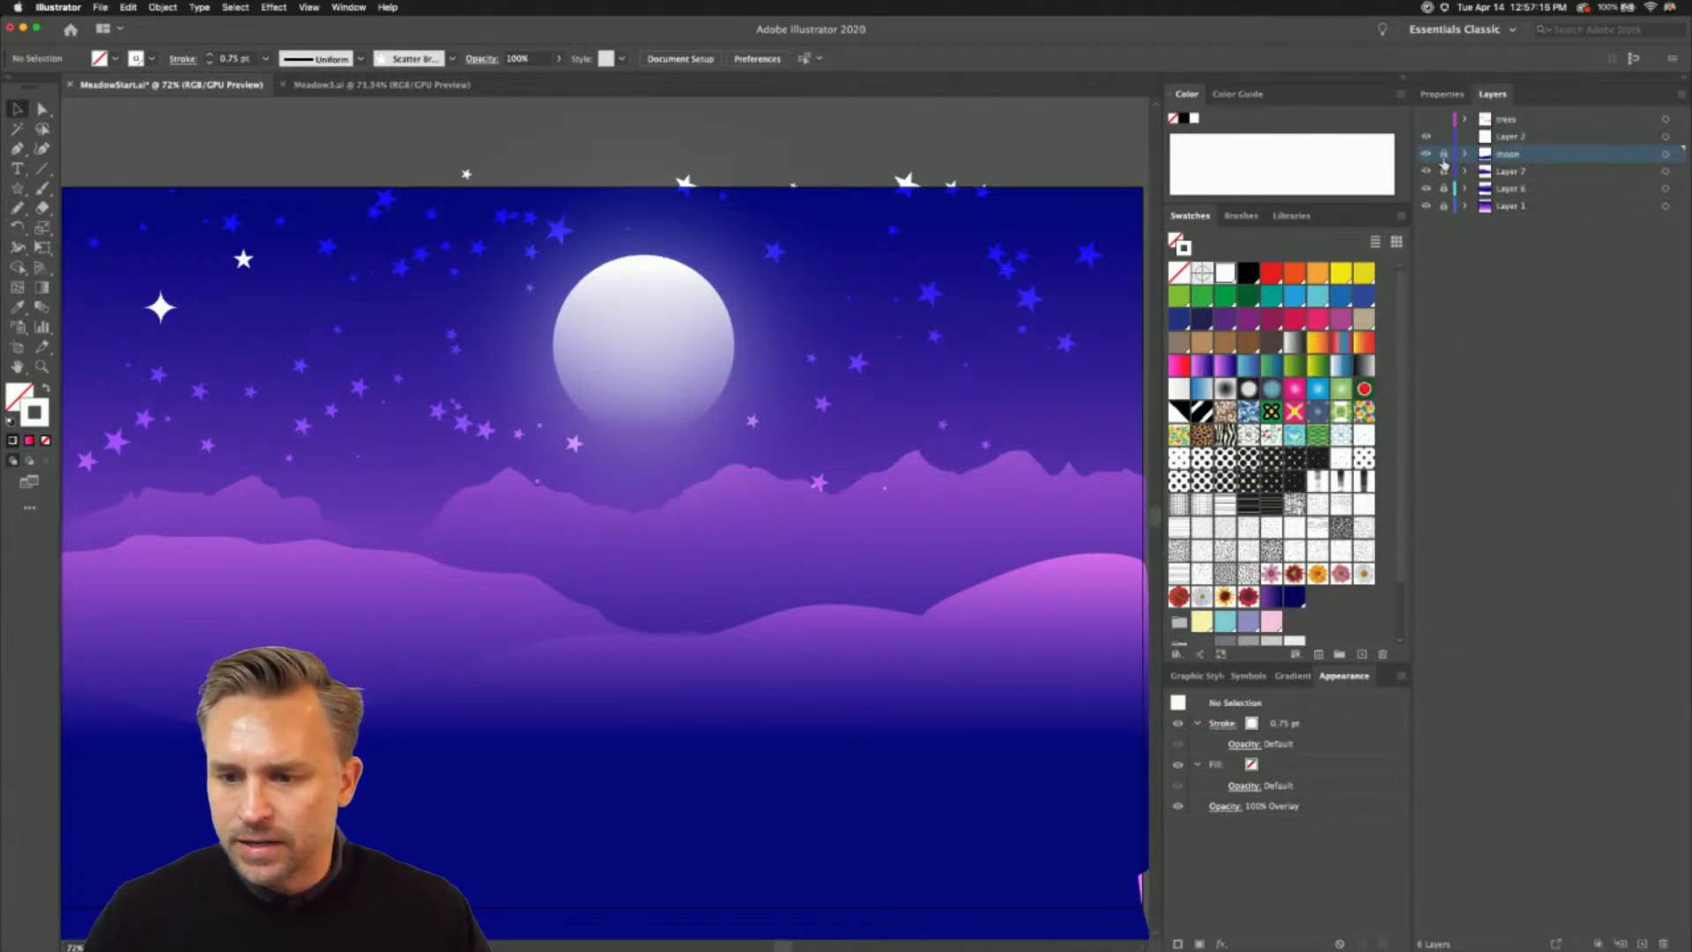
pyautogui.click(1535, 174)
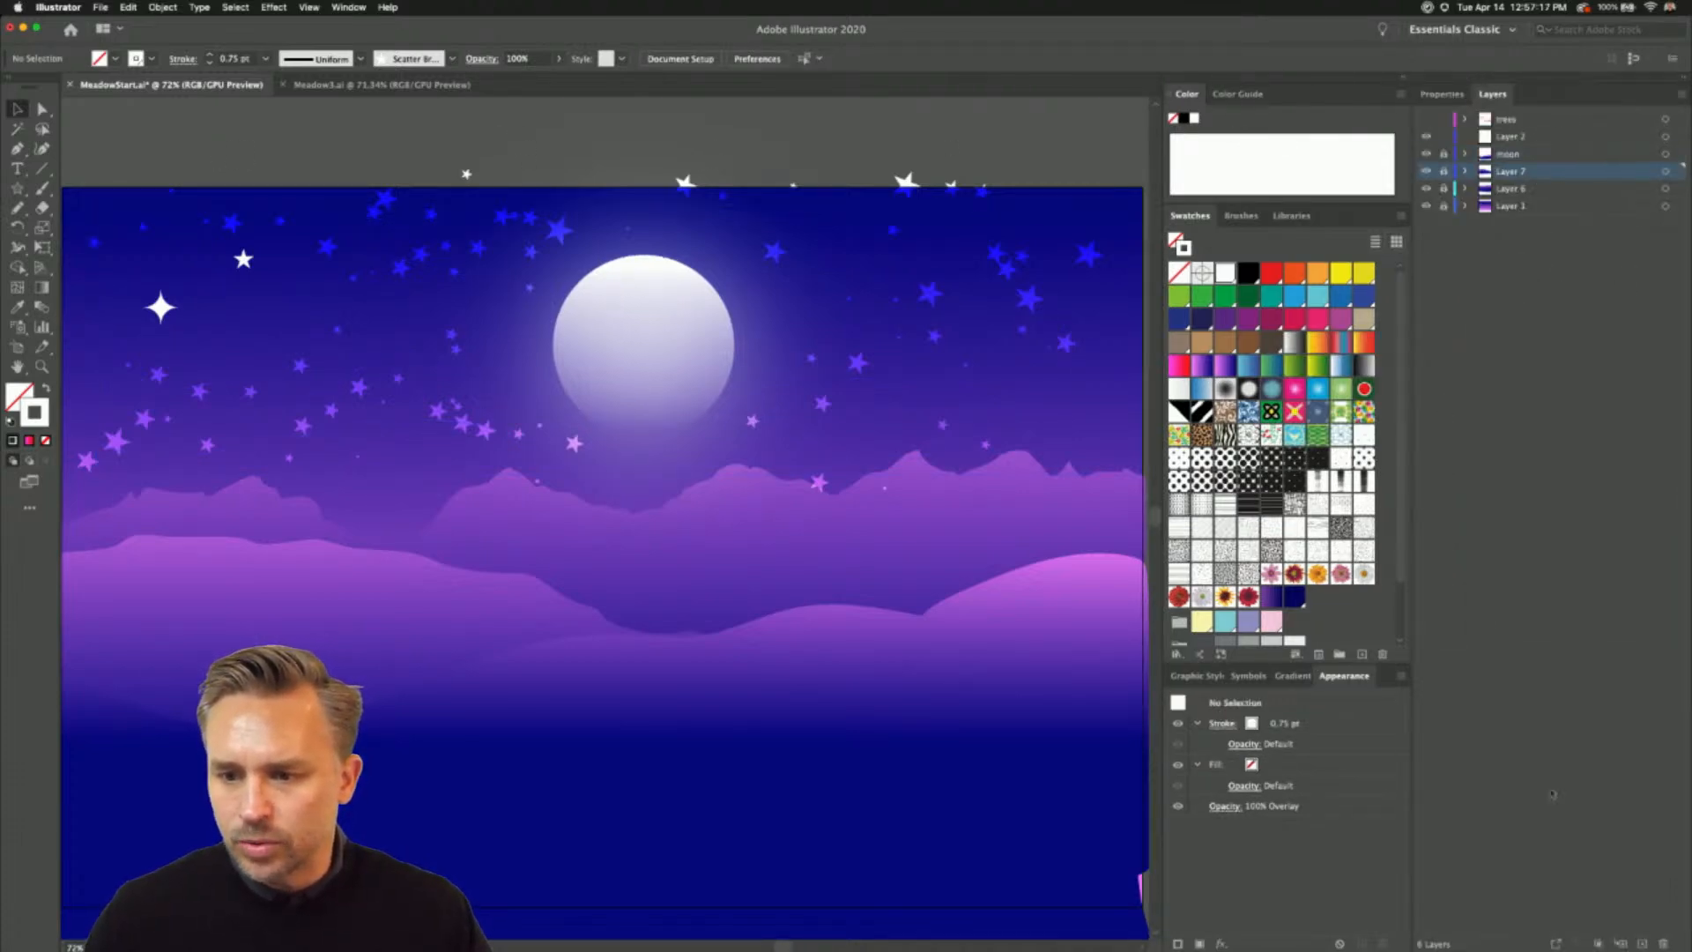
pyautogui.click(1644, 942)
# - Draw a circle about 391 px in diameter with the Ellipse tool, centred on the moon
pyautogui.click(16, 189)
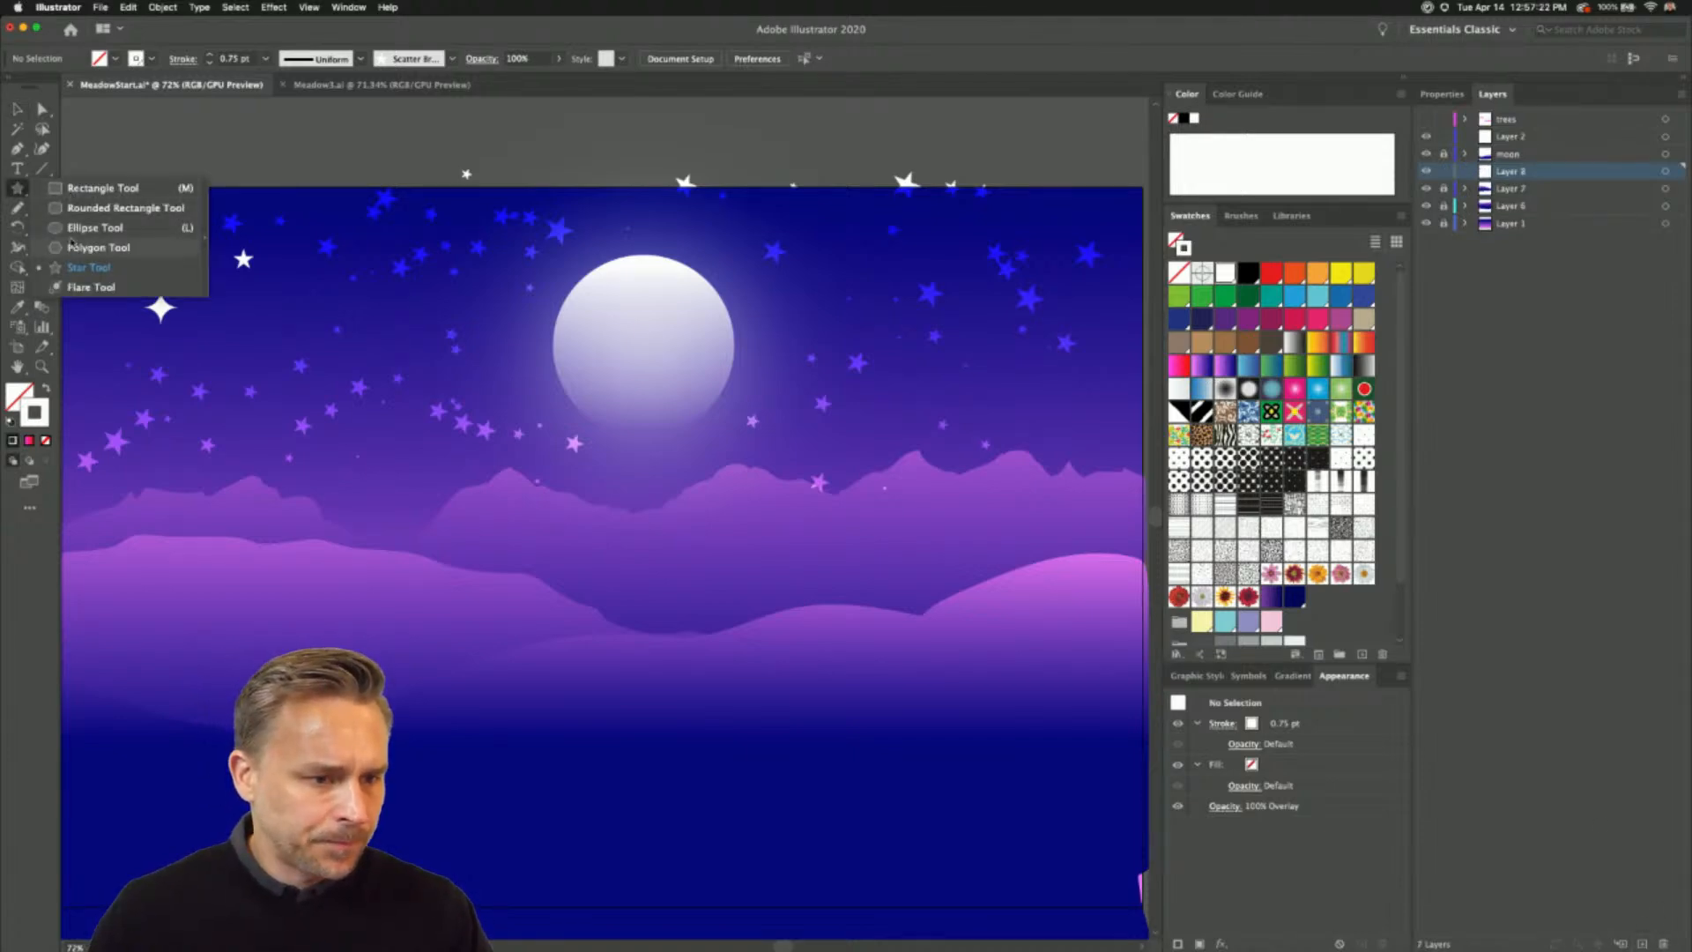
pyautogui.click(93, 228)
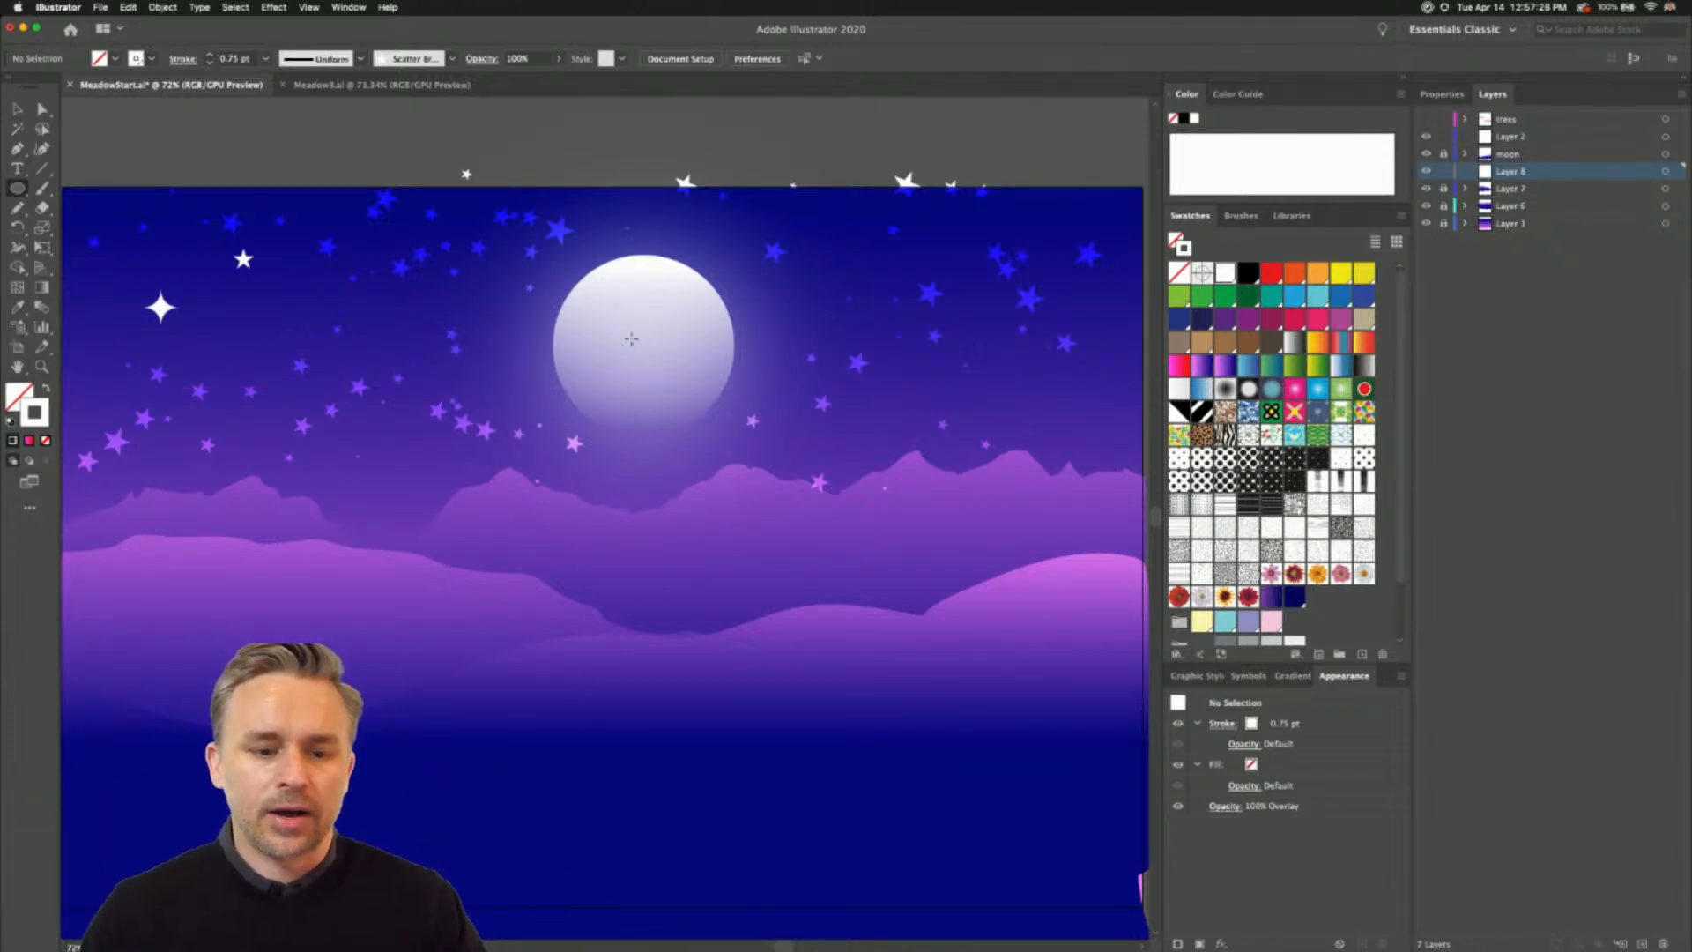
pyautogui.moveTo(644, 344)
pyautogui.mouseDown()
pyautogui.moveTo(749, 476)
pyautogui.moveTo(785, 486)
pyautogui.mouseUp()
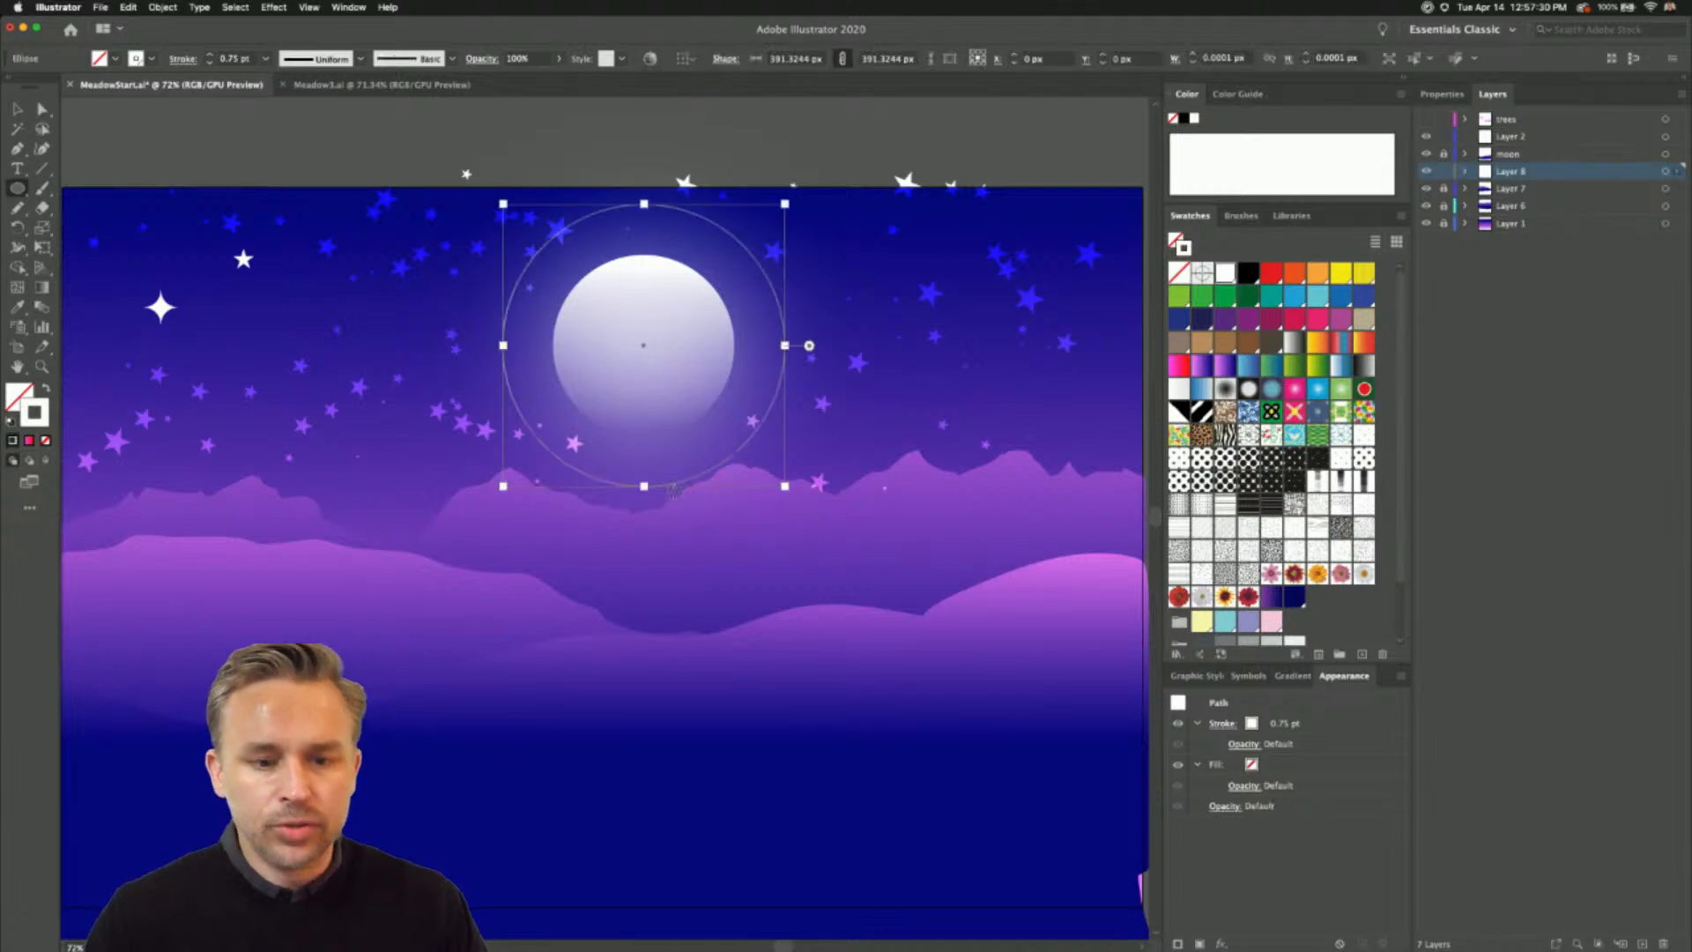
# - Thicken the circle's white stroke around the moon to 60 pt
pyautogui.click(210, 54)
pyautogui.click(210, 55)
pyautogui.click(210, 55)
pyautogui.click(210, 55)
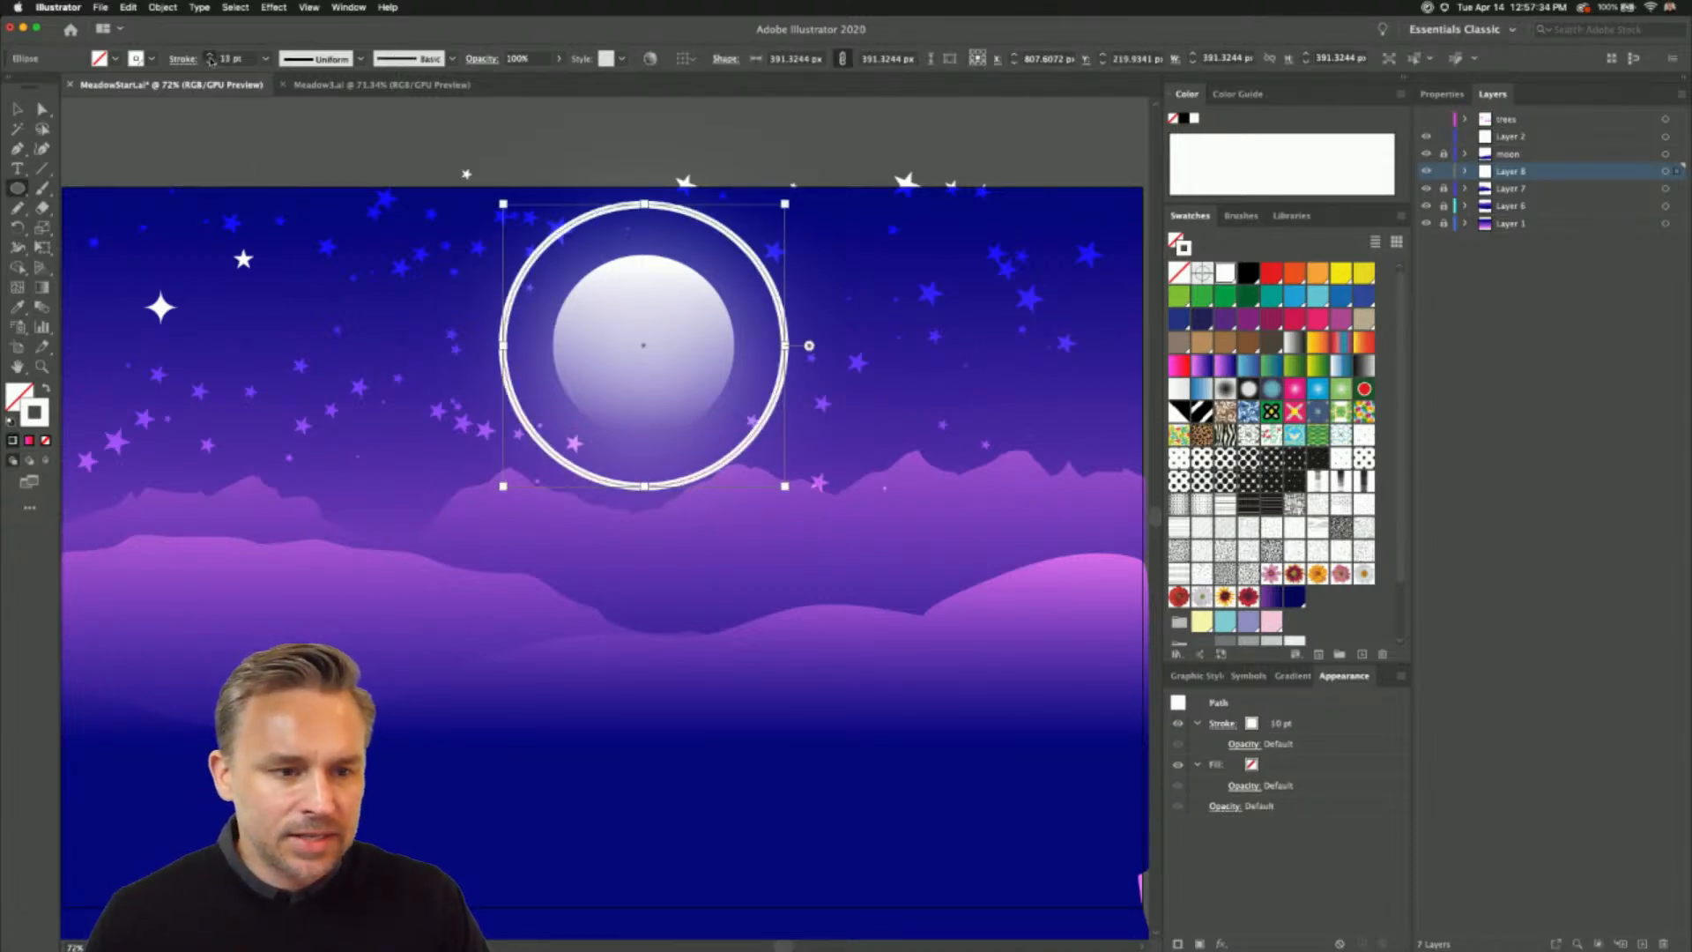
pyautogui.click(210, 55)
pyautogui.click(210, 55)
pyautogui.press('super+1')
pyautogui.press('super+equal')
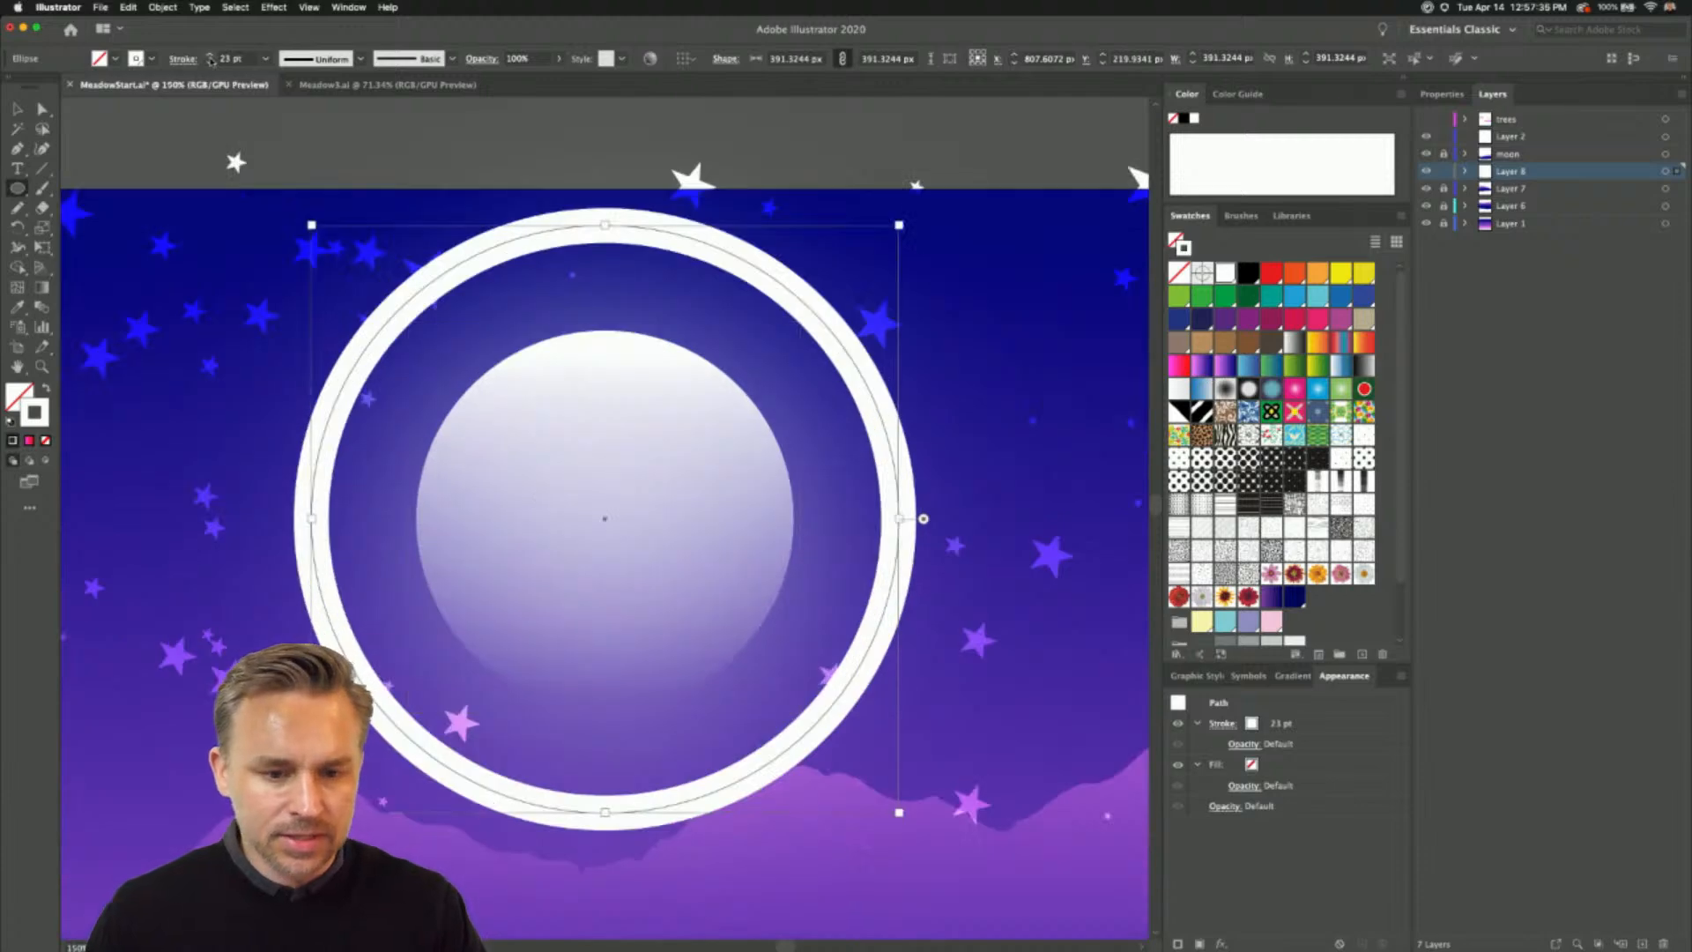
pyautogui.click(1442, 93)
pyautogui.click(1609, 298)
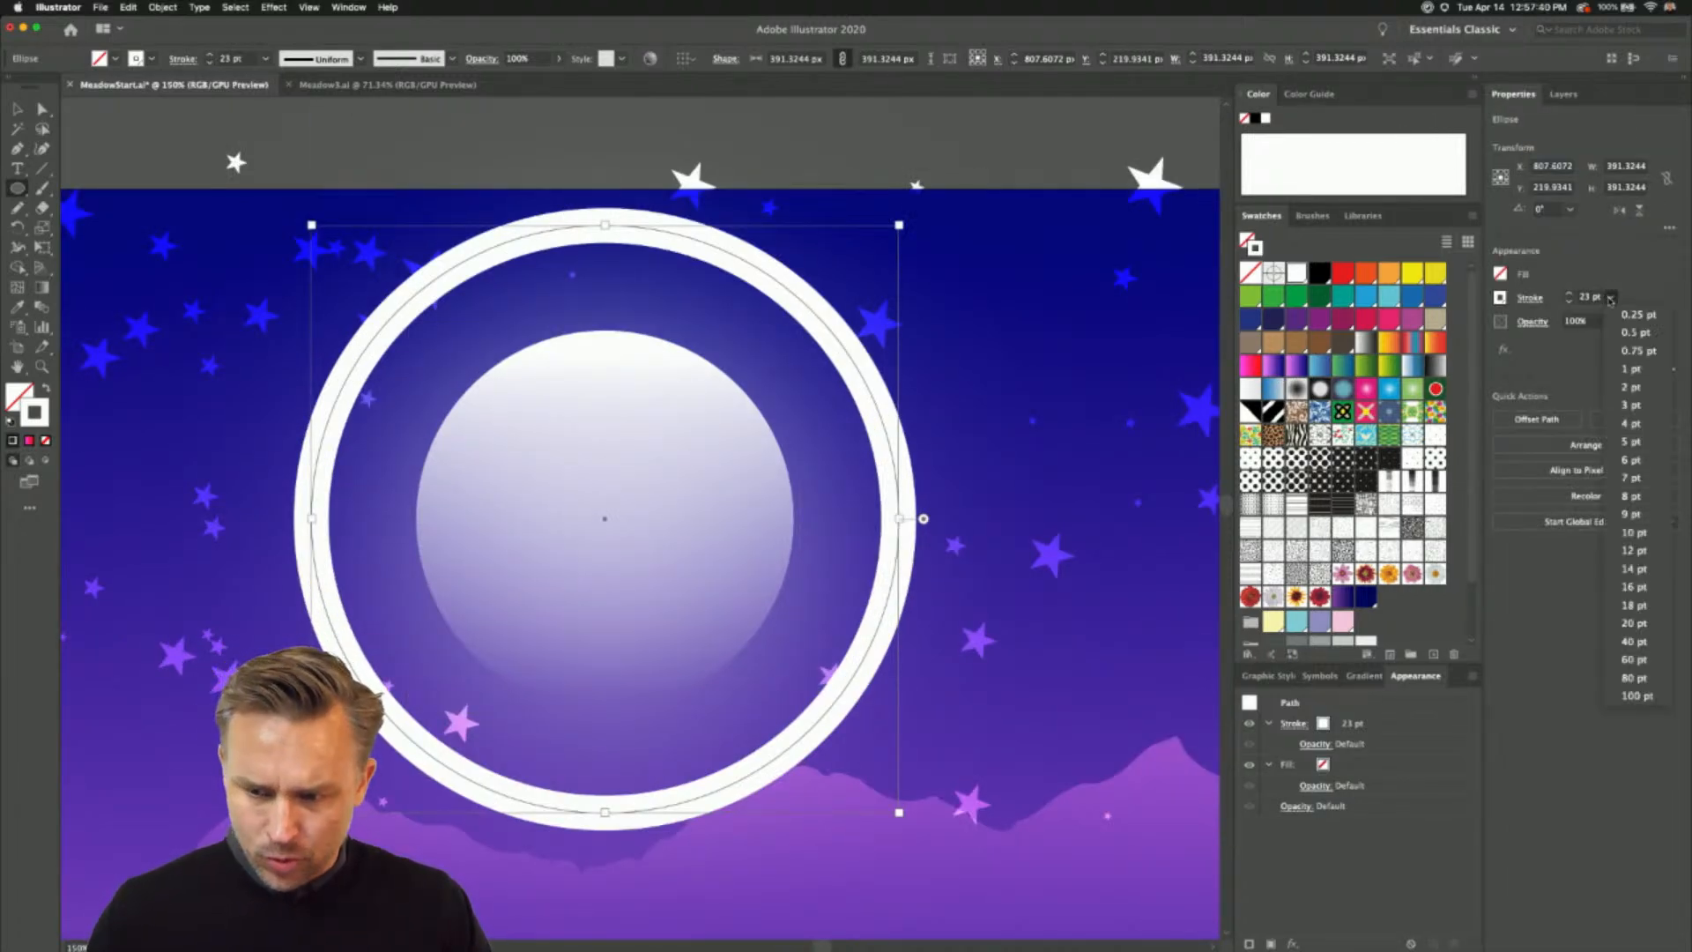
pyautogui.click(1634, 660)
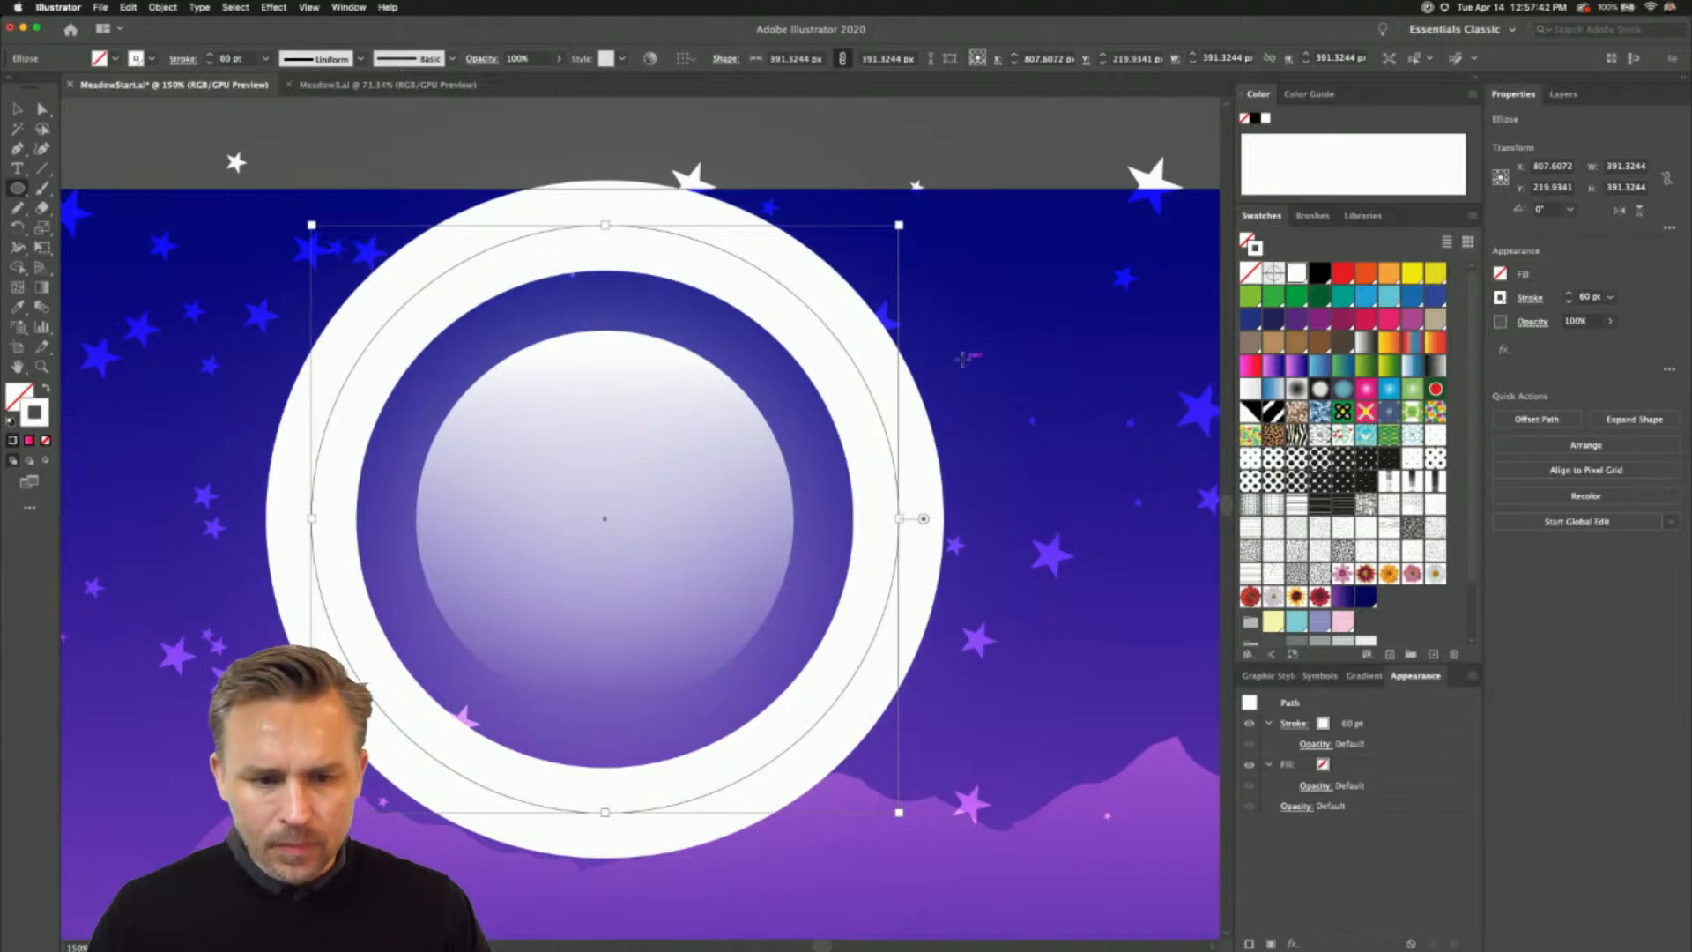
# - Turn the circle's stroke into a dashed line with 20 pt dashes and 20 pt gaps
pyautogui.click(1530, 298)
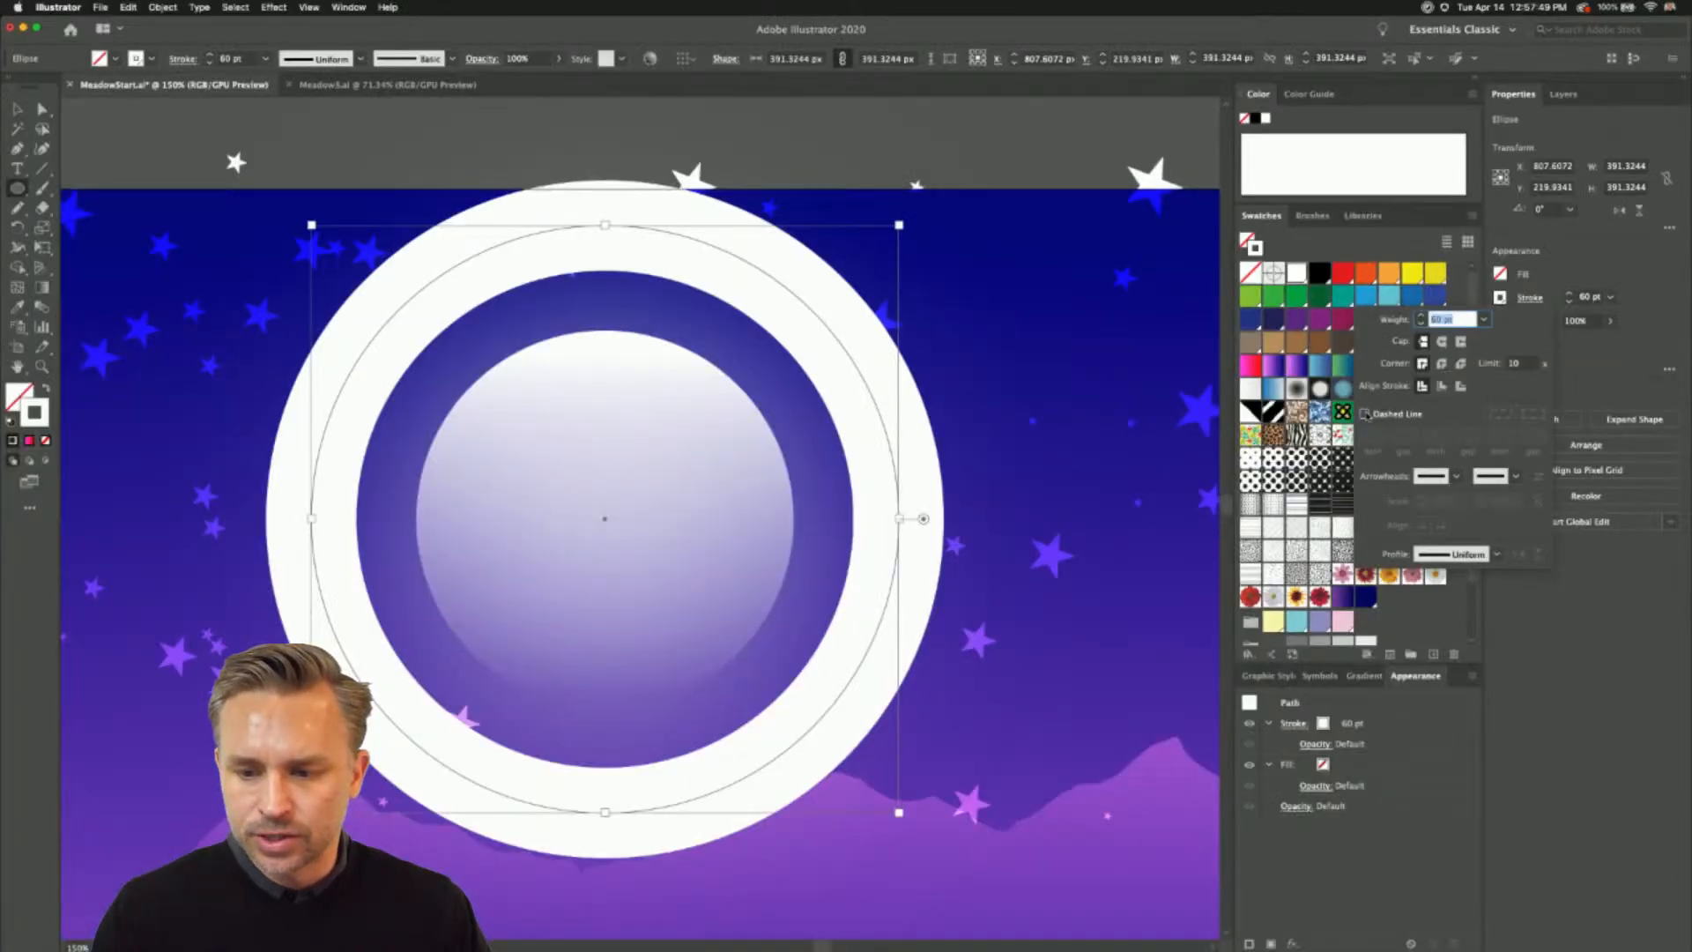
pyautogui.click(1365, 414)
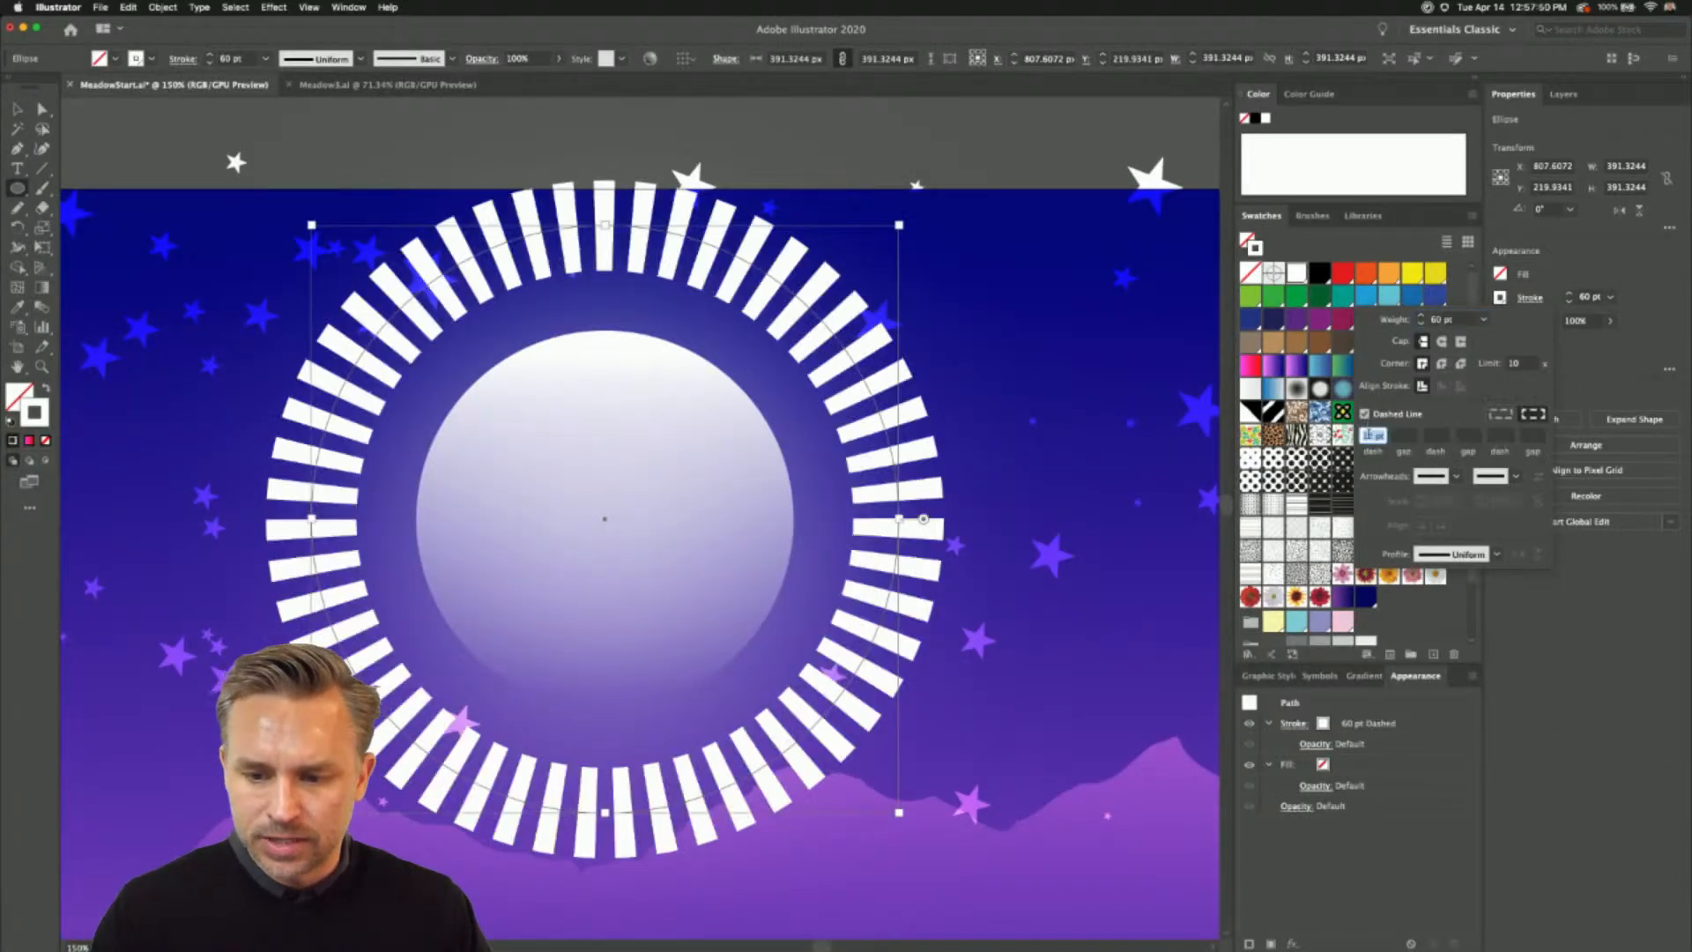
pyautogui.write('20')
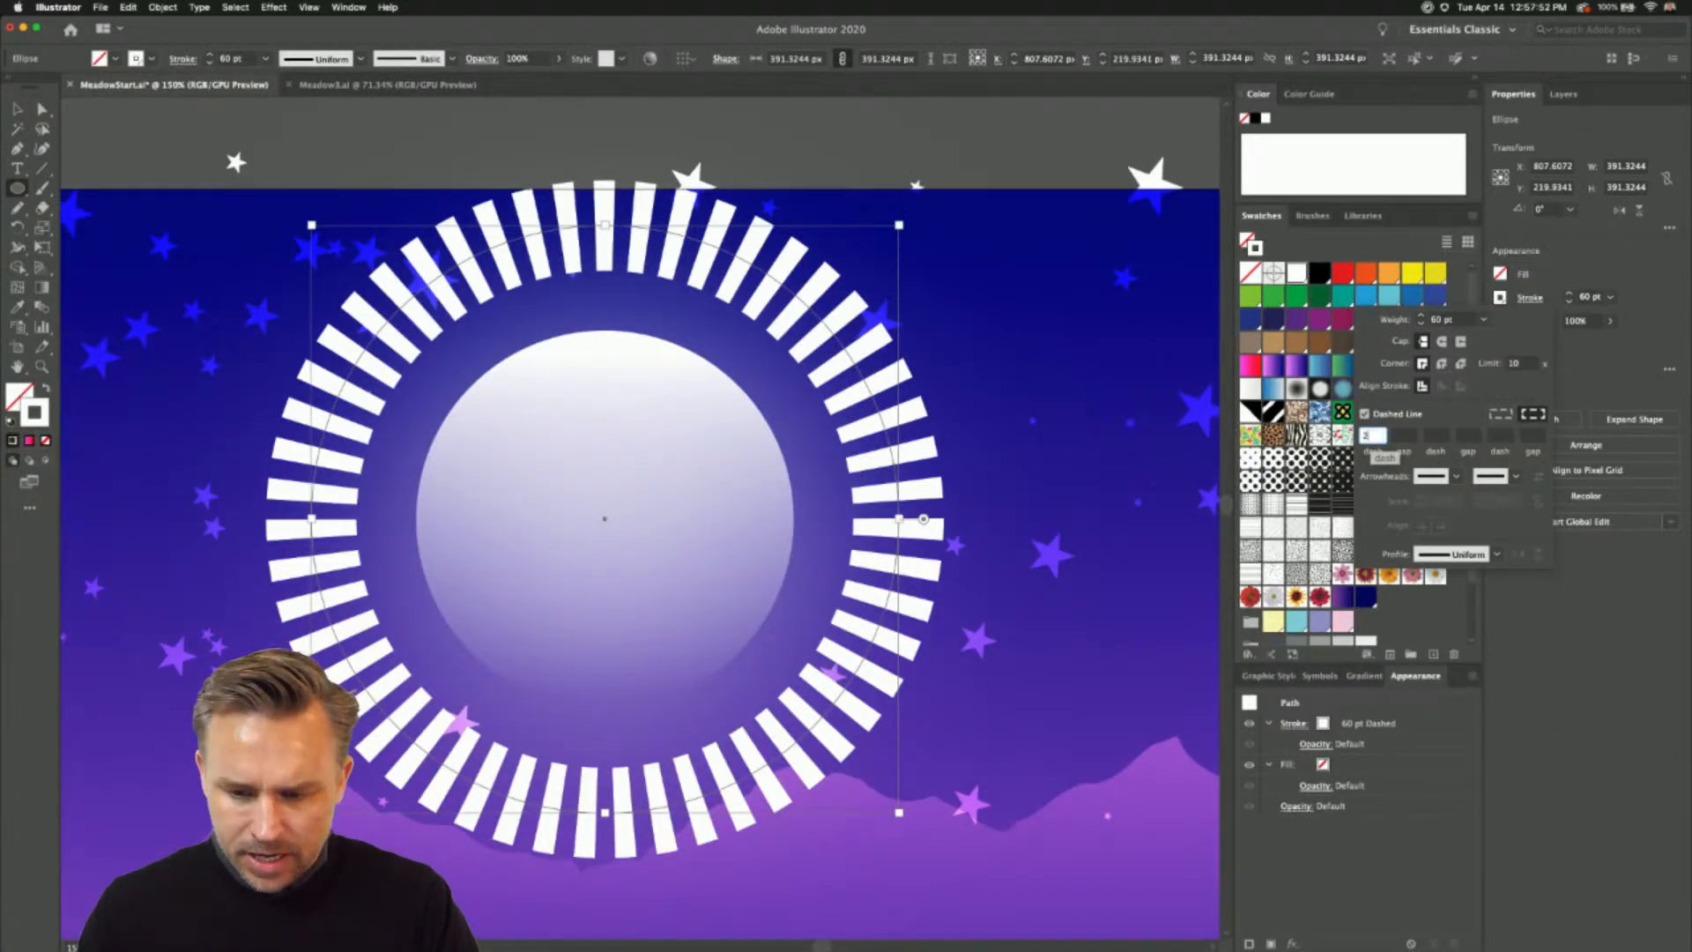
pyautogui.press('Tab')
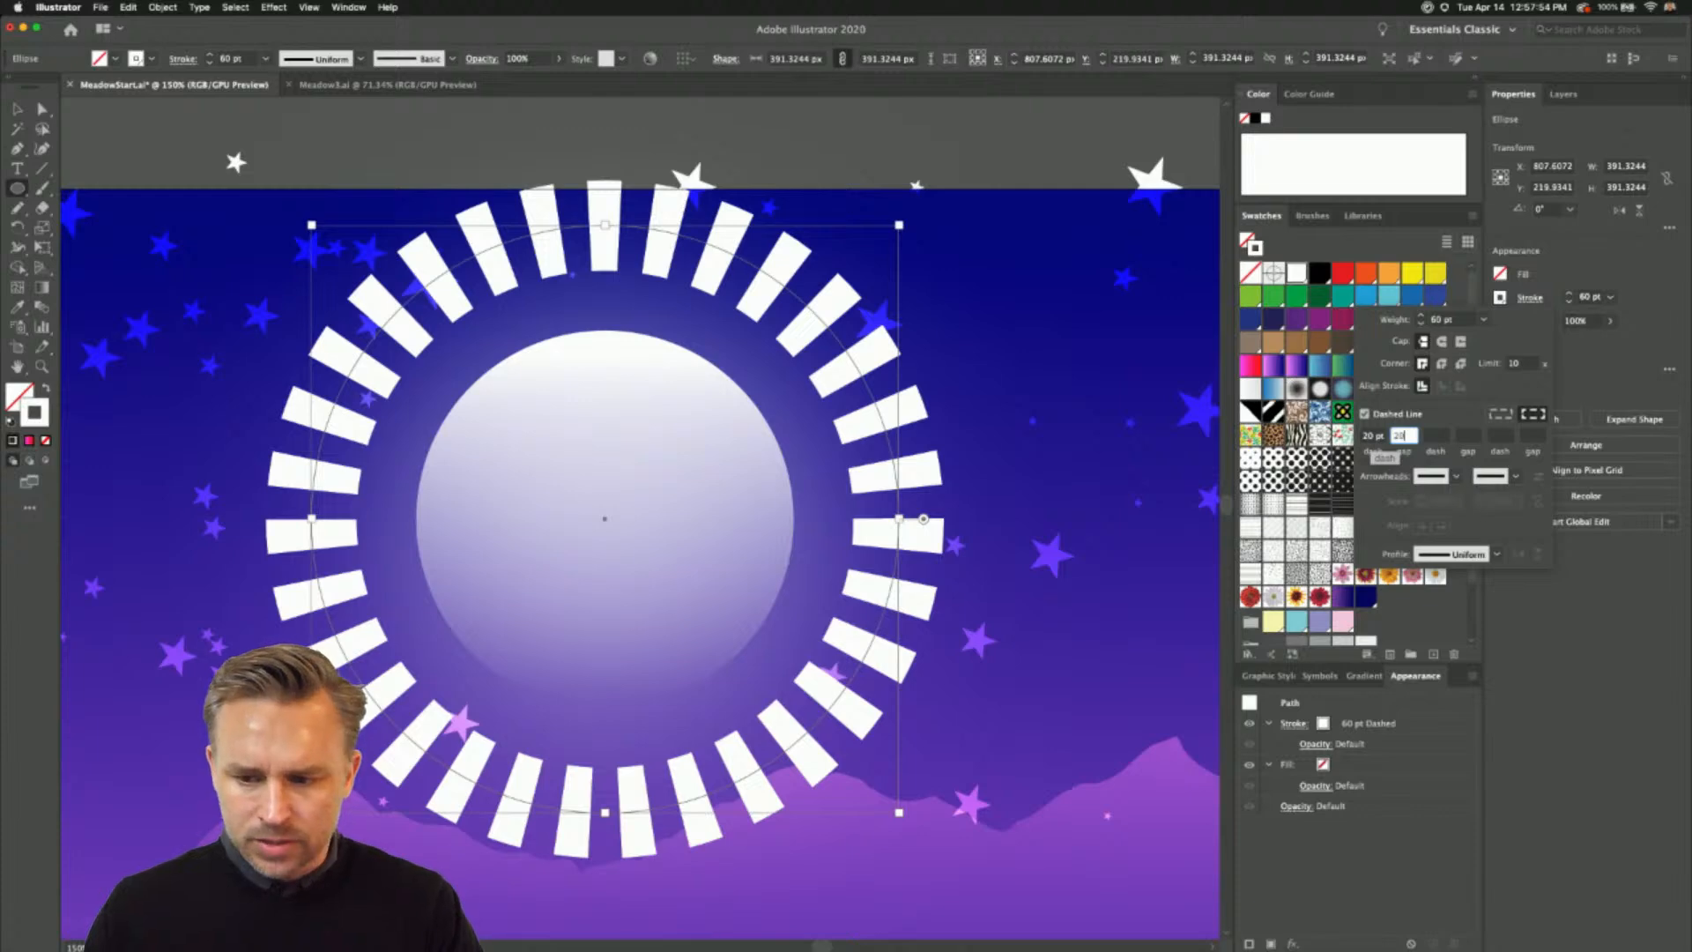
pyautogui.write('20')
pyautogui.press('Return')
# - Lengthen the circle's stroke dashes to 40 pt
pyautogui.click(1373, 436)
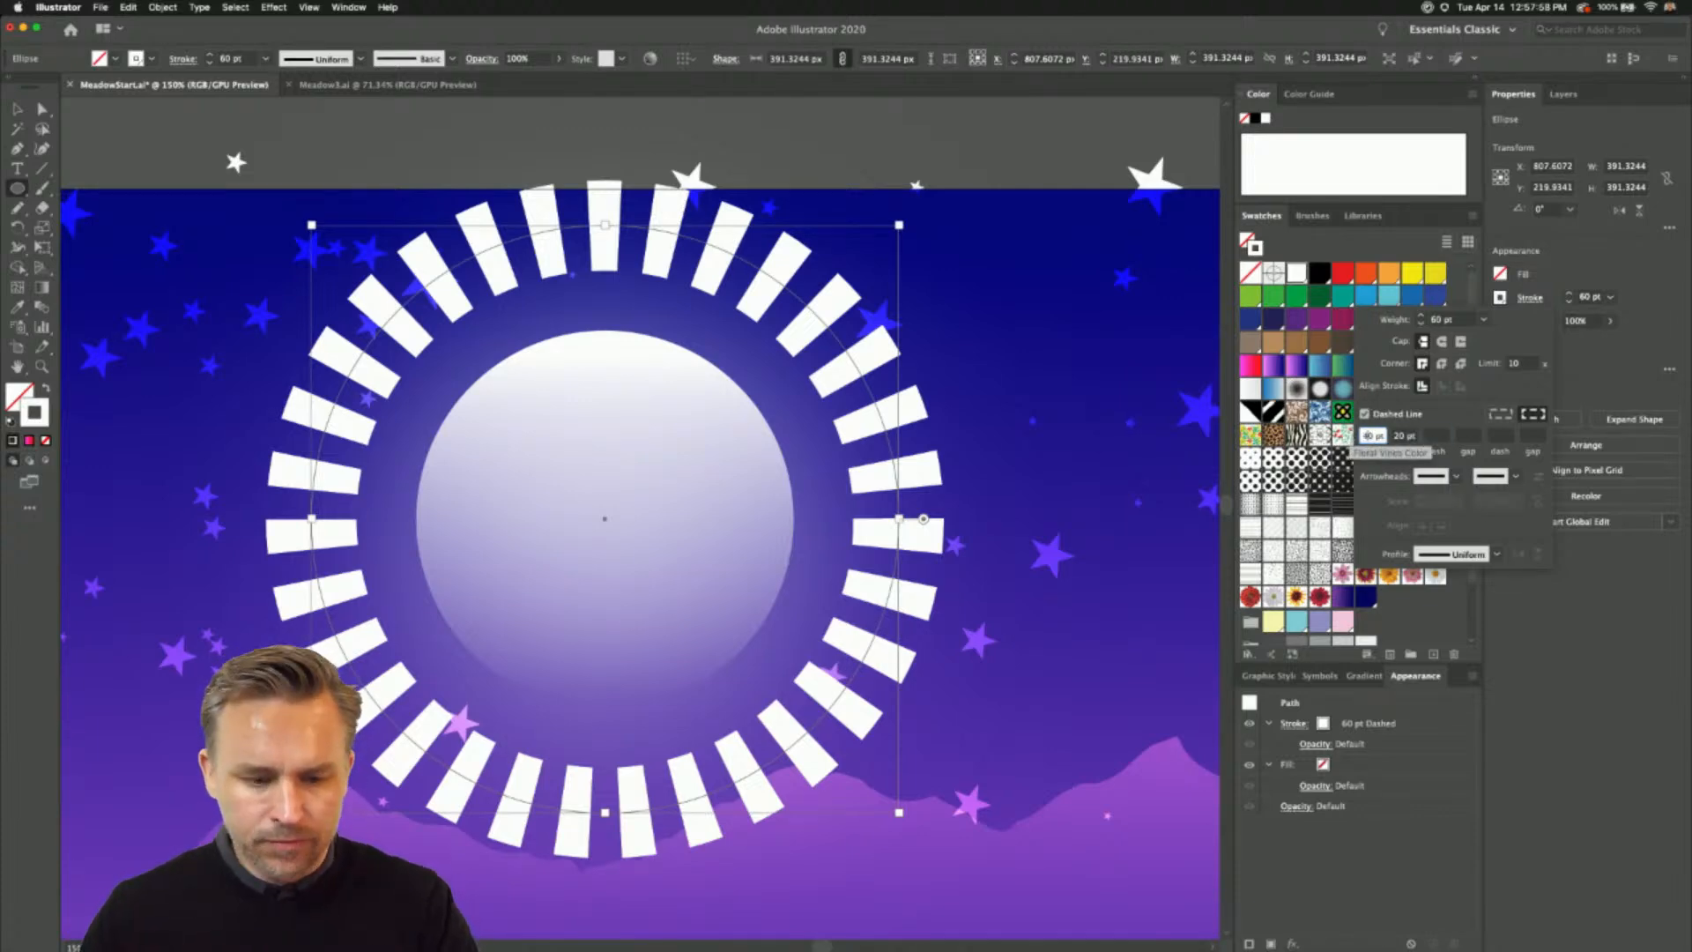
pyautogui.press('Tab')
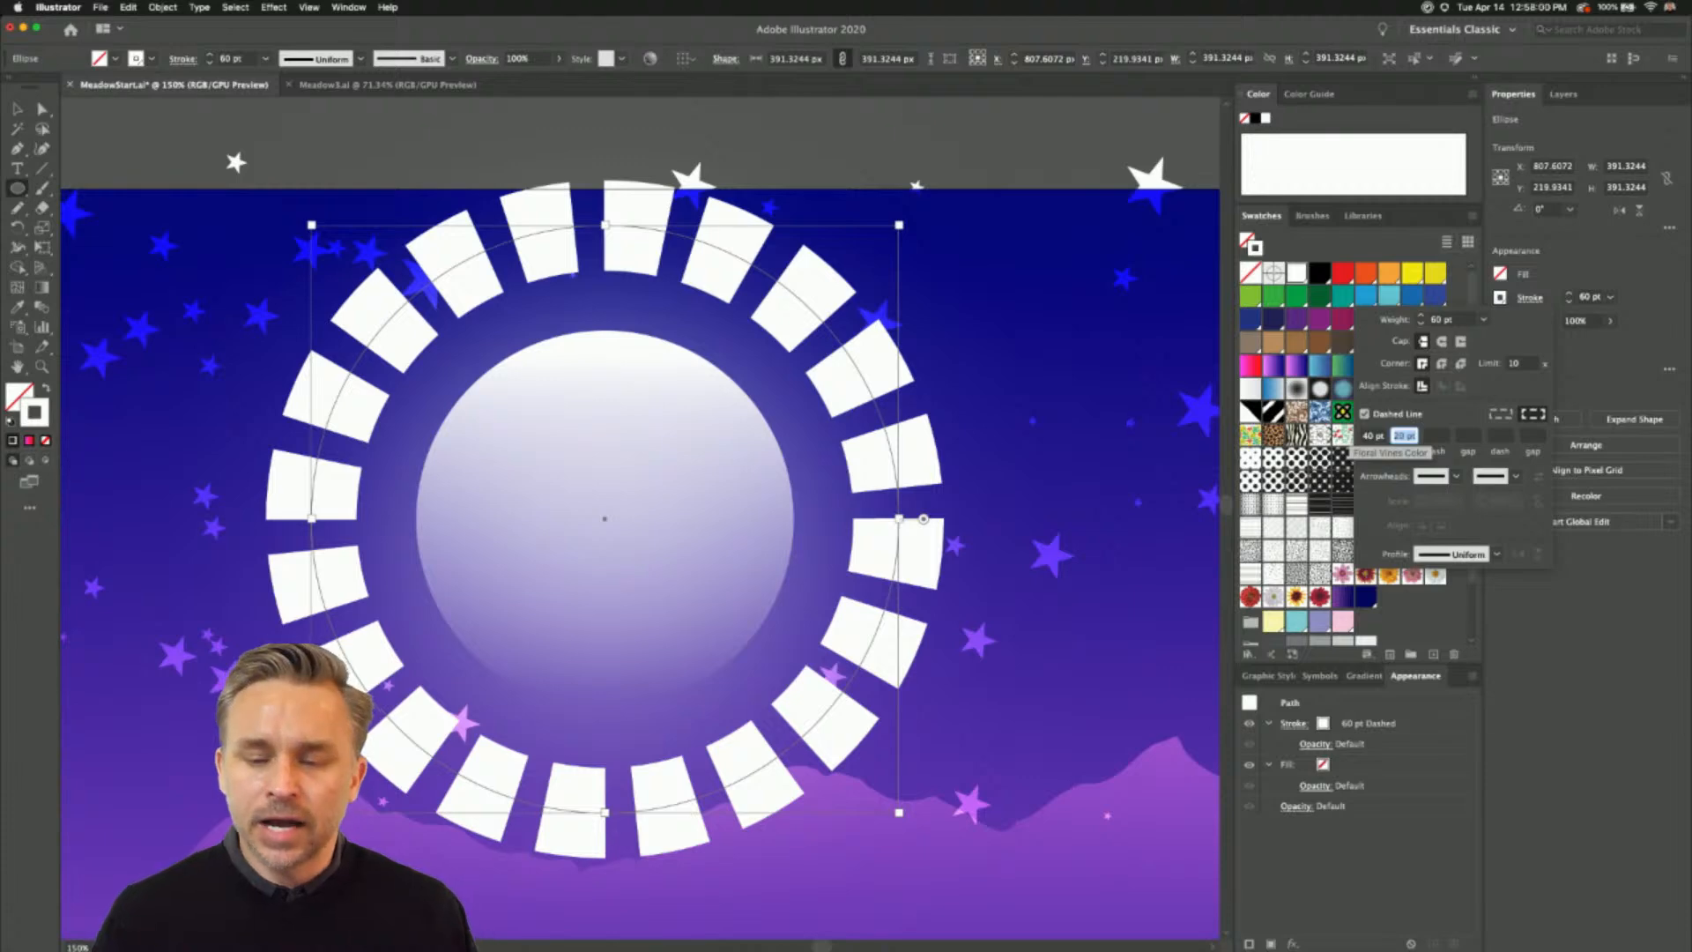
pyautogui.click(1563, 278)
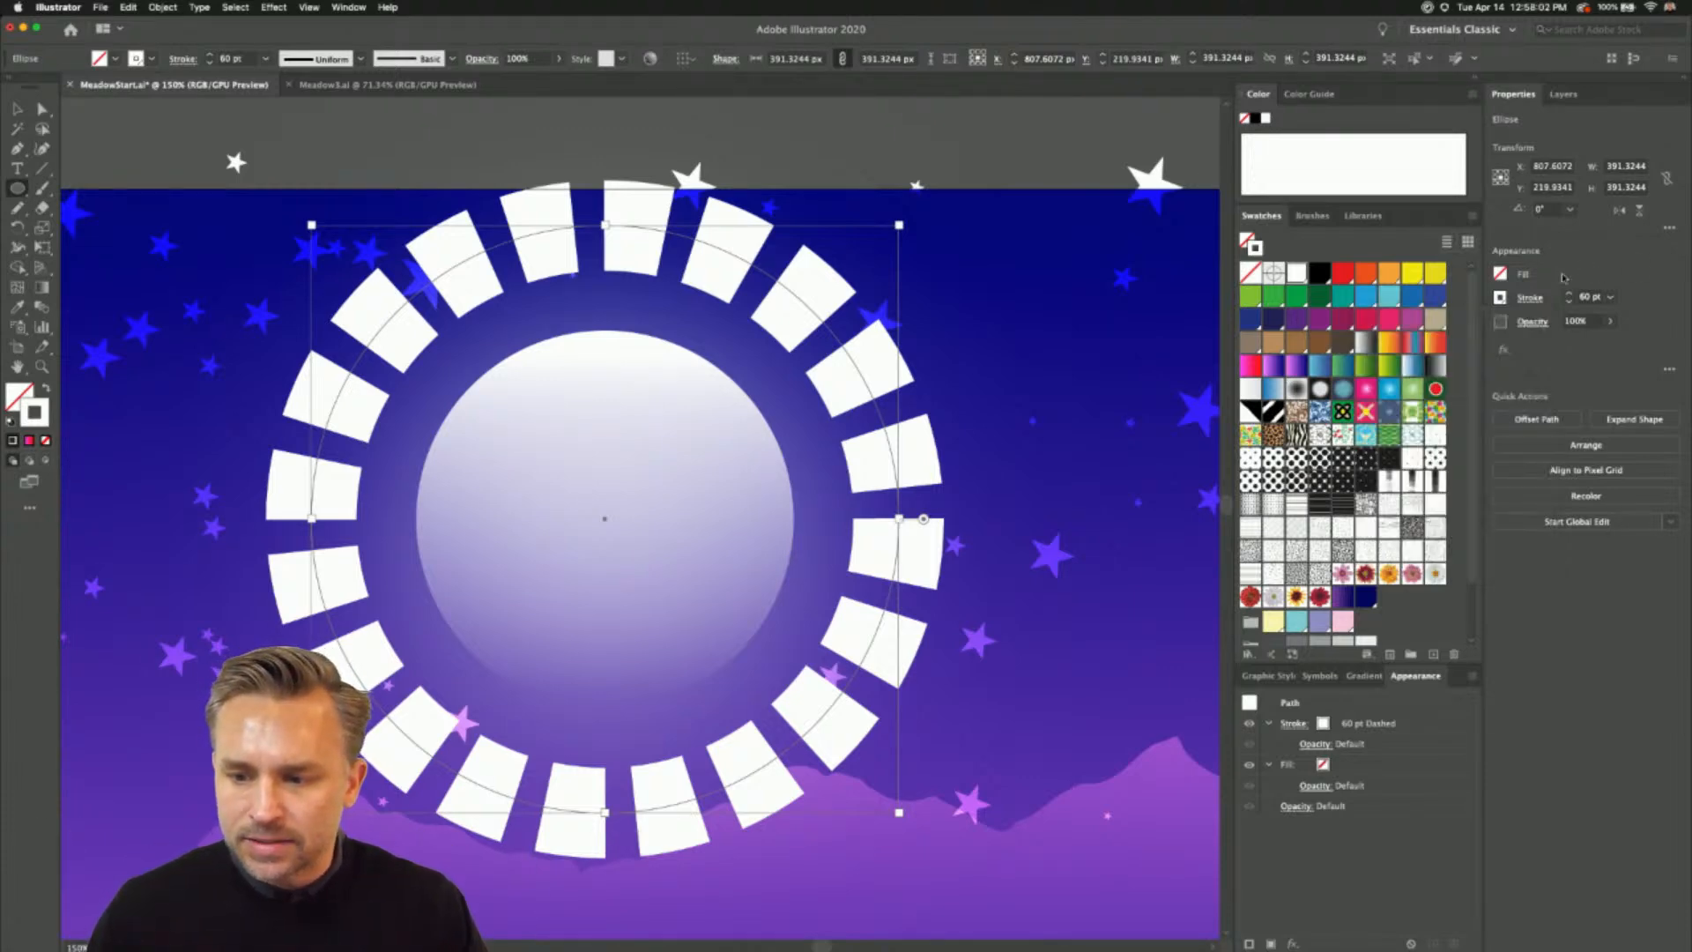
# - Increase the dashed circle's stroke weight to 100 pt and further to 500 pt, forming rays from the moon's centre
pyautogui.click(1611, 298)
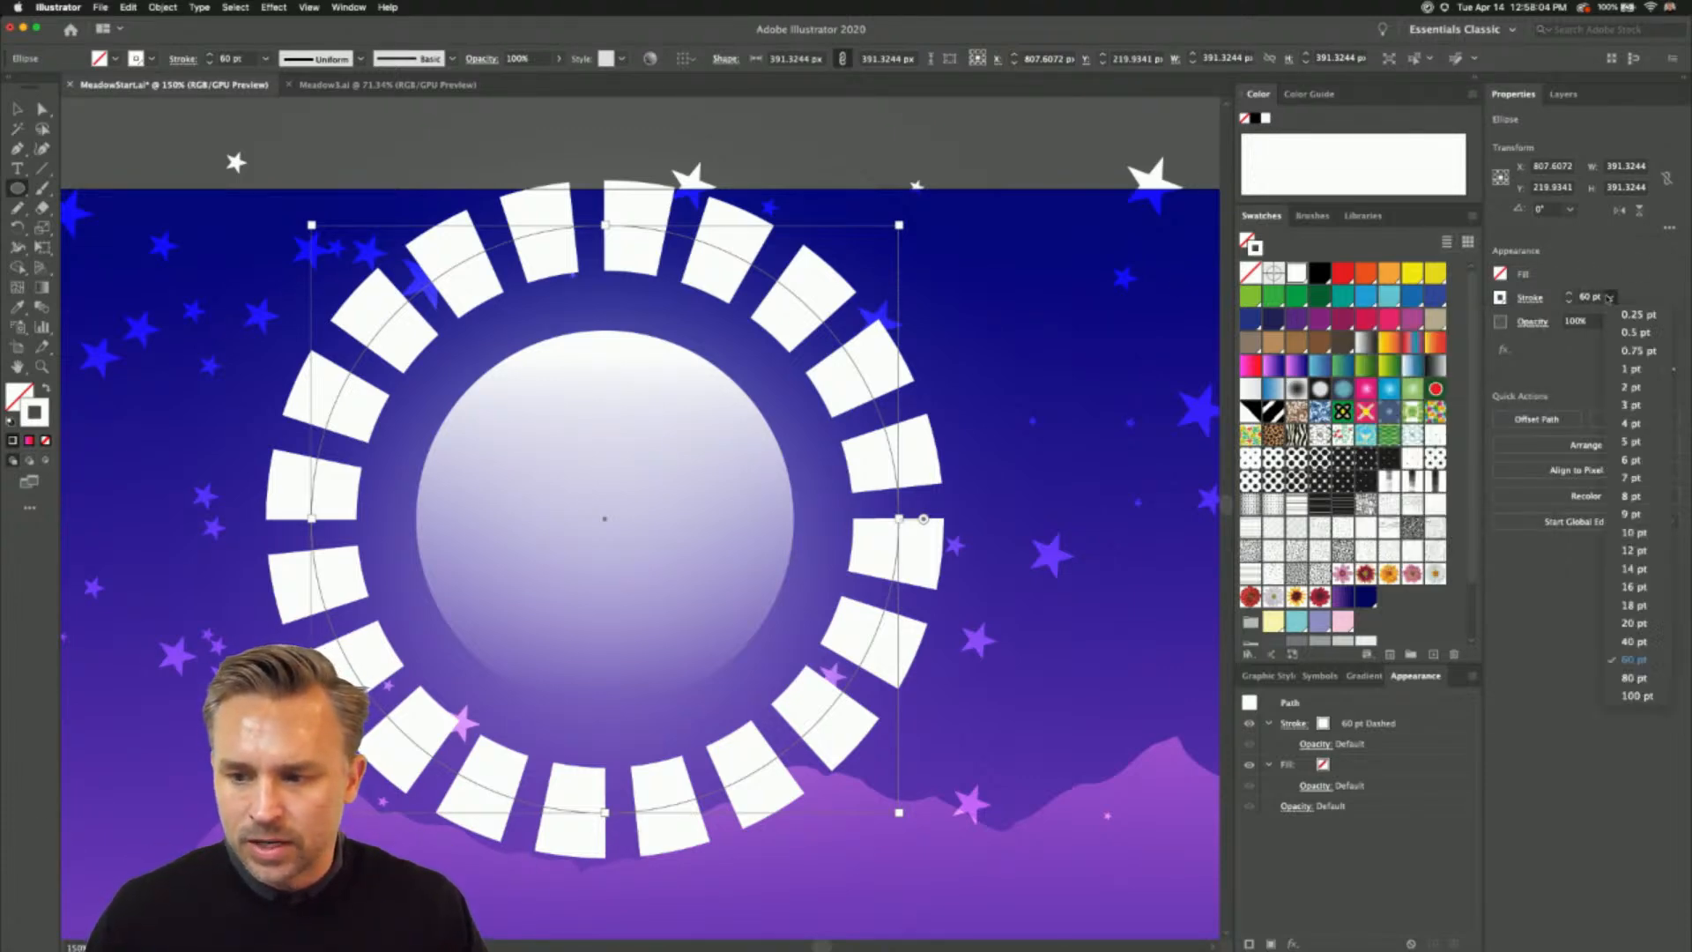
pyautogui.click(1627, 696)
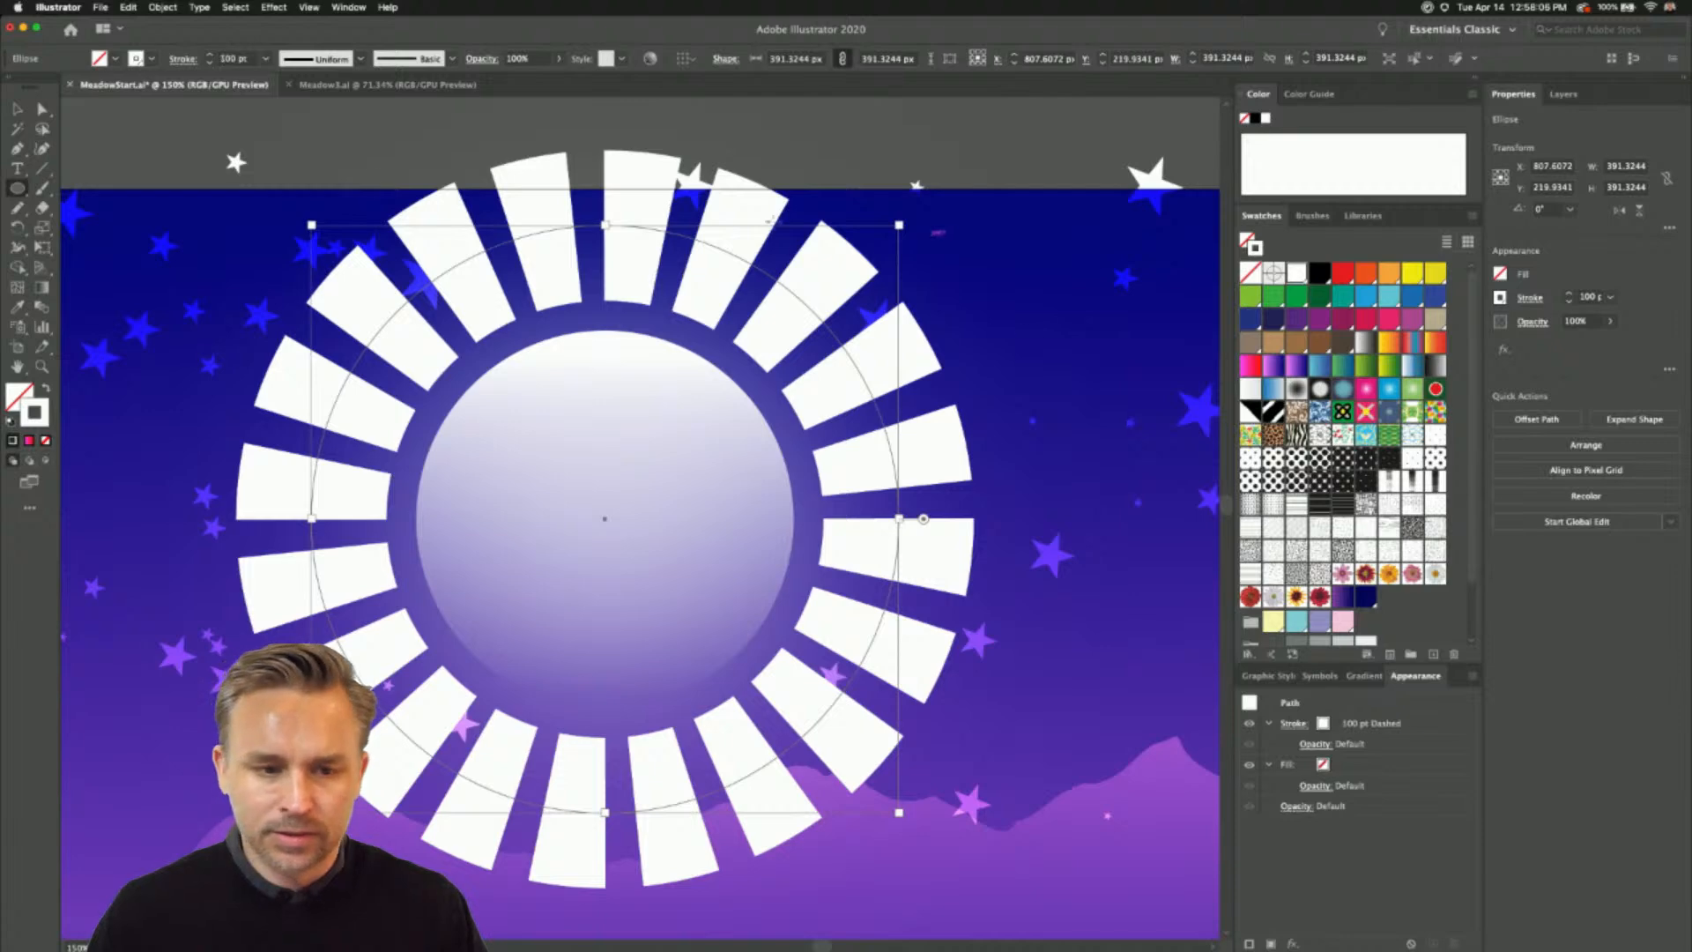
pyautogui.click(1583, 297)
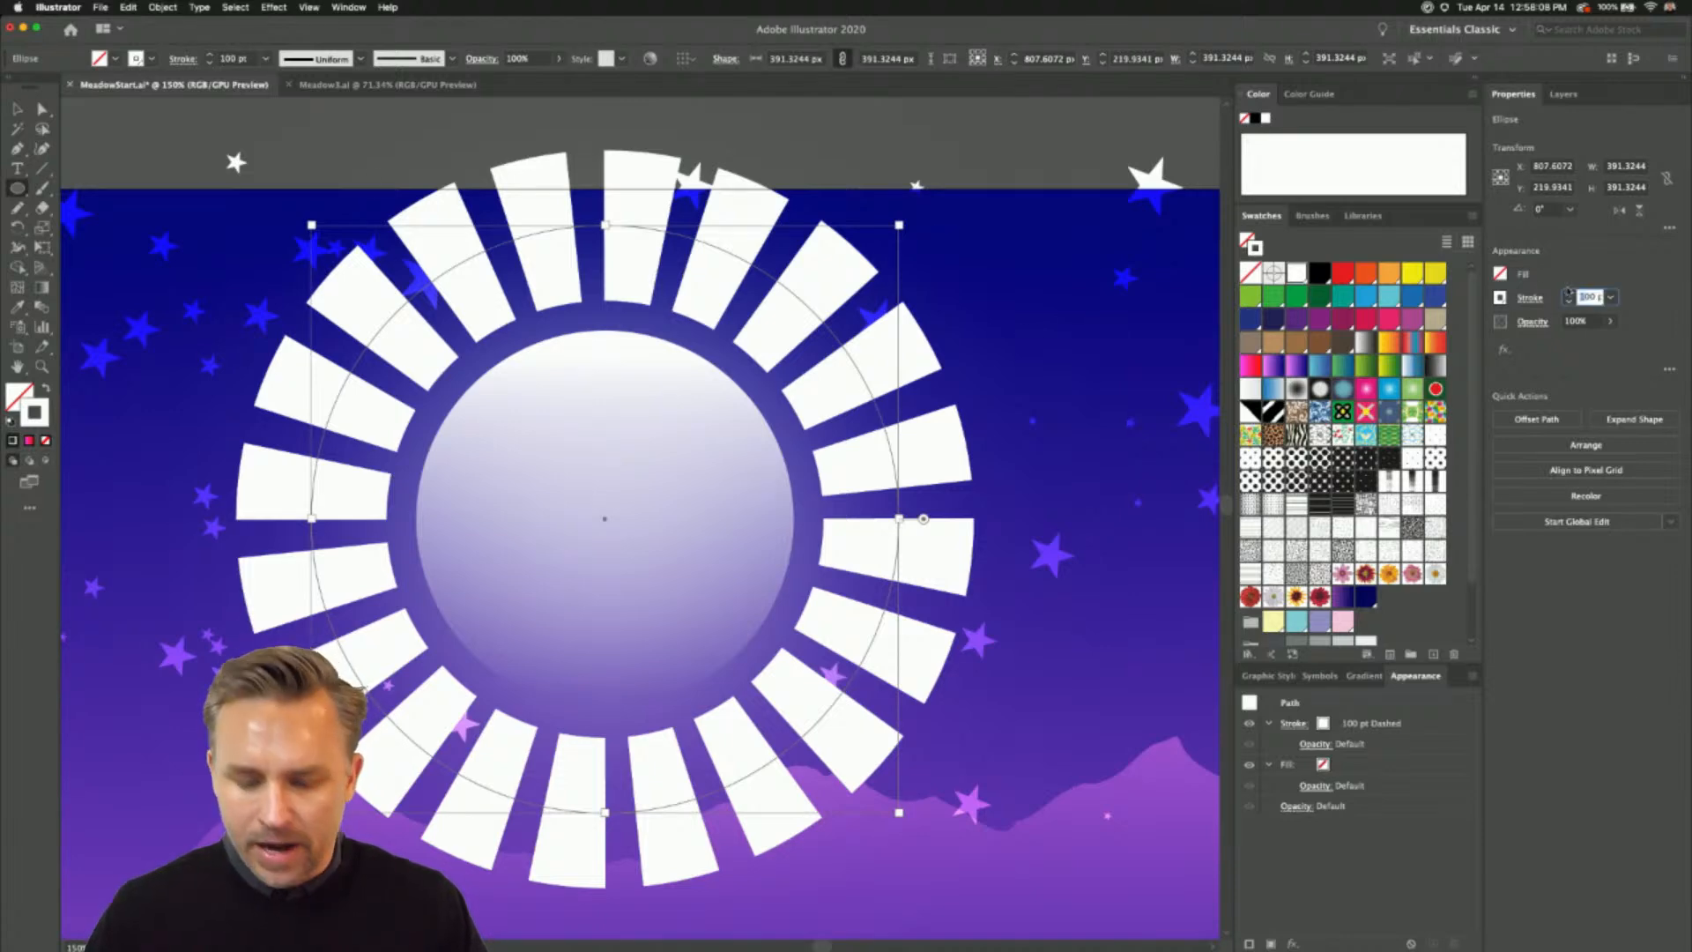
pyautogui.press('Return')
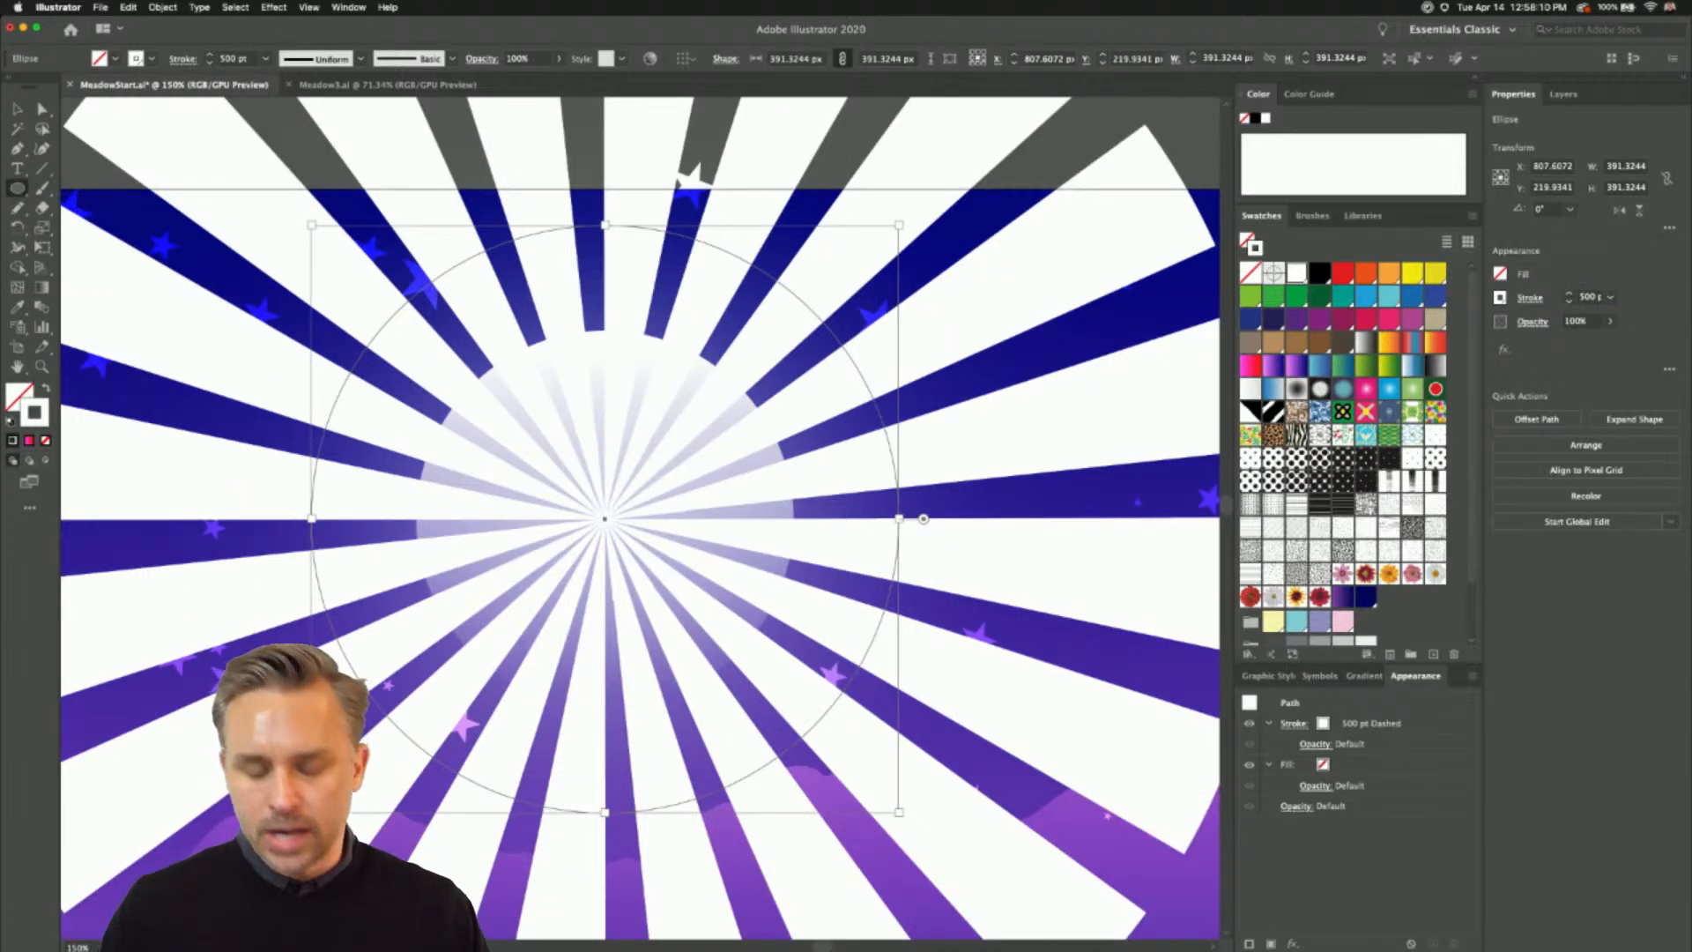
# - Set the dashed ray circle's blending mode to Overlay
pyautogui.click(1531, 299)
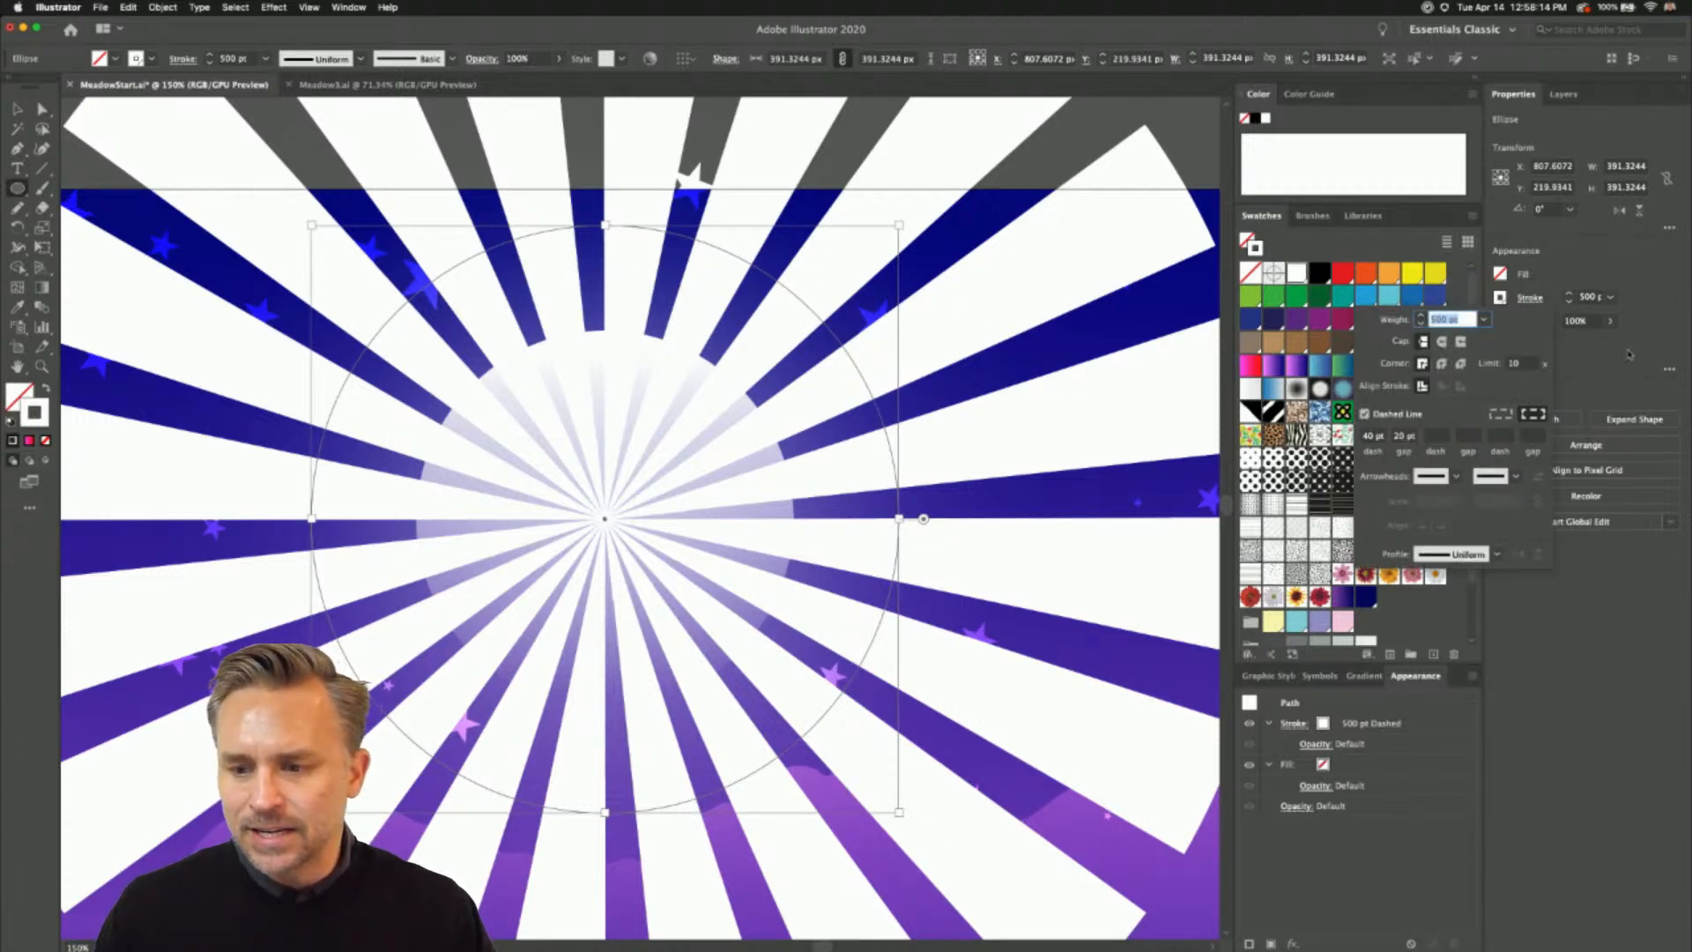
pyautogui.click(1629, 354)
pyautogui.click(1532, 321)
pyautogui.click(1407, 353)
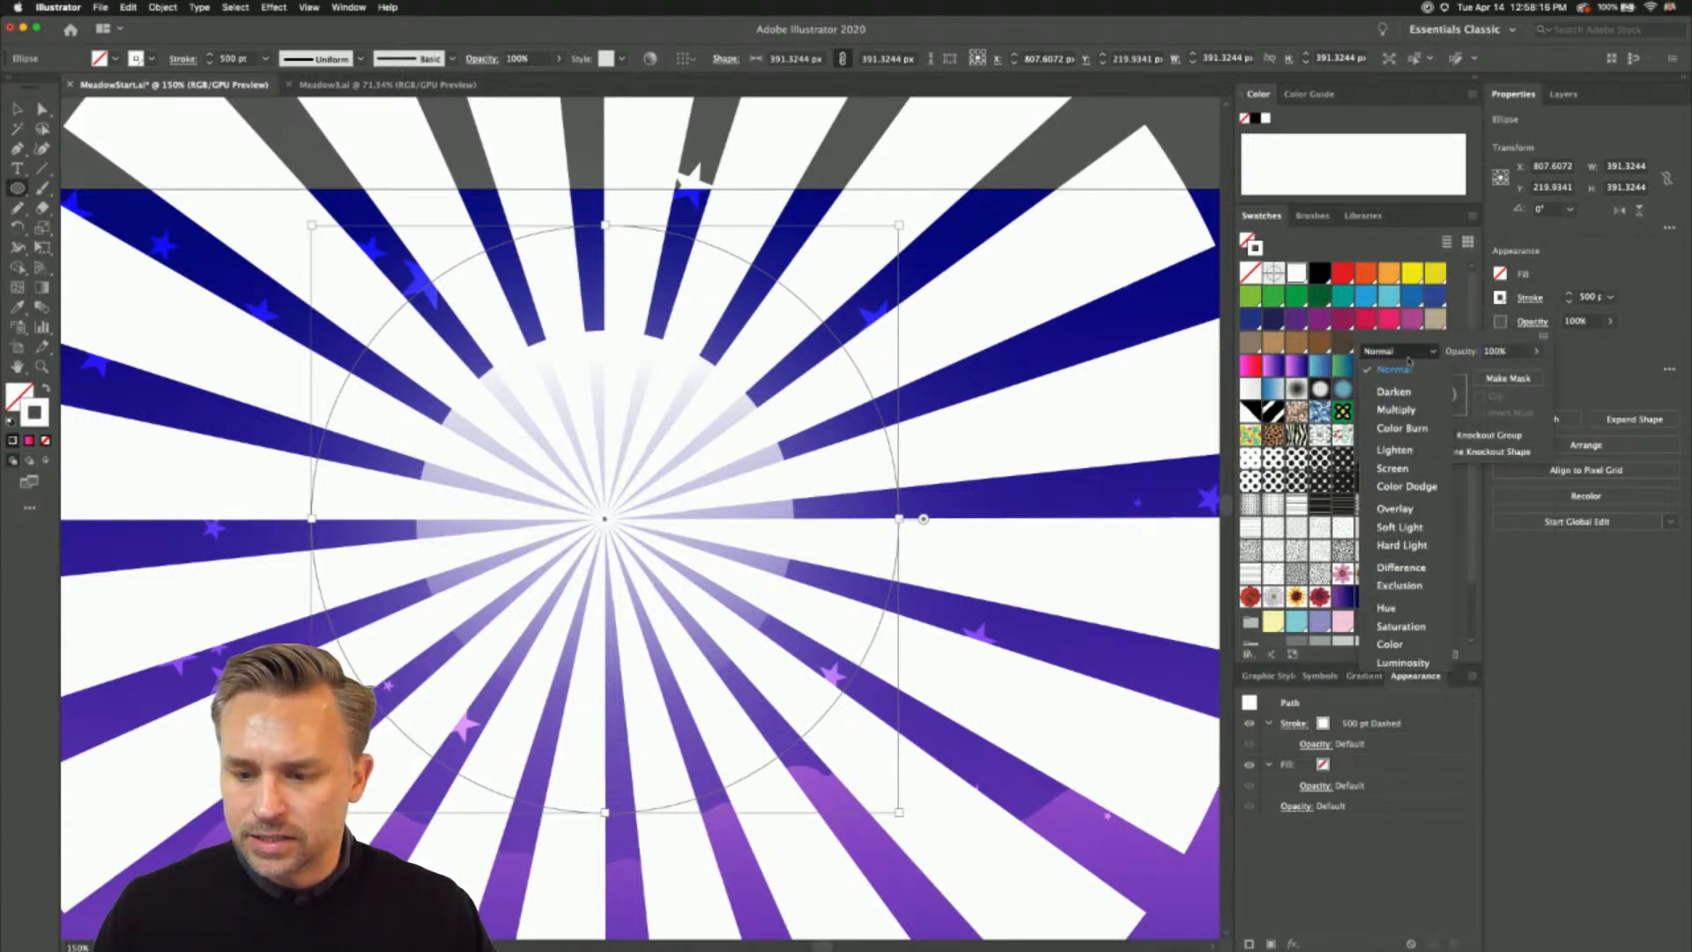
pyautogui.click(1392, 509)
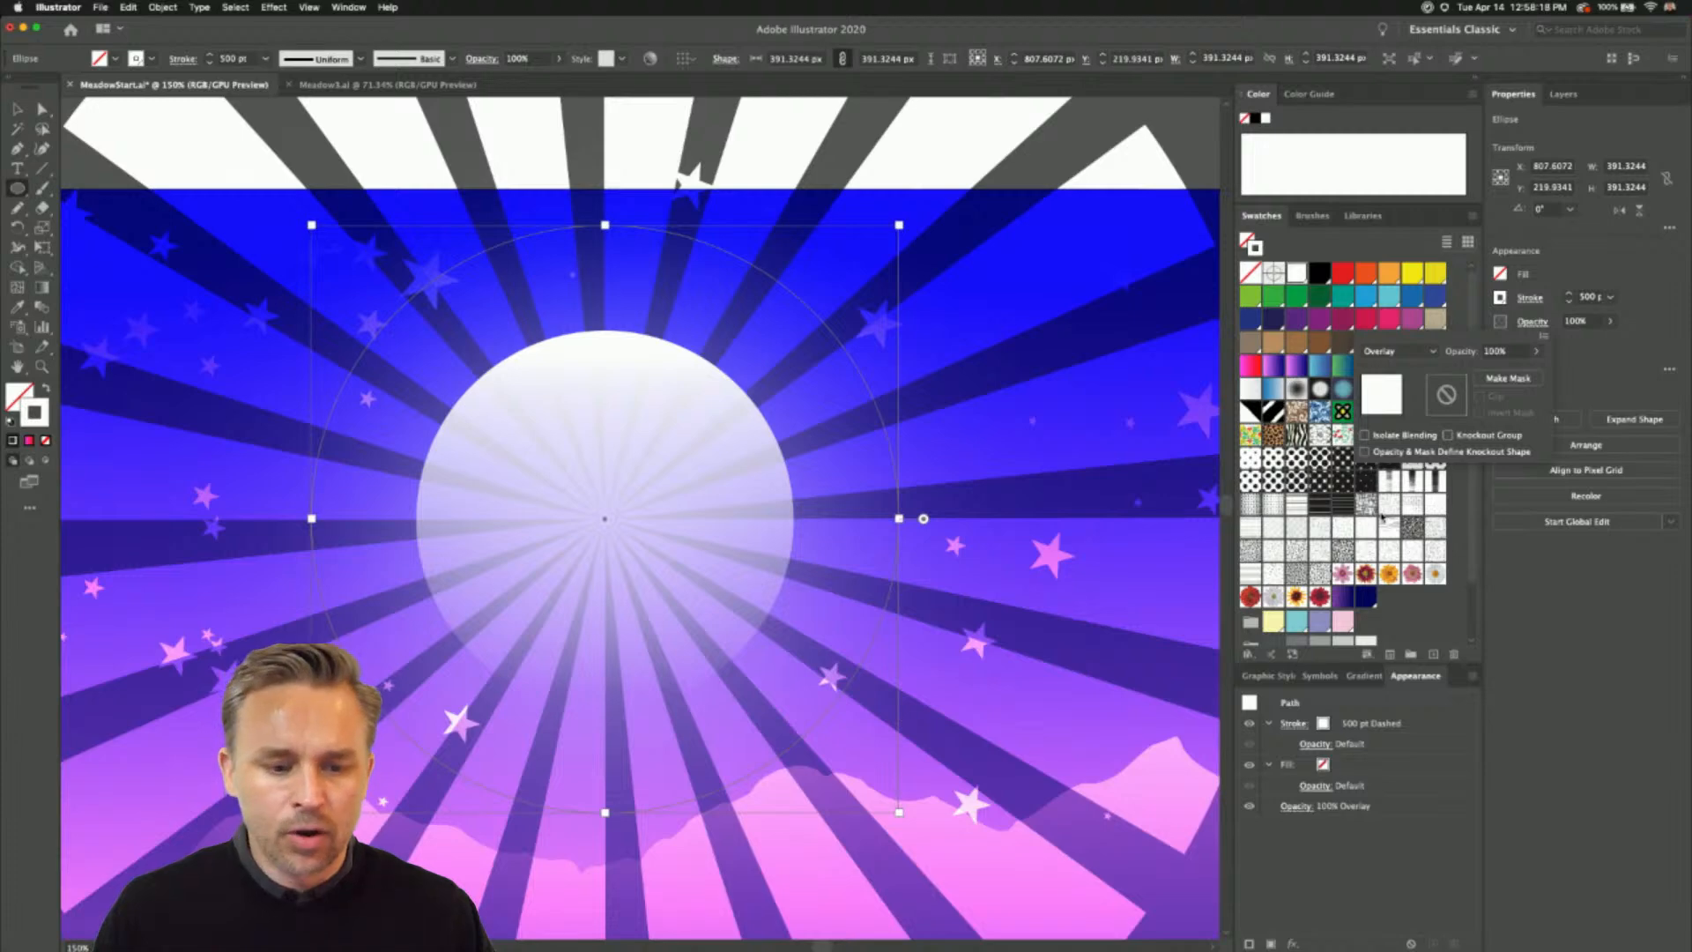
# - Scale the ray circle up proportionally around the moon's centre to about 683 px wide
pyautogui.press('super+minus')
pyautogui.press('super+minus')
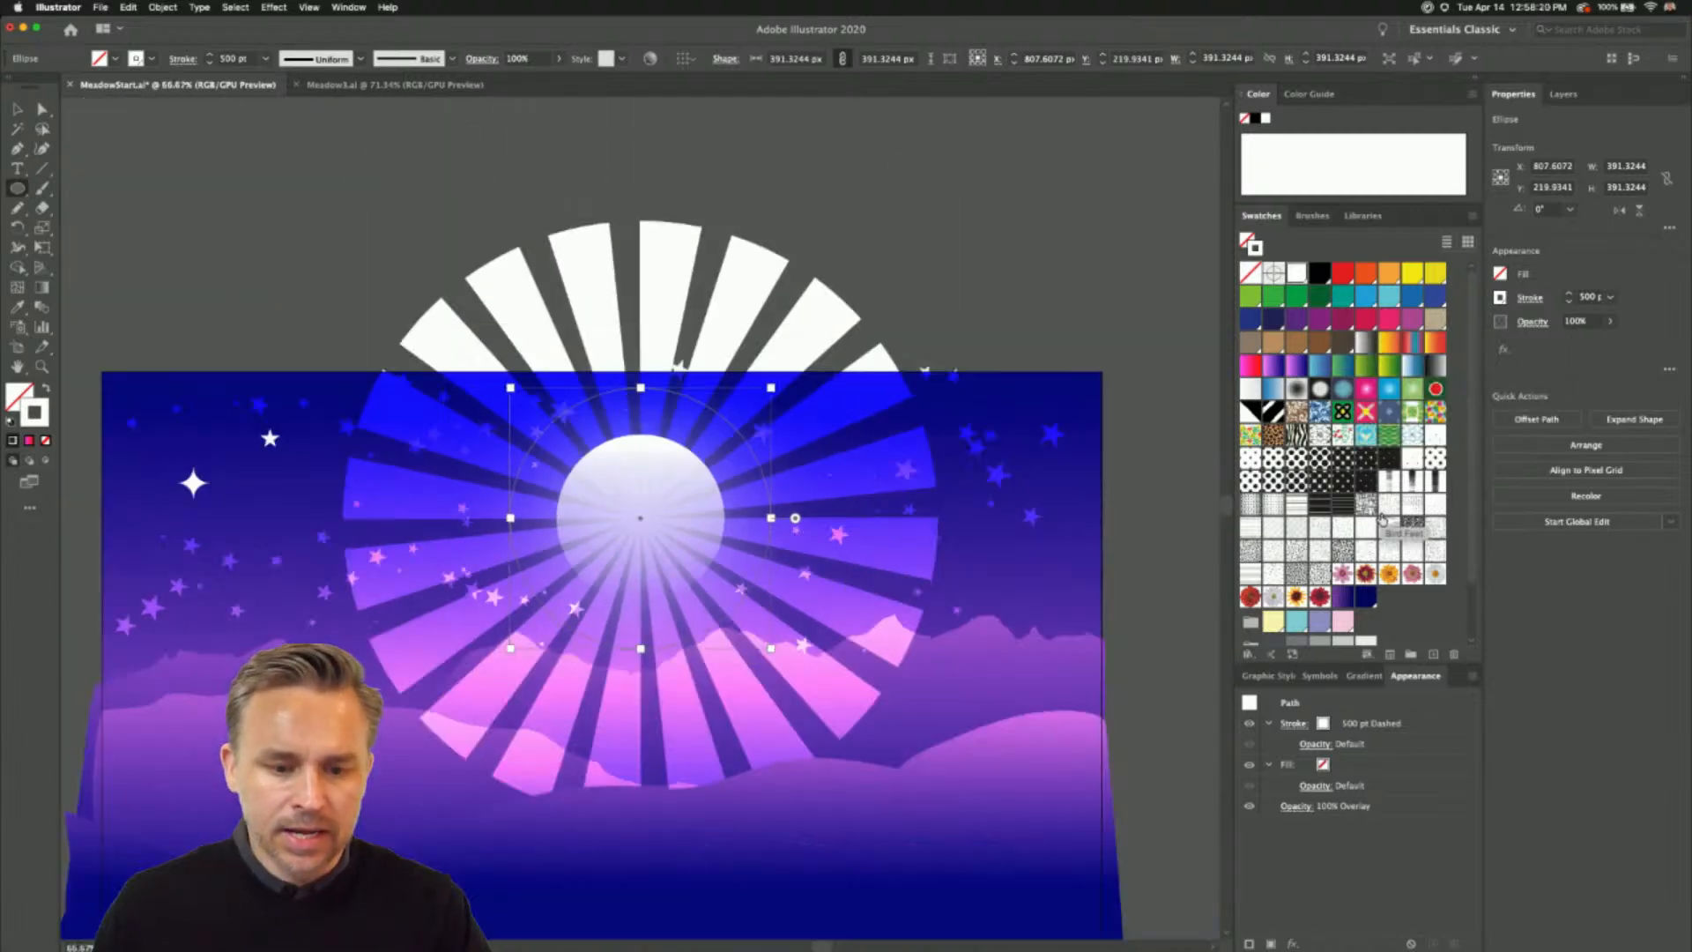
pyautogui.press('super+minus')
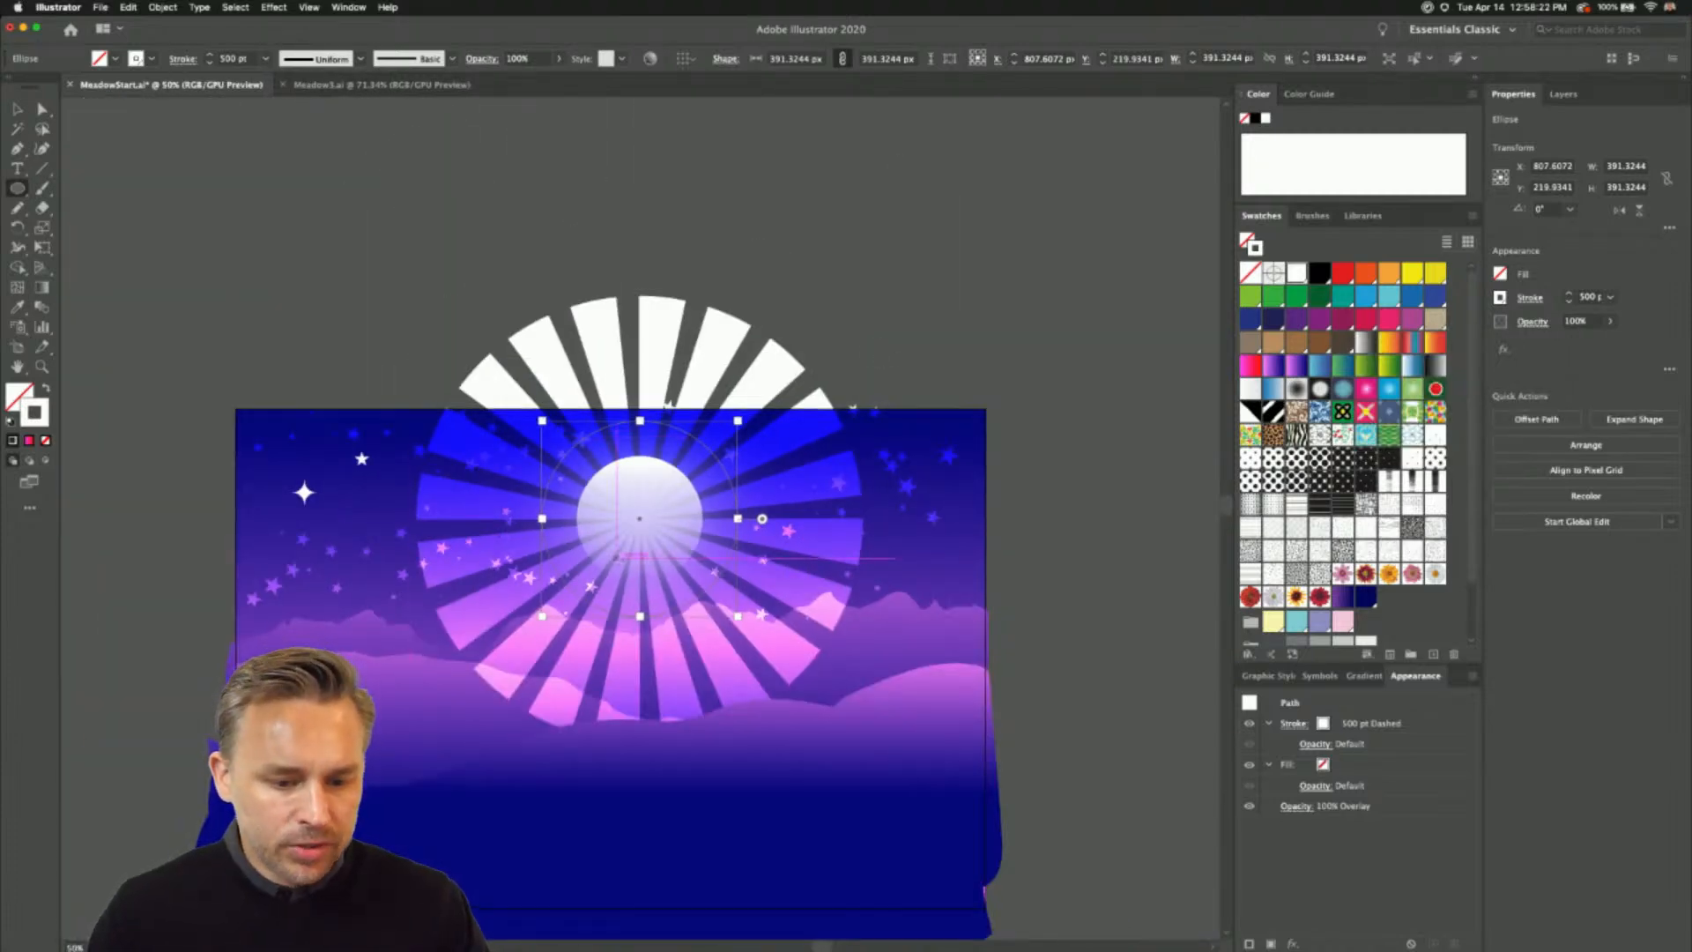
pyautogui.click(17, 108)
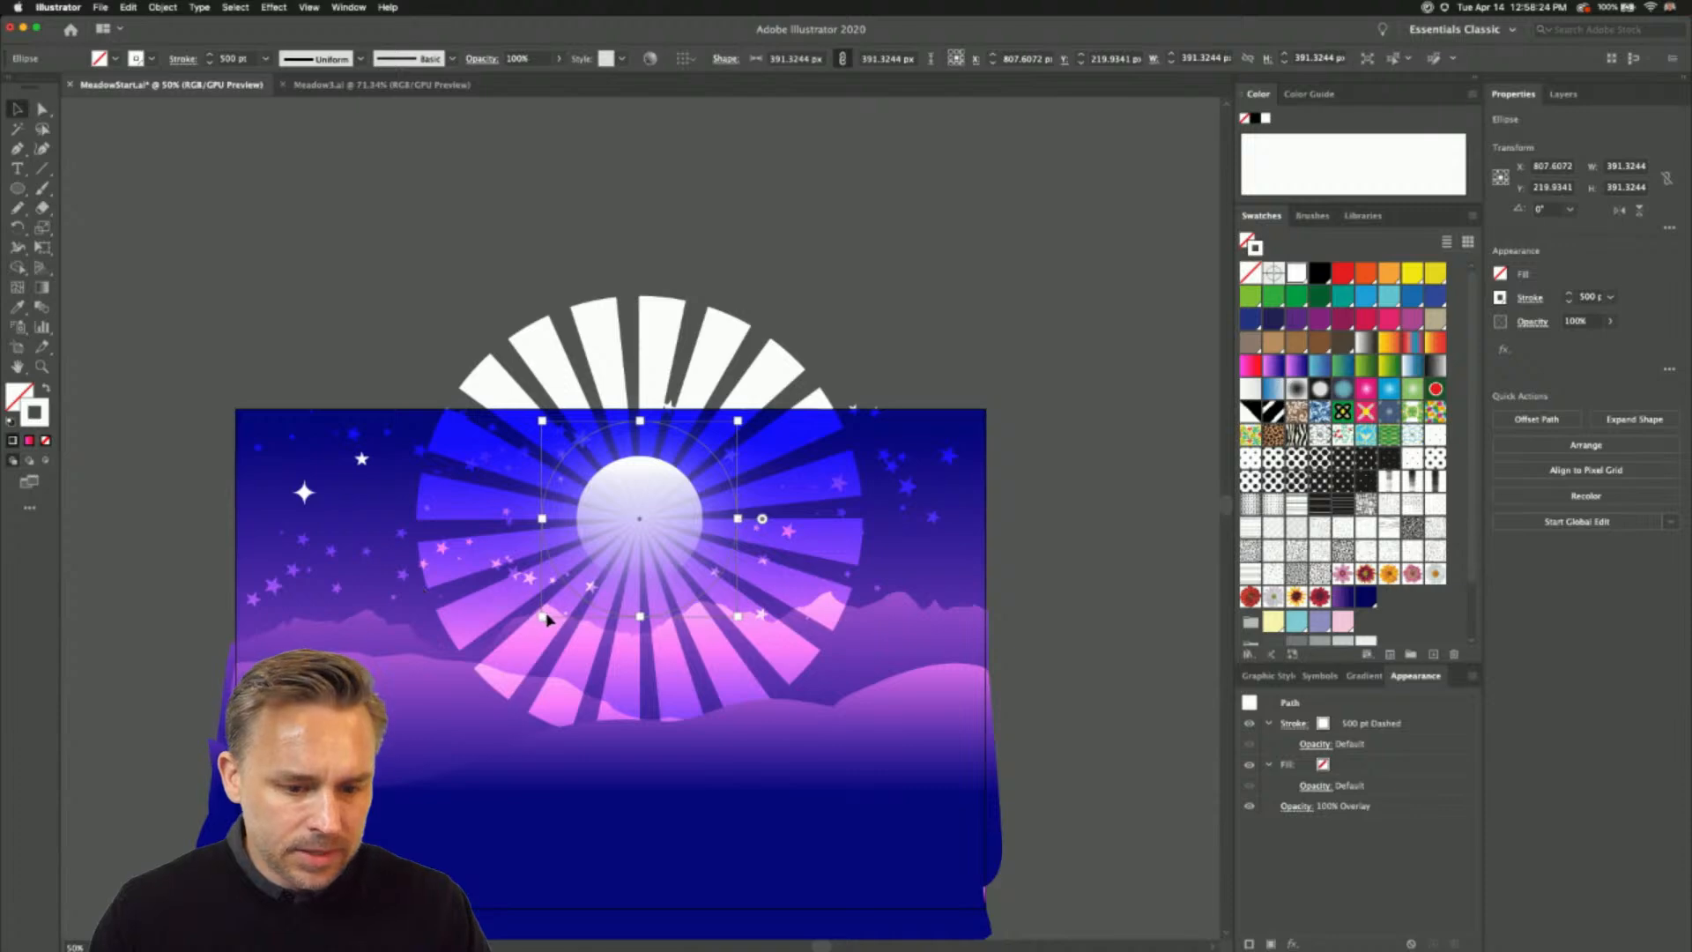
pyautogui.moveTo(544, 618); pyautogui.dragTo(381, 755)
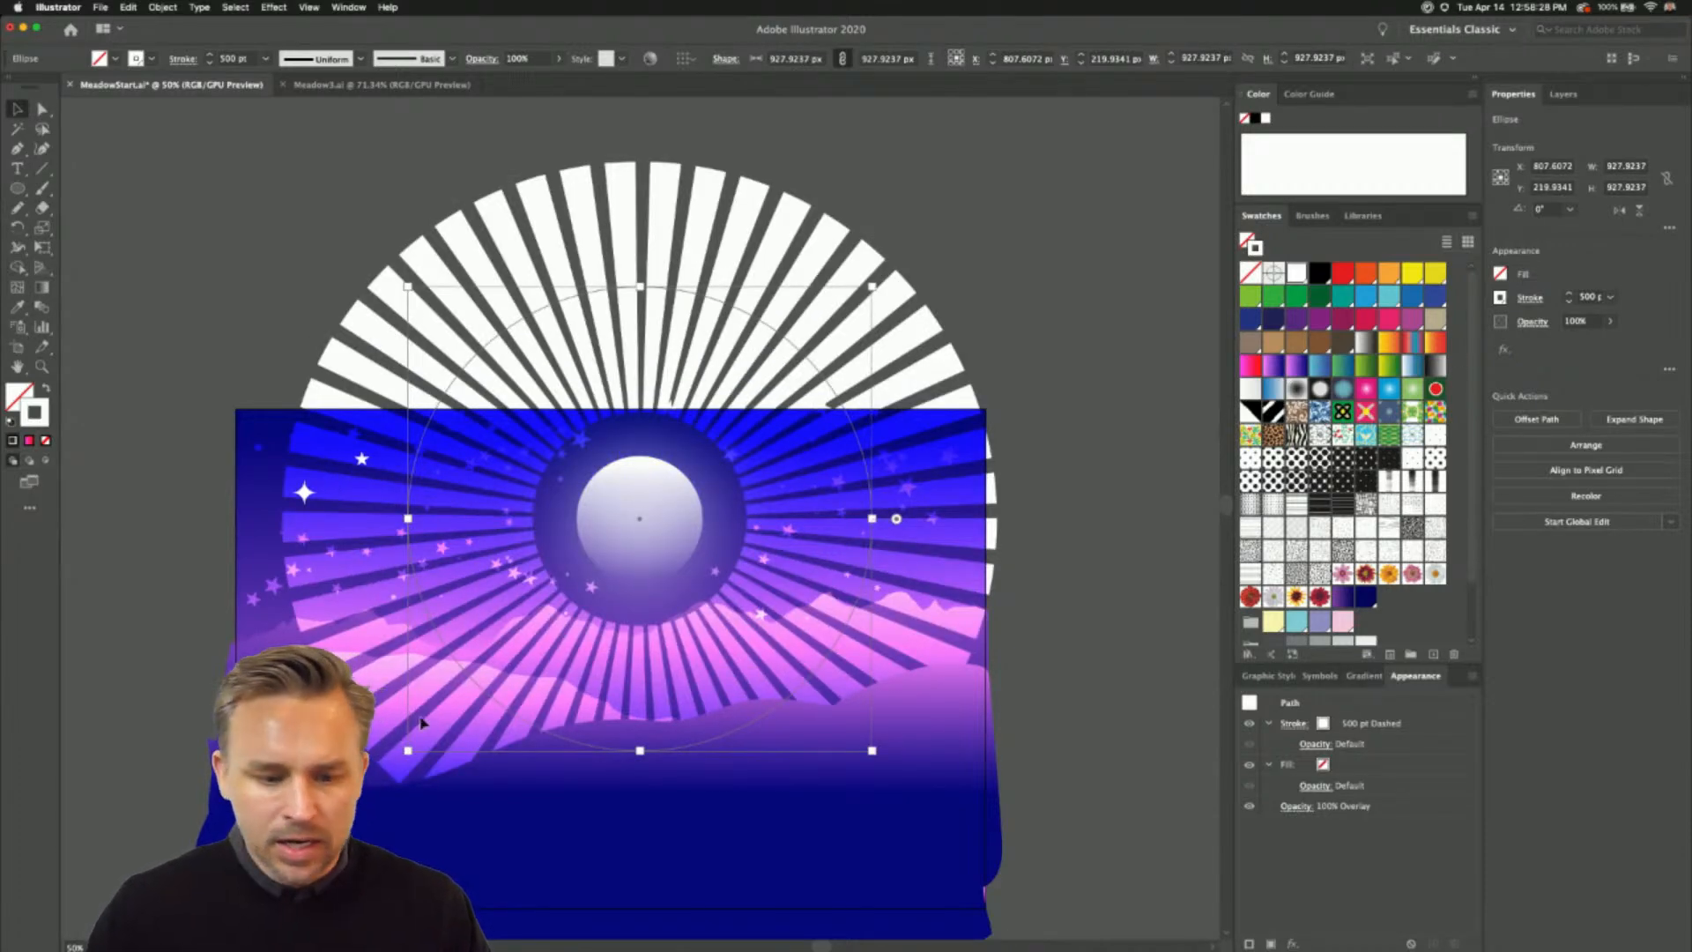
pyautogui.moveTo(408, 752); pyautogui.dragTo(469, 689)
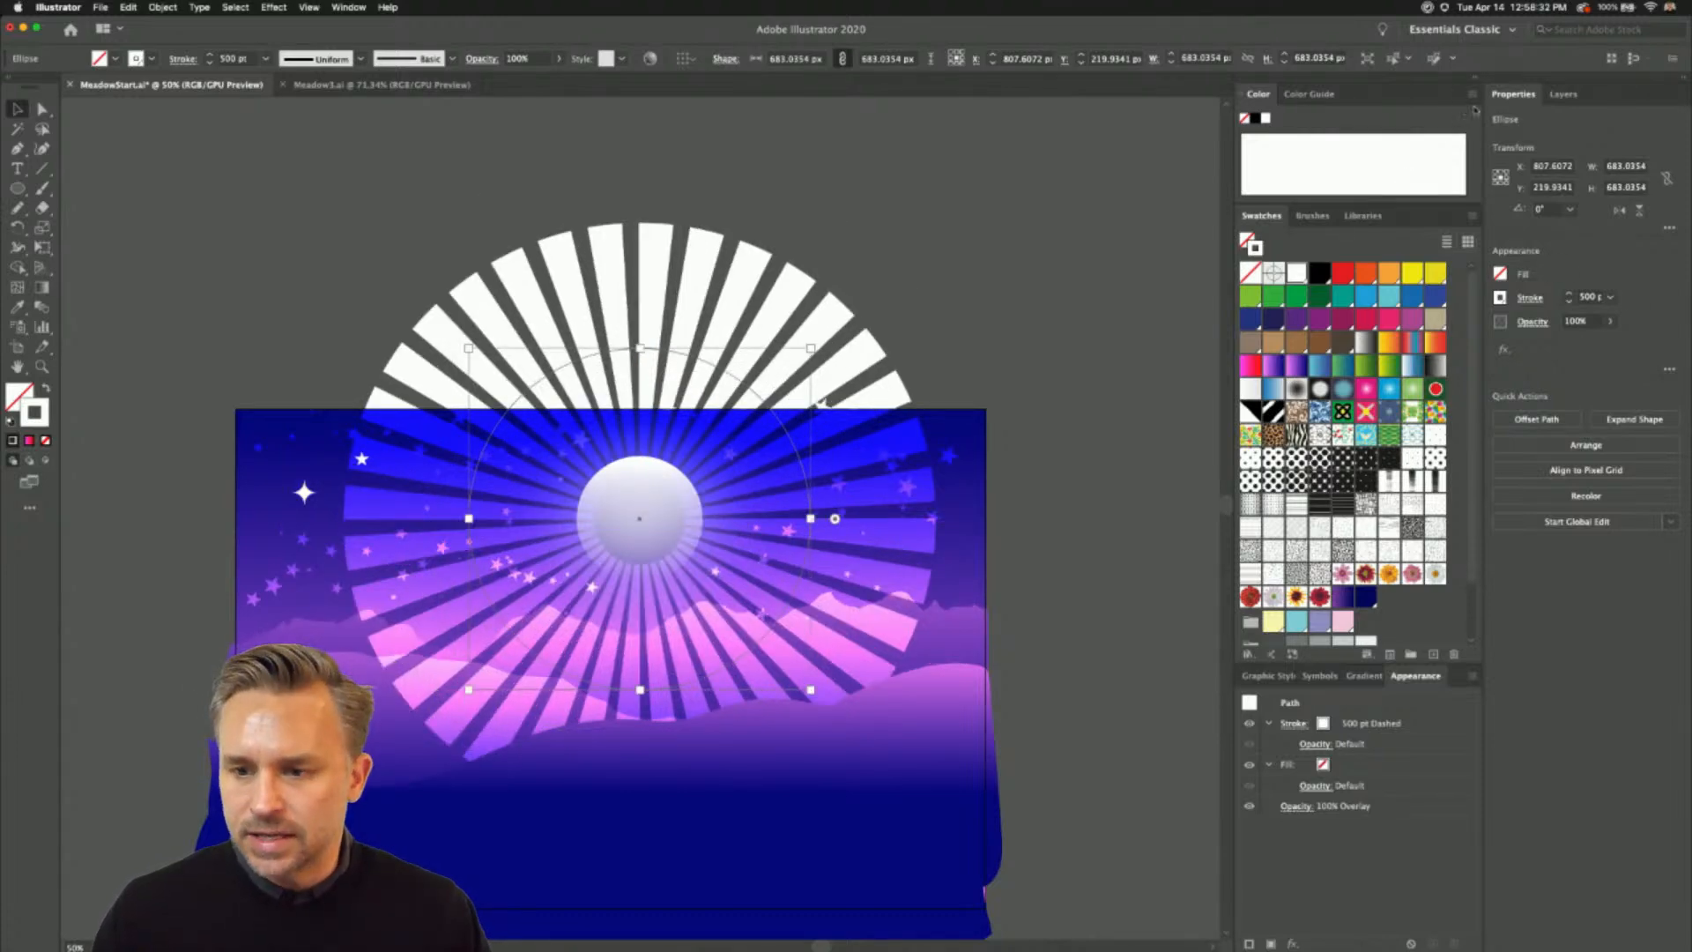
# - Switch the ray circle's blending mode to Soft Light and lower its opacity to 34%
pyautogui.click(1563, 93)
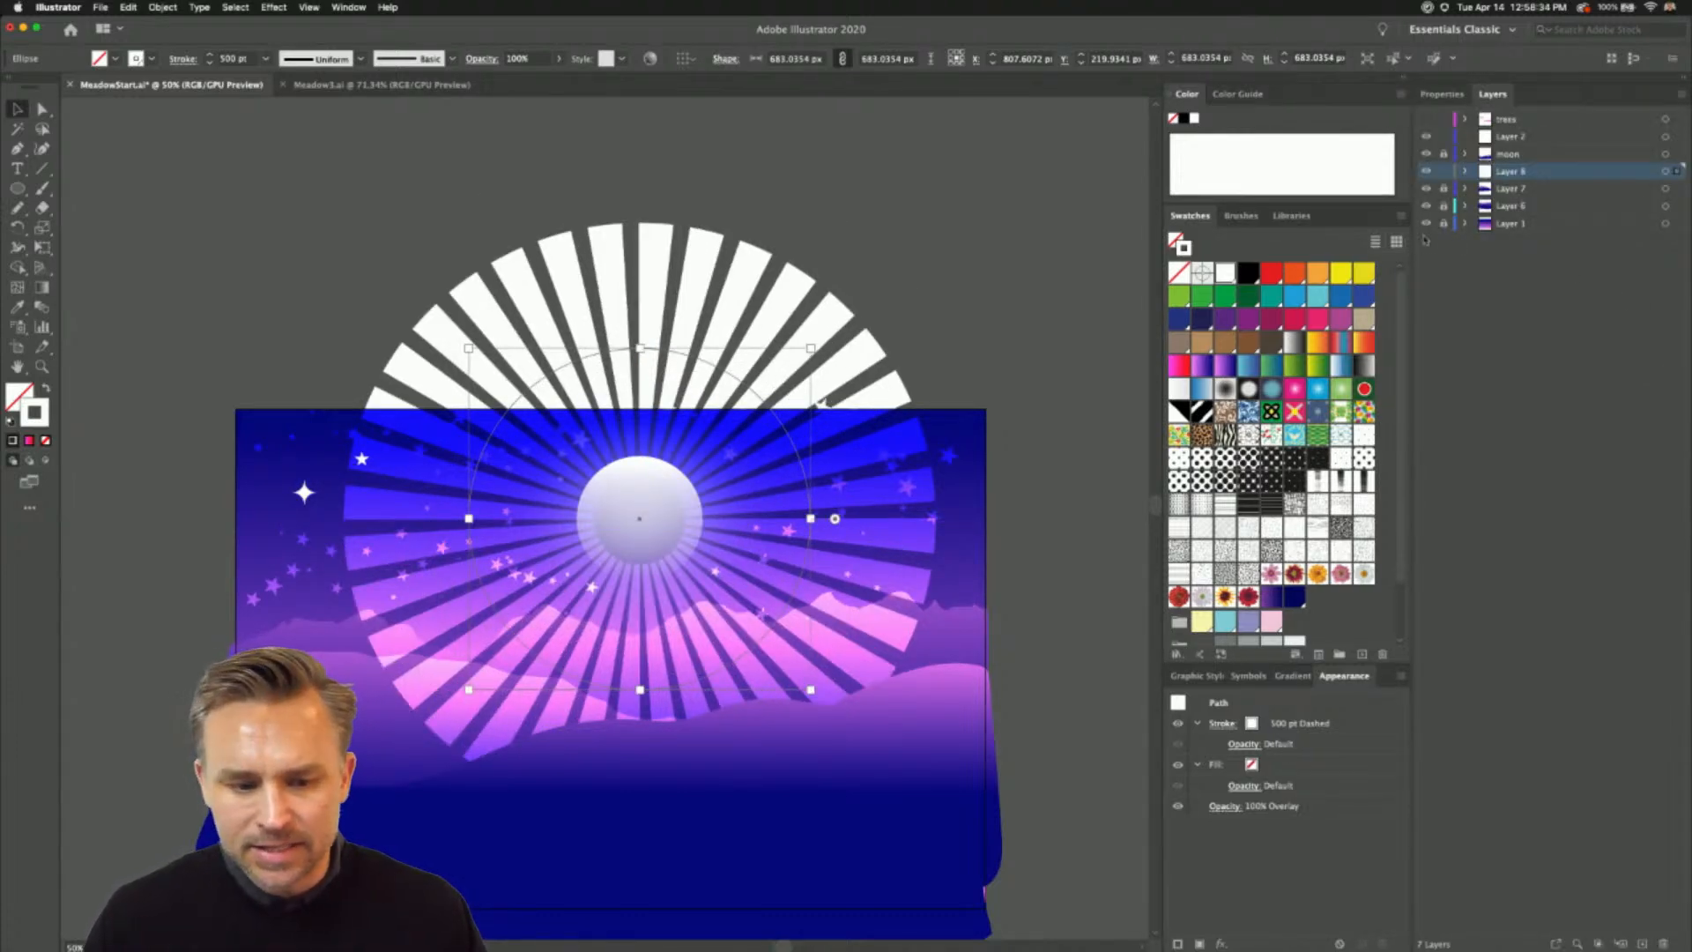
pyautogui.click(1442, 94)
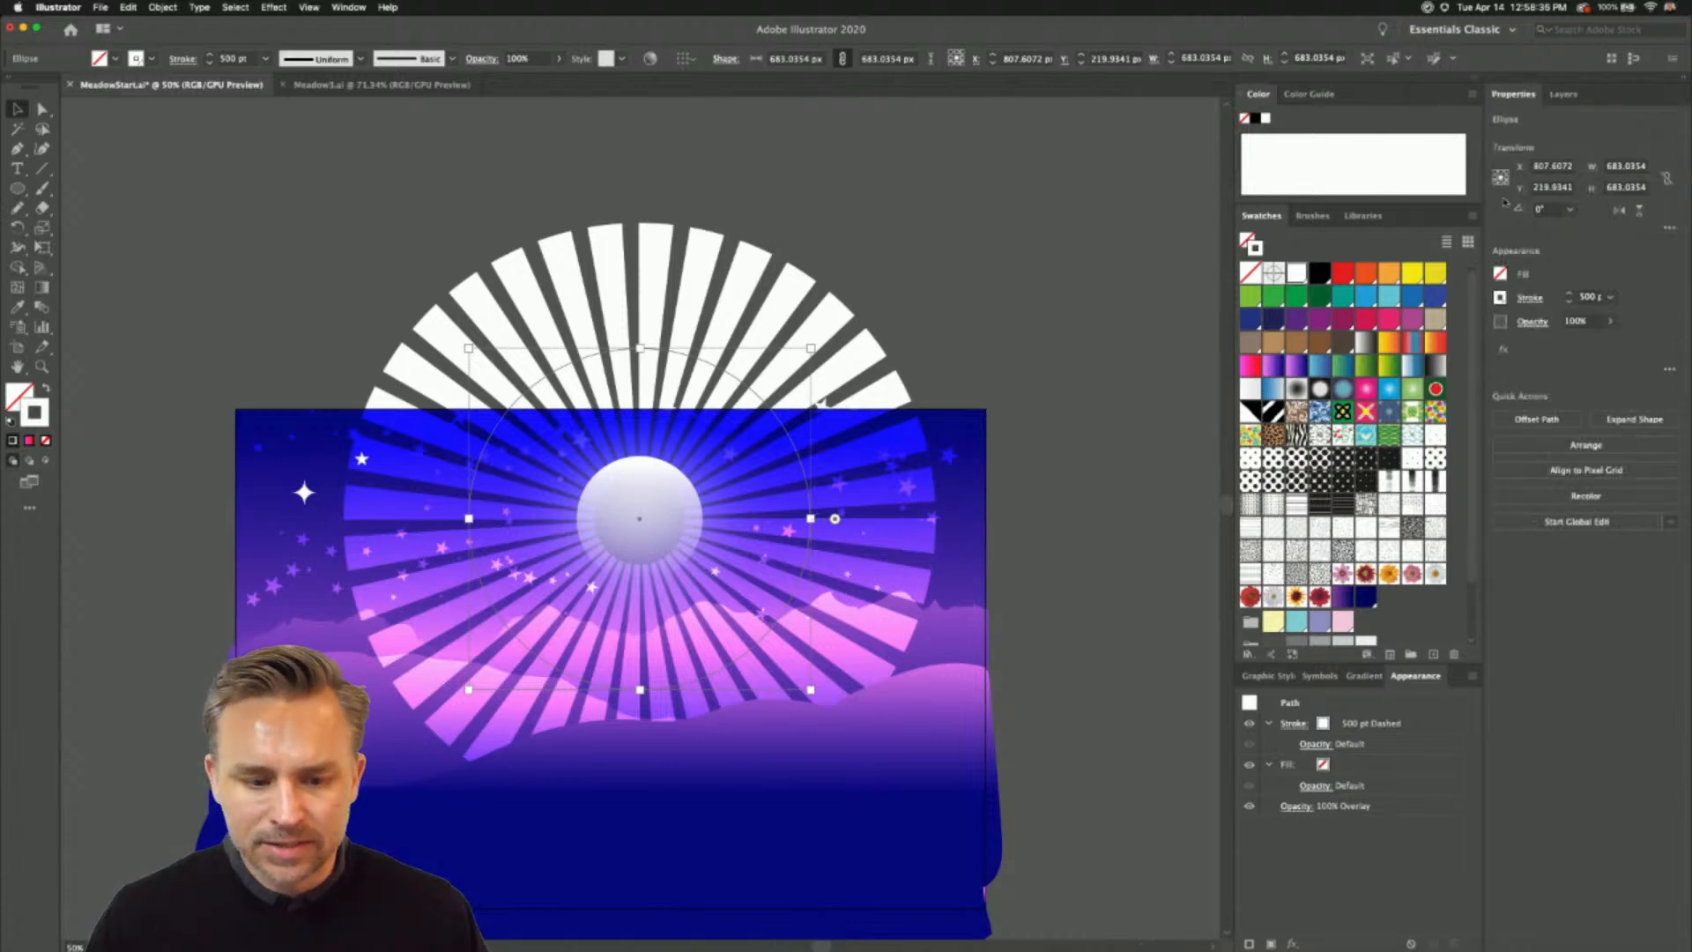
pyautogui.click(1529, 322)
pyautogui.click(1400, 350)
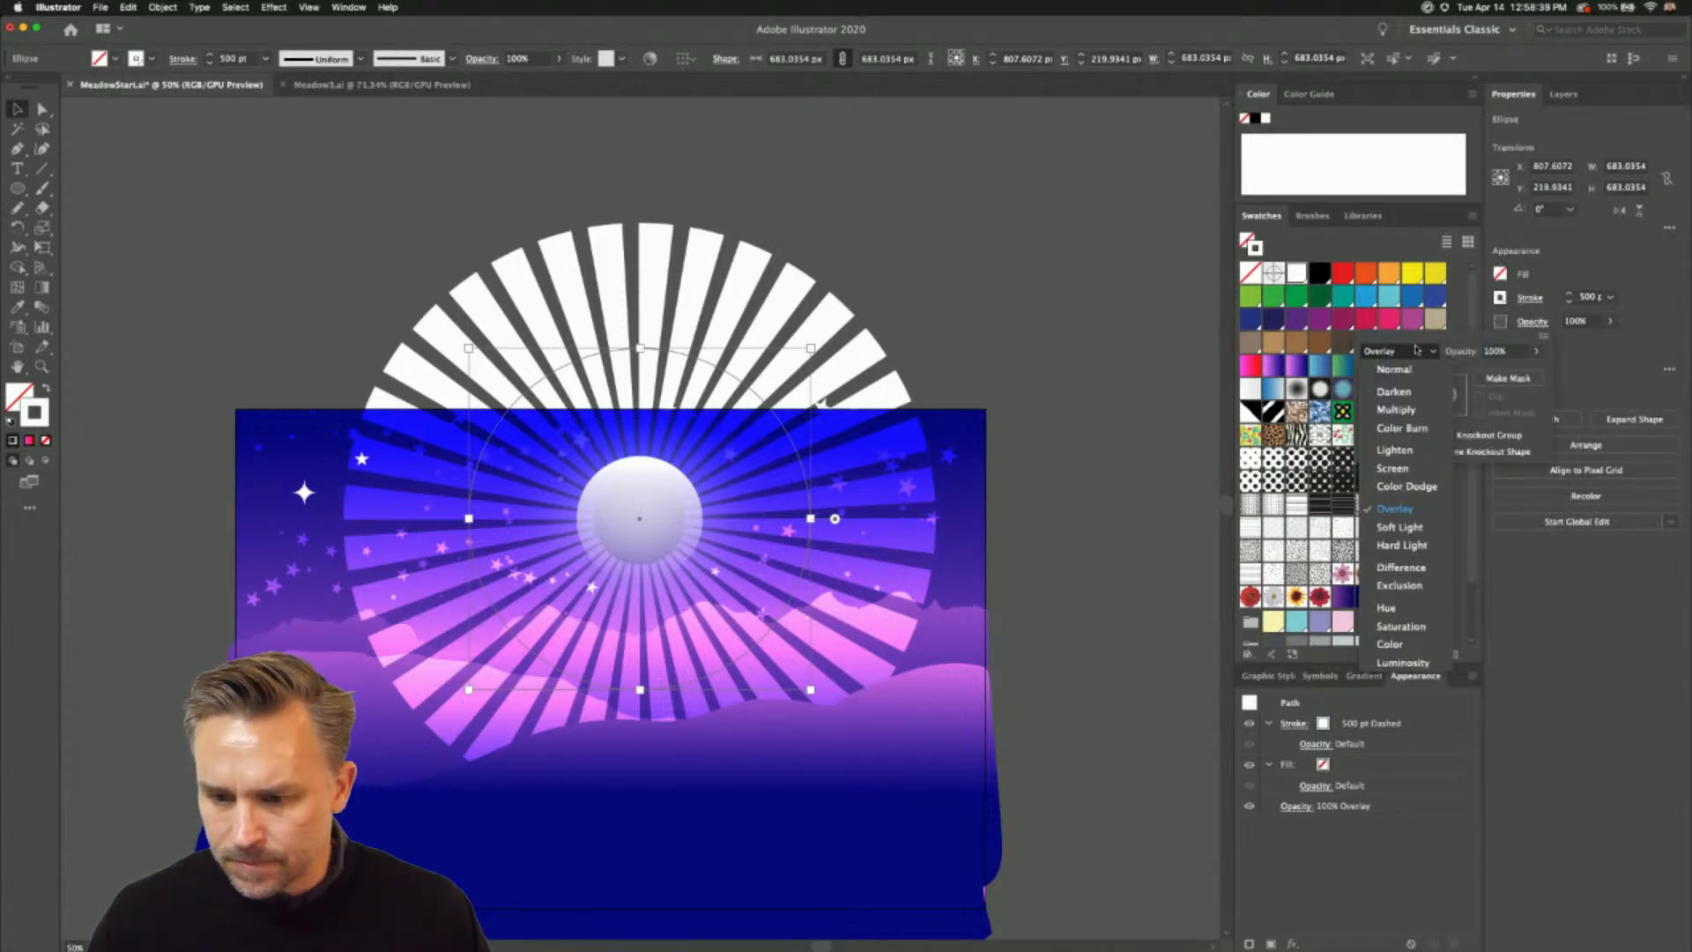
pyautogui.click(1394, 529)
pyautogui.click(1610, 324)
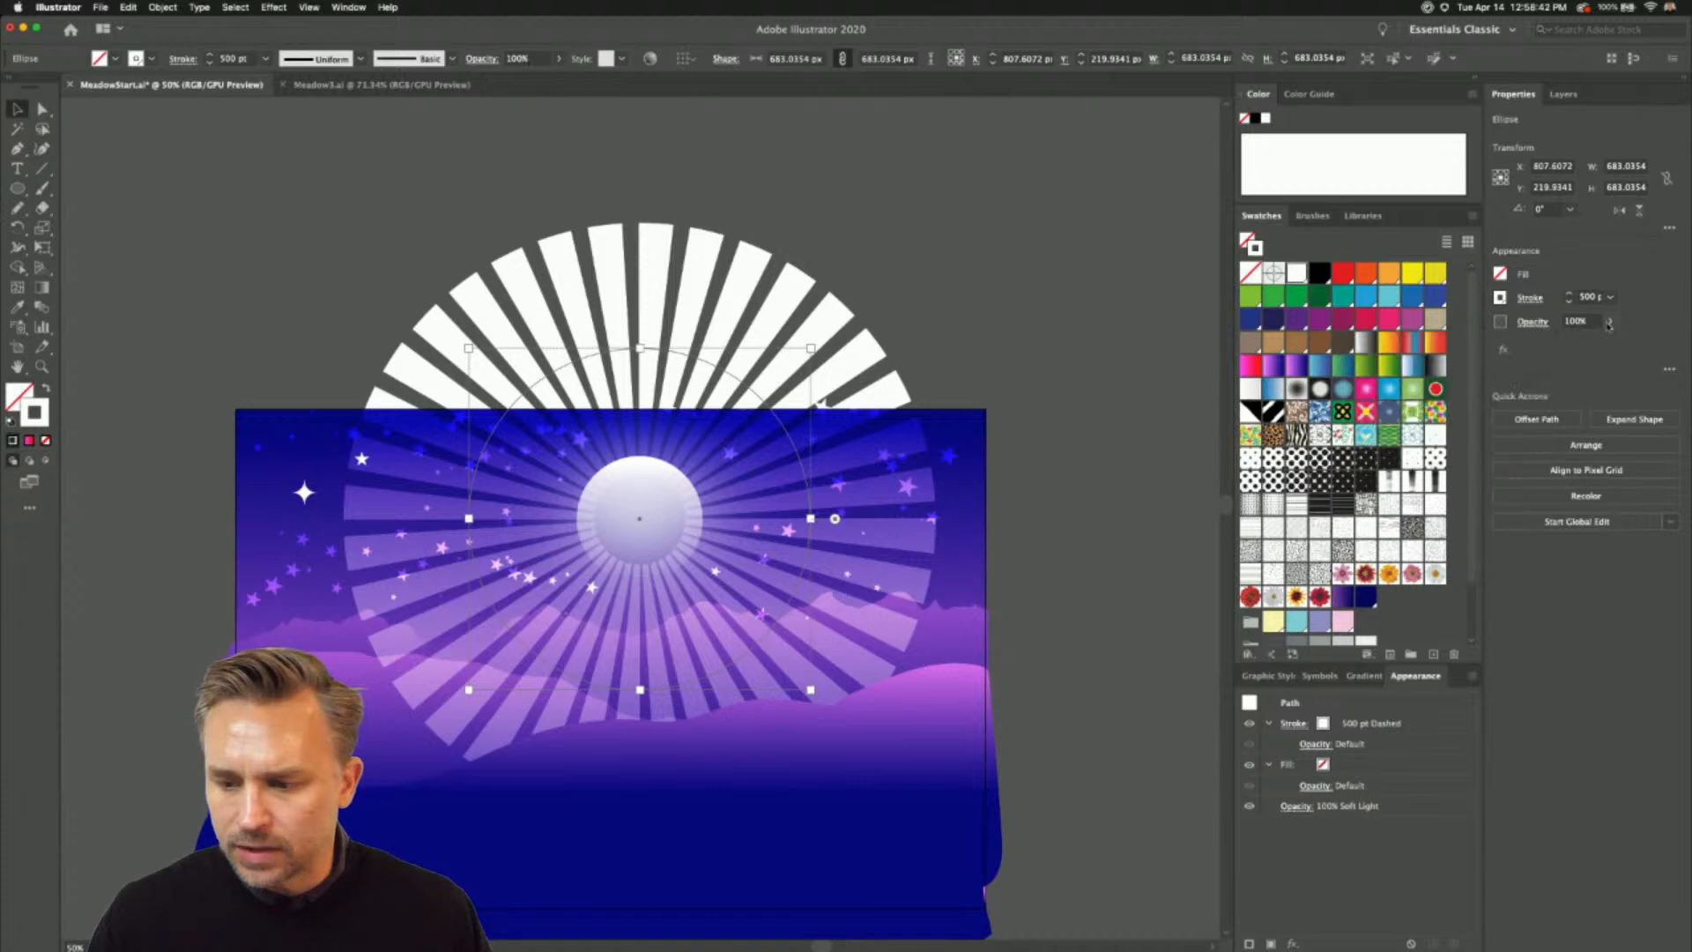
pyautogui.moveTo(1585, 340); pyautogui.dragTo(1568, 344)
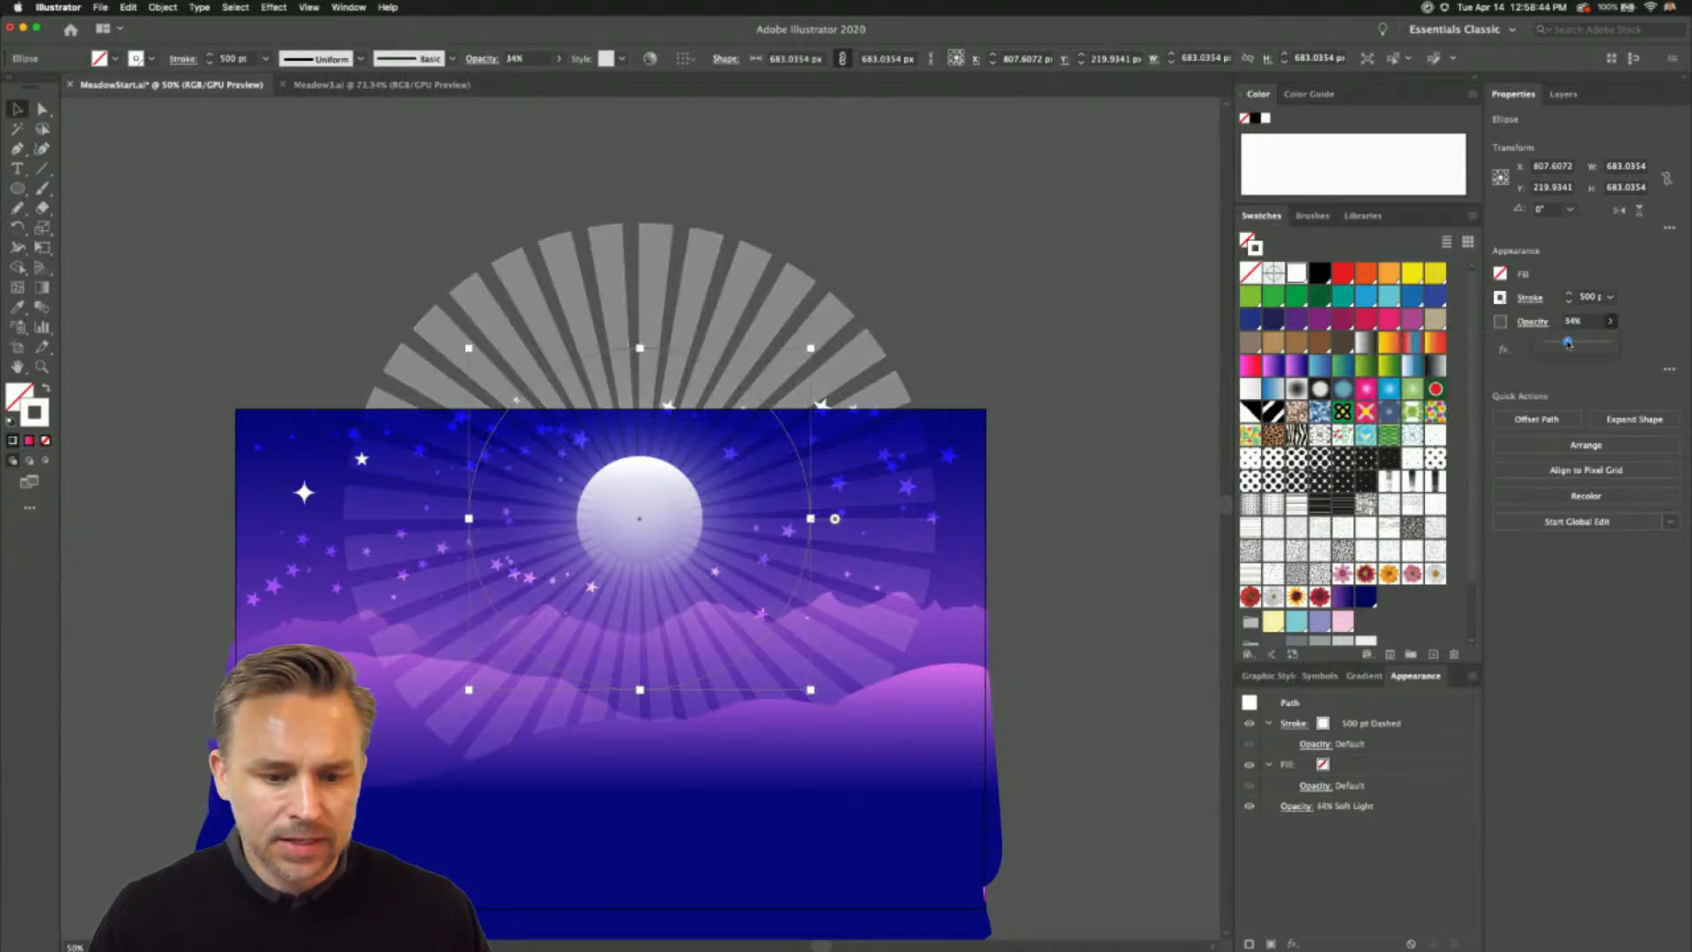
# - Move the rays' layer behind the mountain layers, directly above Layer 1, and unlock all the locked layers
pyautogui.click(1562, 94)
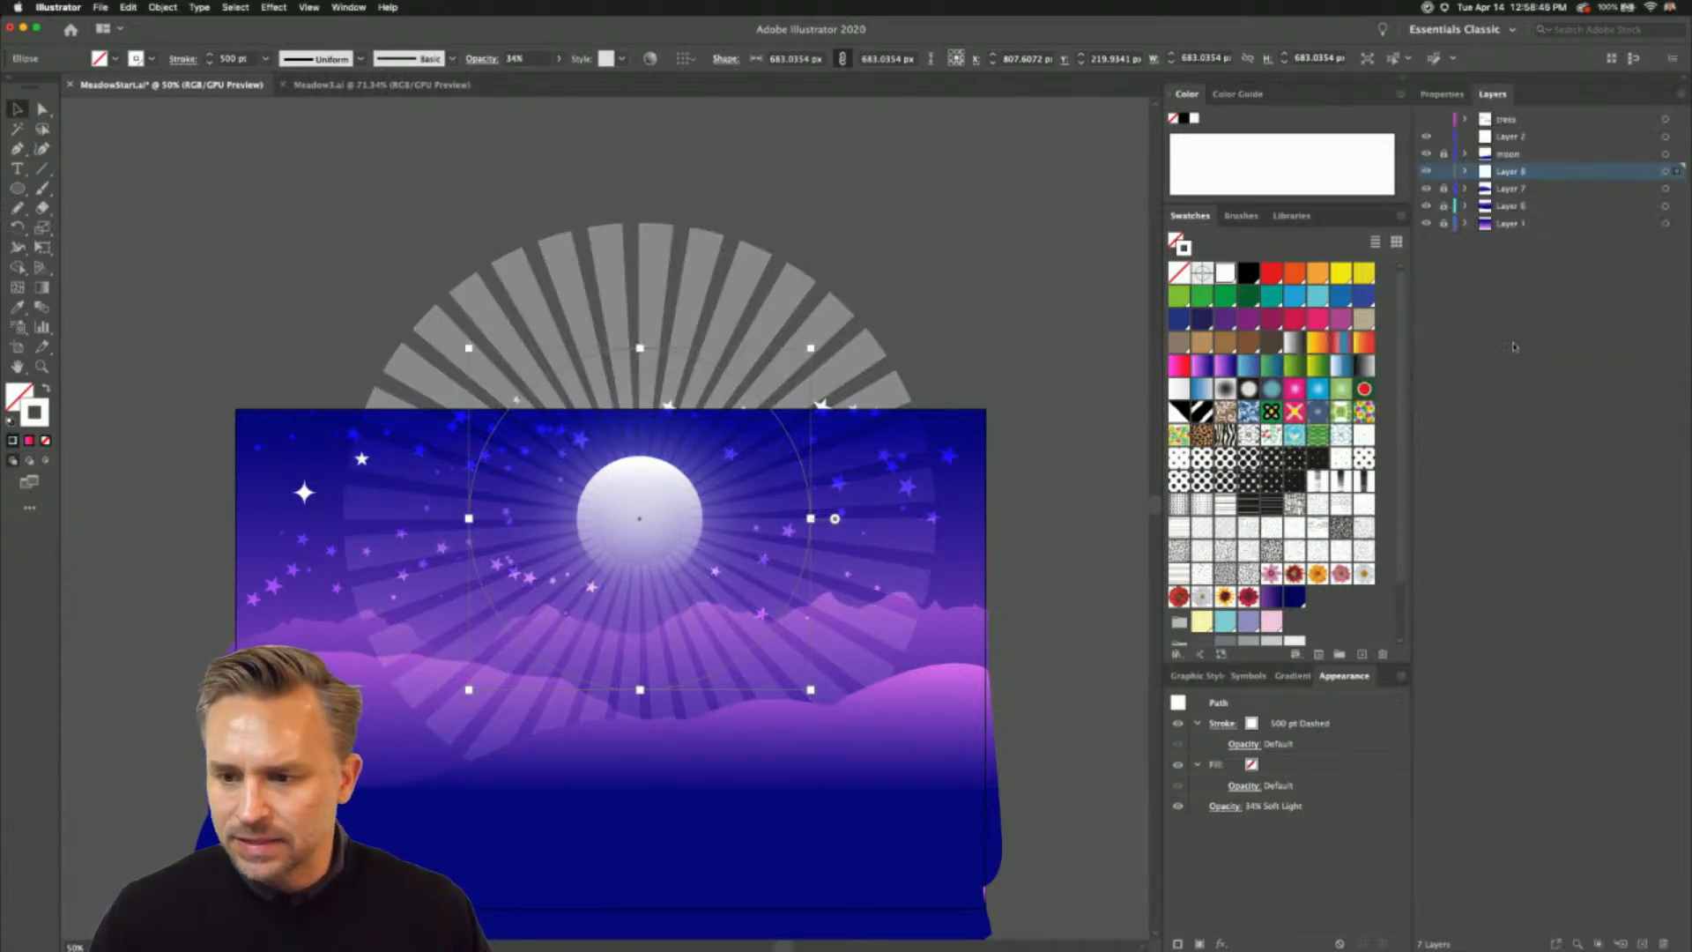
pyautogui.moveTo(1526, 174); pyautogui.dragTo(1530, 213)
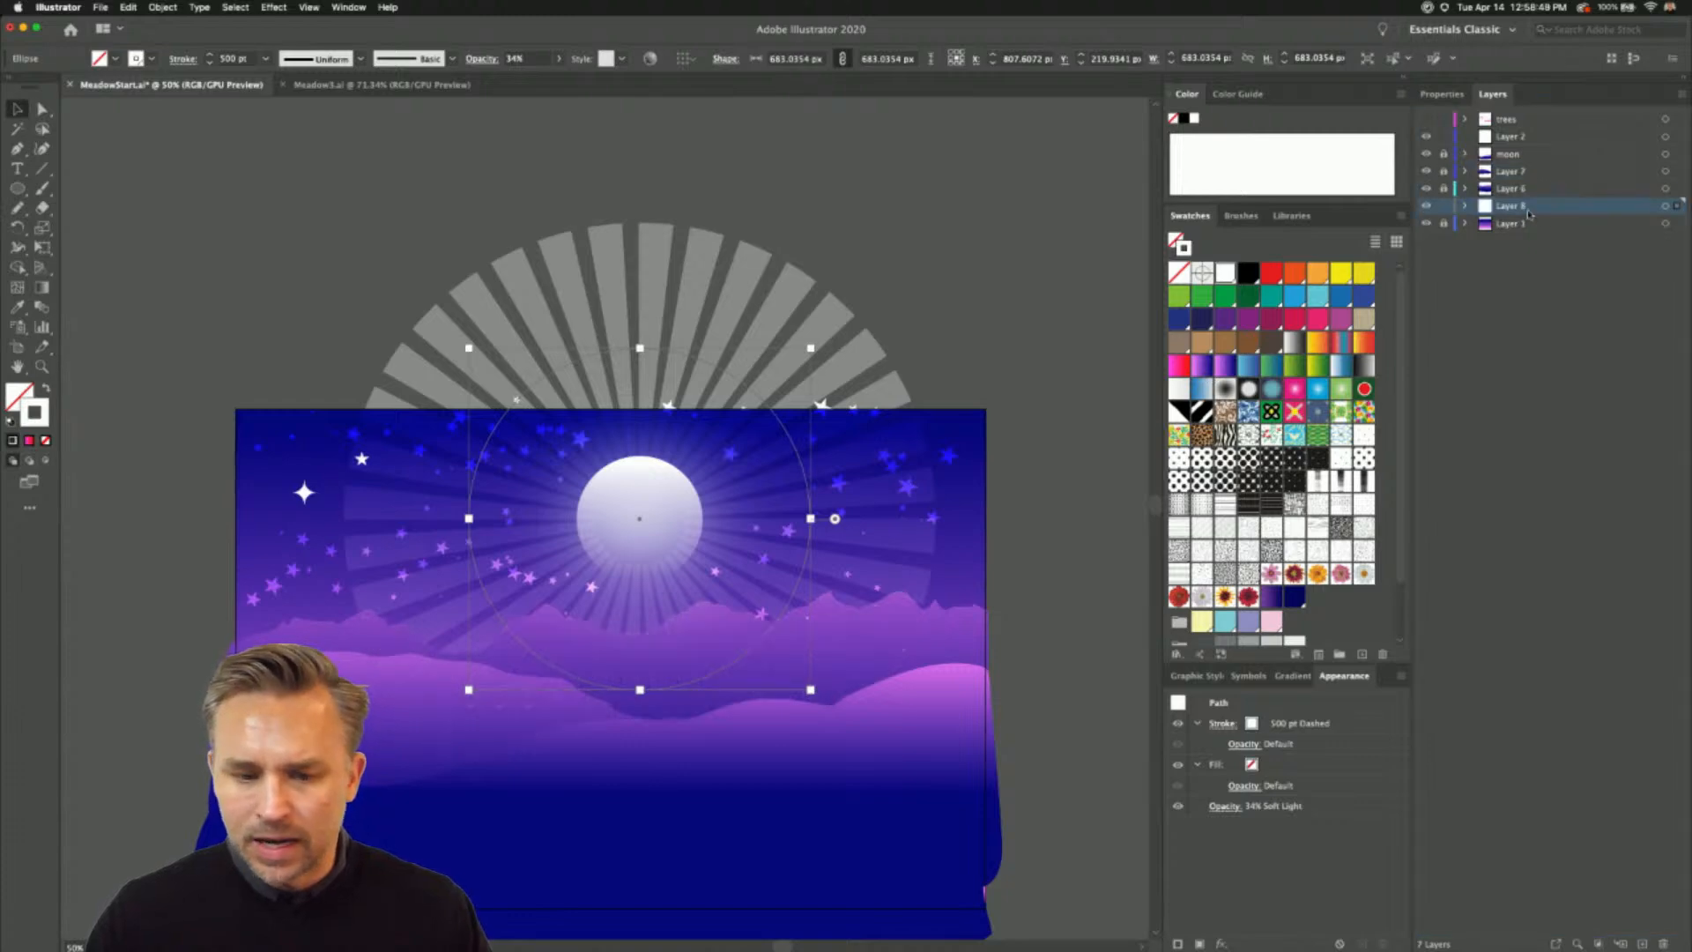
pyautogui.click(621, 529)
pyautogui.moveTo(1444, 190); pyautogui.dragTo(1444, 155)
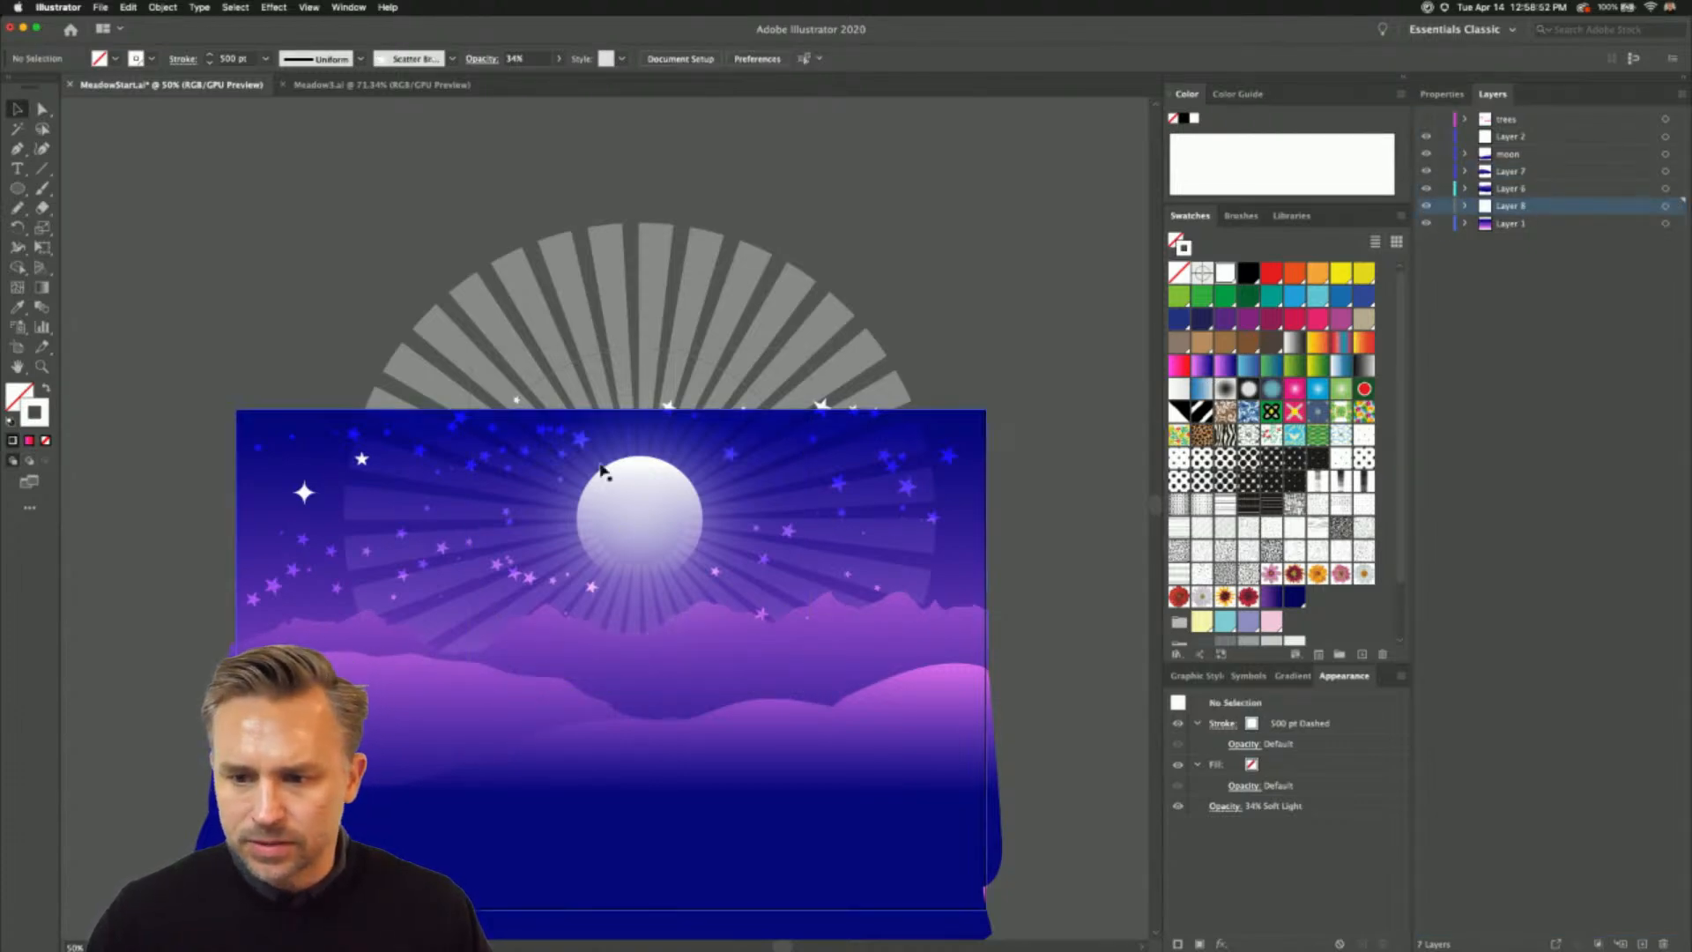
# - Try removing the moon from in front of the rays, and undo the deletion
pyautogui.click(642, 516)
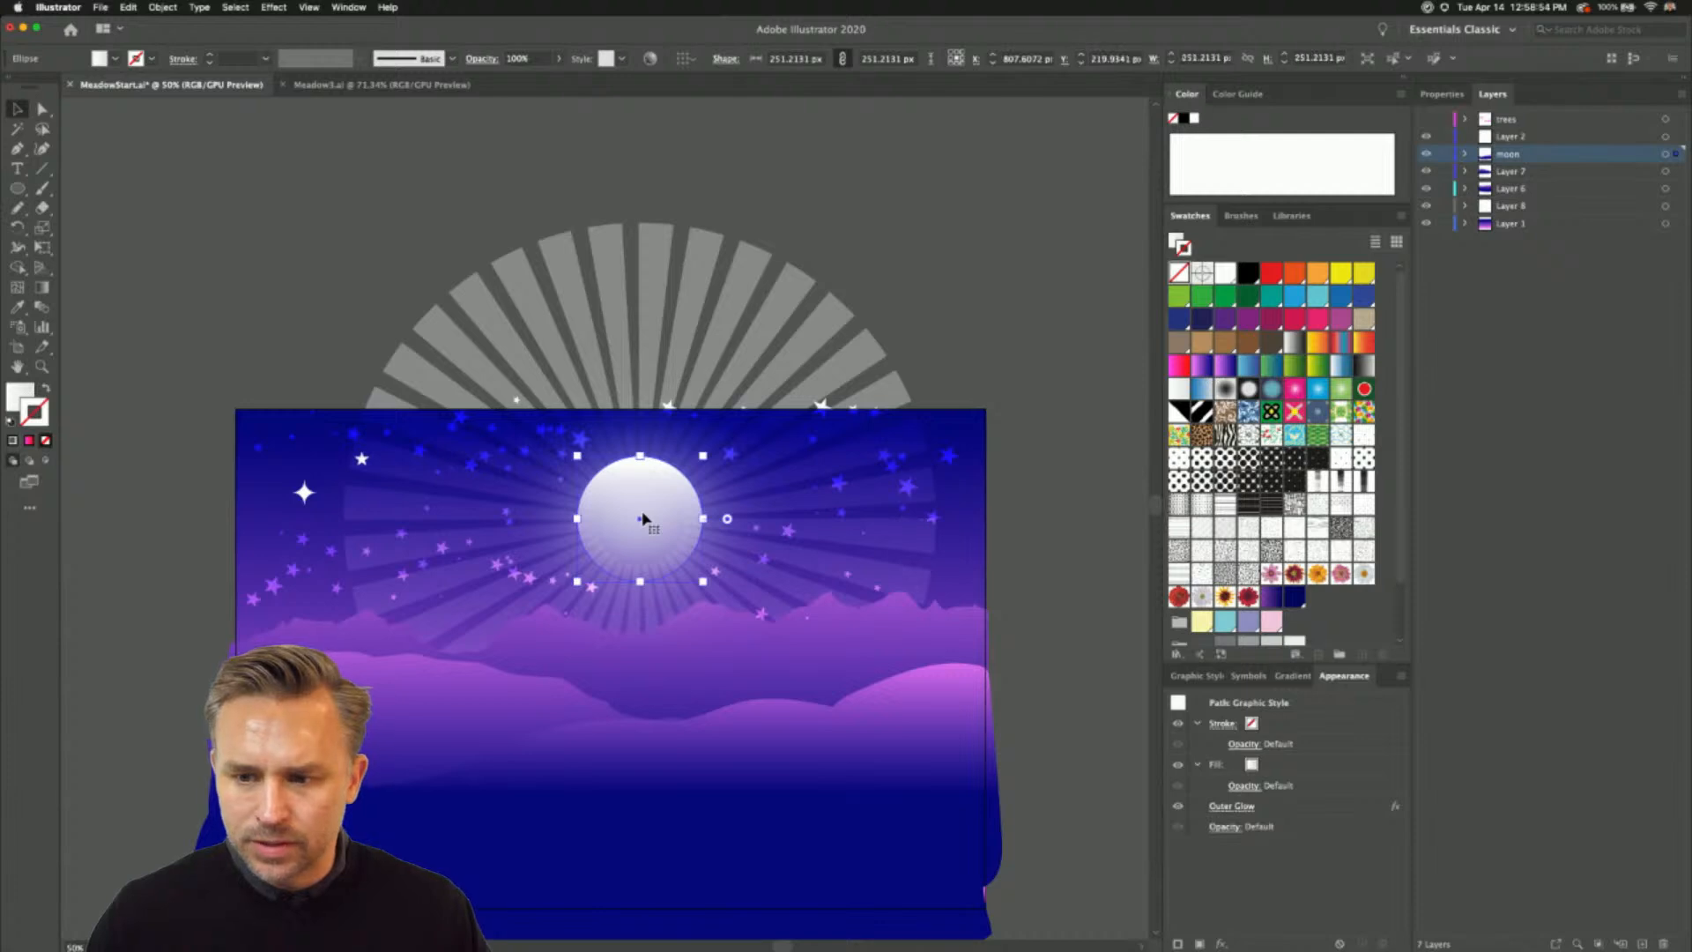
pyautogui.press('Delete')
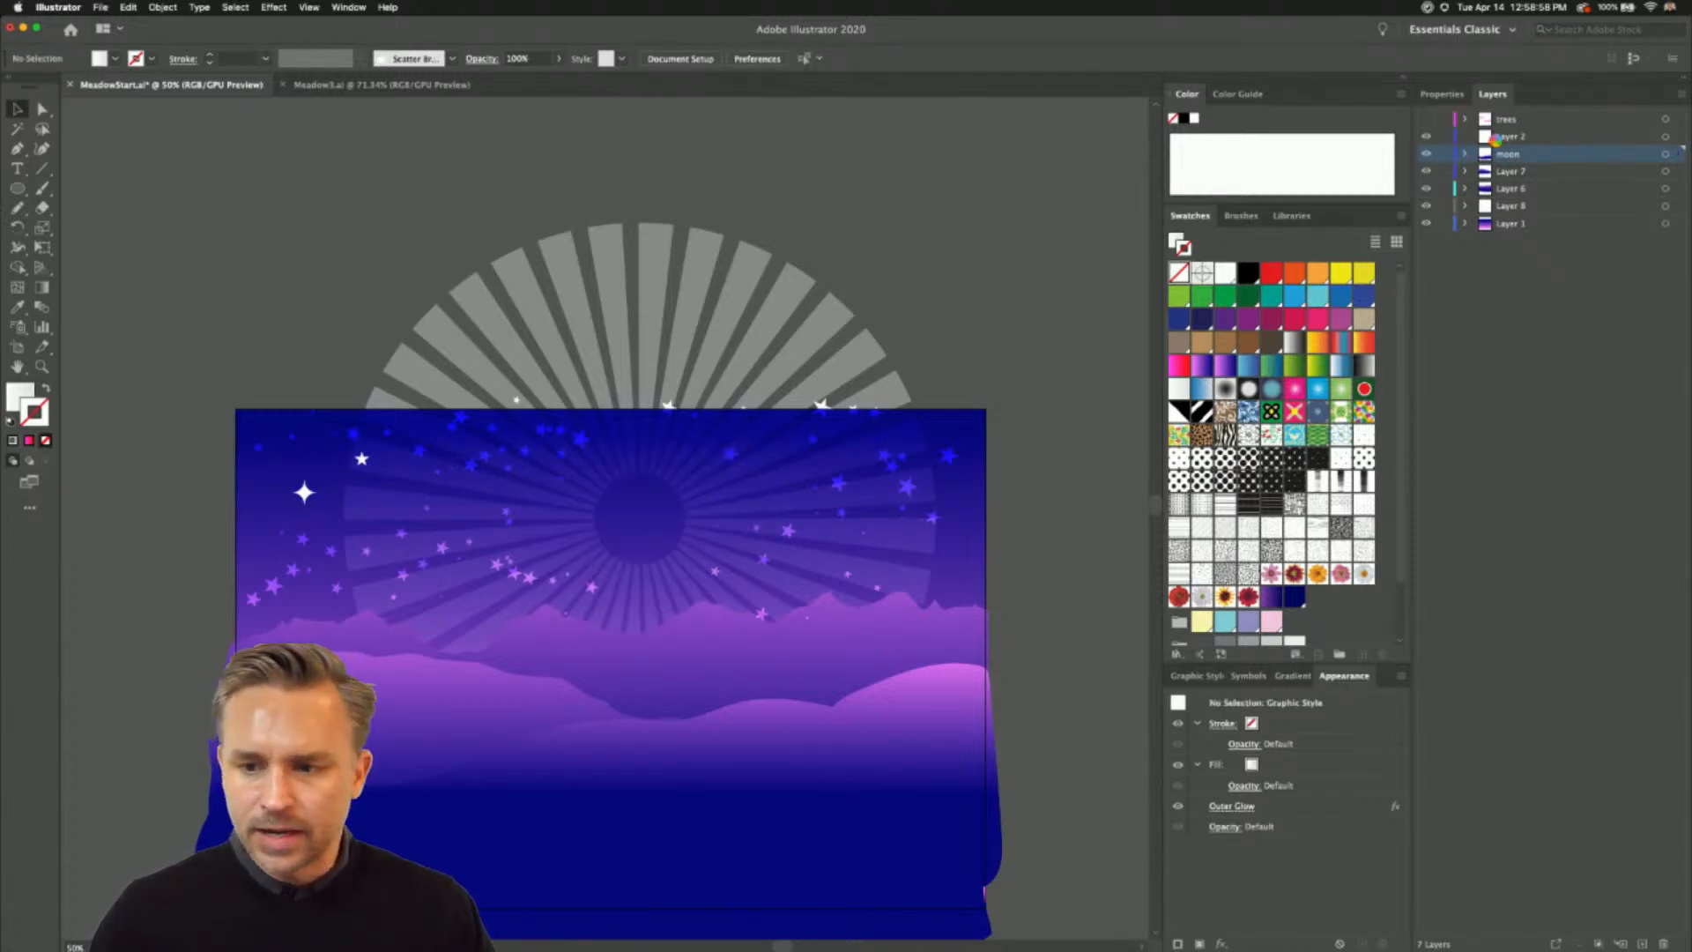
pyautogui.press('super+z')
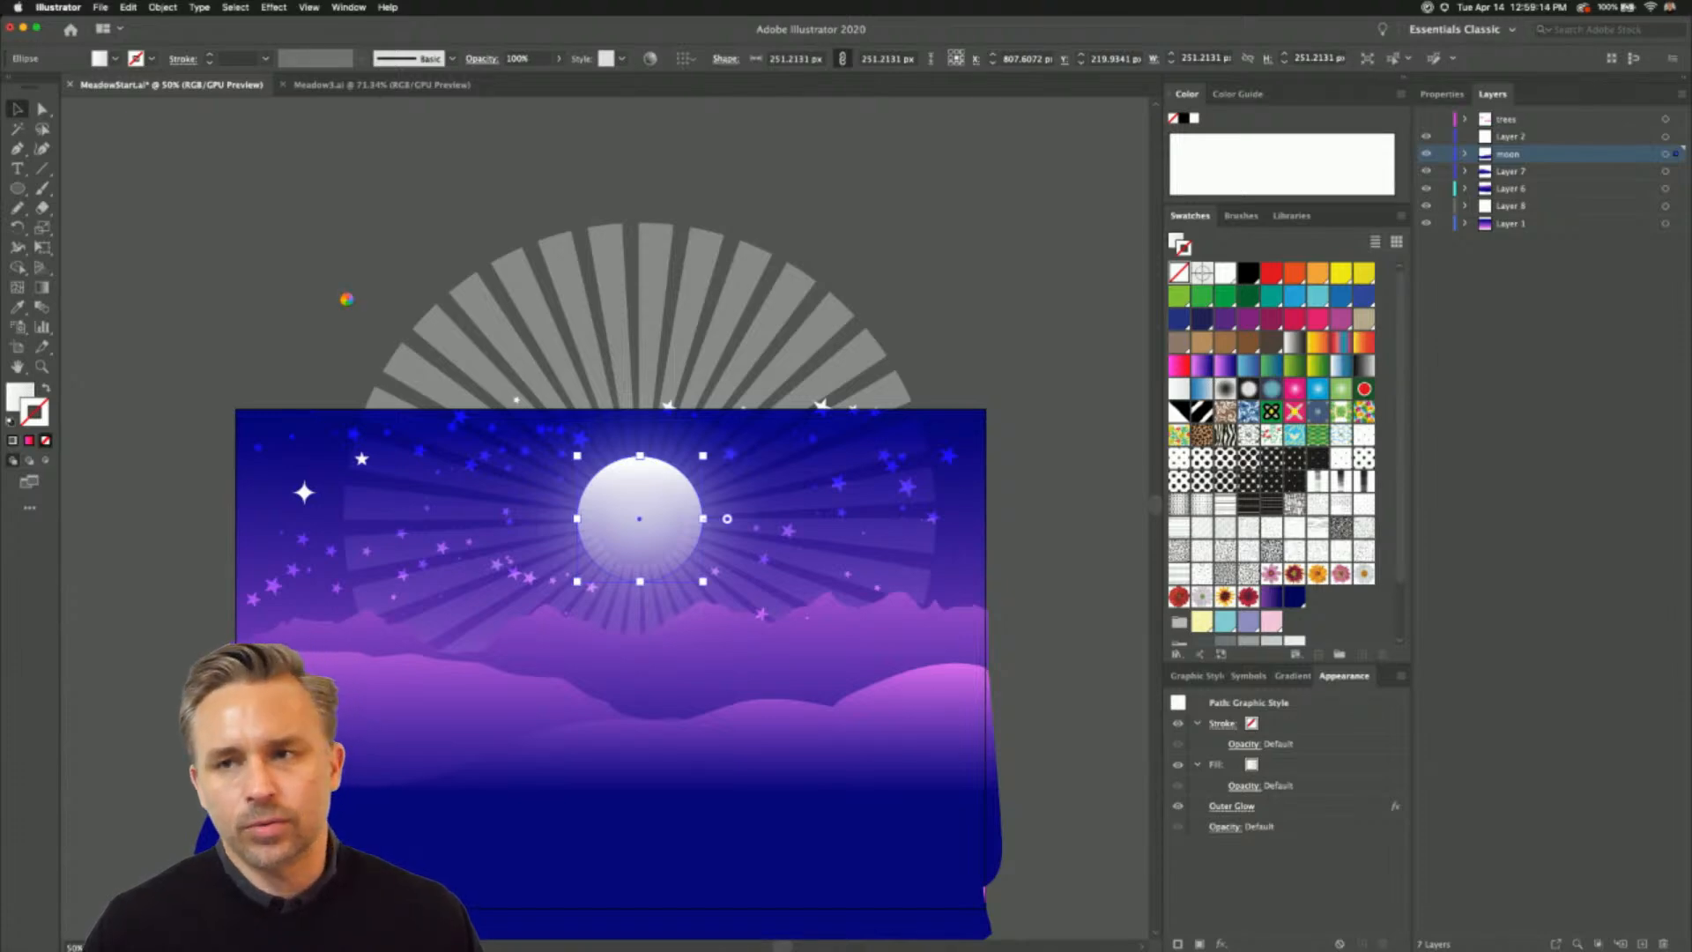
# - Enlarge the ray circle around its centre to about 777 px wide and deselect it
pyautogui.click(563, 330)
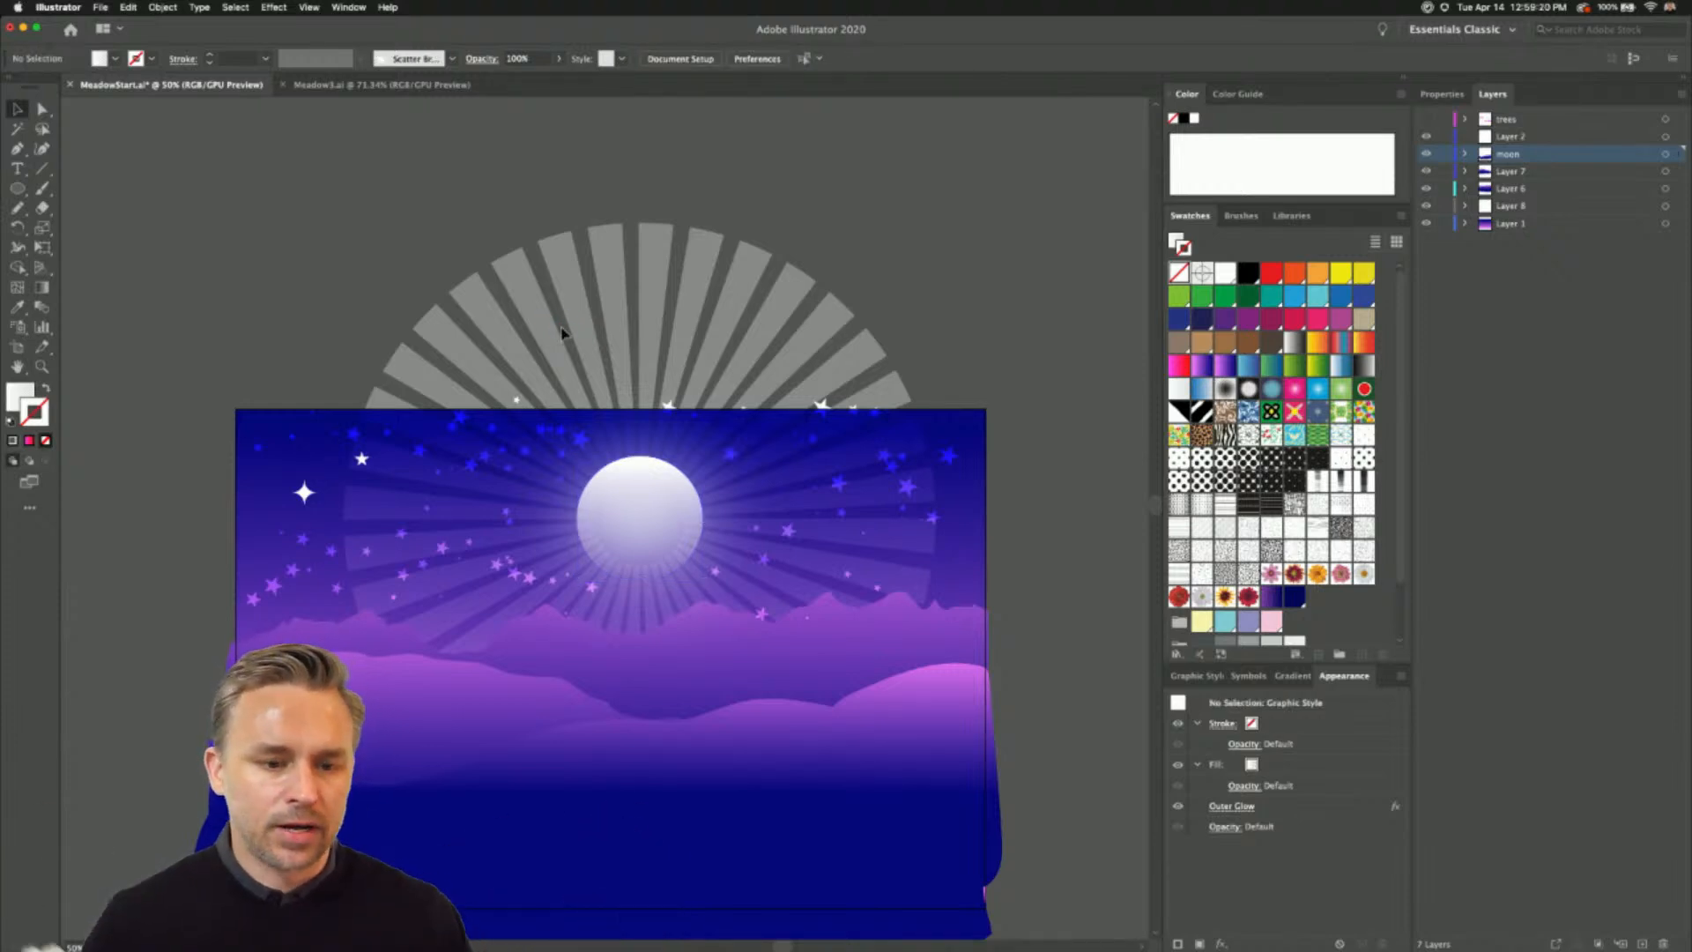
pyautogui.click(623, 290)
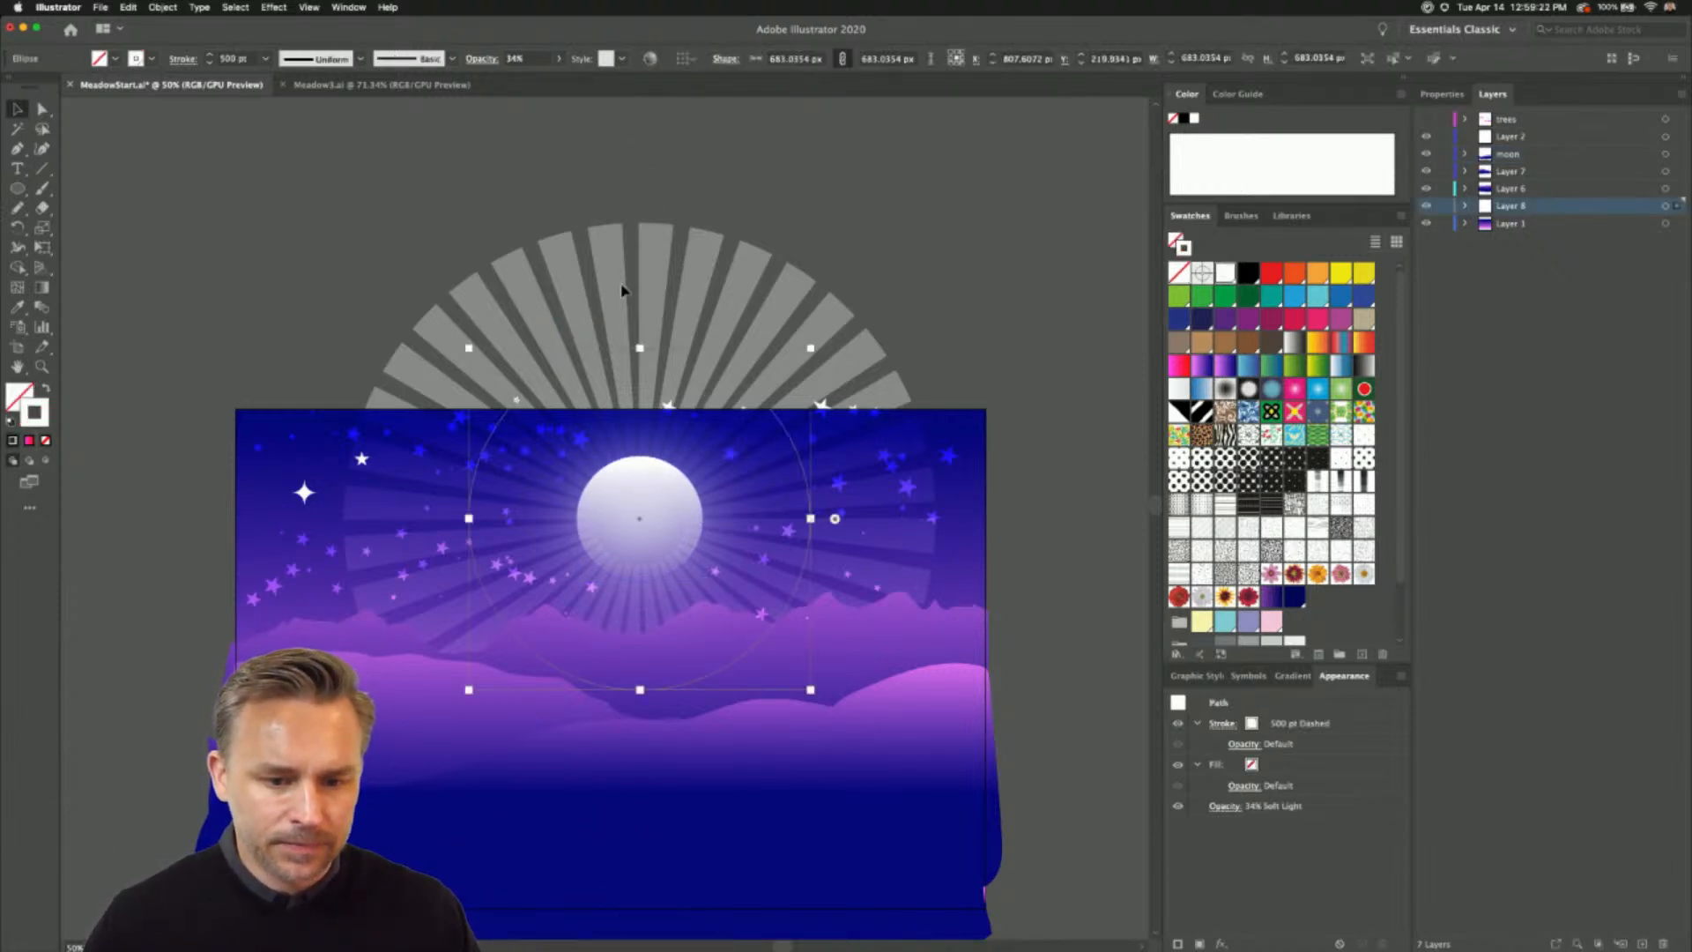
pyautogui.moveTo(468, 347); pyautogui.dragTo(447, 325)
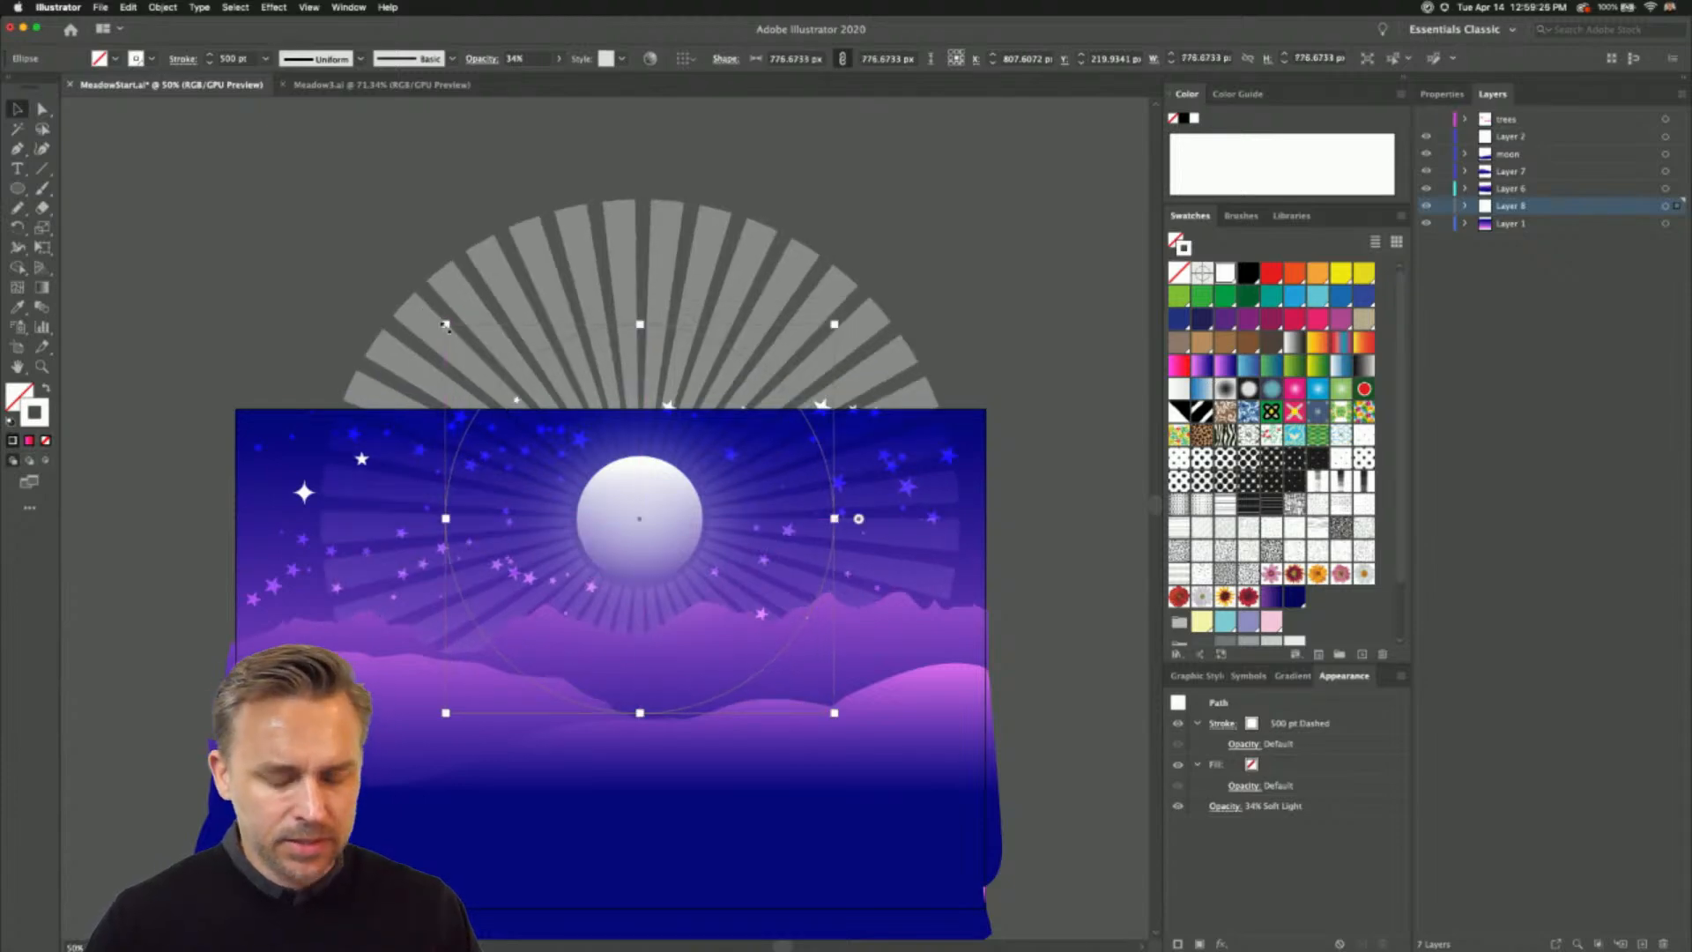
pyautogui.scroll(-5, 353, 282)
pyautogui.click(194, 229)
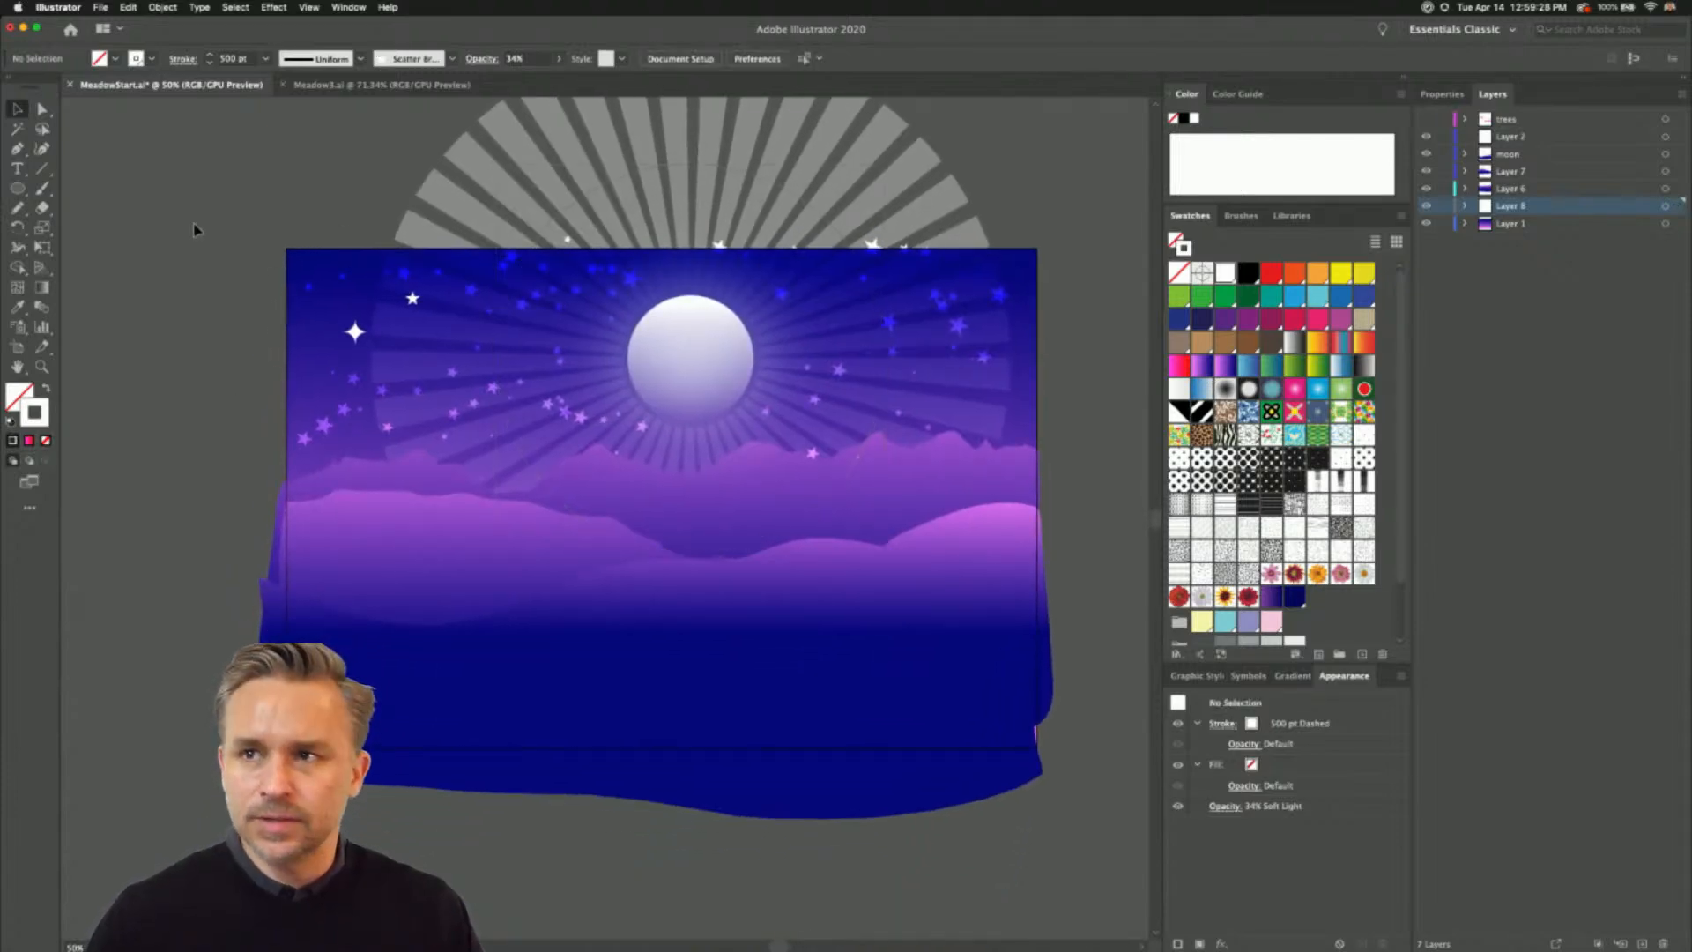
# - Add a new layer above Layer 2 and lock the layers beneath it
pyautogui.press('super+0')
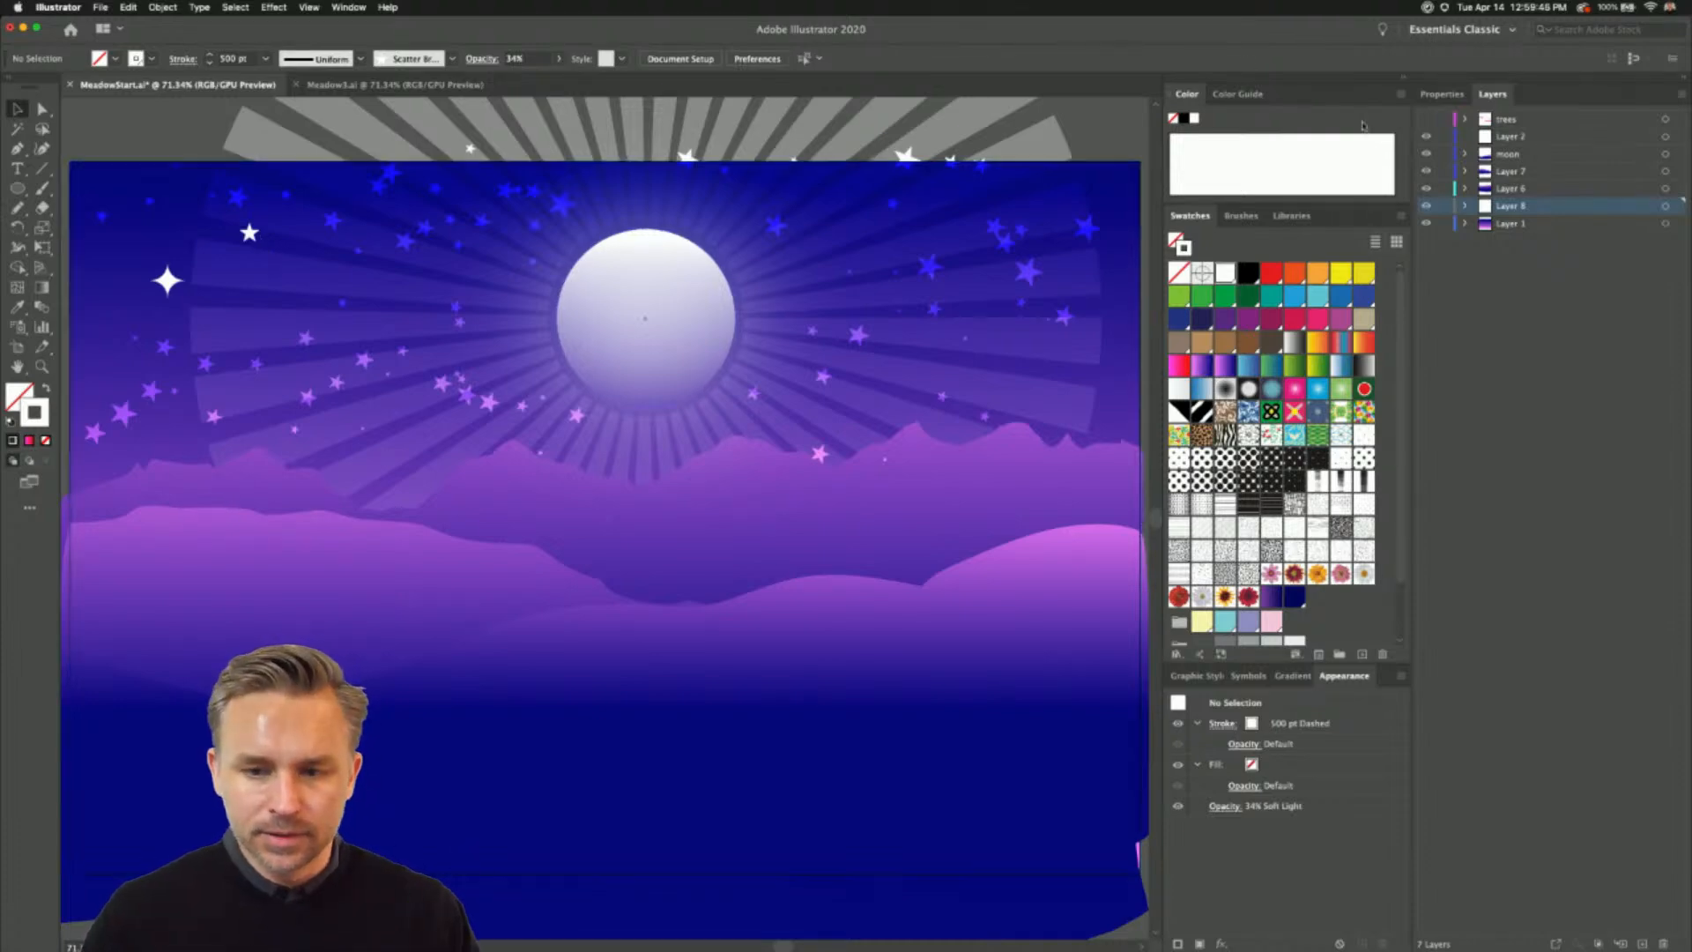
pyautogui.click(1518, 139)
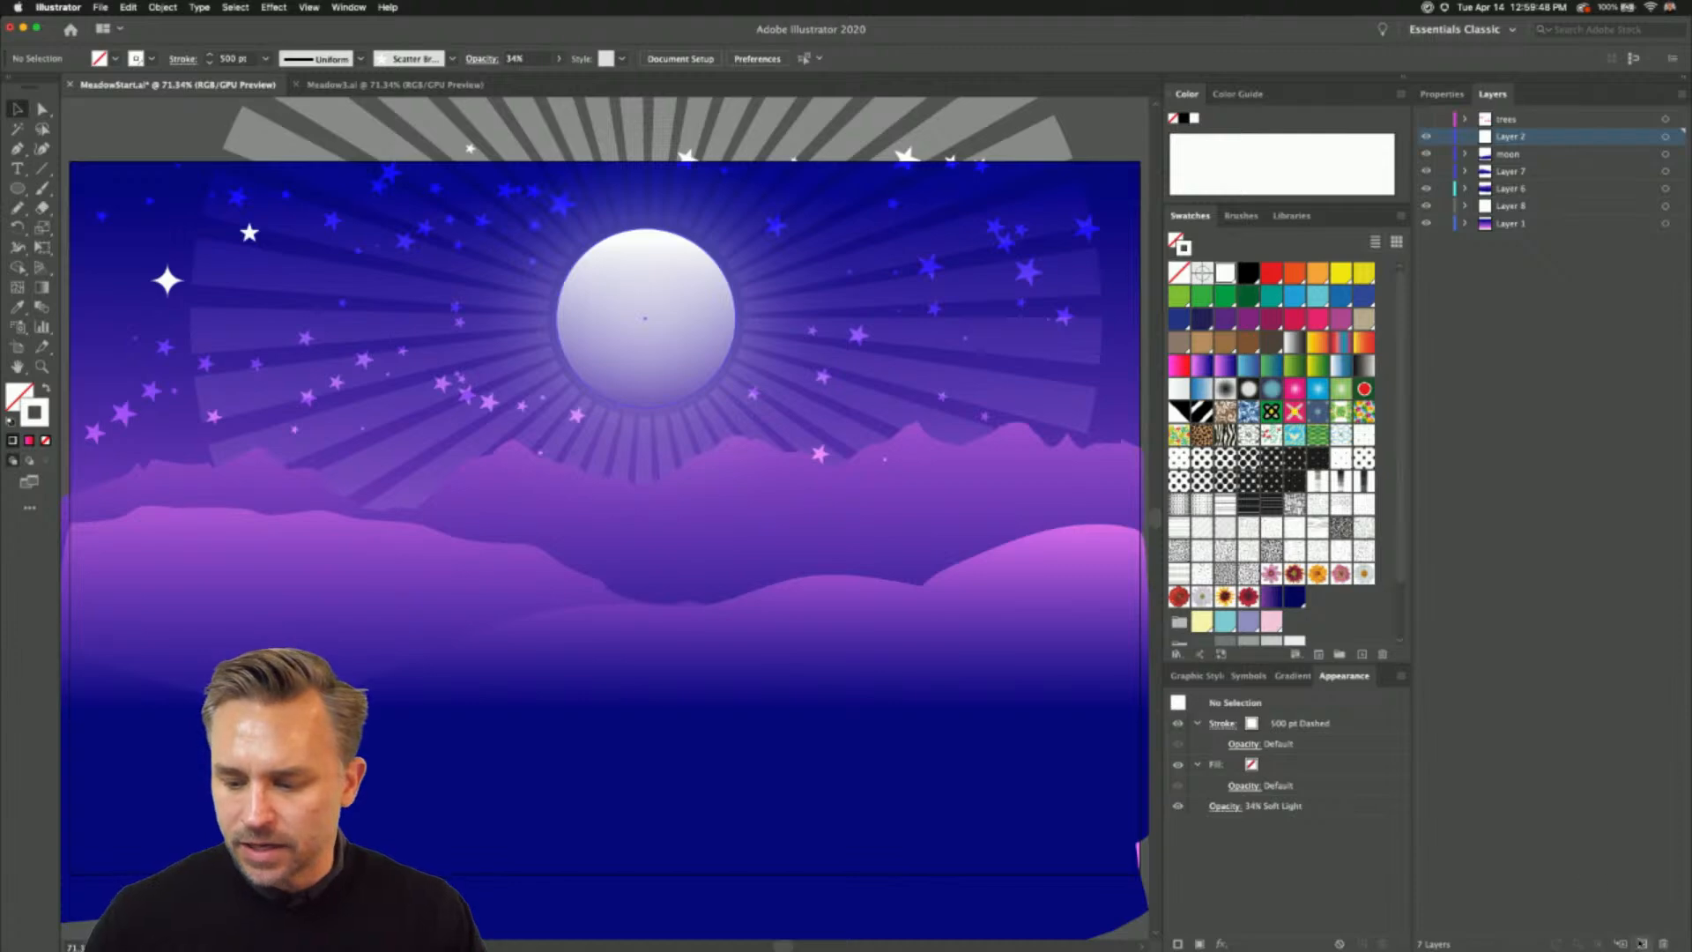
pyautogui.click(1642, 944)
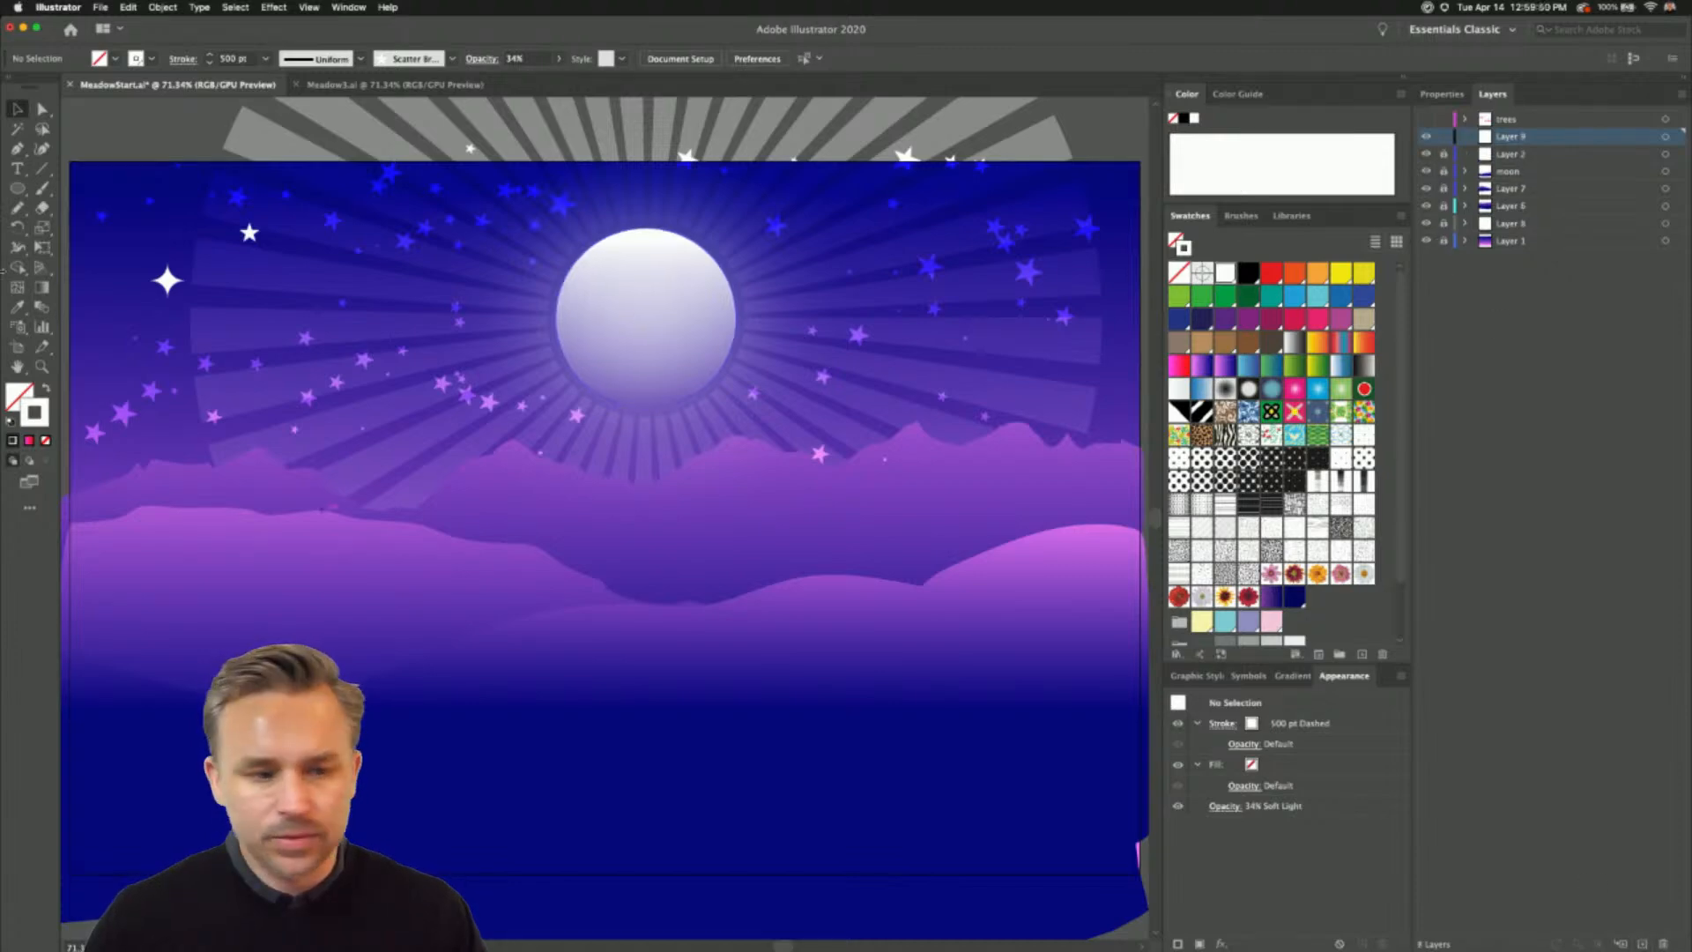
# - Draw a rectangle of about 997 x 738 px over the middle of the scene and fill it with black, without a stroke
pyautogui.moveTo(16, 188)
pyautogui.mouseDown()
pyautogui.moveTo(92, 206)
pyautogui.moveTo(91, 188)
pyautogui.mouseUp()
pyautogui.click(45, 388)
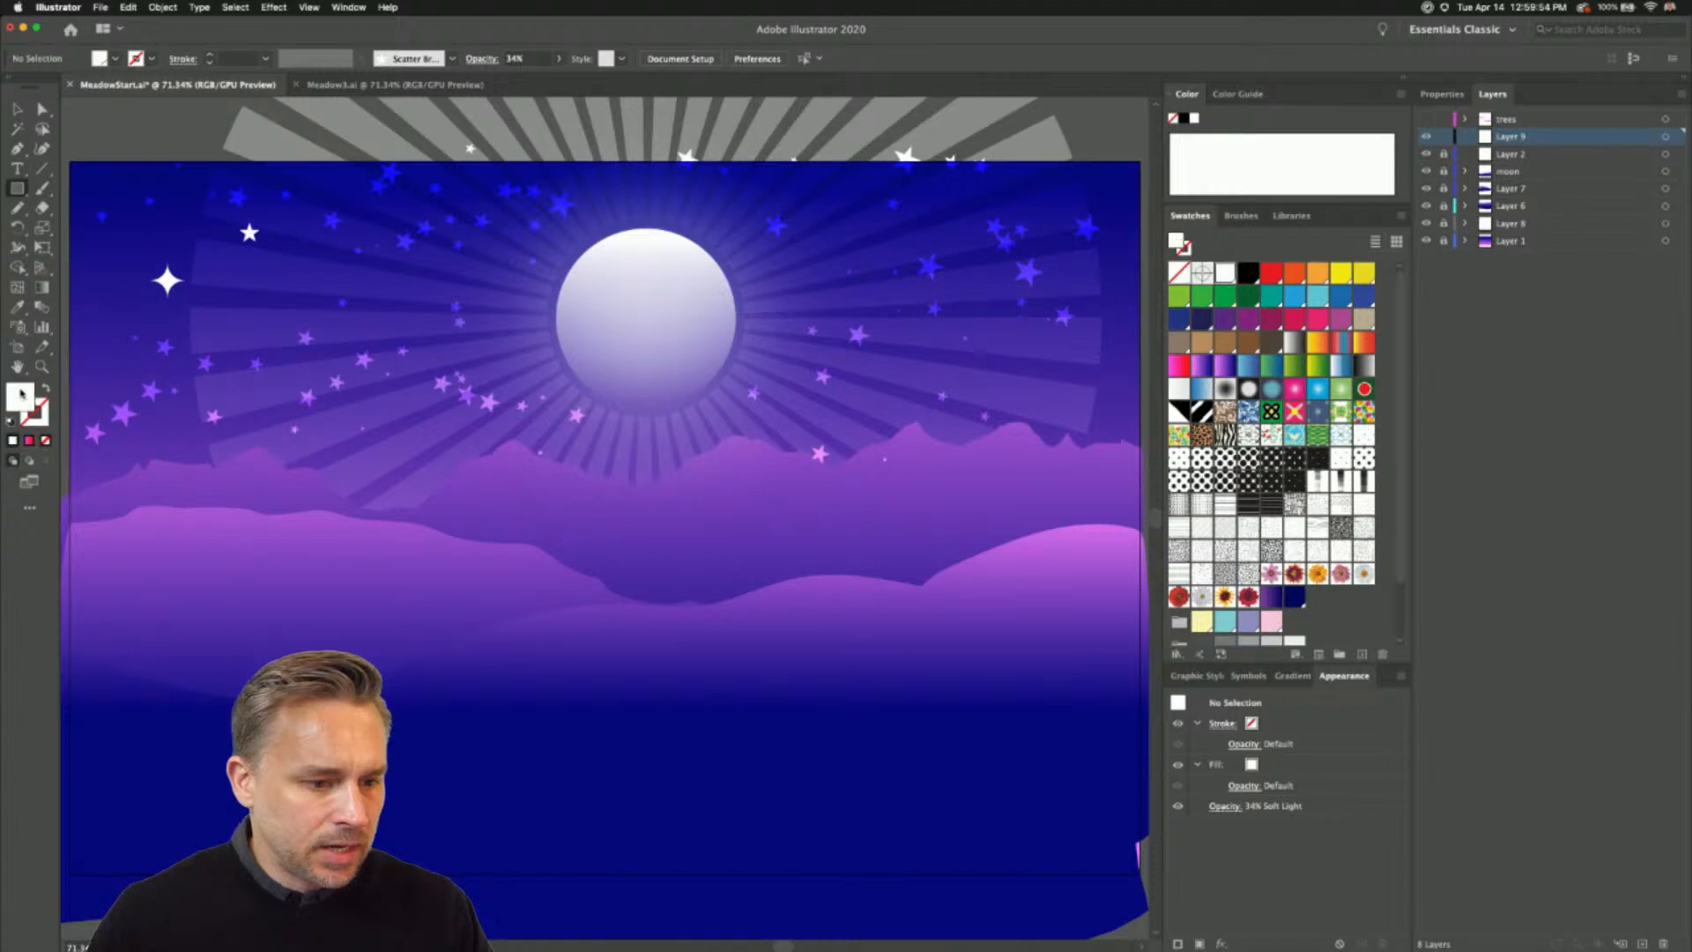
pyautogui.moveTo(301, 212)
pyautogui.mouseDown()
pyautogui.moveTo(944, 707)
pyautogui.moveTo(1012, 738)
pyautogui.mouseUp()
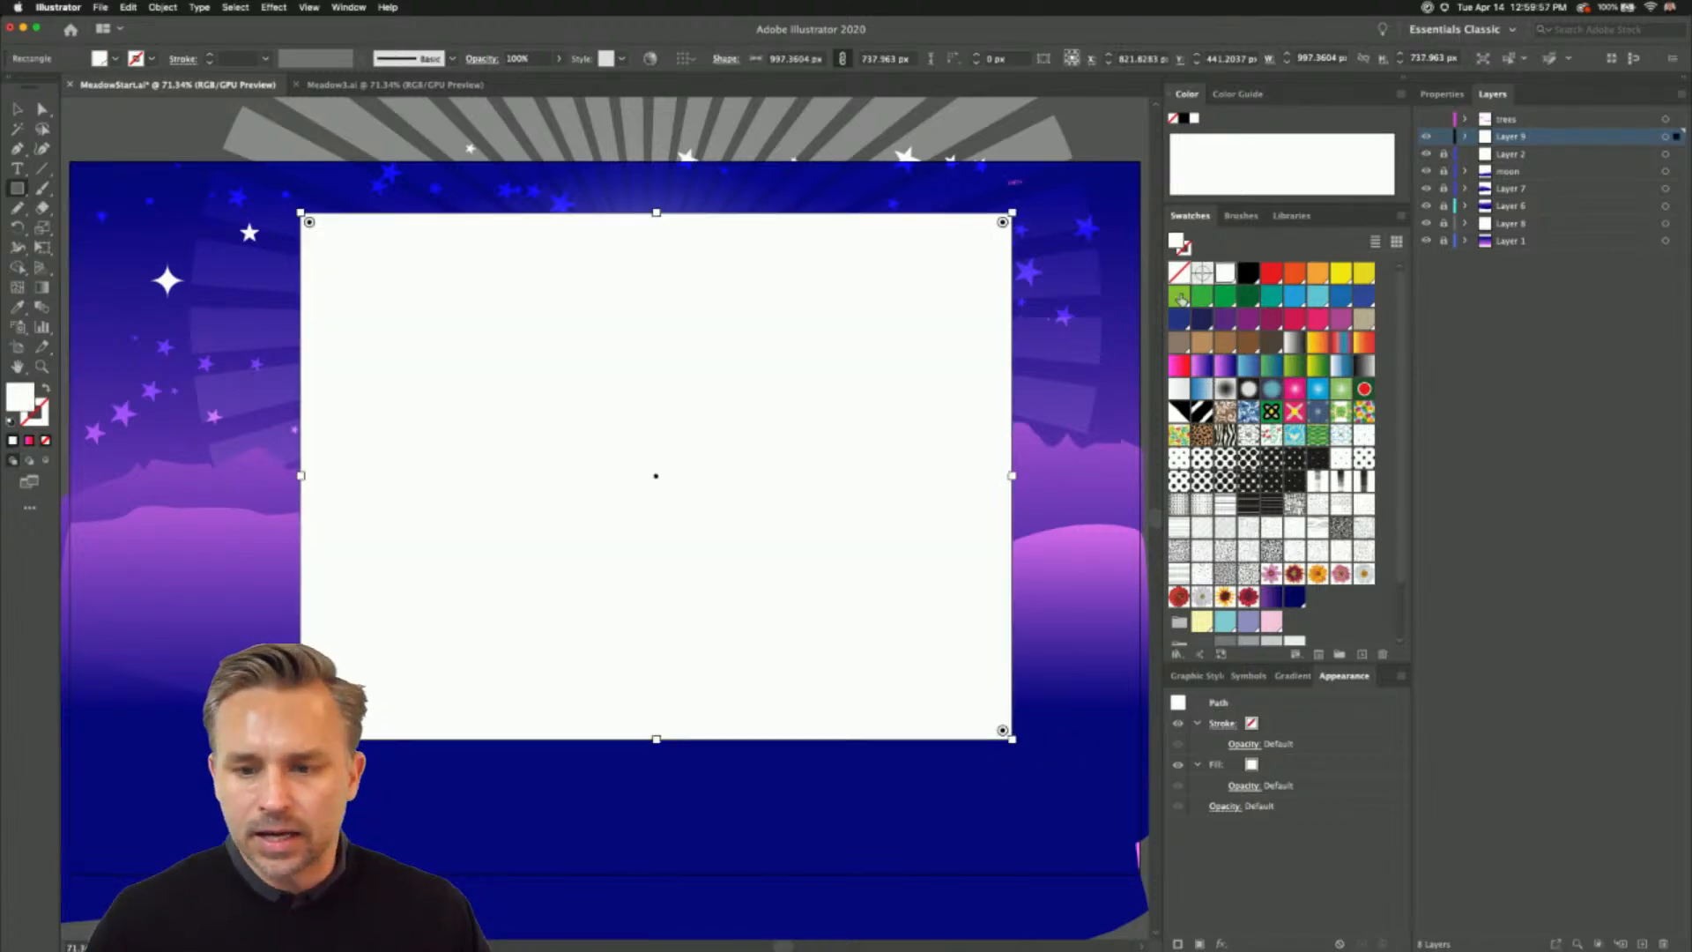
pyautogui.click(1248, 272)
# - Apply the artistic Film Grain effect to the black rectangle with grain and intensity at maximum and highlight area 0
pyautogui.click(274, 7)
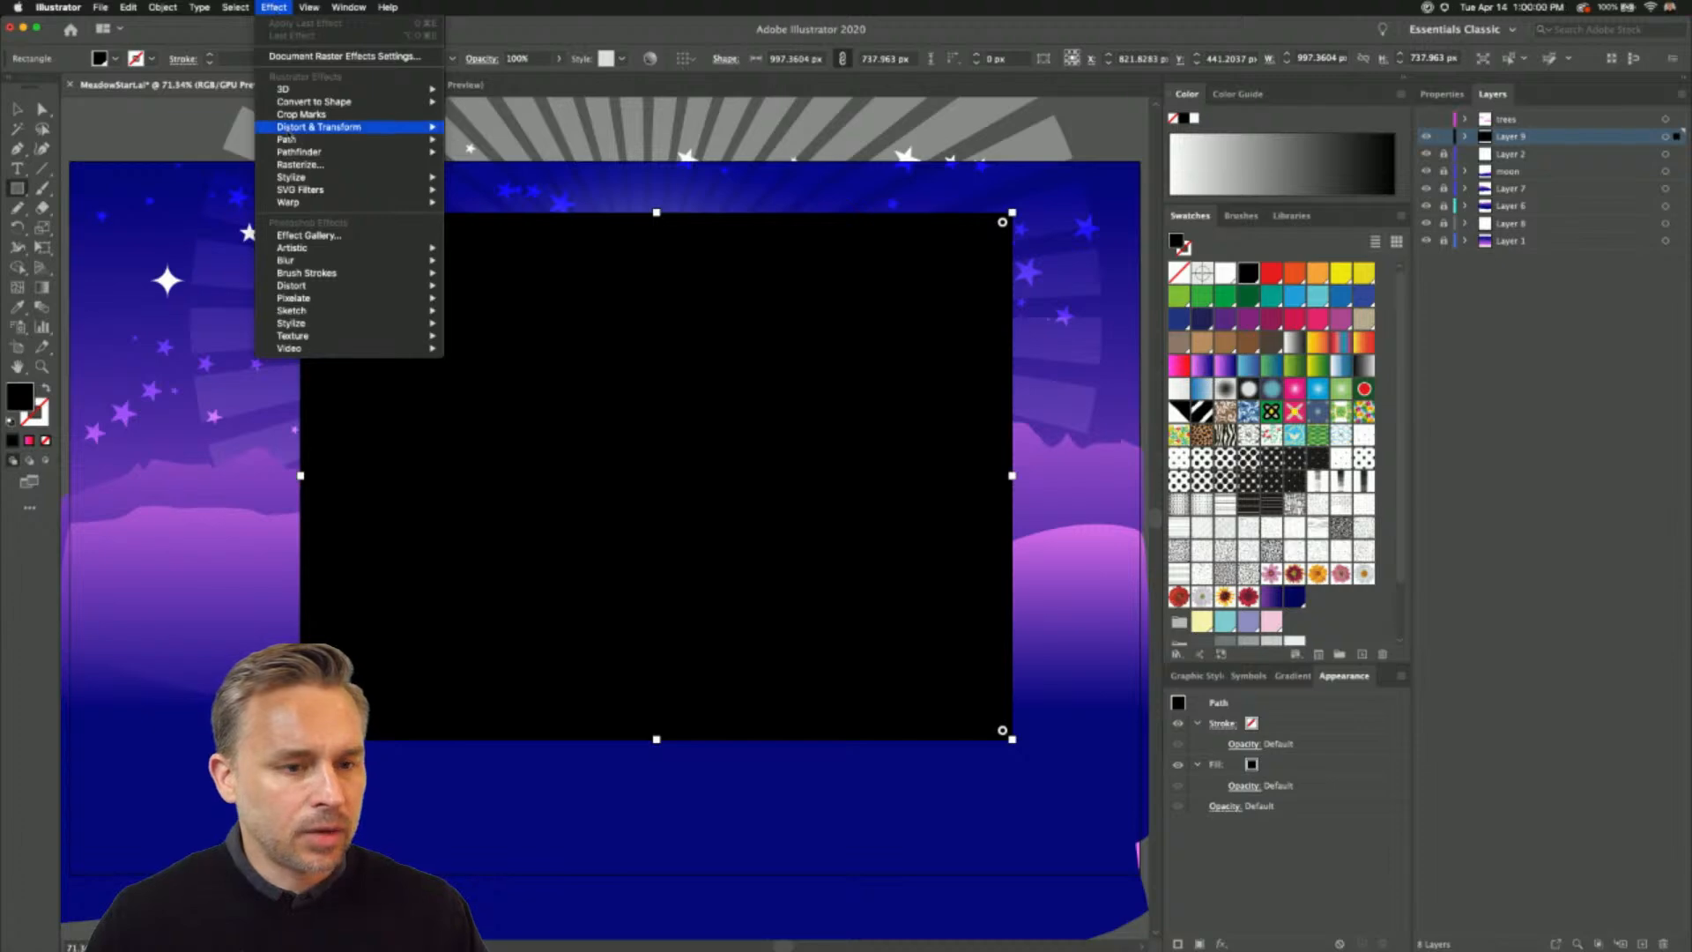
pyautogui.click(300, 235)
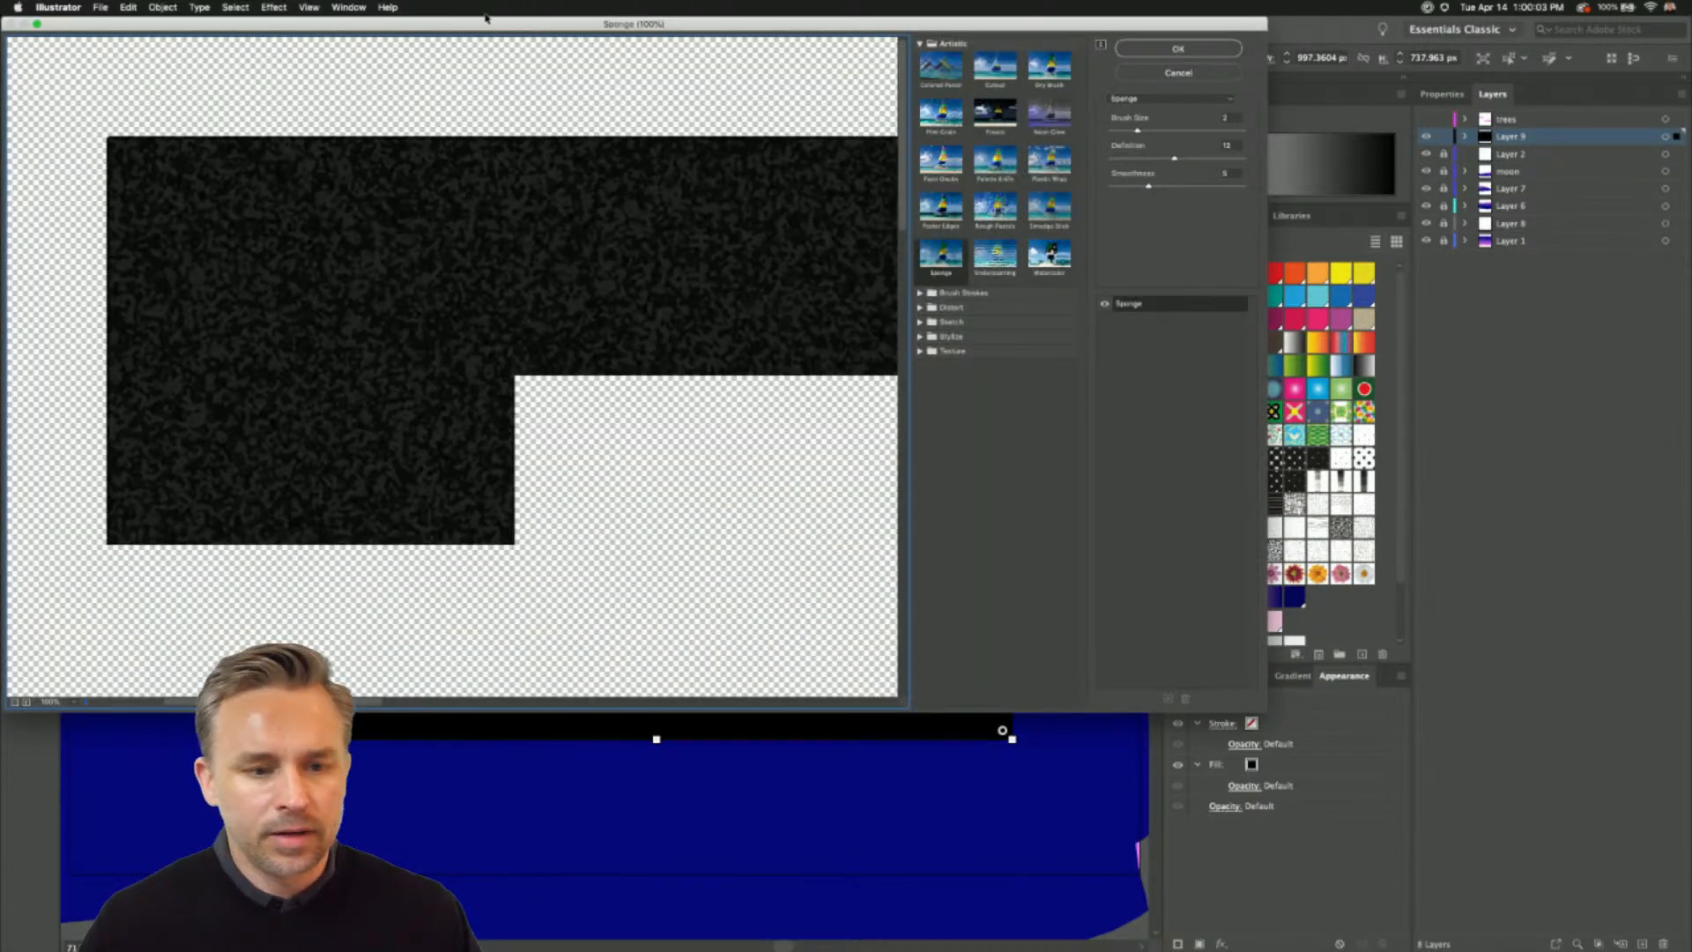
pyautogui.moveTo(486, 22); pyautogui.dragTo(820, 110)
pyautogui.click(1275, 203)
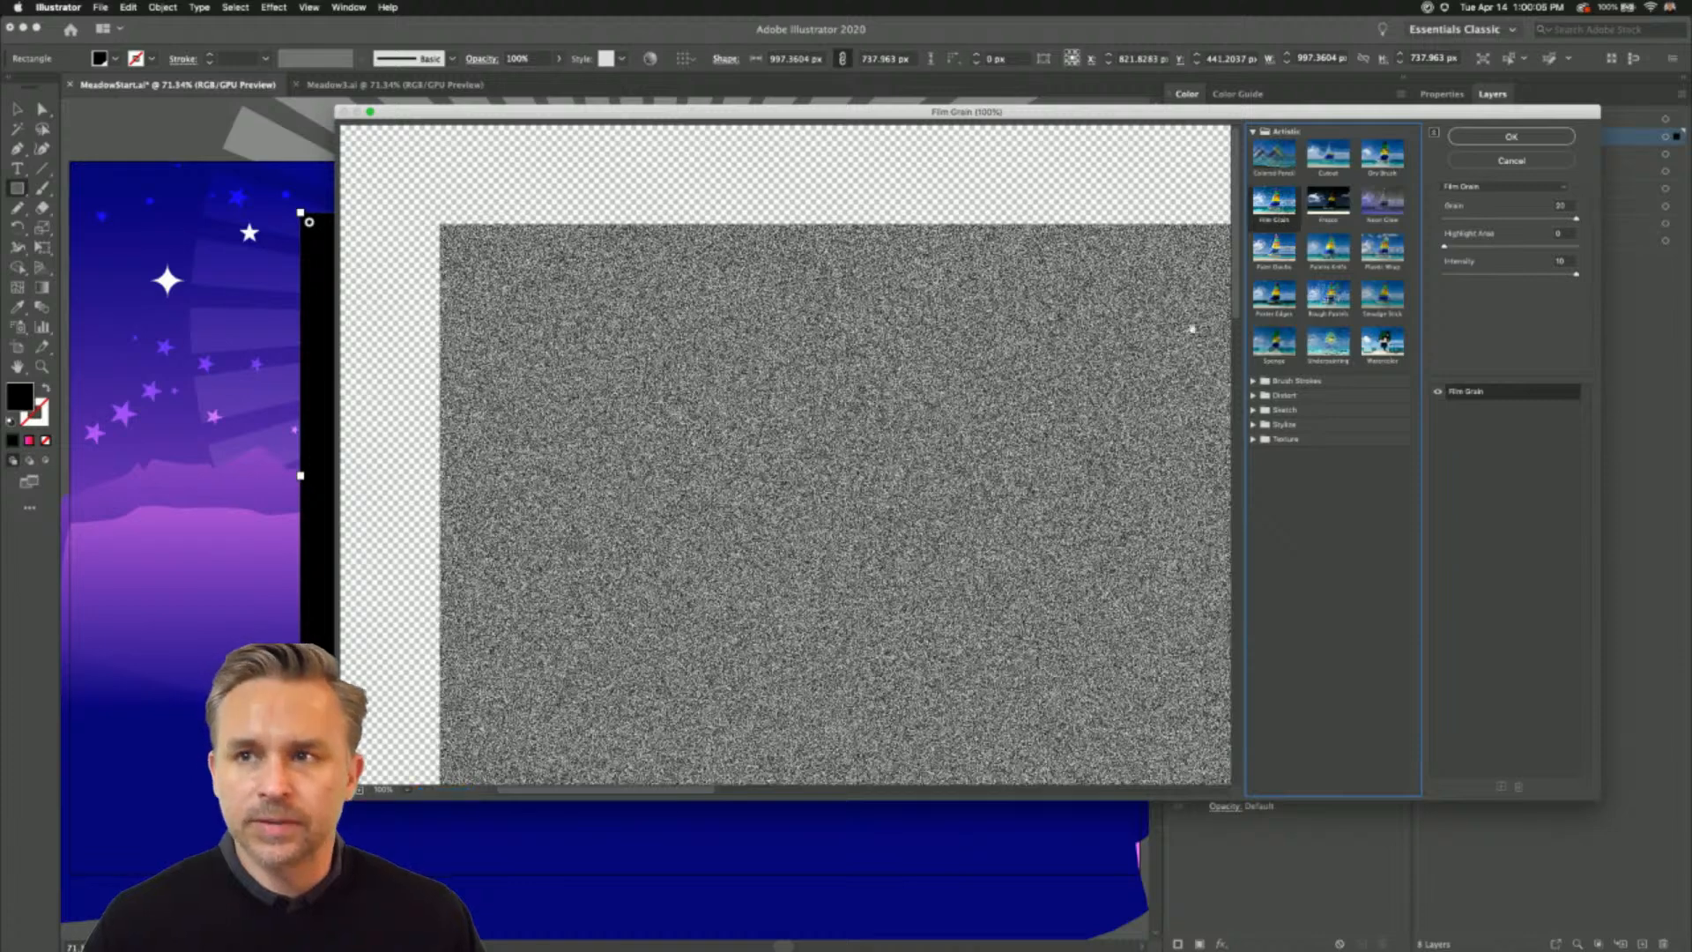
pyautogui.press('alt')
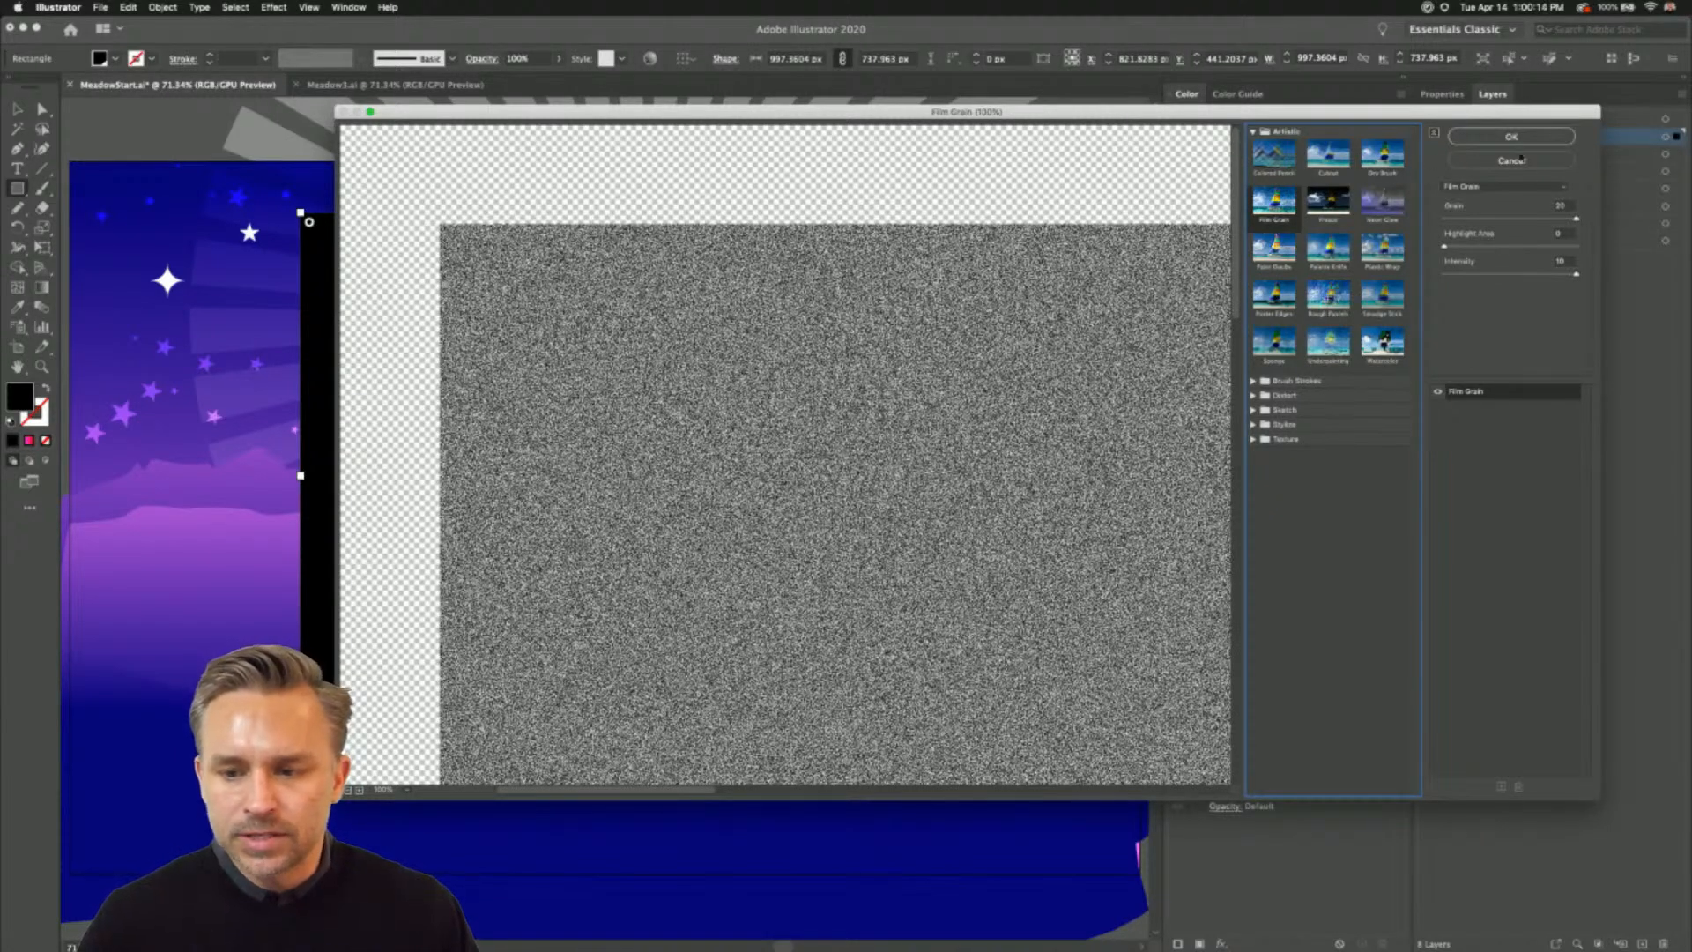
pyautogui.click(1512, 220)
pyautogui.moveTo(1563, 220); pyautogui.dragTo(1630, 226)
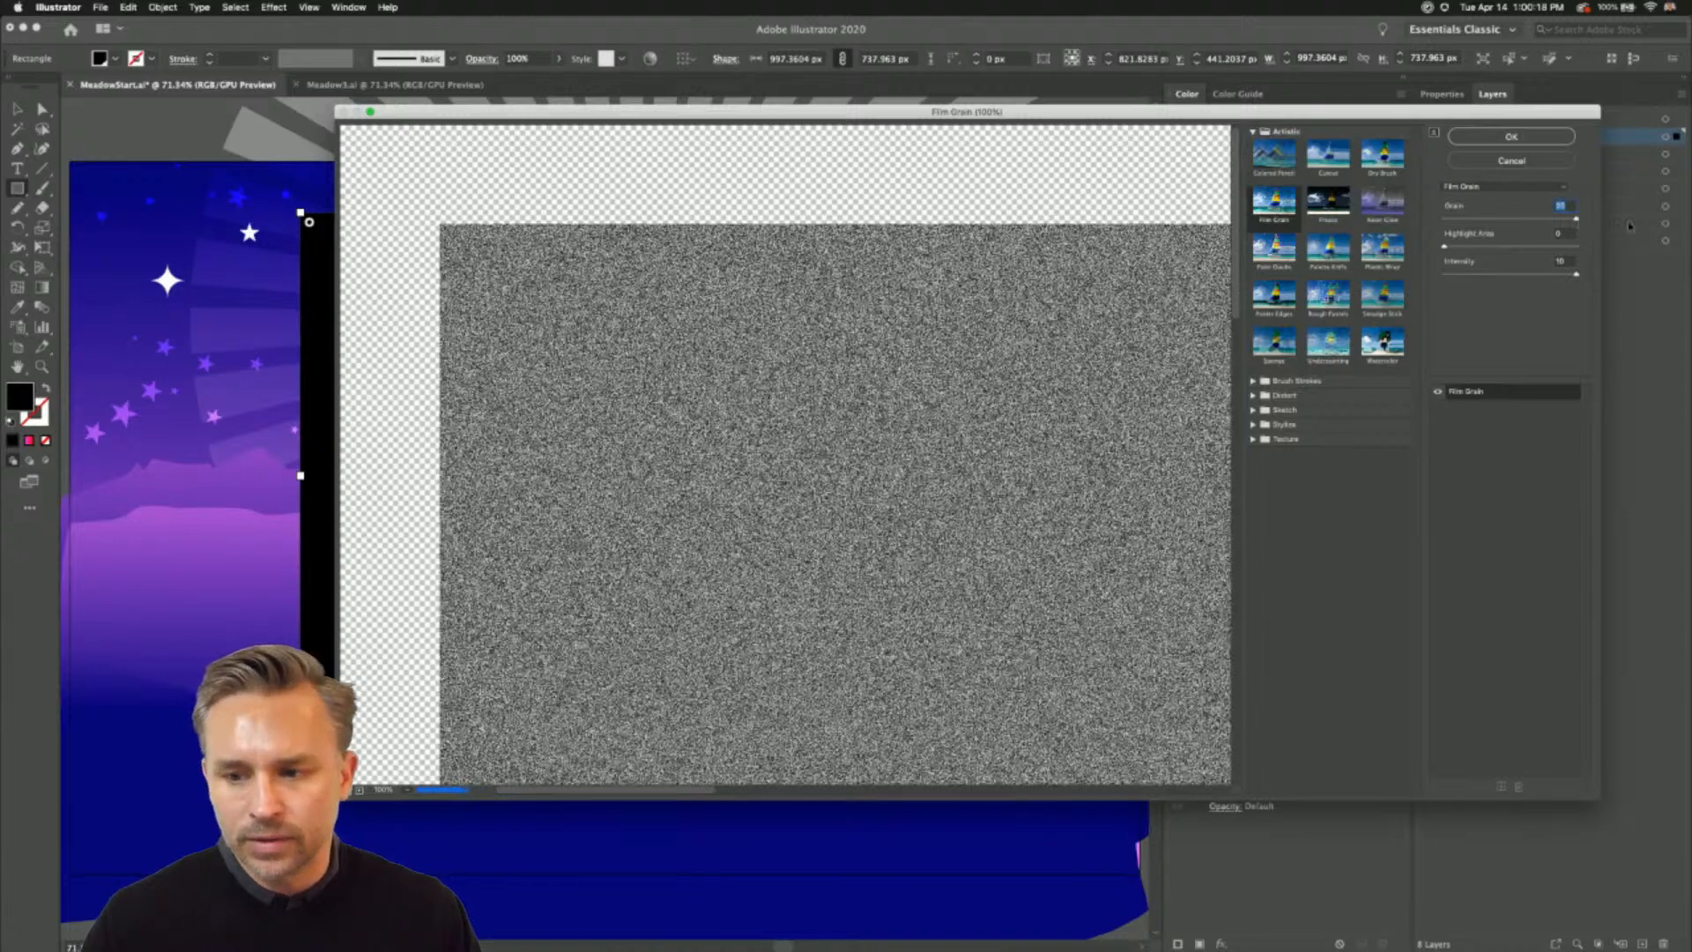
pyautogui.click(1498, 138)
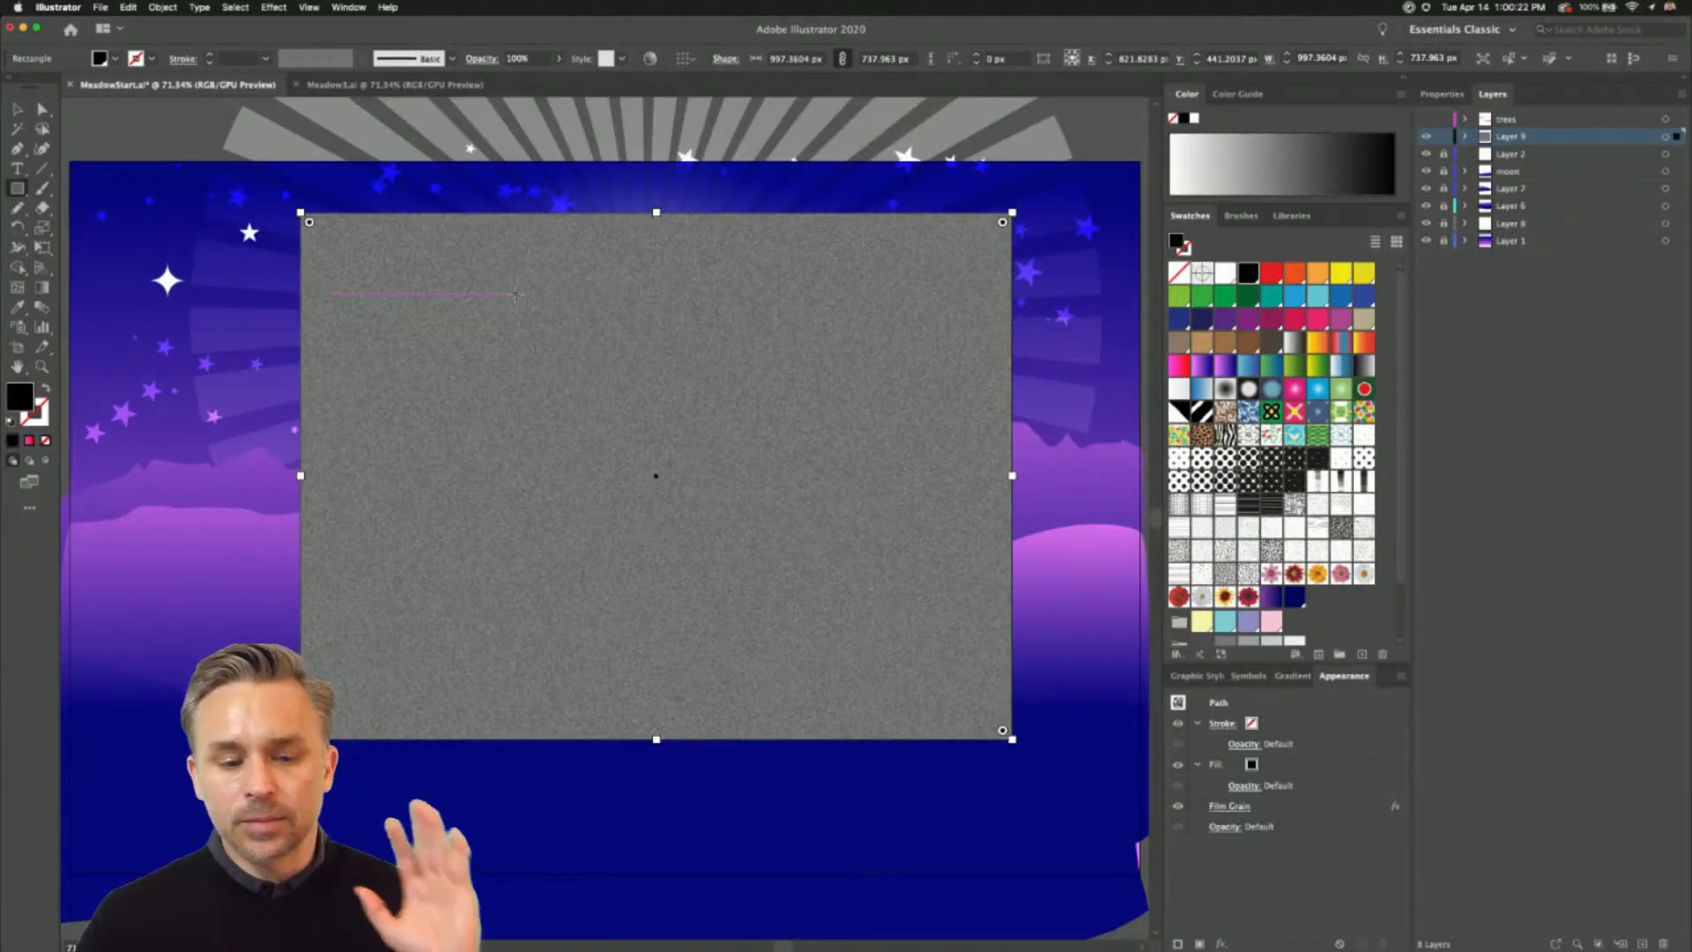
pyautogui.click(18, 109)
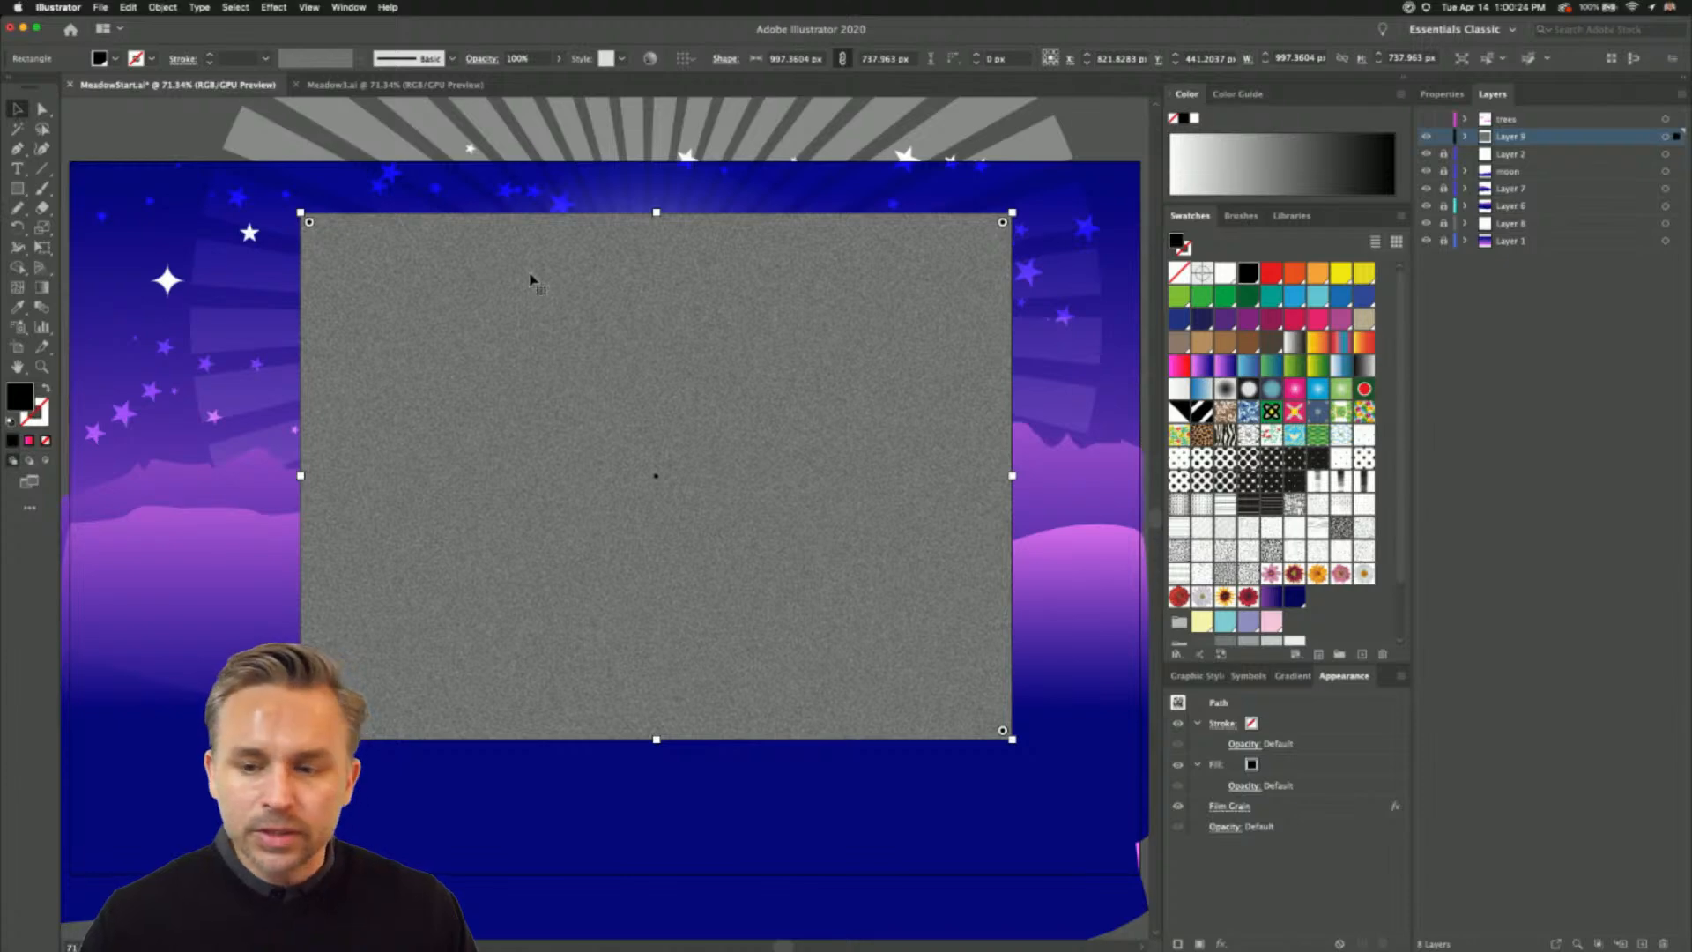
# - Move the film-grain rectangle to the artboard's upper-left corner and enlarge it to about 1499 x 1002 px, covering the whole artboard
pyautogui.press('super+minus')
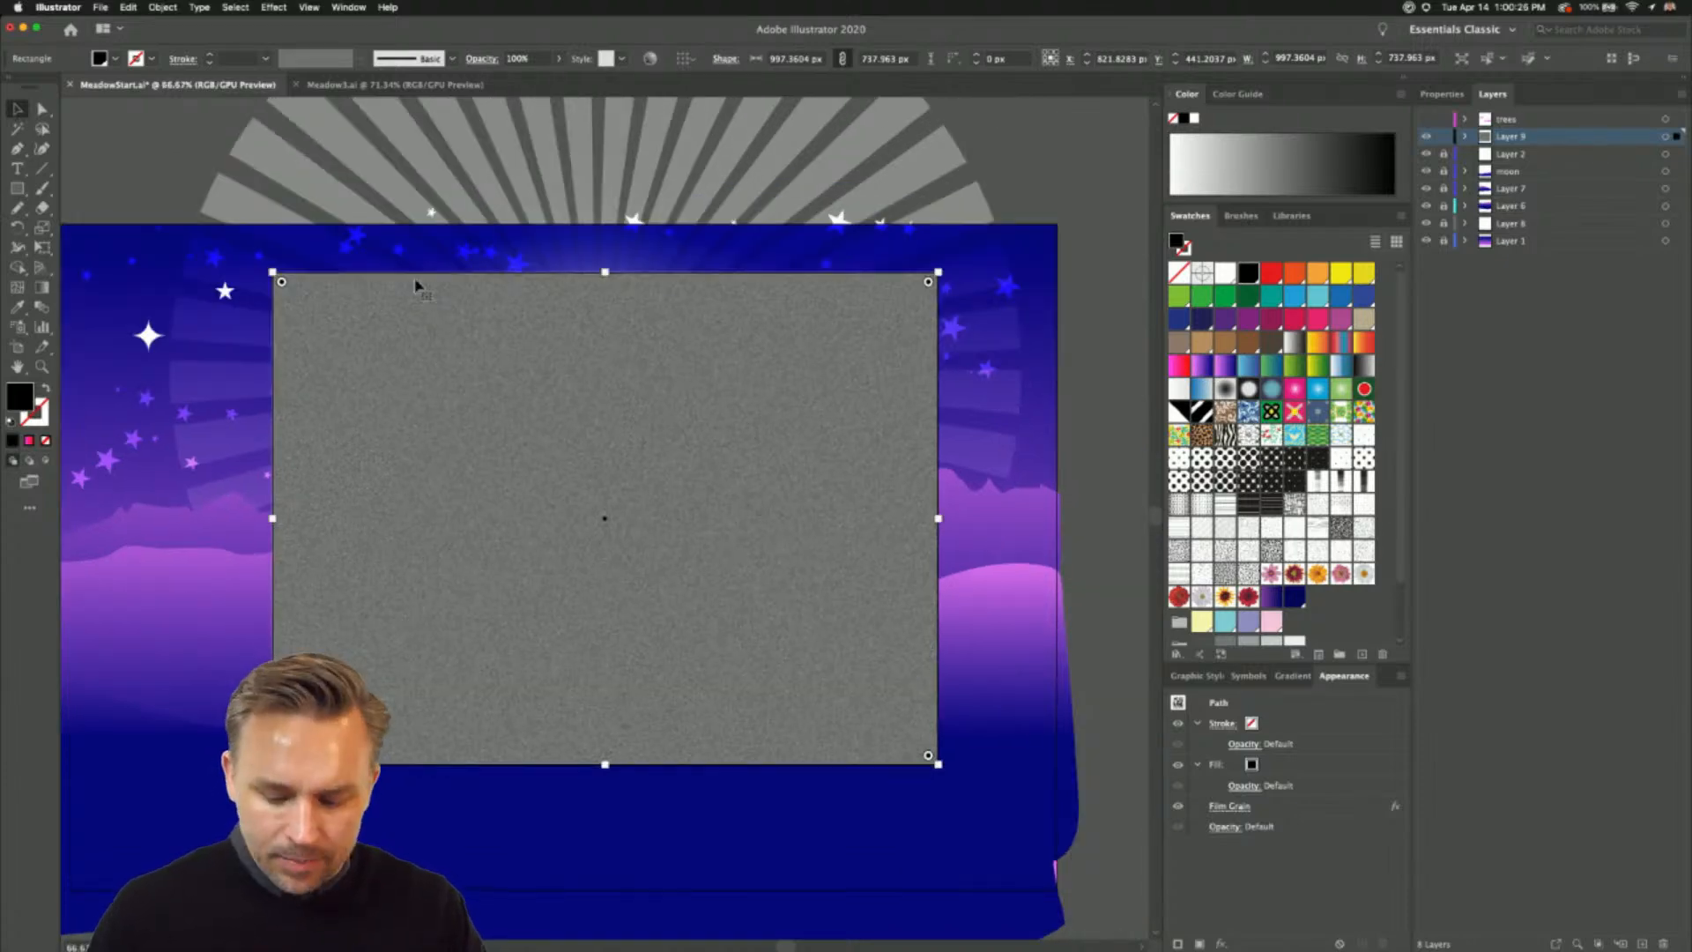
pyautogui.press('super+minus')
pyautogui.moveTo(563, 245); pyautogui.dragTo(759, 188)
pyautogui.moveTo(675, 326); pyautogui.dragTo(515, 288)
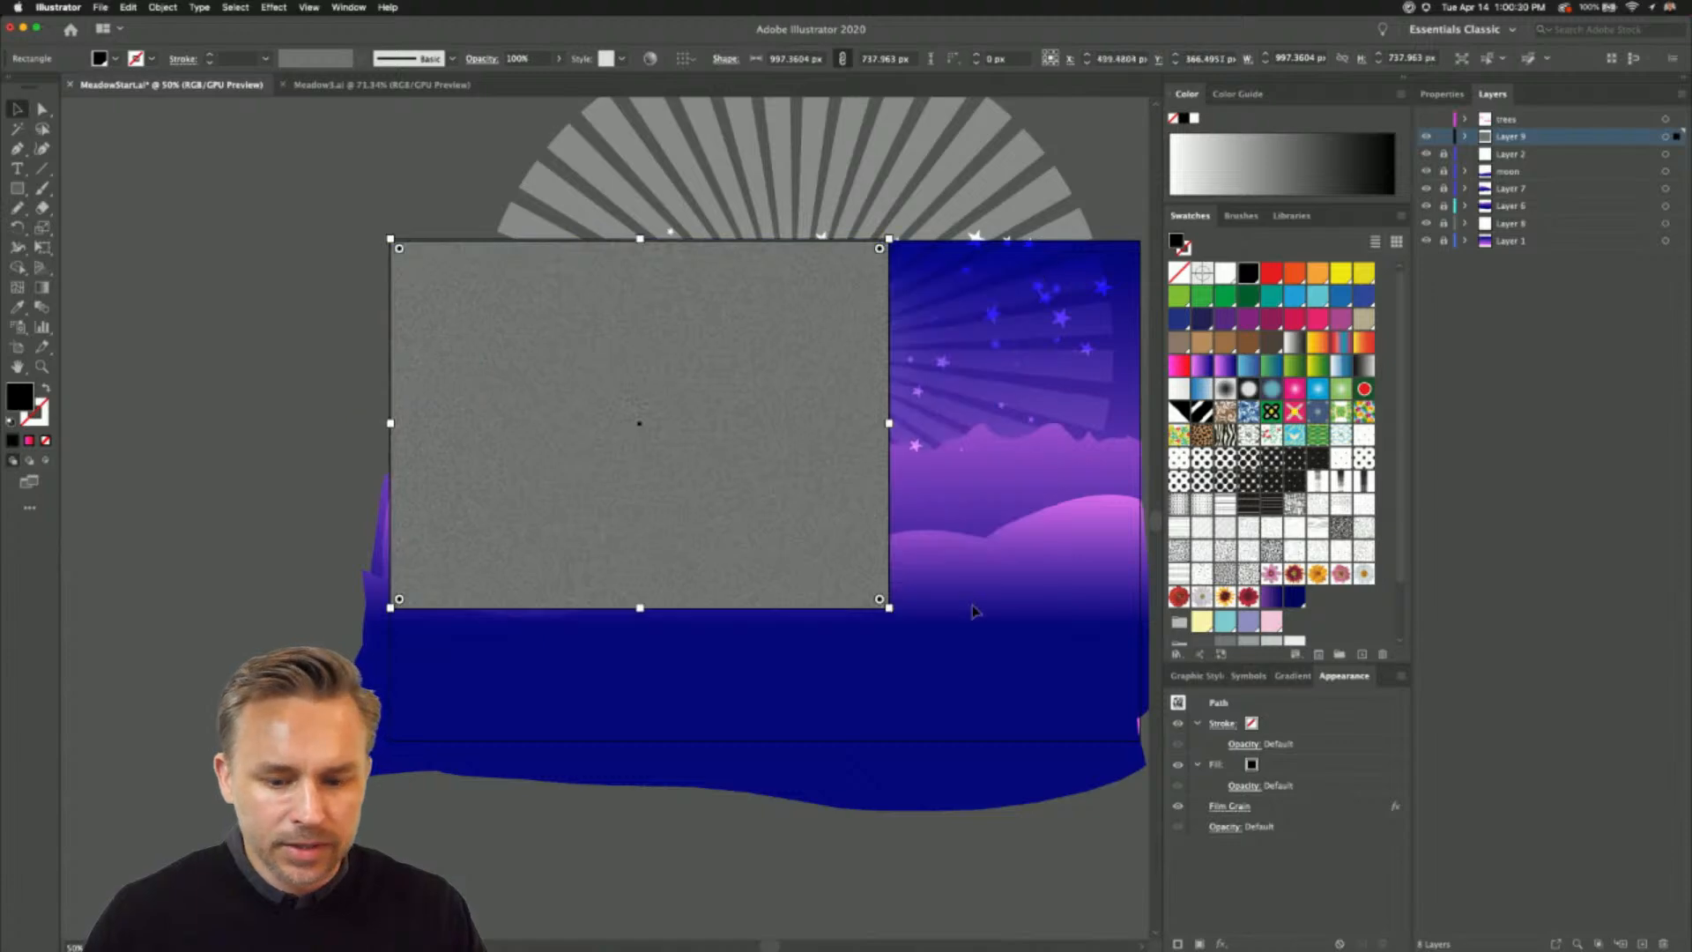
pyautogui.moveTo(890, 613); pyautogui.dragTo(1141, 742)
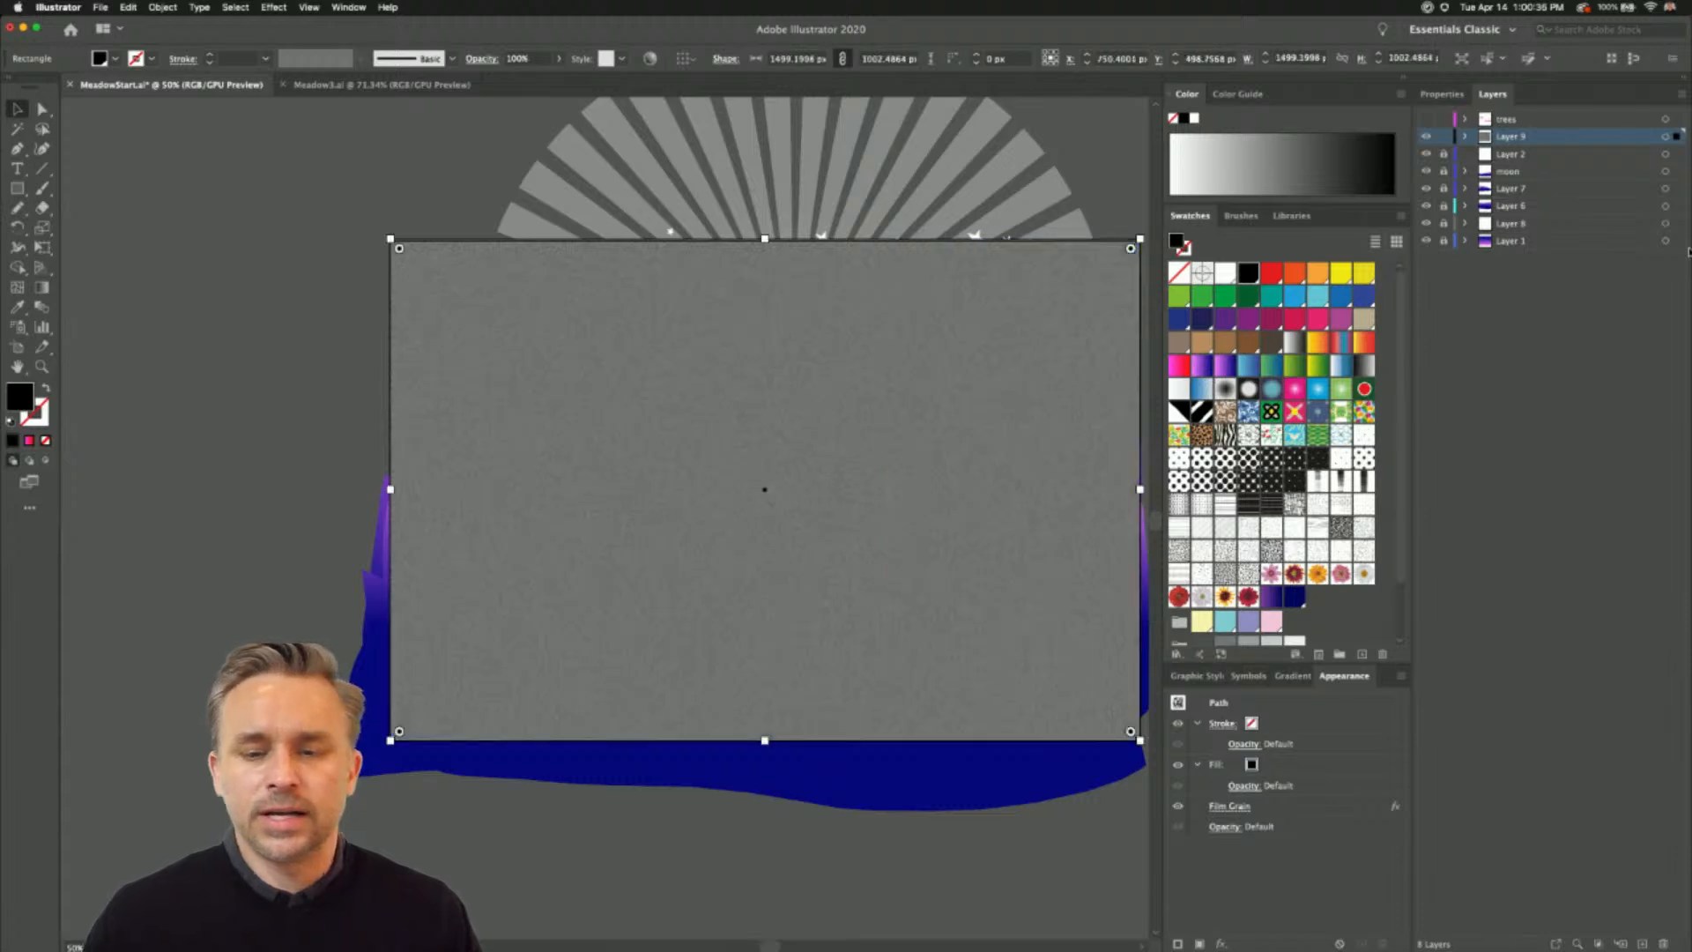
# - Set the film-grain rectangle's blending mode to Overlay and preview the artwork in full-screen presentation mode
pyautogui.click(1440, 95)
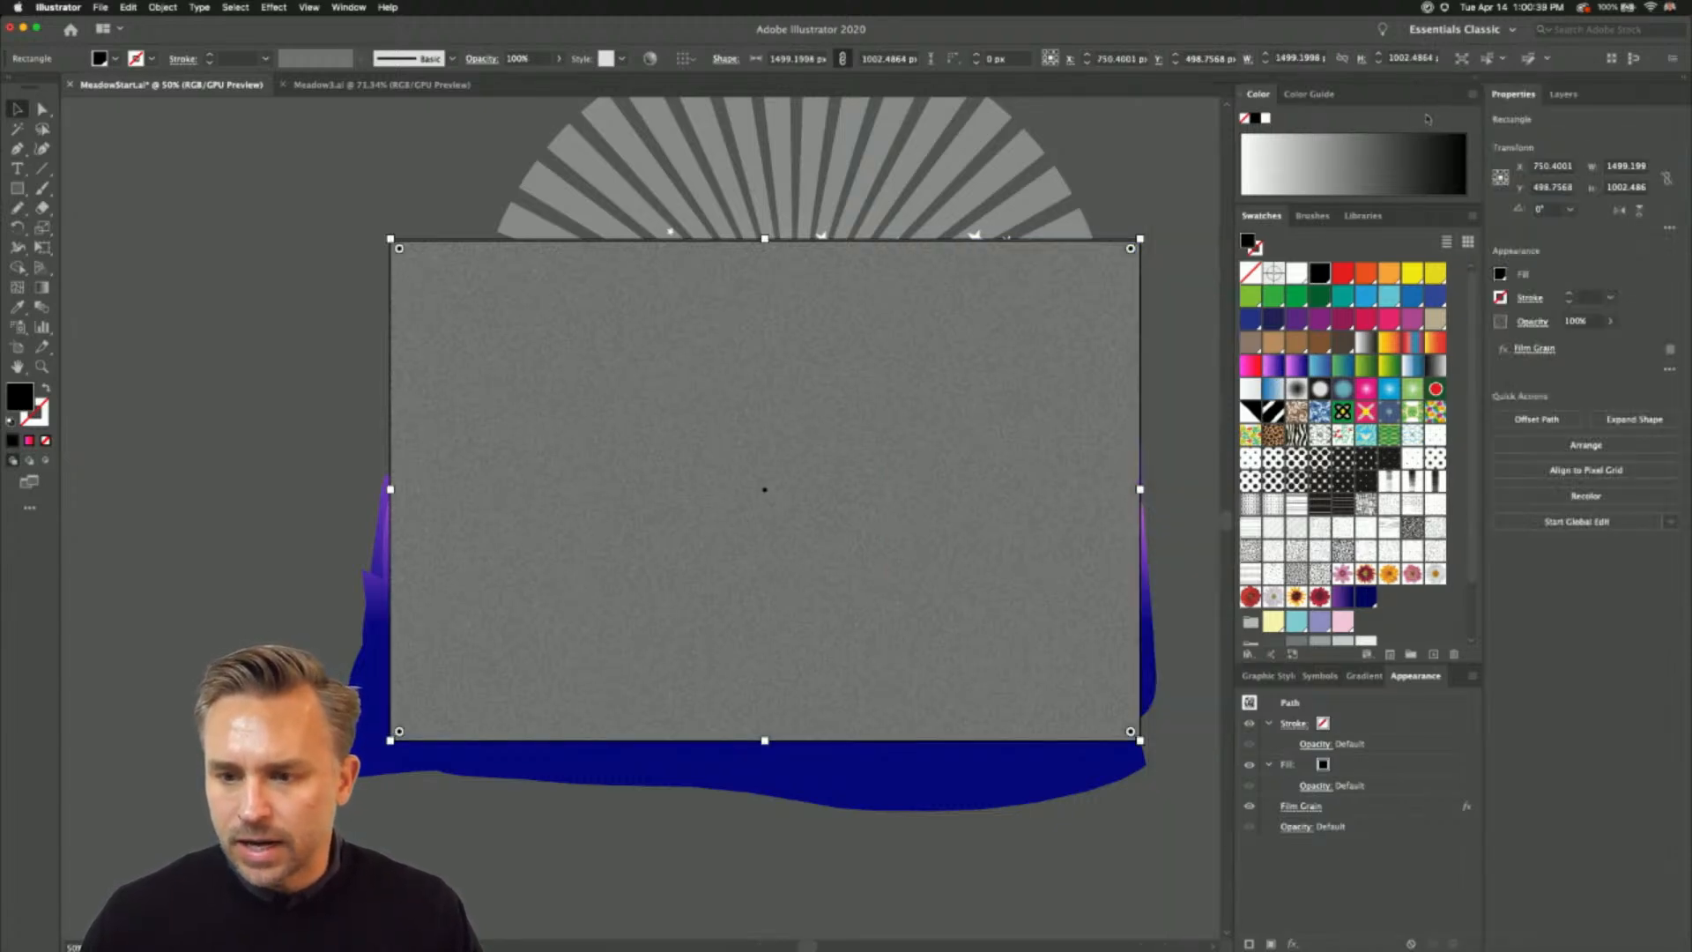
pyautogui.click(1528, 326)
pyautogui.click(1398, 350)
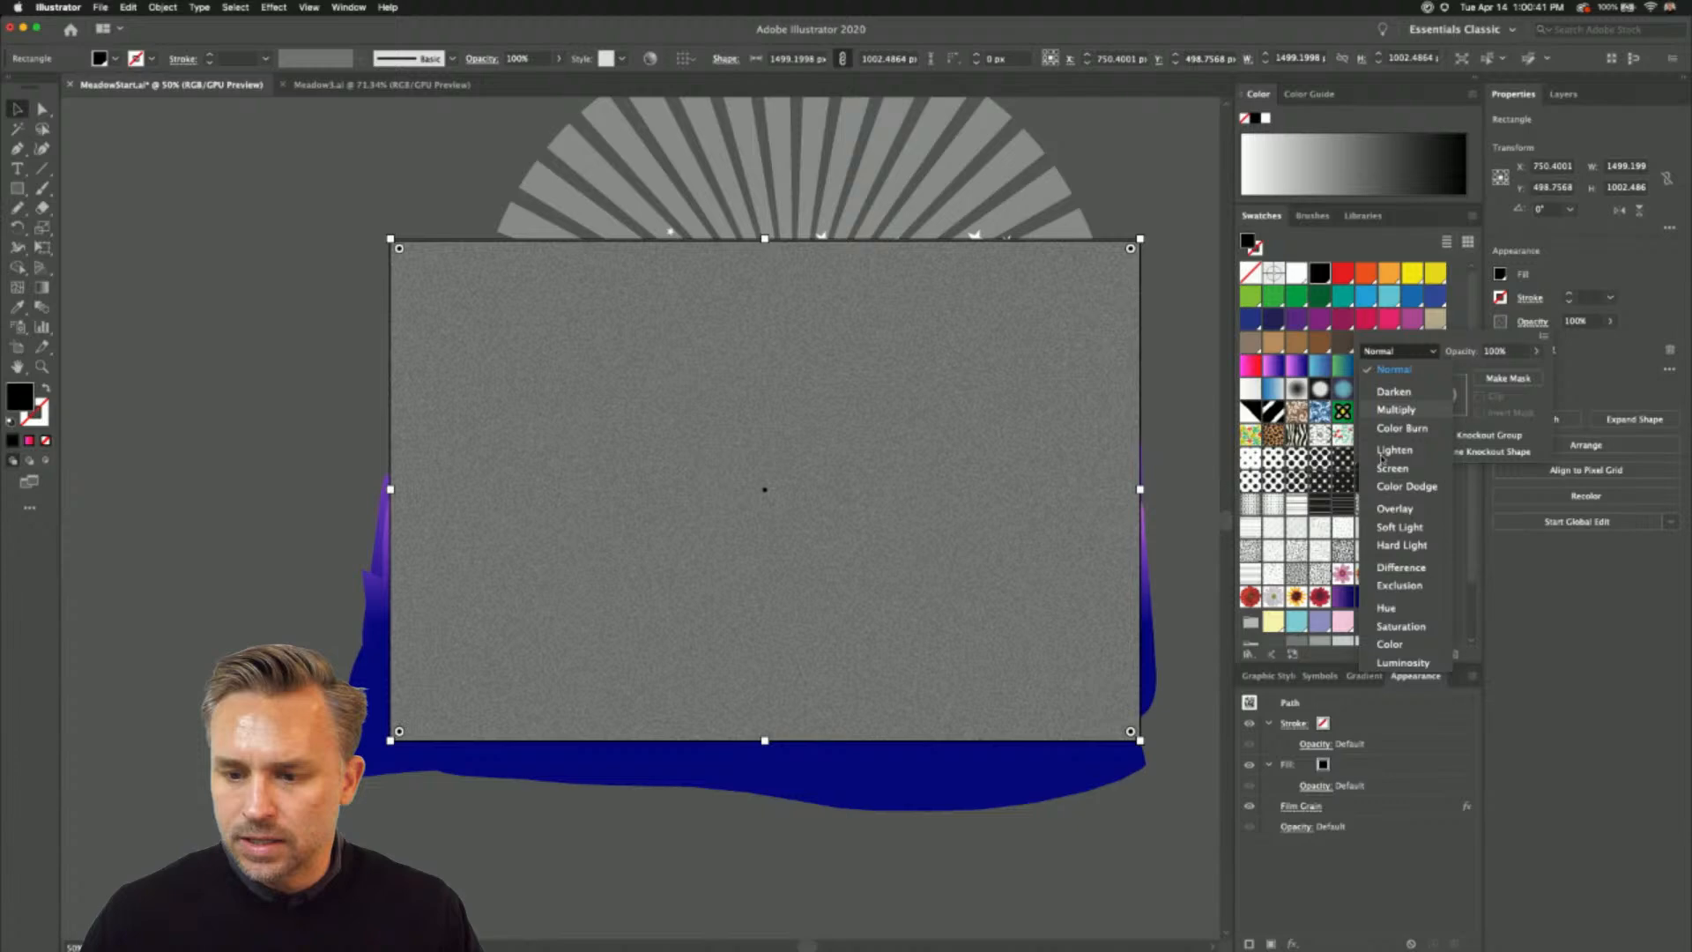
pyautogui.click(1392, 508)
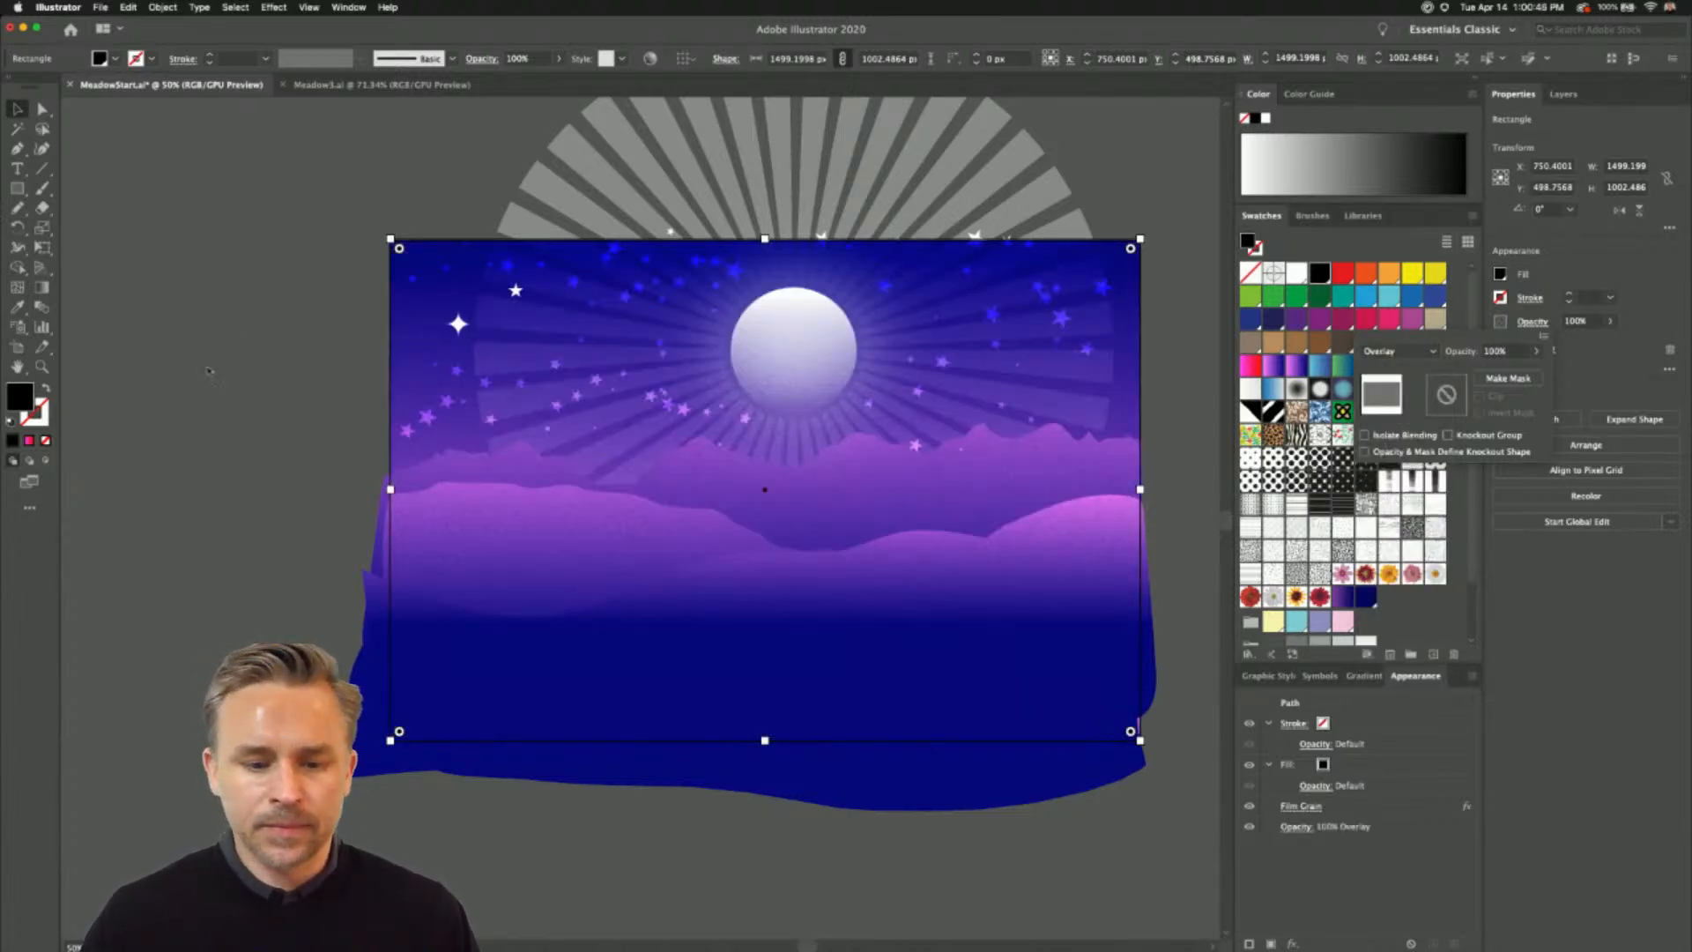
pyautogui.click(217, 419)
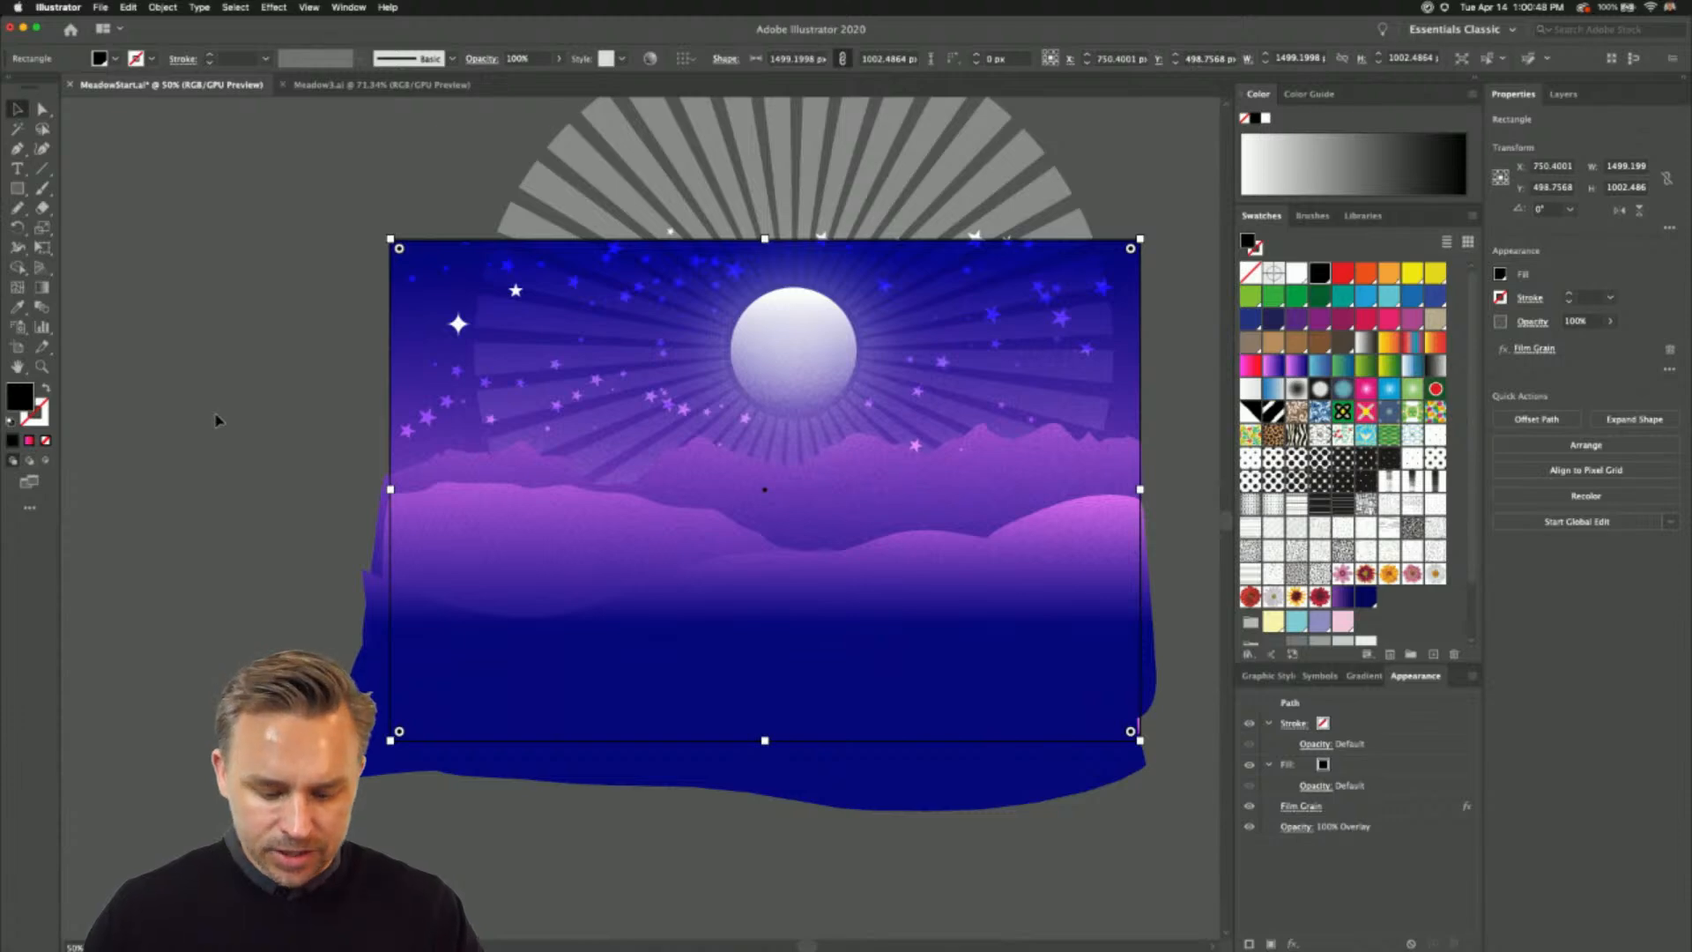
pyautogui.hotkey('shift', 'f')
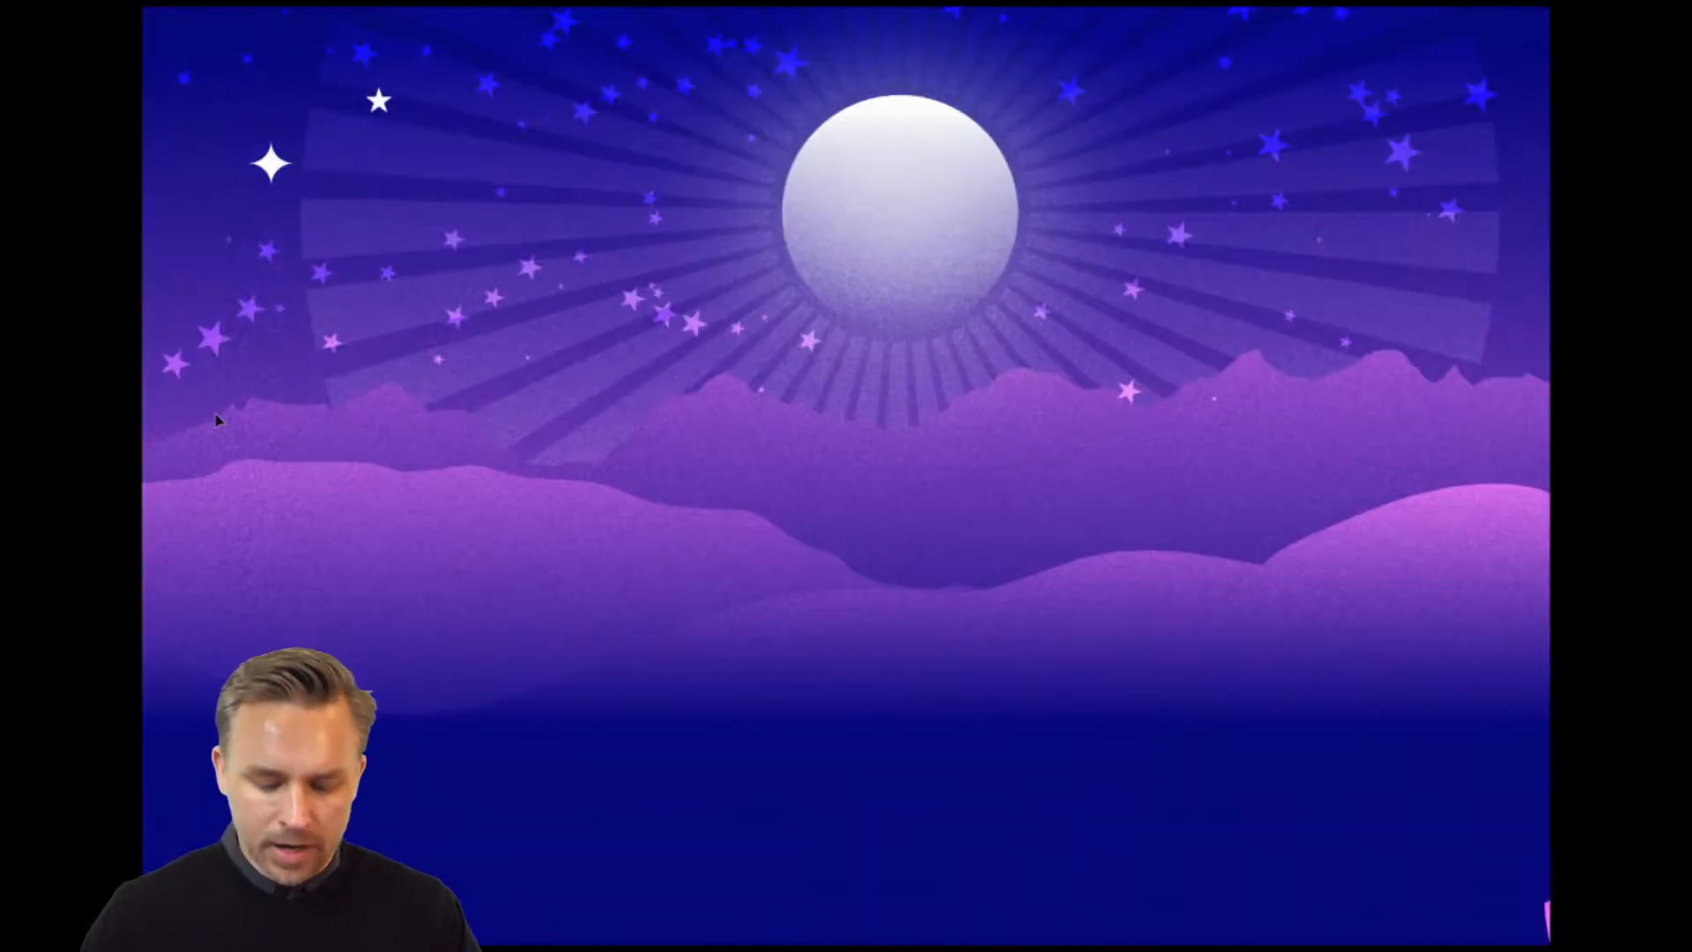
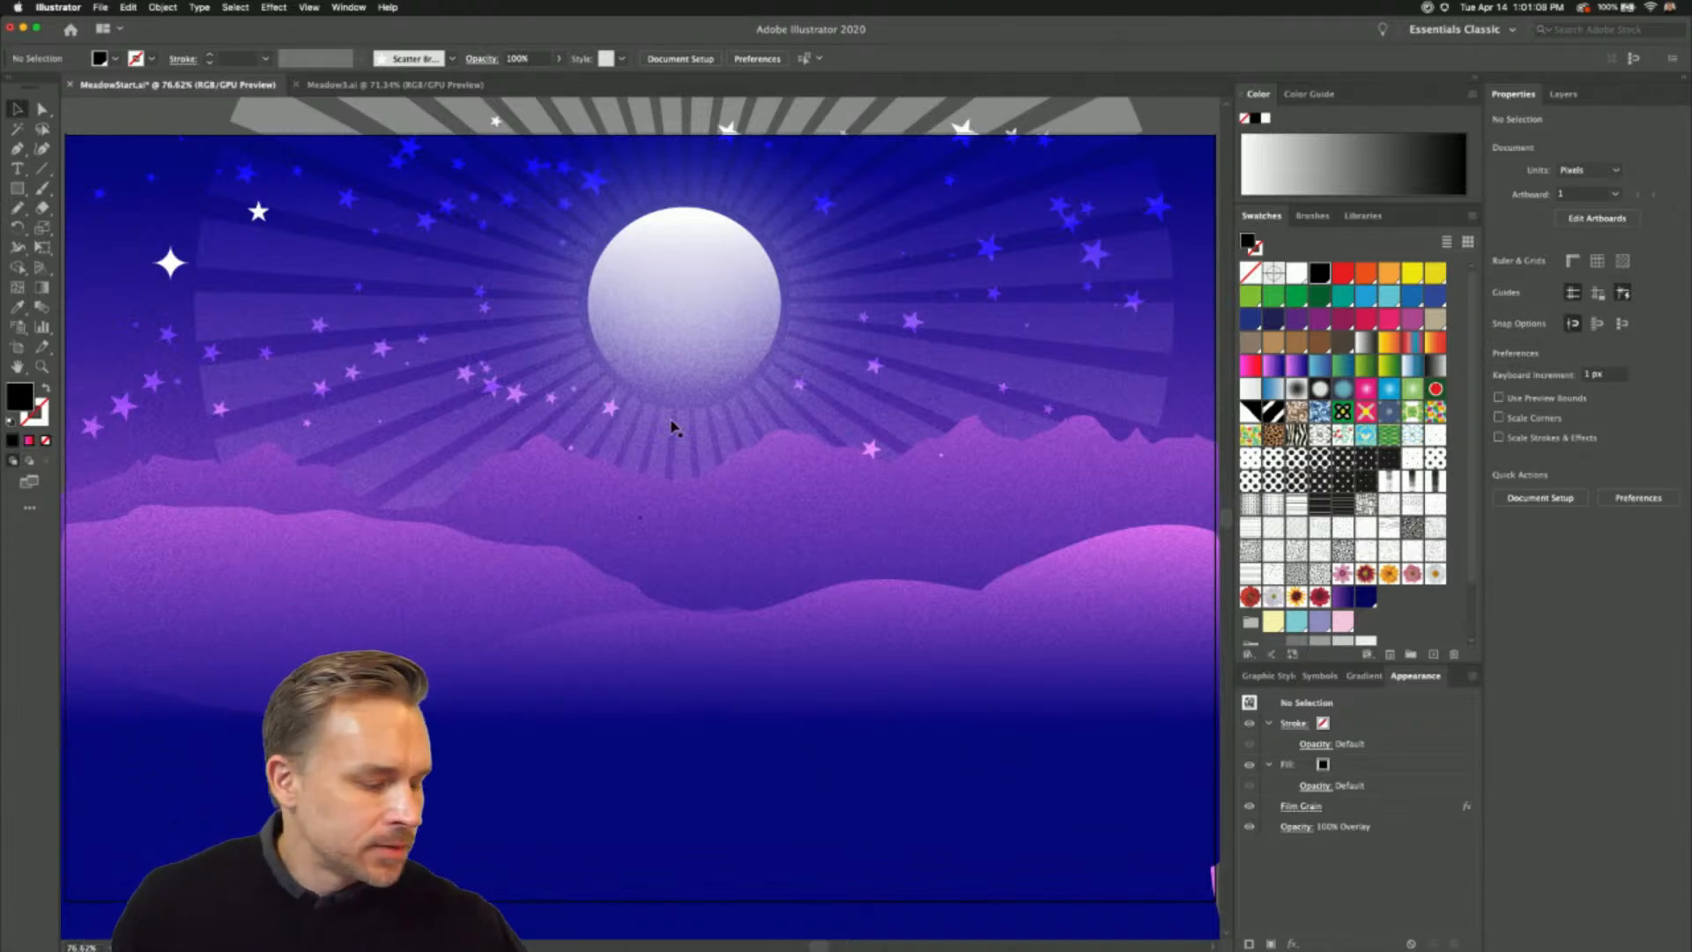
# - Preview the finished daytime meadow in the Meadow3 document in full-screen presentation mode, and return to the MeadowStart document
pyautogui.click(316, 87)
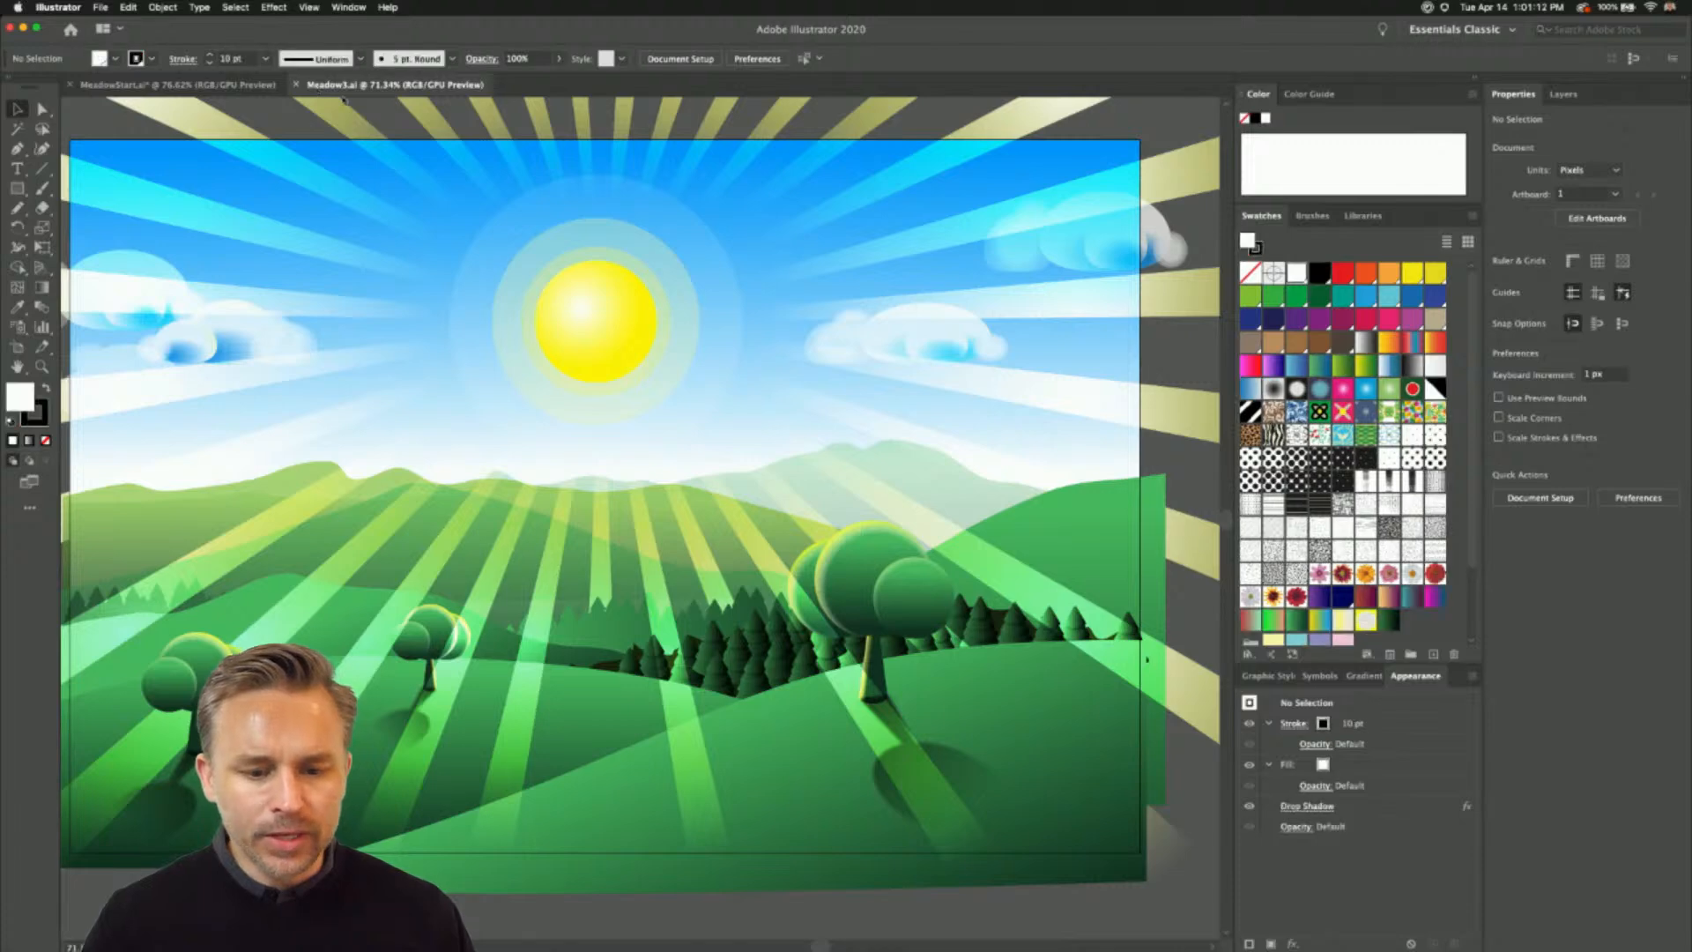
pyautogui.moveTo(512, 291); pyautogui.dragTo(566, 298)
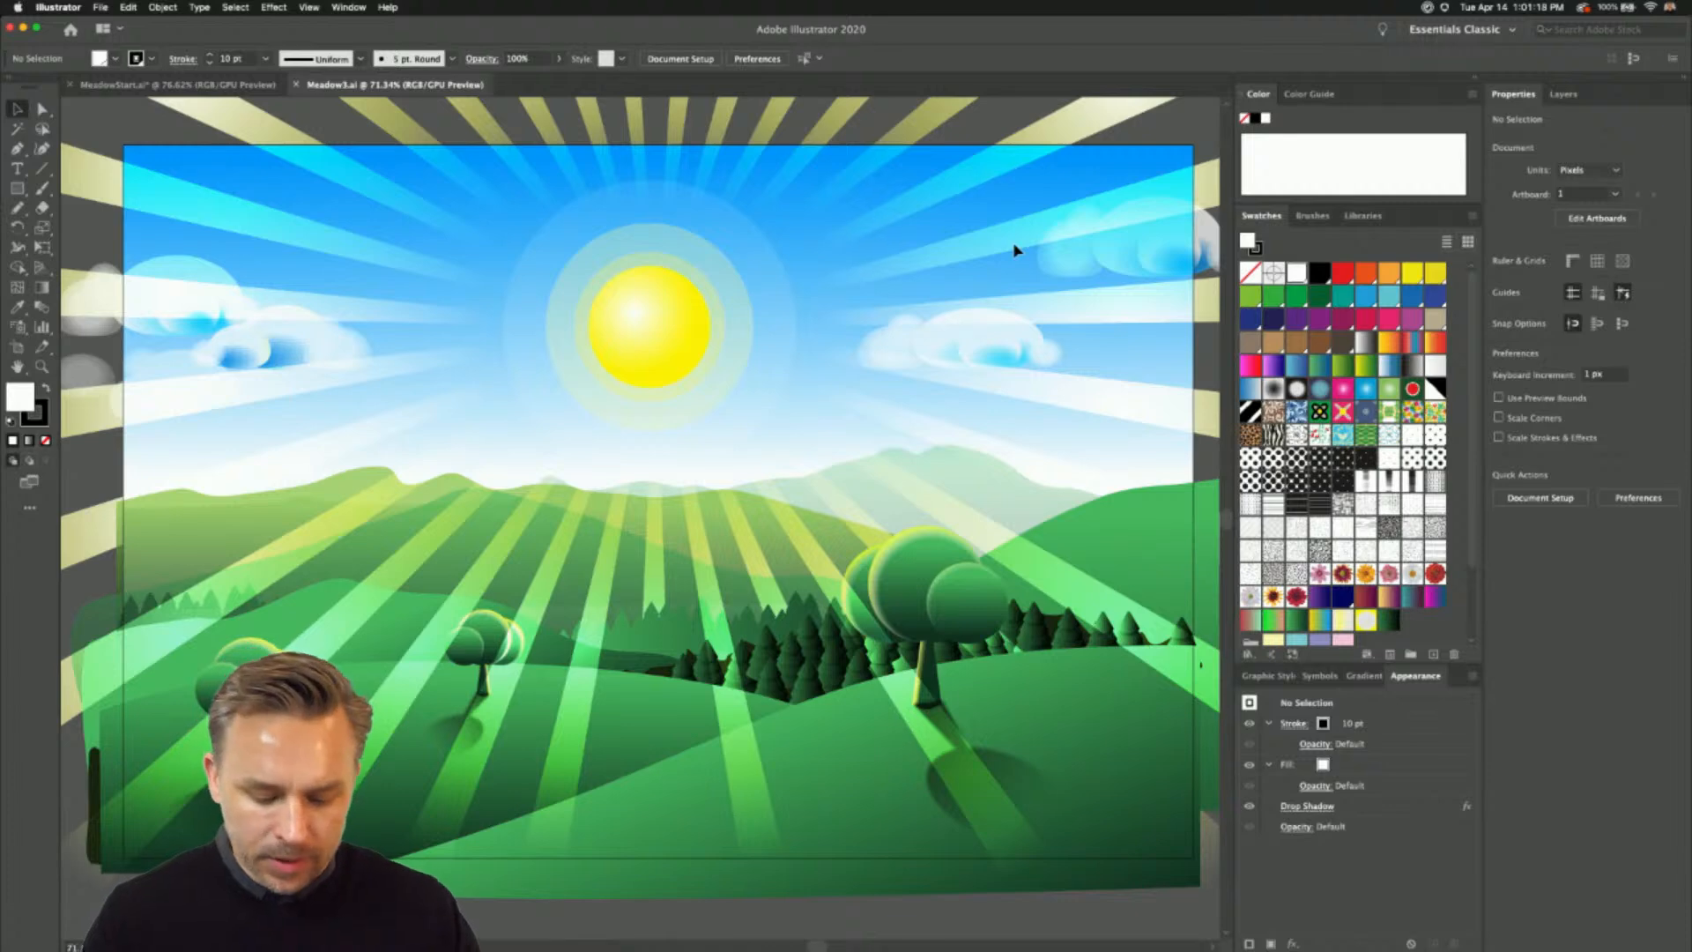
pyautogui.hotkey('shift', 'f')
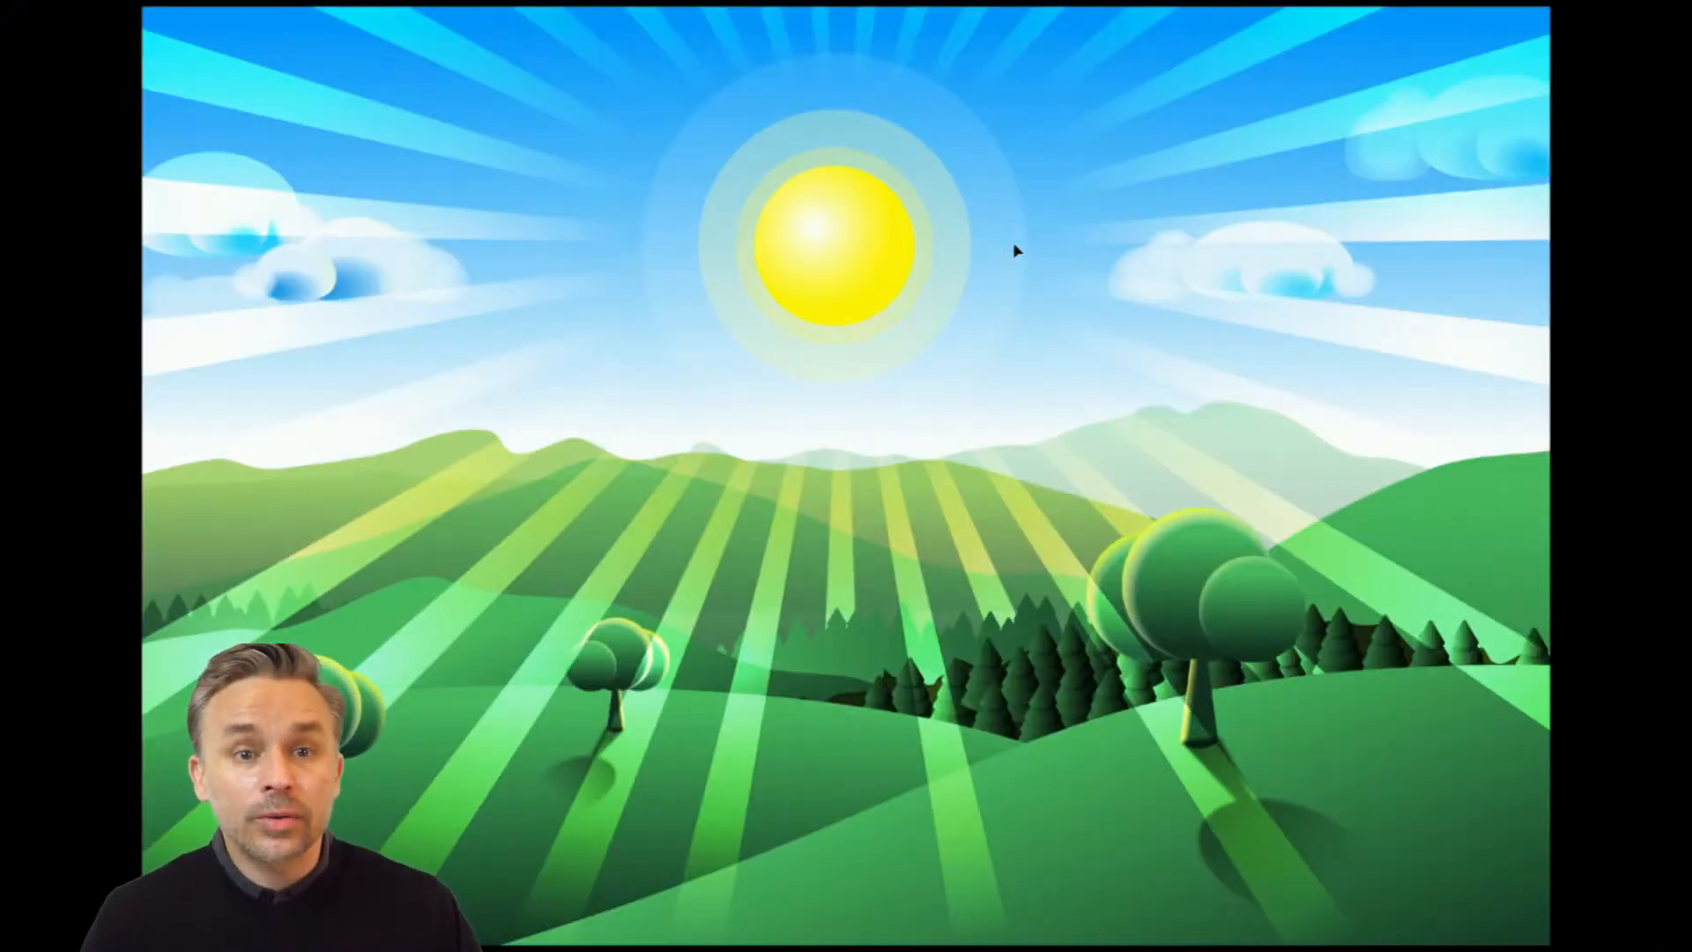
pyautogui.press('Escape')
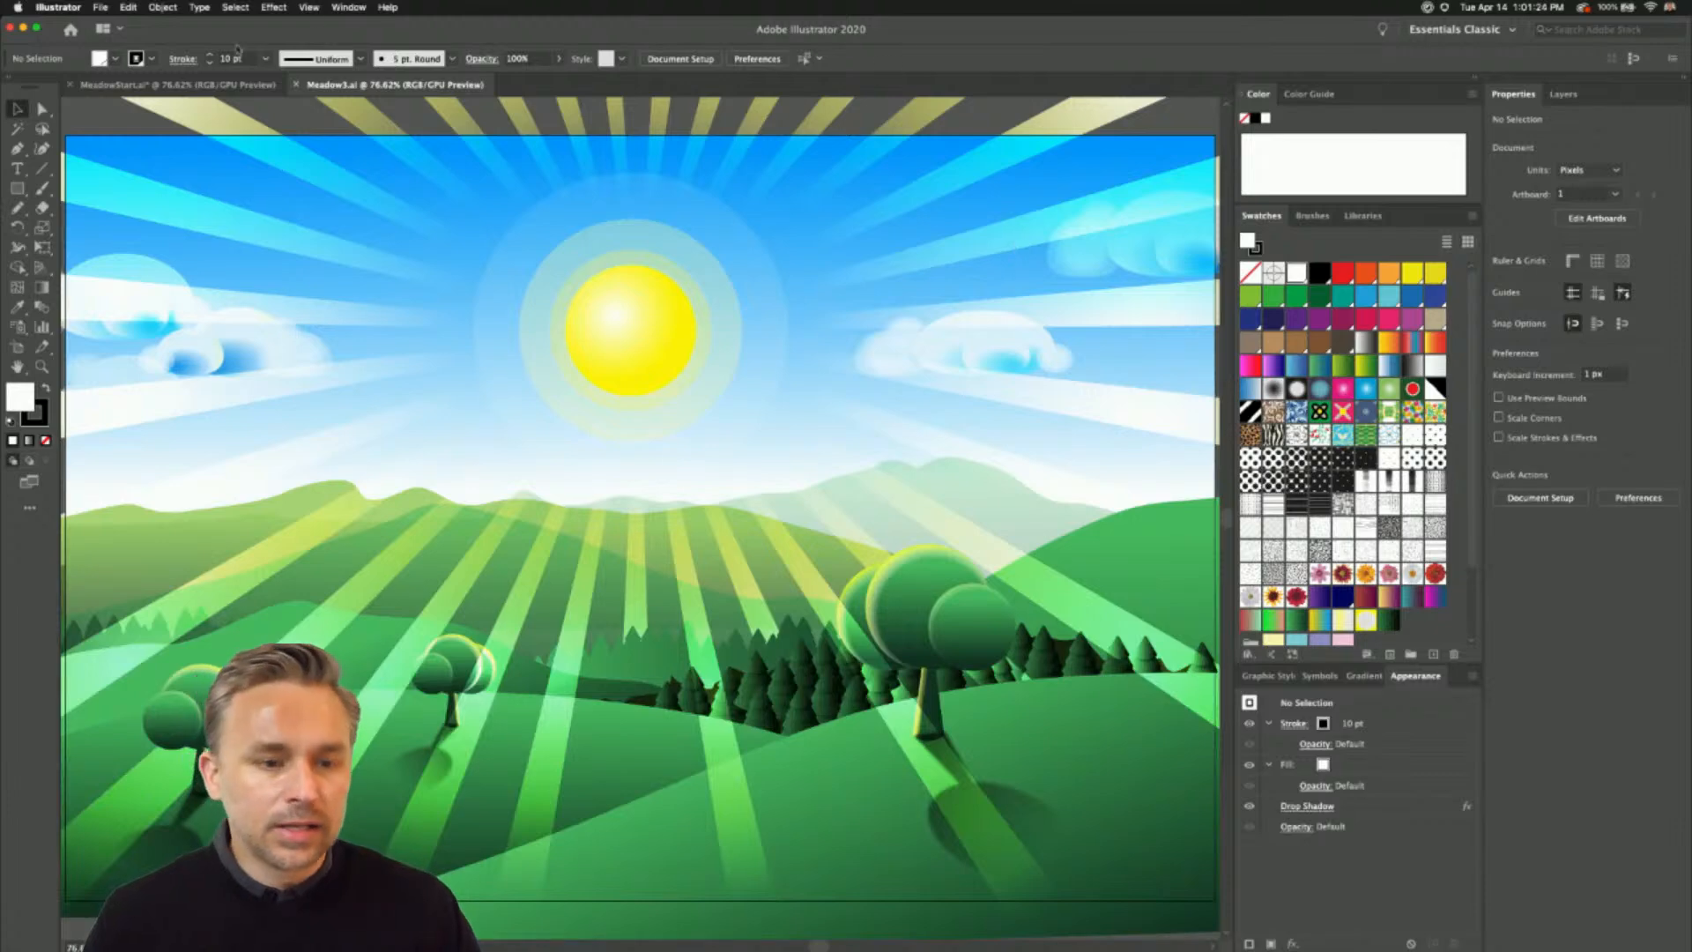
pyautogui.click(210, 86)
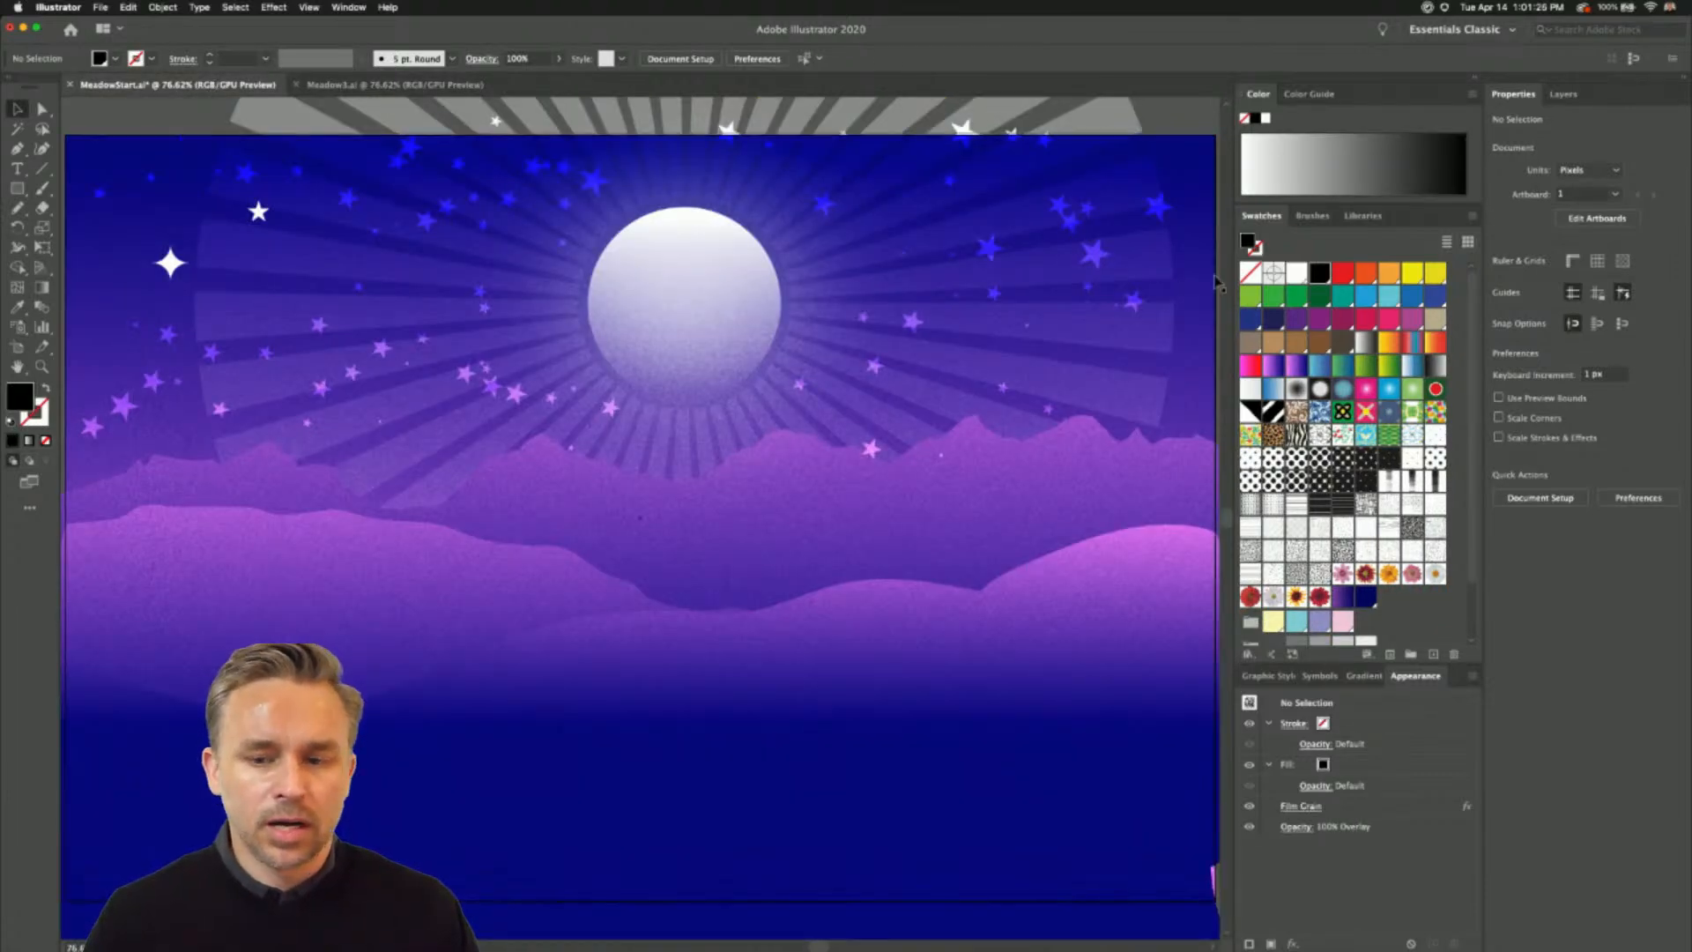
# - Unlock every layer beneath the film-grain layer and select all of the artwork on them
pyautogui.click(1565, 94)
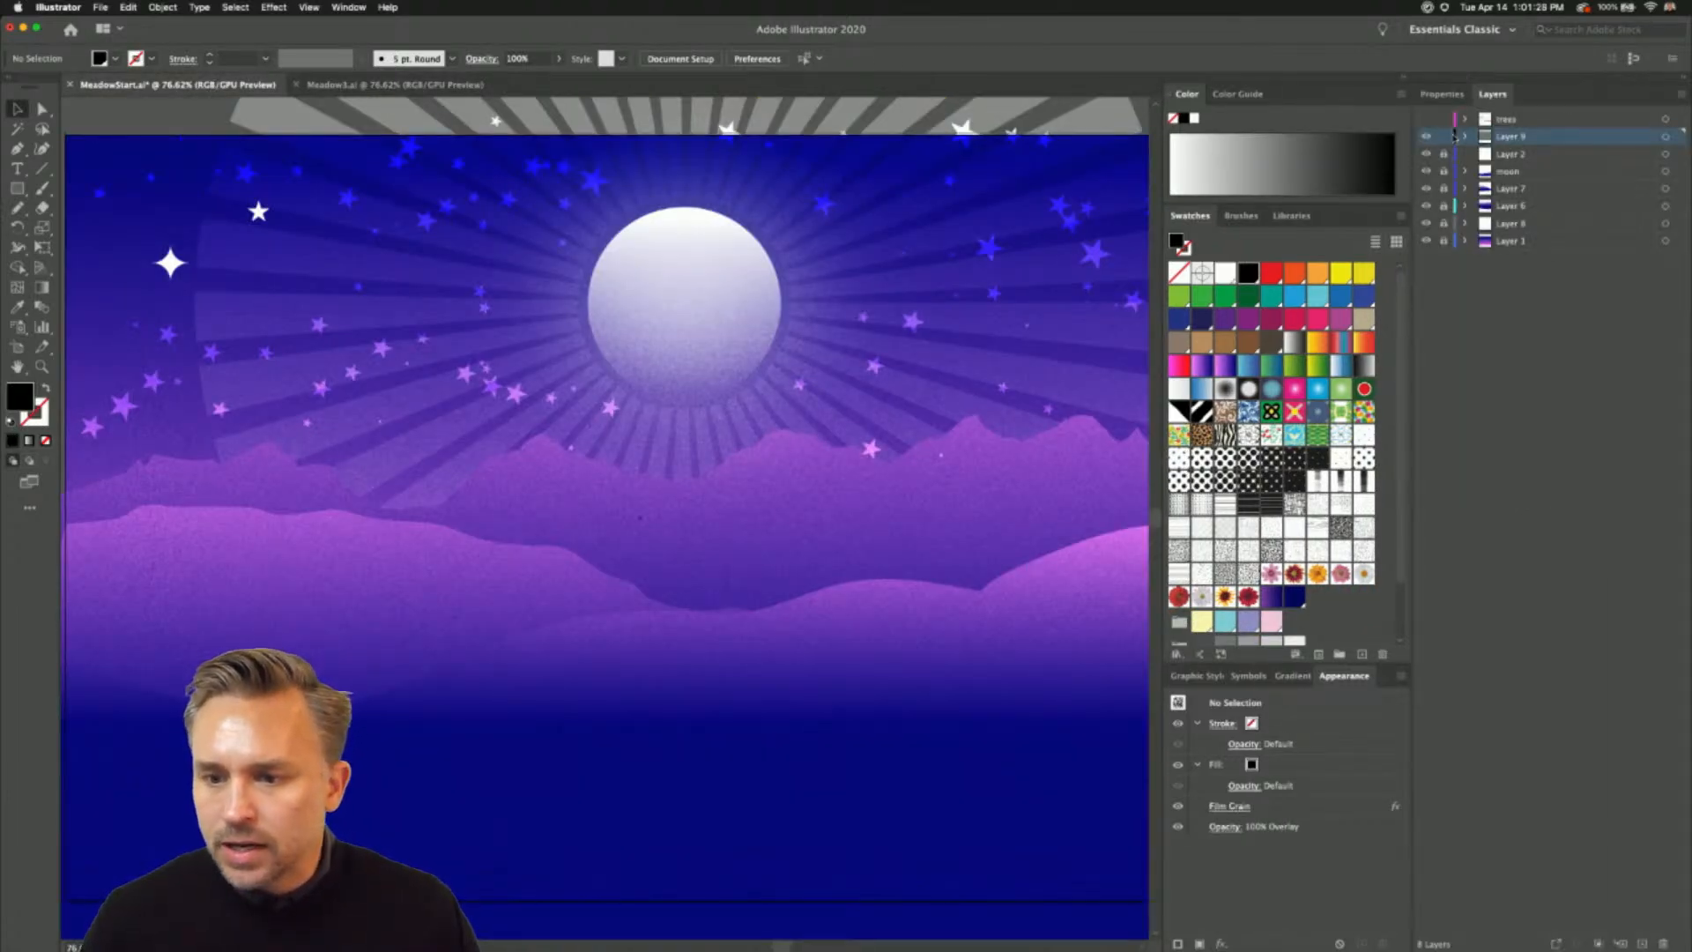
pyautogui.moveTo(1444, 174); pyautogui.dragTo(1445, 286)
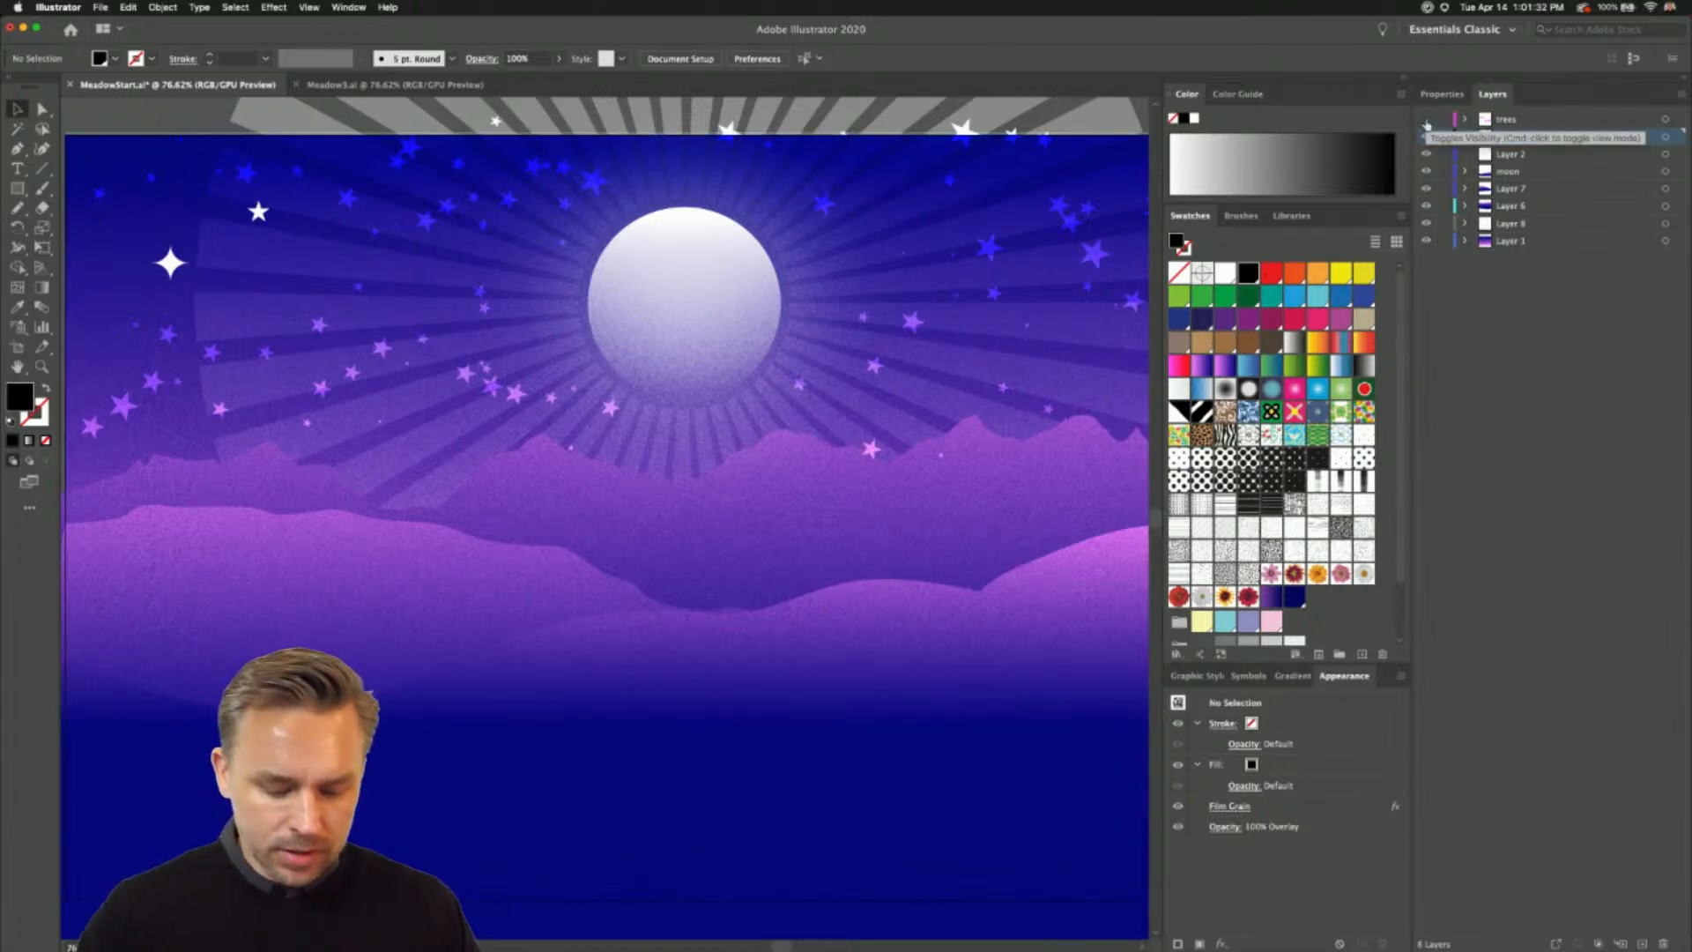
pyautogui.press('super+a')
# - Recolor the selected artwork with linked harmony colors, rotating the dark blue to a brown-orange with hue 38.71 and saturation 100%
pyautogui.click(128, 7)
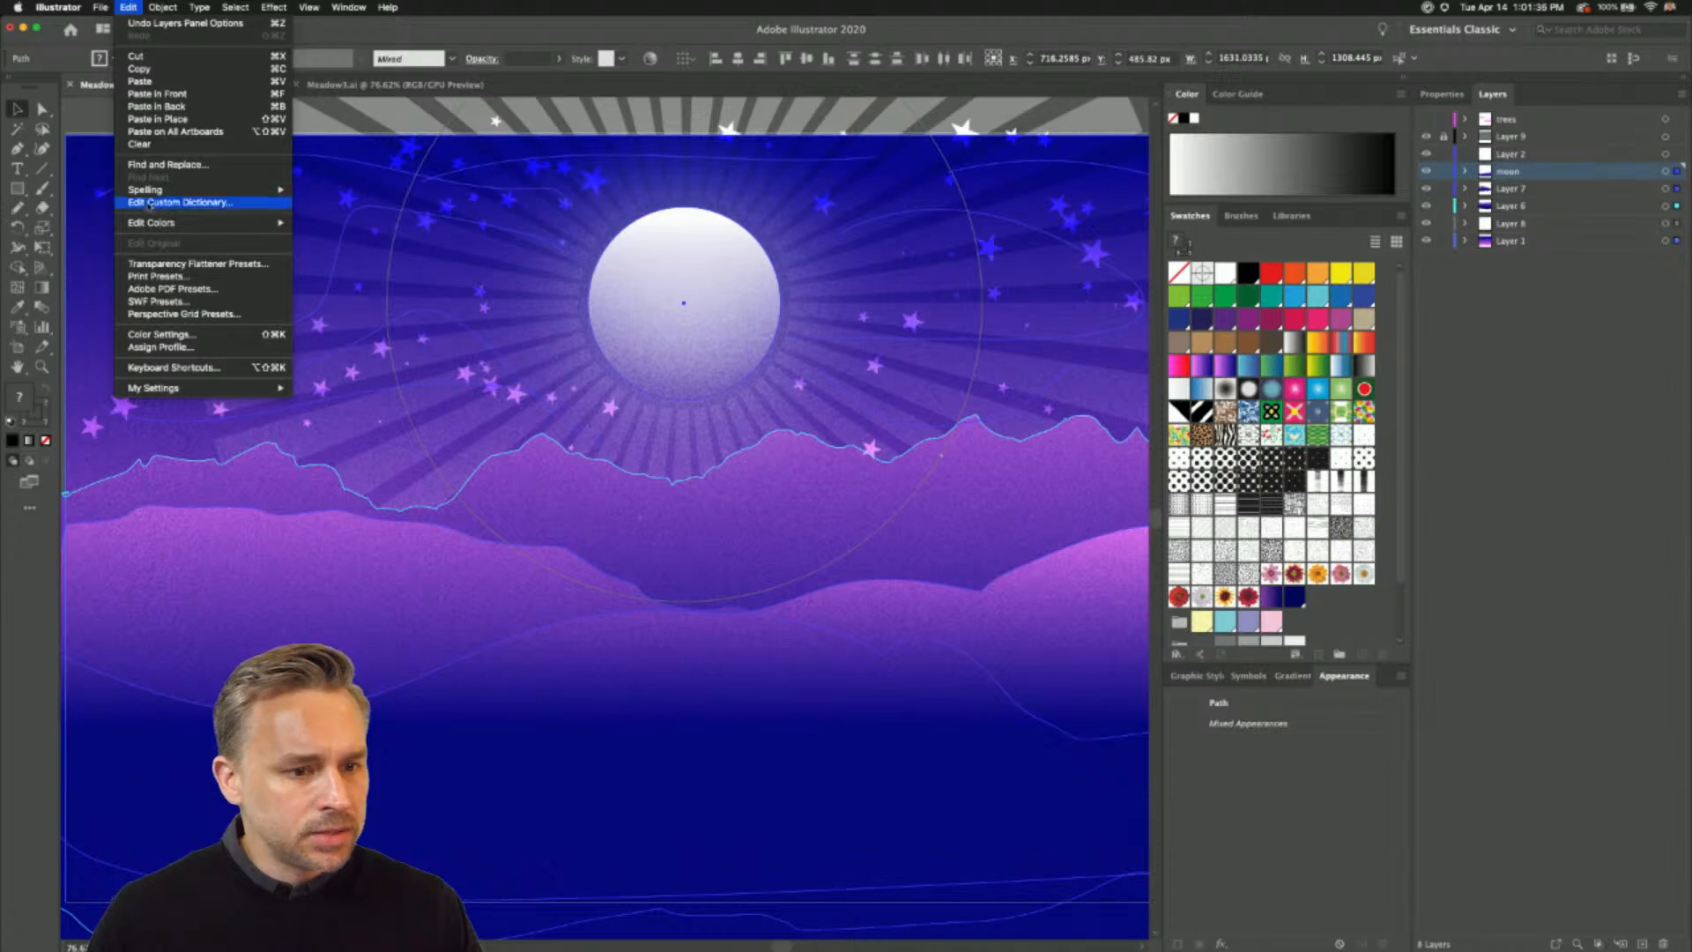
pyautogui.moveTo(256, 223)
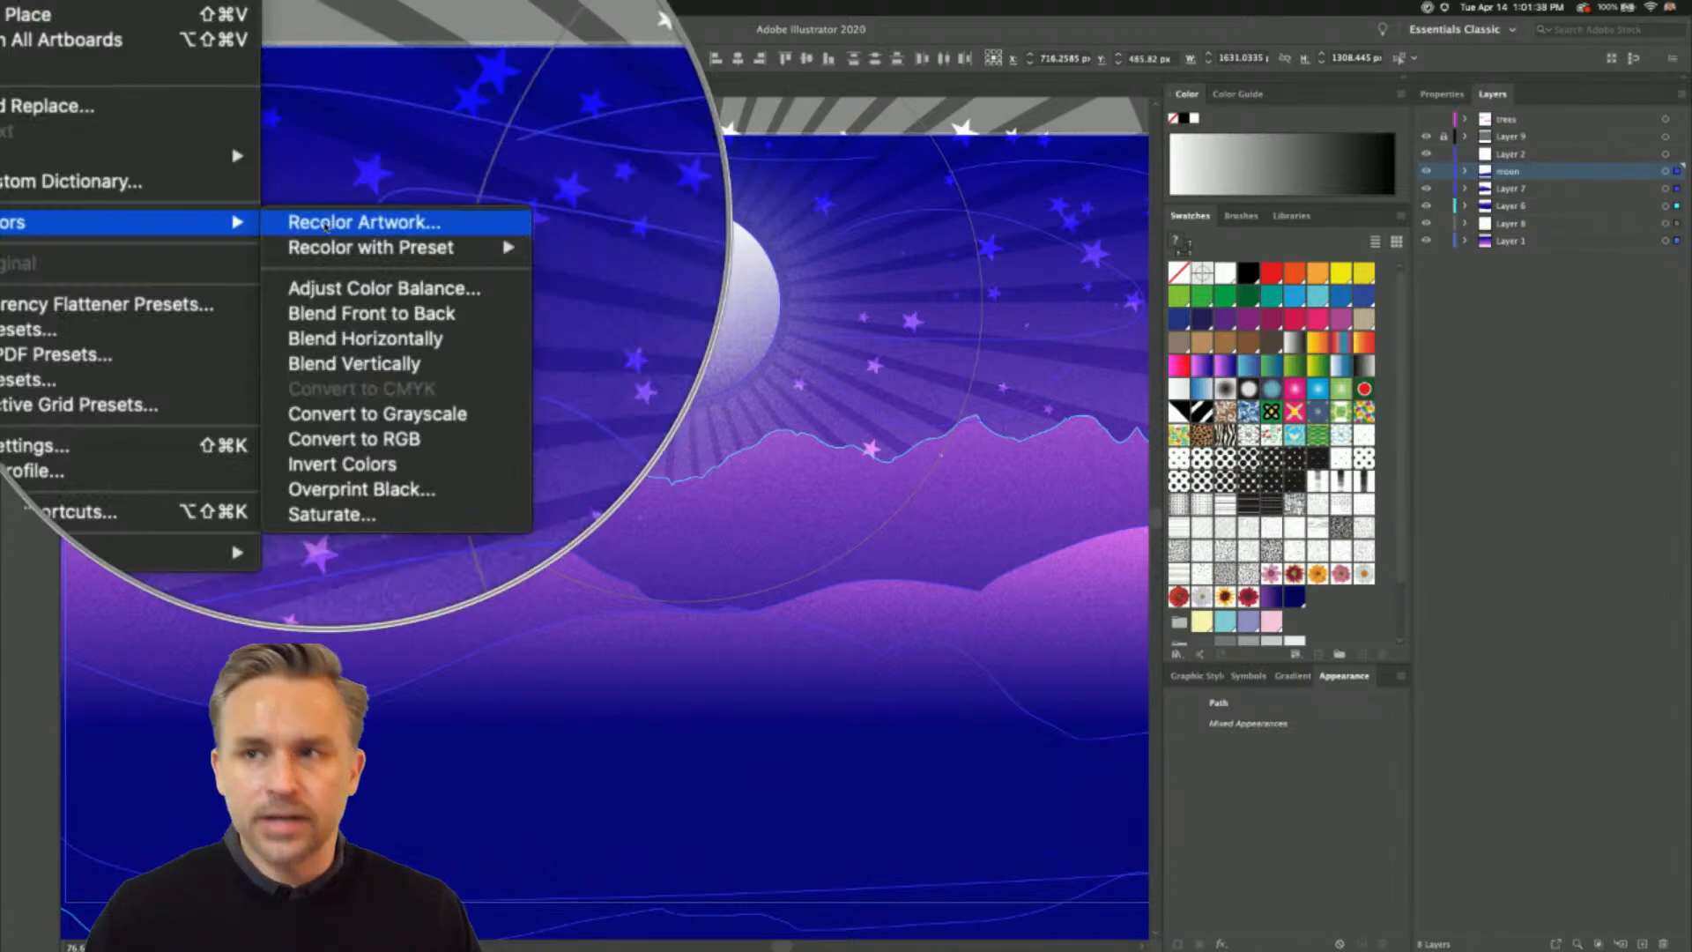
pyautogui.click(326, 226)
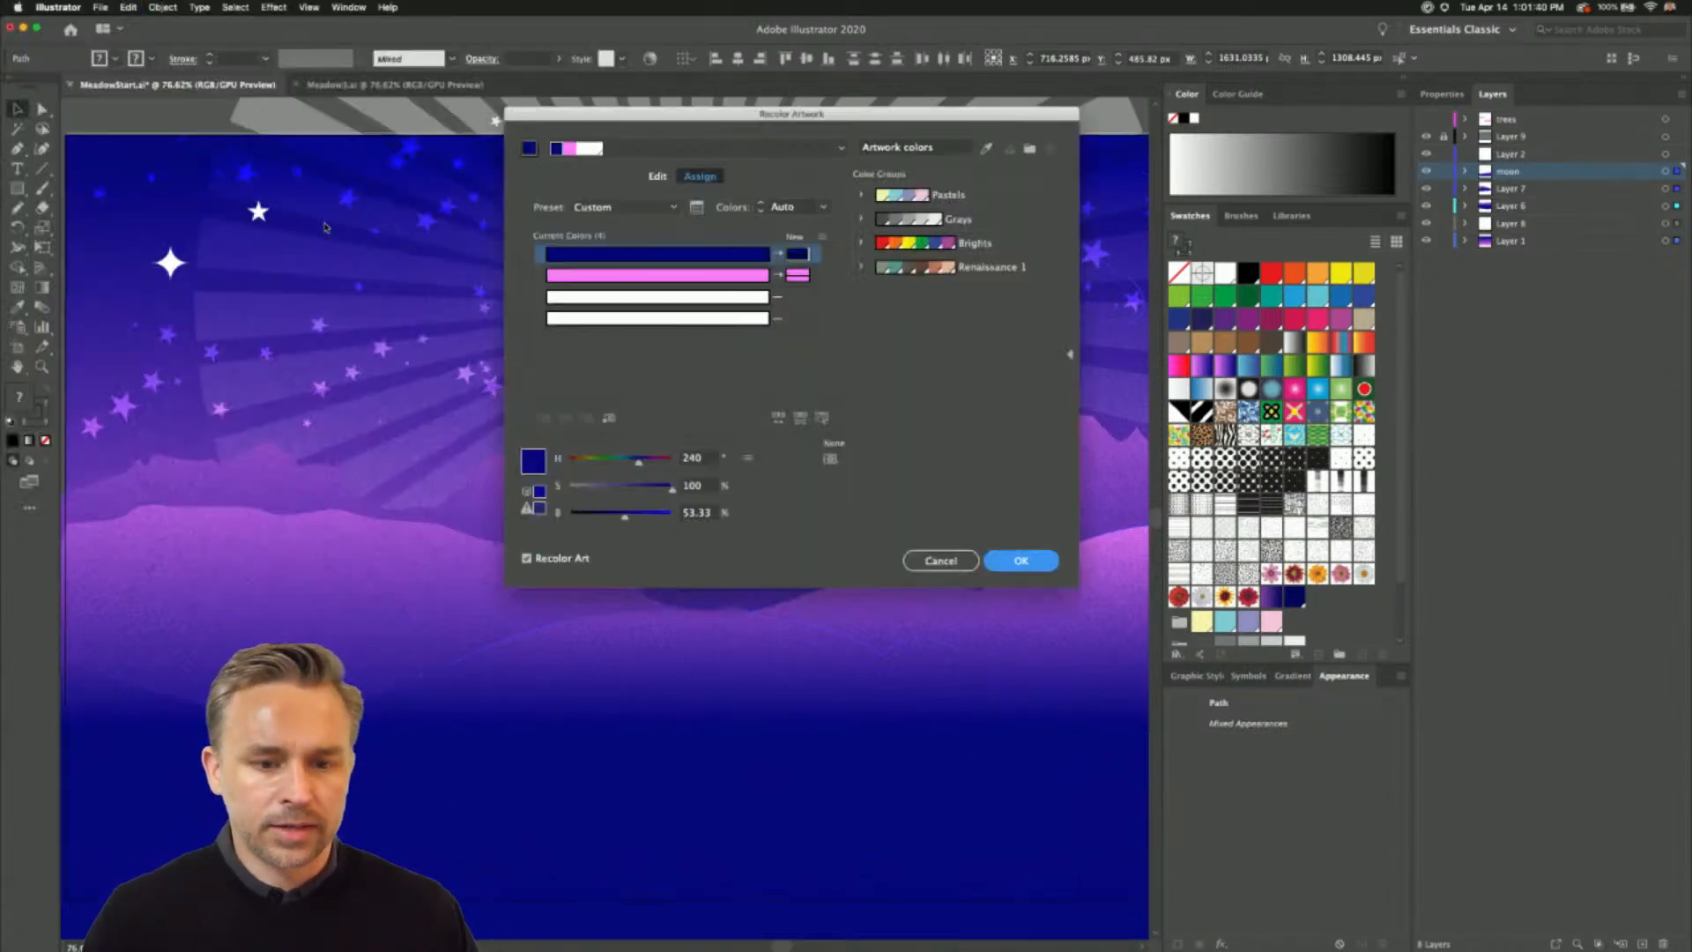
pyautogui.moveTo(767, 127); pyautogui.dragTo(1297, 196)
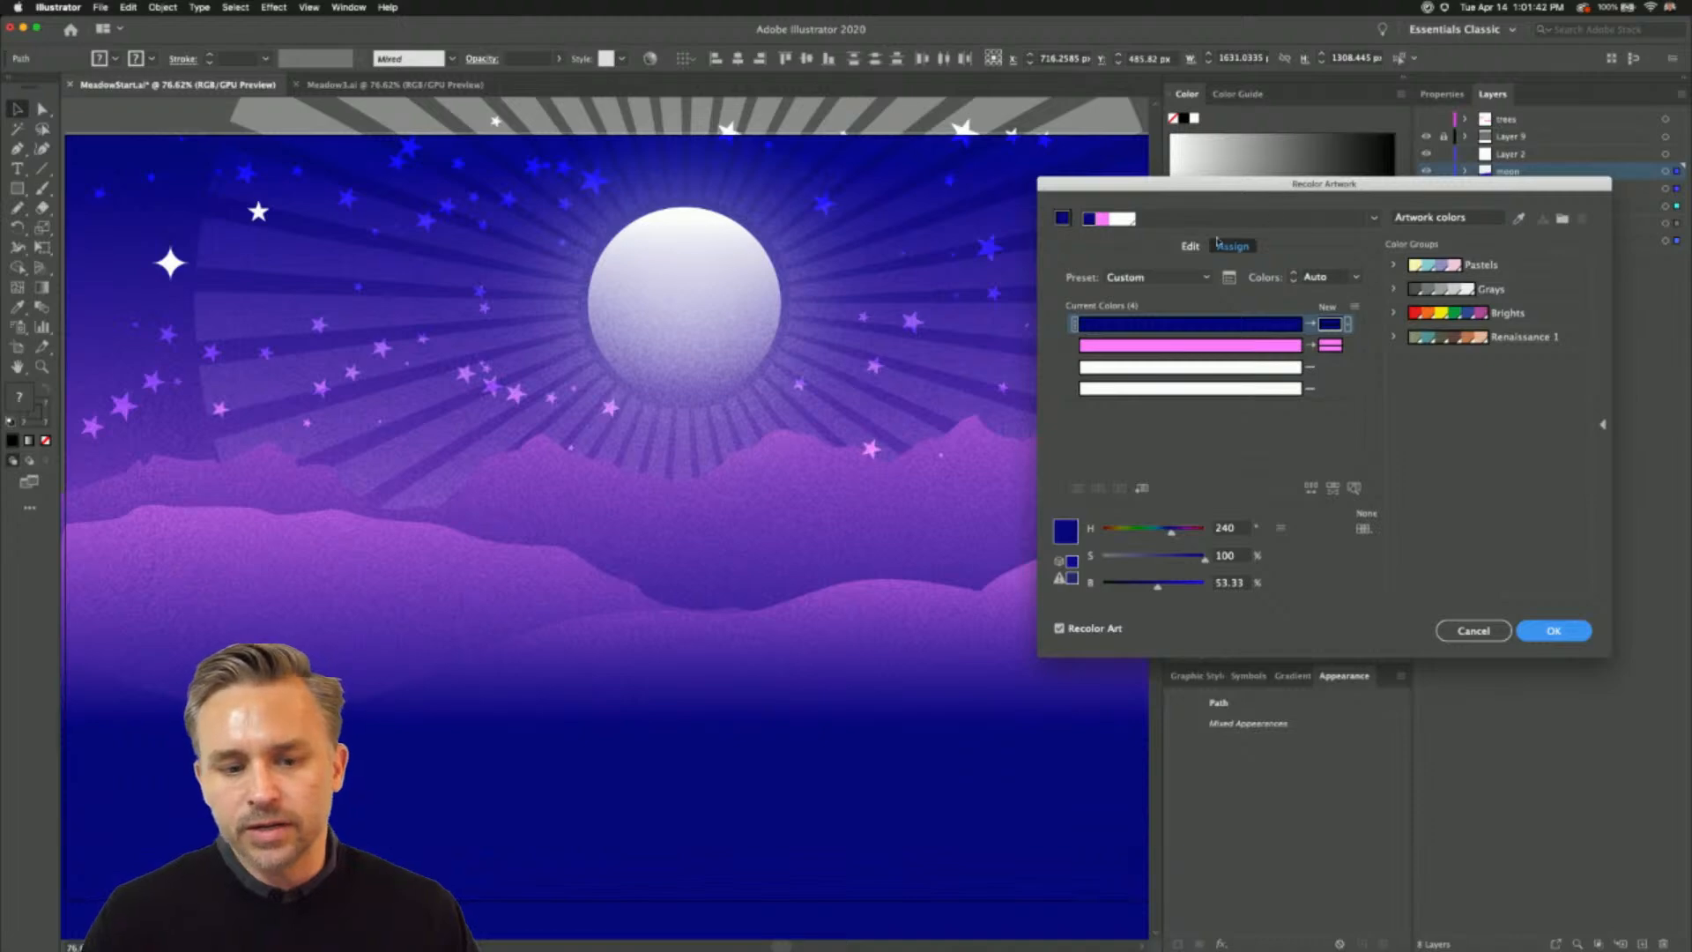
pyautogui.click(1190, 246)
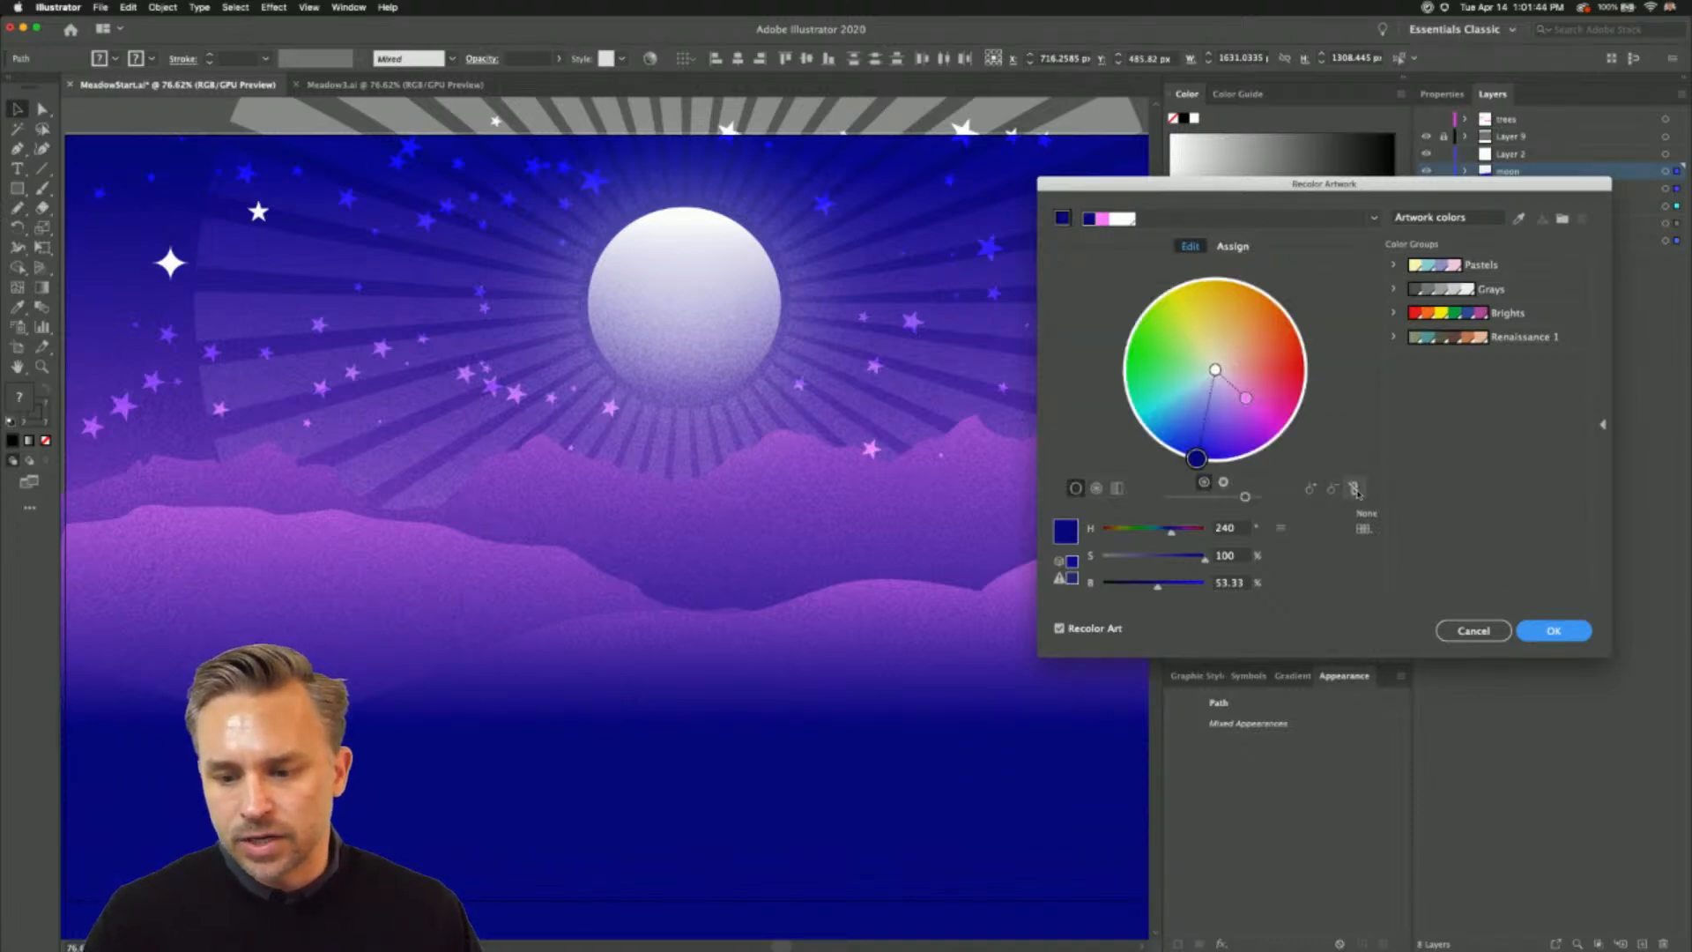
pyautogui.moveTo(1196, 459); pyautogui.dragTo(1248, 304)
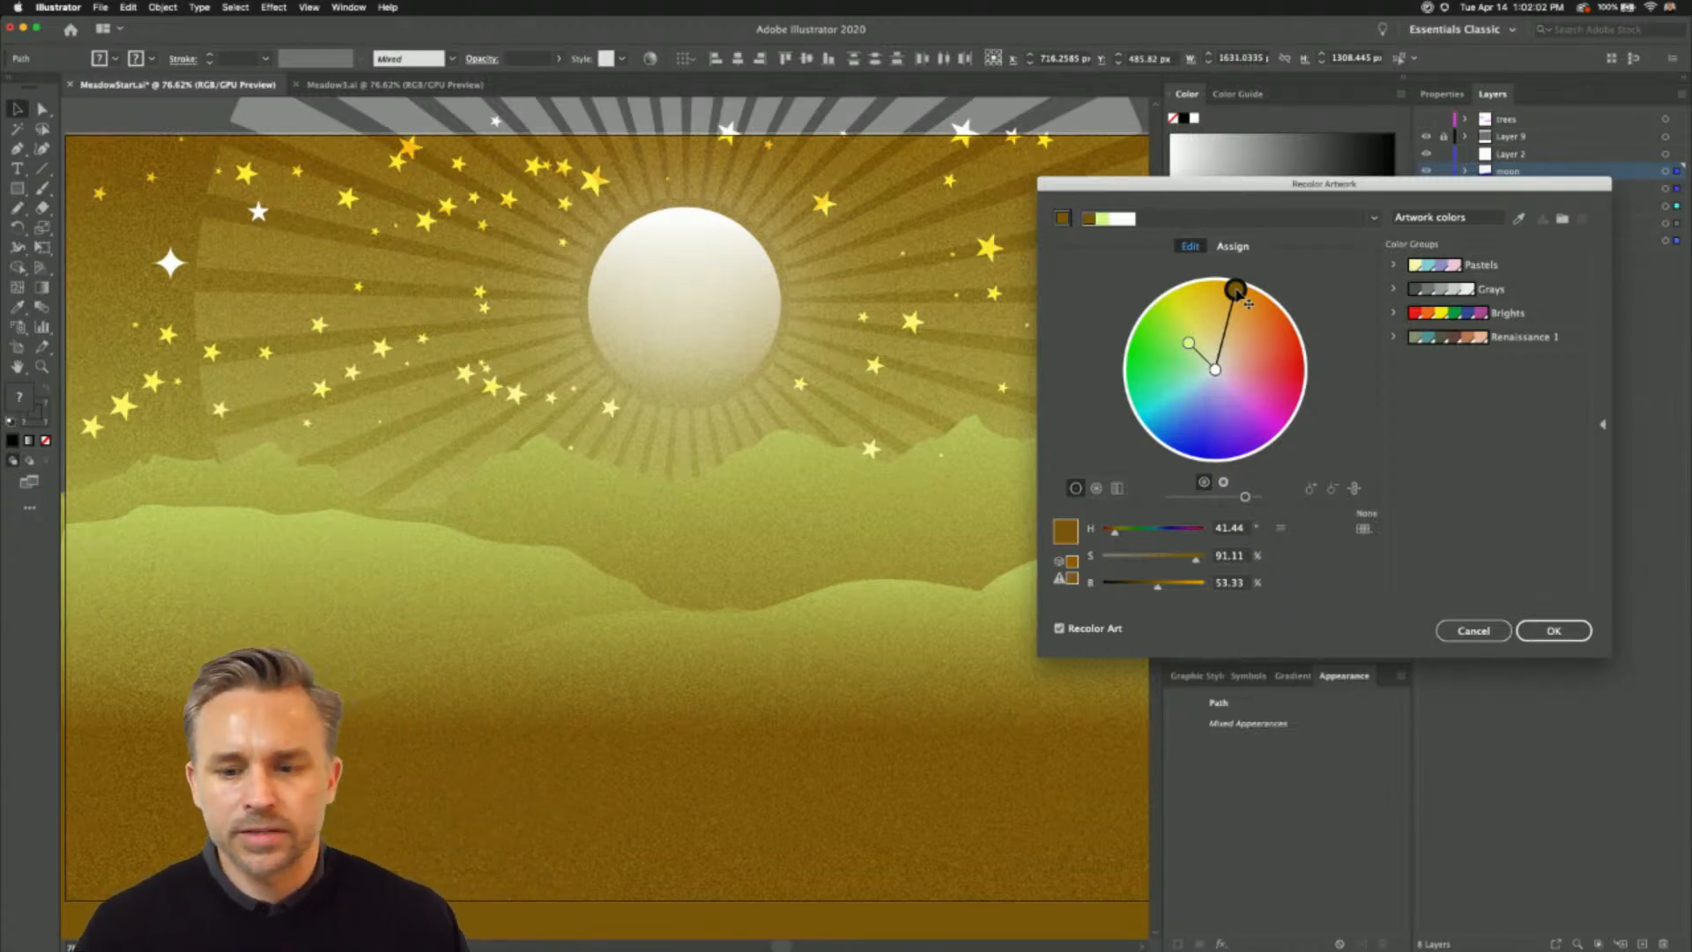
pyautogui.moveTo(1248, 303)
pyautogui.mouseDown()
pyautogui.moveTo(1275, 304)
pyautogui.moveTo(1323, 350)
pyautogui.moveTo(1257, 295)
pyautogui.mouseUp()
pyautogui.click(1233, 246)
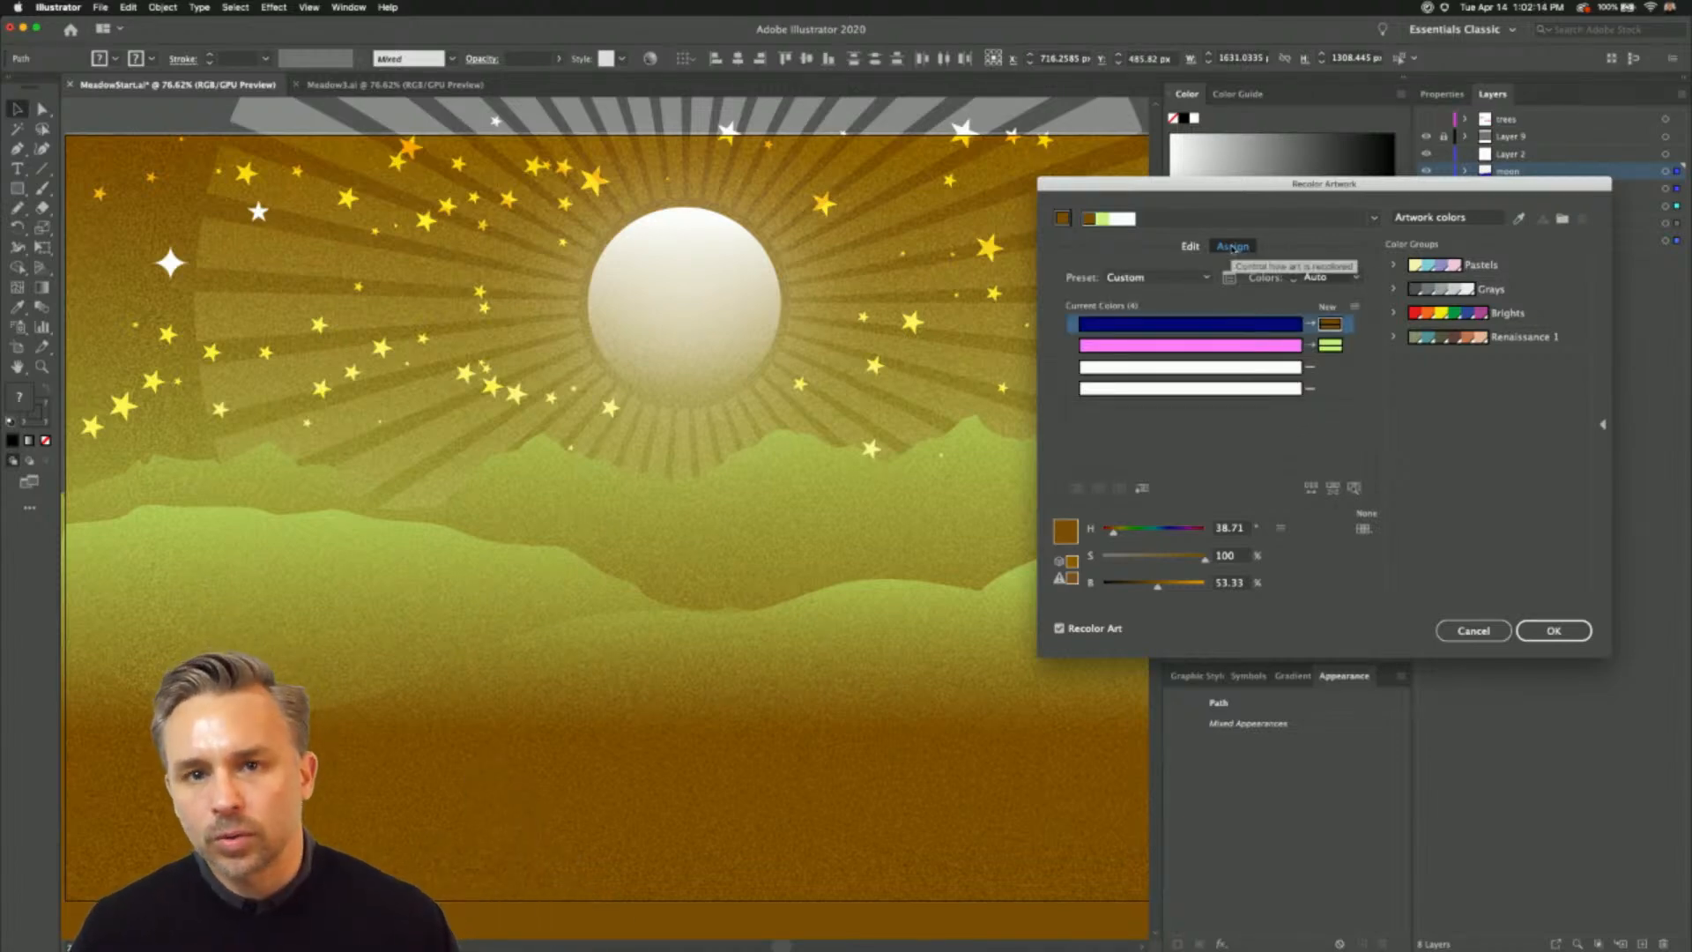
pyautogui.click(1565, 631)
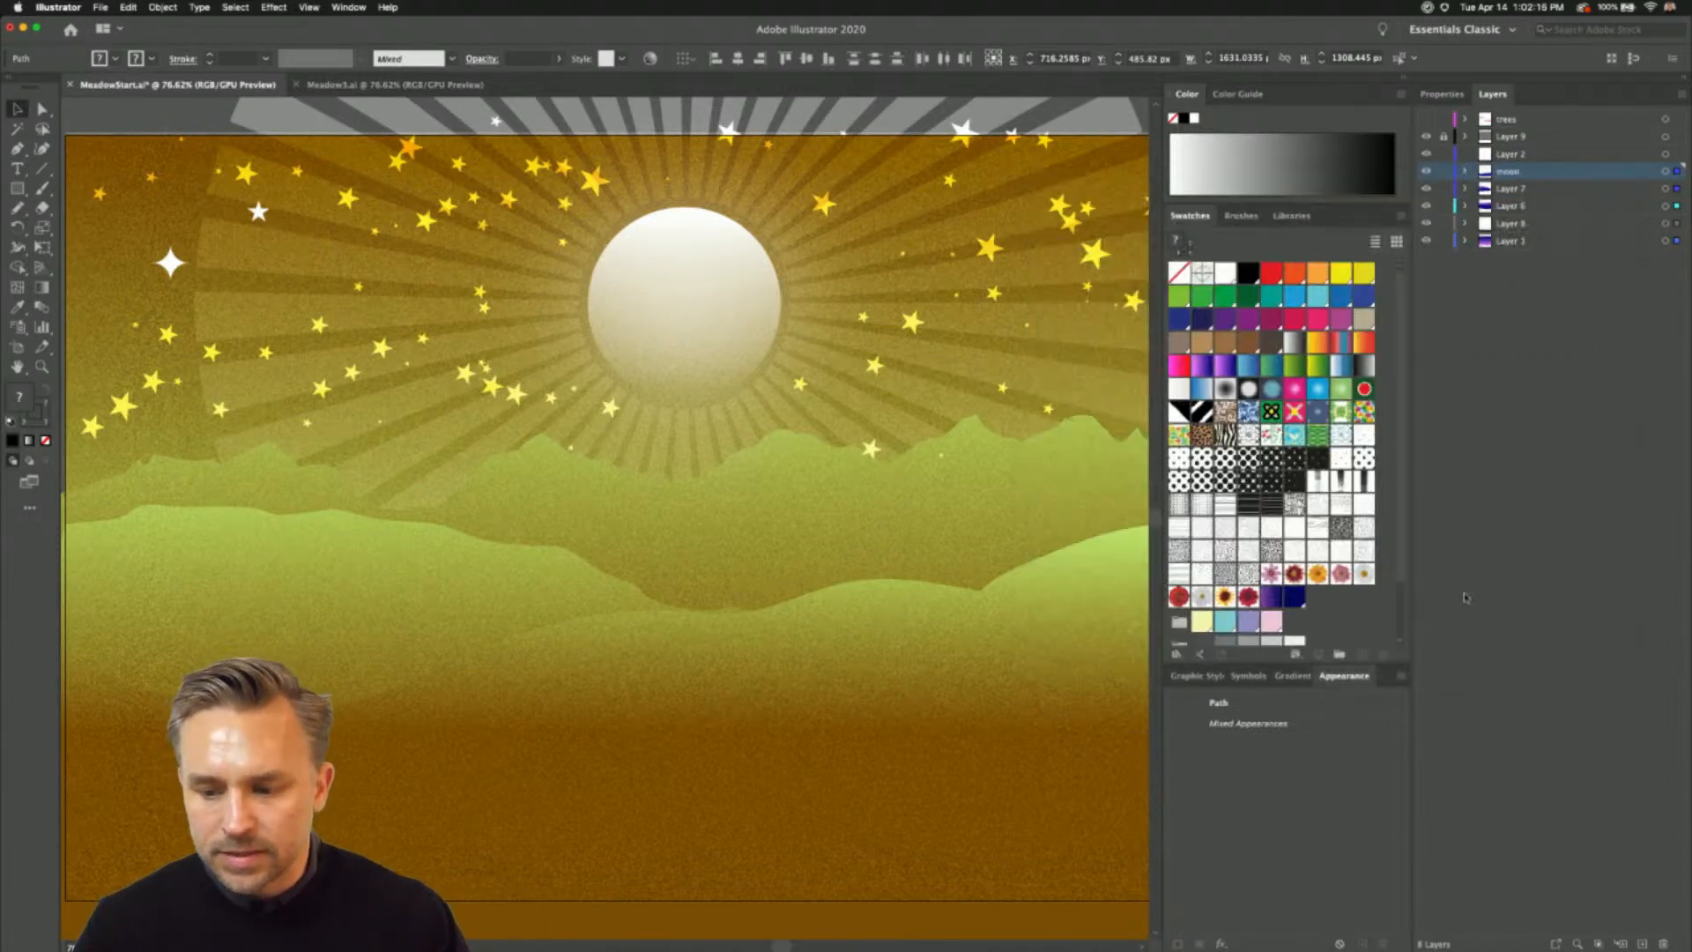
# - Select only the moon circle and hide the film-grain layer, Layer 9
pyautogui.click(127, 117)
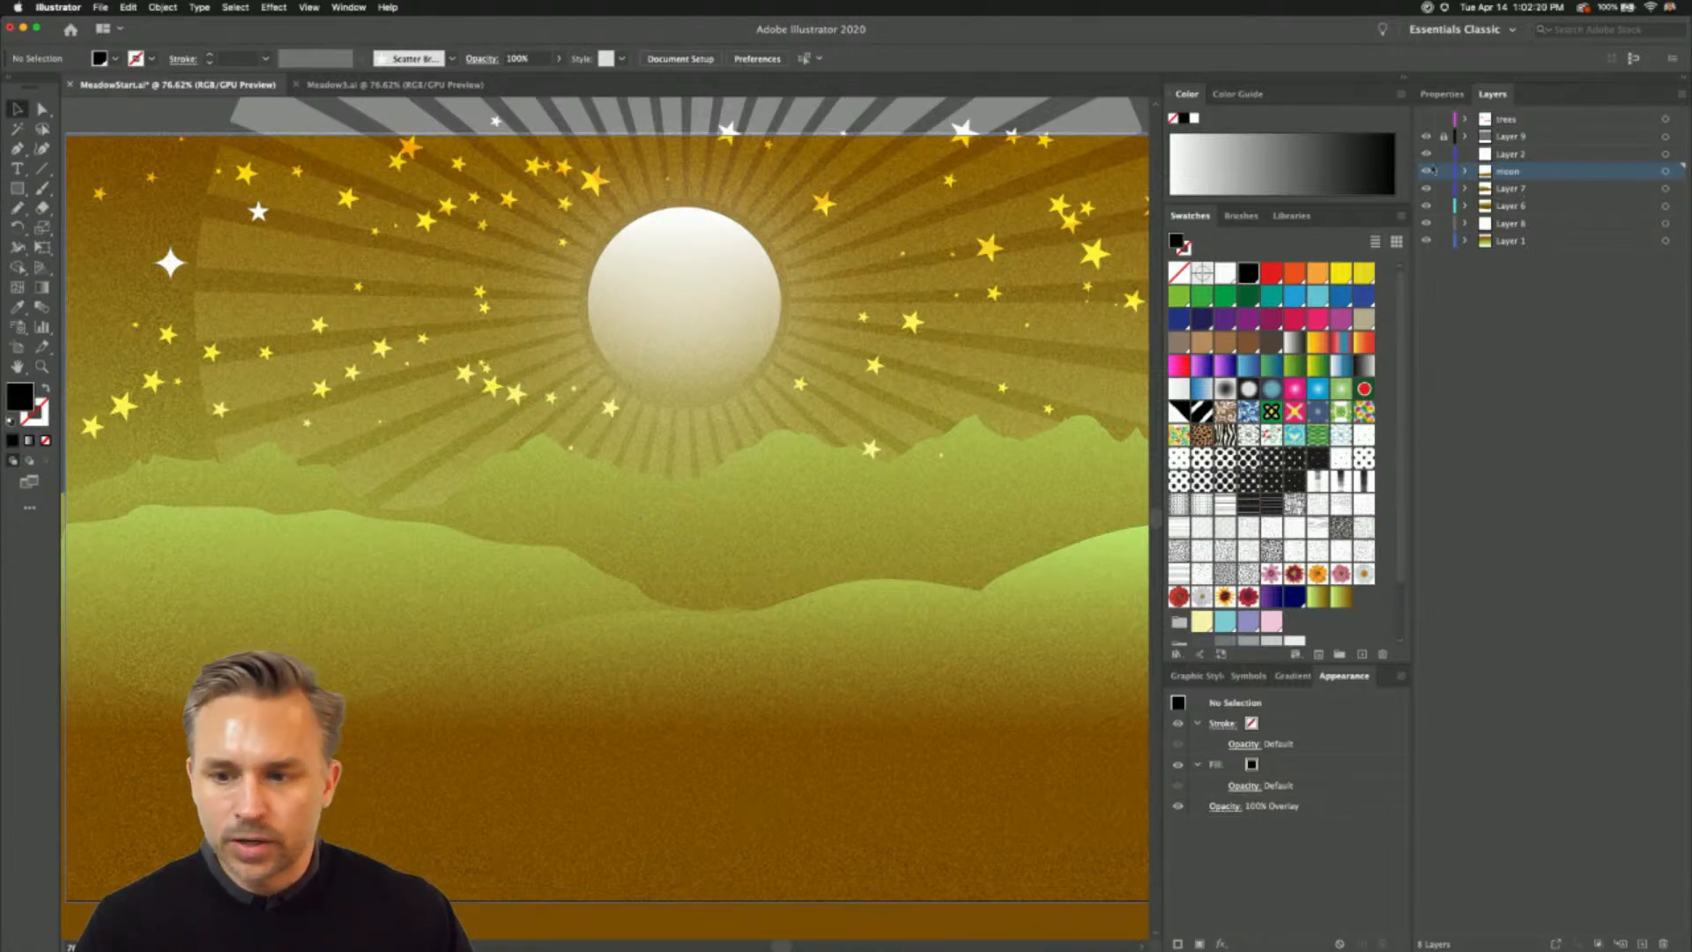
pyautogui.click(684, 317)
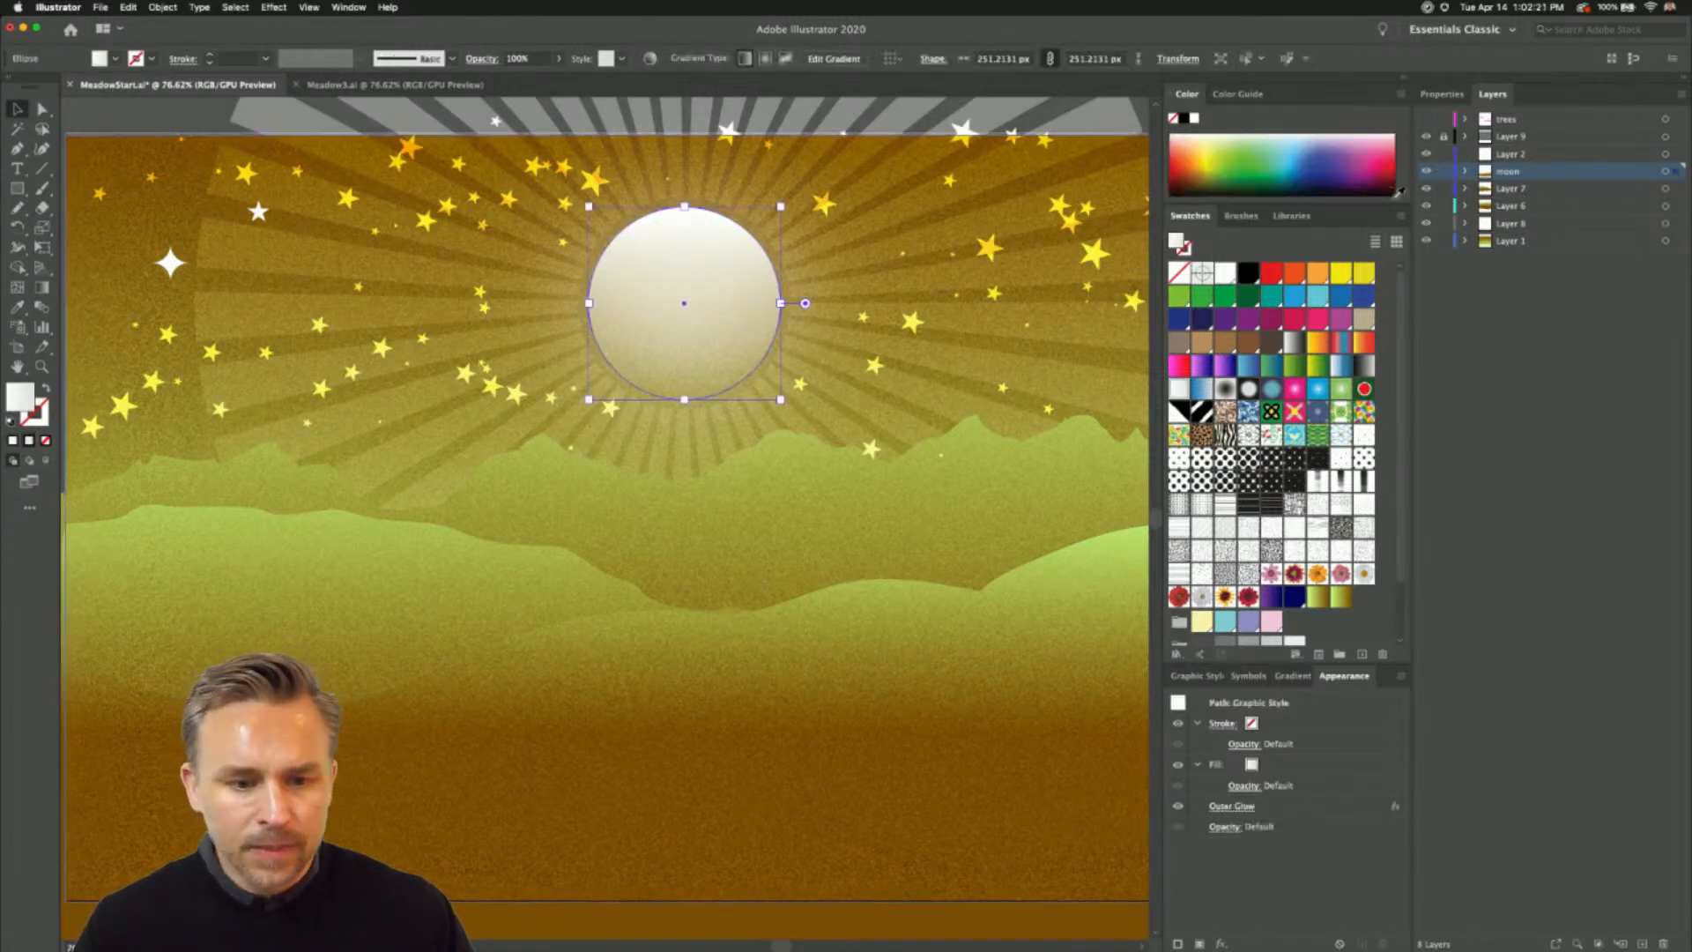
pyautogui.click(1426, 135)
pyautogui.scroll(5, 648, 166)
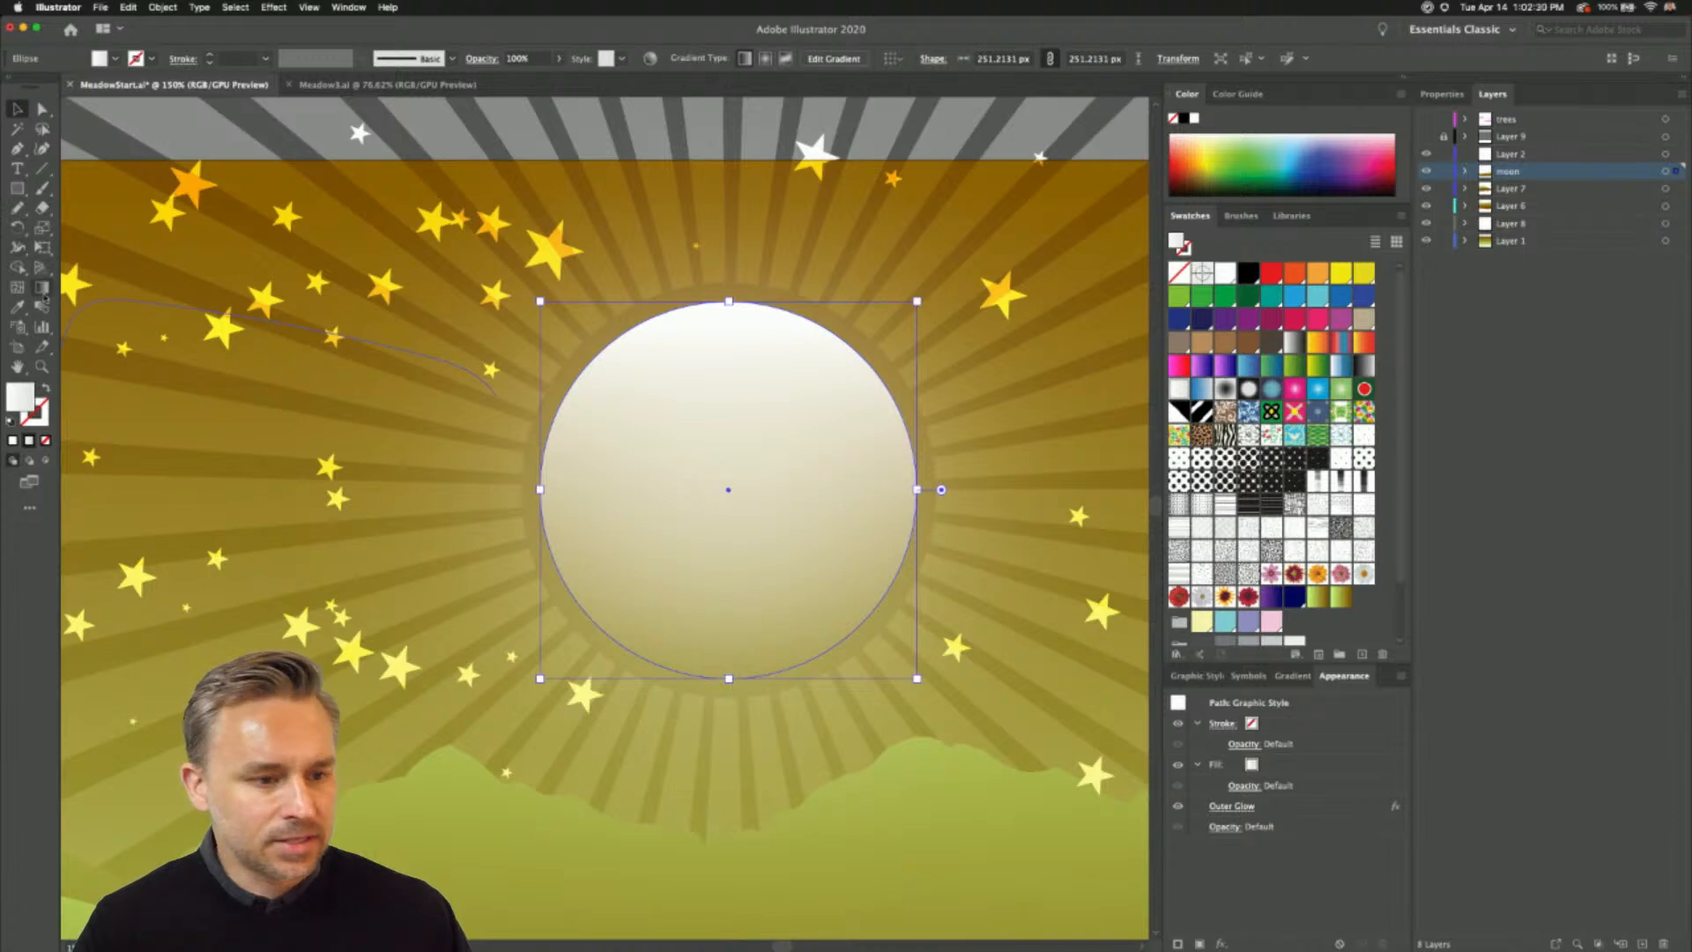
# - Try several gradient swatches on the moon circle and settle on the yellow-orange-red linear gradient
pyautogui.click(1442, 93)
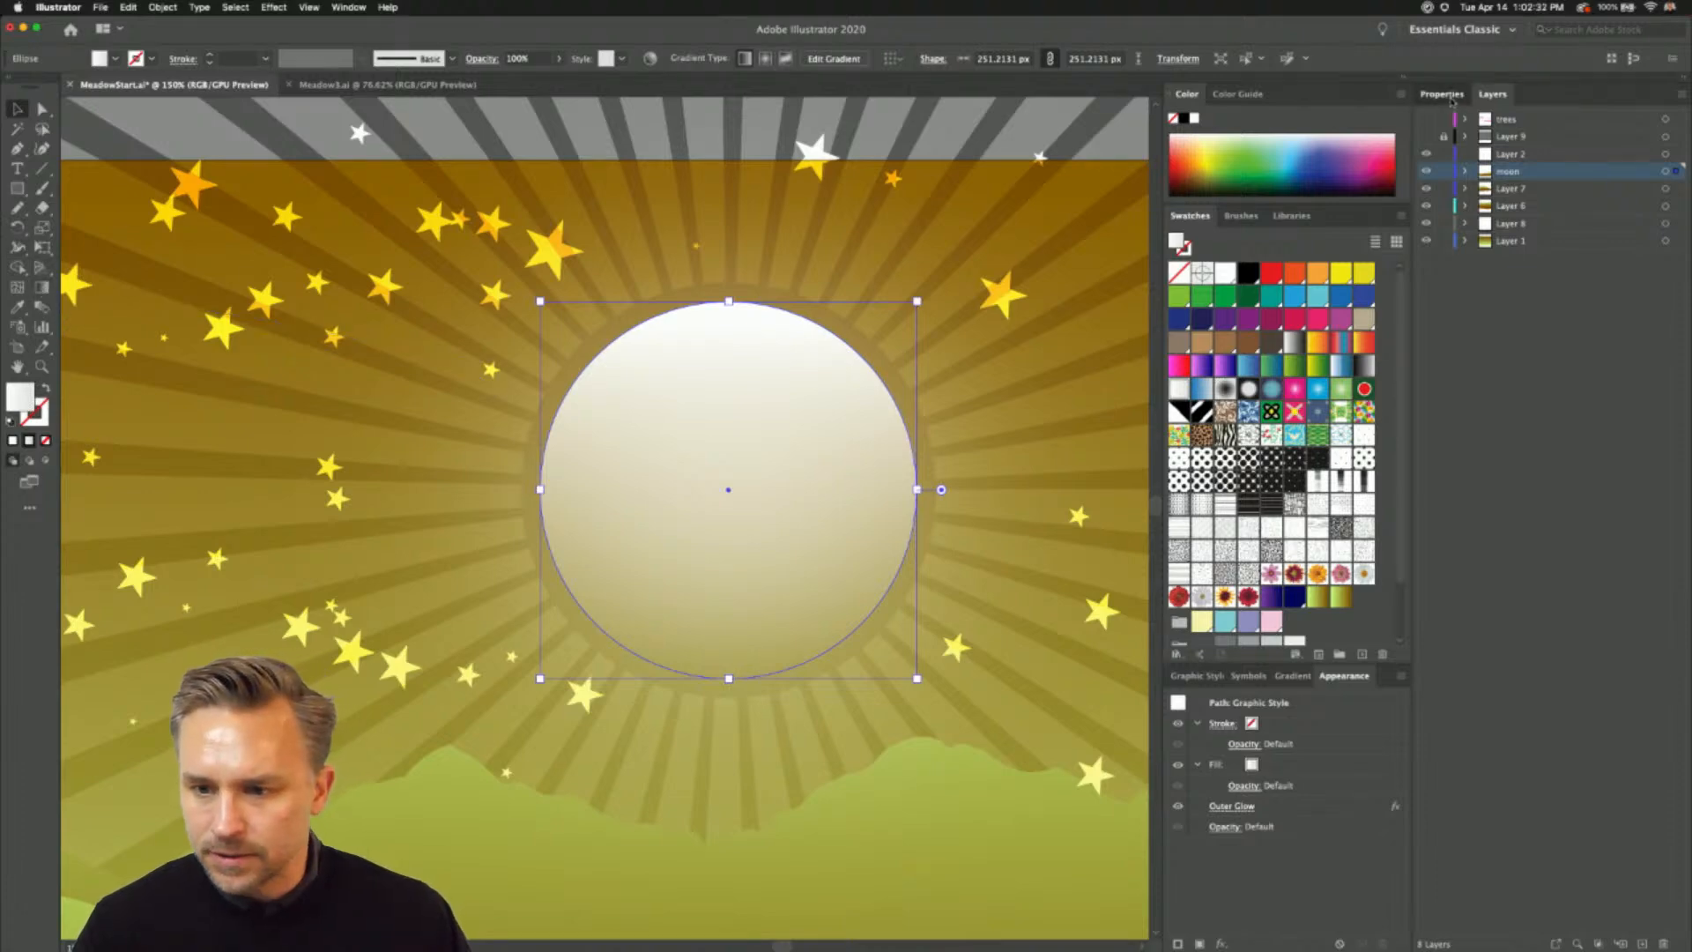
pyautogui.click(1529, 326)
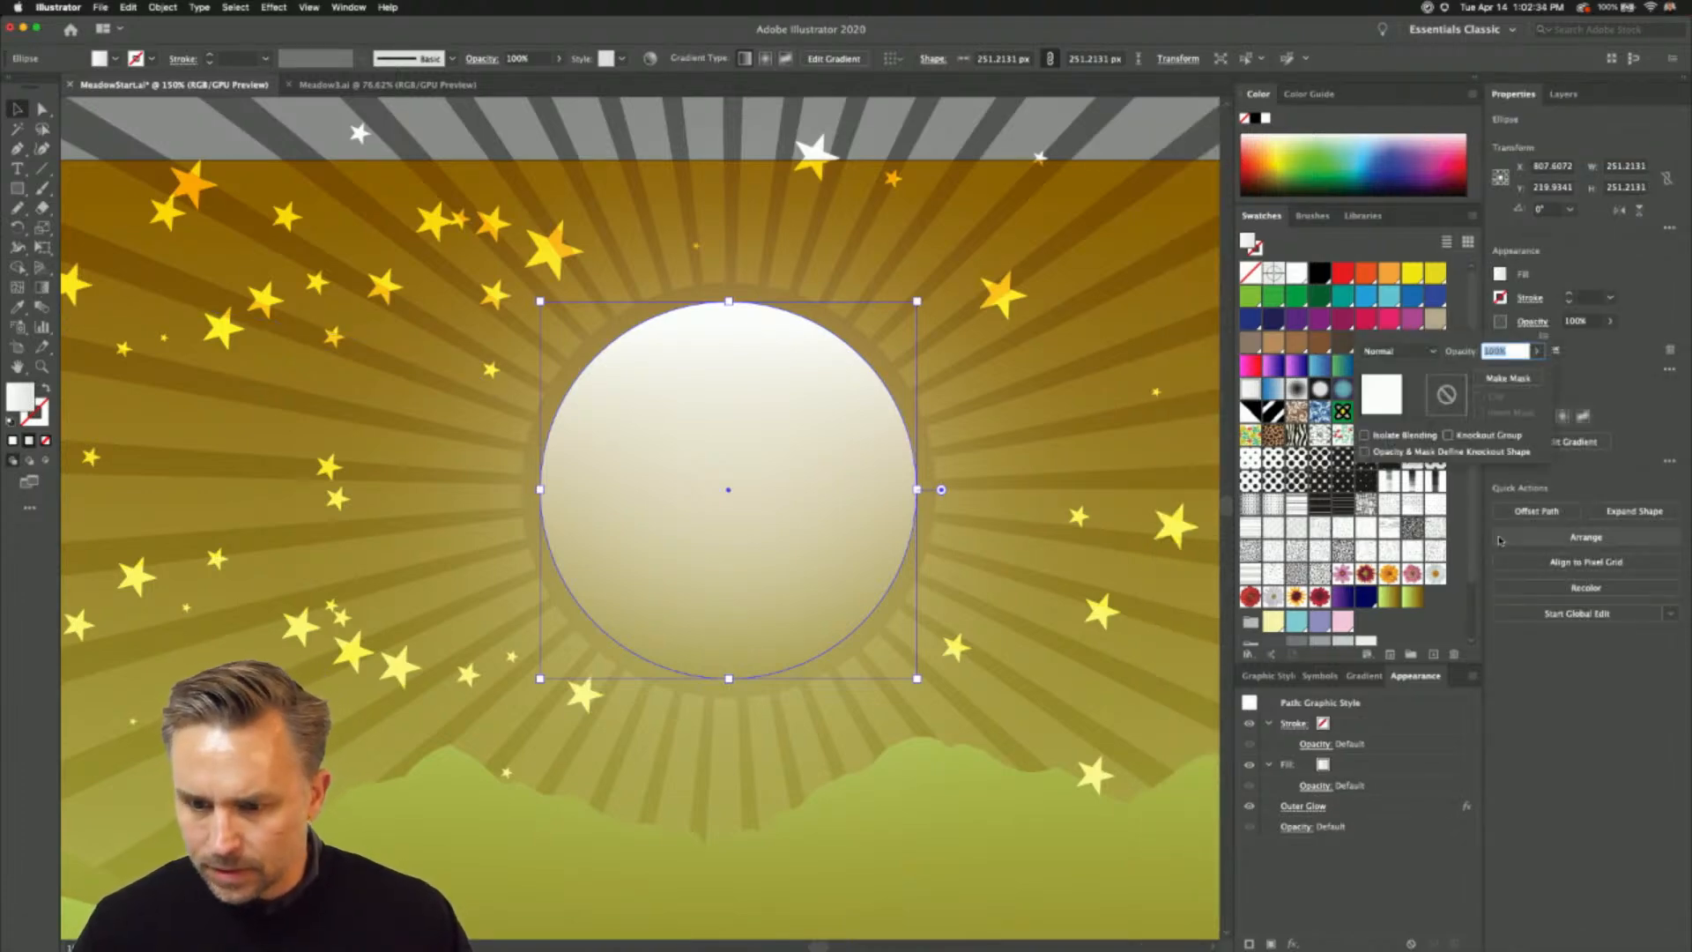
pyautogui.click(1596, 357)
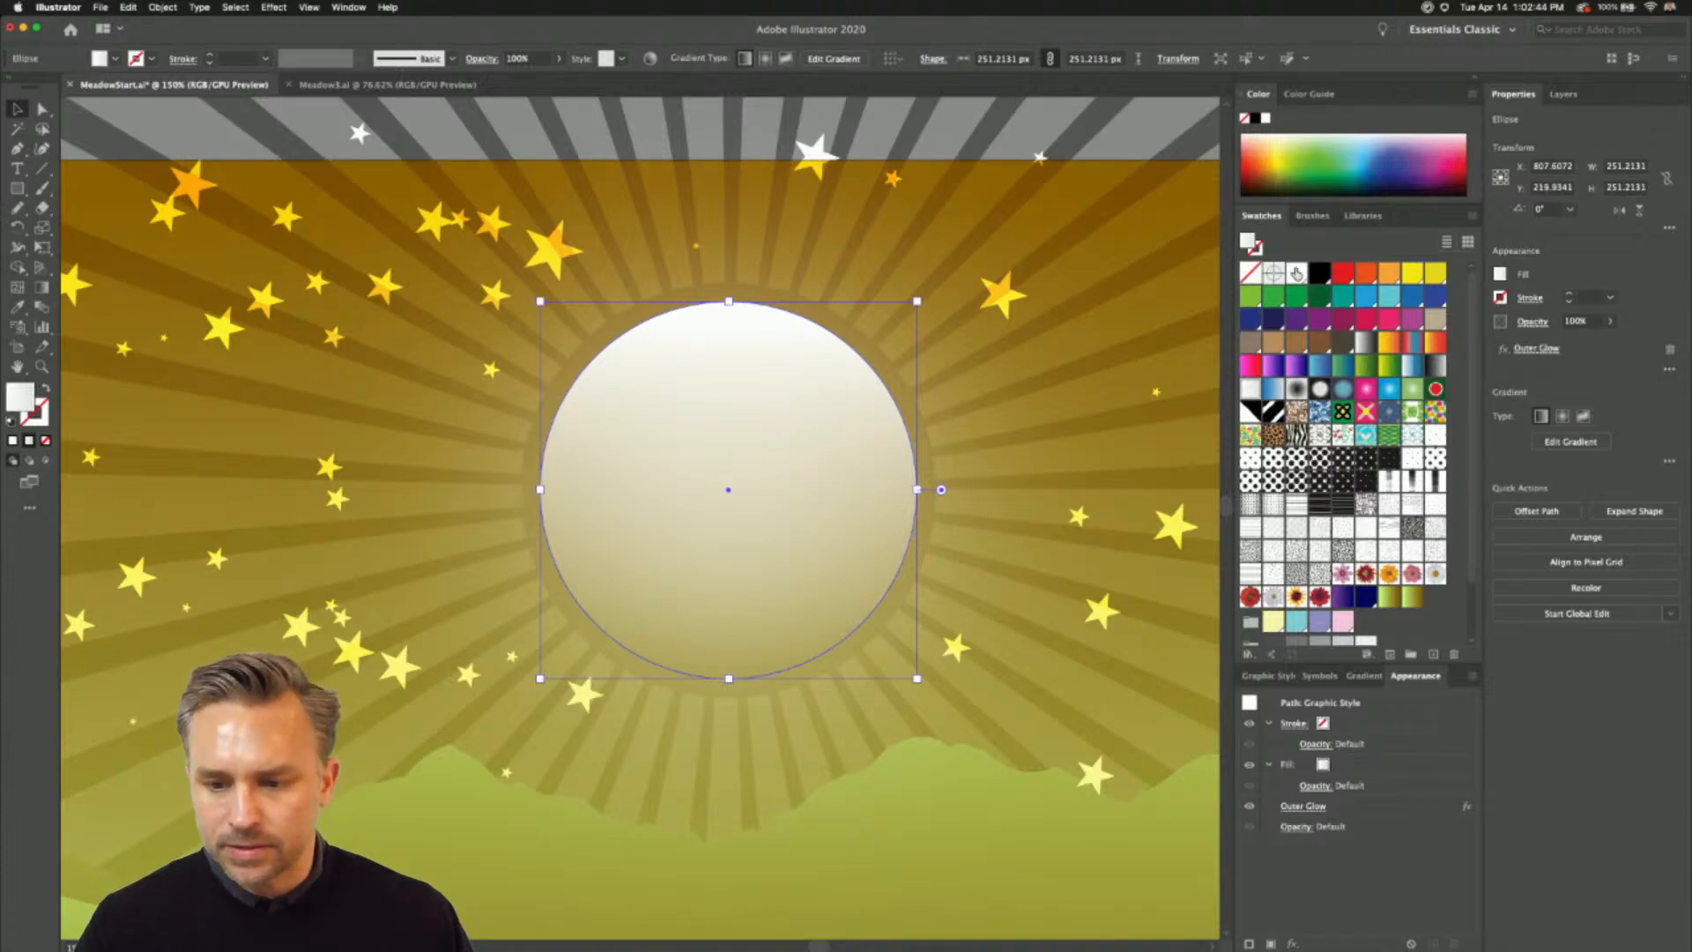
pyautogui.click(1256, 390)
pyautogui.click(1272, 369)
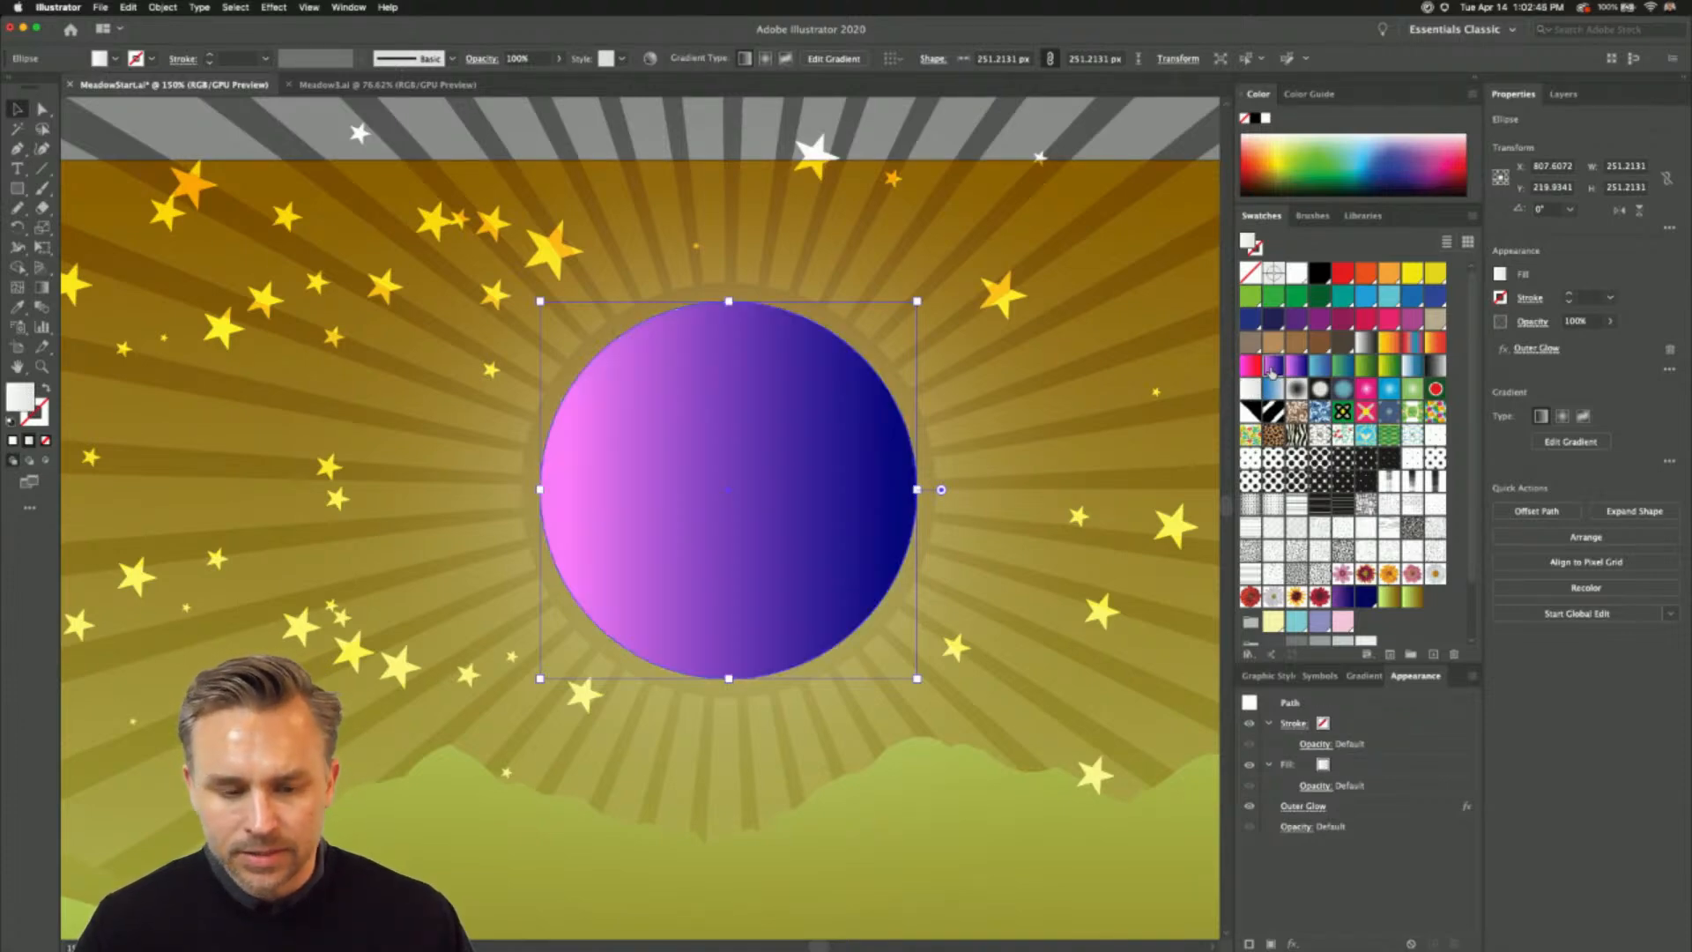
pyautogui.click(1252, 391)
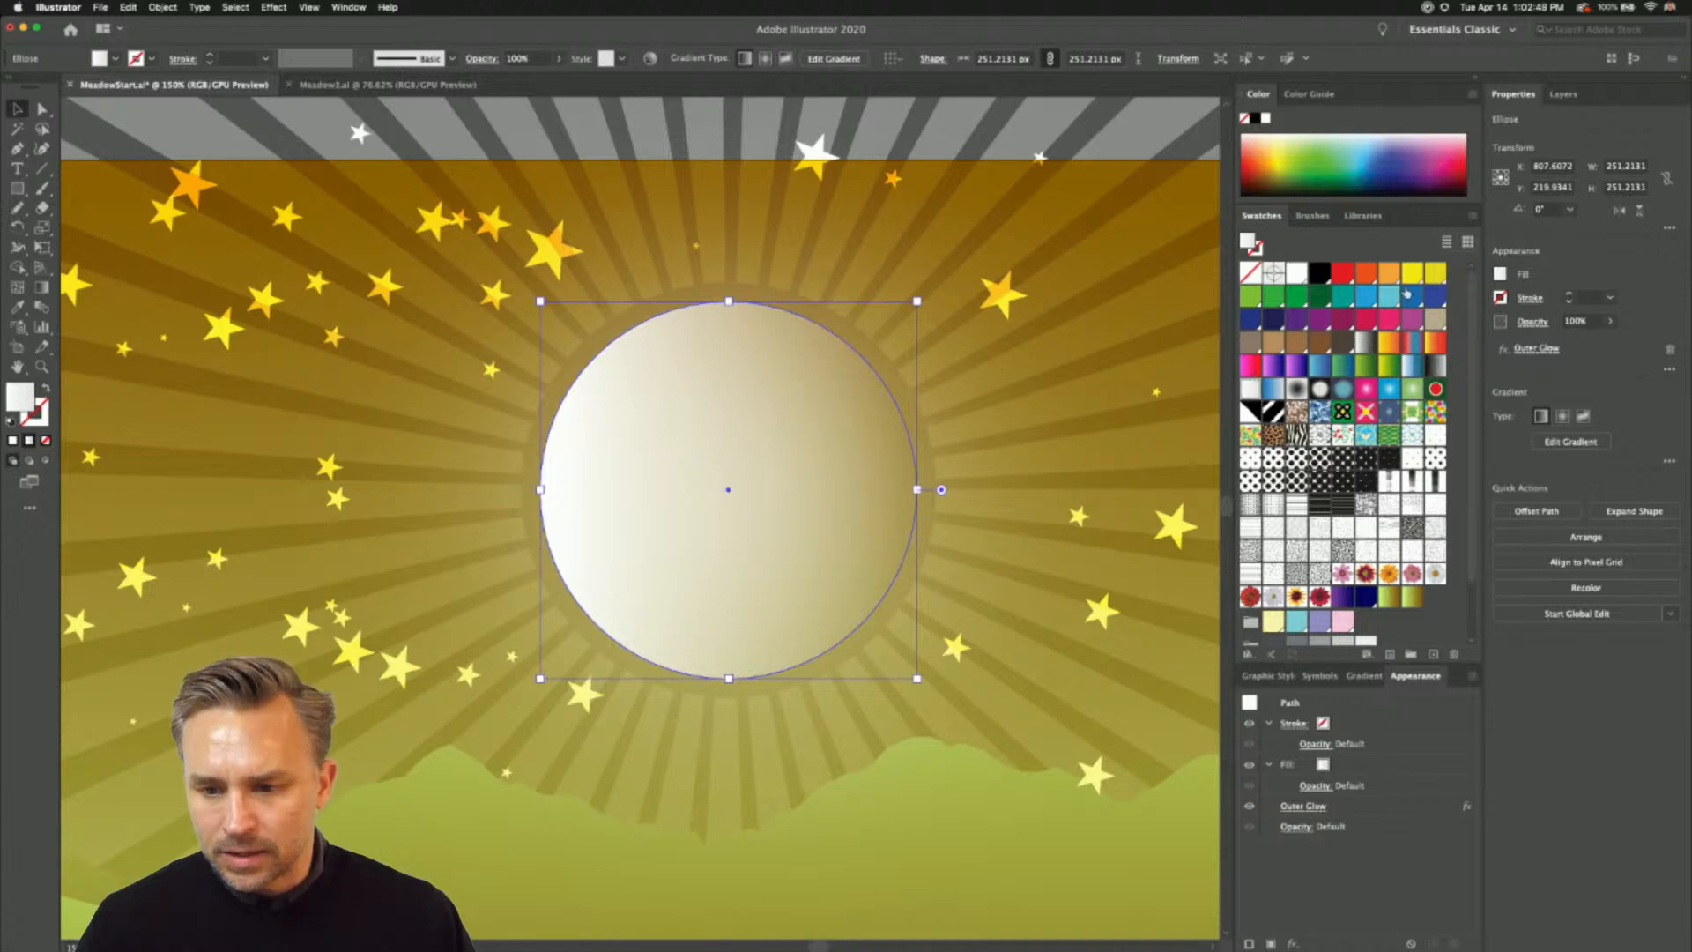
pyautogui.click(1390, 342)
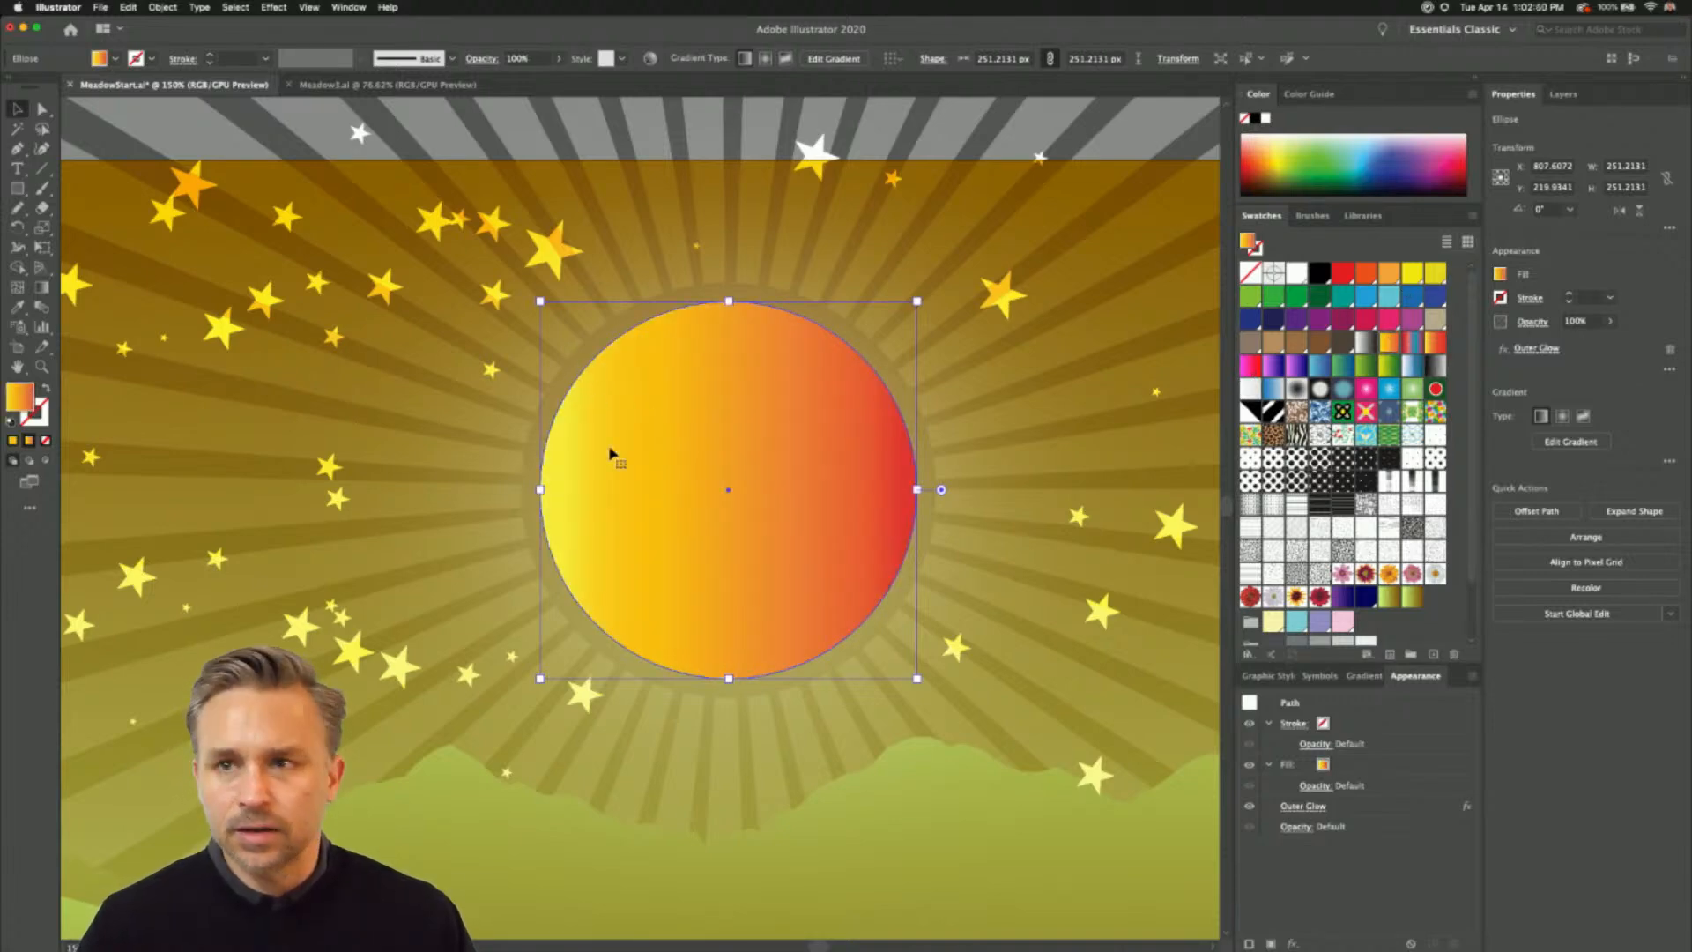
# - Reduce the moon's linear gradient to two color stops, with CMYK Yellow at the start and orange at the end
pyautogui.click(1365, 676)
pyautogui.moveTo(1365, 676); pyautogui.dragTo(967, 333)
pyautogui.moveTo(1055, 482); pyautogui.dragTo(1095, 509)
pyautogui.click(1105, 482)
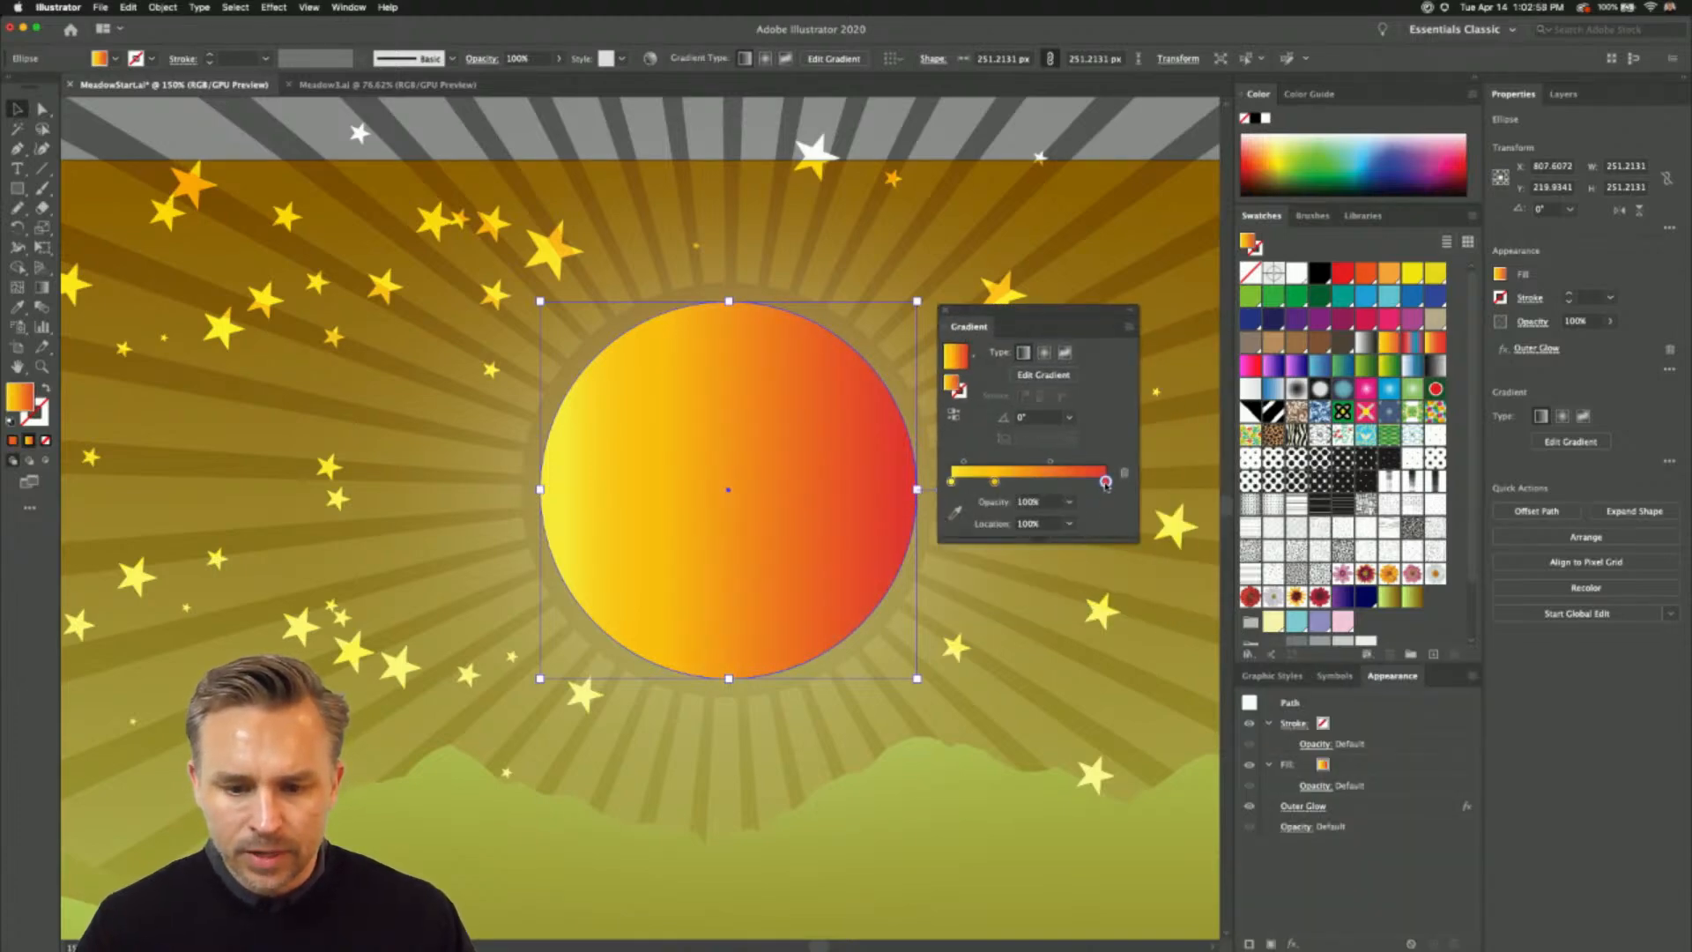
pyautogui.doubleClick(1106, 482)
pyautogui.click(963, 536)
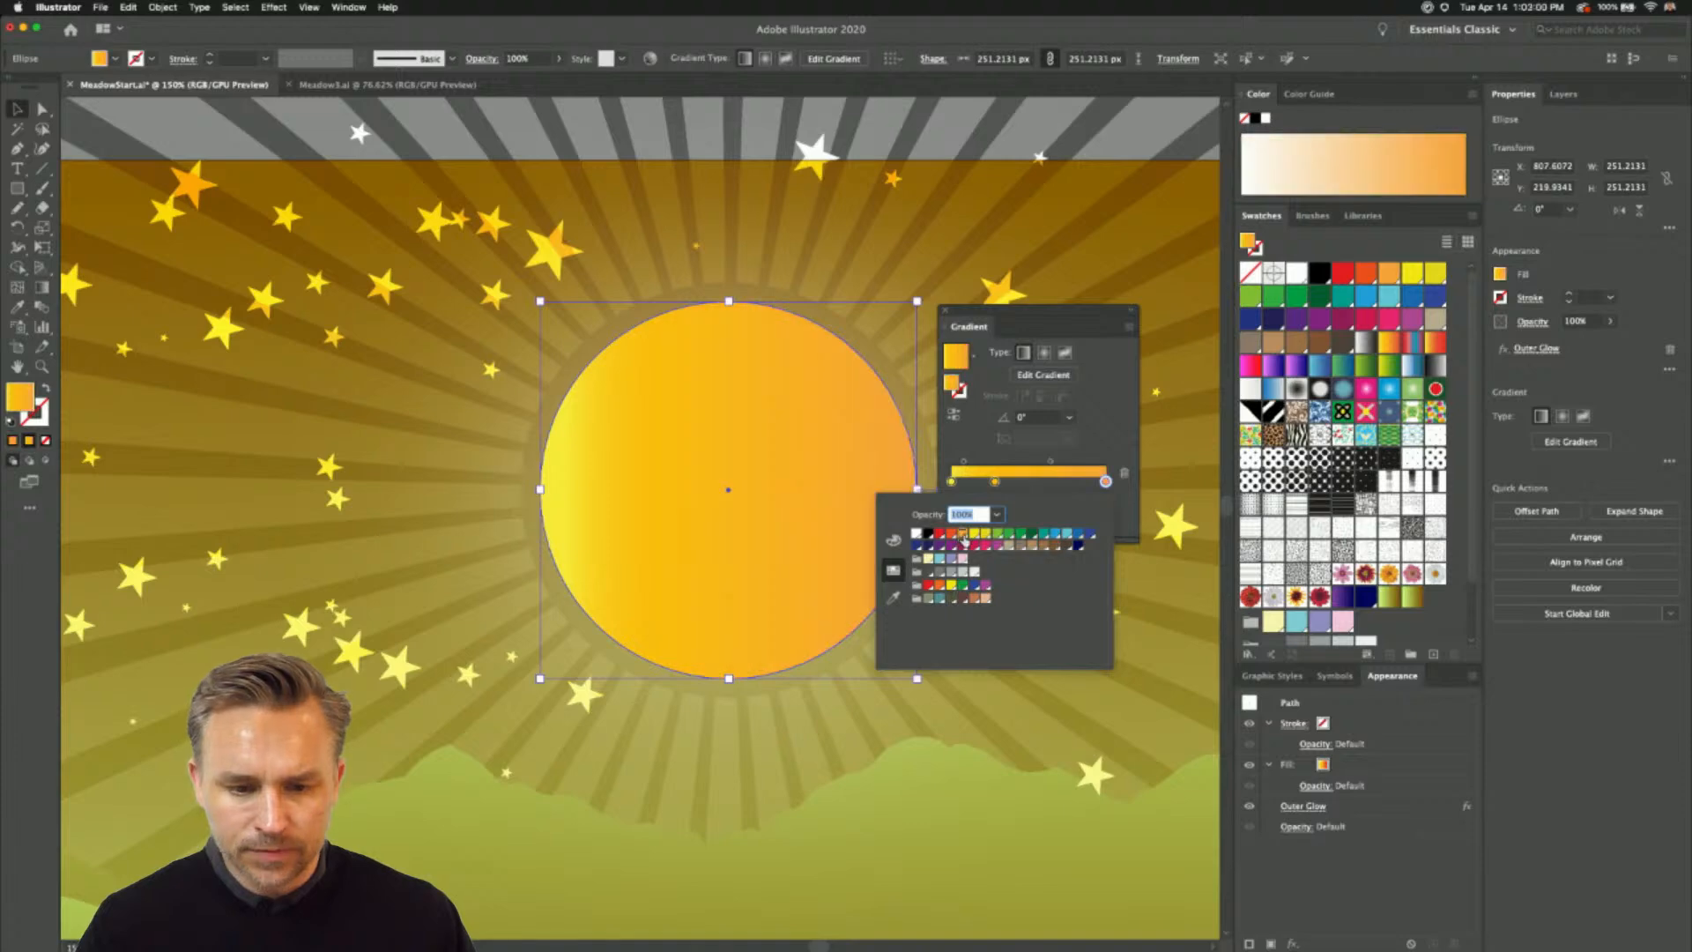
pyautogui.click(1109, 448)
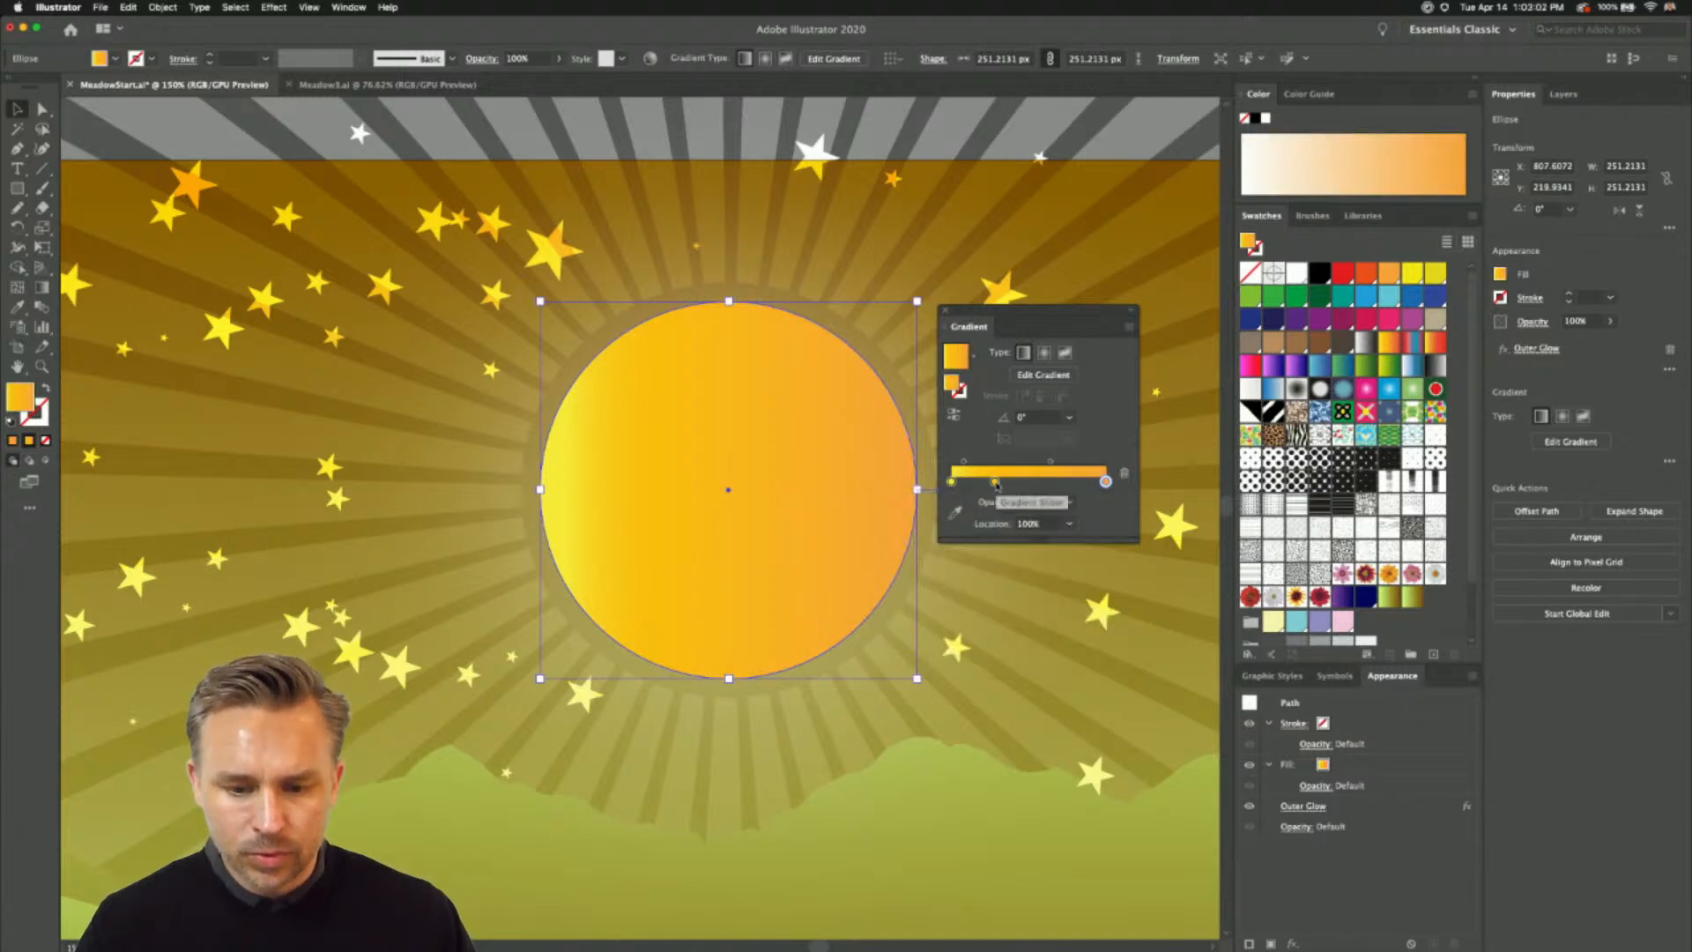
pyautogui.moveTo(996, 482); pyautogui.dragTo(991, 522)
pyautogui.doubleClick(952, 483)
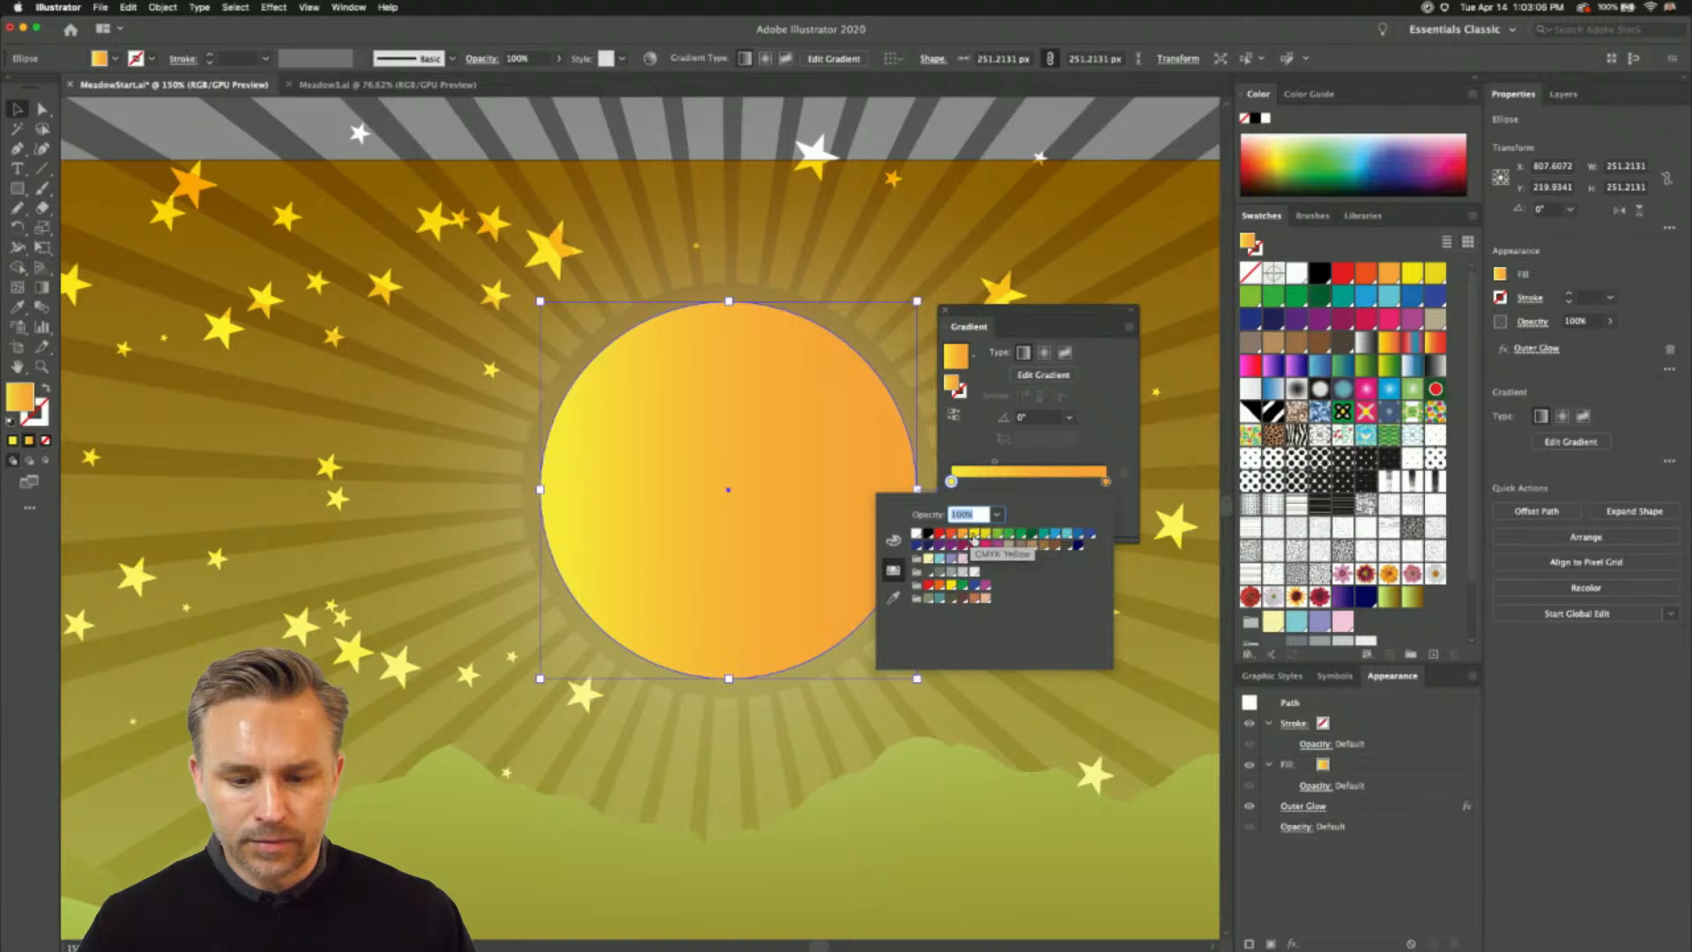
pyautogui.click(974, 537)
# - Switch the moon's fill to a freeform gradient, move its upper-left color point inward and make that point white
pyautogui.click(1126, 432)
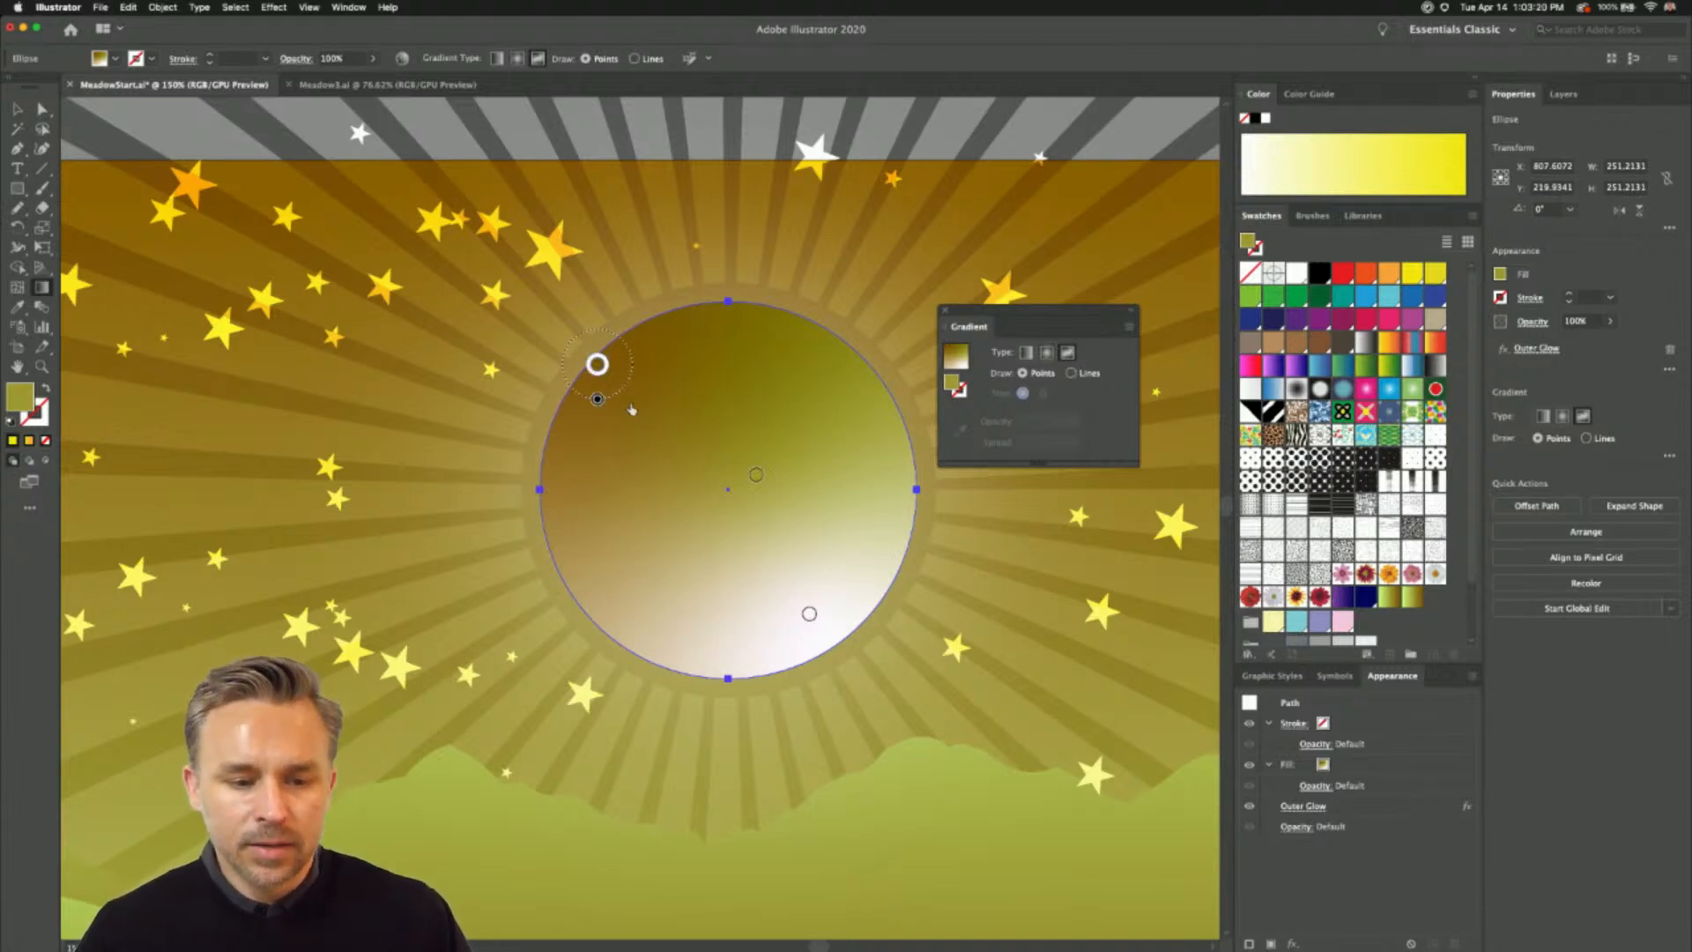
pyautogui.moveTo(597, 364); pyautogui.dragTo(637, 403)
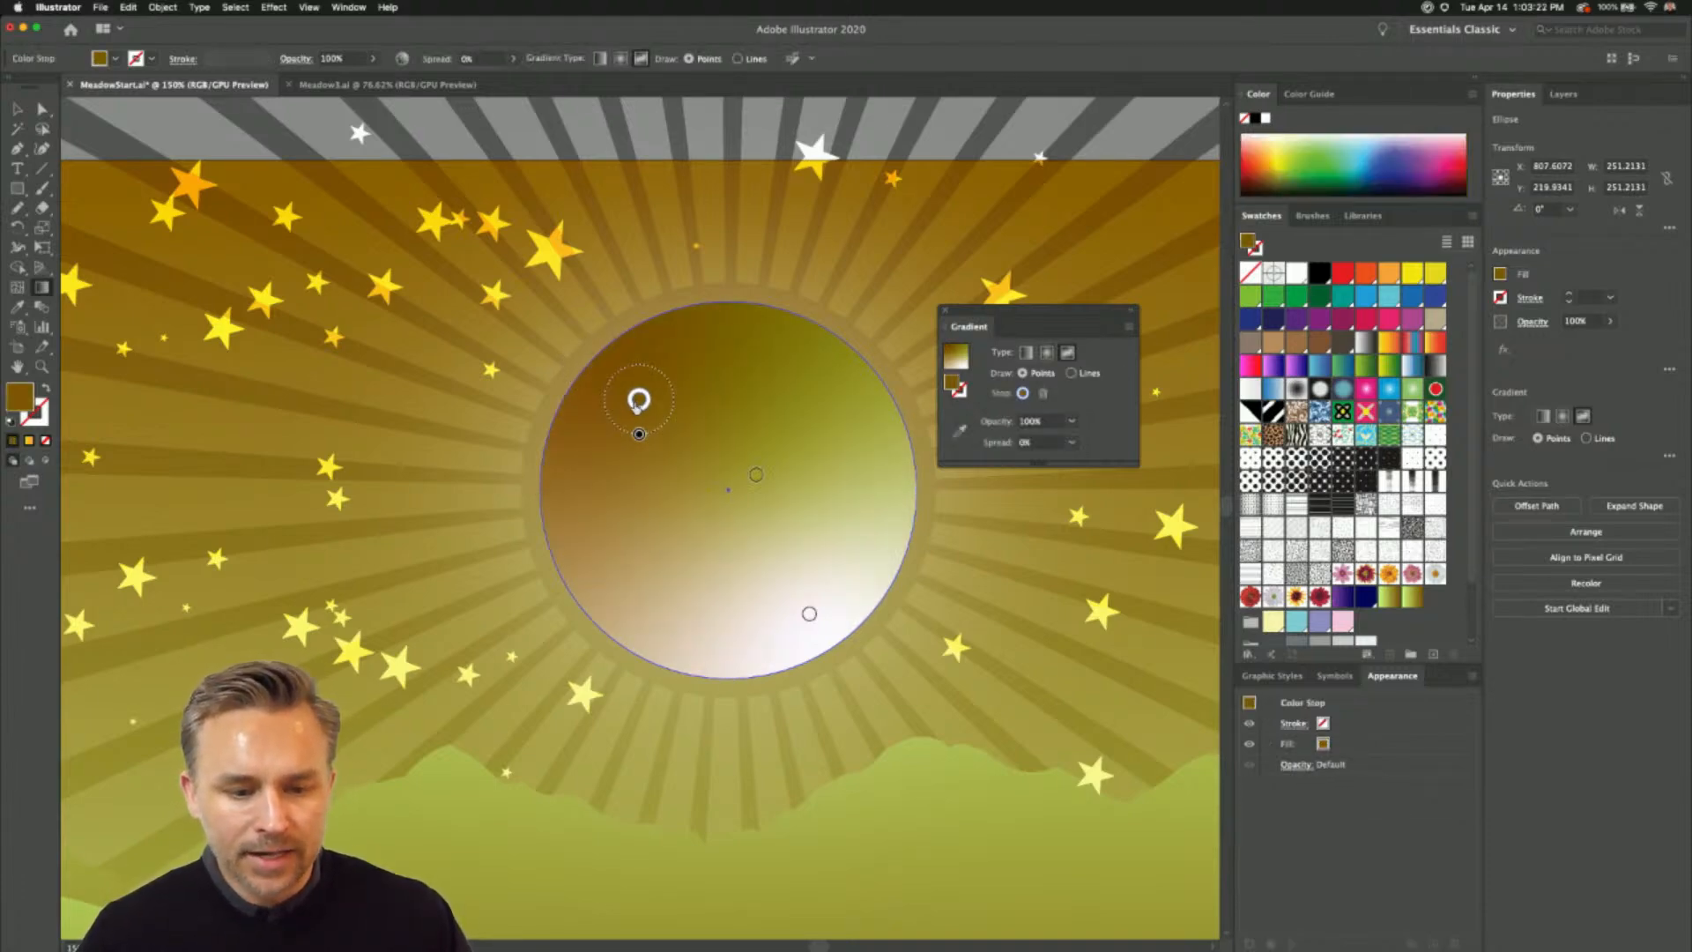
pyautogui.doubleClick(639, 404)
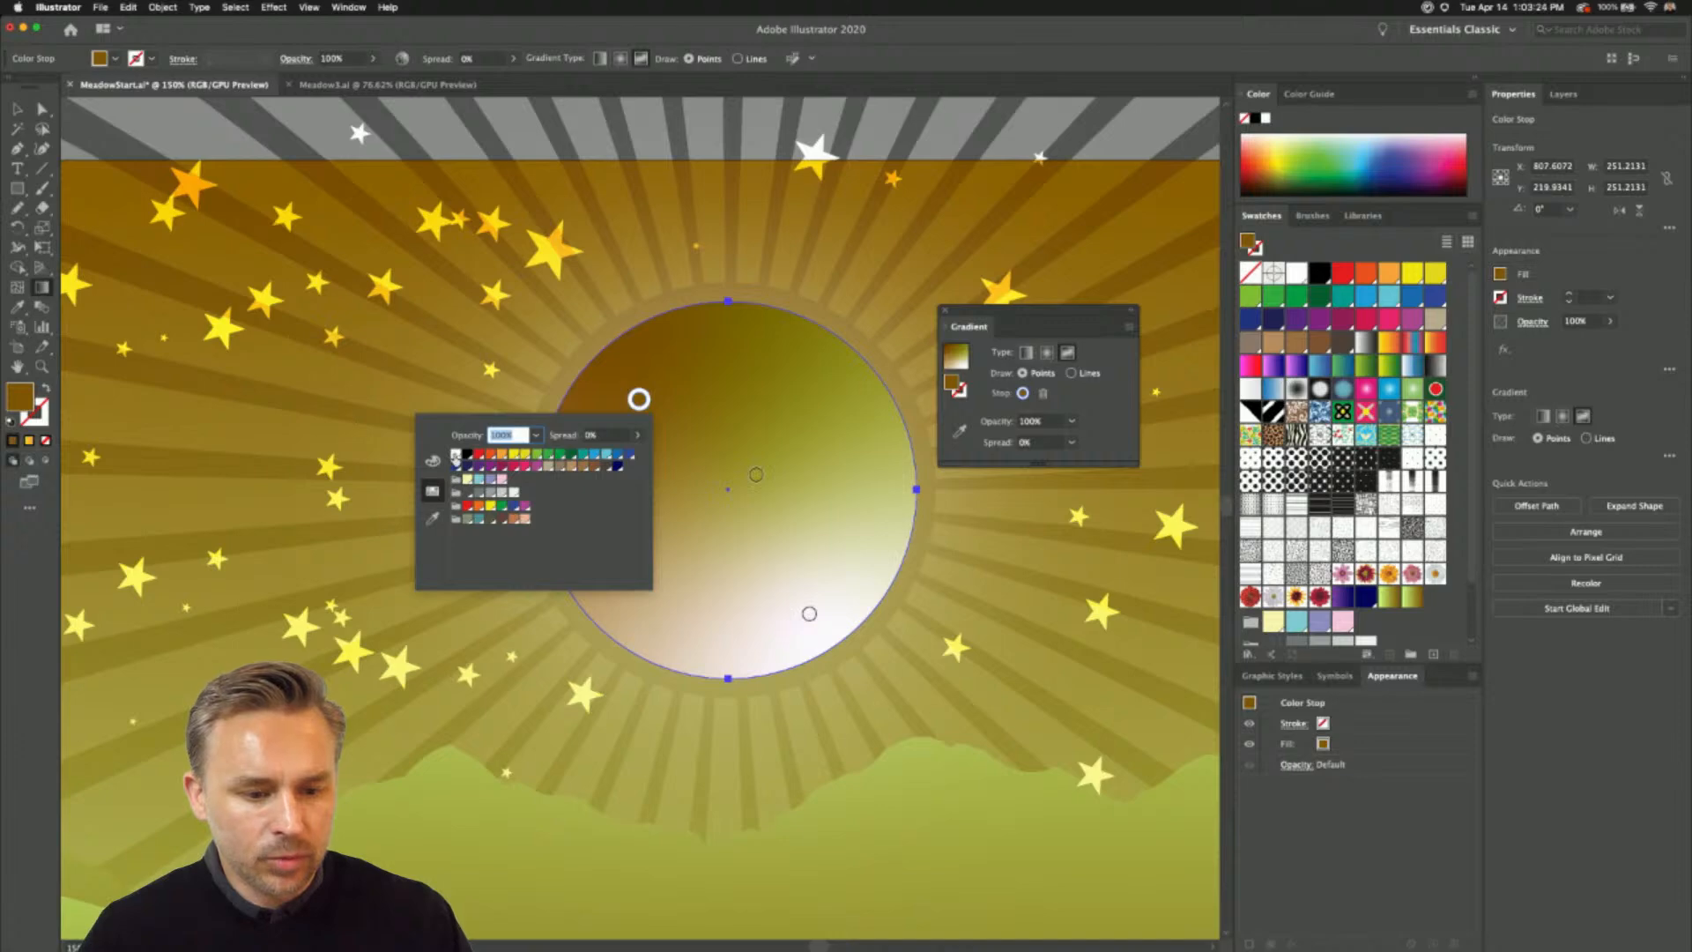
pyautogui.click(455, 455)
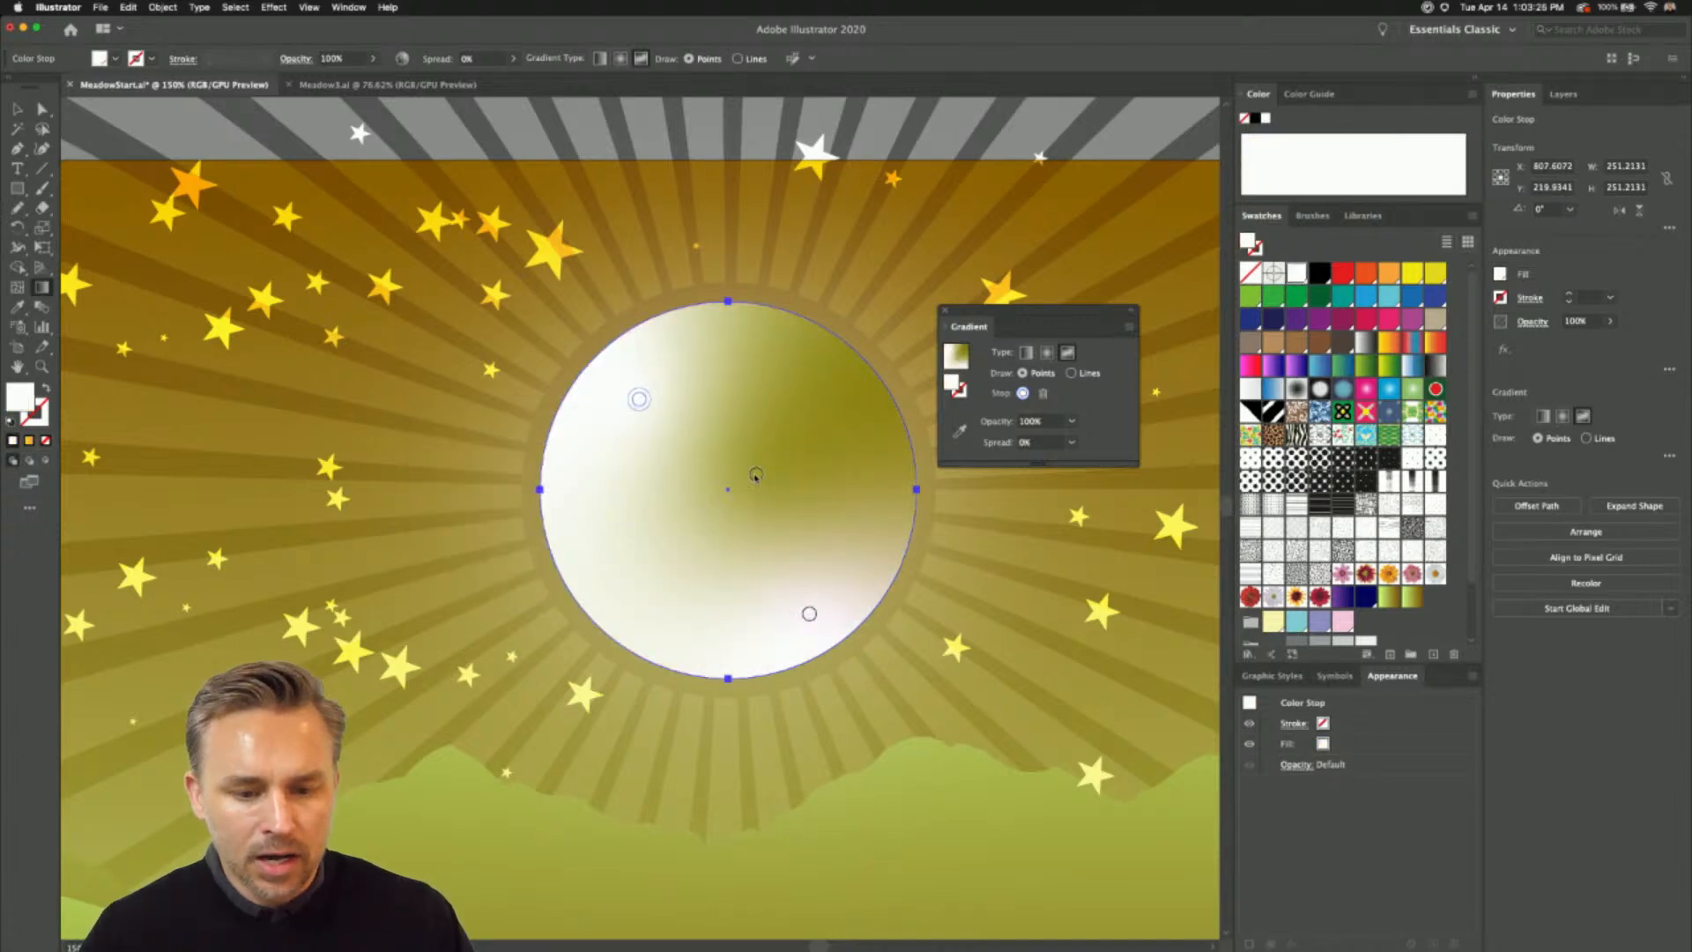
# - Recolor the center color point of the circle's freeform gradient orange
pyautogui.click(755, 476)
pyautogui.doubleClick(755, 476)
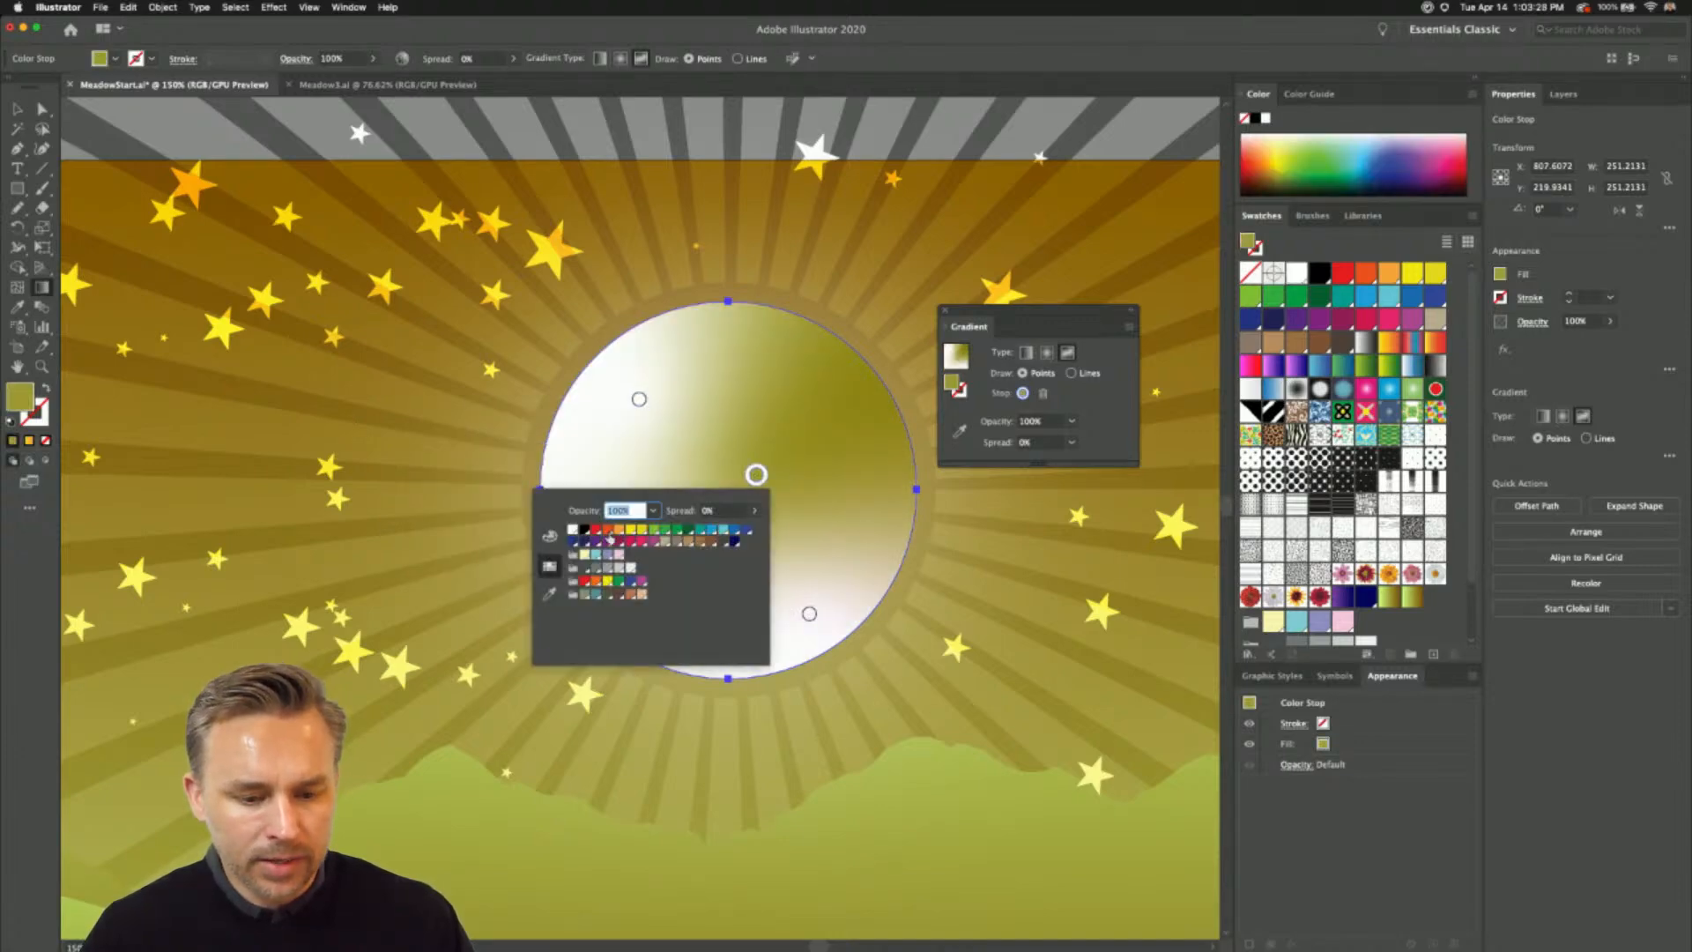
pyautogui.click(618, 531)
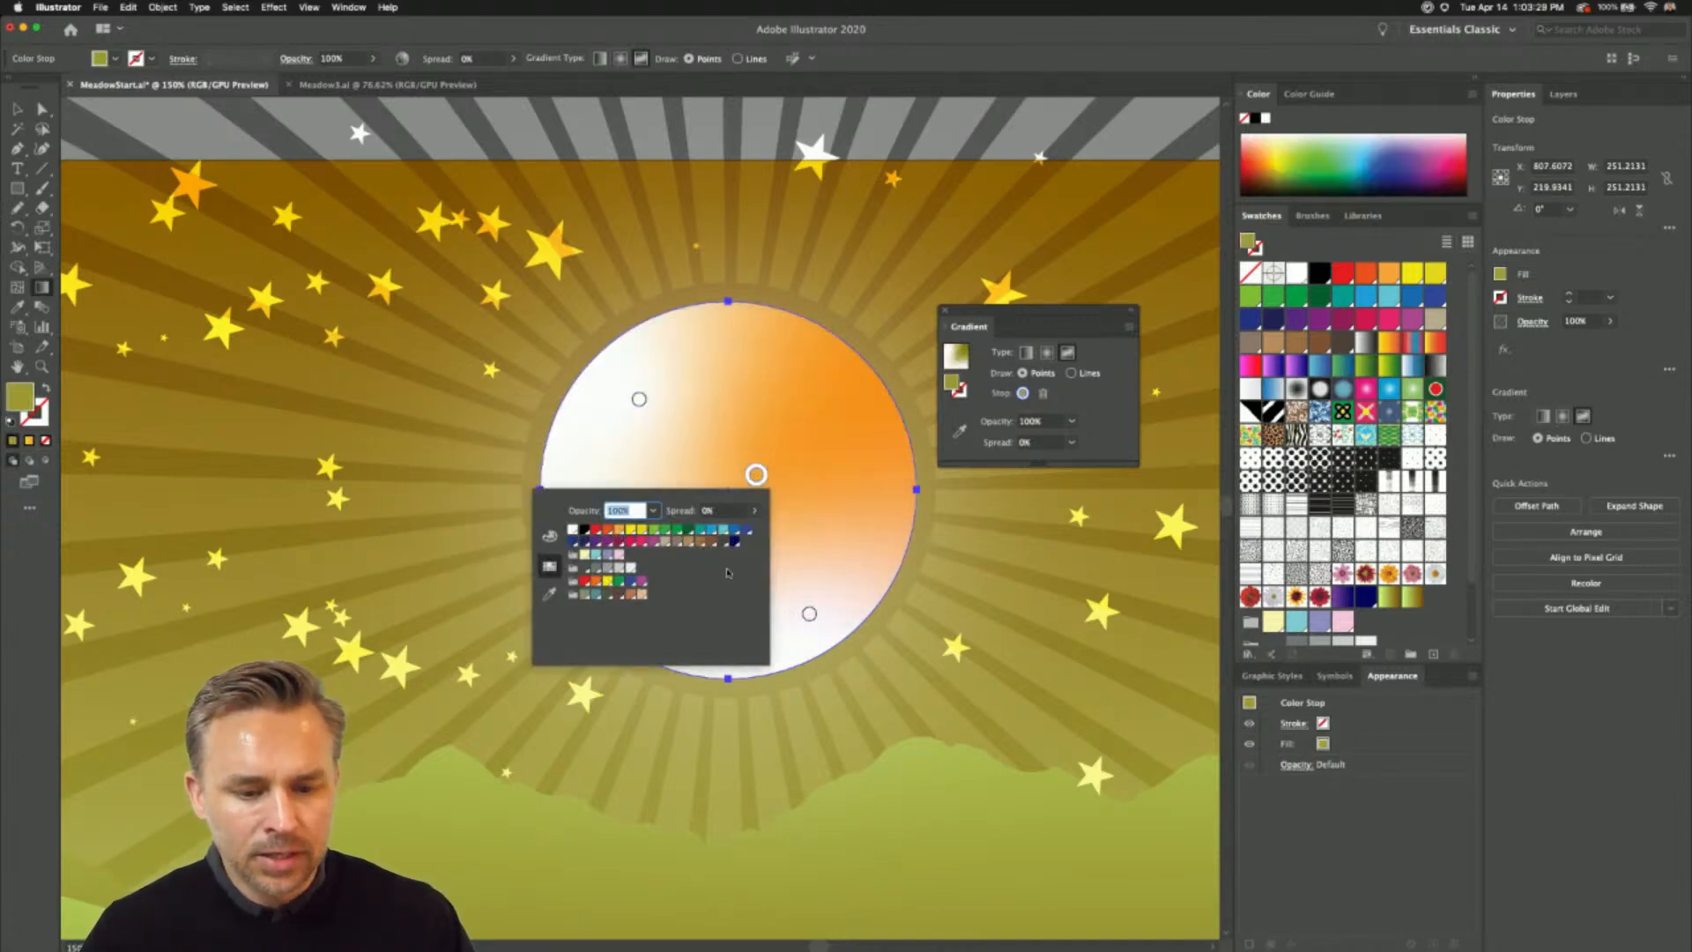
# - Recolor the gradient's lower-right point dark orange in HSB mode, with hue about 24°, saturation 100% and brightness about 83%
pyautogui.click(810, 614)
pyautogui.doubleClick(810, 615)
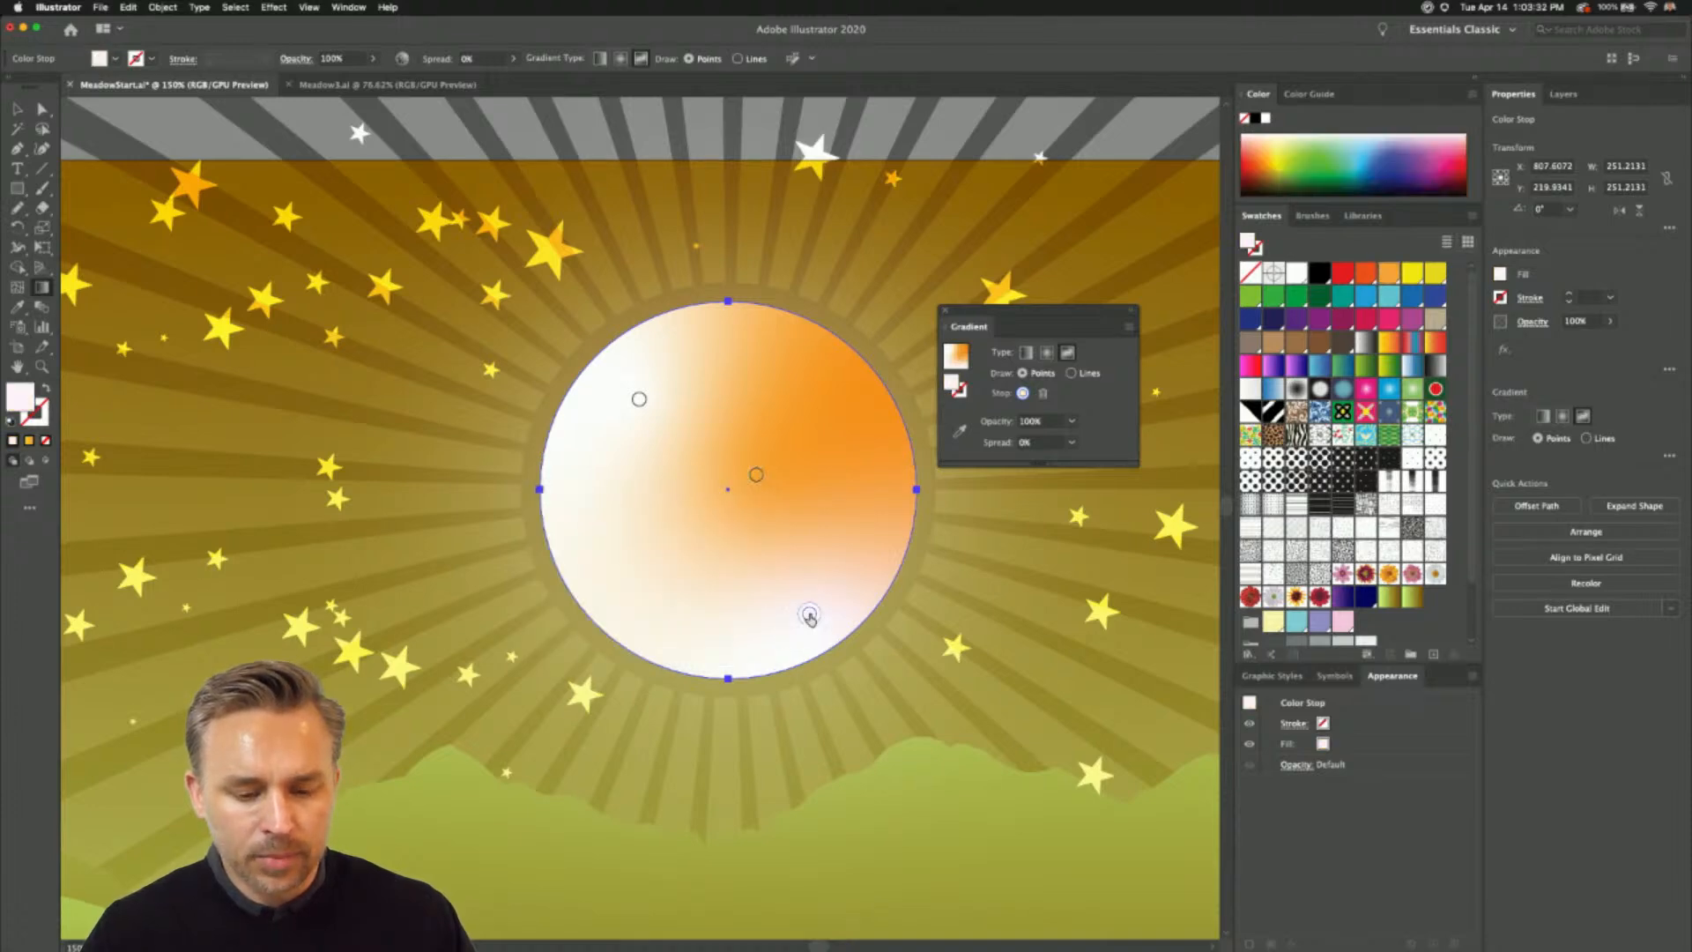
pyautogui.click(603, 676)
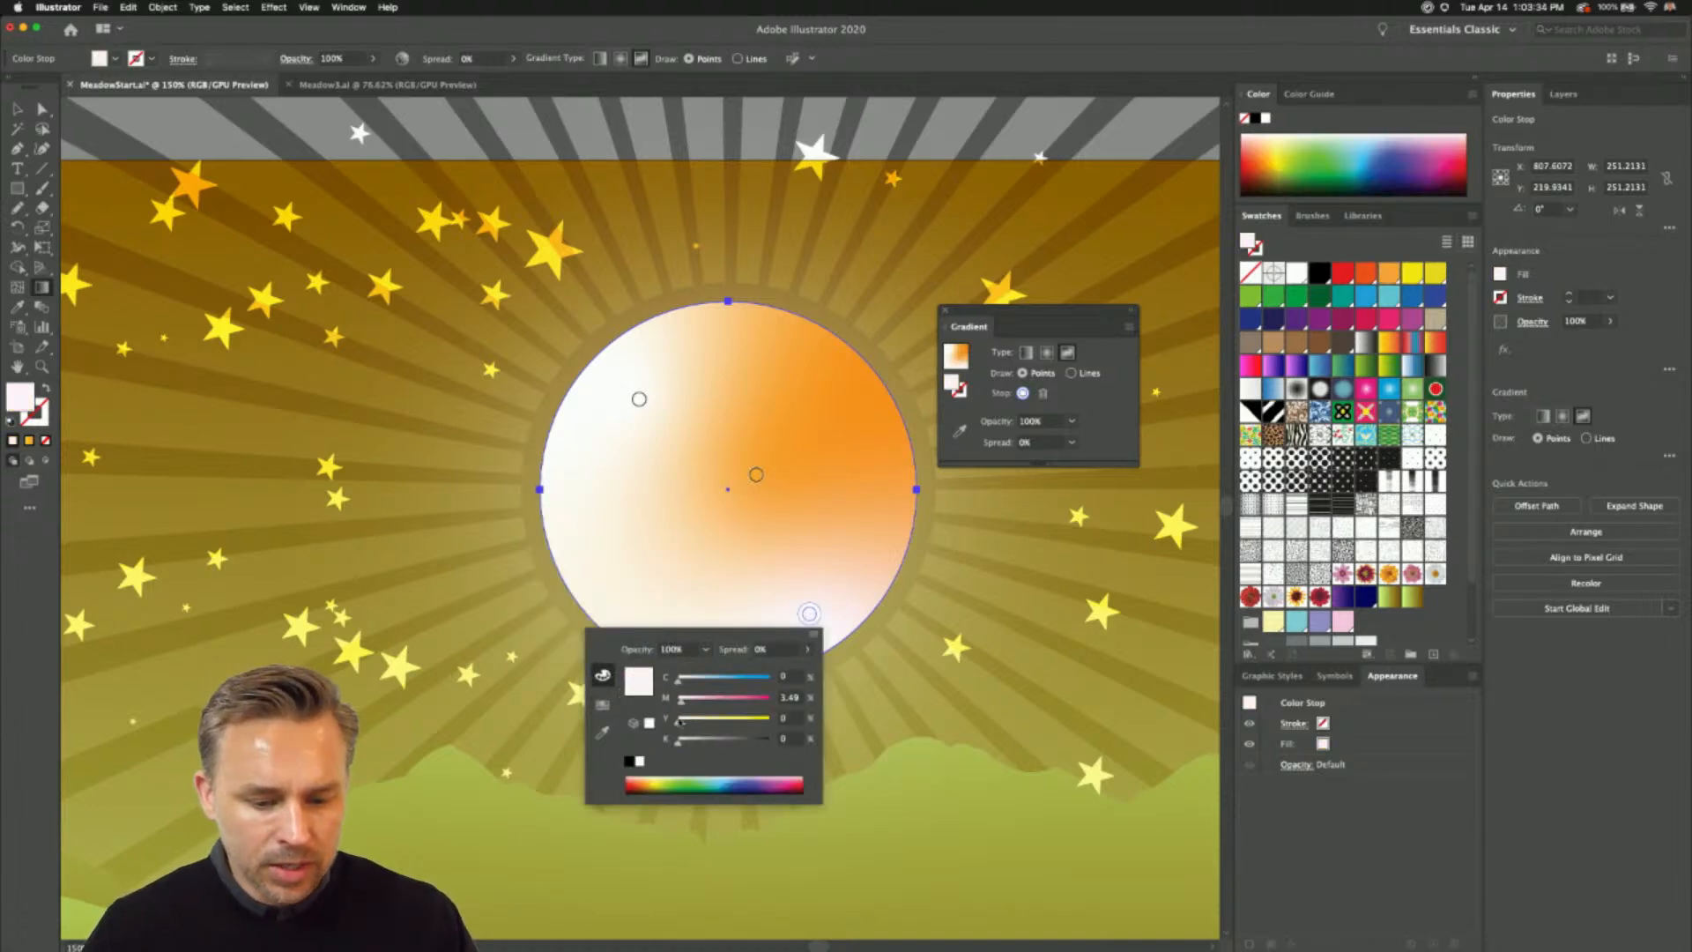
pyautogui.click(807, 649)
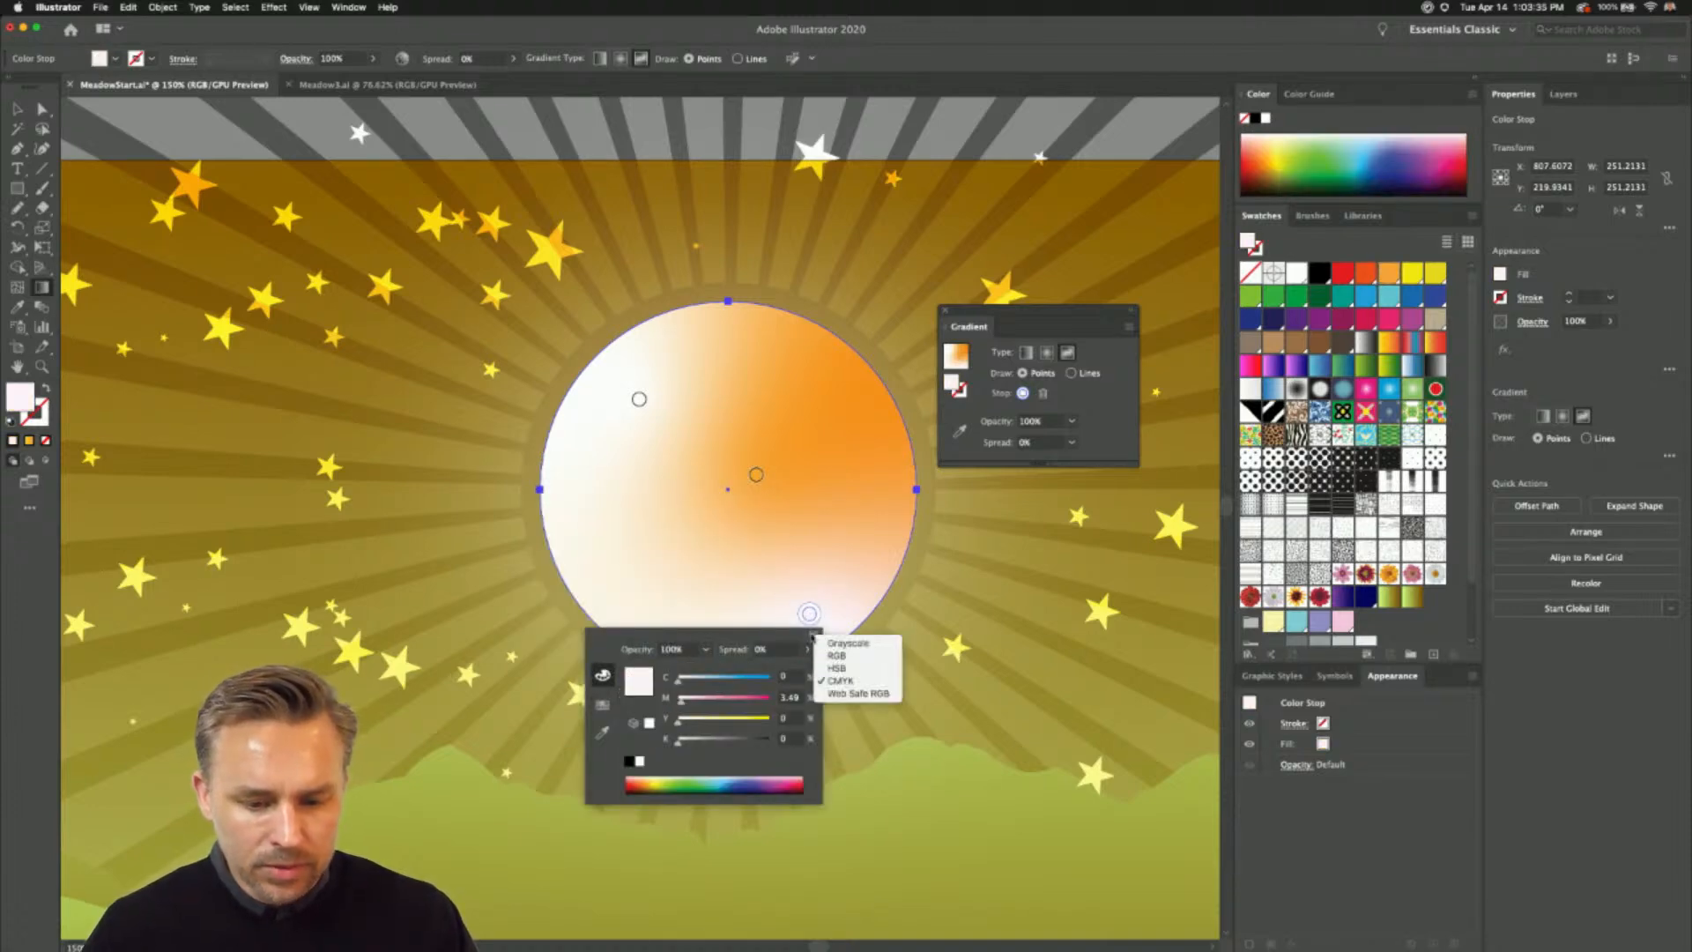
pyautogui.click(846, 671)
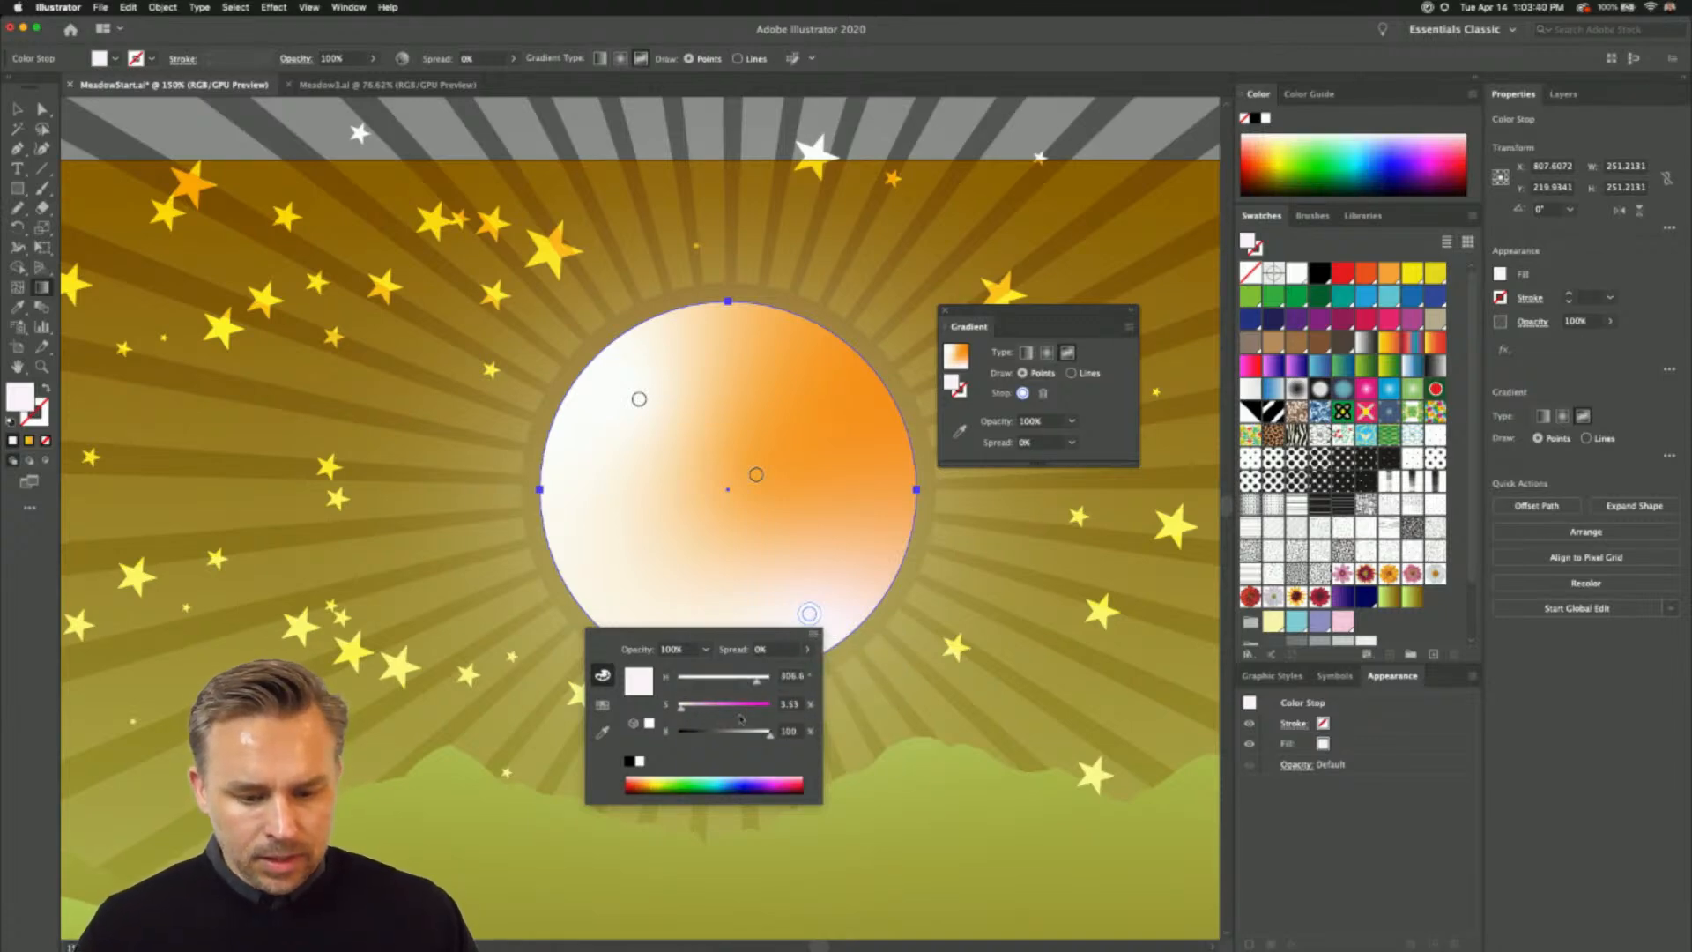
pyautogui.click(666, 781)
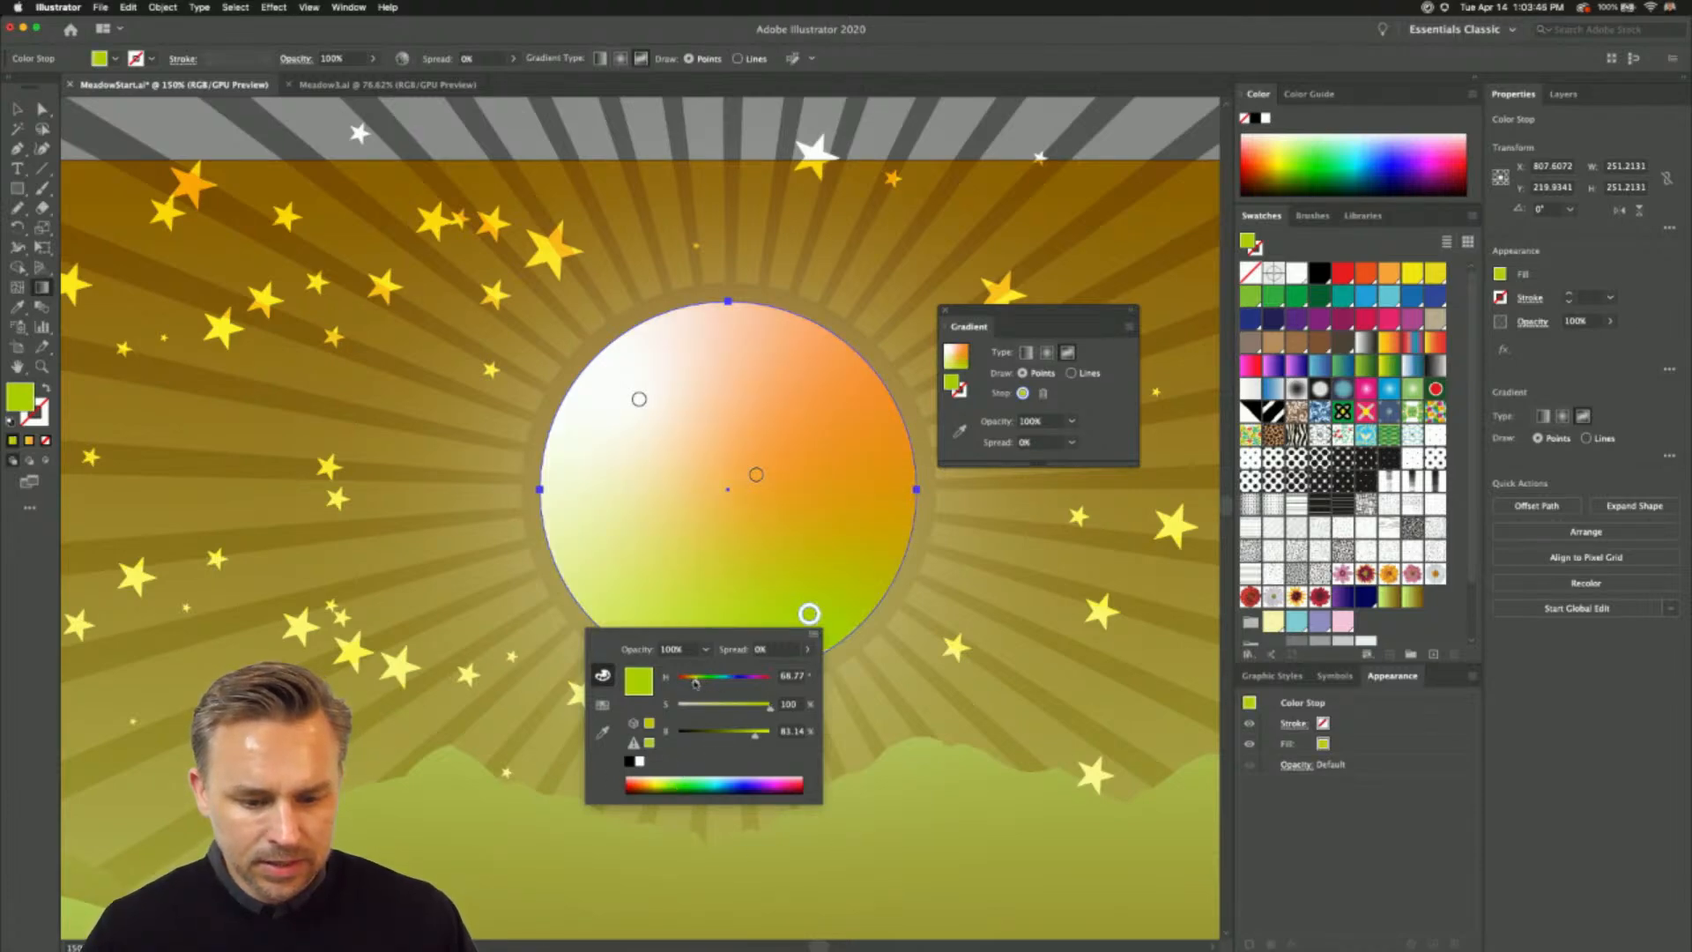
pyautogui.moveTo(688, 685); pyautogui.dragTo(684, 684)
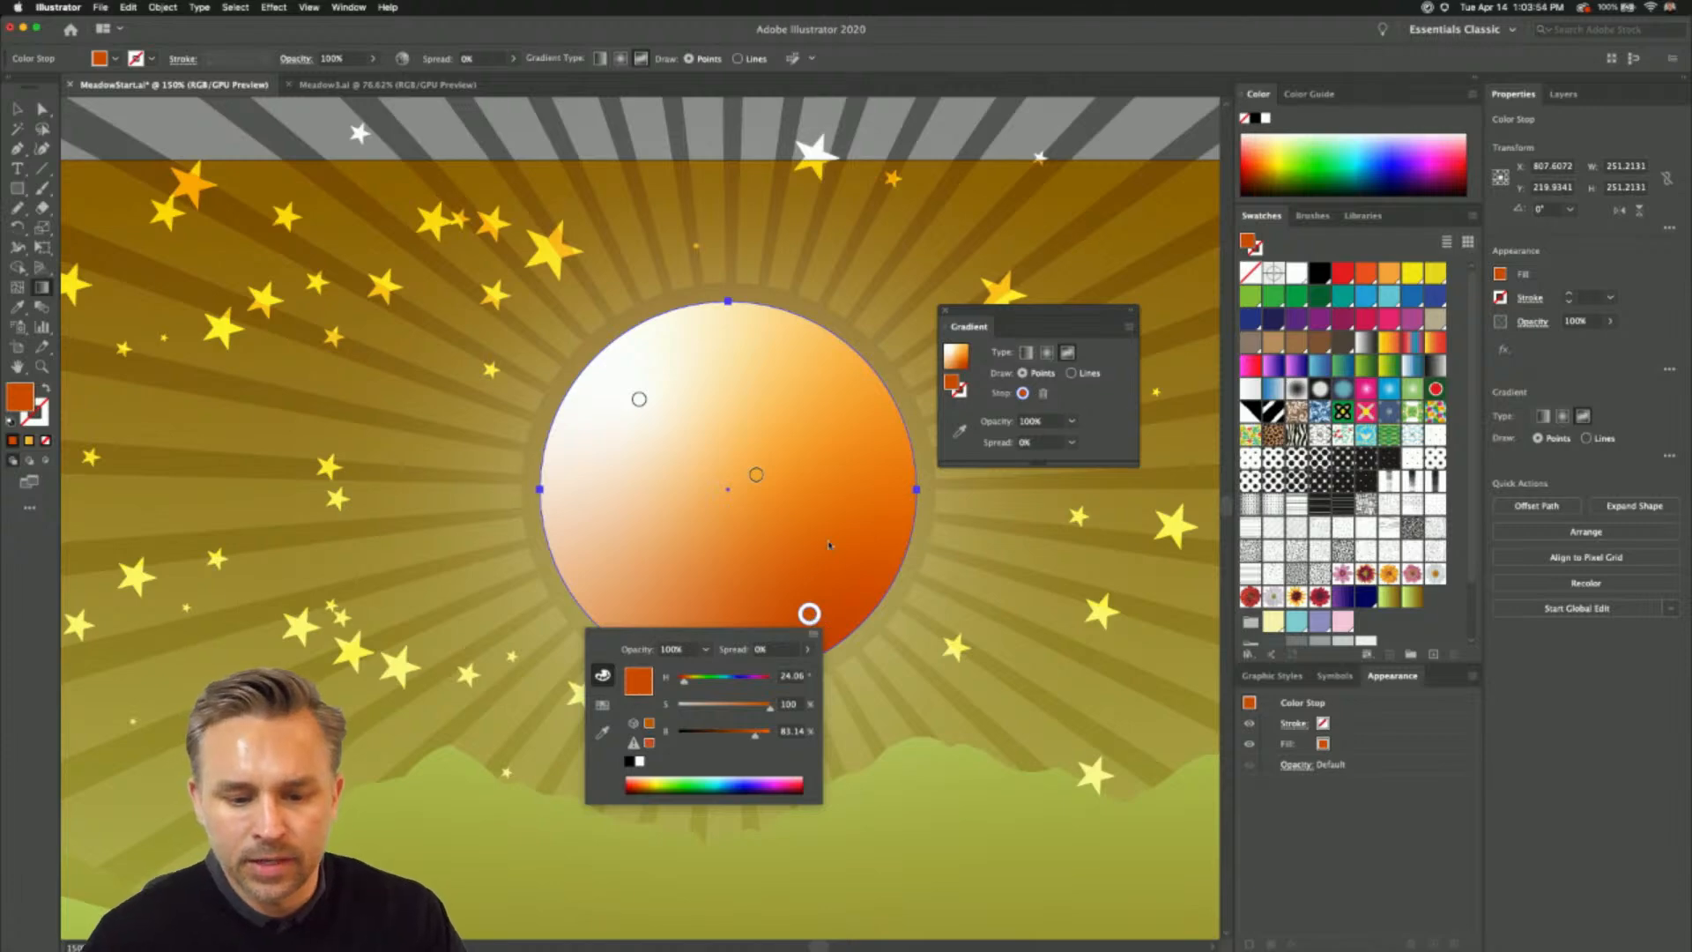
# - Draw freeform gradient lines from the lower-right point through two new points curving along the circle's bottom edge, and finish editing the gradient
pyautogui.click(1071, 374)
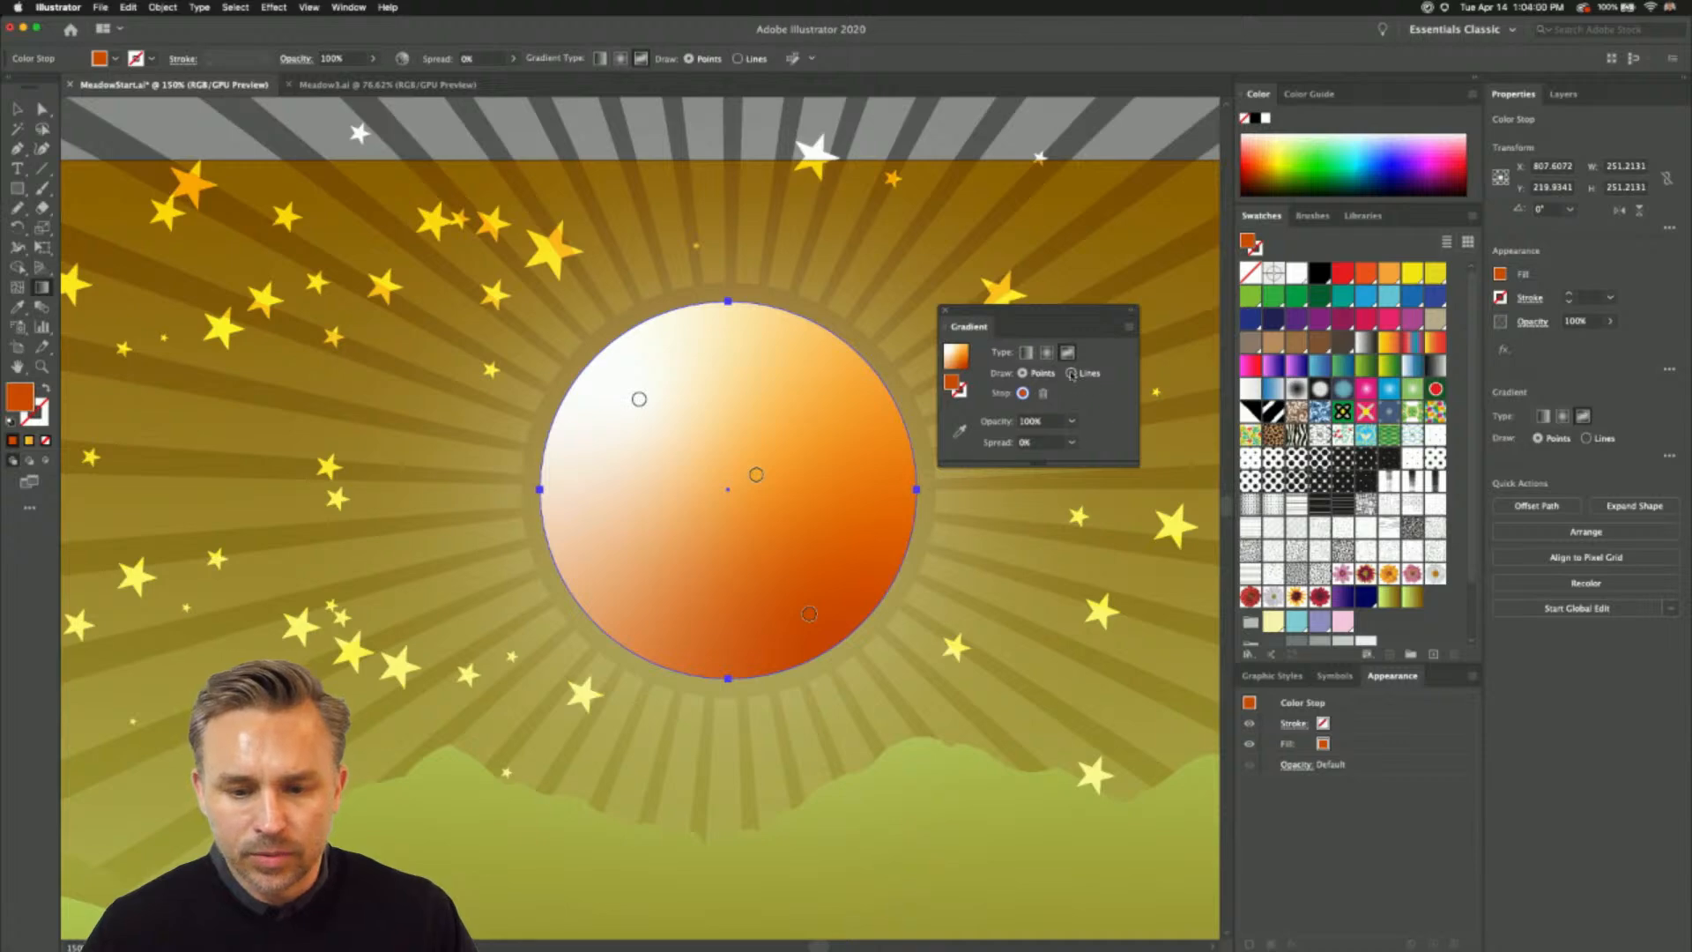
pyautogui.click(1071, 374)
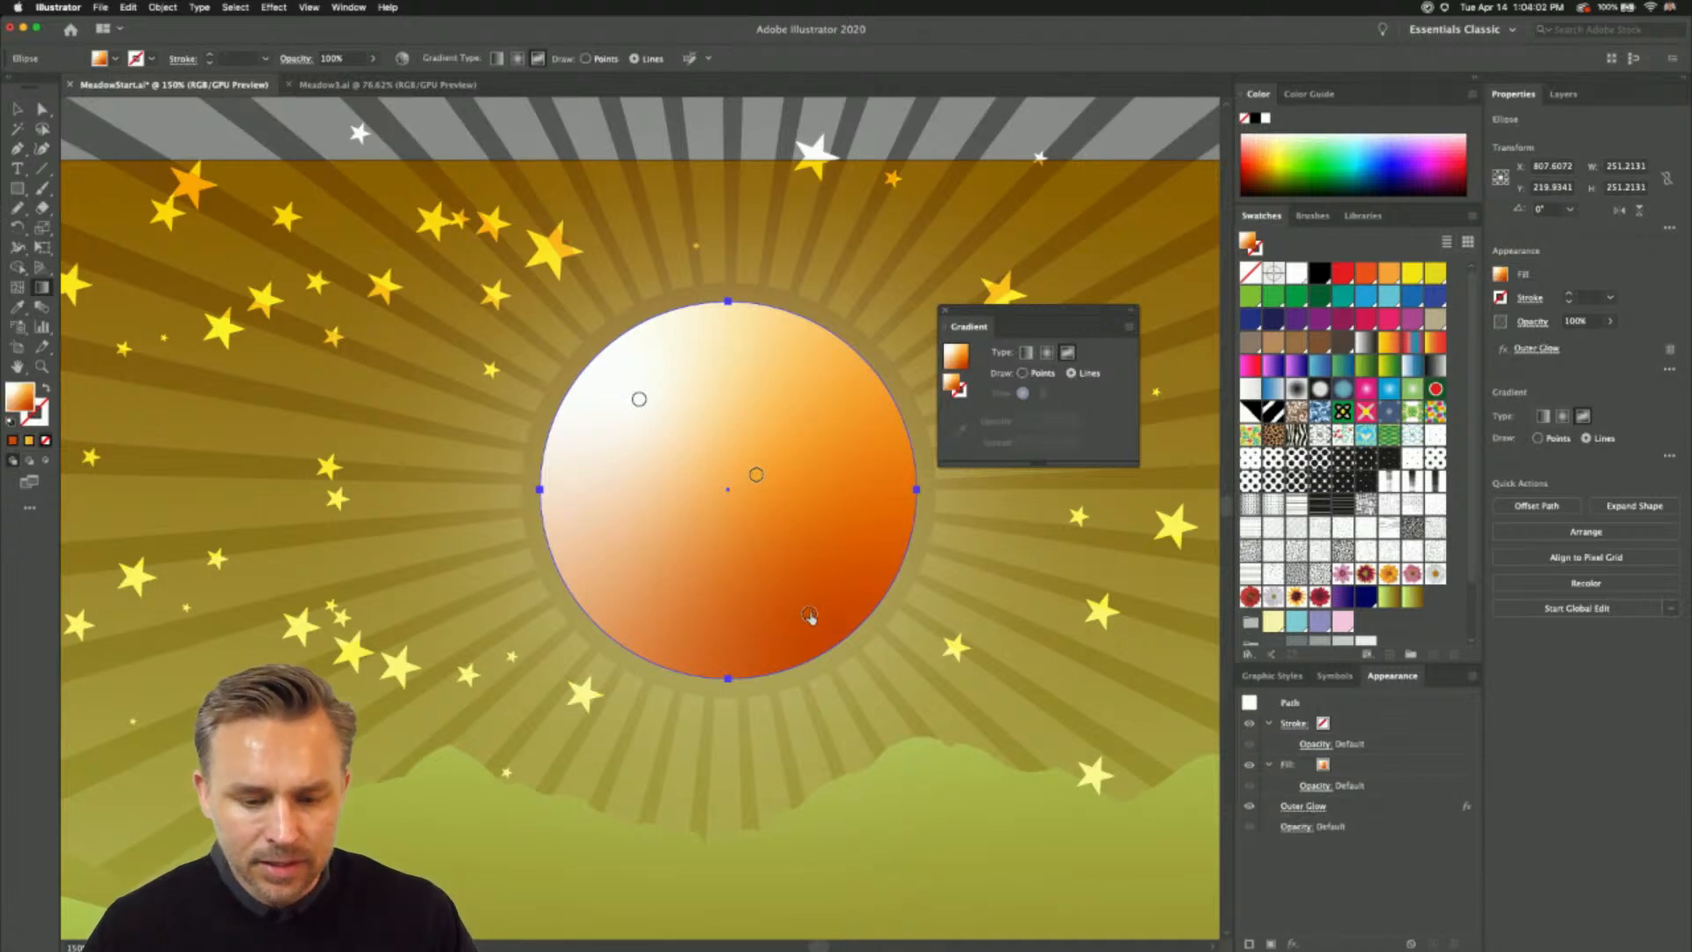
pyautogui.click(810, 617)
pyautogui.click(705, 653)
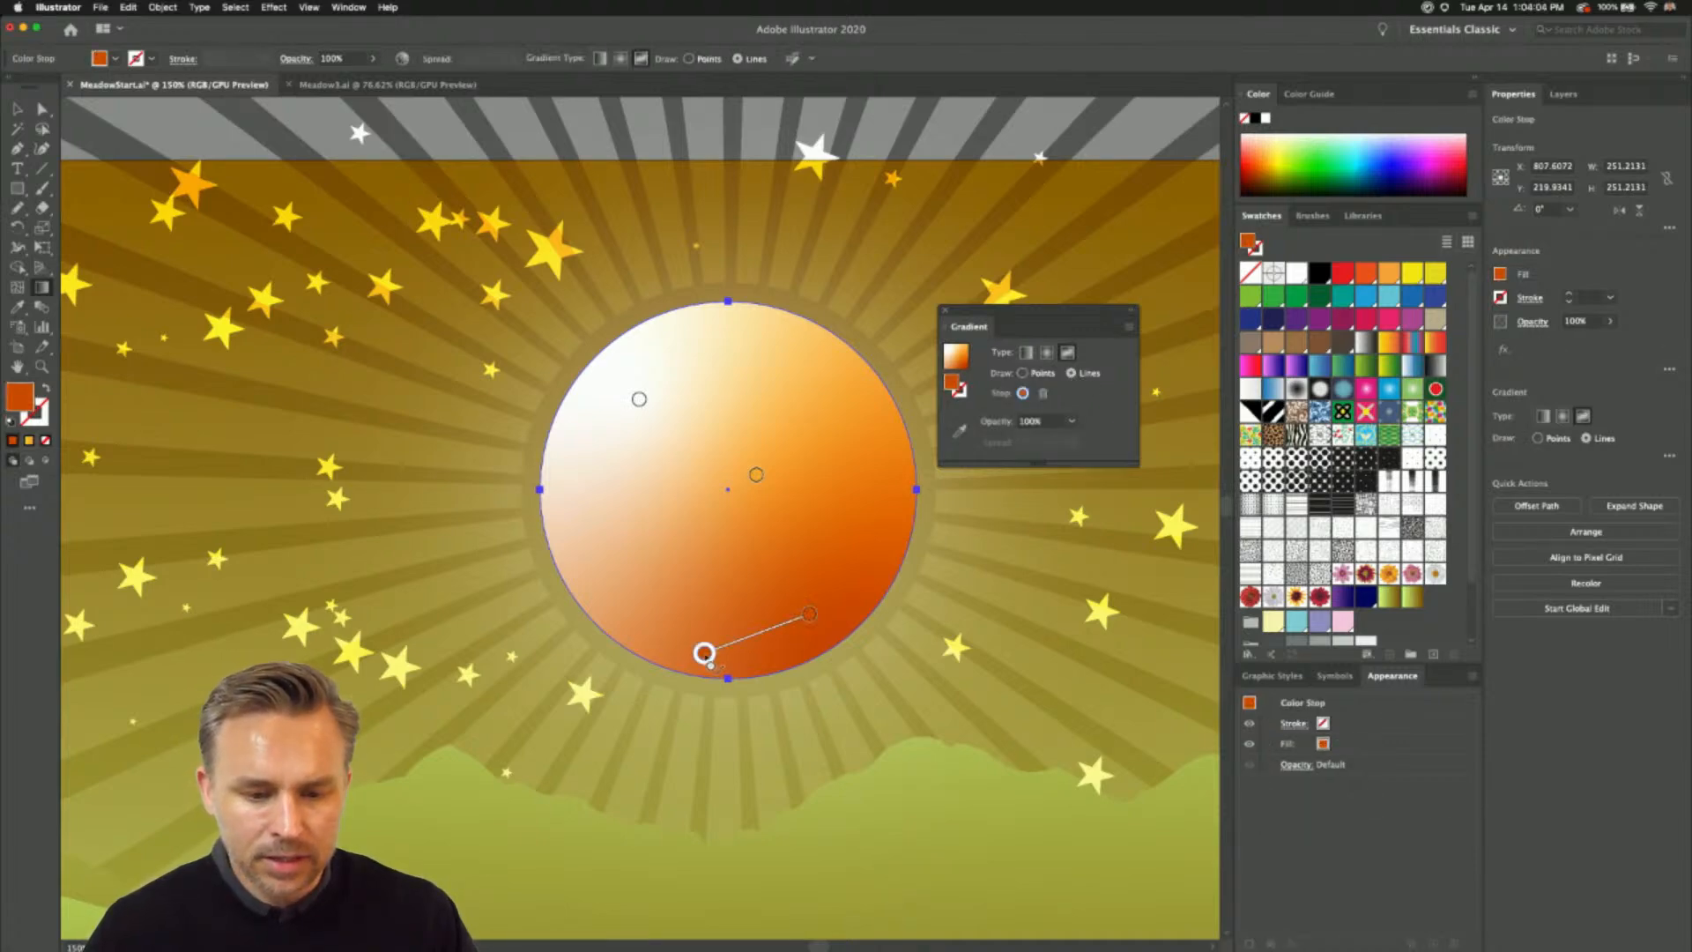
pyautogui.click(593, 587)
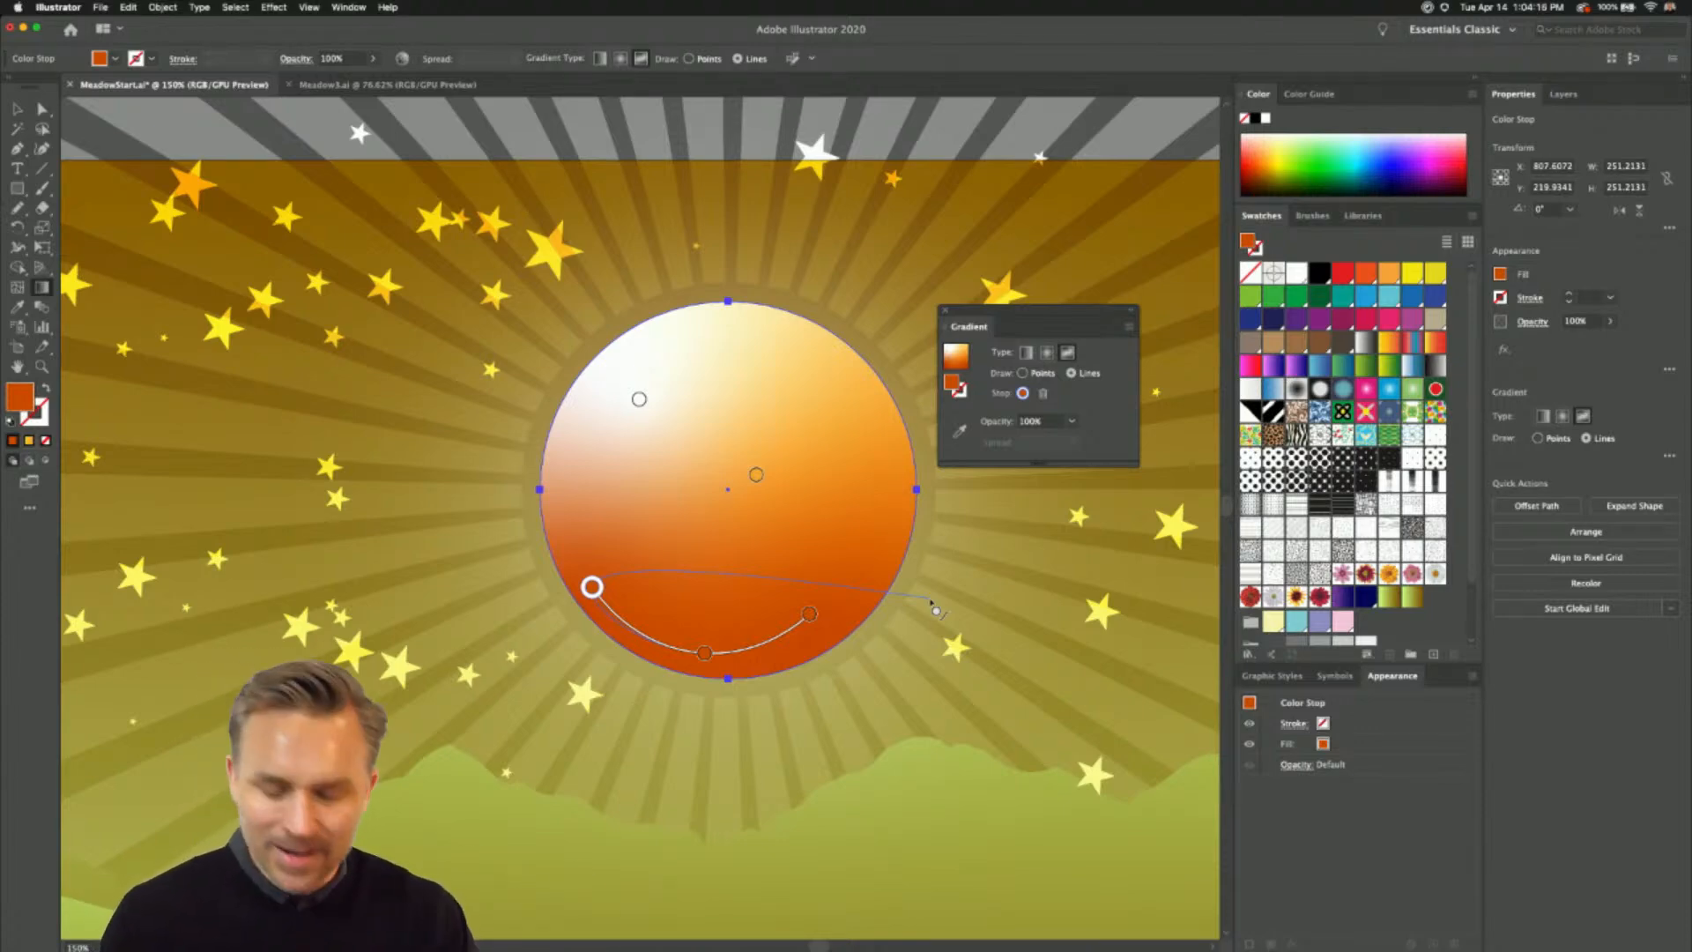
pyautogui.press('Escape')
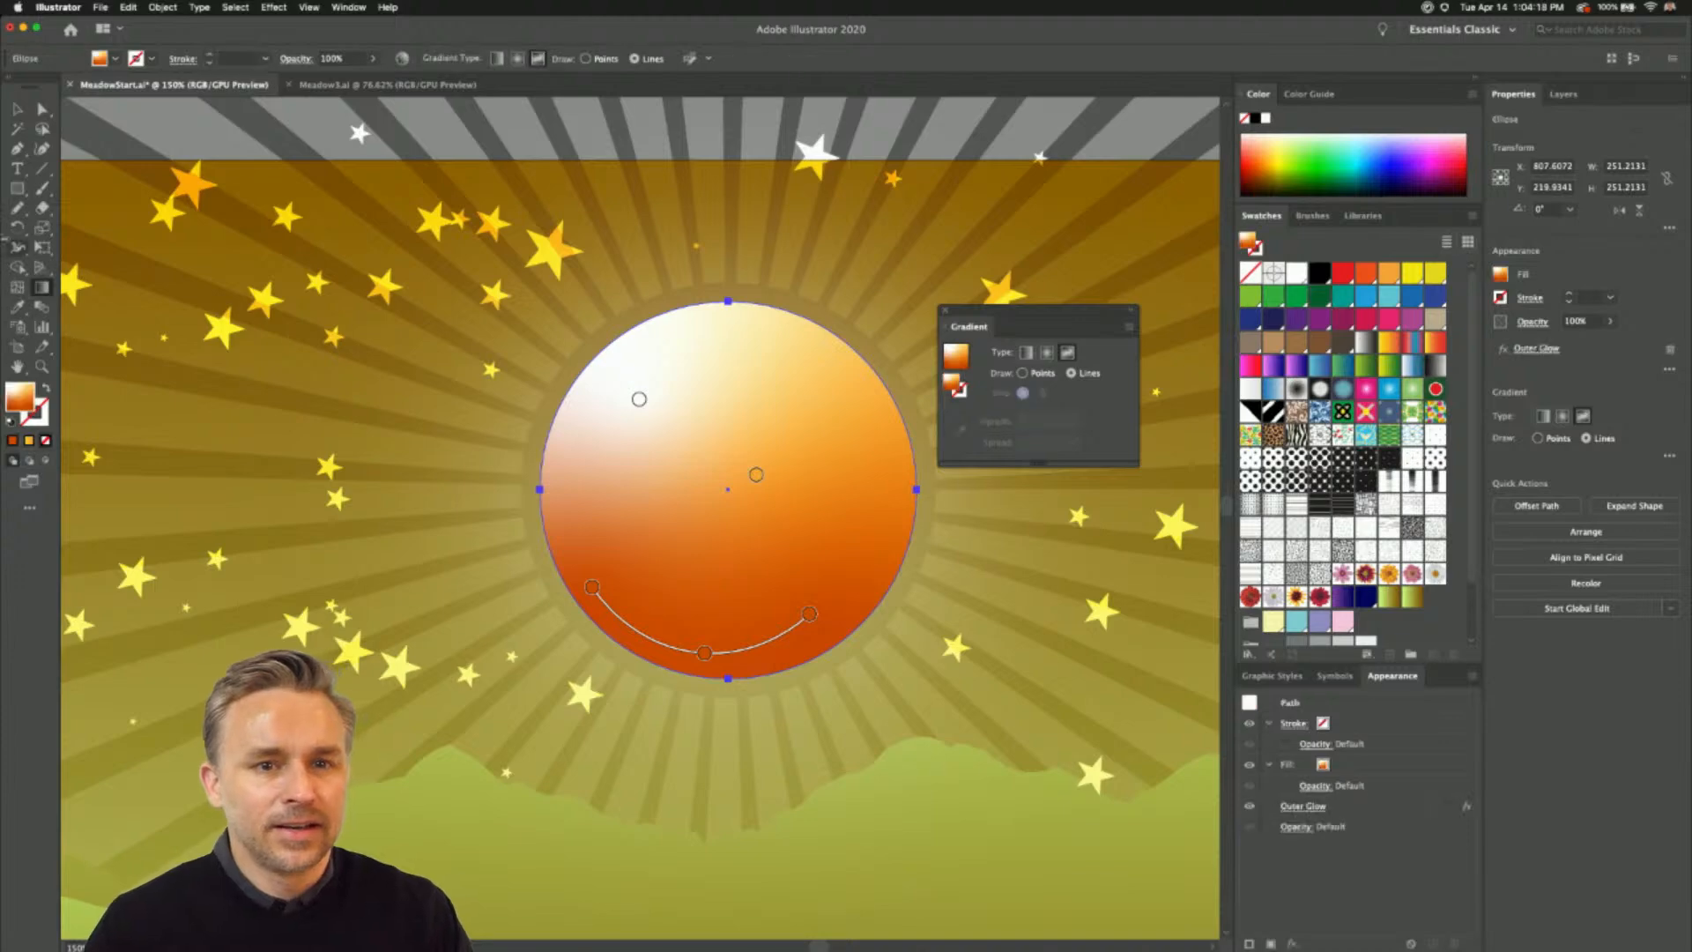
pyautogui.click(16, 109)
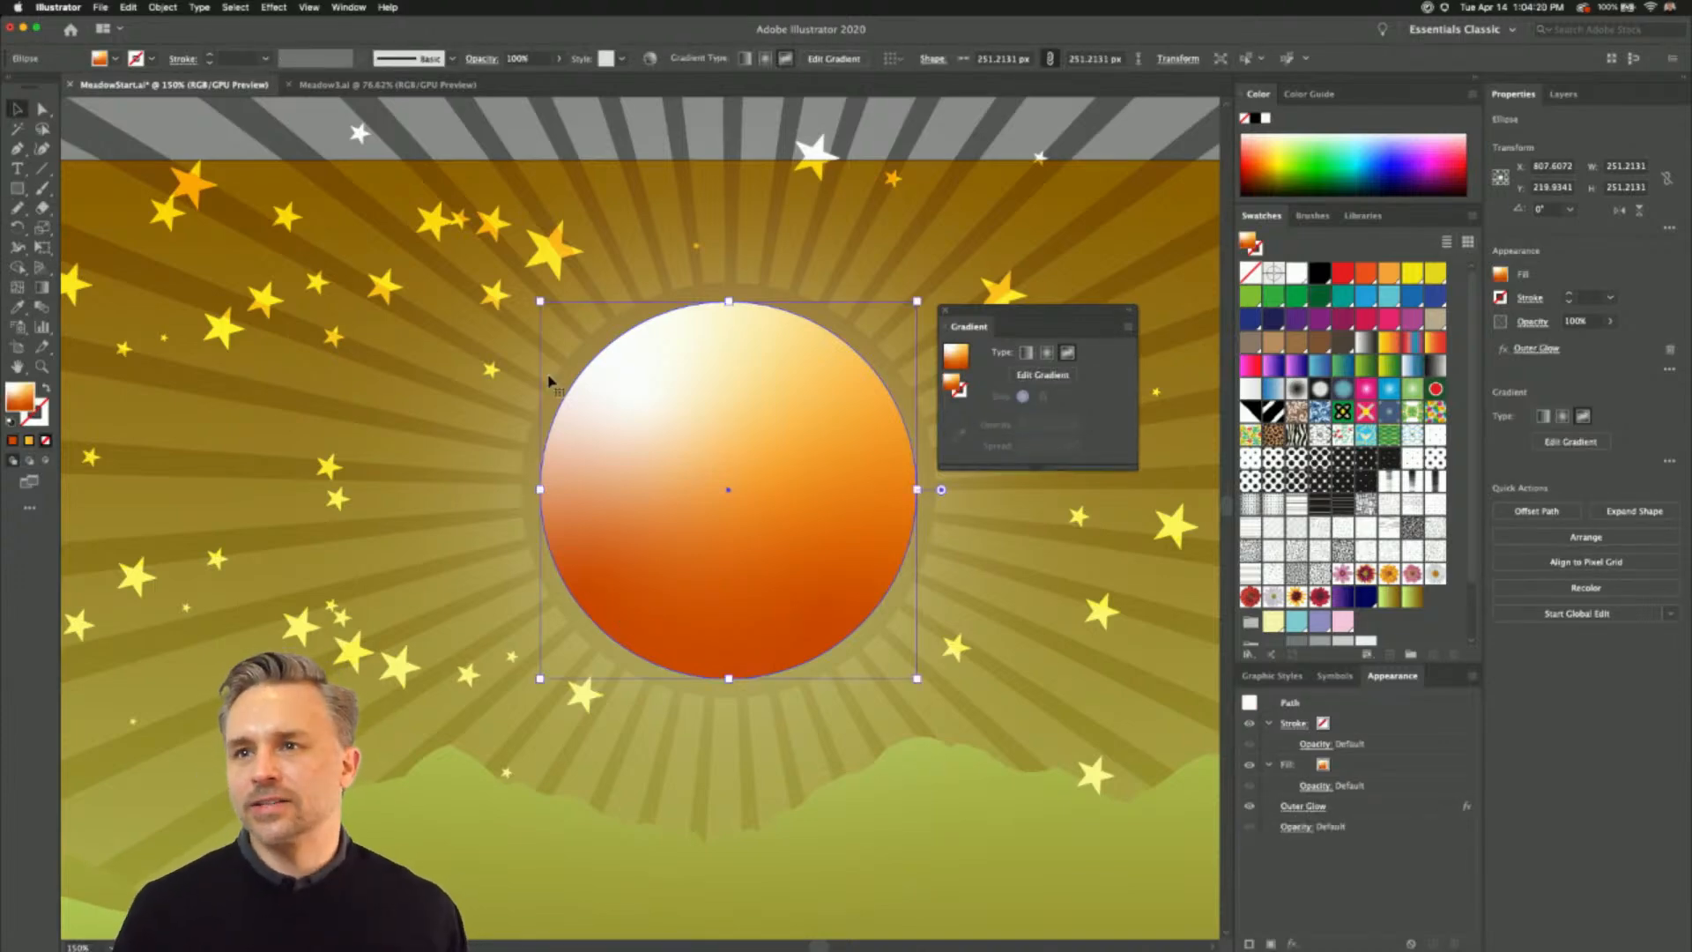
# - Switch to the Meadow3.ai document, lock Layer 17 and add a new layer above it
pyautogui.click(345, 88)
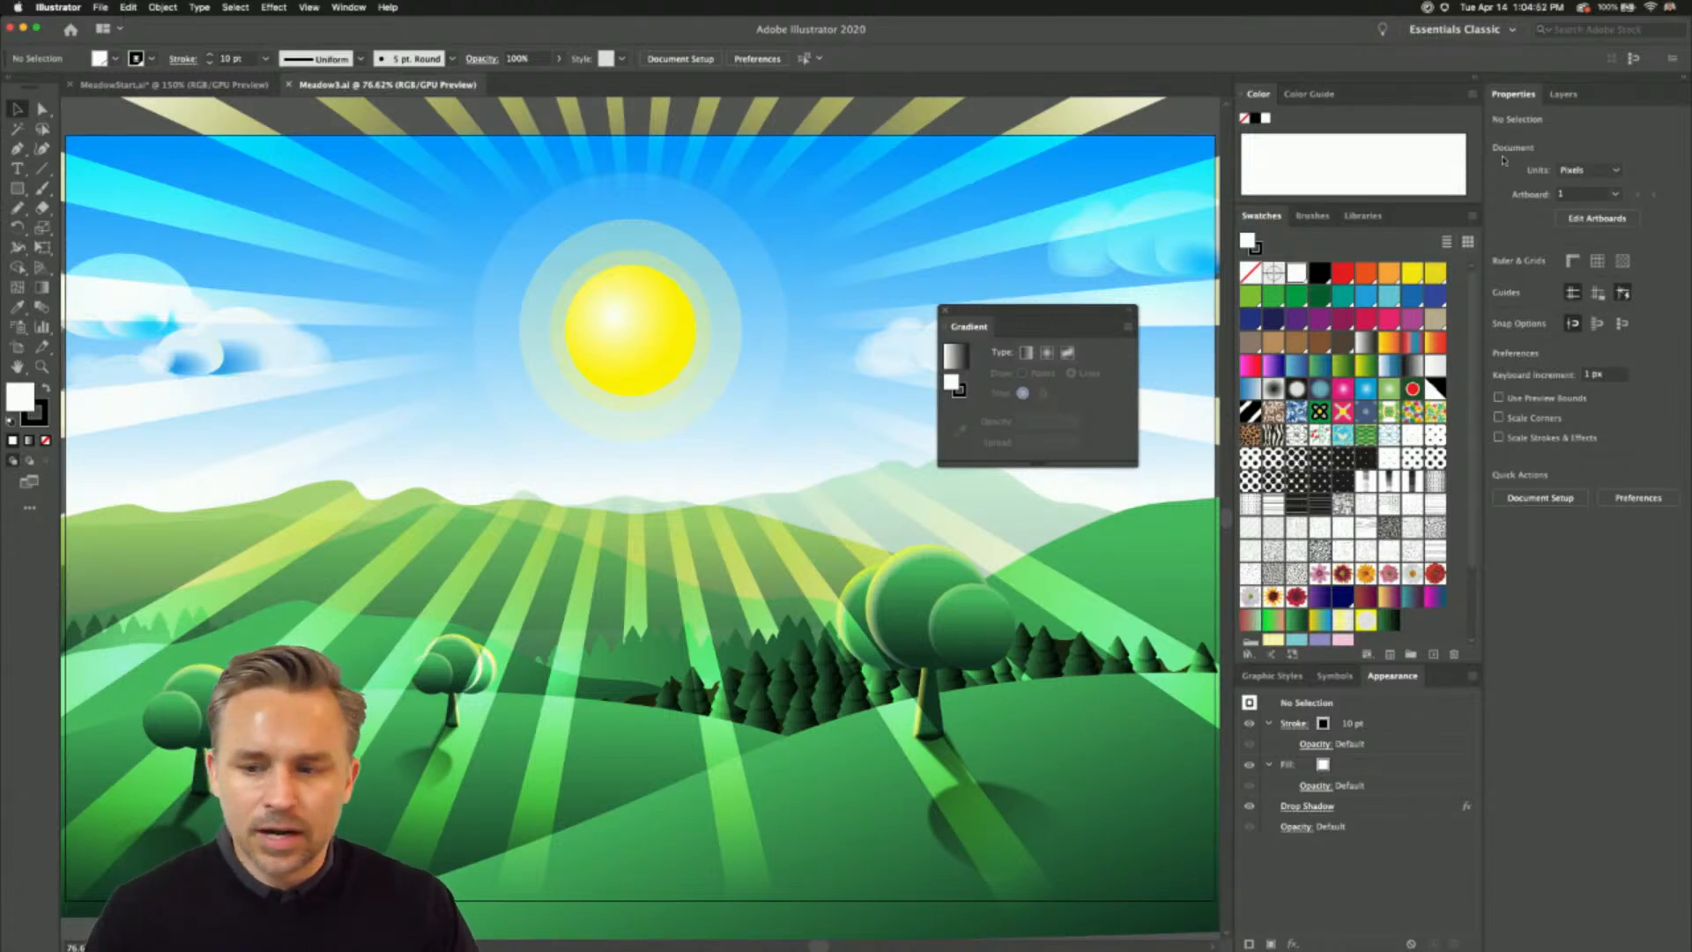
pyautogui.click(1562, 94)
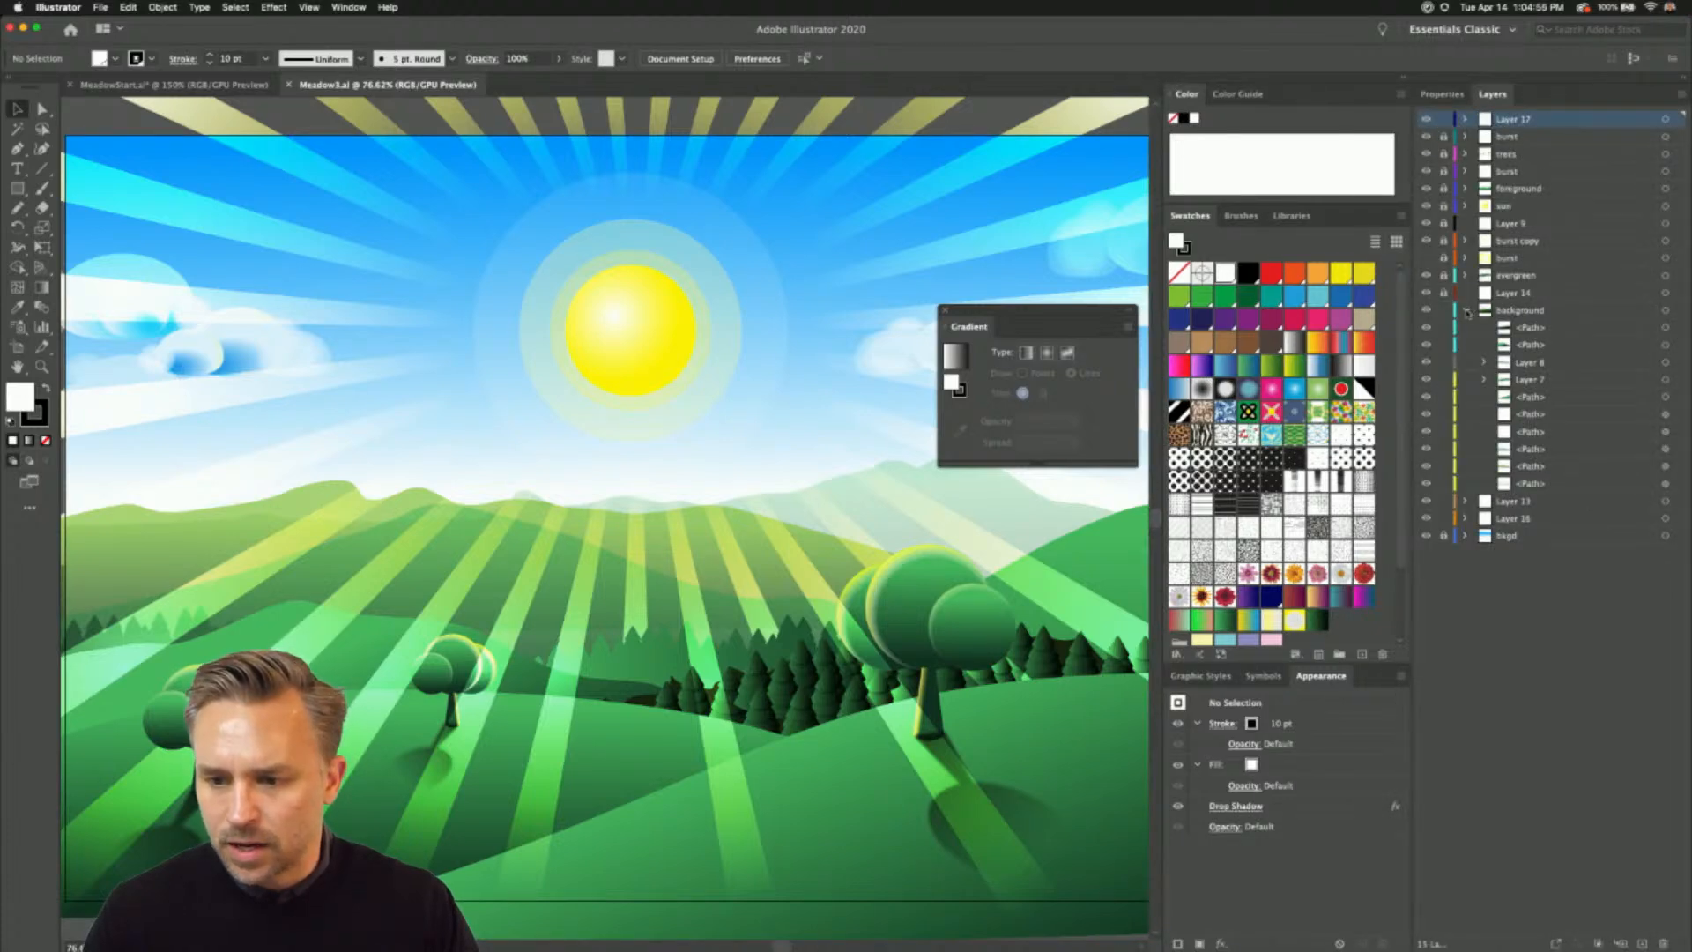
pyautogui.click(1467, 311)
pyautogui.click(1444, 121)
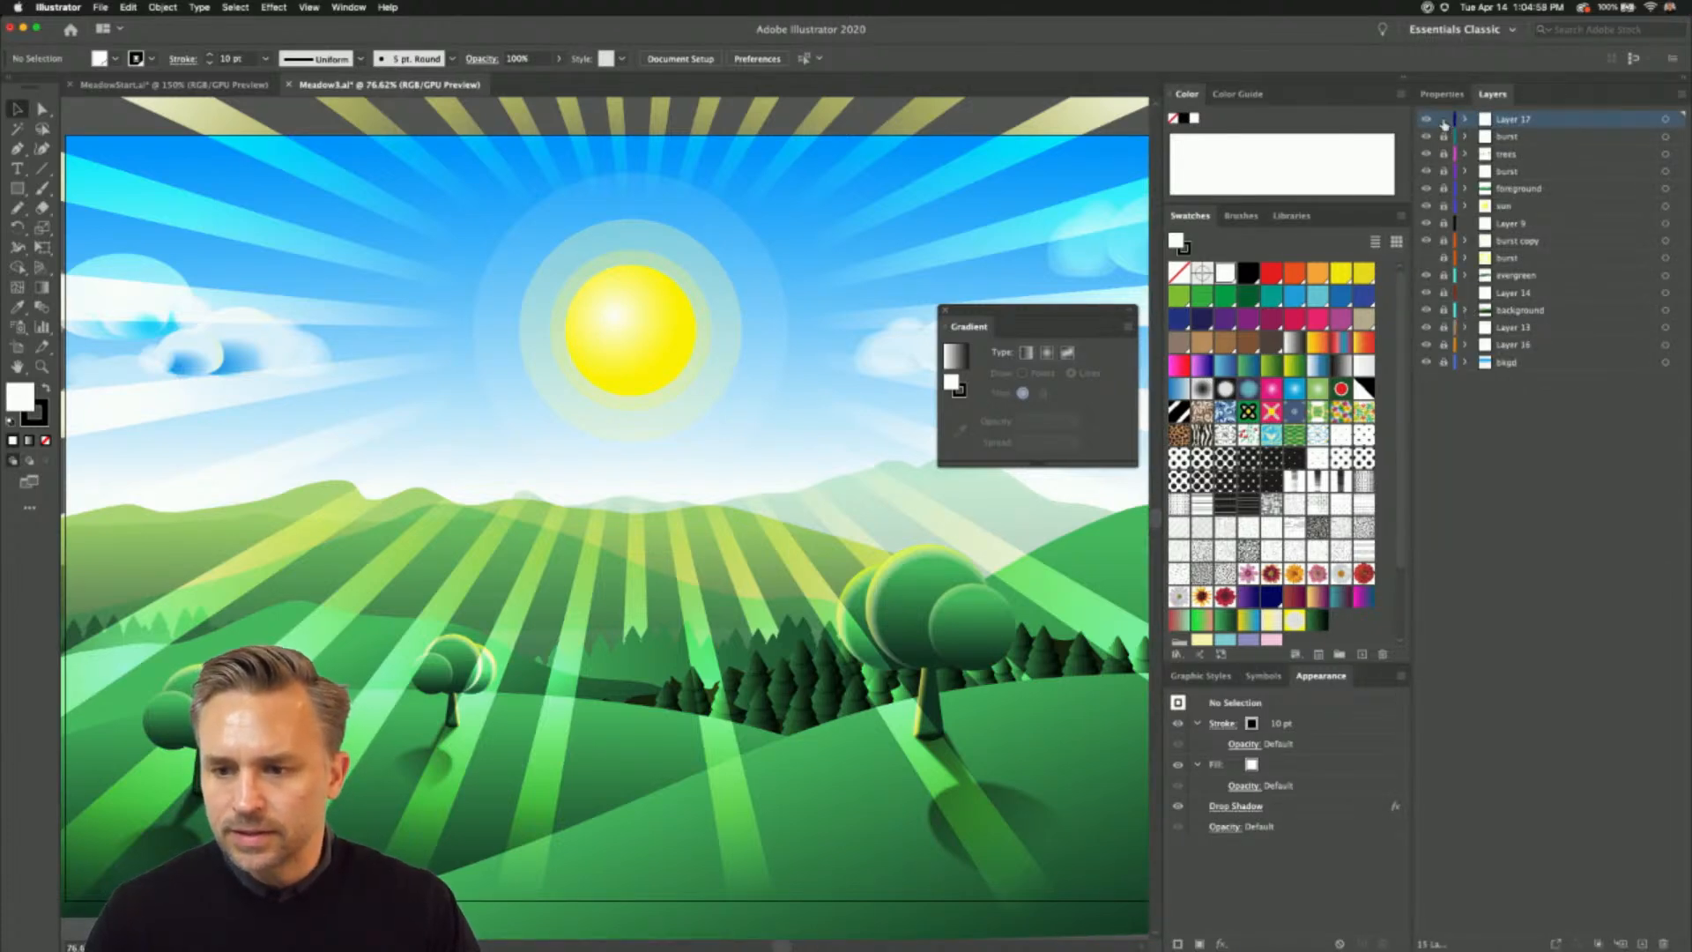
pyautogui.click(1643, 944)
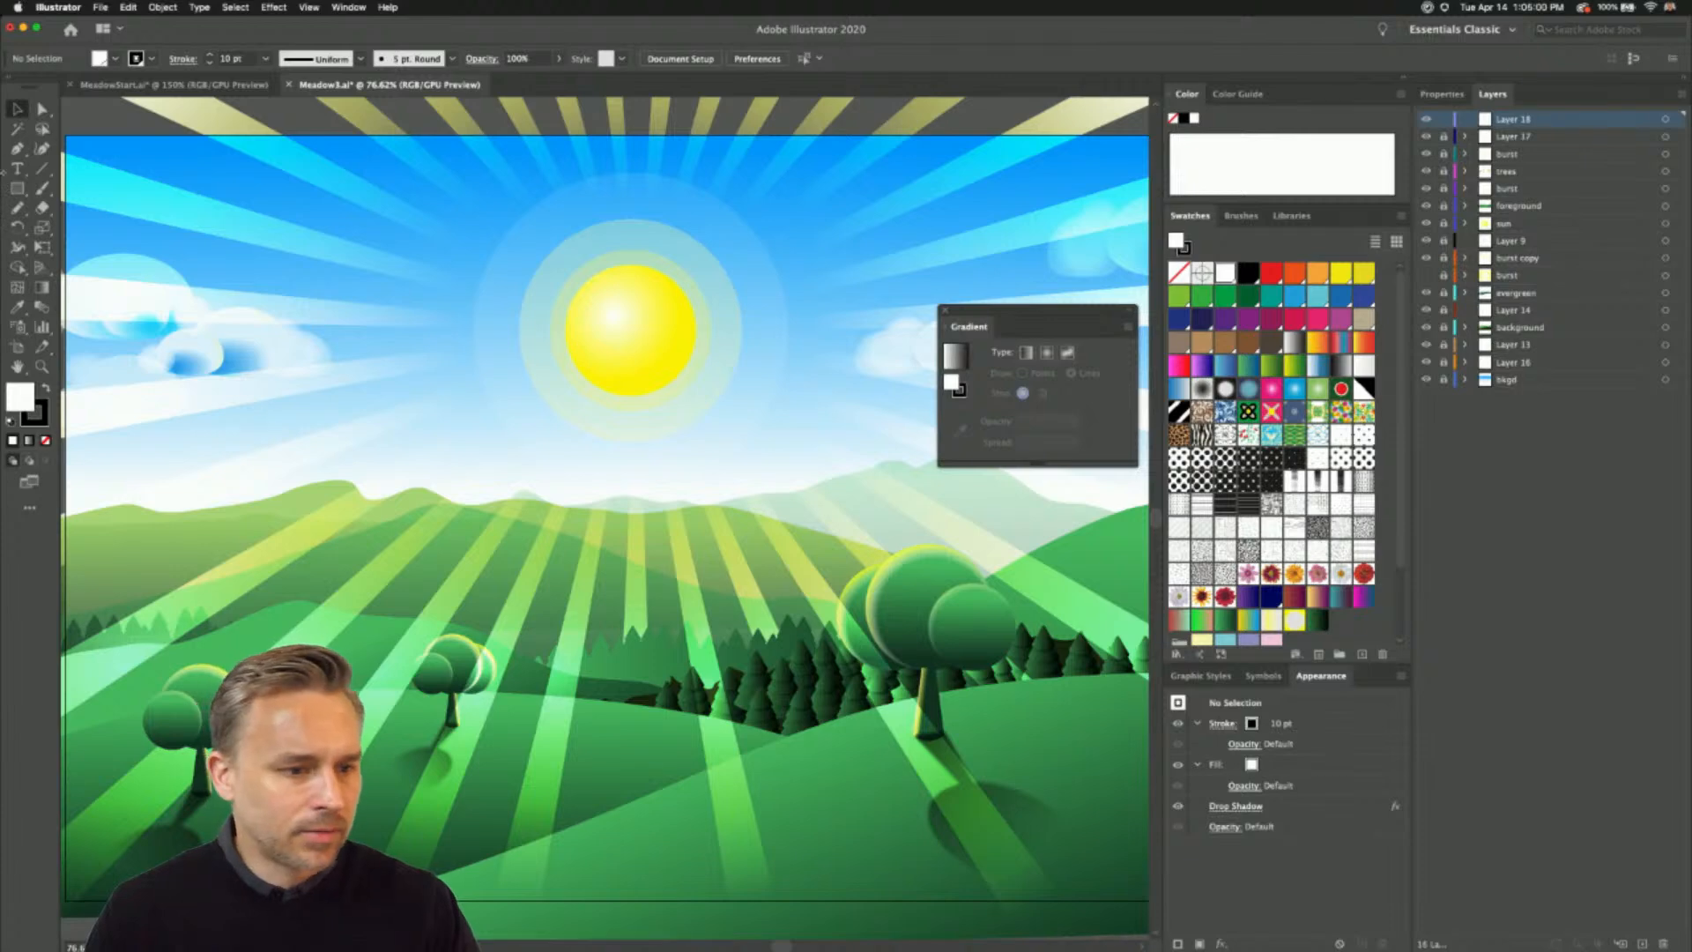
# - Draw three overlapping ellipses with white fill and no stroke in the sky beside the sun, arranged as a cloud
pyautogui.press('m')
pyautogui.moveTo(16, 187); pyautogui.dragTo(97, 227)
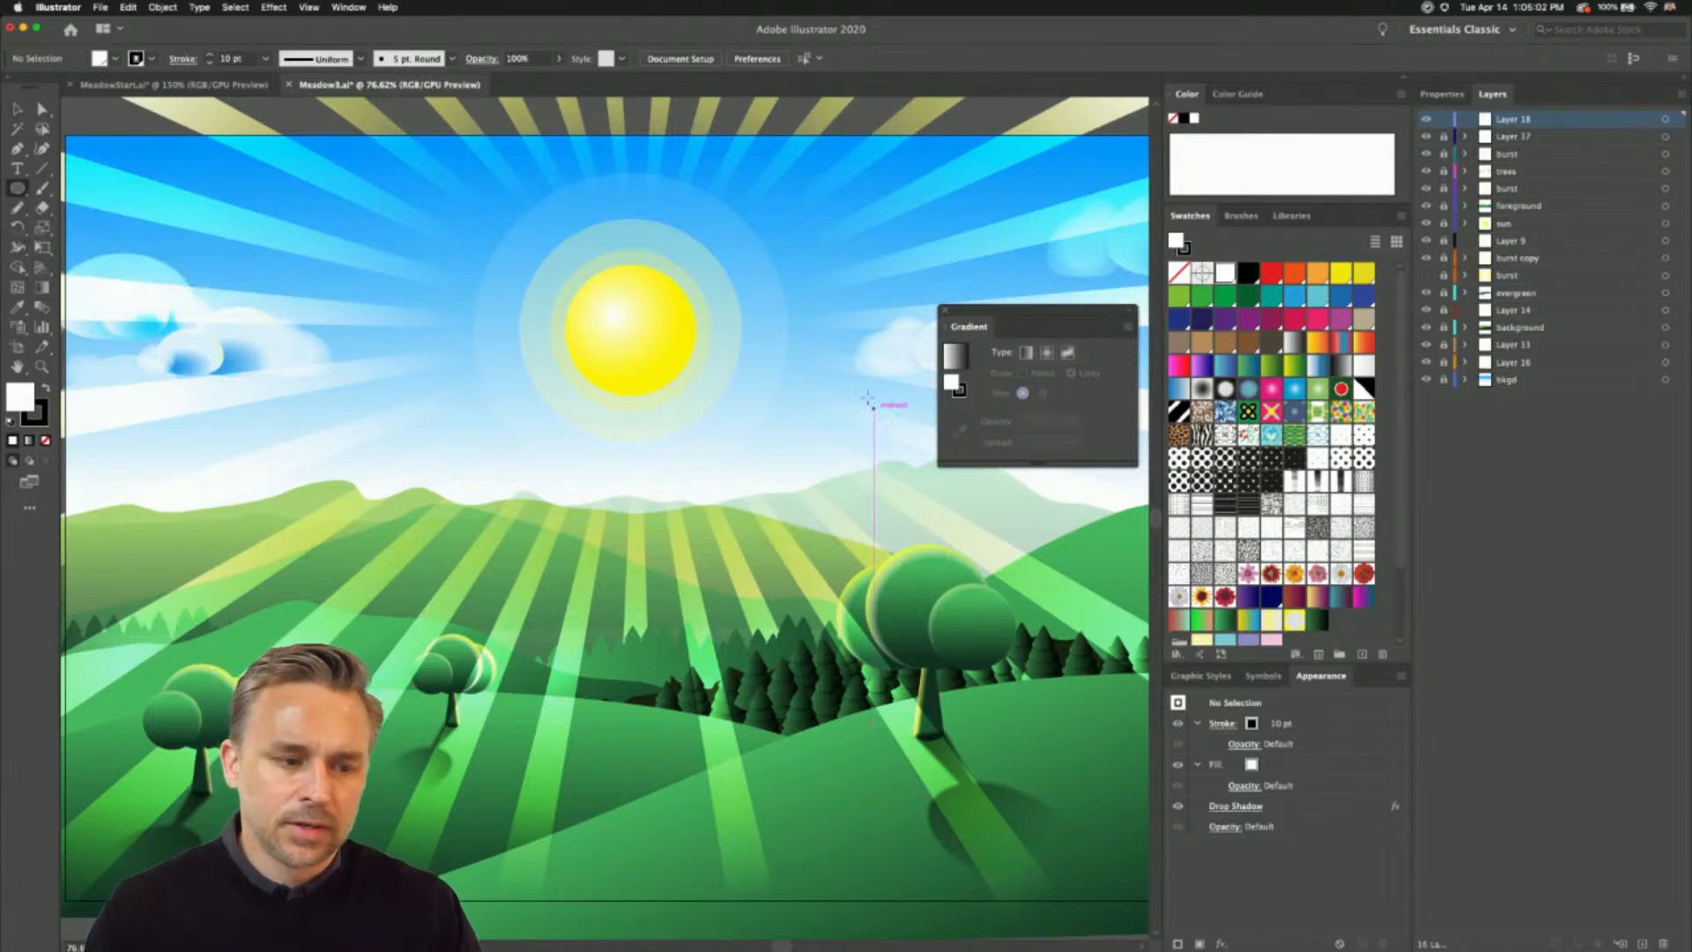
pyautogui.click(37, 420)
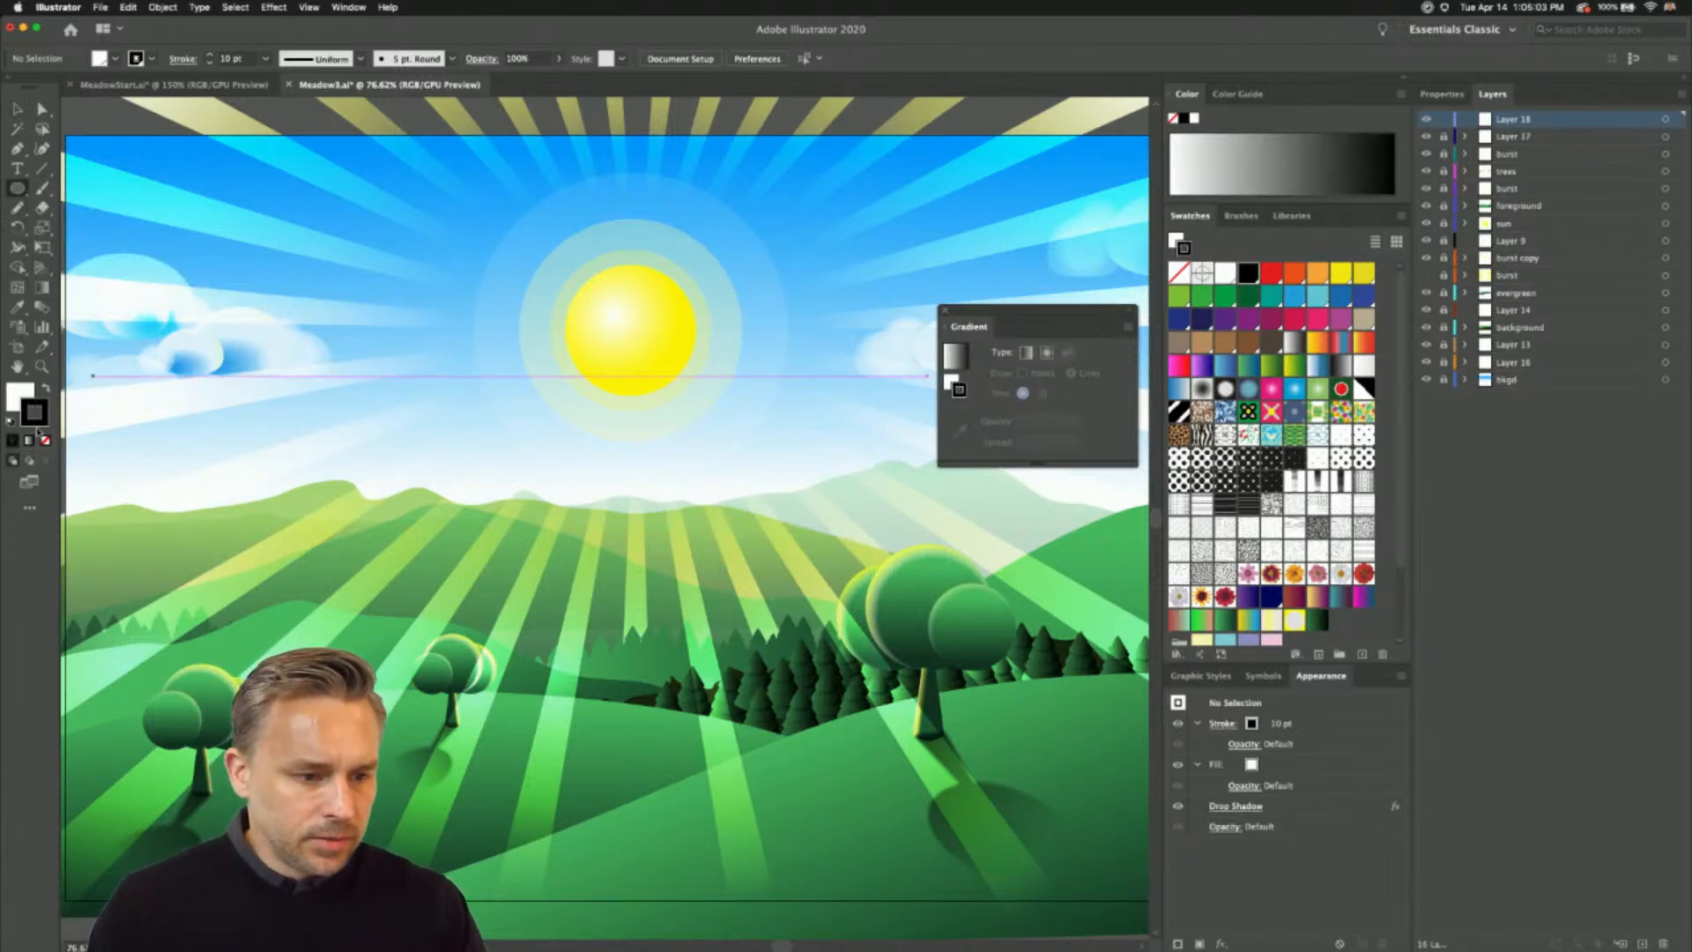
pyautogui.click(46, 440)
pyautogui.click(19, 396)
pyautogui.moveTo(316, 262); pyautogui.dragTo(552, 379)
pyautogui.moveTo(257, 310); pyautogui.dragTo(421, 375)
pyautogui.scroll(2, 231, 221)
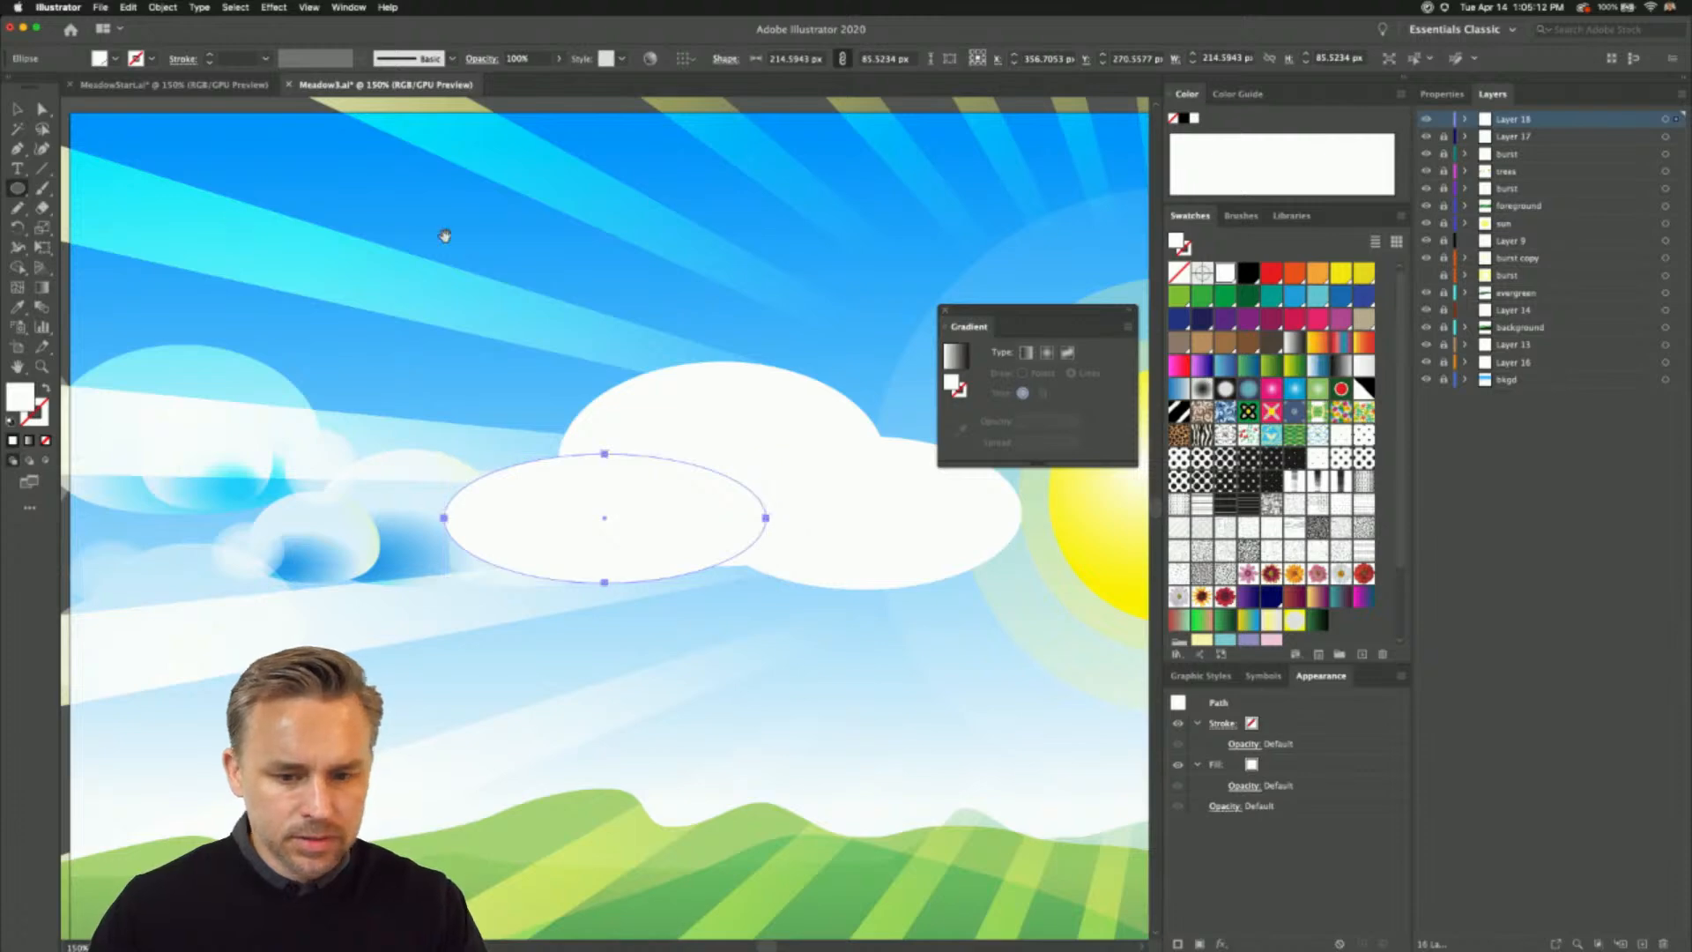
# - Select all three white ellipses and merge them into a single cloud shape with the Shape Builder tool
pyautogui.moveTo(499, 322); pyautogui.dragTo(502, 311)
pyautogui.press('v')
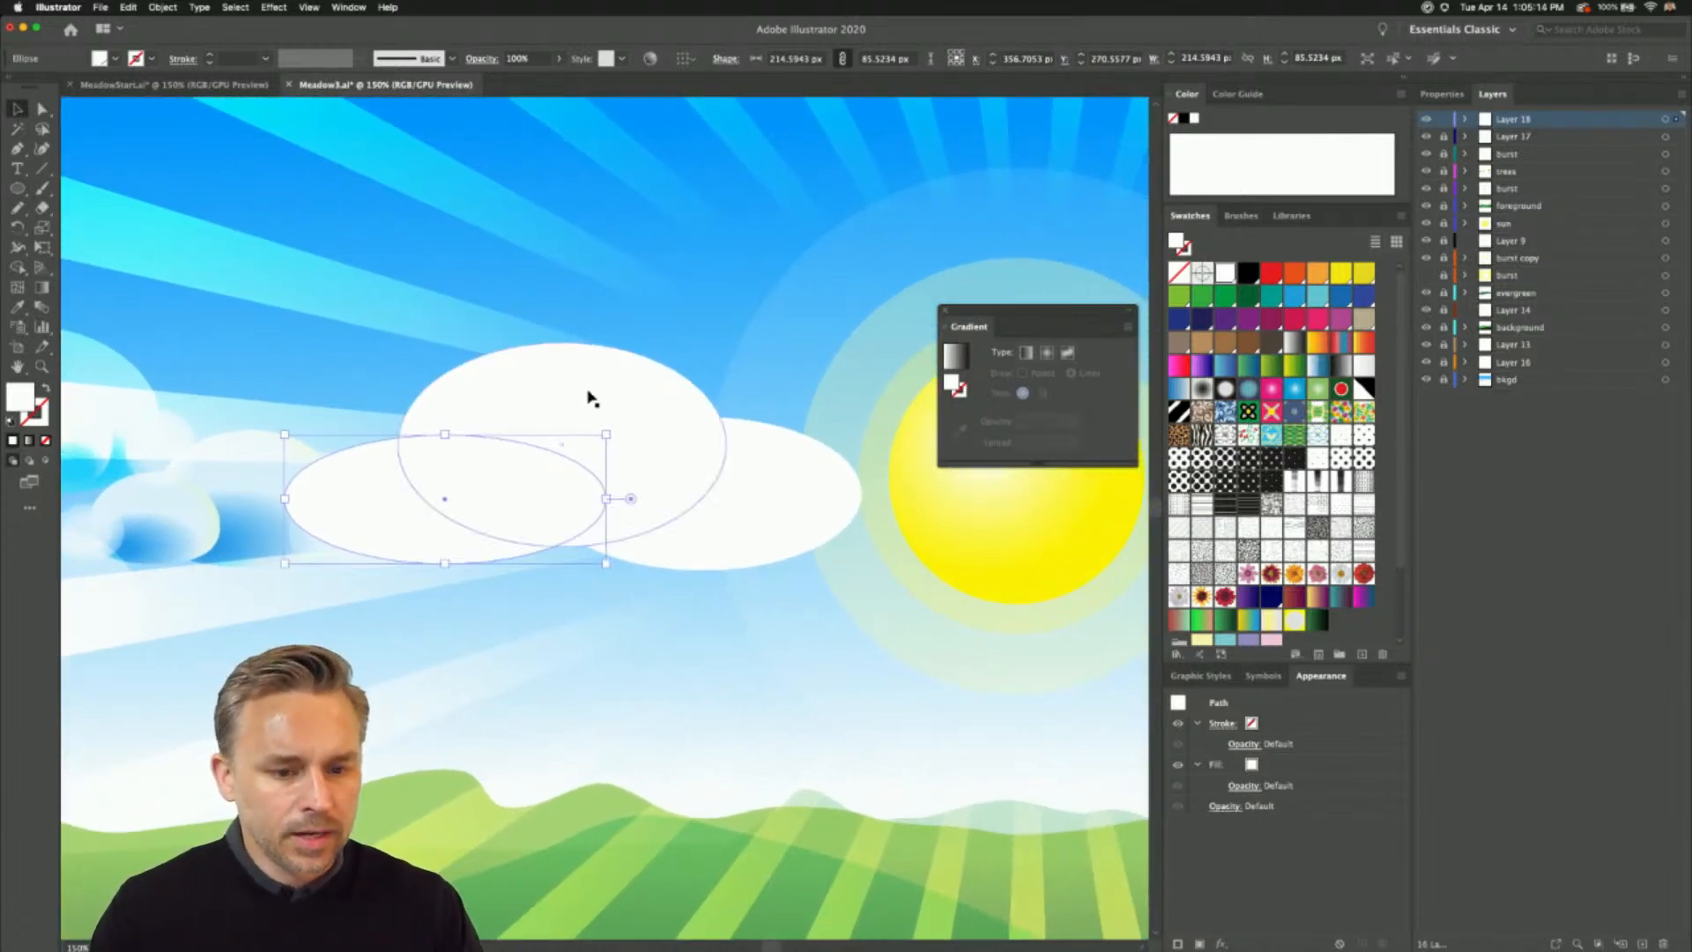
pyautogui.keyDown('shift'); pyautogui.click(591, 397); pyautogui.keyUp('shift')
pyautogui.keyDown('shift'); pyautogui.click(735, 498); pyautogui.keyUp('shift')
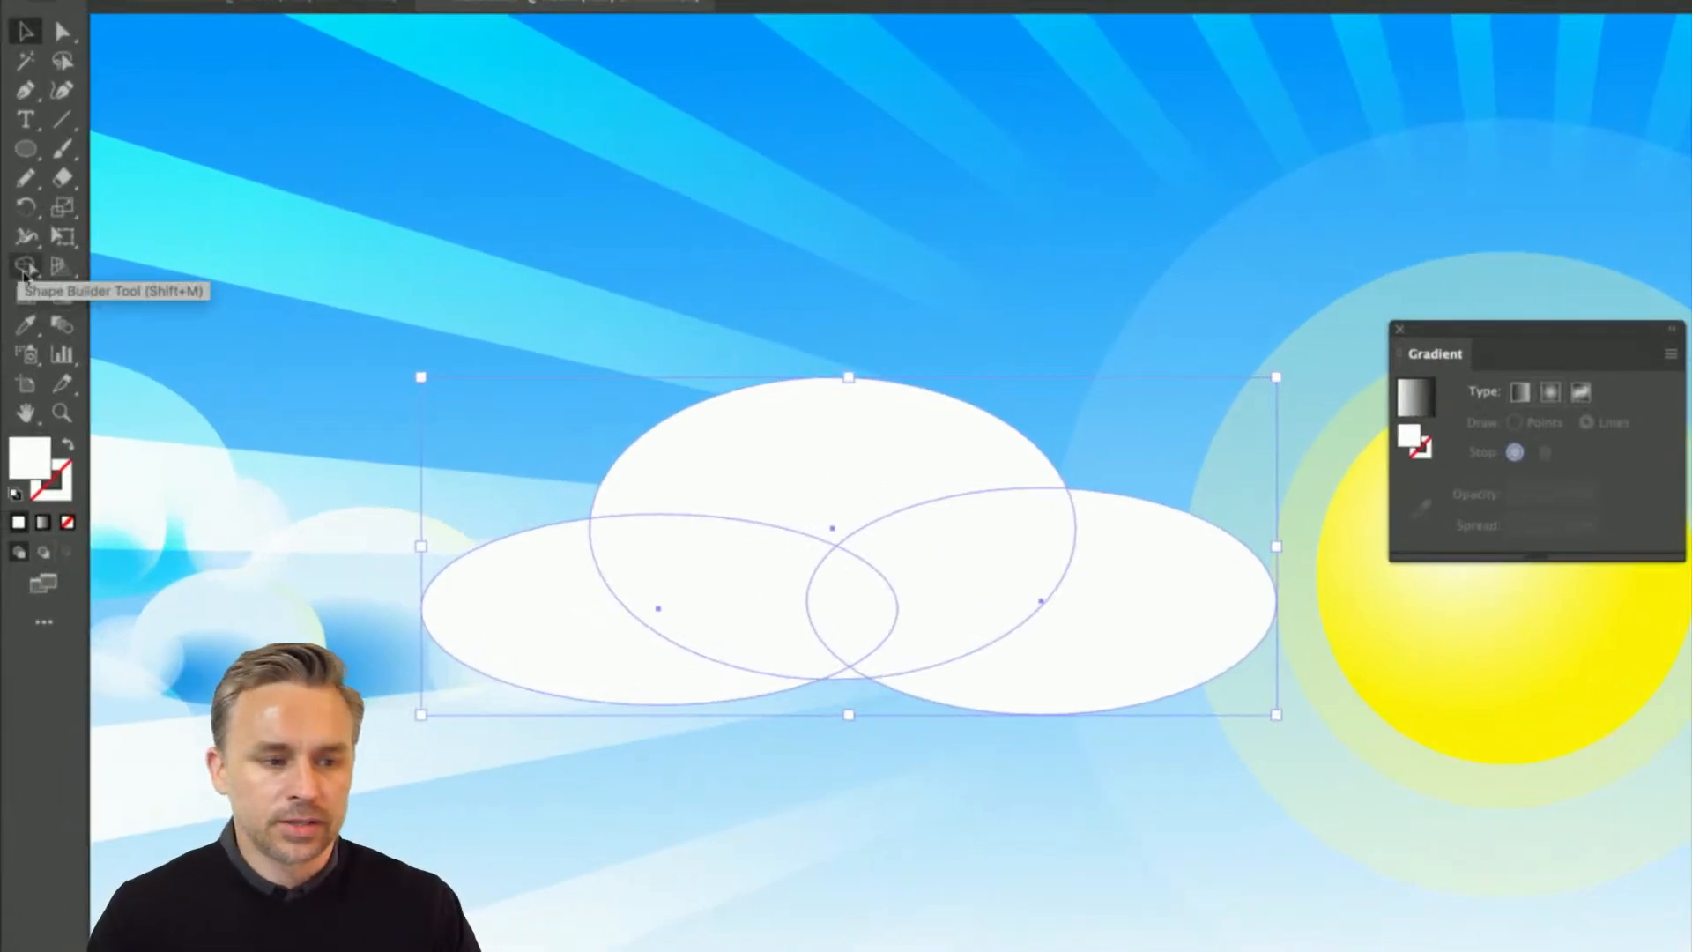
pyautogui.click(19, 275)
pyautogui.moveTo(651, 606)
pyautogui.mouseDown()
pyautogui.moveTo(715, 528)
pyautogui.moveTo(801, 483)
pyautogui.moveTo(861, 594)
pyautogui.mouseUp()
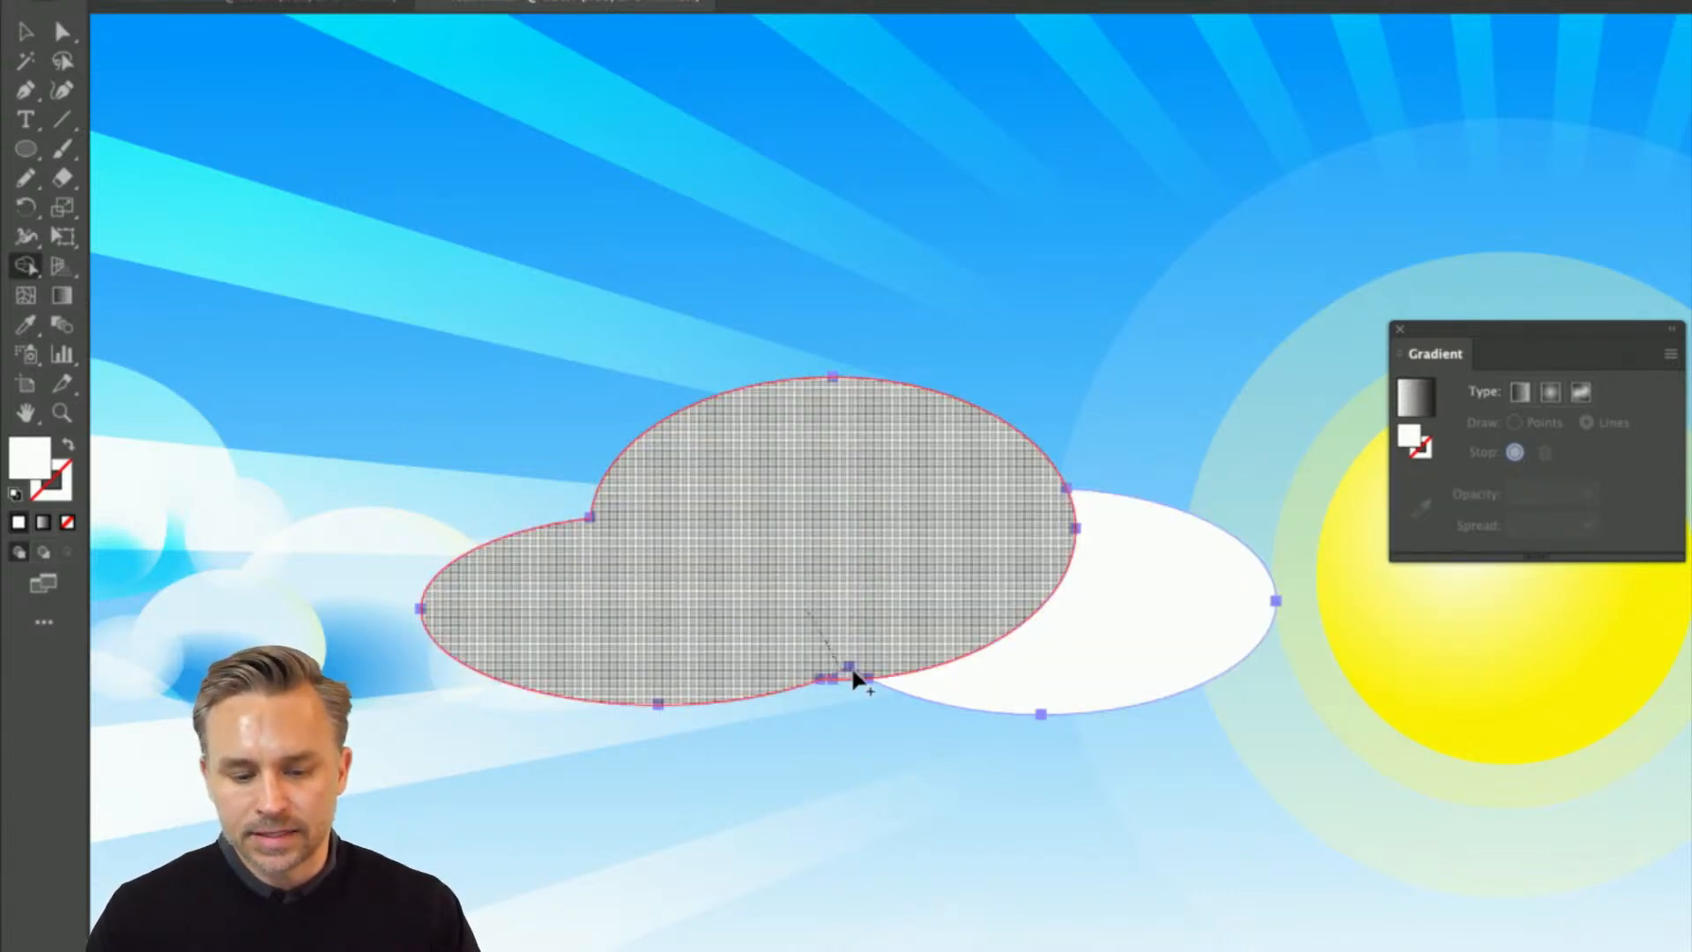
pyautogui.moveTo(855, 679)
pyautogui.mouseDown()
pyautogui.moveTo(907, 585)
pyautogui.moveTo(1047, 643)
pyautogui.moveTo(1128, 635)
pyautogui.mouseUp()
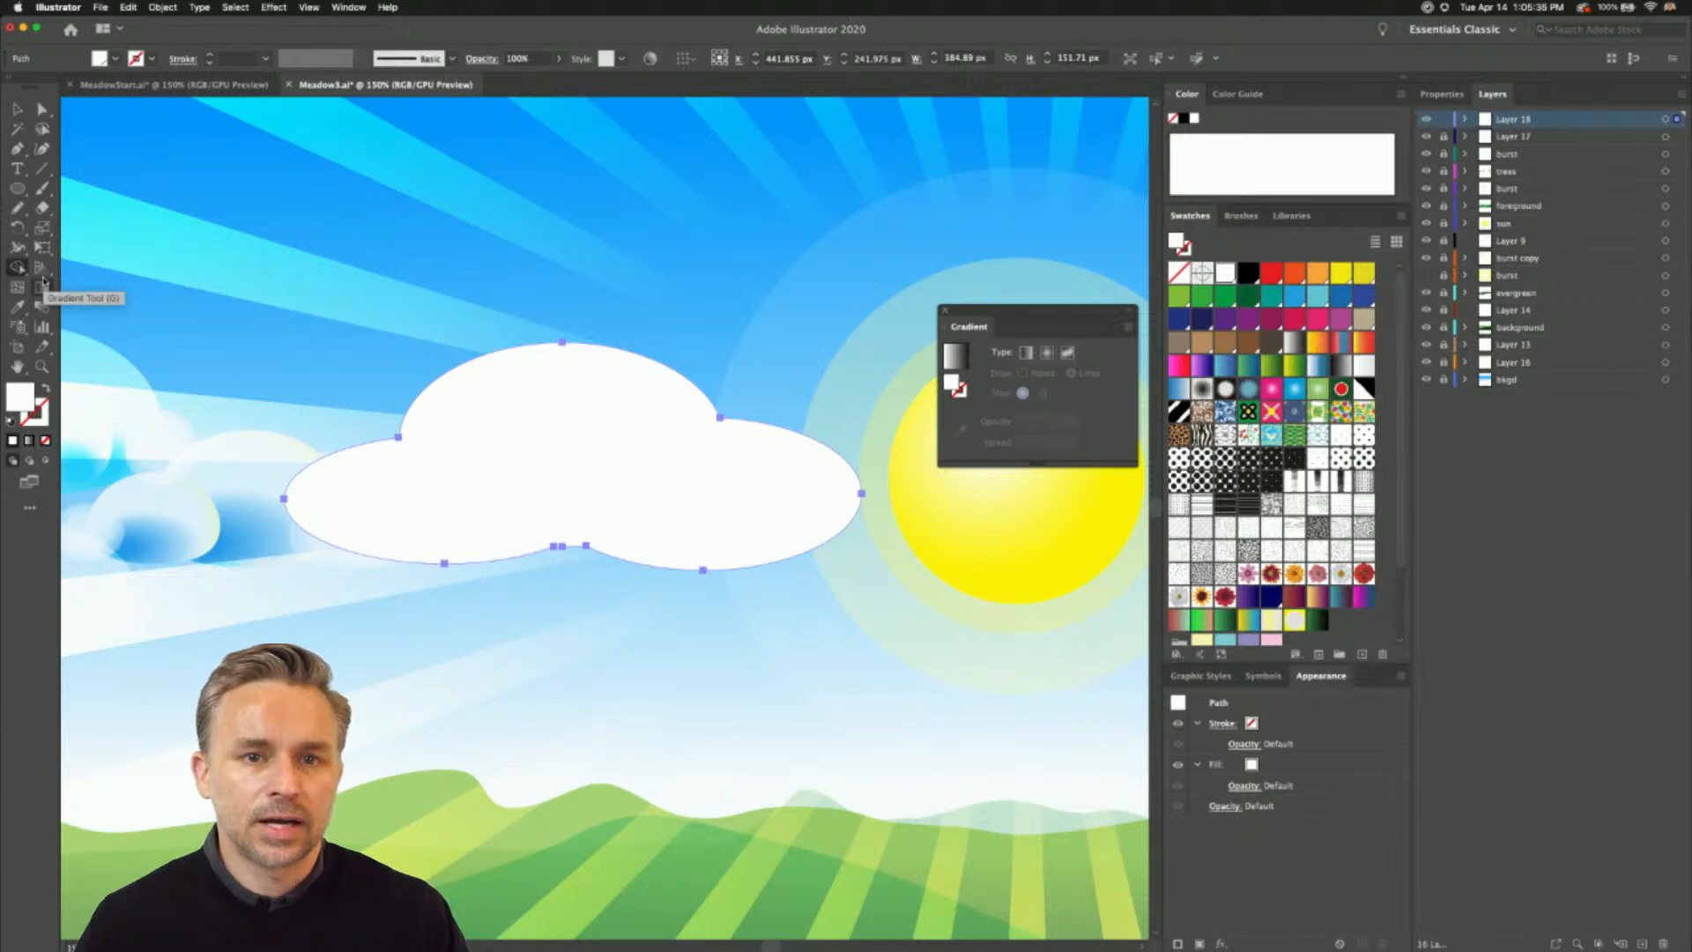
pyautogui.click(42, 281)
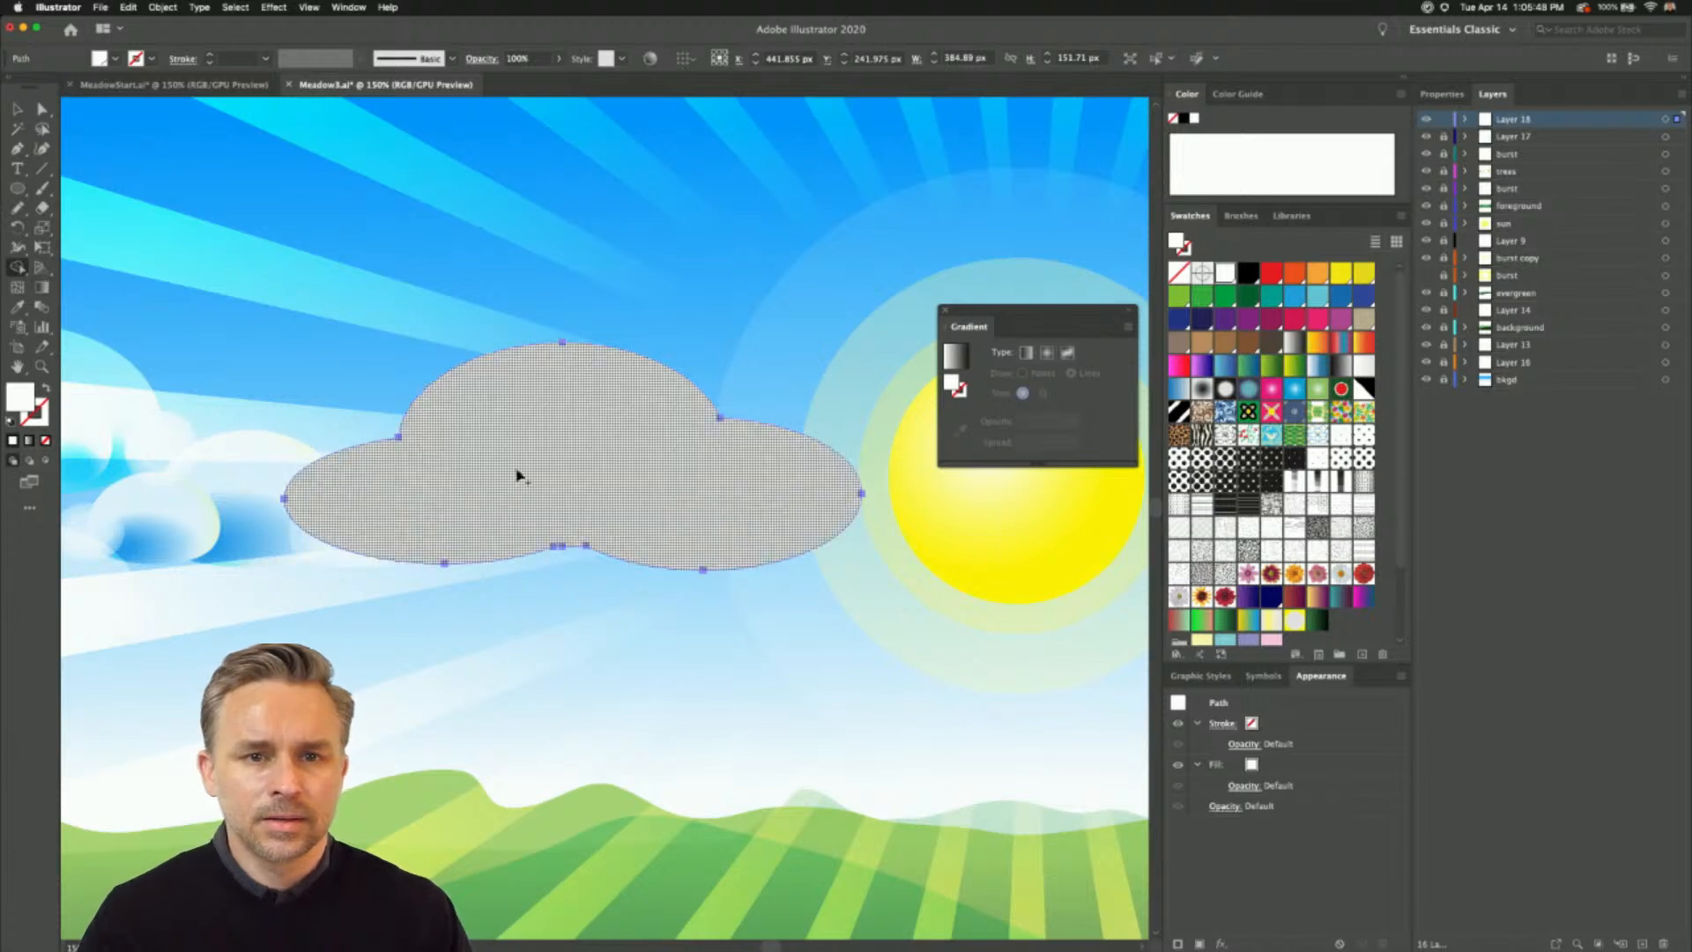
# - Unlock the layers from Layer 17 down to Layer 16 and place a copy of the large tree's front foliage circle left of the tree
pyautogui.scroll(-5, 790, 604)
pyautogui.hscroll(3, 264, 291)
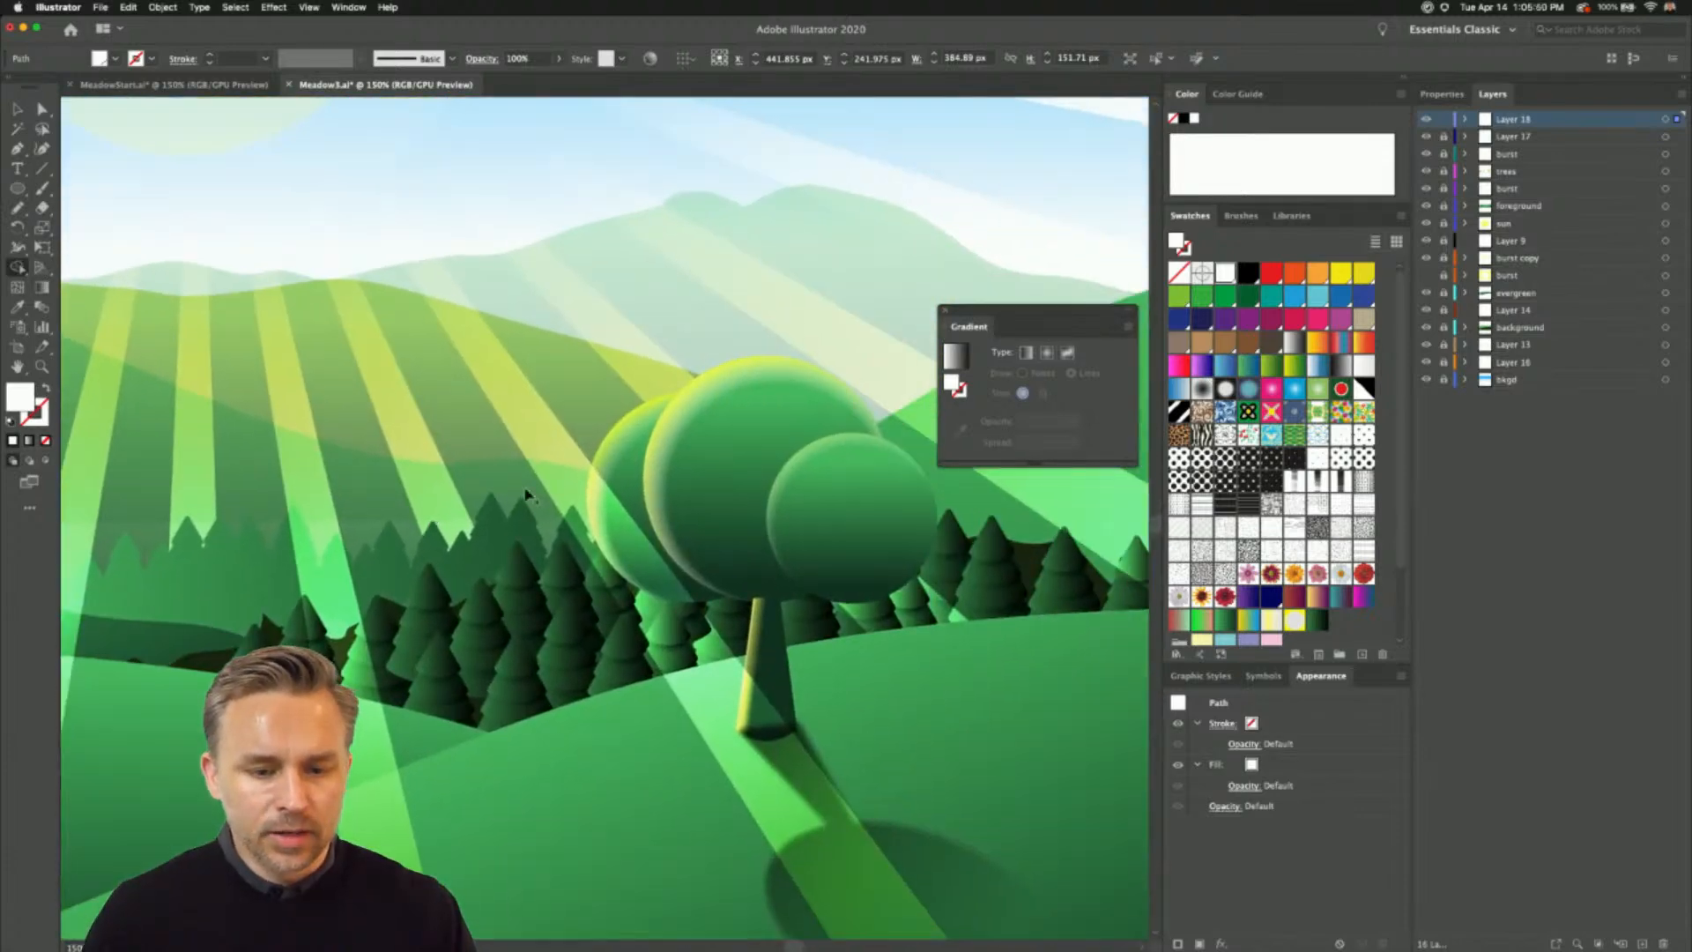
pyautogui.press('v')
pyautogui.click(760, 474)
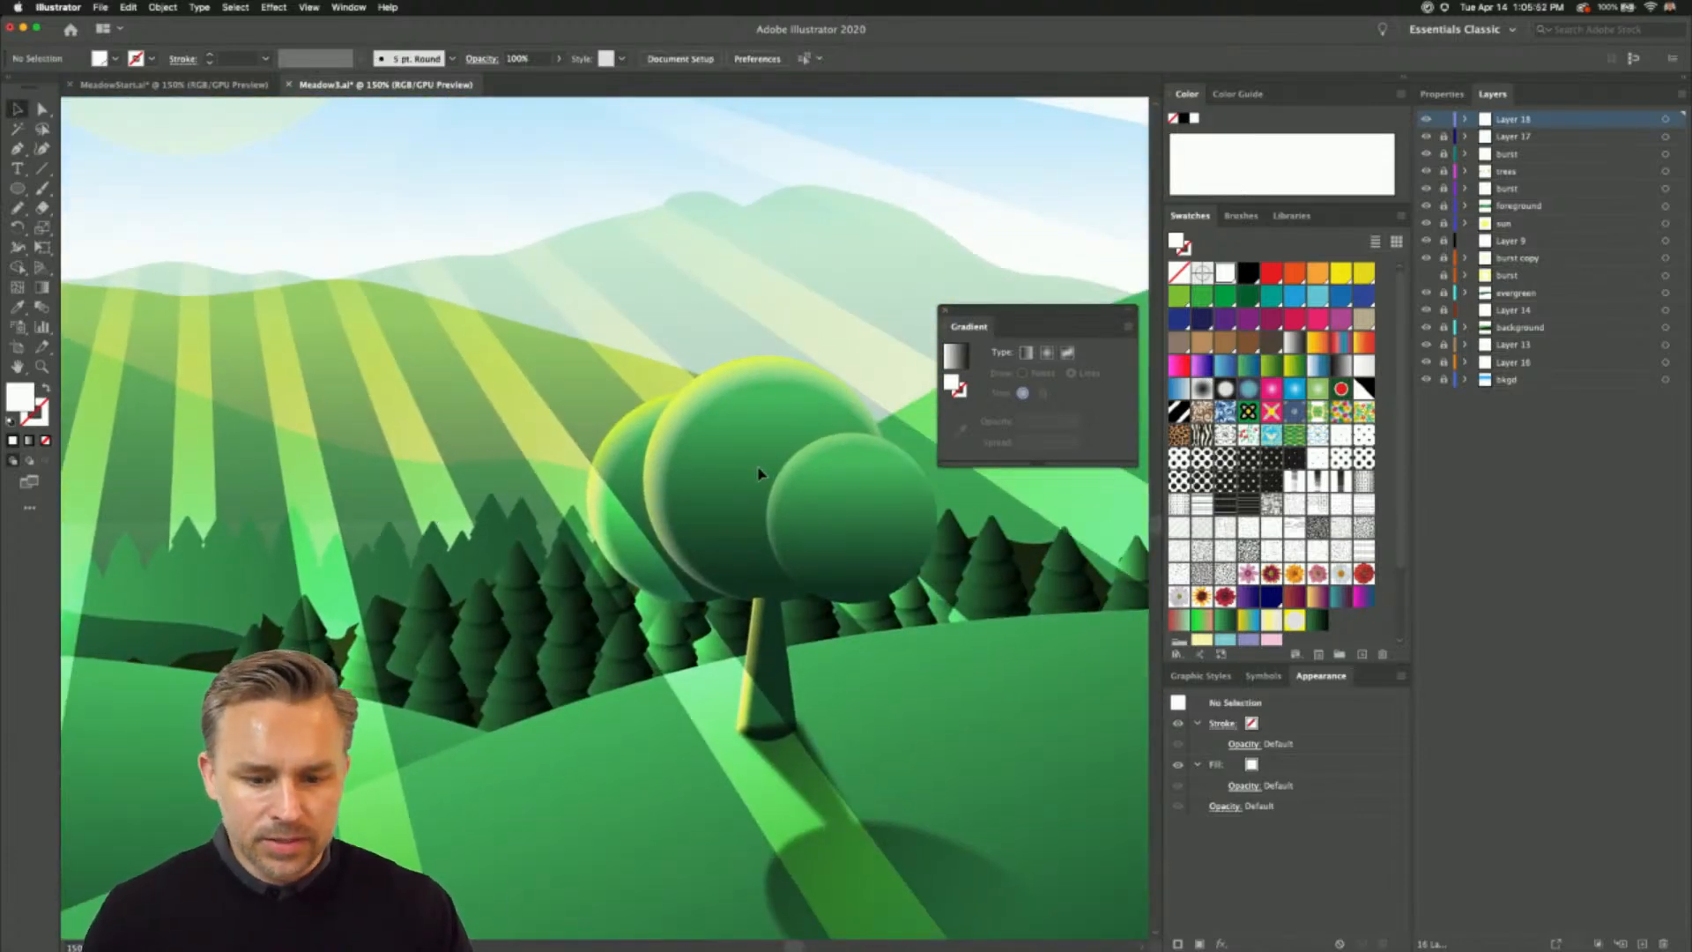
pyautogui.moveTo(1447, 145); pyautogui.dragTo(1446, 363)
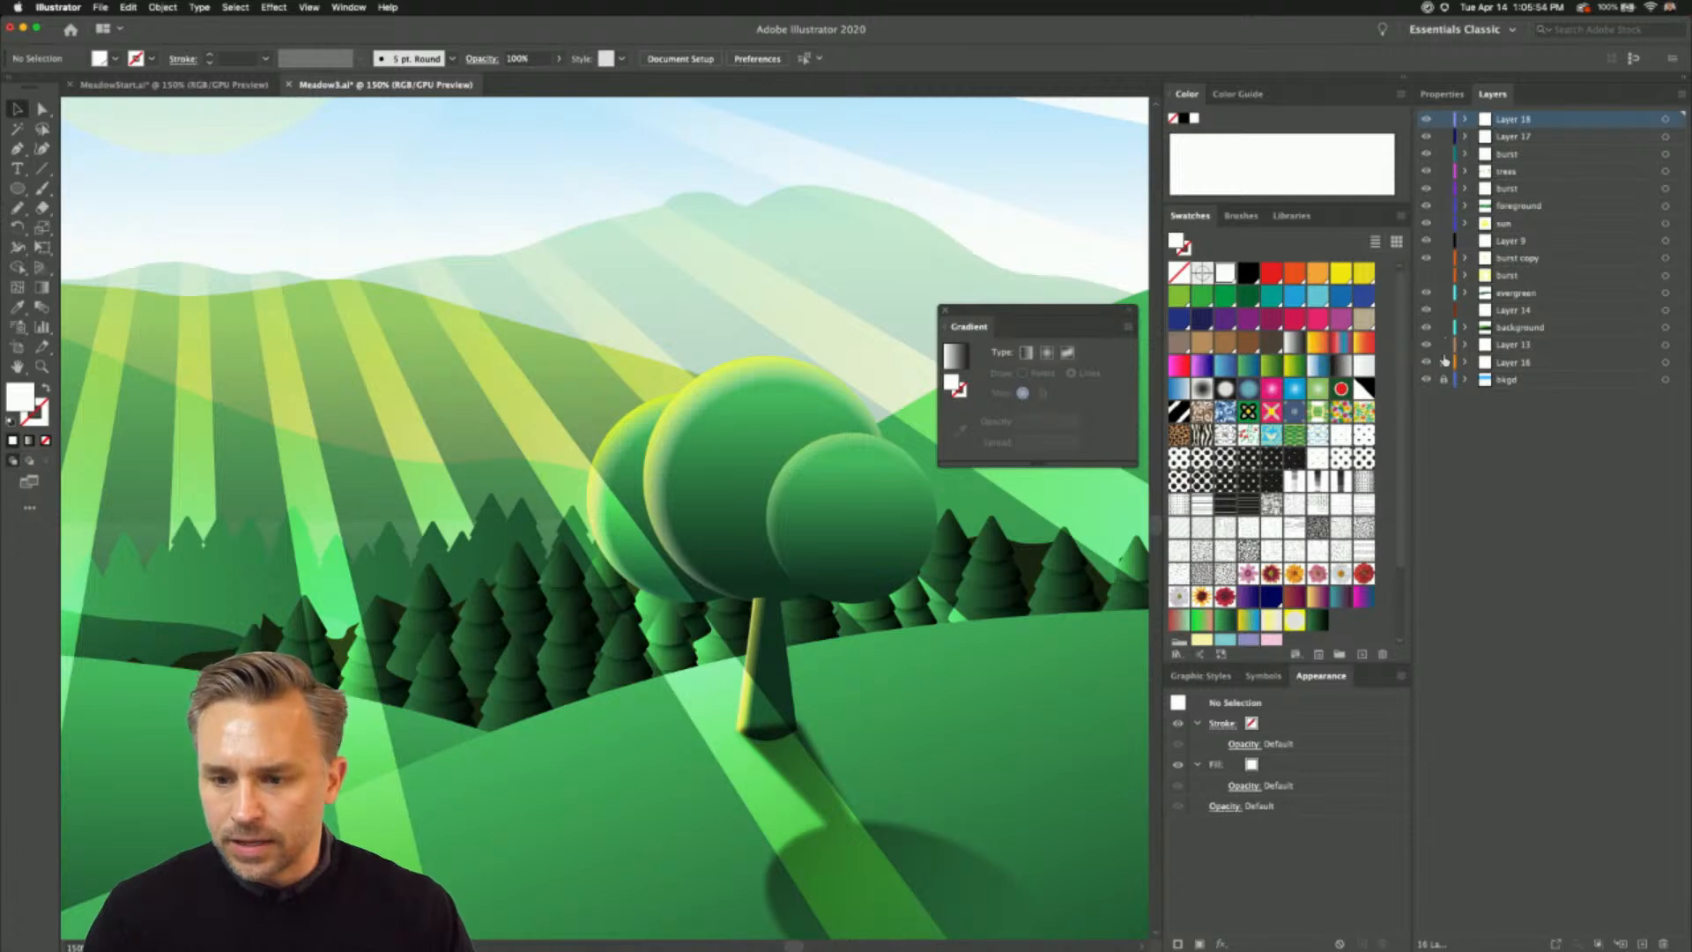
pyautogui.click(872, 481)
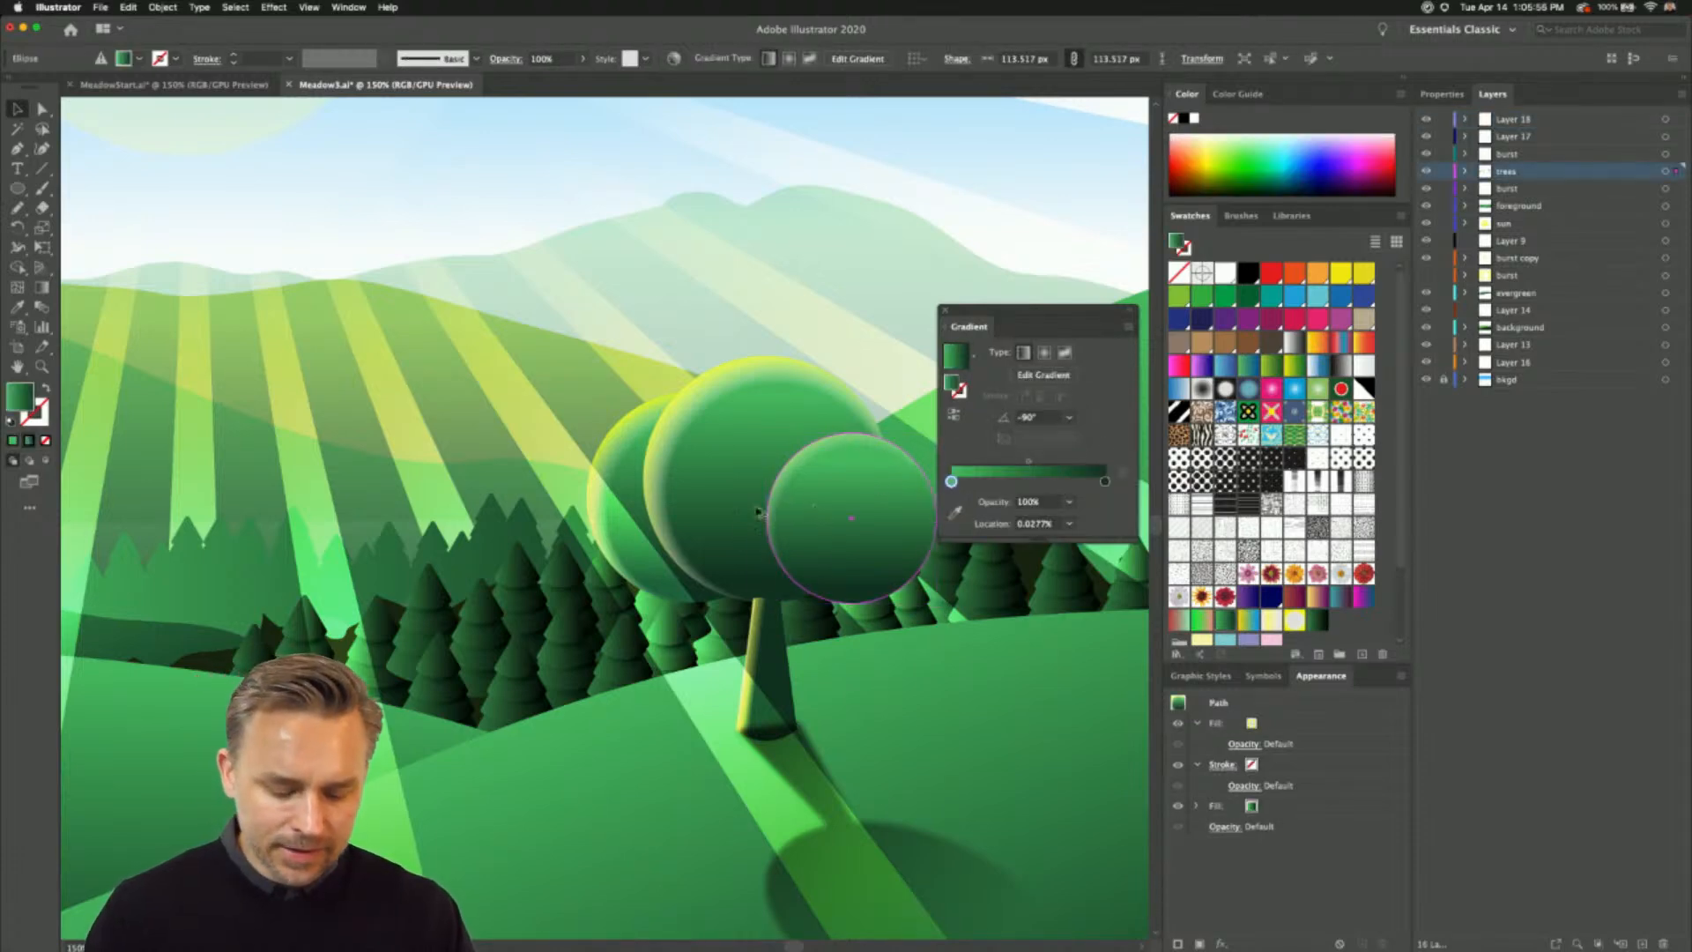
pyautogui.moveTo(805, 509); pyautogui.dragTo(464, 561)
# - Select the large tree's trunk and examine its linear gradient fill up close
pyautogui.click(776, 679)
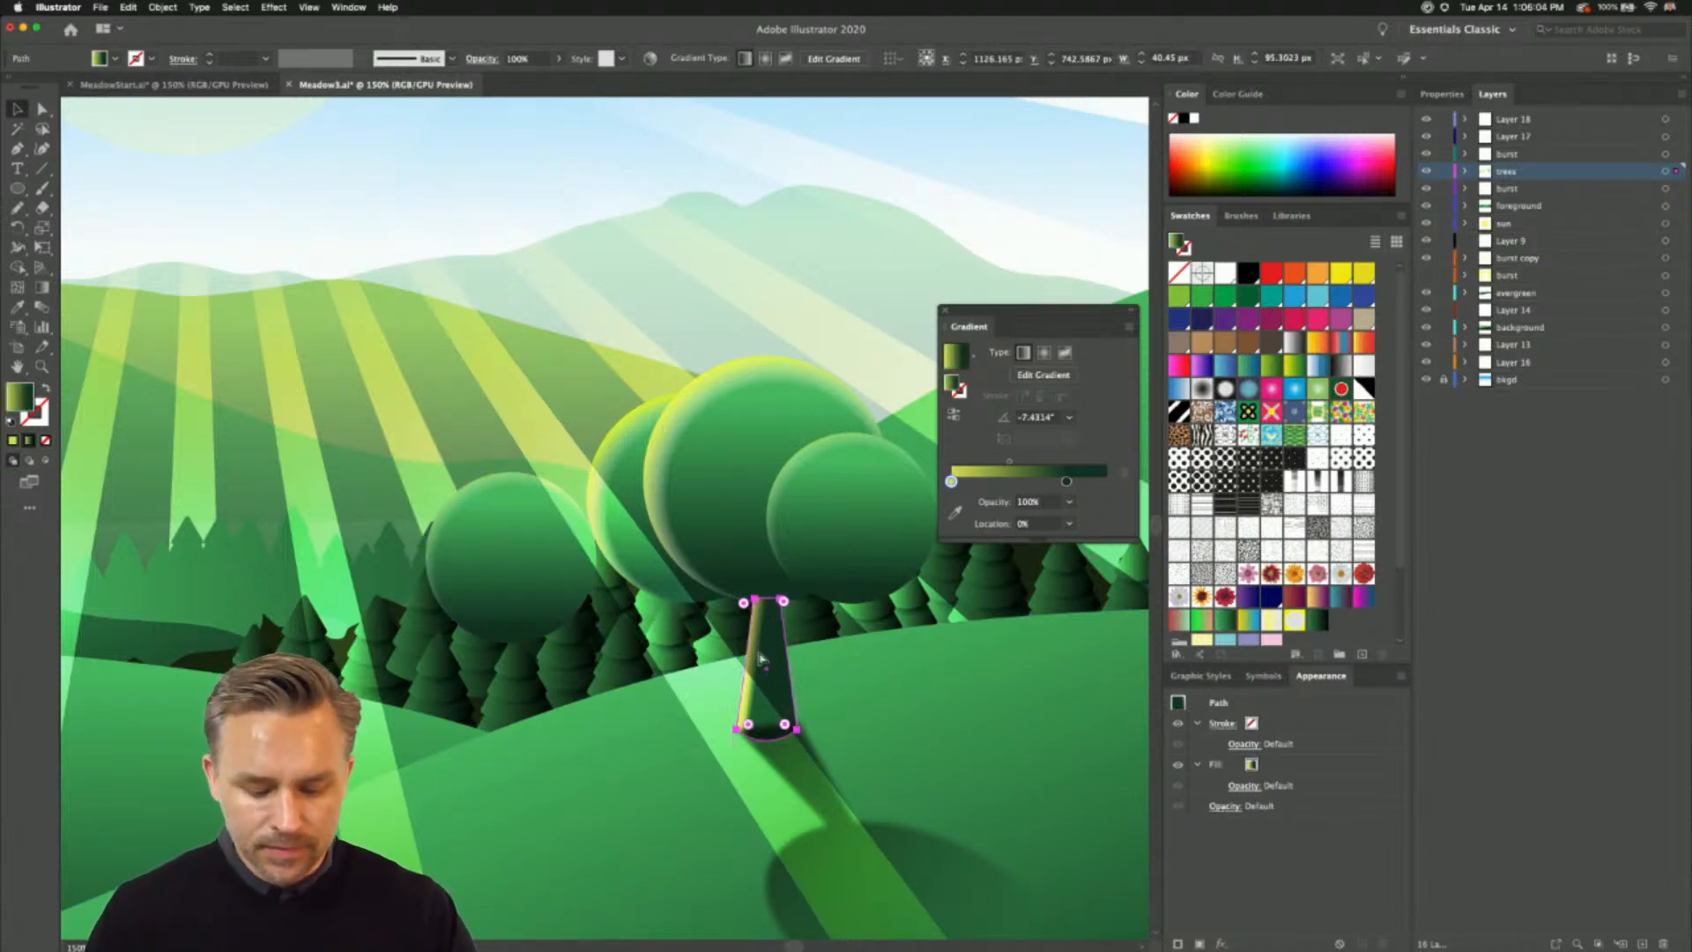
pyautogui.press('super+plus')
pyautogui.press('super+plus')
pyautogui.moveTo(611, 588); pyautogui.dragTo(1011, 693)
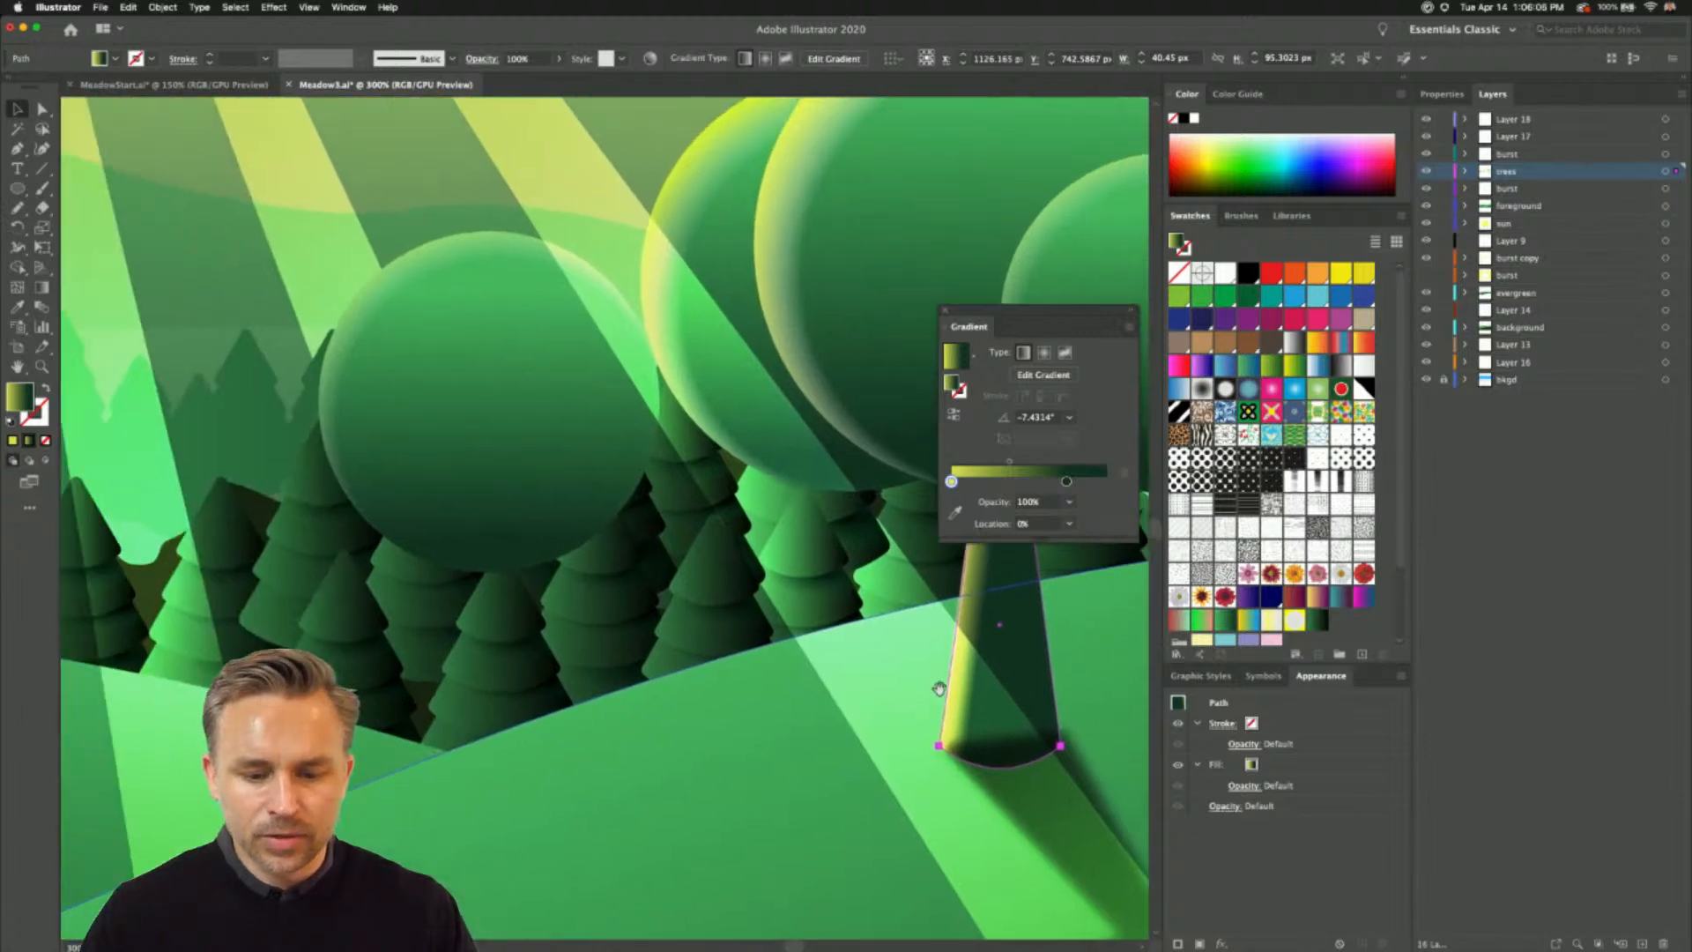
pyautogui.moveTo(675, 743); pyautogui.dragTo(210, 600)
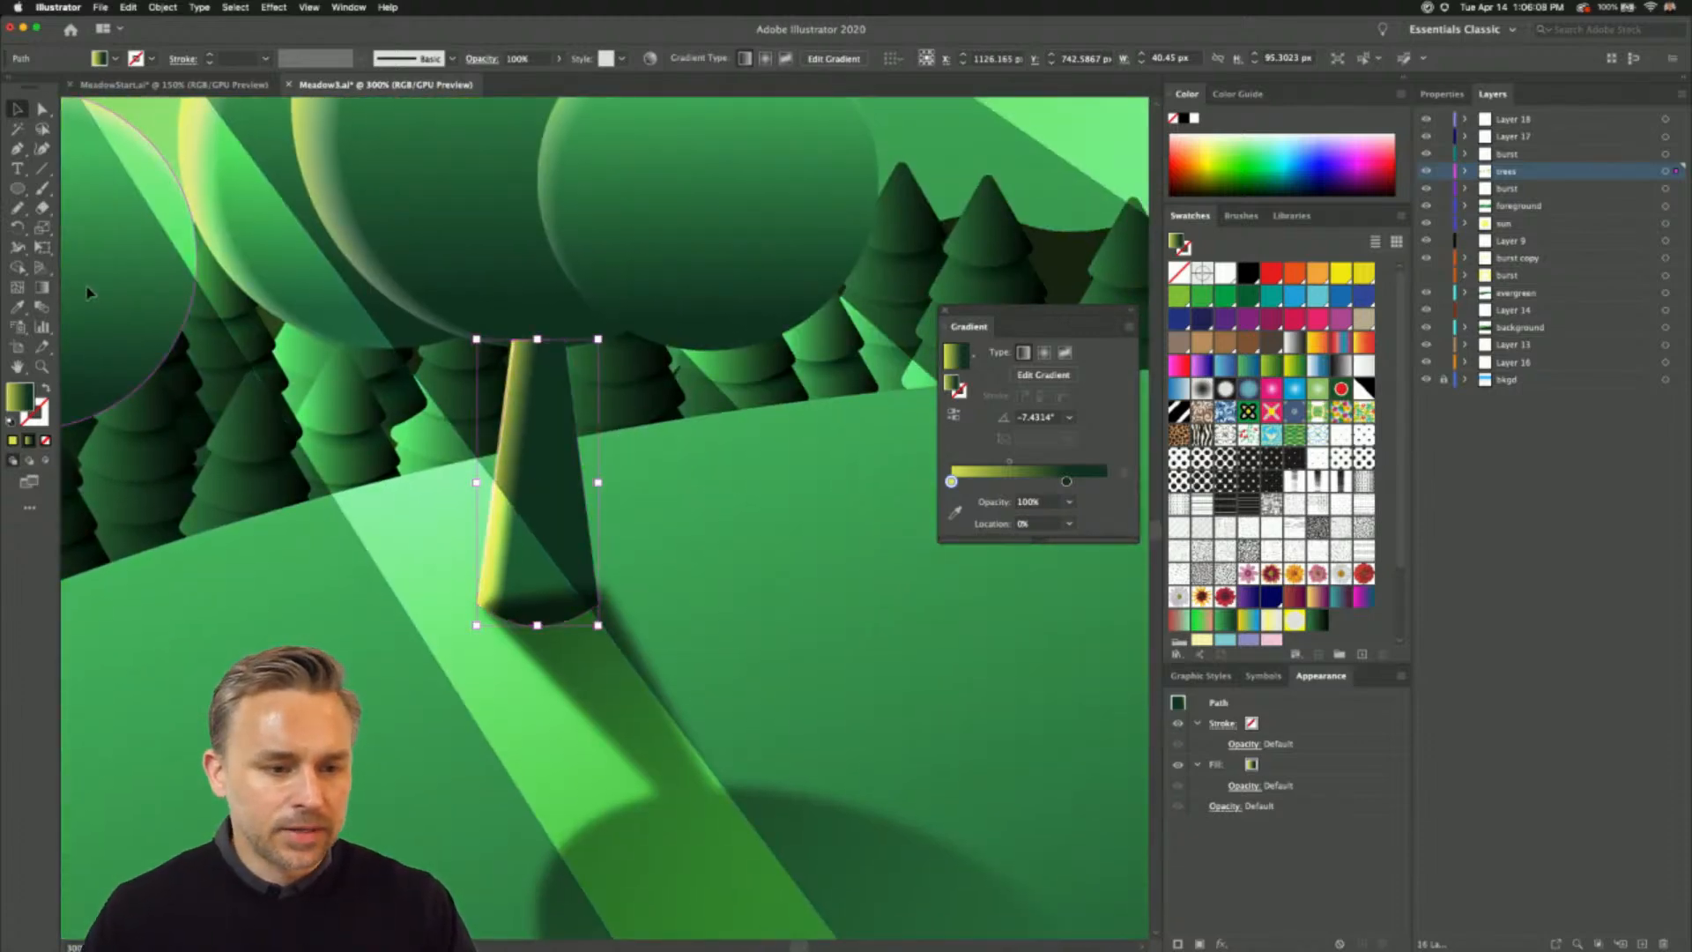
# - Clear the selection and select the tree's cast shadow on the grass to examine its gradient and appearance settings
pyautogui.click(88, 291)
pyautogui.press('super+shift+a')
pyautogui.moveTo(450, 762); pyautogui.dragTo(350, 483)
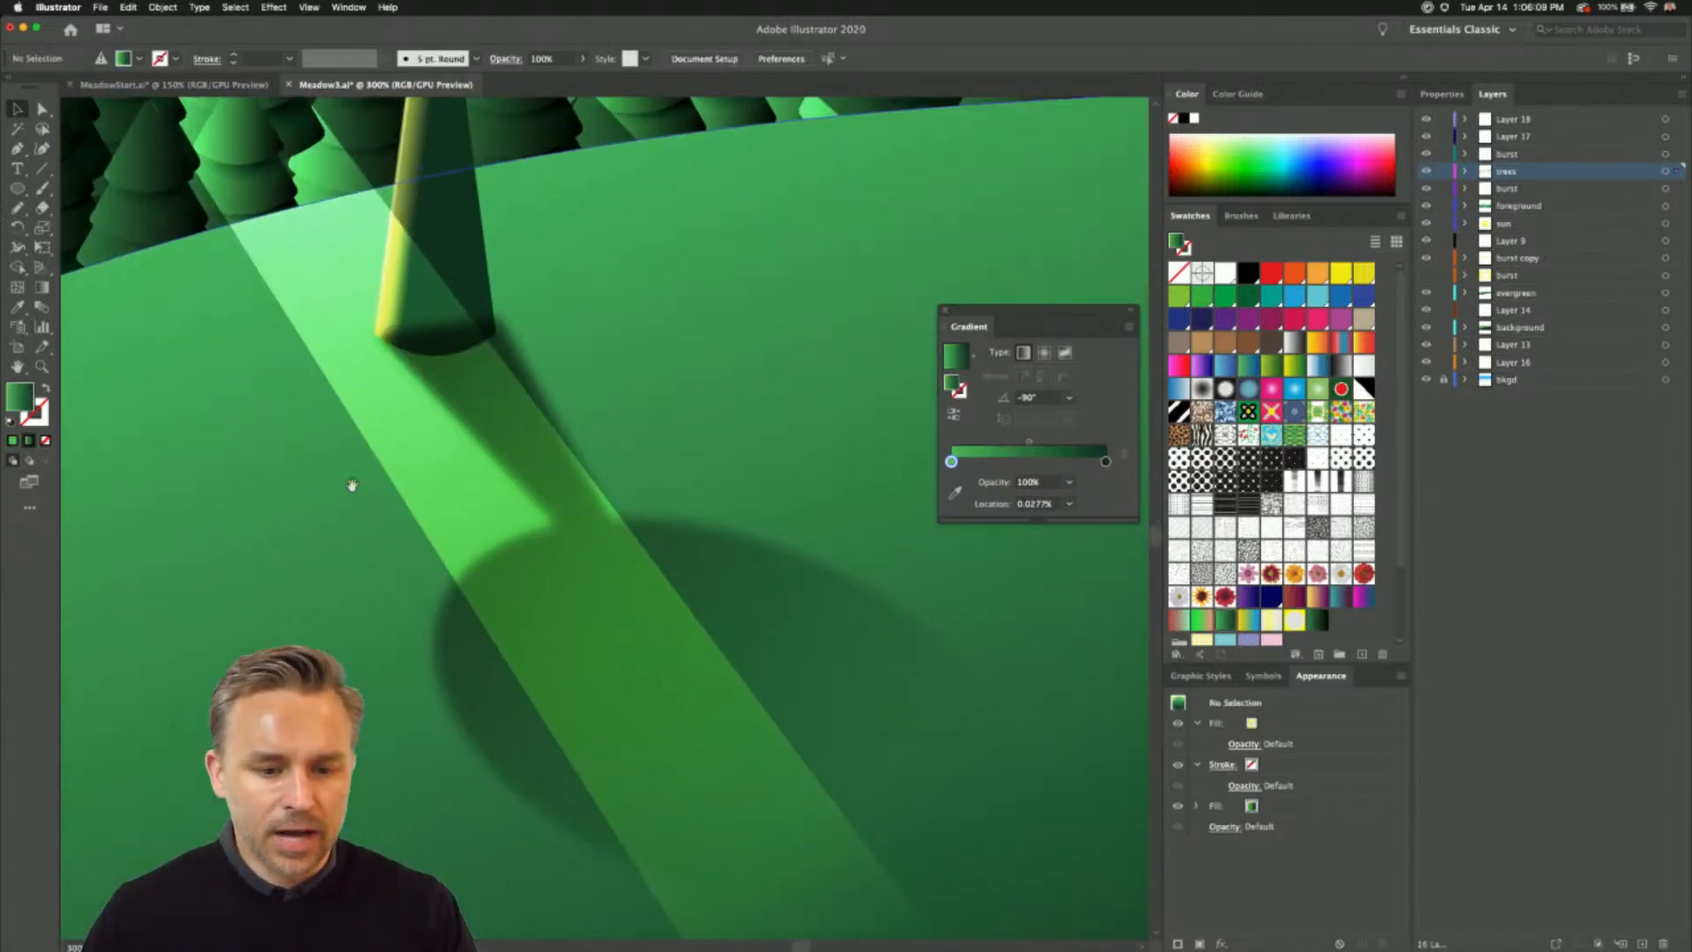
pyautogui.click(499, 706)
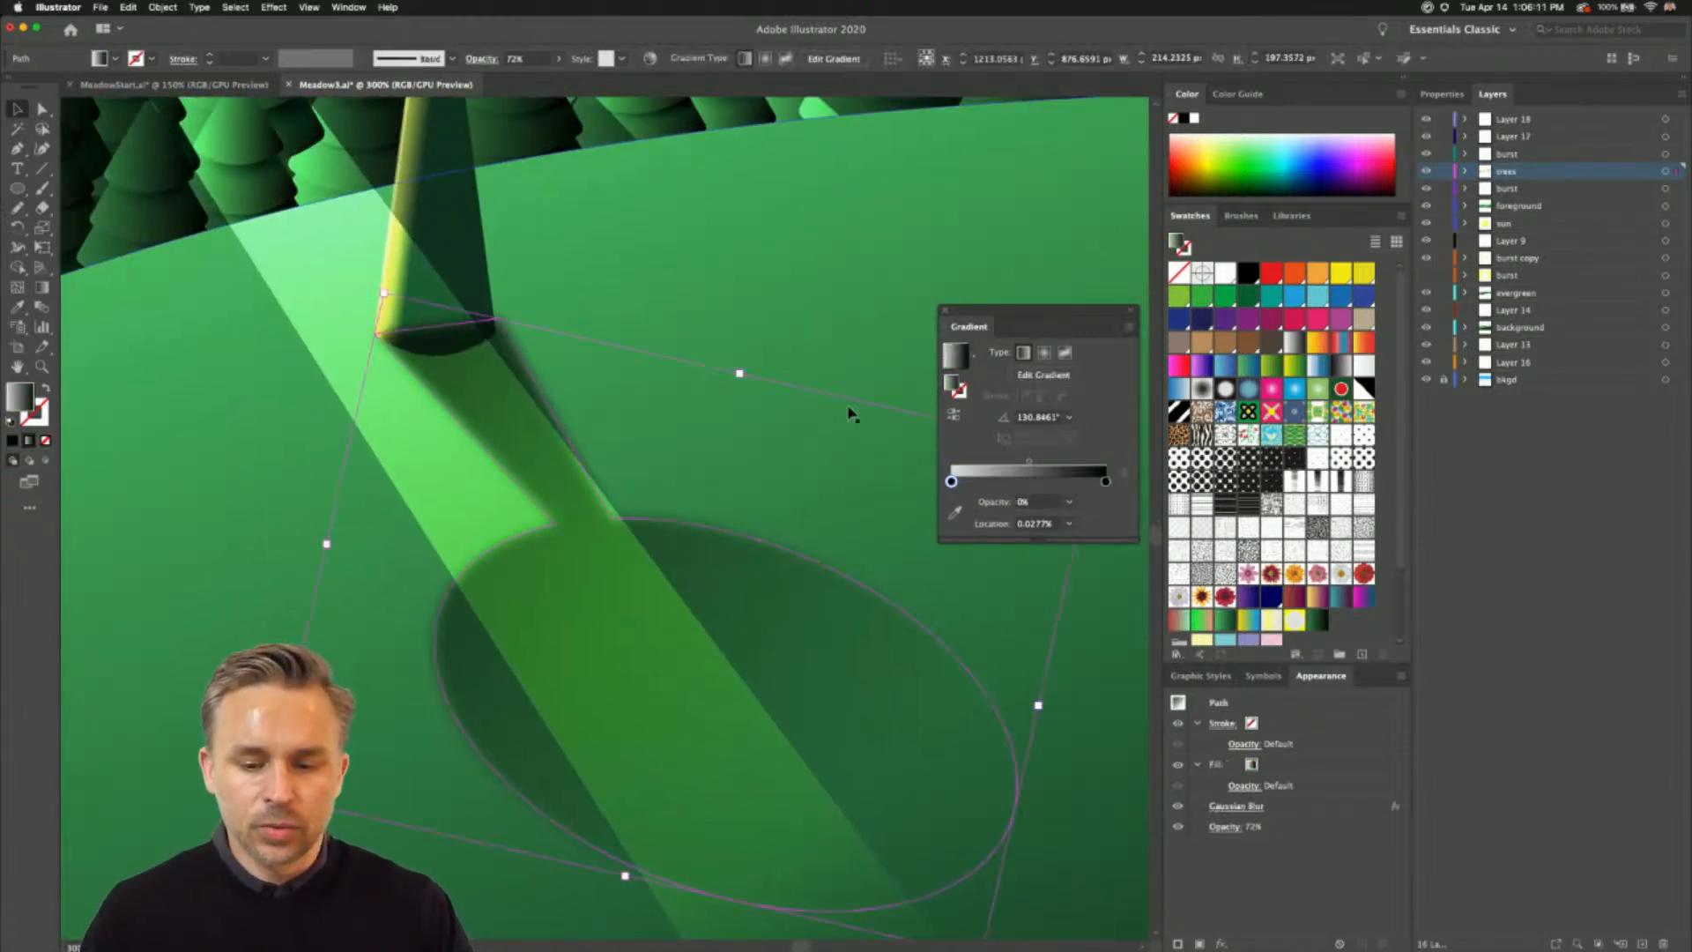
# - Display the object properties, dock the floating Gradient panel with the Appearance panel, and bring the shadow's appearance settings back into view
pyautogui.click(1442, 94)
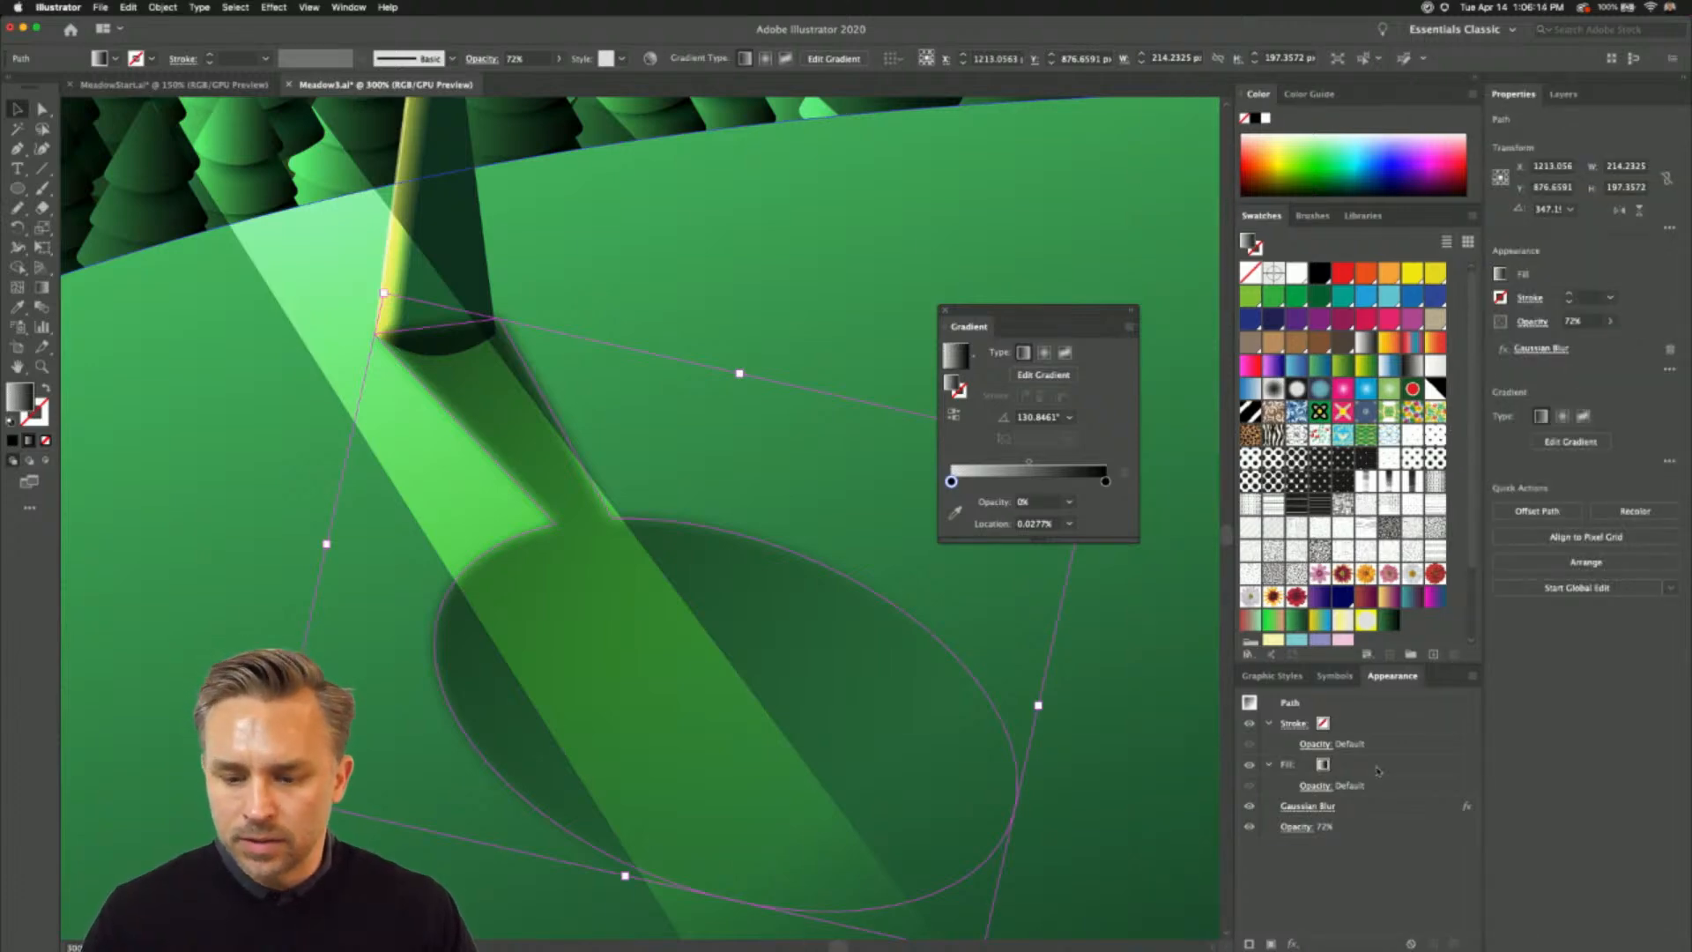
pyautogui.moveTo(946, 312); pyautogui.dragTo(1338, 691)
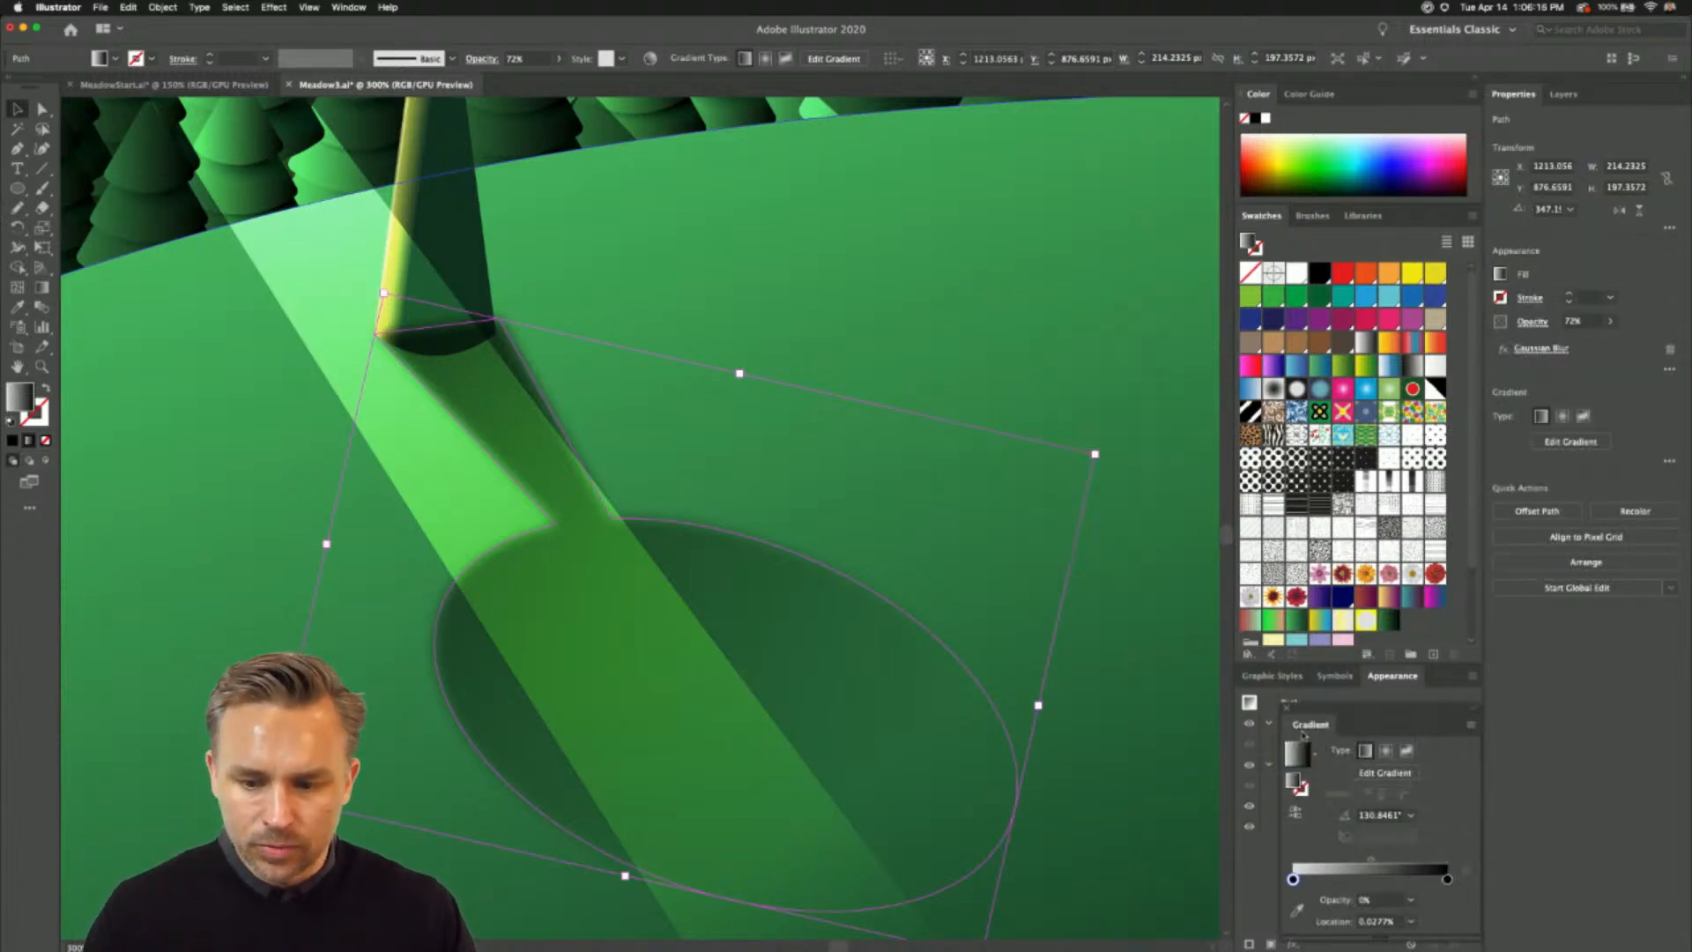
pyautogui.click(1368, 676)
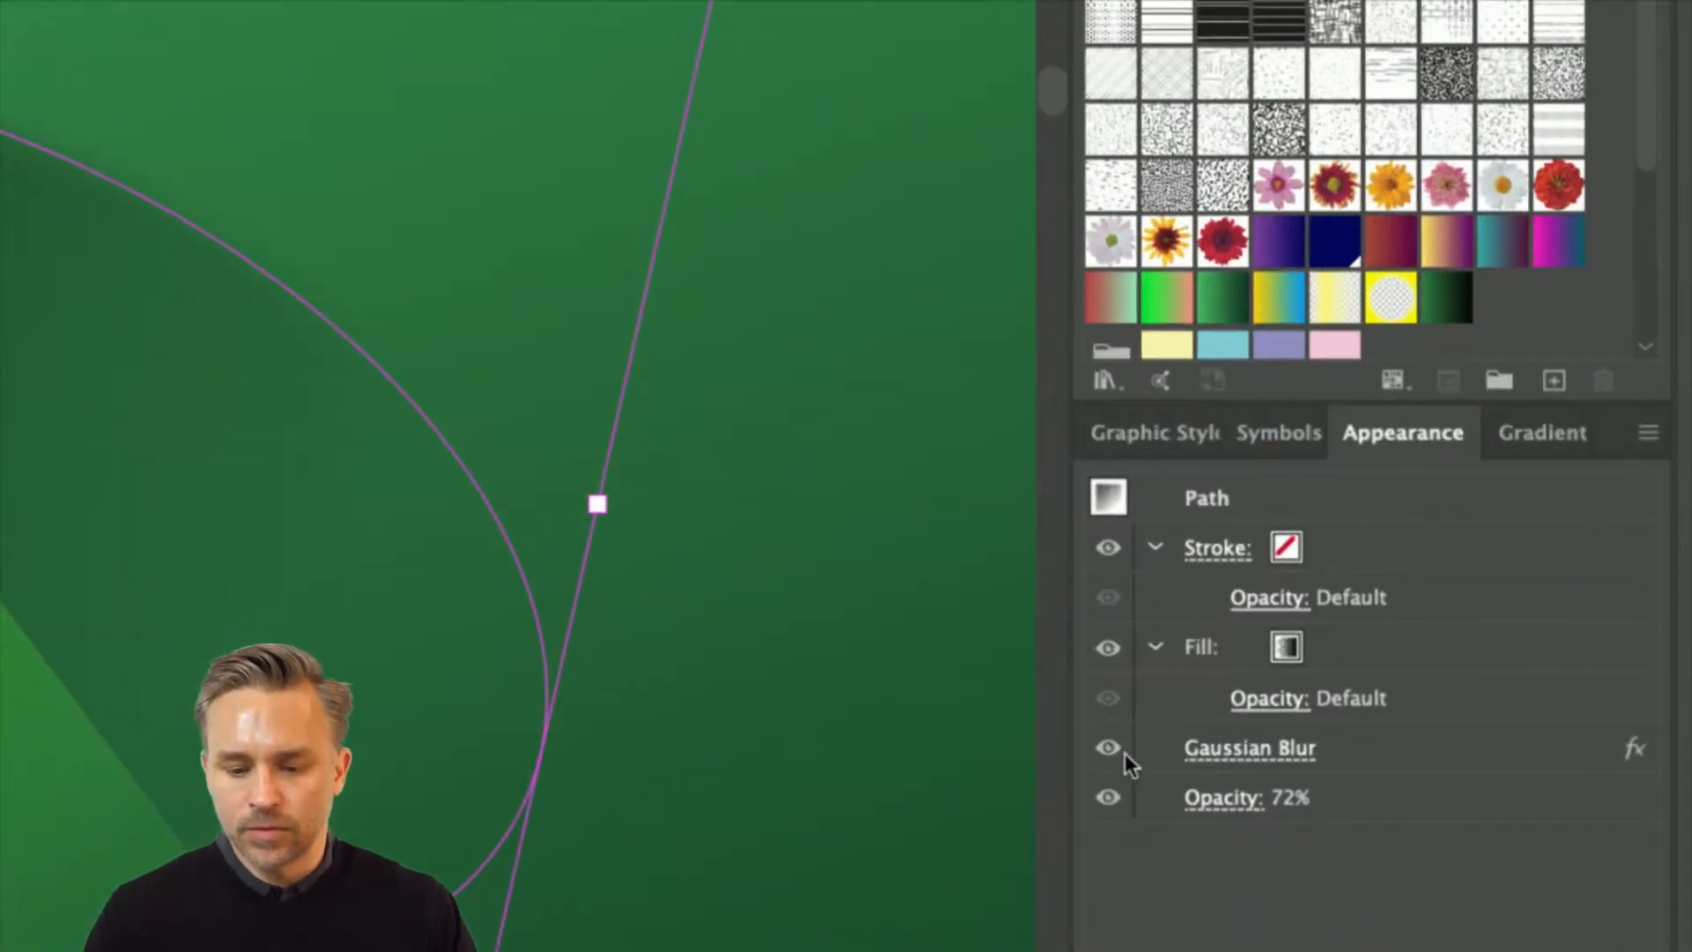
# - Toggle the tree shadow's Gaussian Blur effect off and on to compare its edges, and select the foreground hill
pyautogui.click(1111, 748)
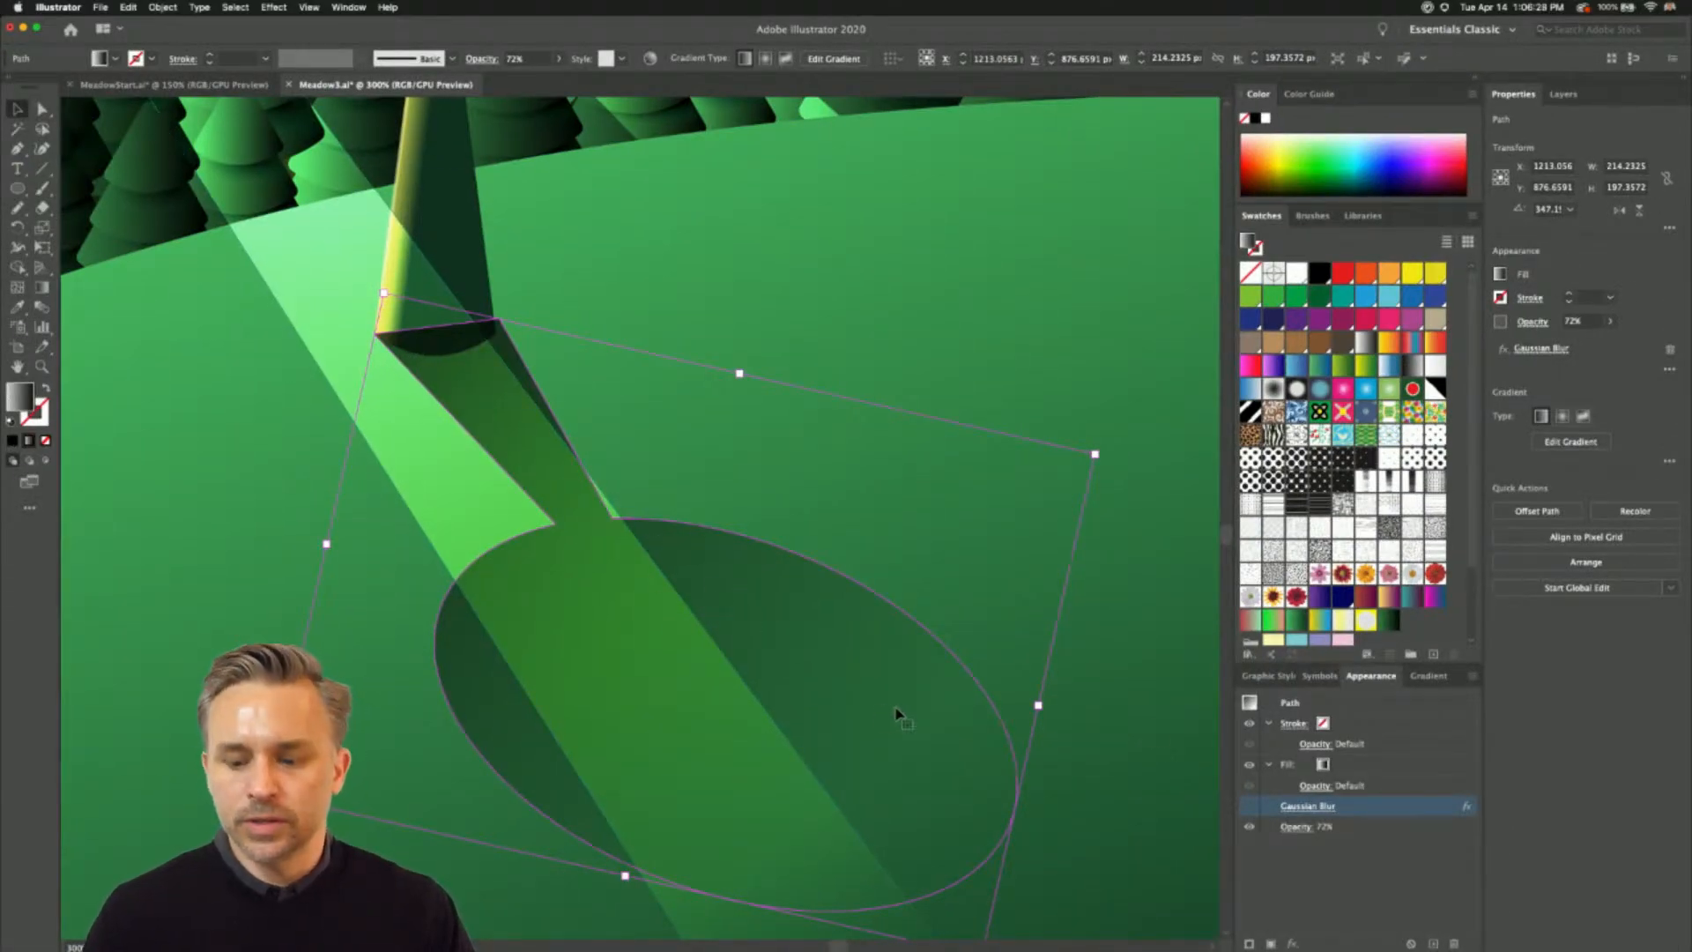
pyautogui.click(1248, 811)
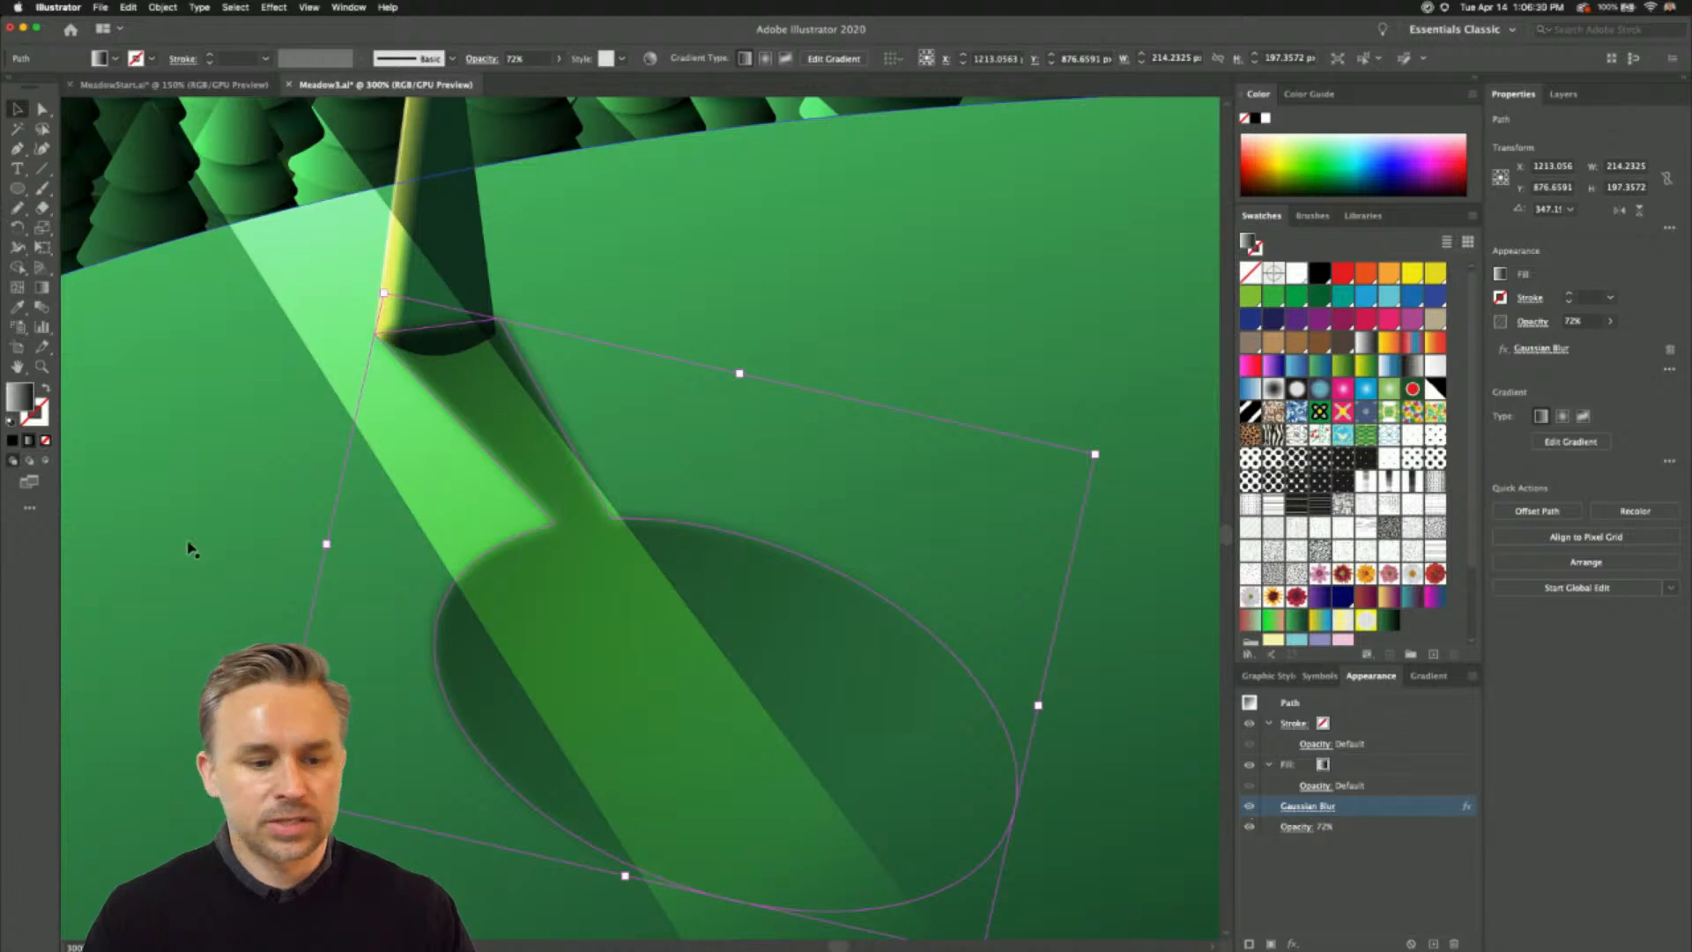
pyautogui.click(231, 539)
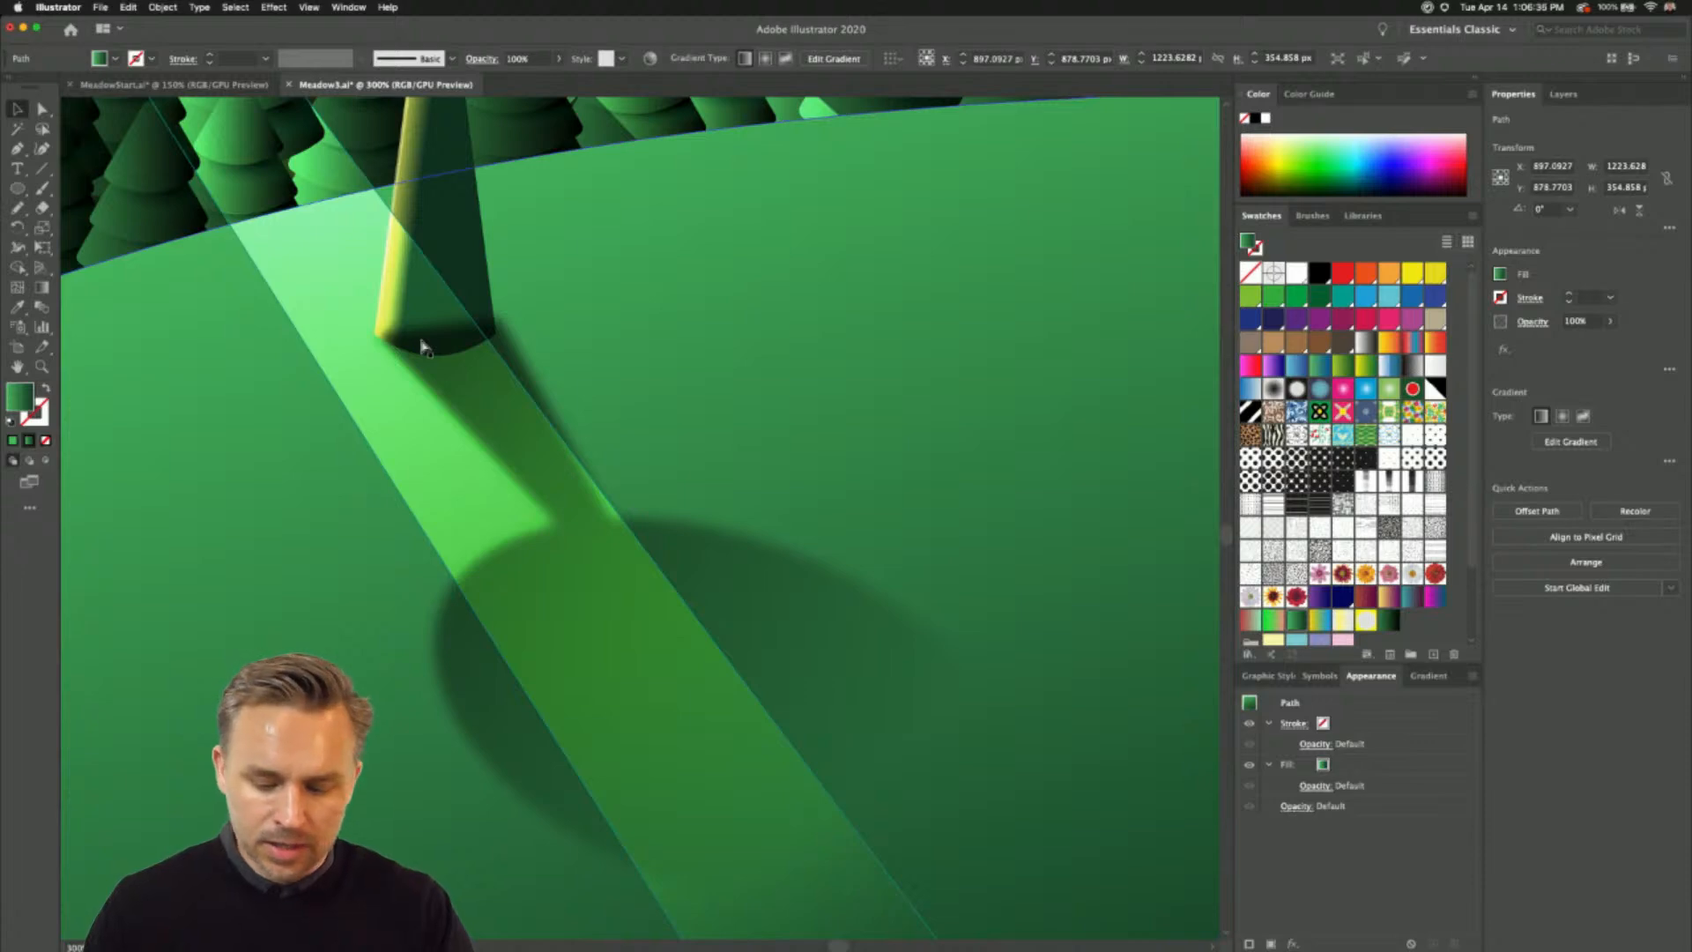
# - Select the sun circle and add a second fill above its existing gradient fill
pyautogui.press('super+1')
pyautogui.press('super+0')
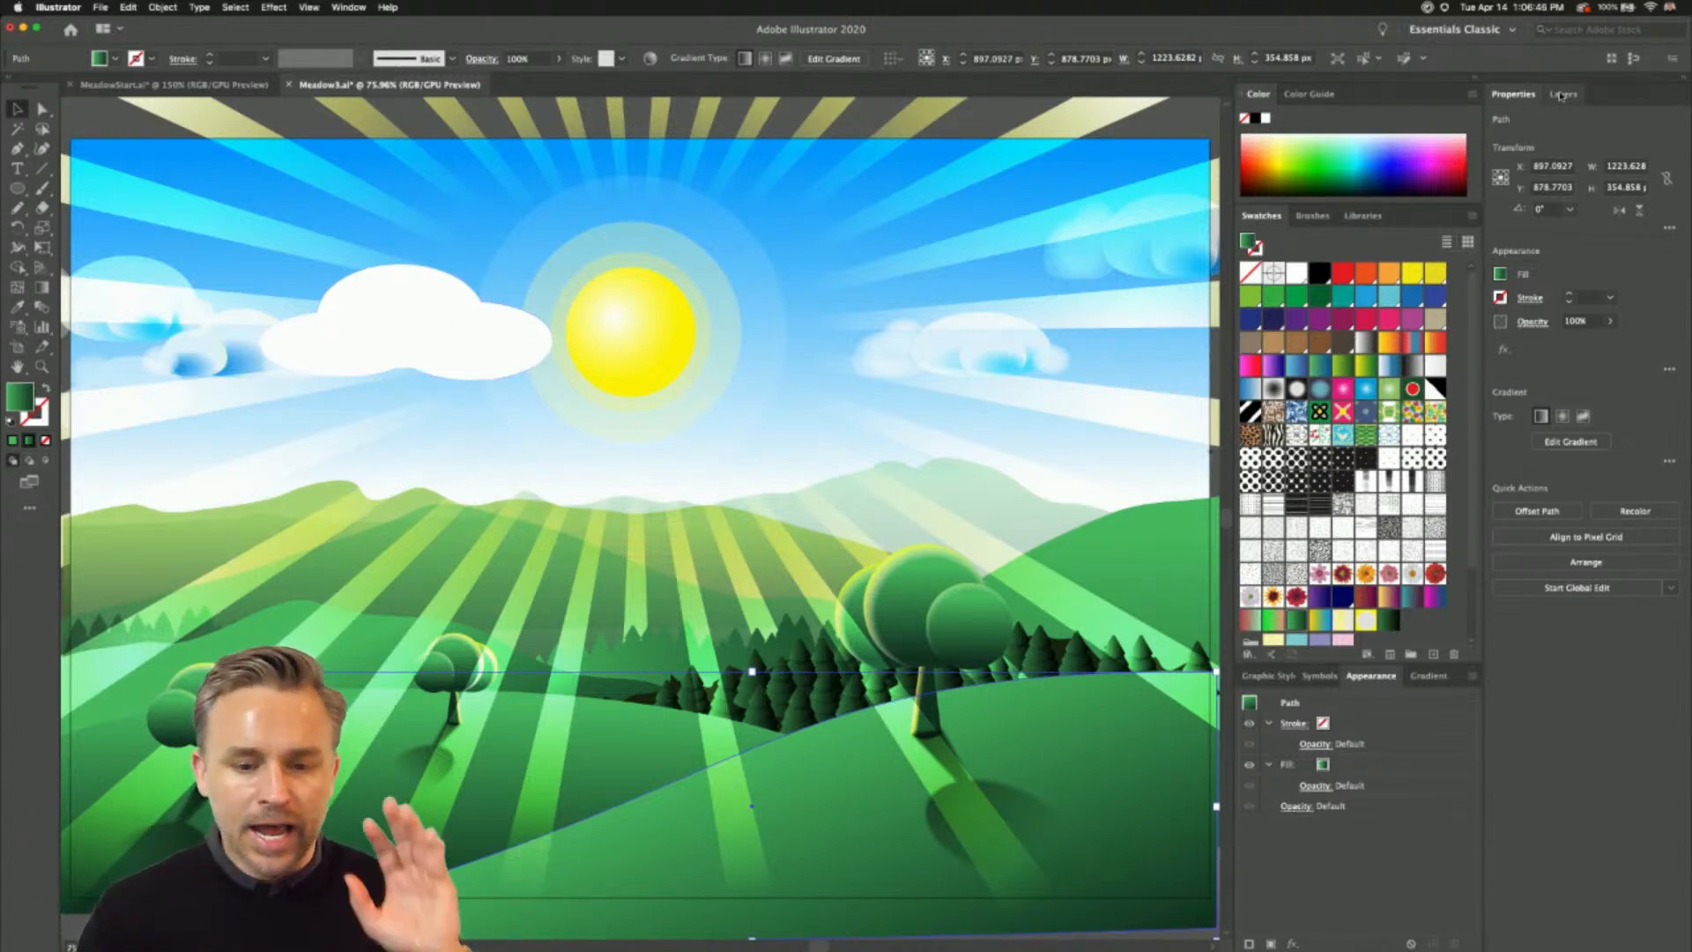
pyautogui.click(616, 332)
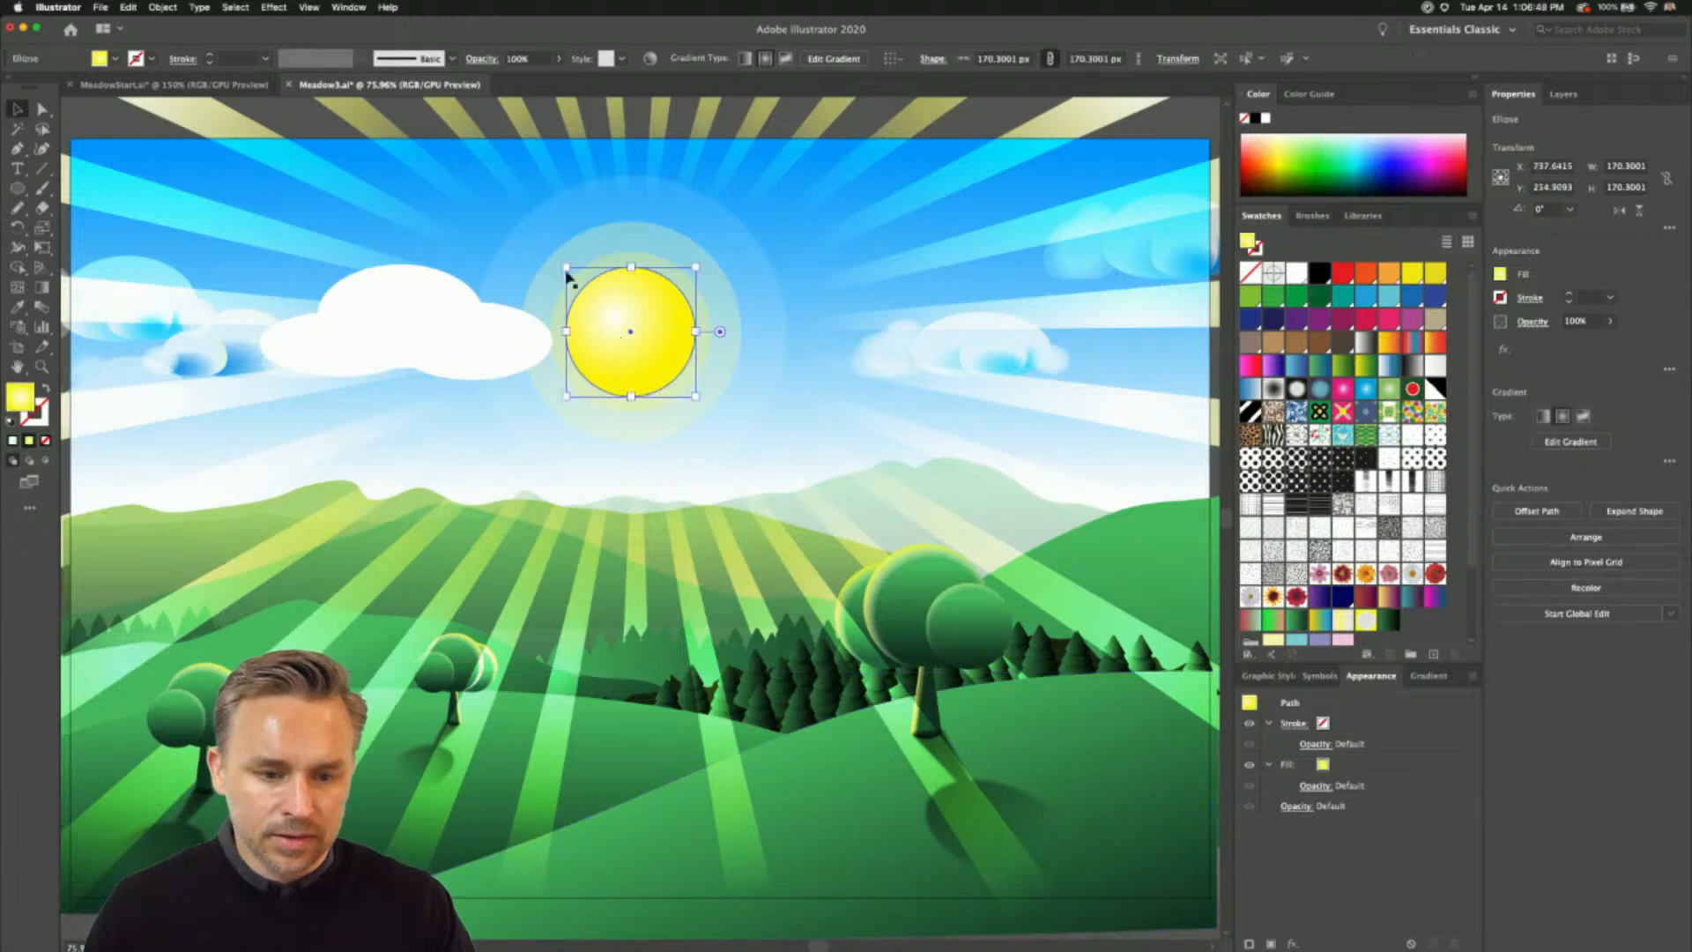
pyautogui.press('super+equal')
pyautogui.press('super+equal')
pyautogui.press('super+equal')
pyautogui.press('super+equal')
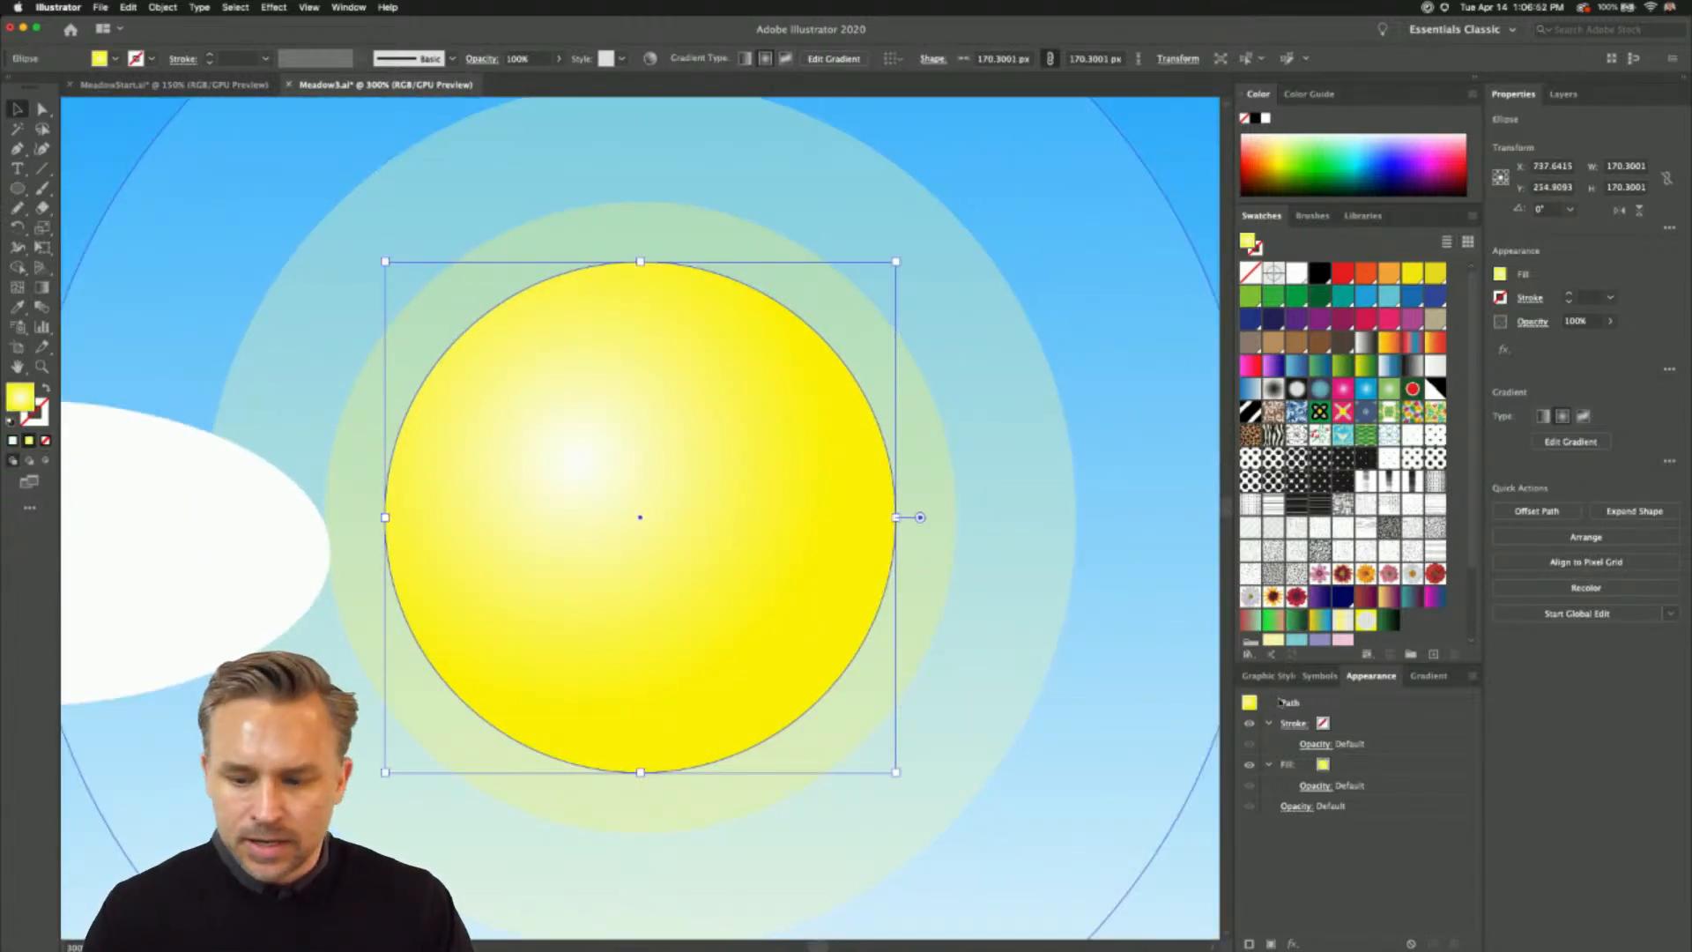
pyautogui.click(1271, 944)
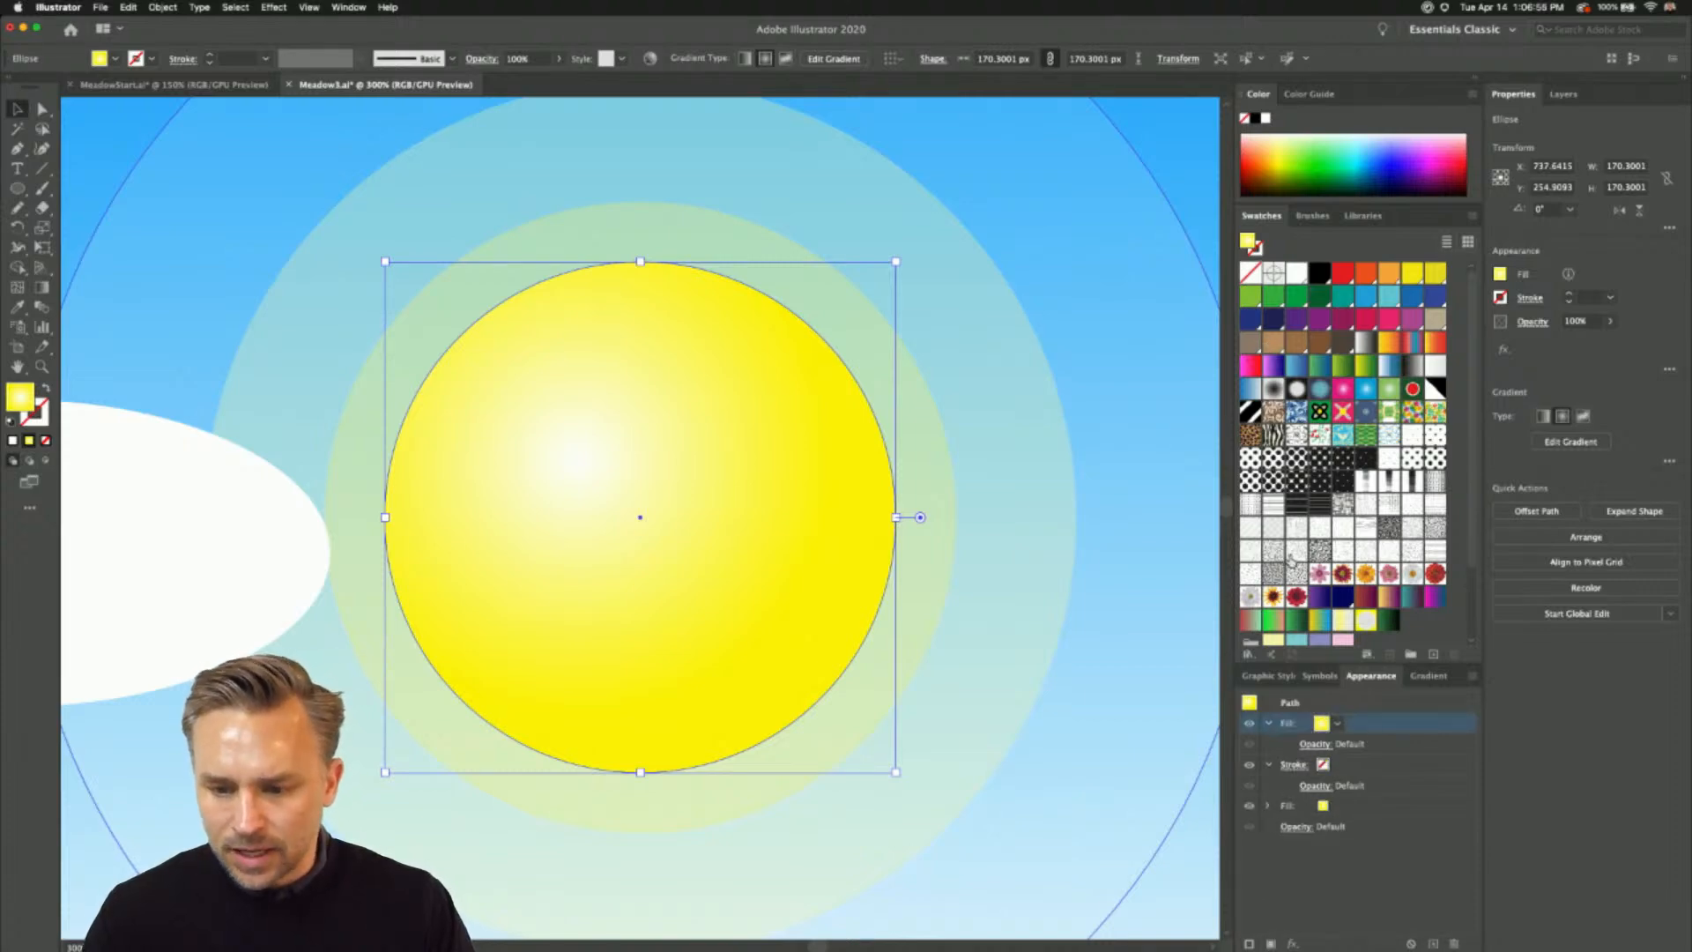
# - Try several line-texture pattern swatches on the sun's new fill and apply the wavy-line pattern
pyautogui.click(1272, 553)
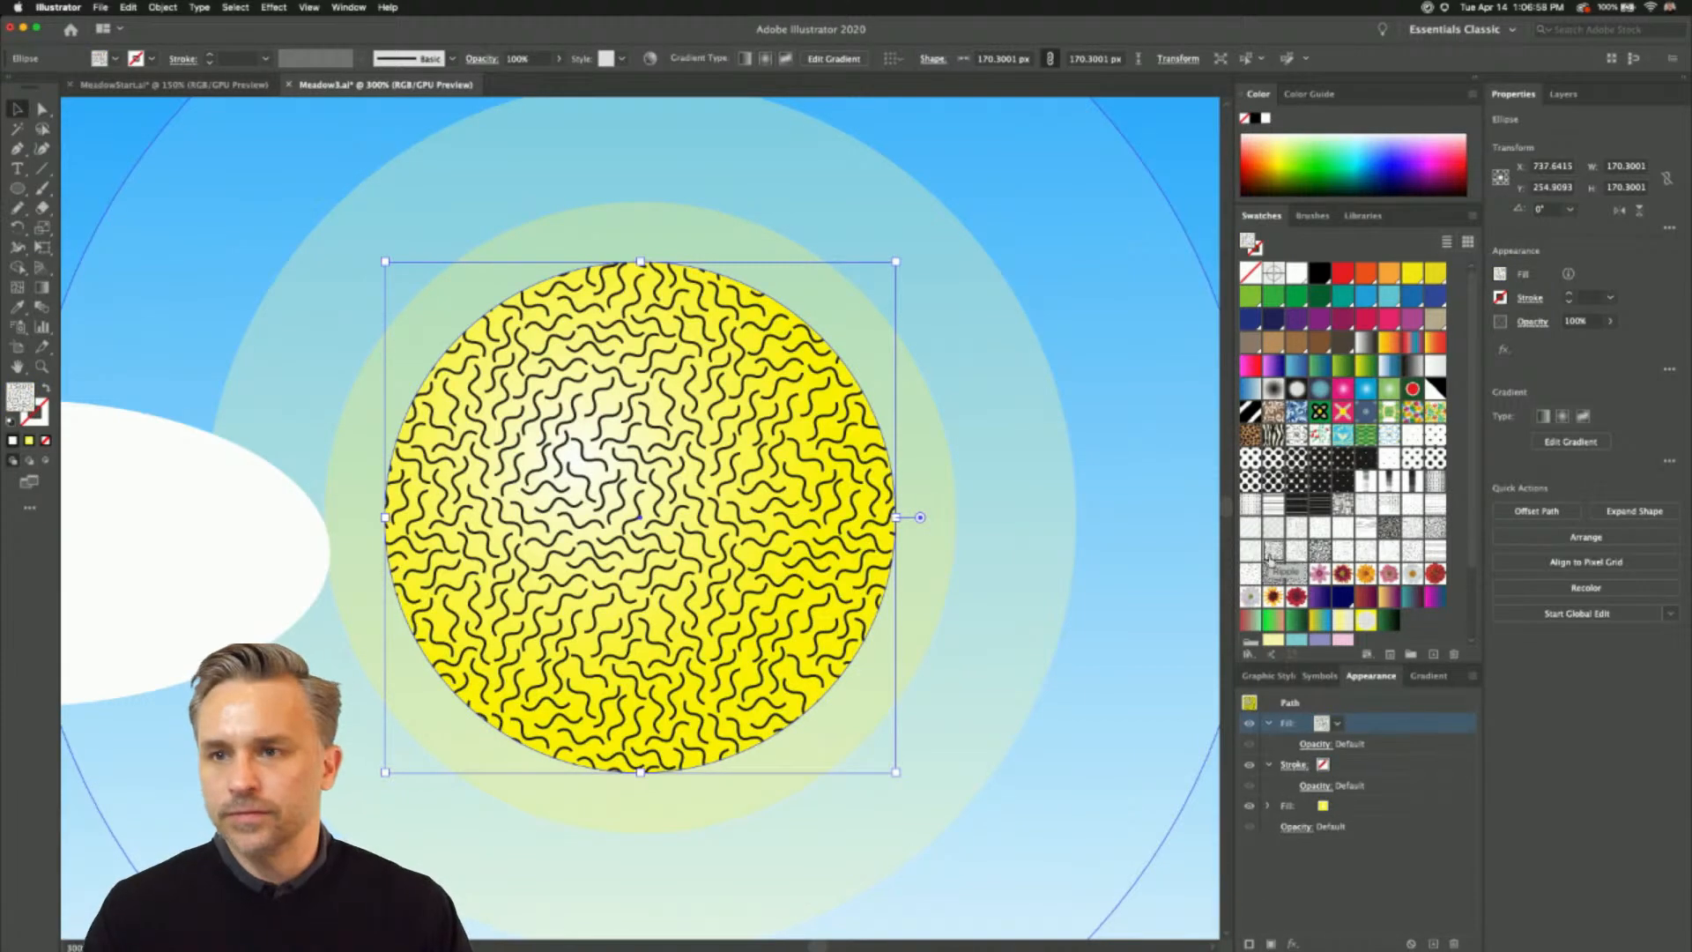
pyautogui.click(1291, 578)
pyautogui.click(1276, 577)
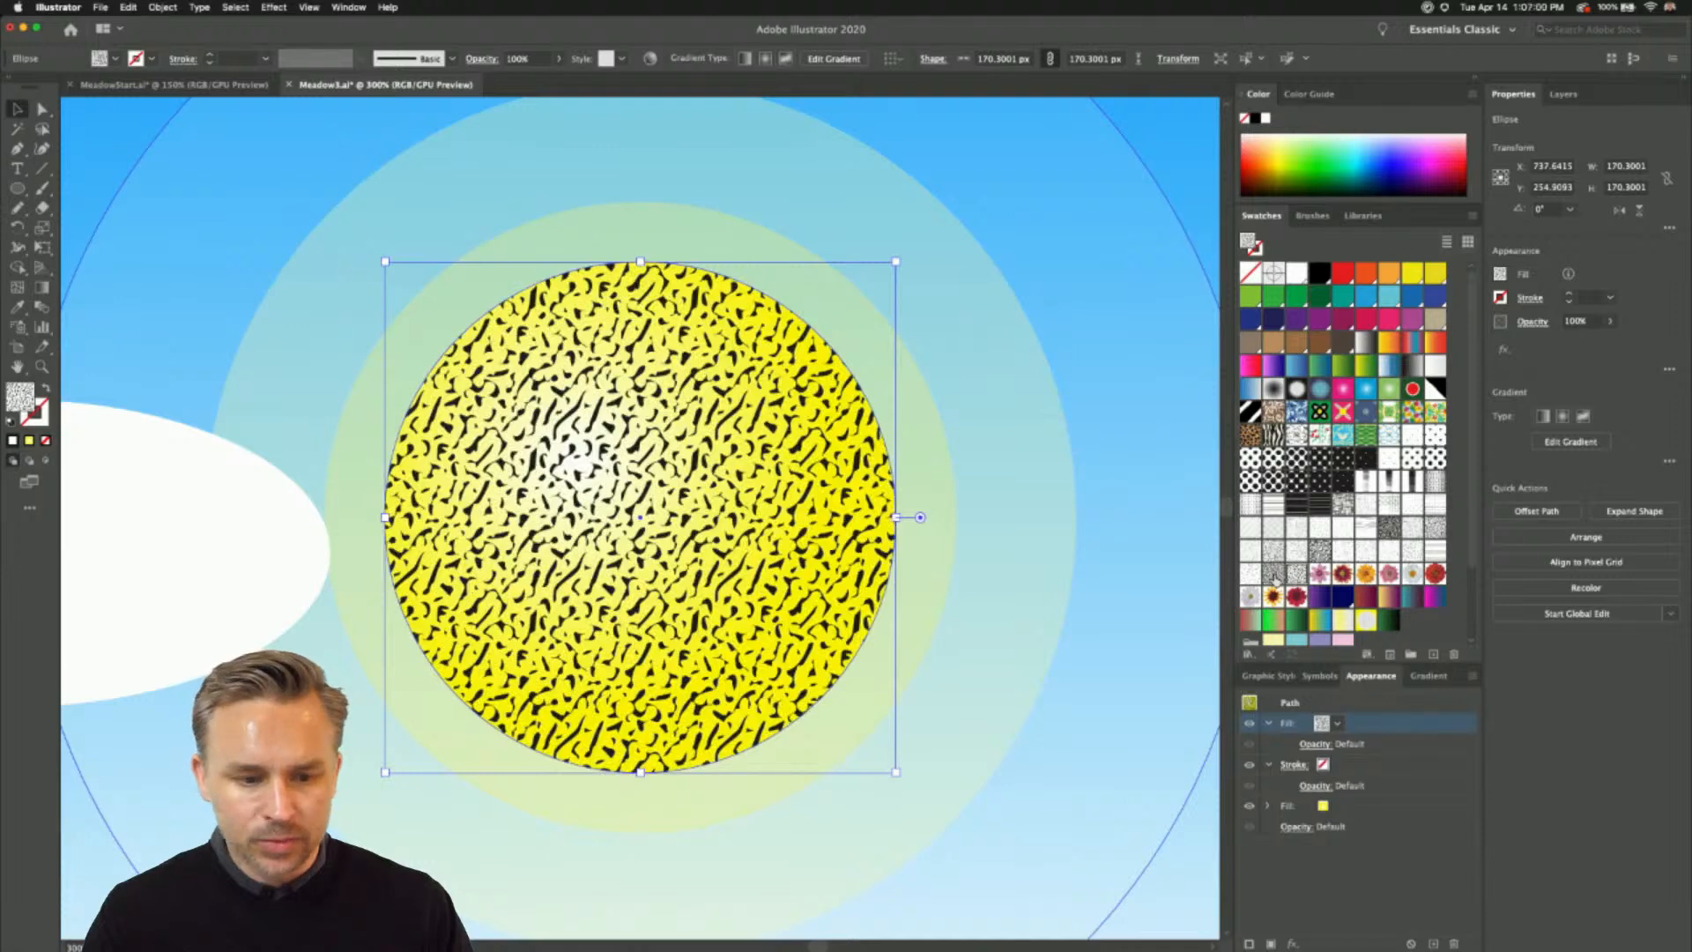
pyautogui.click(1294, 575)
pyautogui.click(1272, 552)
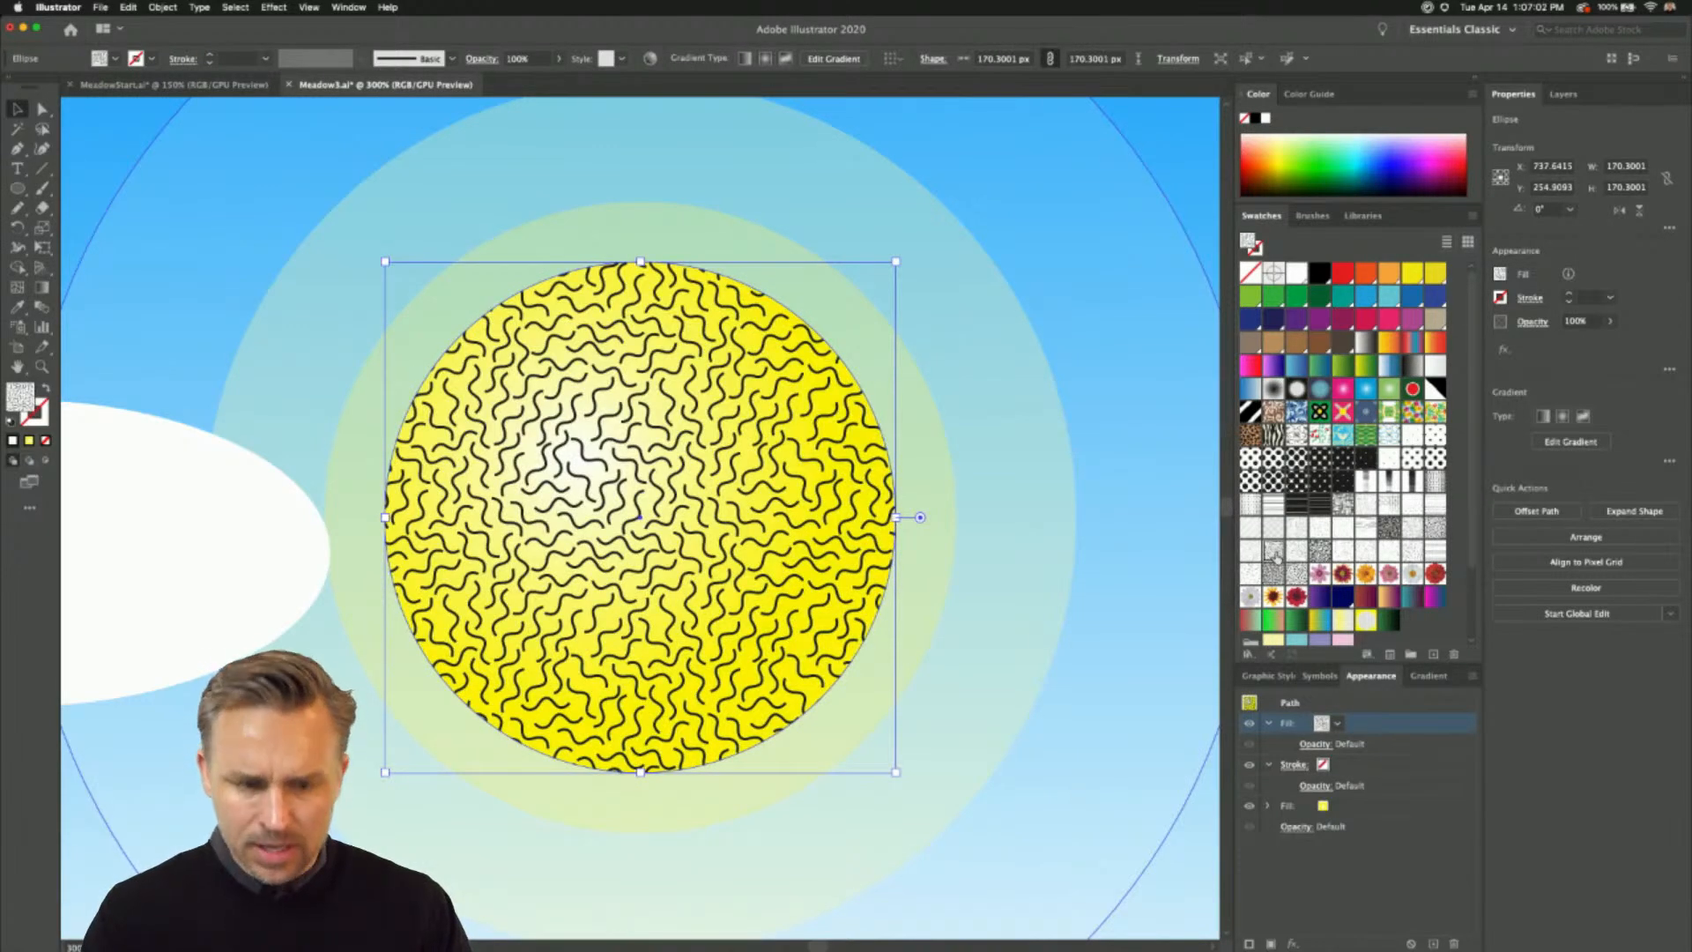
# - Try the Soft Light, Overlay and Screen blend modes on the sun's pattern fill and return it to Normal
pyautogui.click(1314, 744)
pyautogui.click(1197, 775)
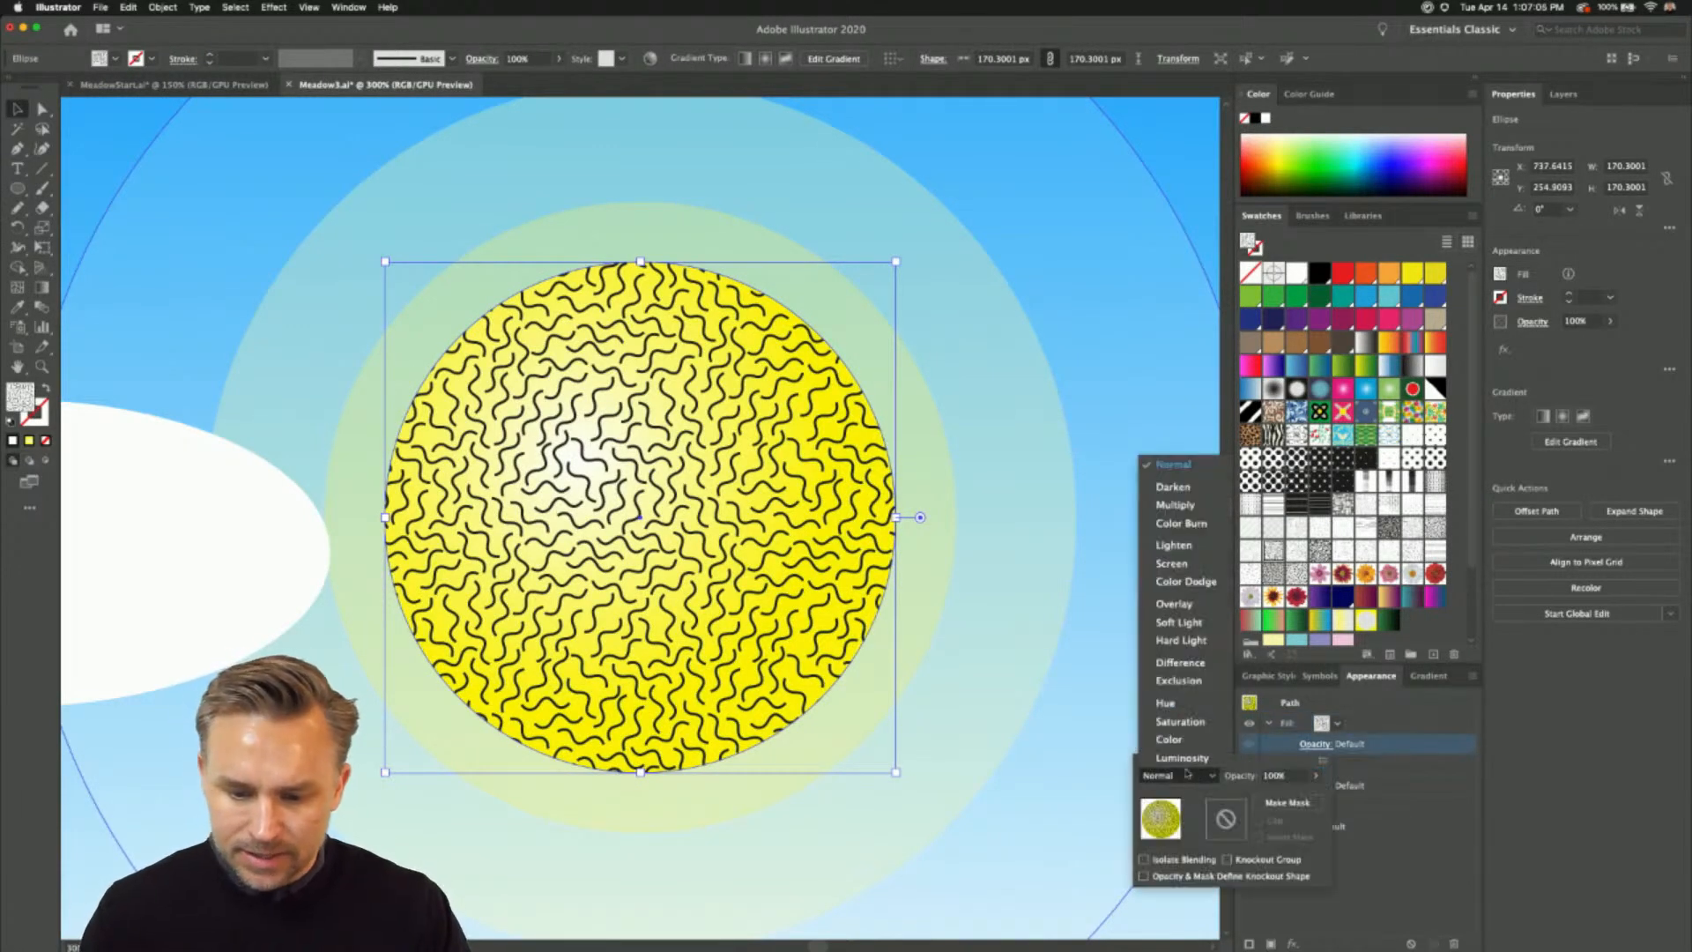
pyautogui.click(1160, 631)
pyautogui.click(1198, 778)
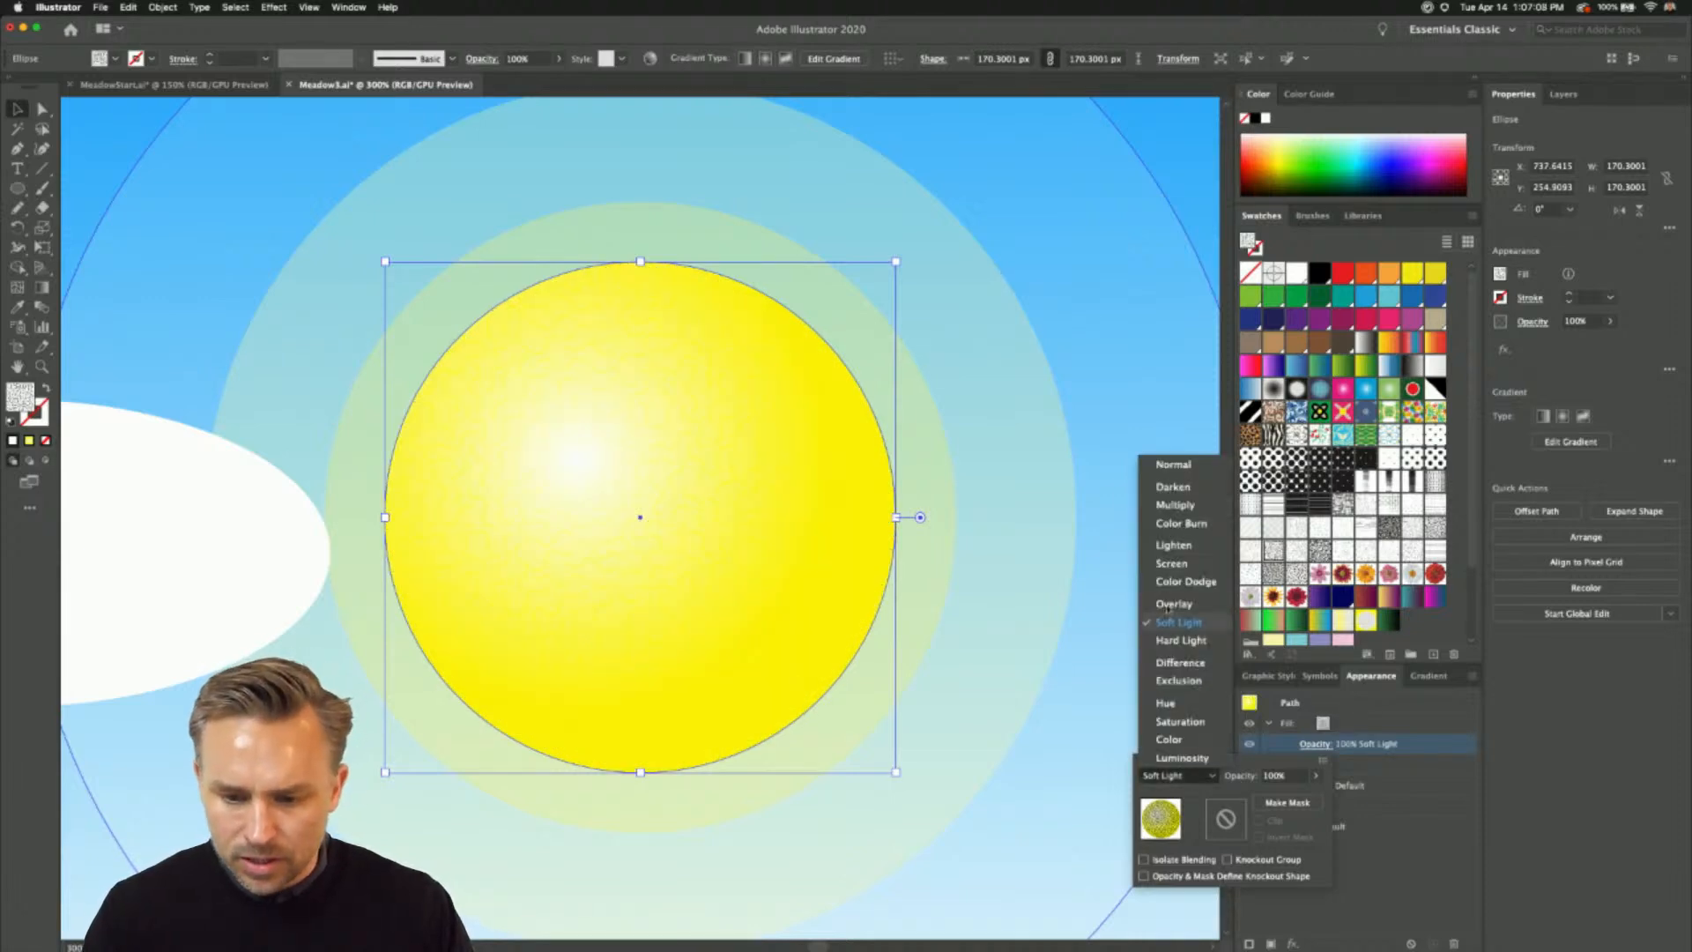
pyautogui.click(1169, 603)
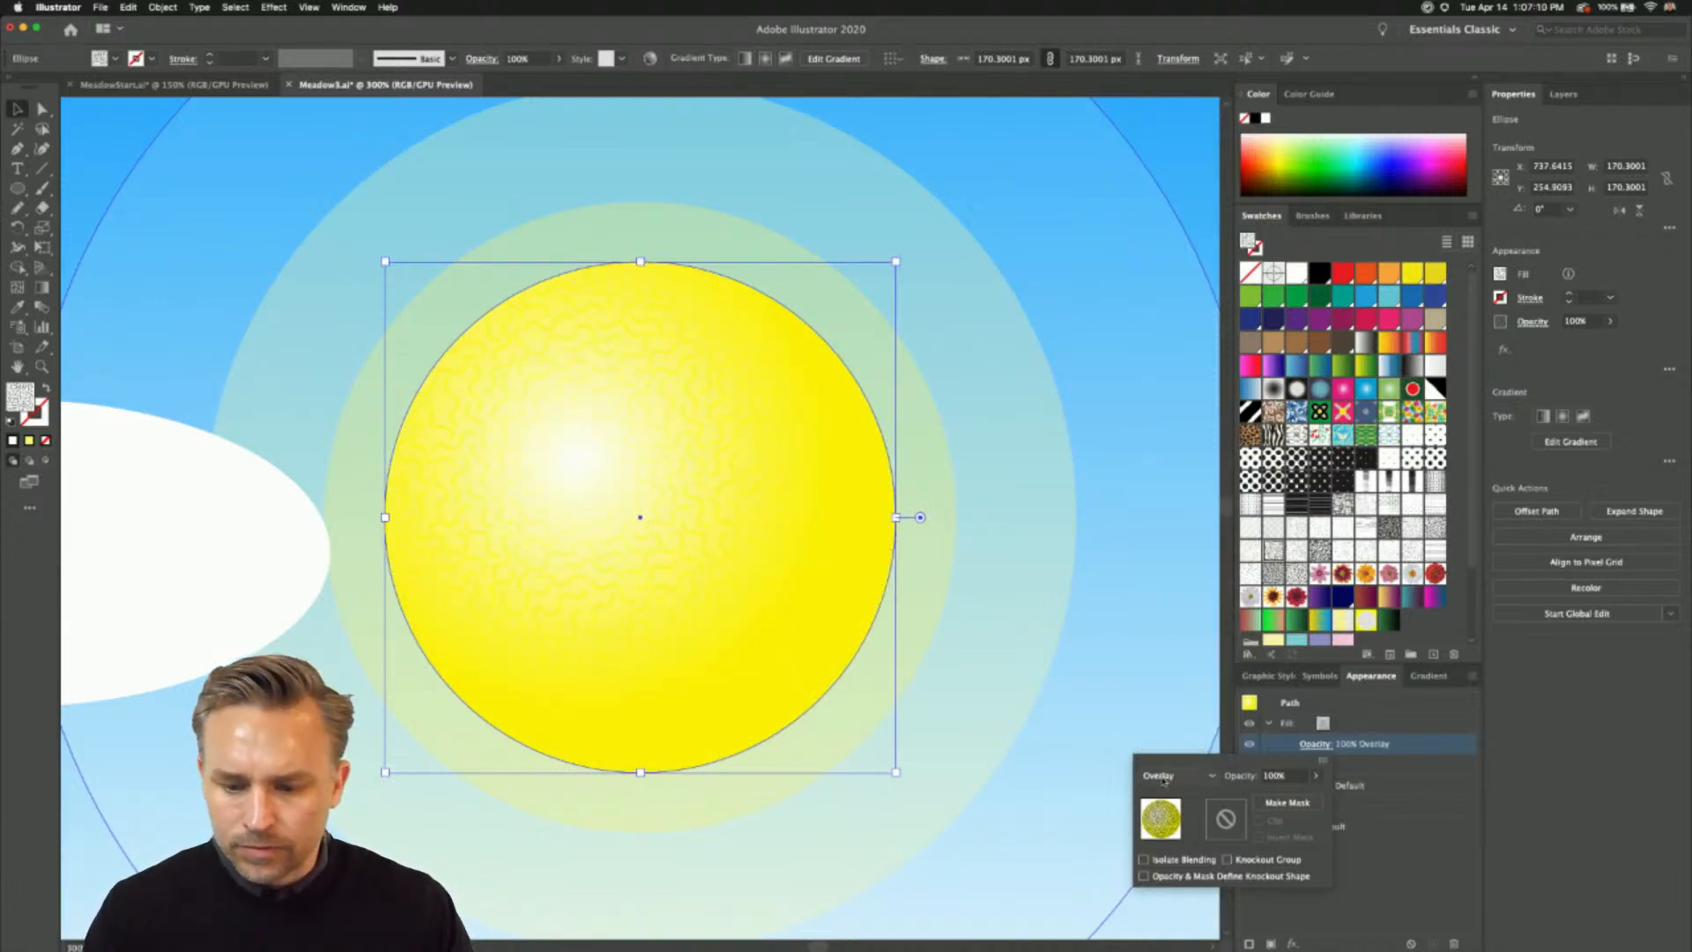
pyautogui.click(1166, 775)
pyautogui.click(1163, 569)
pyautogui.click(1176, 775)
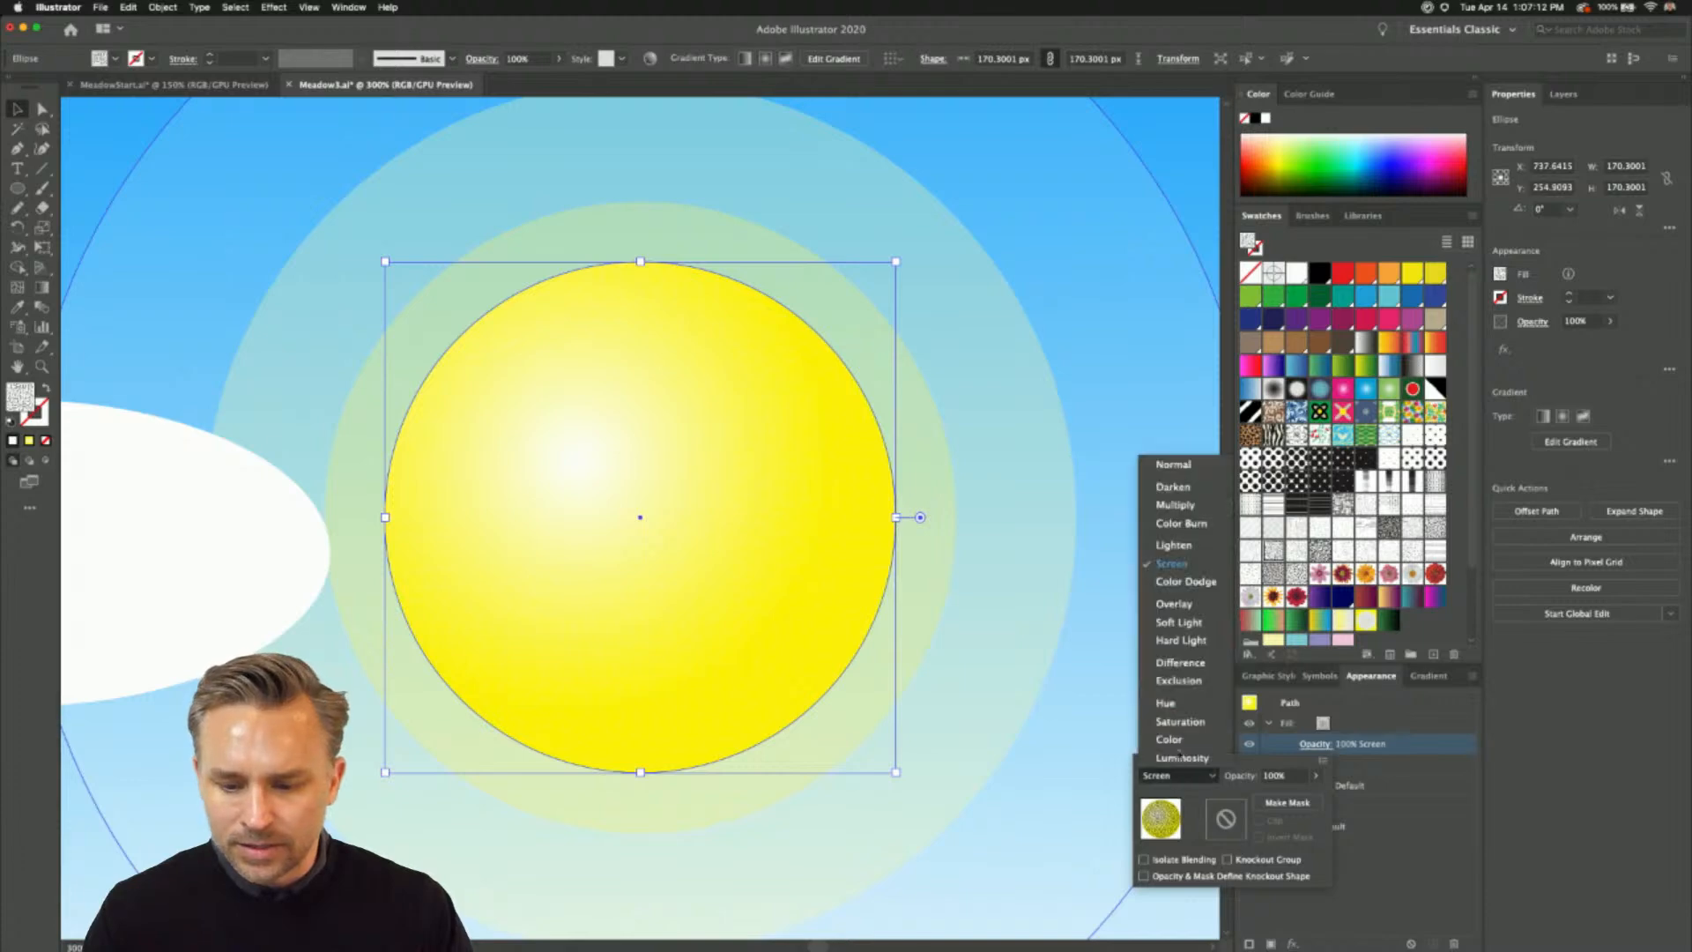
pyautogui.click(1166, 464)
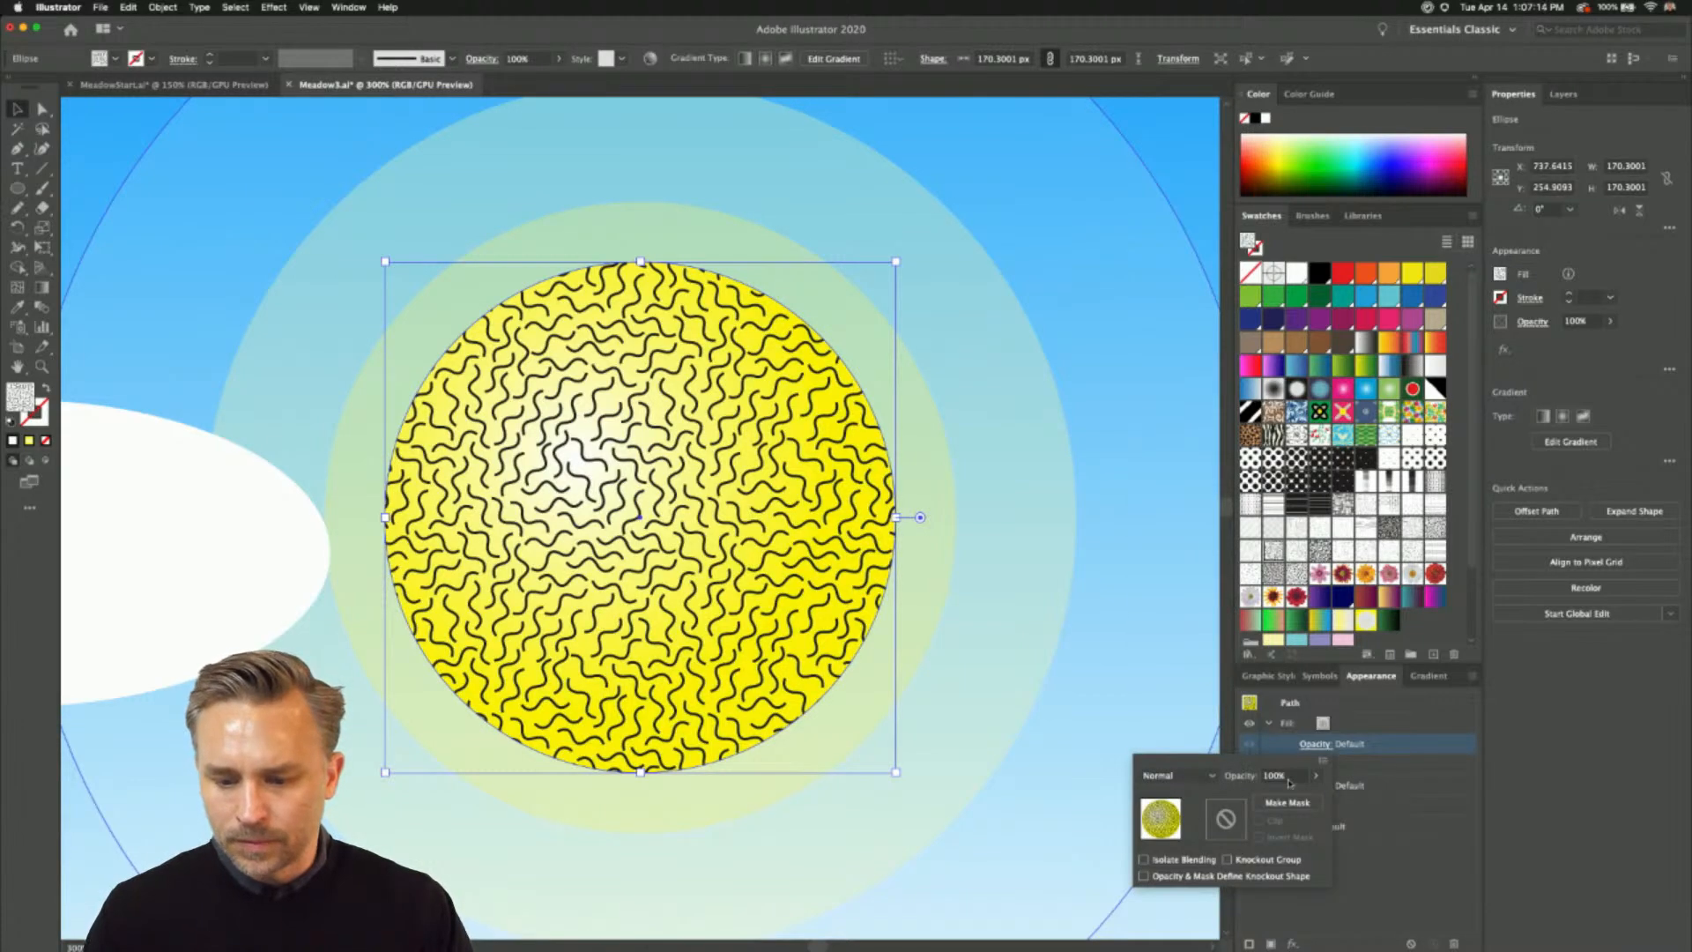
pyautogui.click(1403, 743)
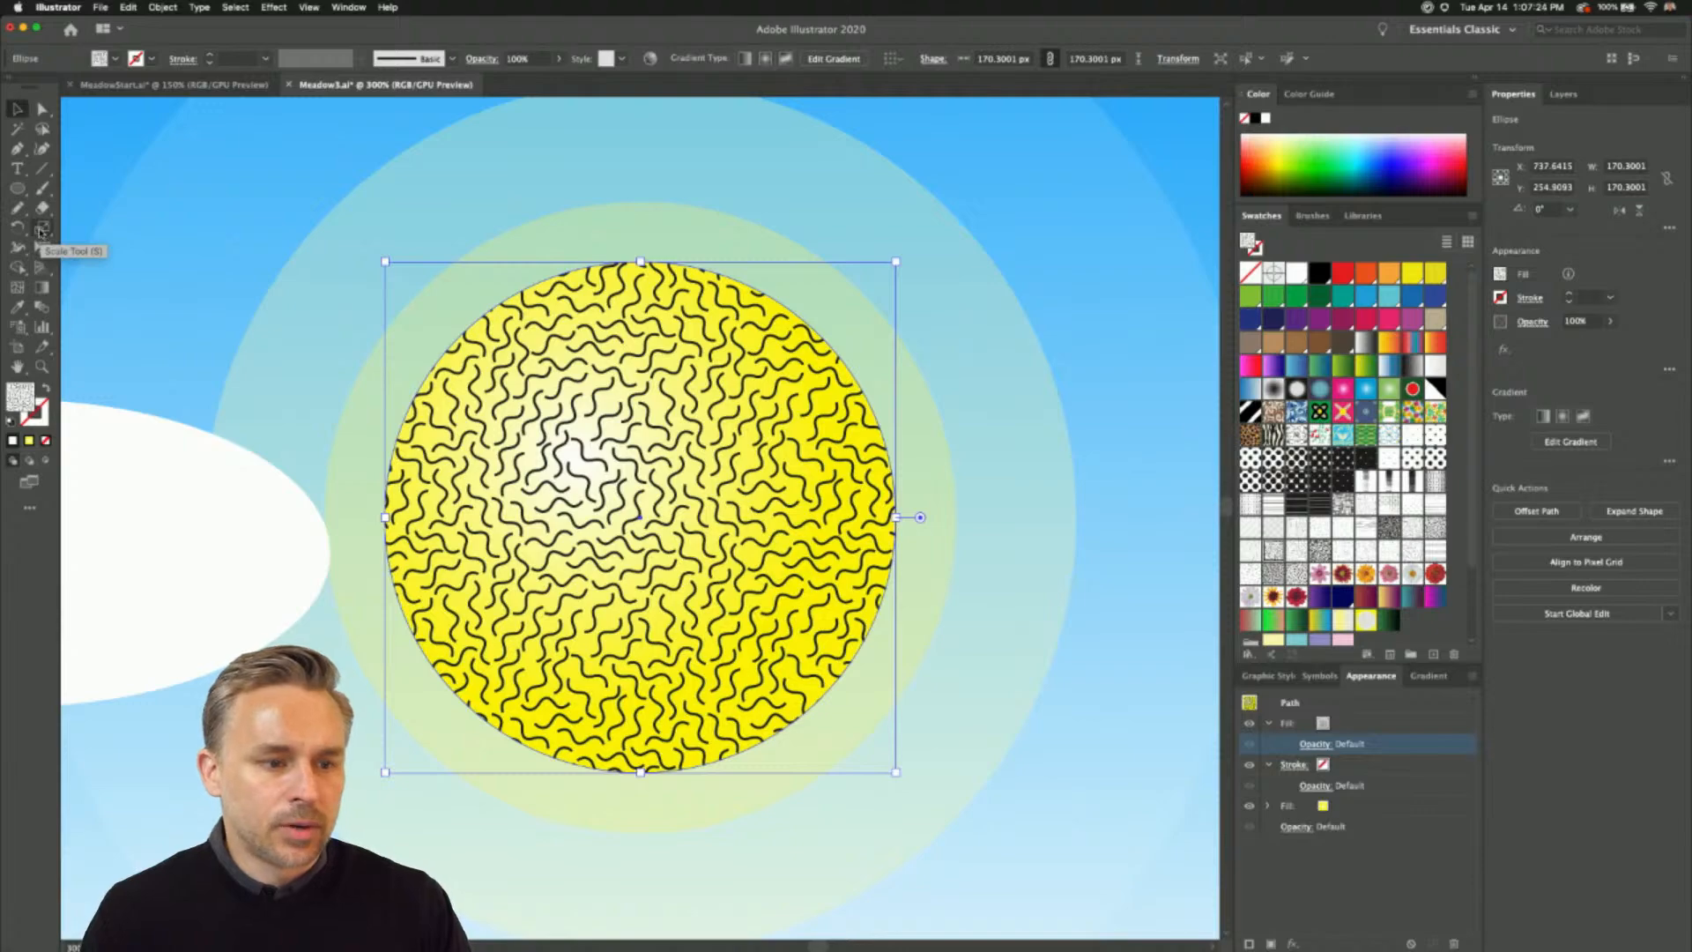
# - Scale down and rotate only the wavy pattern inside the sun with the Scale and Rotate tools, without transforming the circle
pyautogui.click(41, 230)
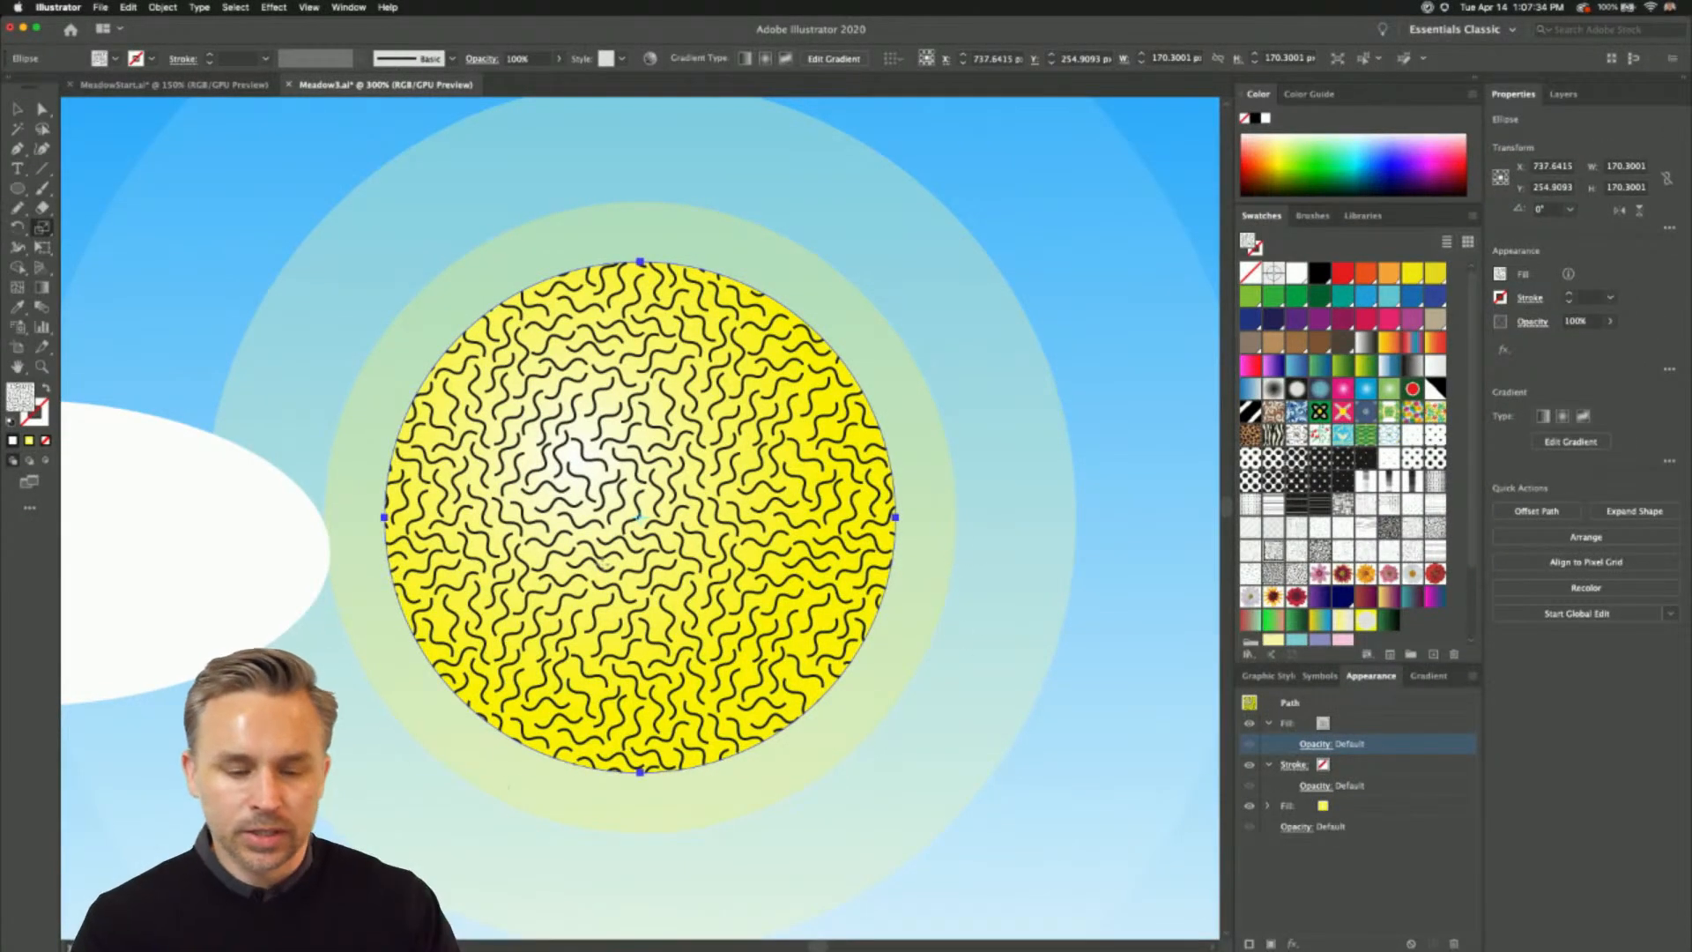
pyautogui.moveTo(598, 451); pyautogui.dragTo(619, 480)
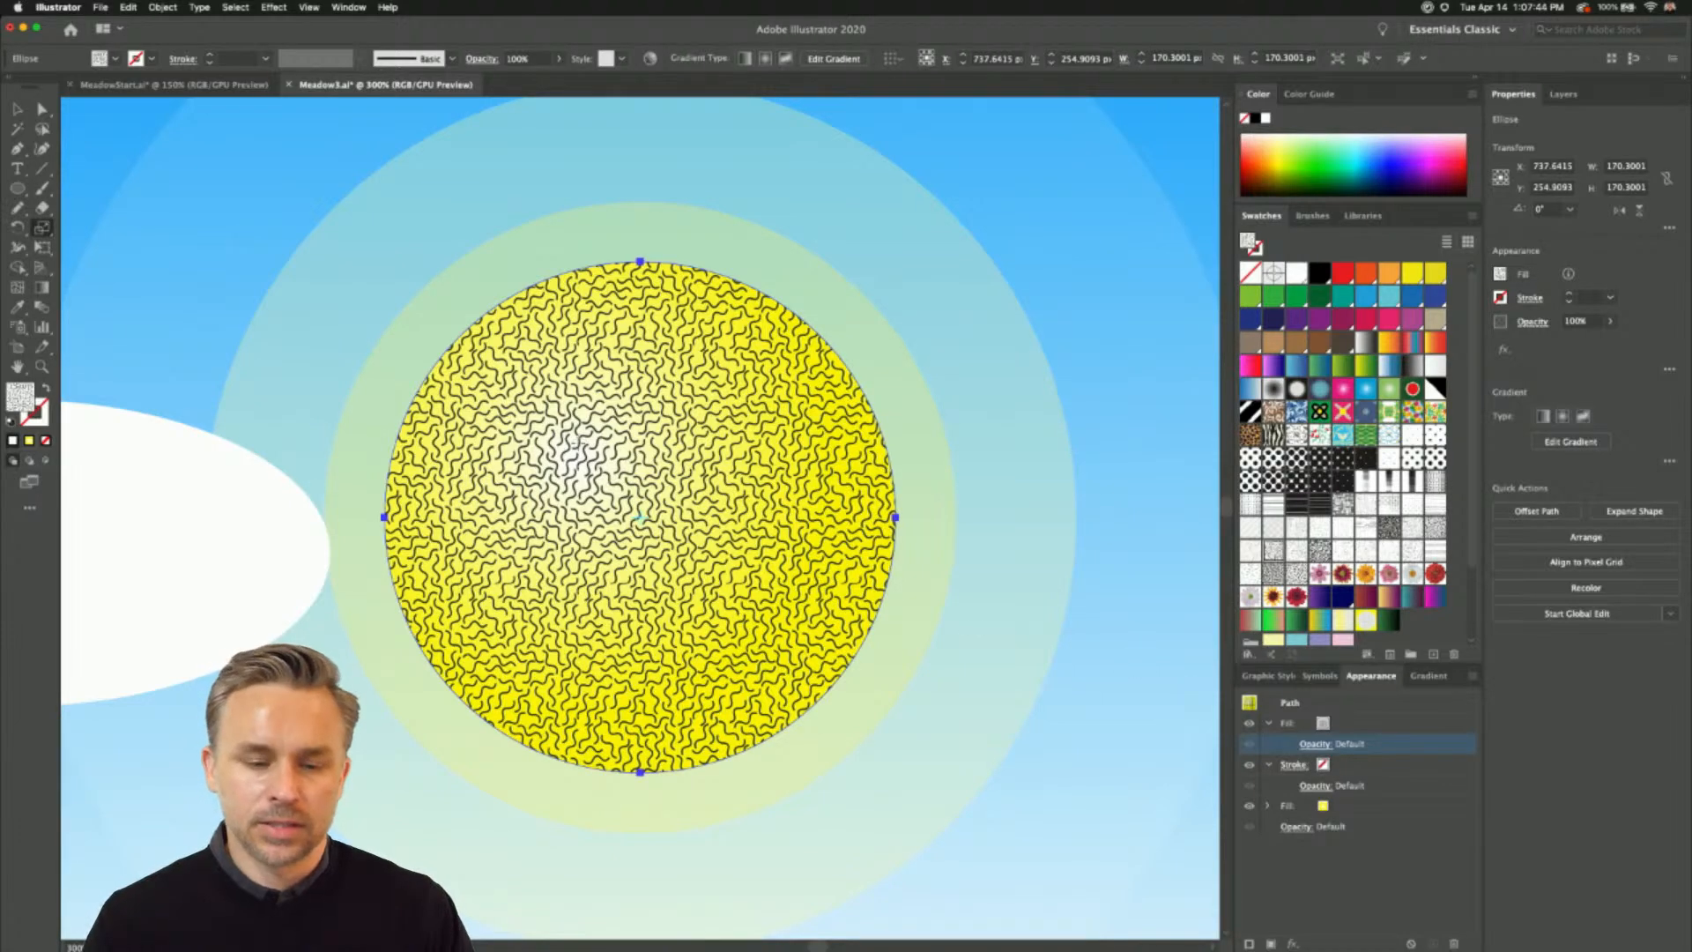
pyautogui.click(17, 227)
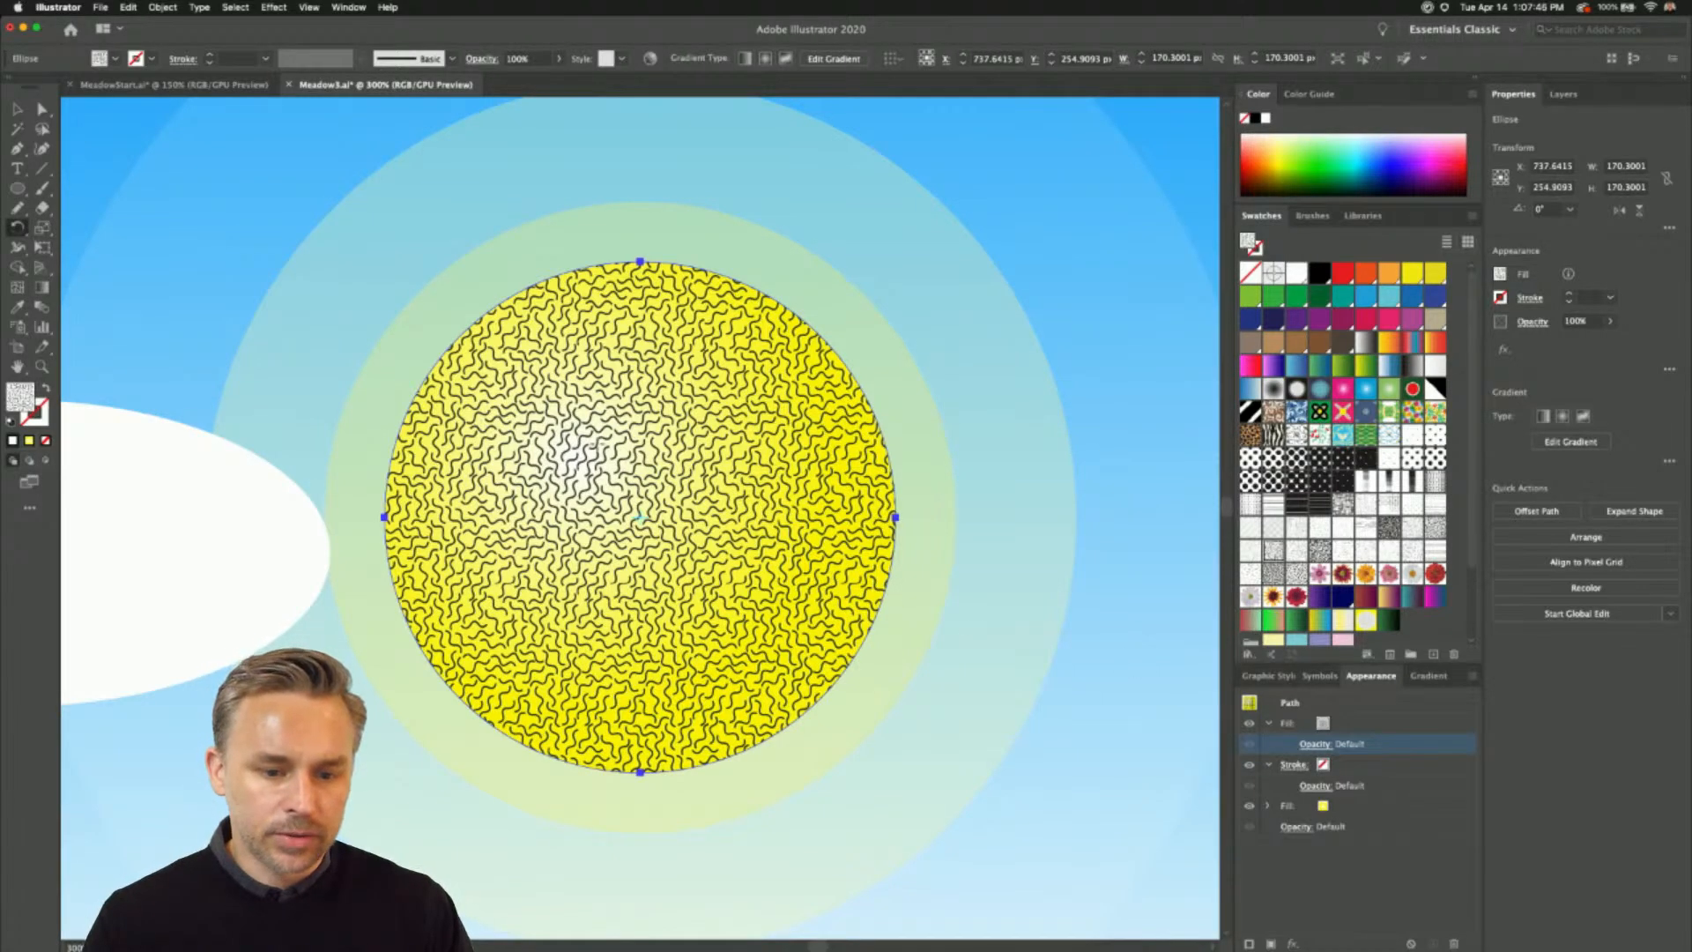
pyautogui.moveTo(632, 471); pyautogui.dragTo(688, 476)
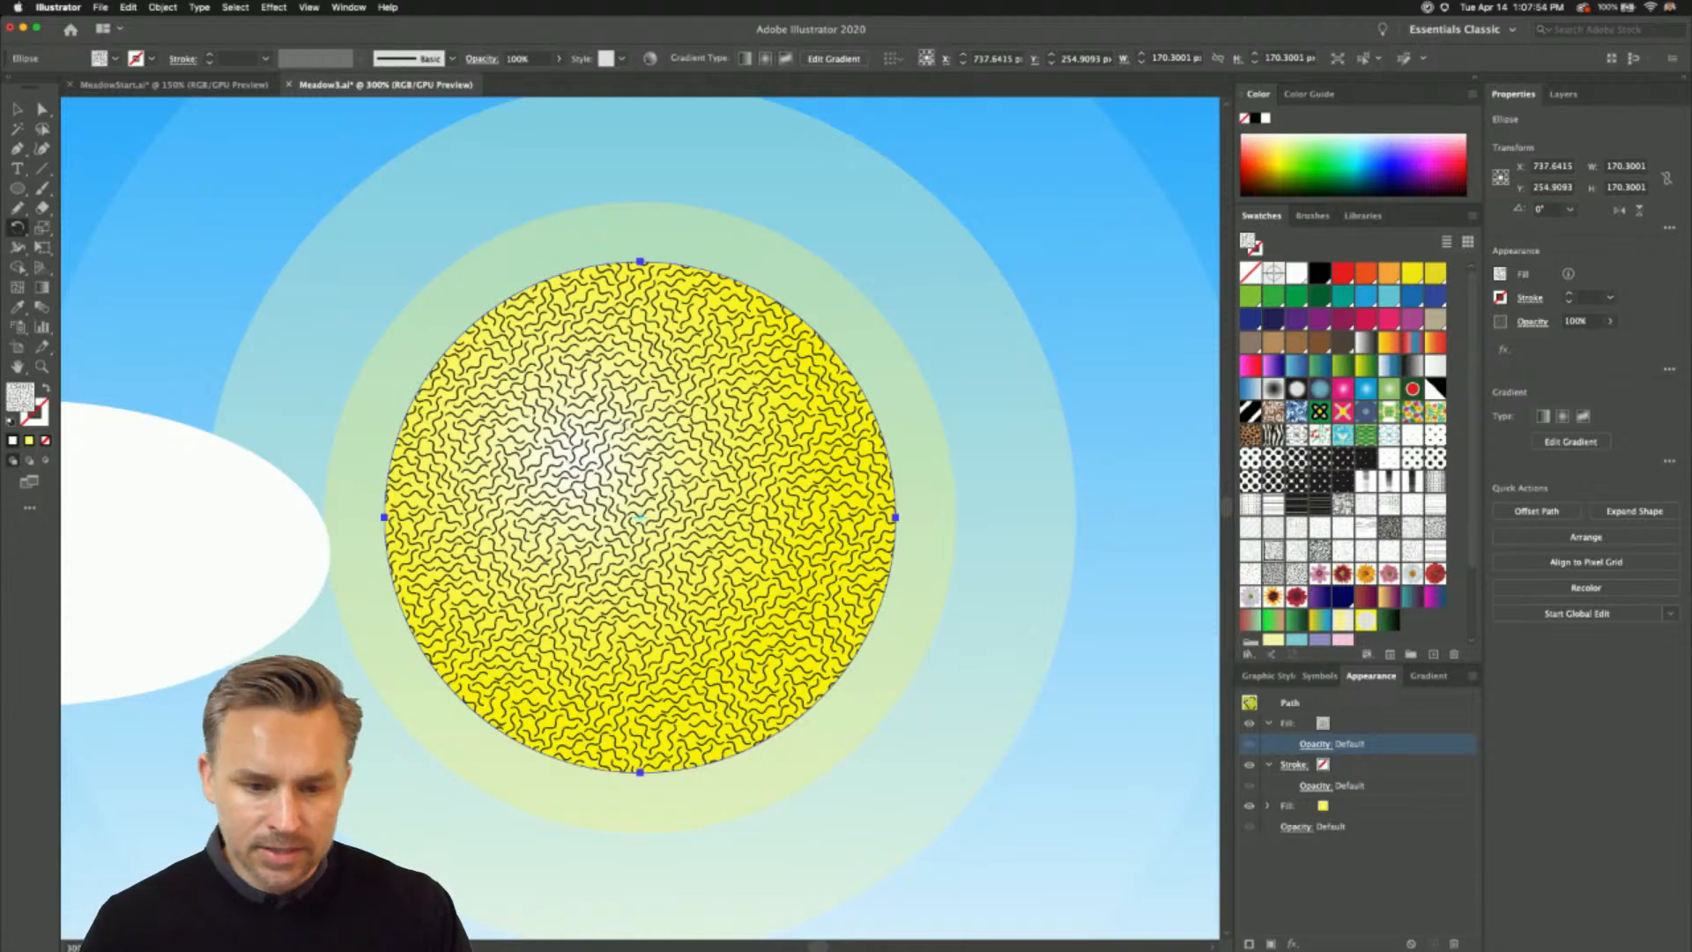
# - Lower the opacity of the sun's pattern fill to 23%
pyautogui.click(1327, 746)
pyautogui.click(1317, 775)
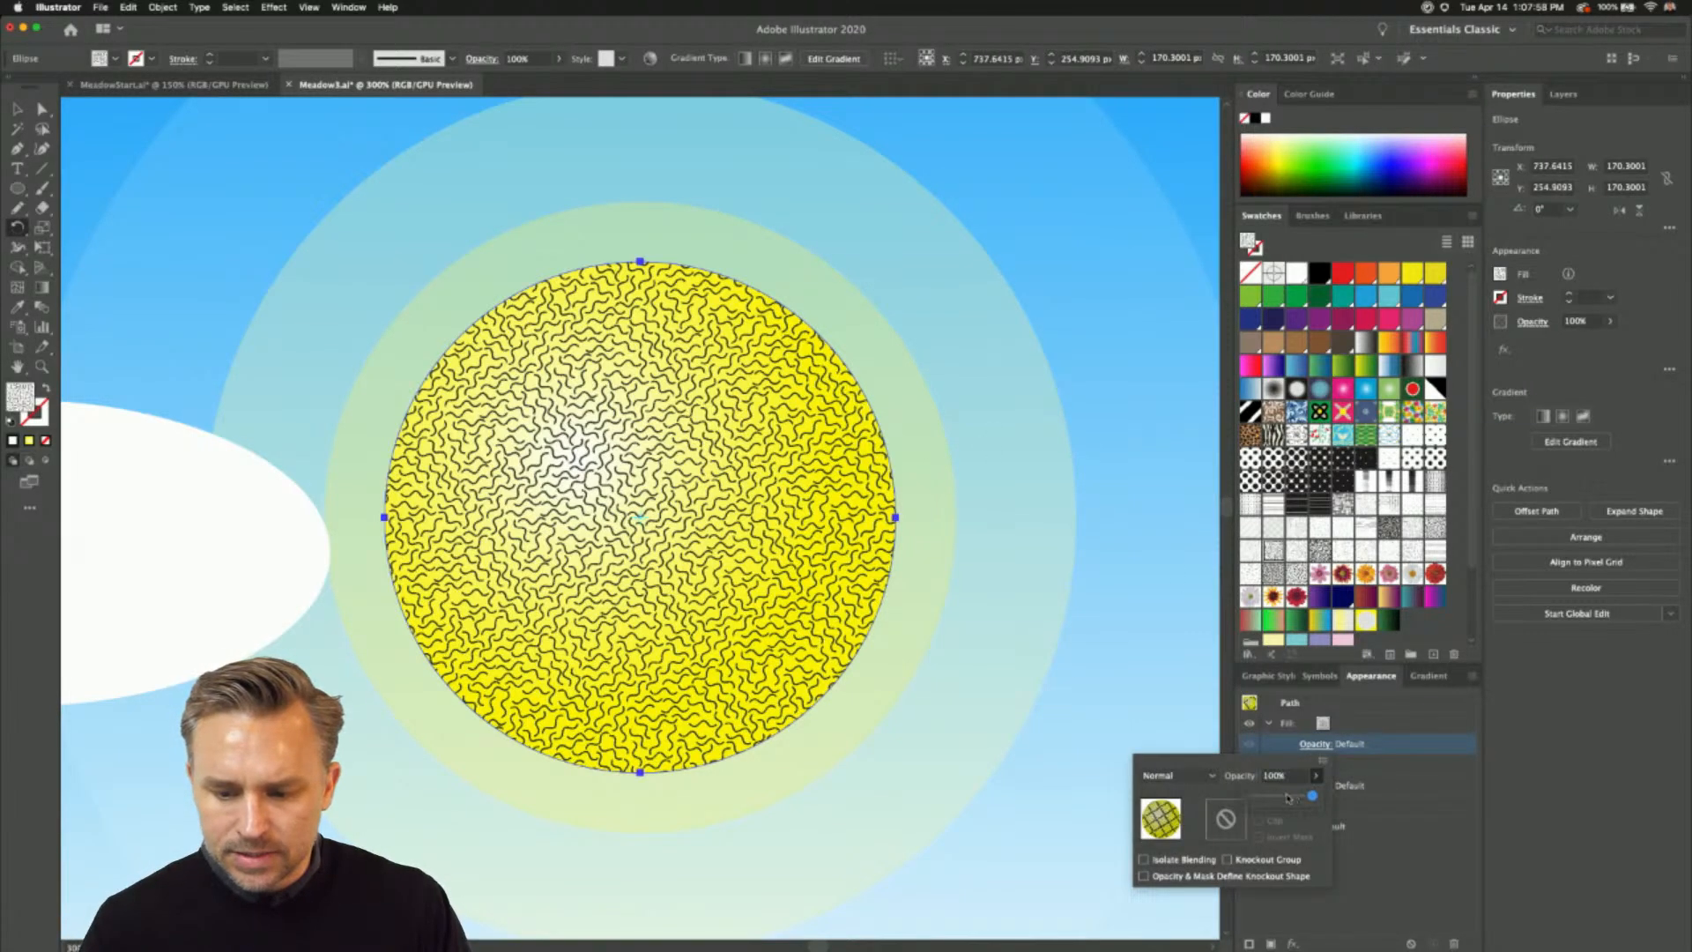
pyautogui.moveTo(1317, 797); pyautogui.dragTo(1267, 798)
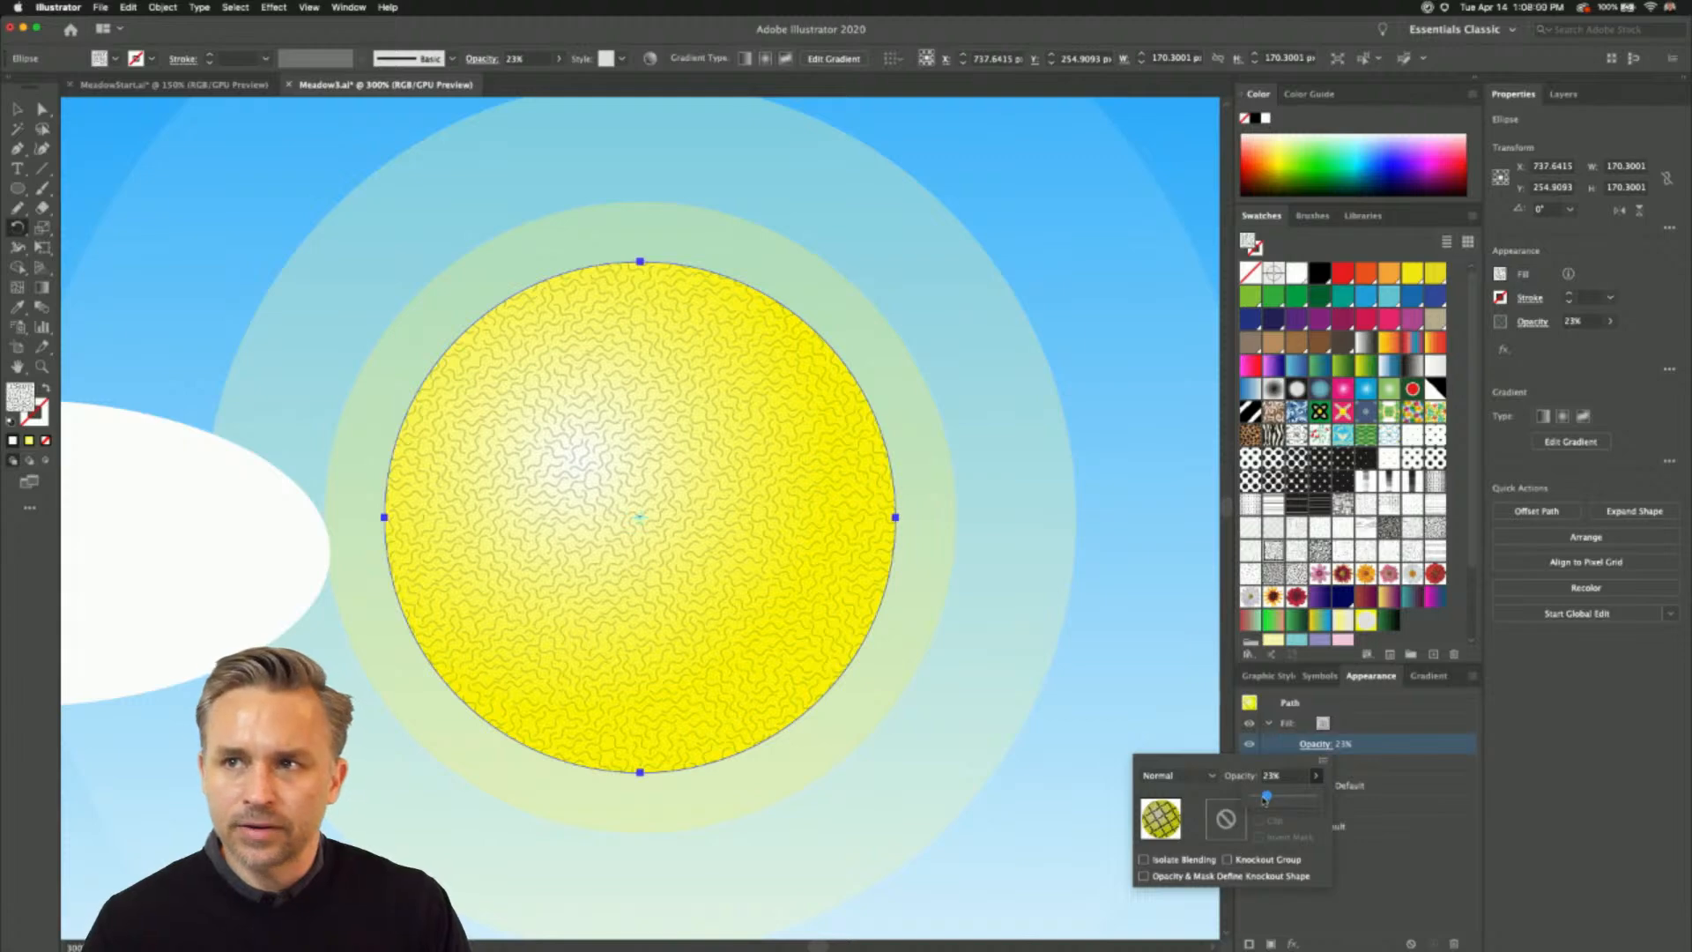
pyautogui.click(18, 110)
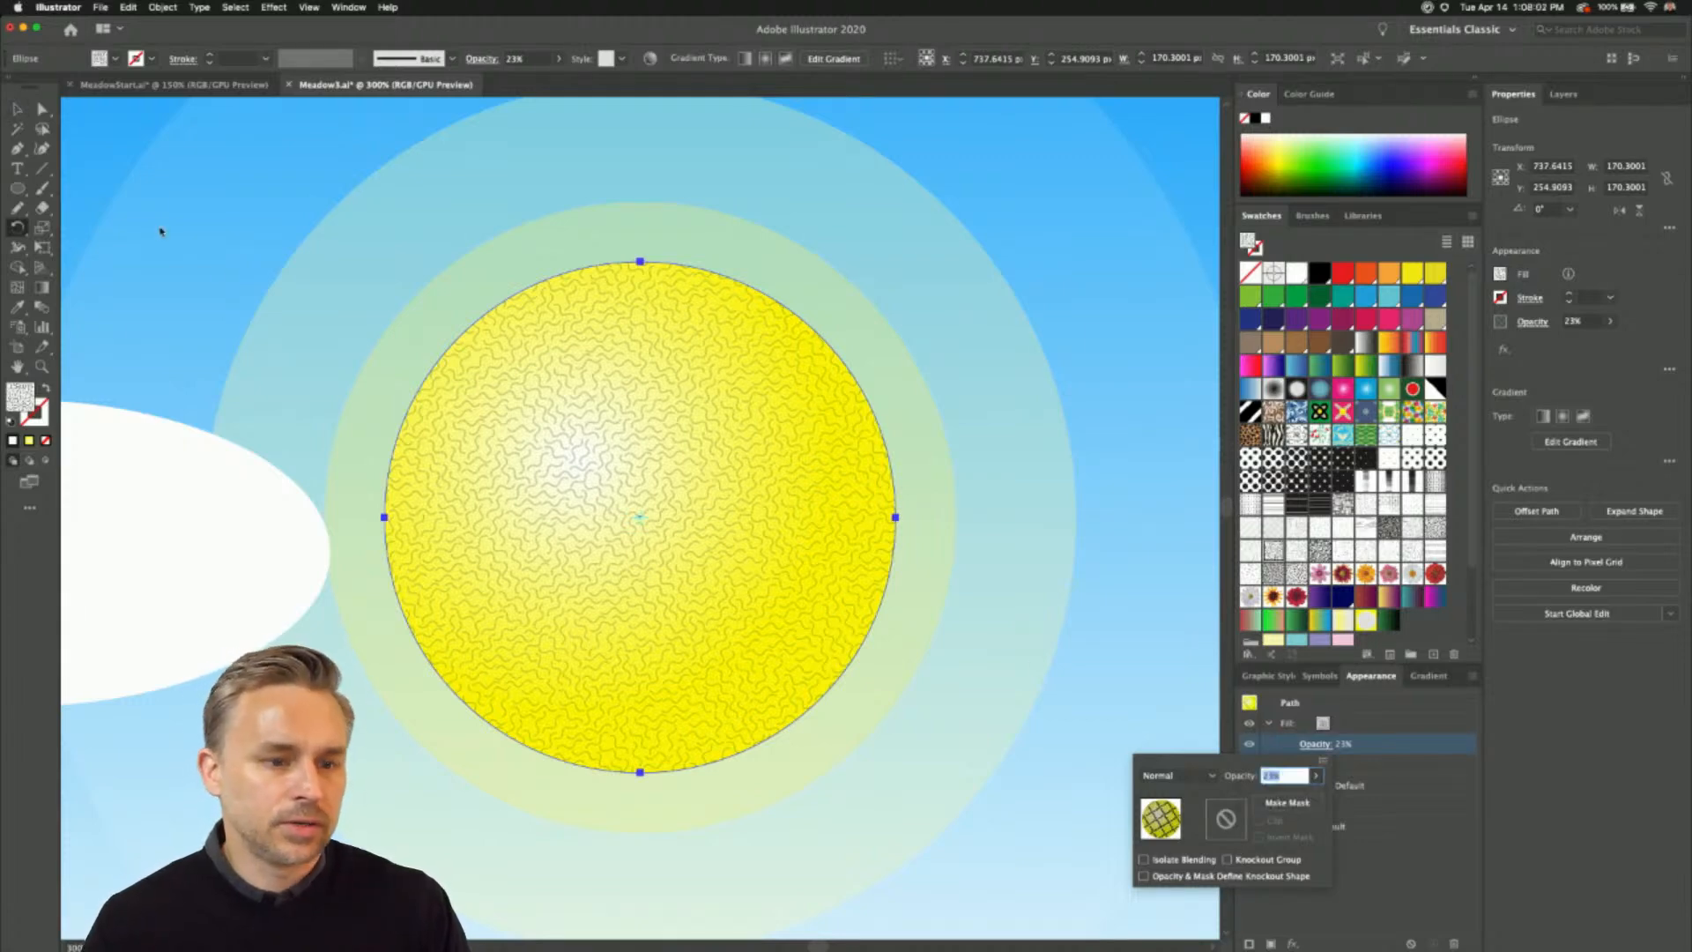
pyautogui.click(221, 267)
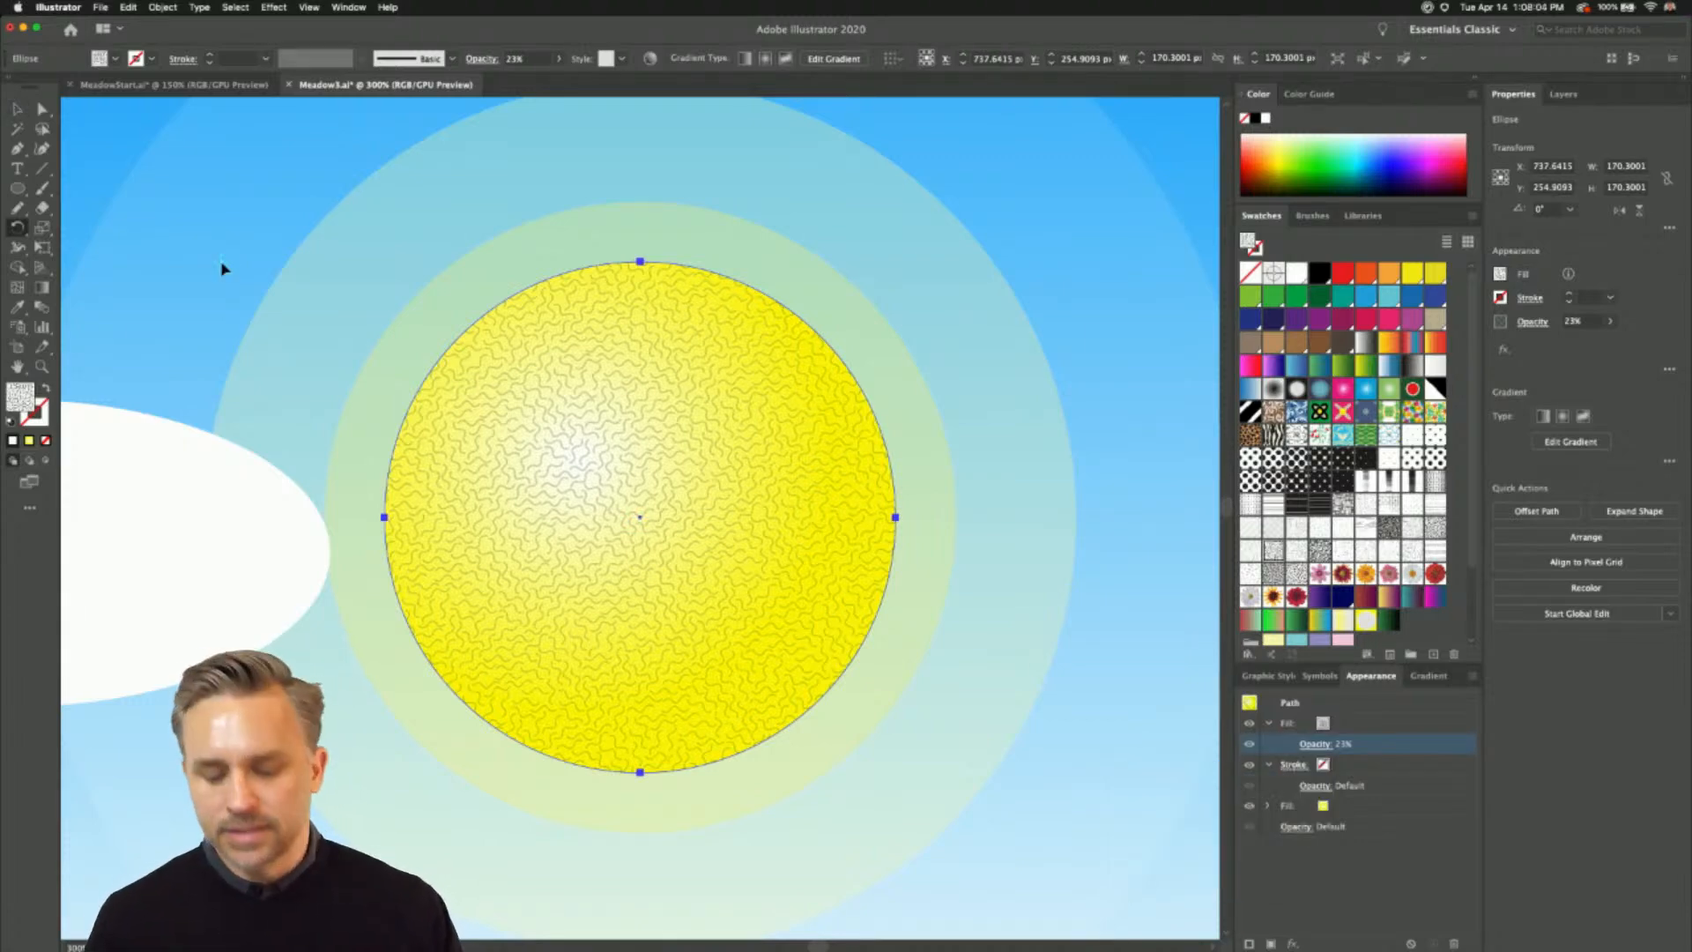
# - Fit the whole artboard in view and preview the finished meadow artwork in full-screen presentation mode
pyautogui.press('super+0')
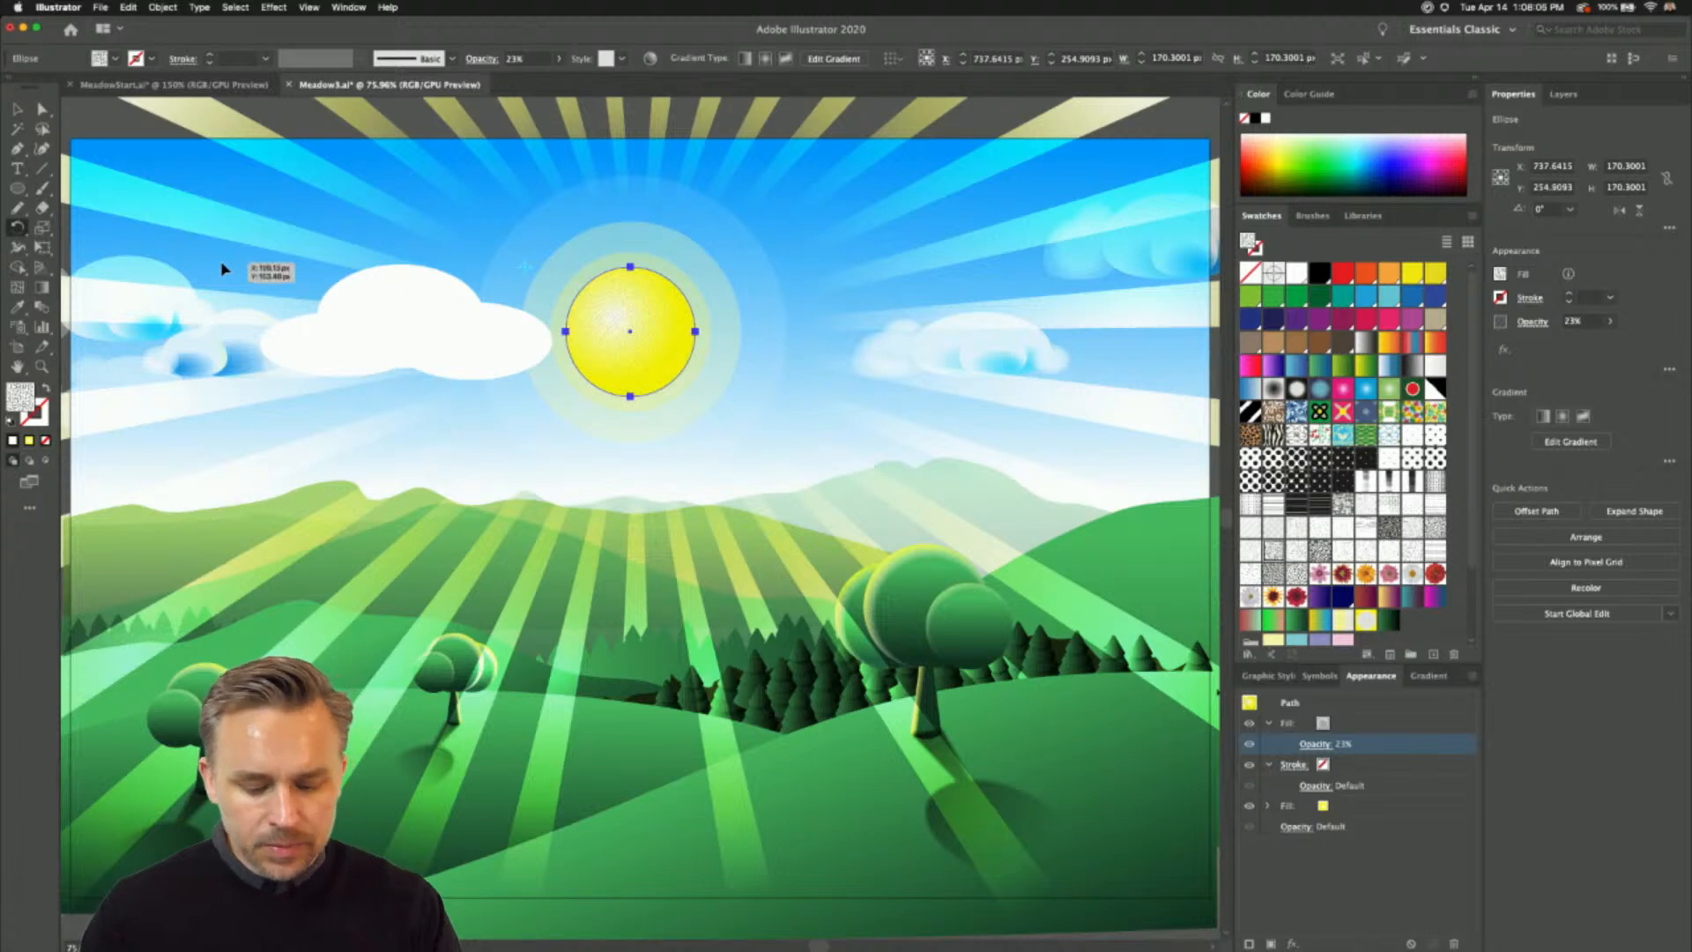
pyautogui.hotkey('shift', 'f')
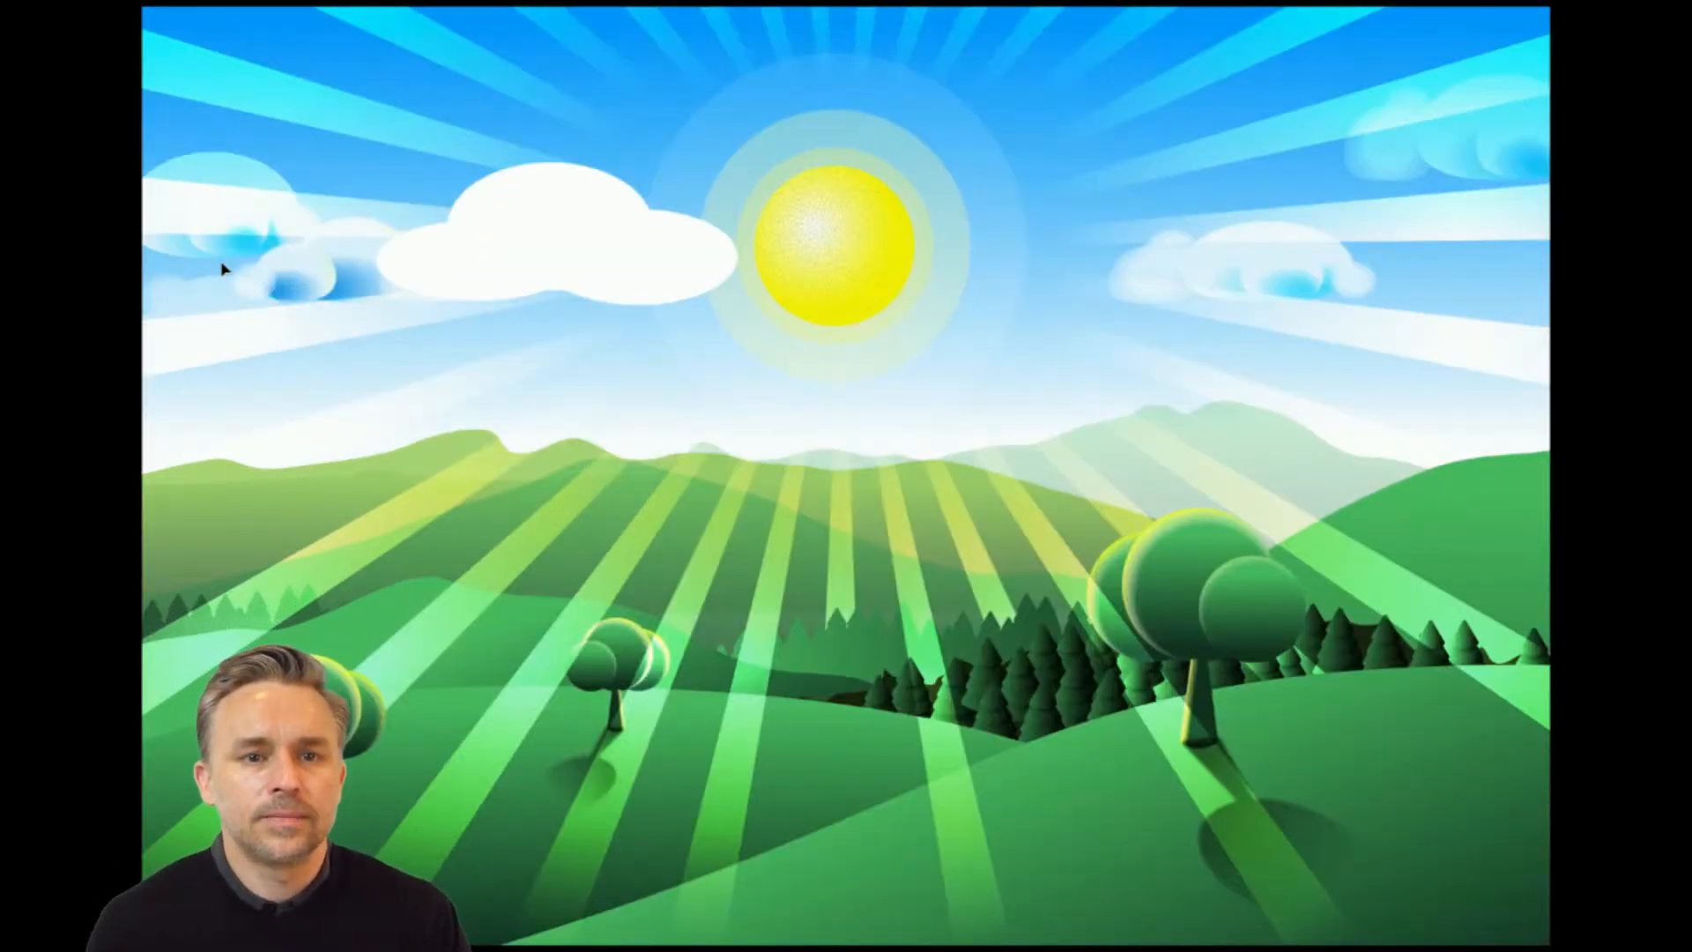